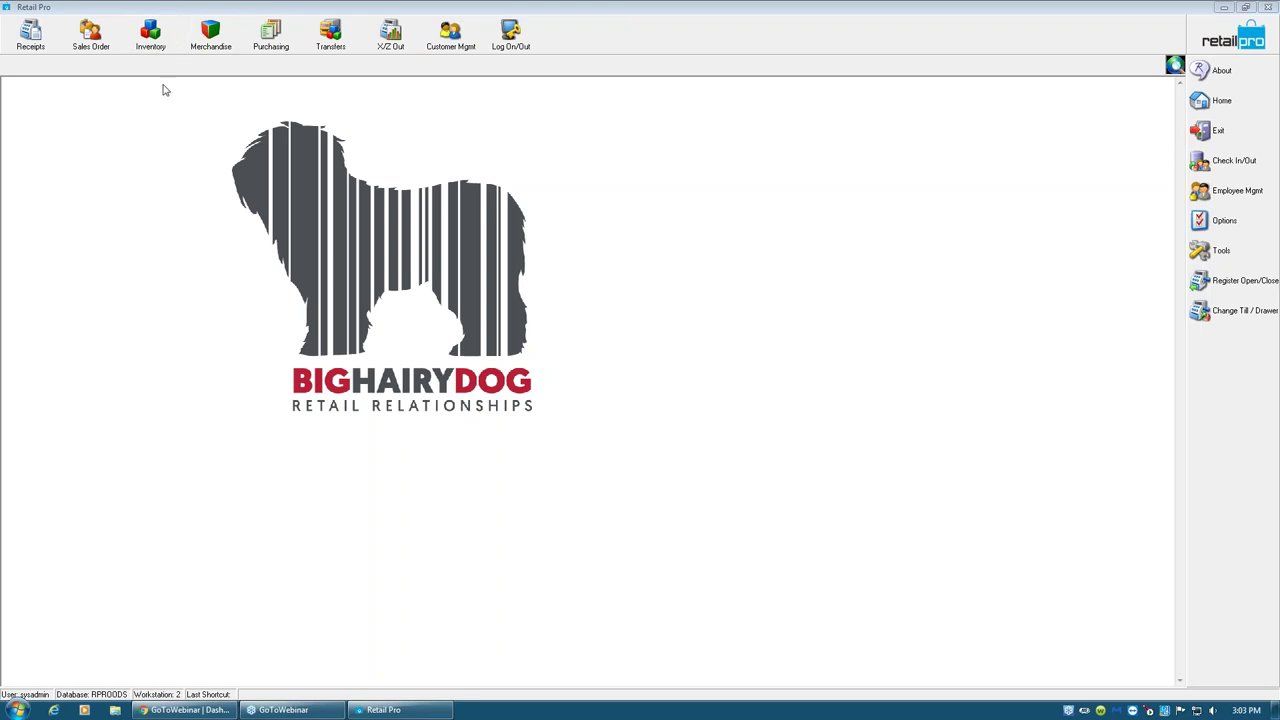
- Open the Departments list from the Merchandise menu and sort it by DCS code
left_click(217, 48)
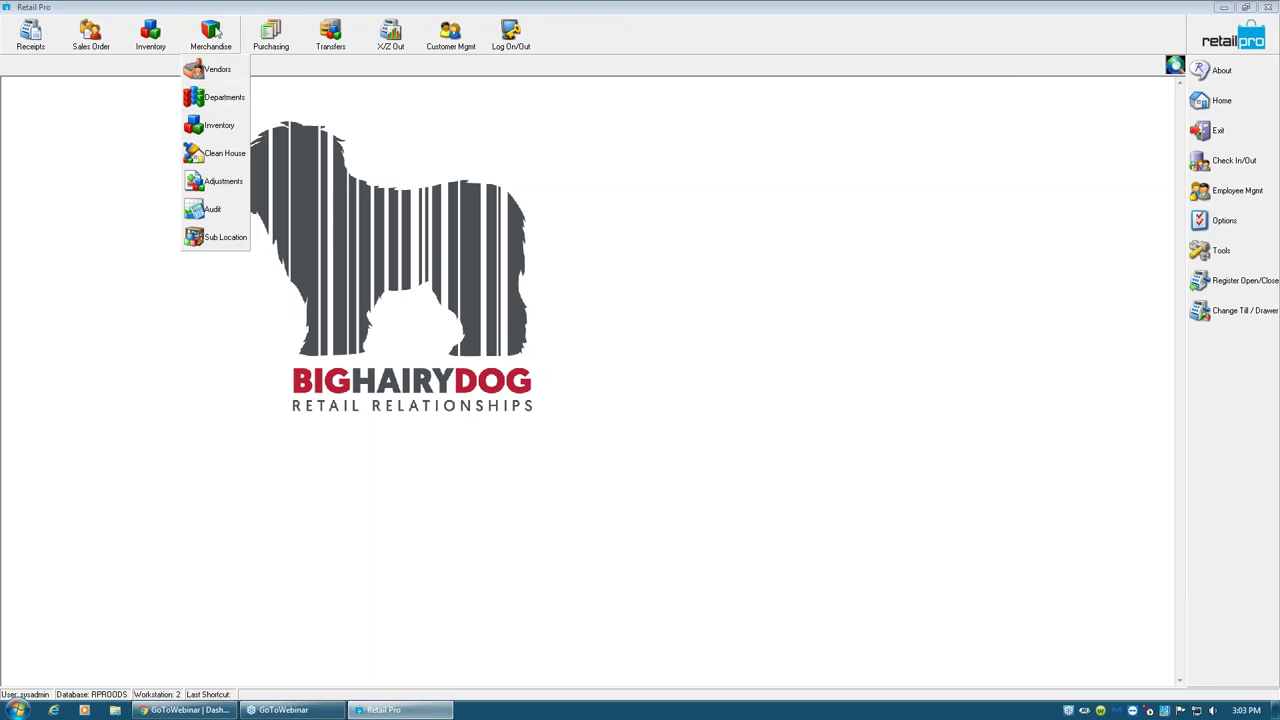
left_click(703, 114)
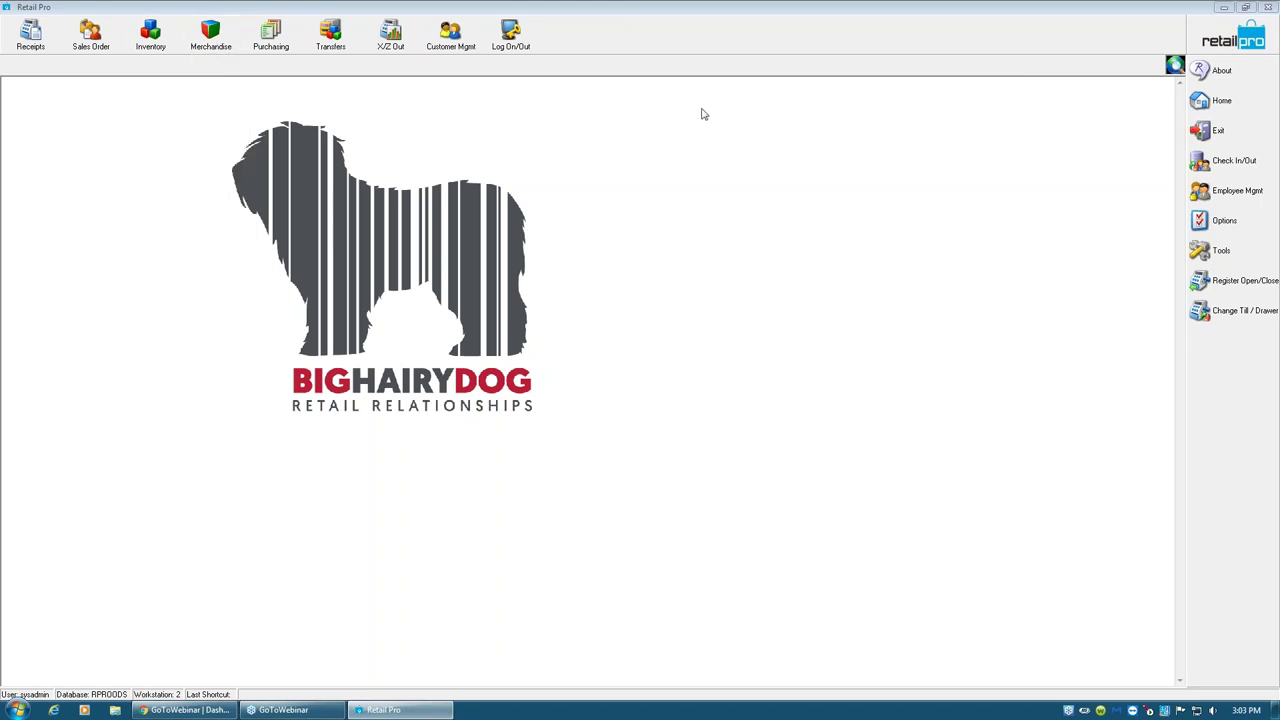
left_click(1222, 10)
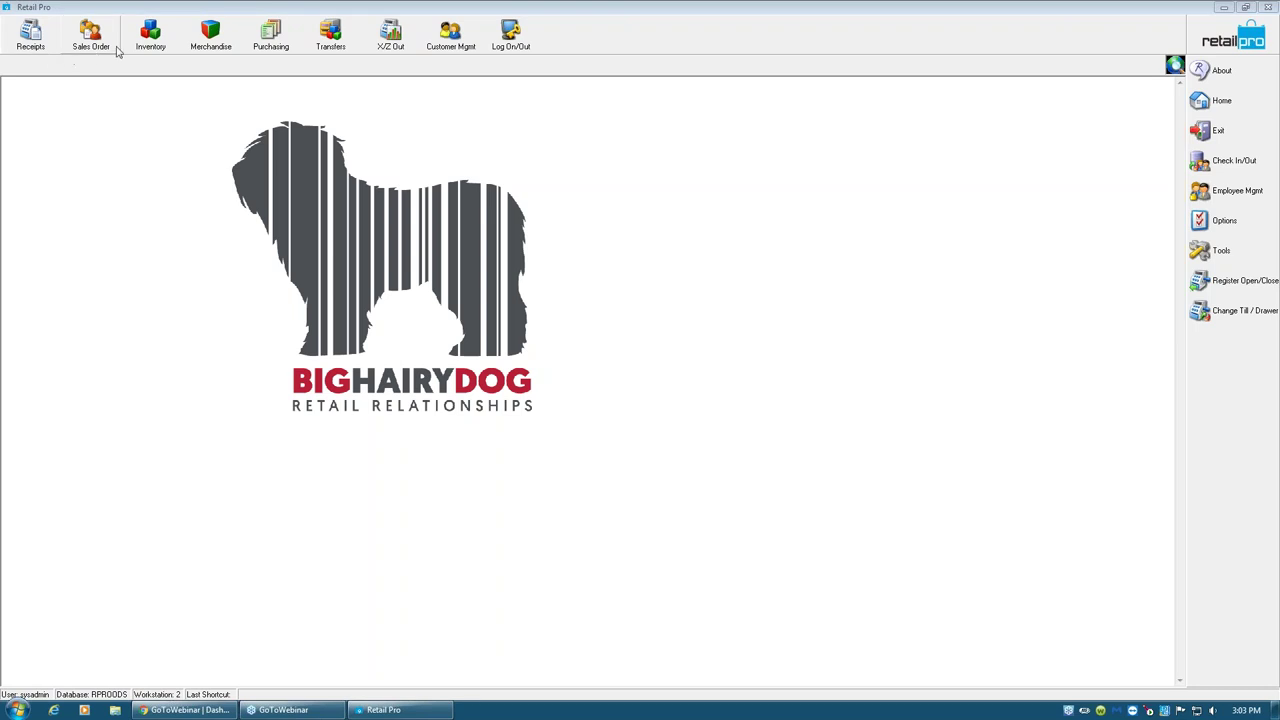
left_click(210, 35)
left_click(218, 95)
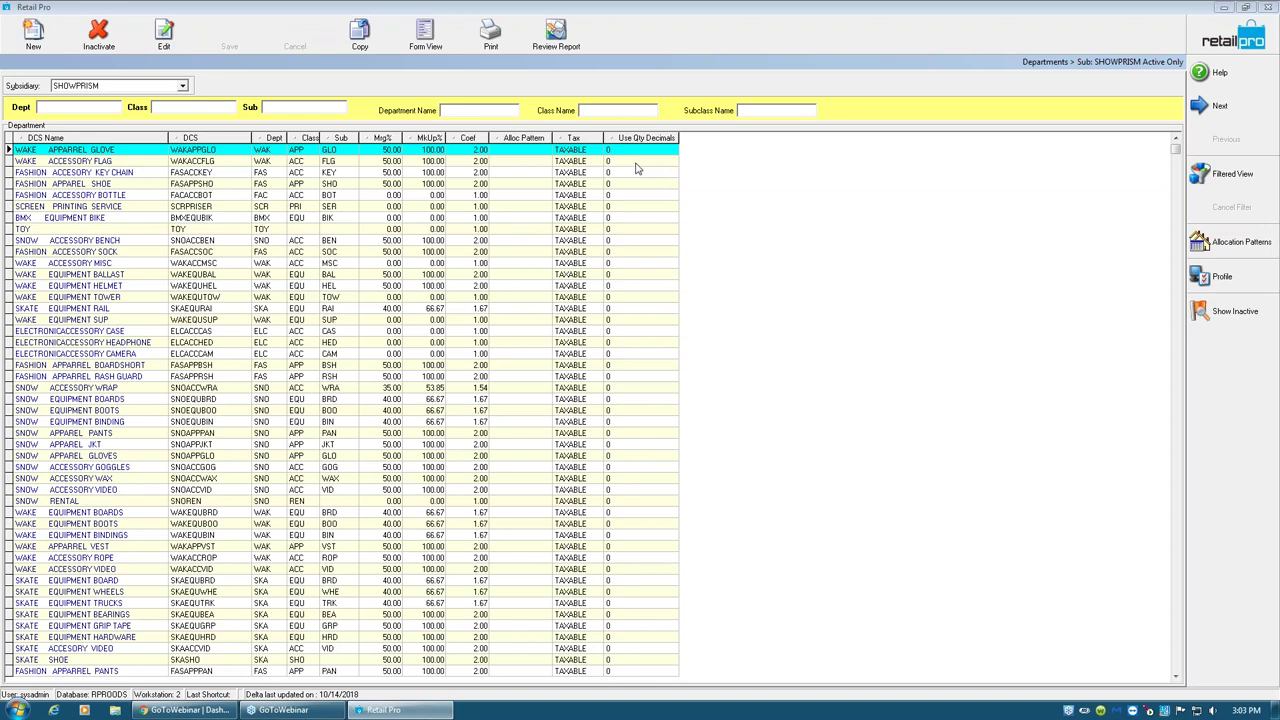
left_click(222, 139)
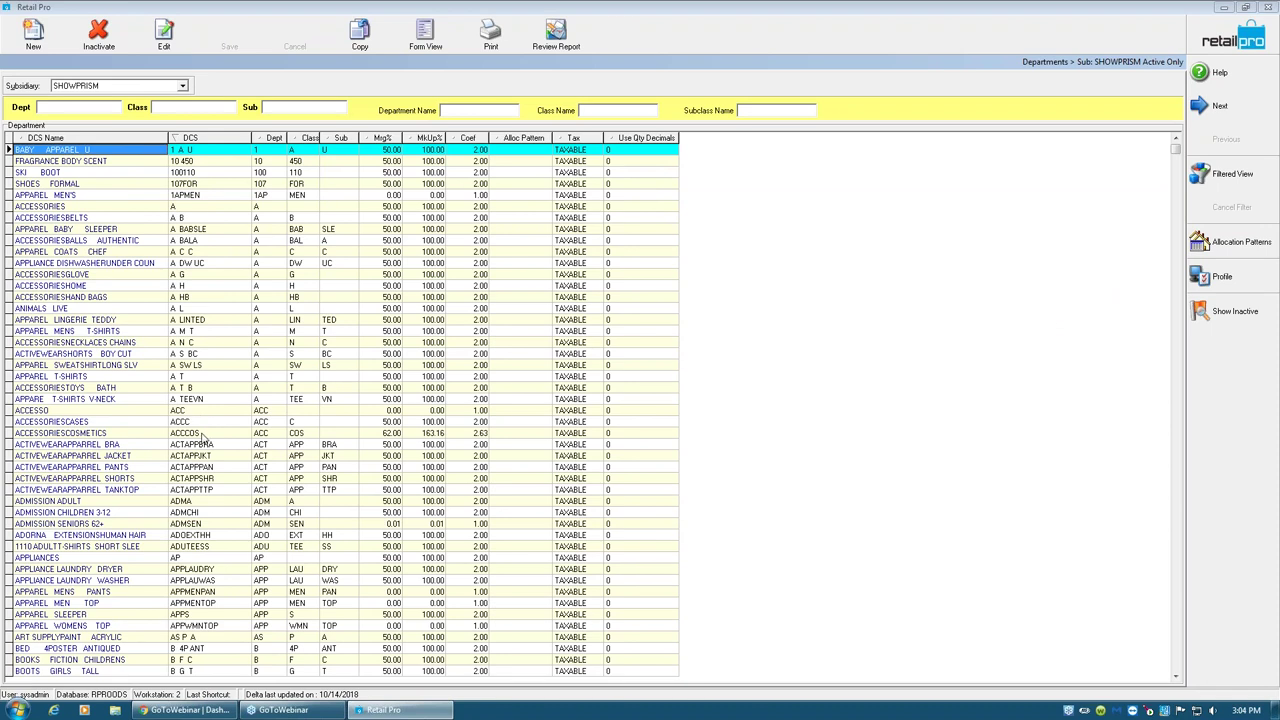
- Browse the ACTIVEWEARAPPAREL departments: BRA, JACKET, PANTS, plus ACCESSORIESCOSMETICS
left_click(194, 445)
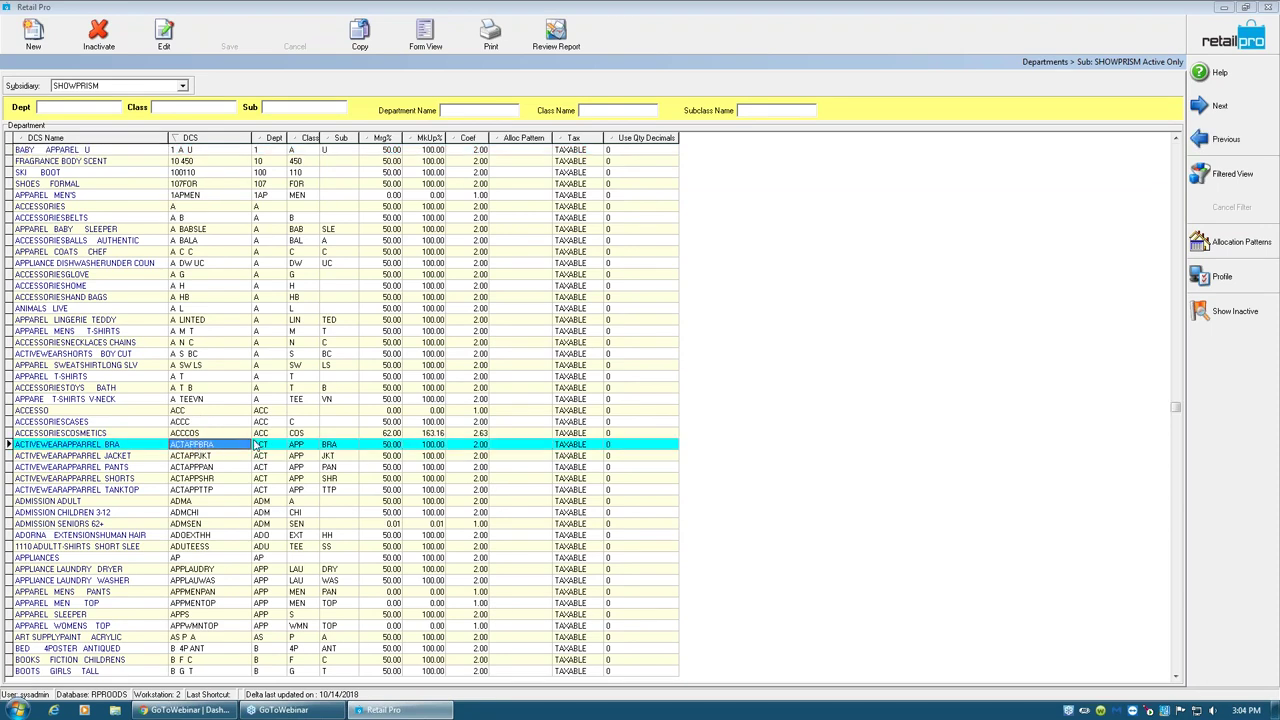
key("Down")
key("Down")
key("Down")
key("Down")
key("Down")
key("Down")
key("Down")
key("Down")
key("Down")
key("Down")
key("Down")
key("Down")
key("Down")
key("Down")
key("Down")
key("Down")
key("Down")
key("Down")
key("Down")
key("Down")
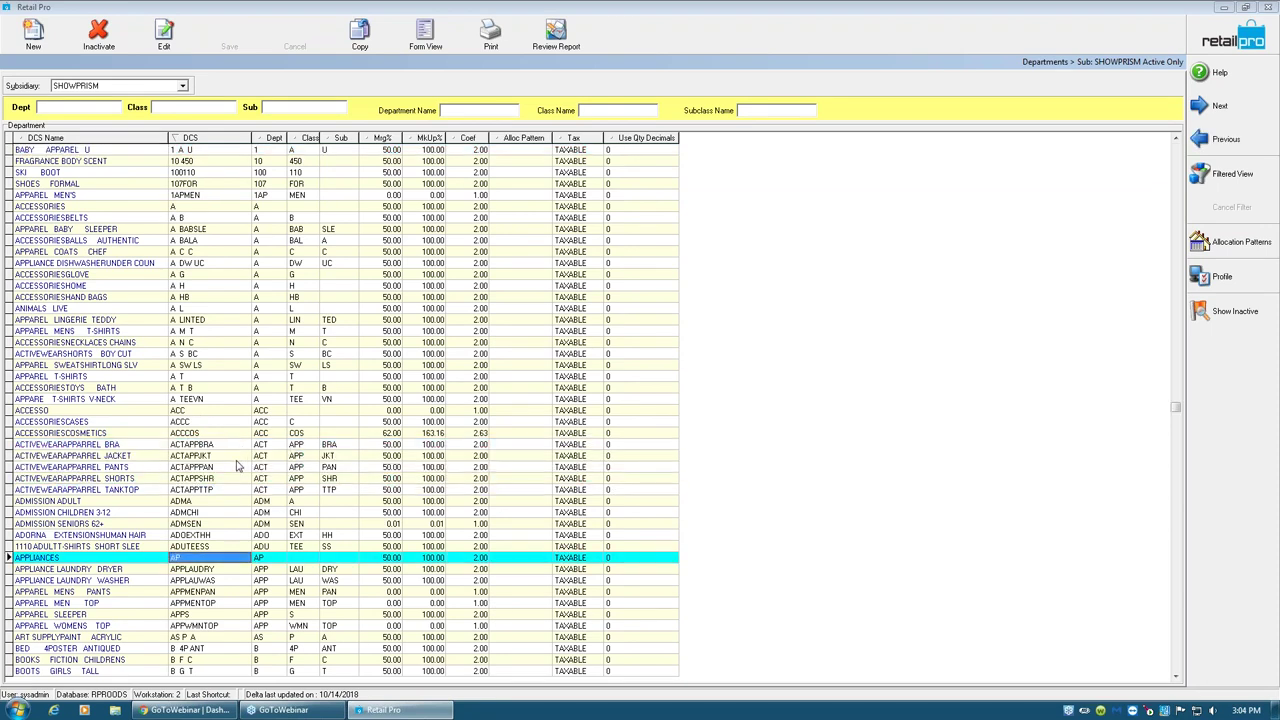
key("Down")
key("Down")
key("Down")
key("Down")
key("Down")
key("Down")
key("Down")
key("Down")
key("Down")
key("Down")
key("Down")
key("Down")
key("Down")
key("Down")
key("Down")
key("Down")
key("Down")
key("Down")
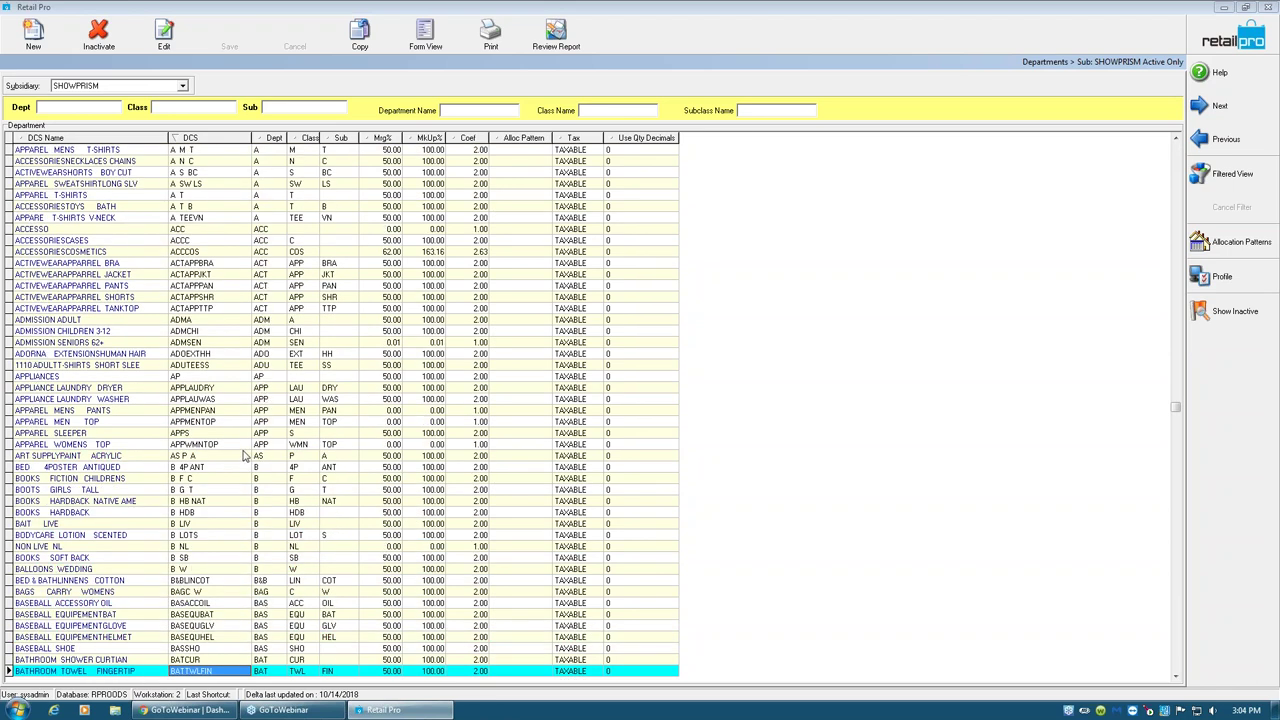
key("Up")
key("Up")
key("Up")
key("Up")
key("Up")
key("Up")
key("Up")
key("Up")
key("Up")
key("Up")
key("Up")
key("Up")
key("Up")
key("Up")
key("Up")
key("Up")
key("Up")
key("Up")
key("Up")
key("Up")
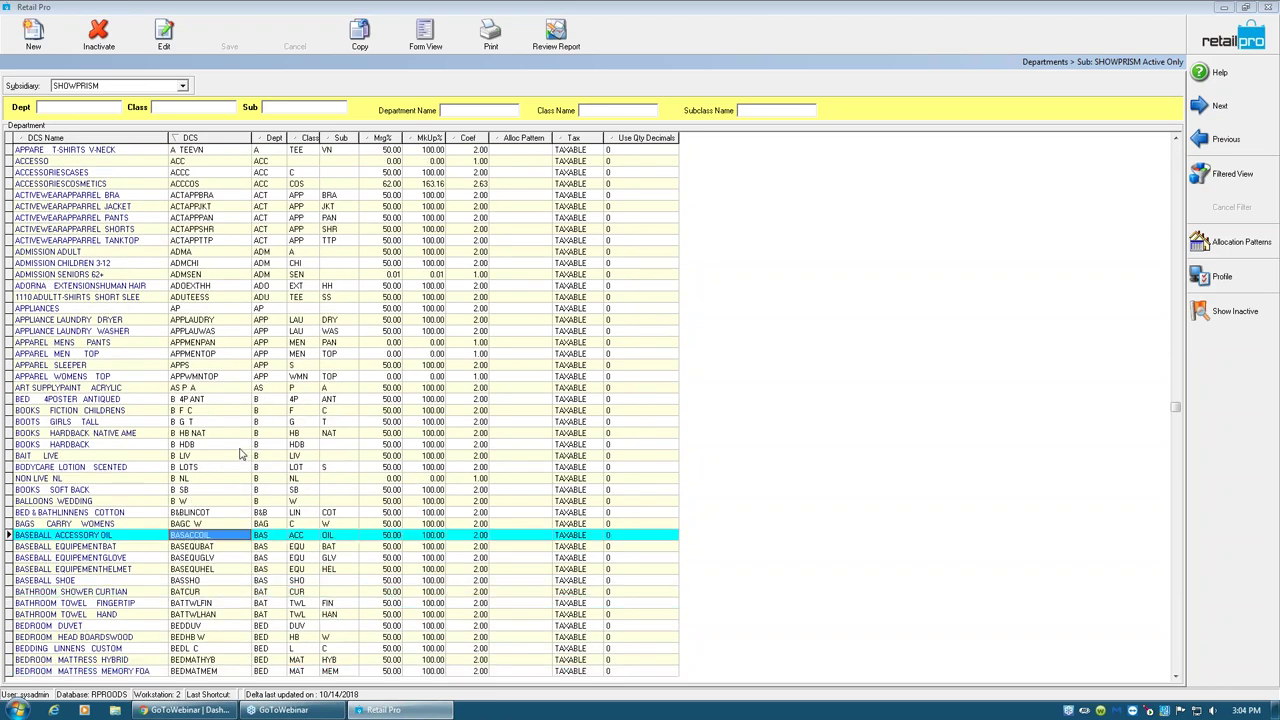
key("Up")
key("Up")
key("Up")
key("Up")
key("Up")
key("Up")
key("Up")
key("Up")
key("Up")
key("Up")
key("Up")
key("Up")
key("Up")
key("Up")
key("Up")
key("Up")
key("Up")
key("Up")
key("Up")
key("Up")
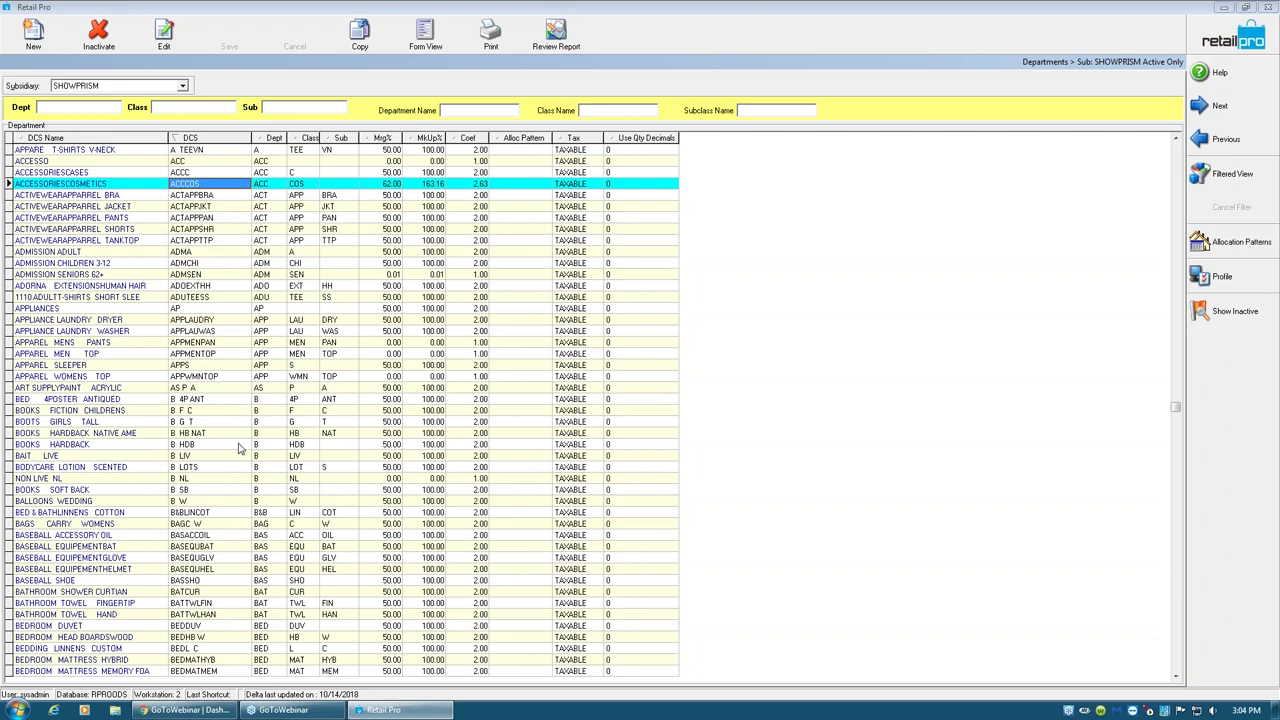
key("Up")
key("Up")
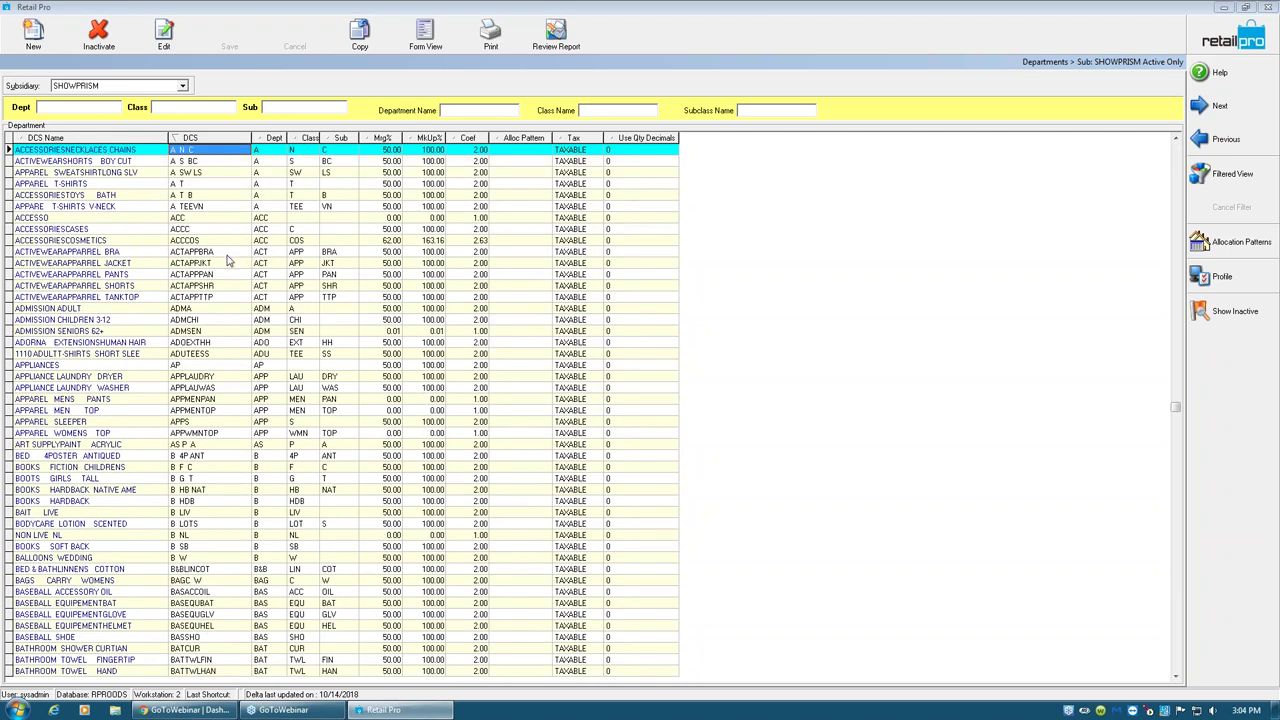
left_click(258, 251)
left_click(263, 262)
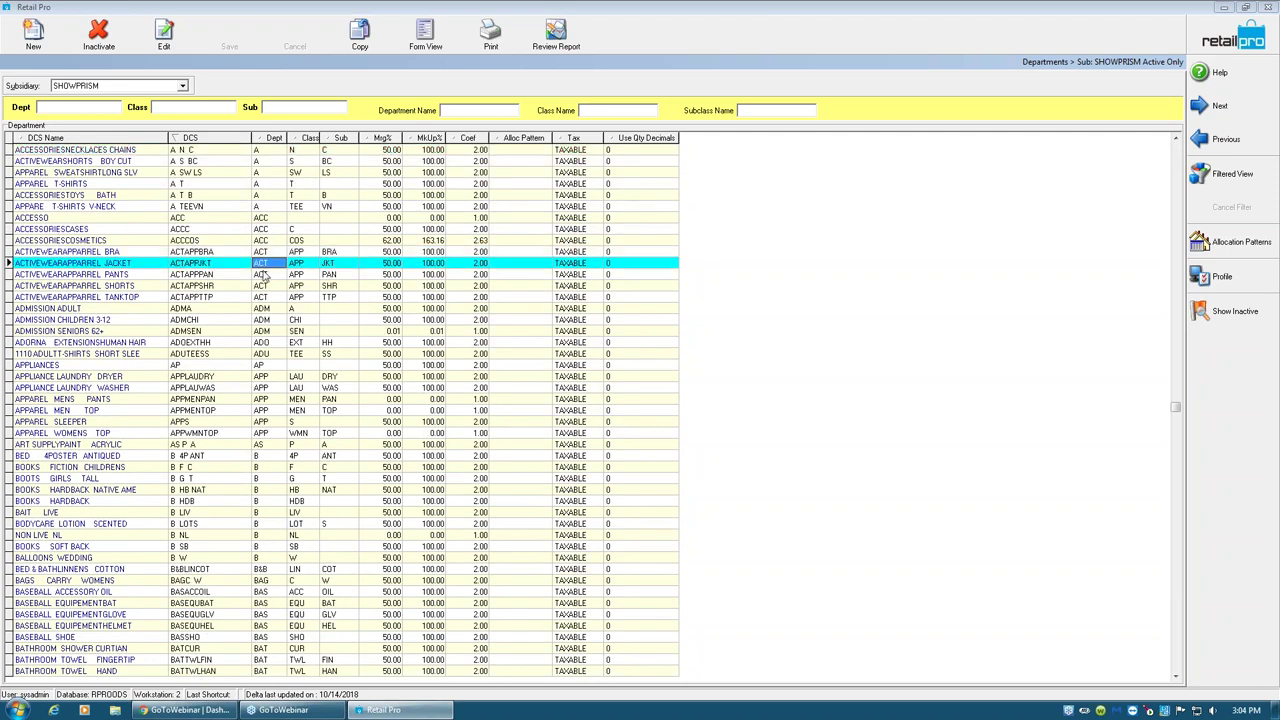
left_click(266, 274)
left_click(267, 241)
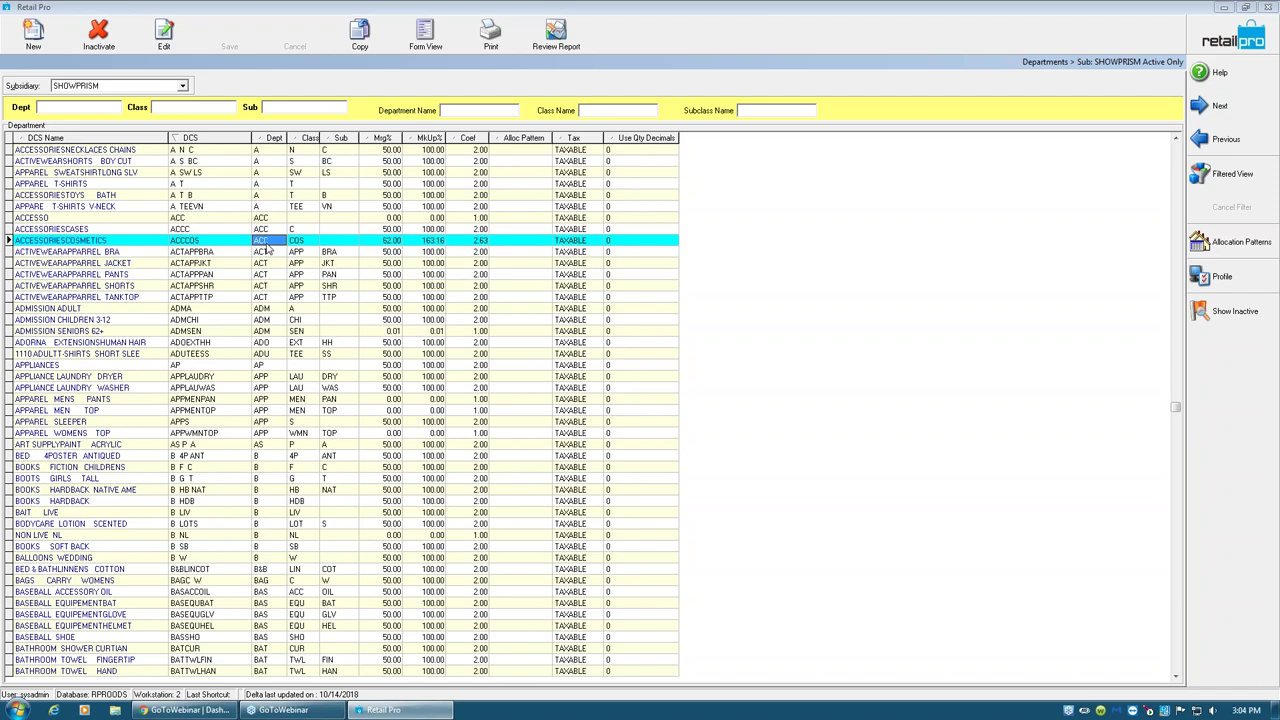
left_click(268, 263)
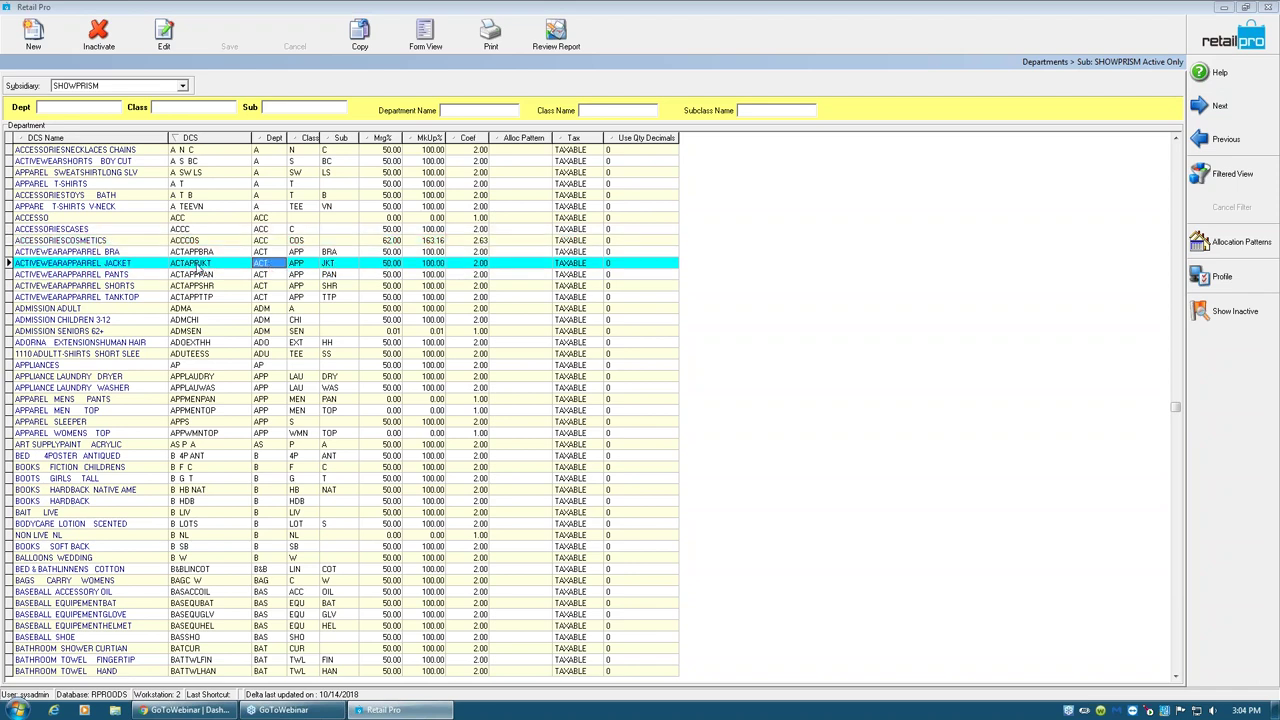
- Point out the activewear DCS parts: department ACT, class APP, subs SHR and TTP
left_click(50, 264)
left_click(270, 252)
left_click(270, 263)
left_click(267, 274)
left_click(268, 285)
left_click(298, 263)
left_click(299, 286)
left_click(327, 263)
left_click(332, 274)
left_click(332, 286)
left_click(333, 297)
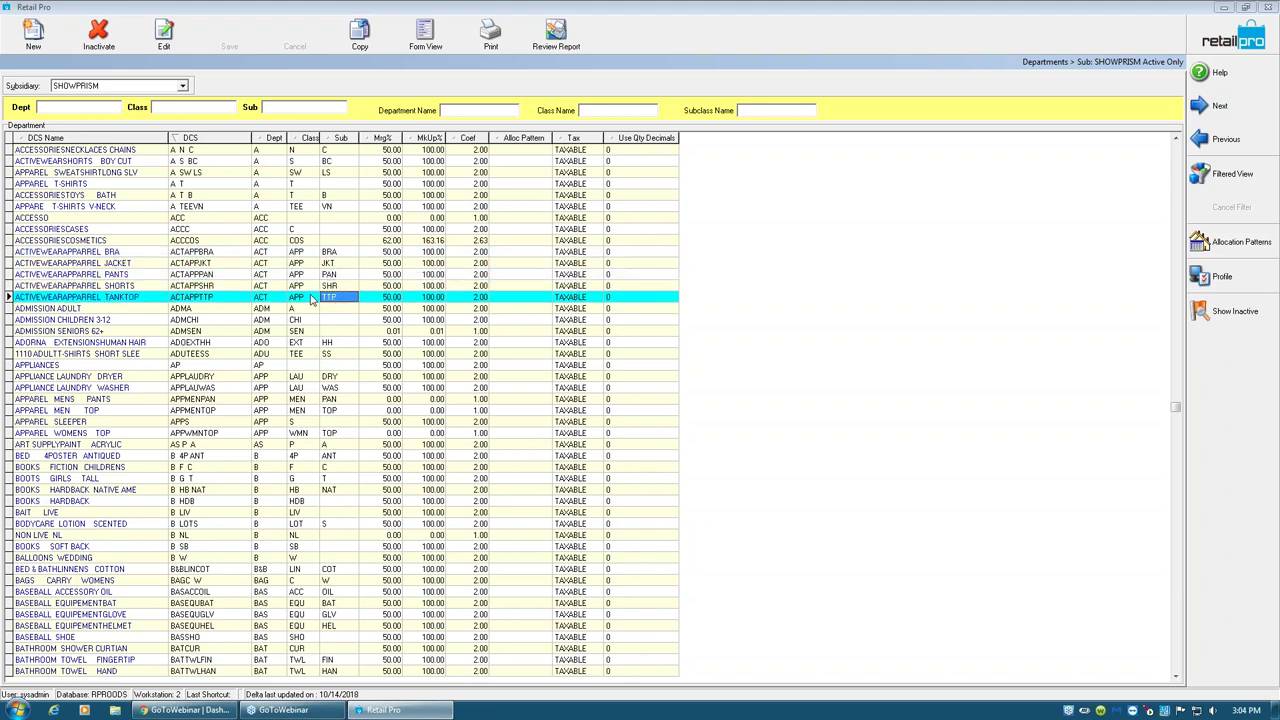
left_click(297, 298)
left_click(298, 253)
left_click(297, 275)
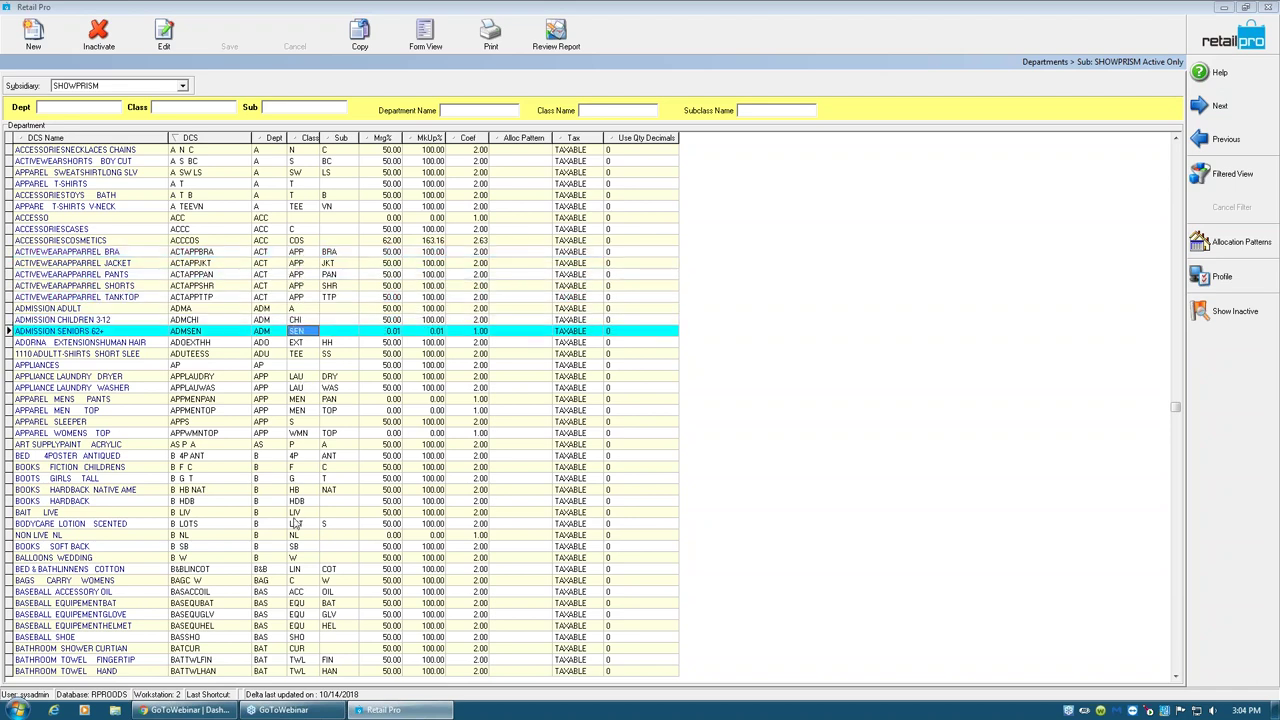
- Inspect the BASEBALL bat and shoe departments, with class codes EQU and SHO
left_click(279, 638)
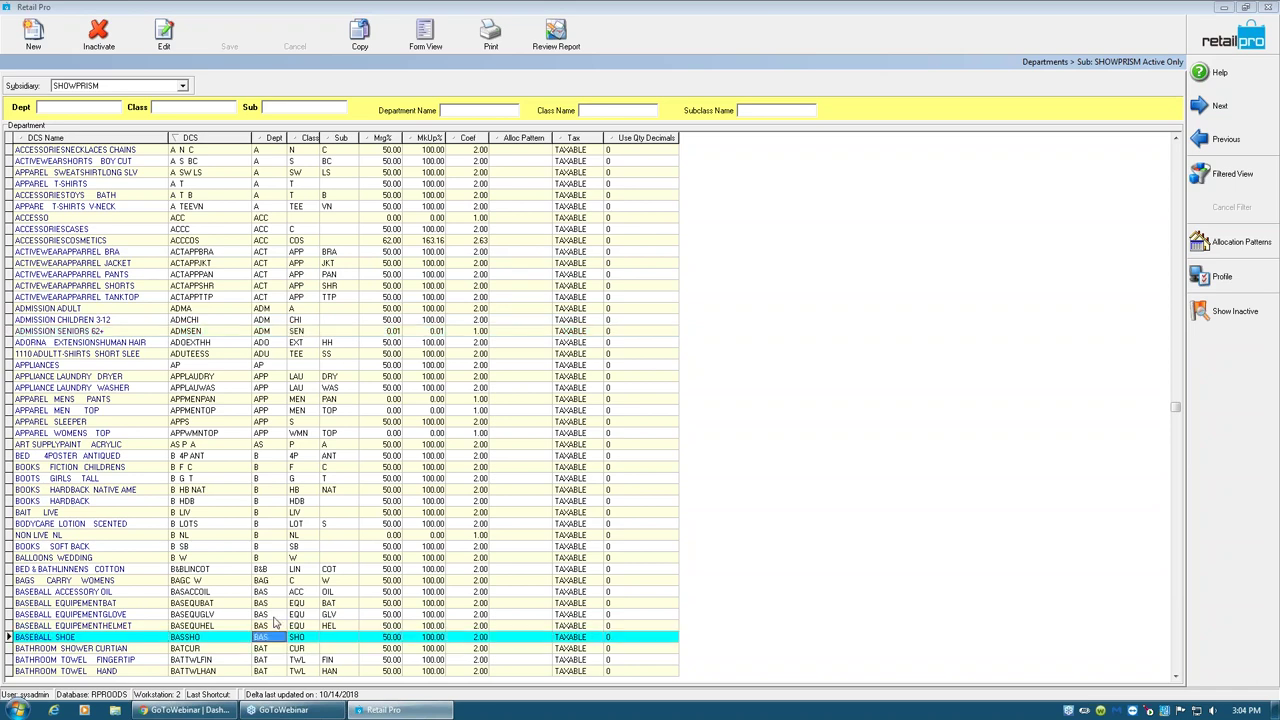
left_click(267, 605)
left_click(298, 608)
left_click(259, 639)
left_click(296, 639)
key("Down")
key("Down")
key("Down")
key("Down")
key("Down")
key("Down")
key("Down")
key("Down")
key("Down")
key("Down")
key("Down")
key("Down")
key("Down")
key("Down")
key("Down")
key("Down")
key("Down")
key("Down")
key("Down")
key("Down")
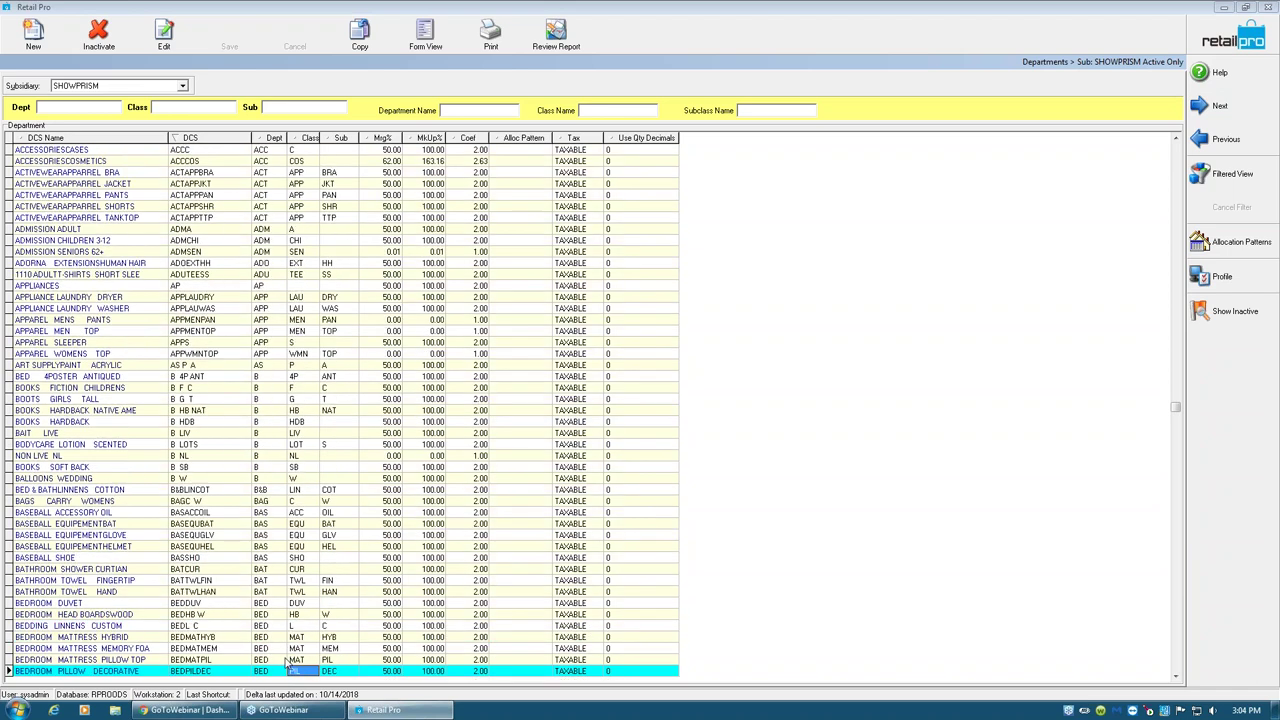
key("Down")
key("Down")
key("Down")
key("Down")
key("Down")
key("Down")
key("Down")
key("Down")
key("Down")
key("Down")
key("Down")
key("Down")
key("Down")
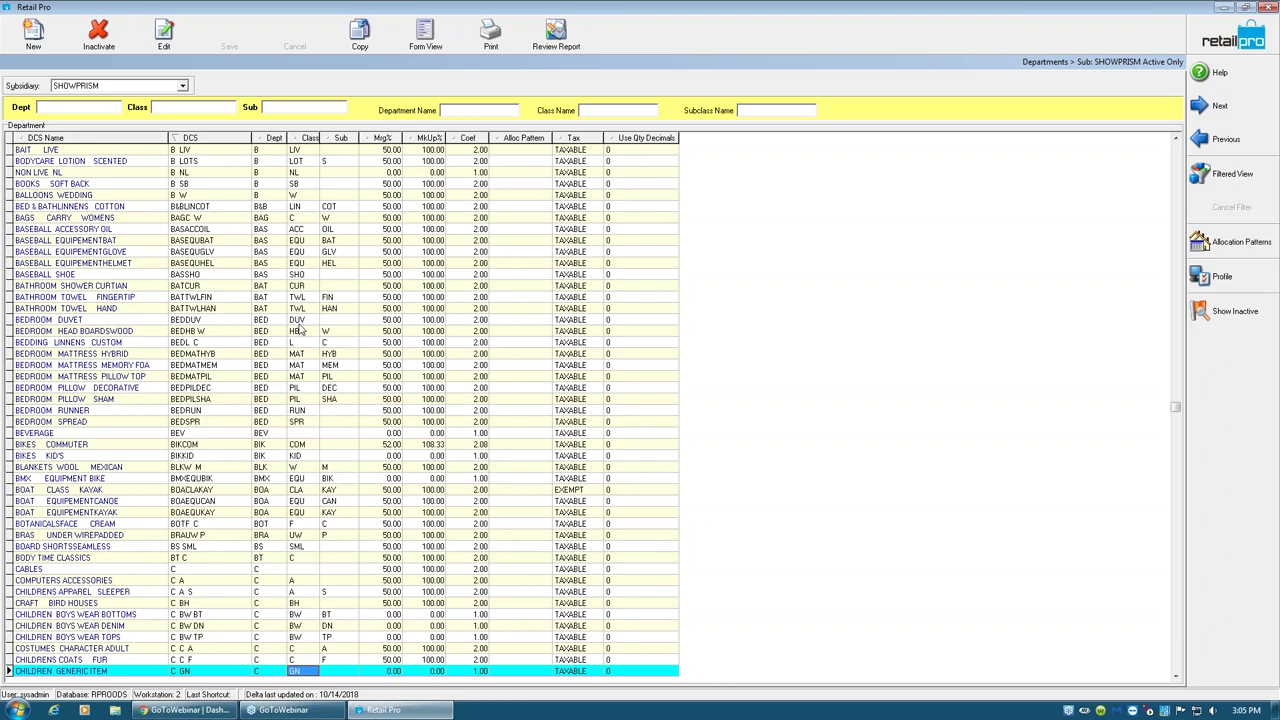
left_click(266, 233)
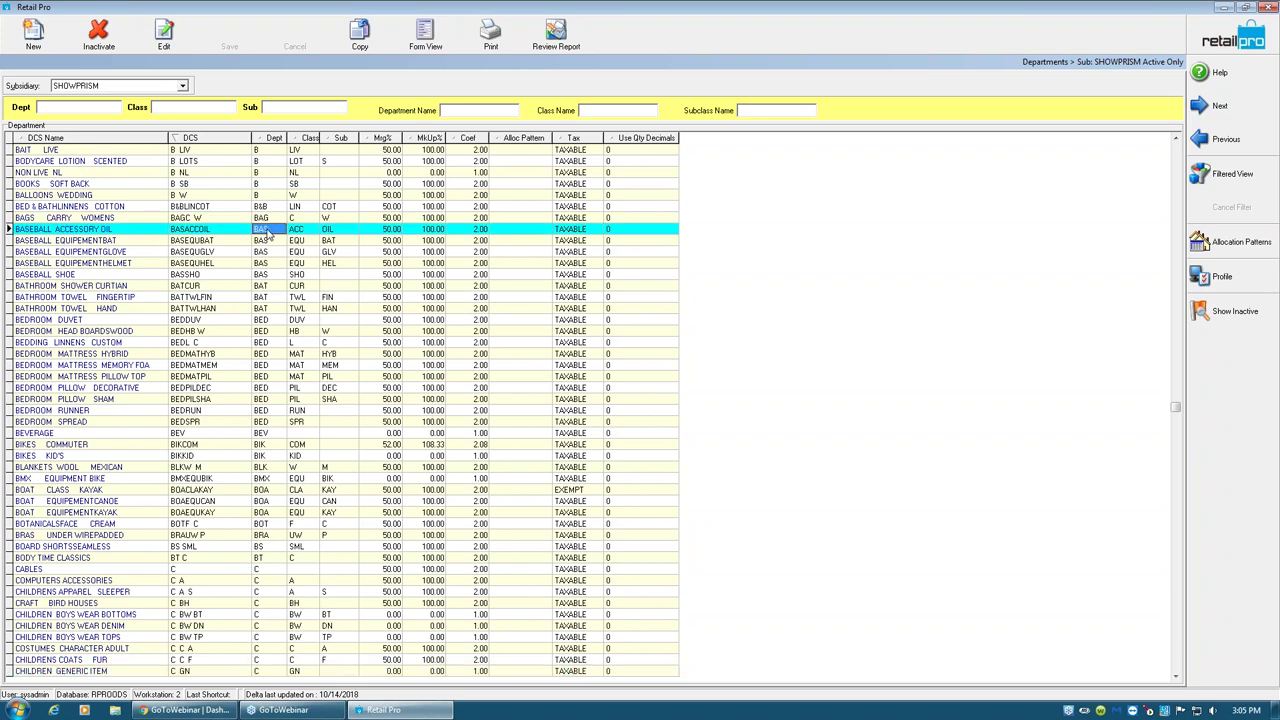
left_click(262, 243)
left_click(259, 242)
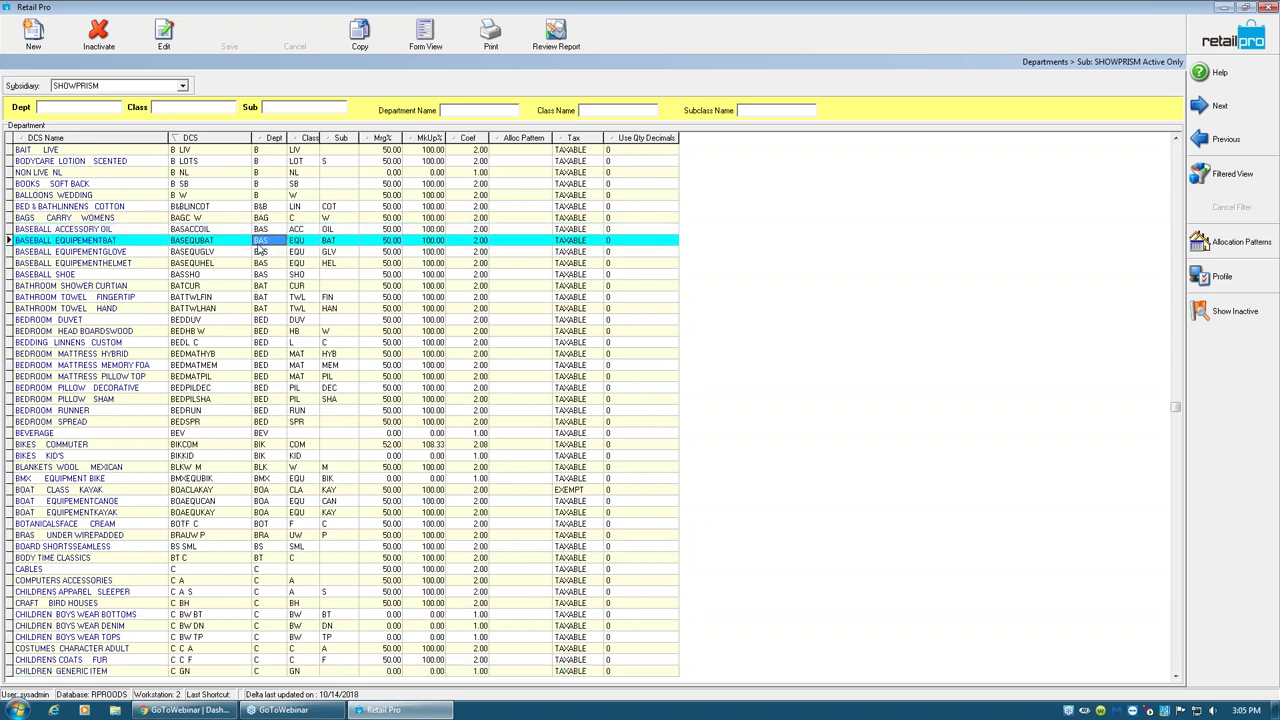
left_click(263, 309)
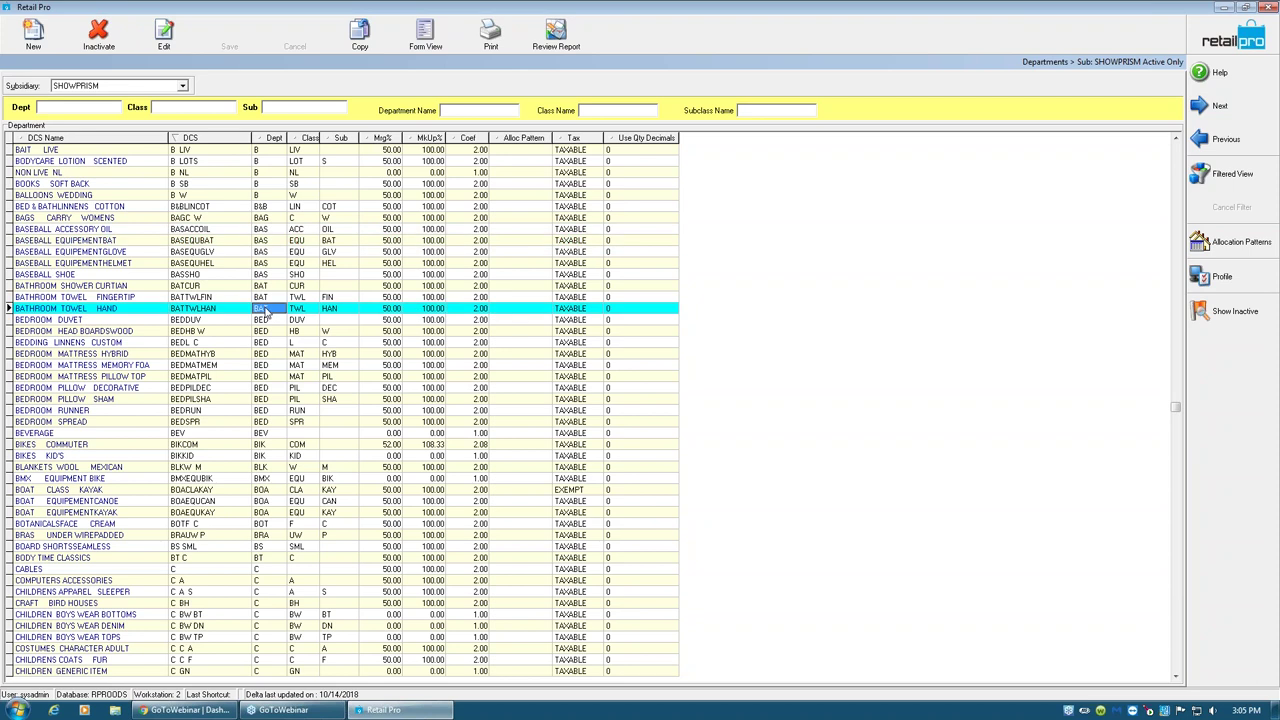
left_click(298, 310)
left_click(336, 310)
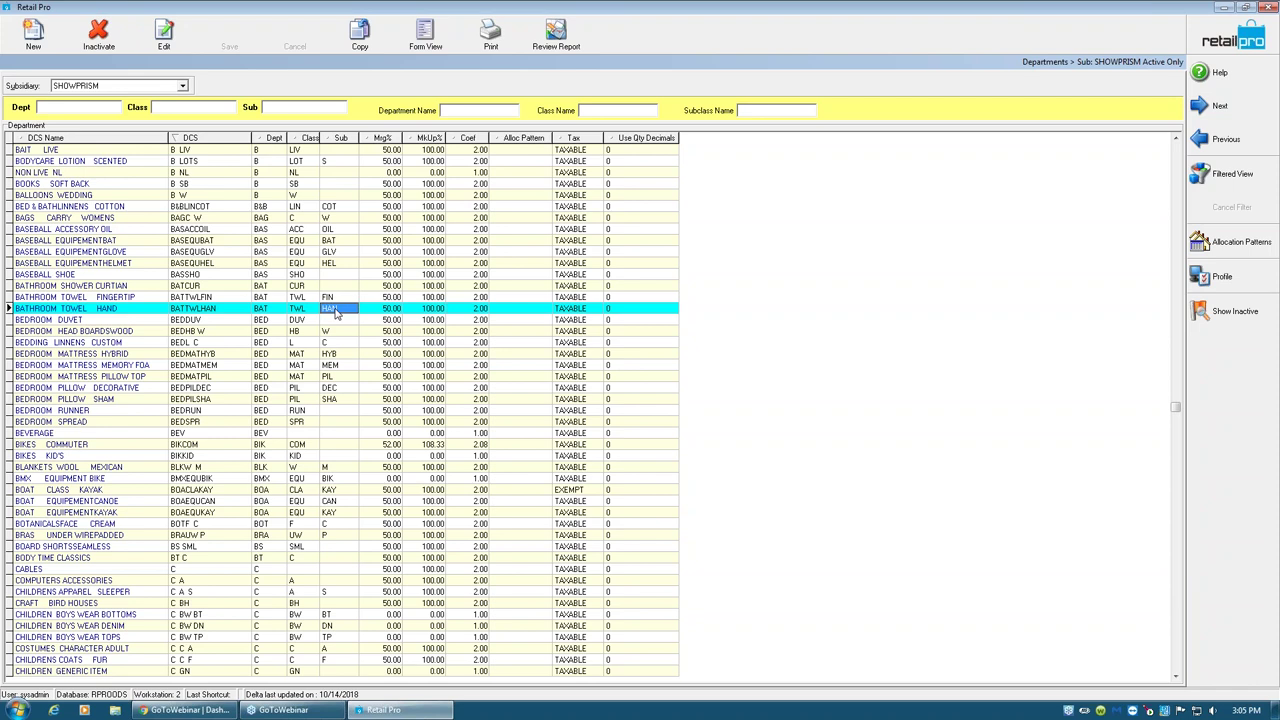
- Start a new department with Dept Men and Department Name Men's
left_click(38, 40)
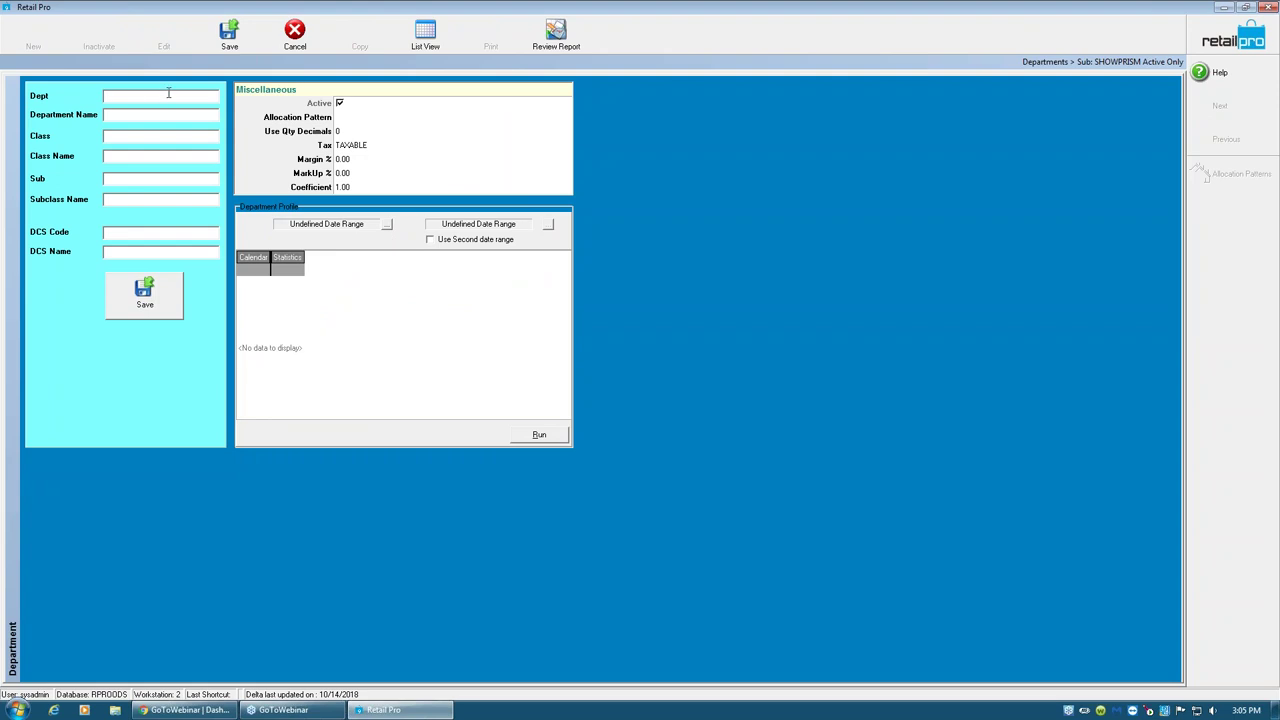
type("Men")
left_click(106, 114)
type("Men's")
key("shift+Tab")
key("Tab")
key("Tab")
- Enter class Top/Top's and subclass Tee/Tshirt, producing DCS code MenTopTee
type("Top")
key("Tab")
type("Top's")
left_click(132, 181)
type("Tee")
left_click(116, 203)
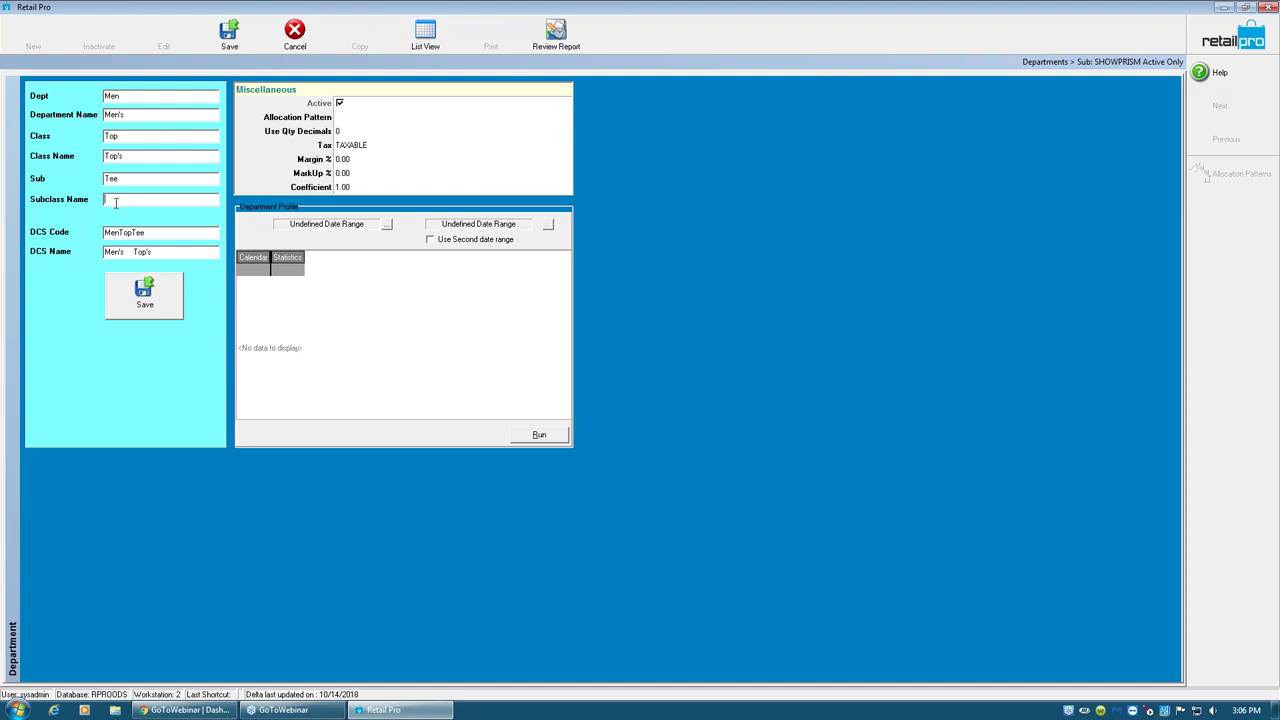
type("Tshirt")
key("Tab")
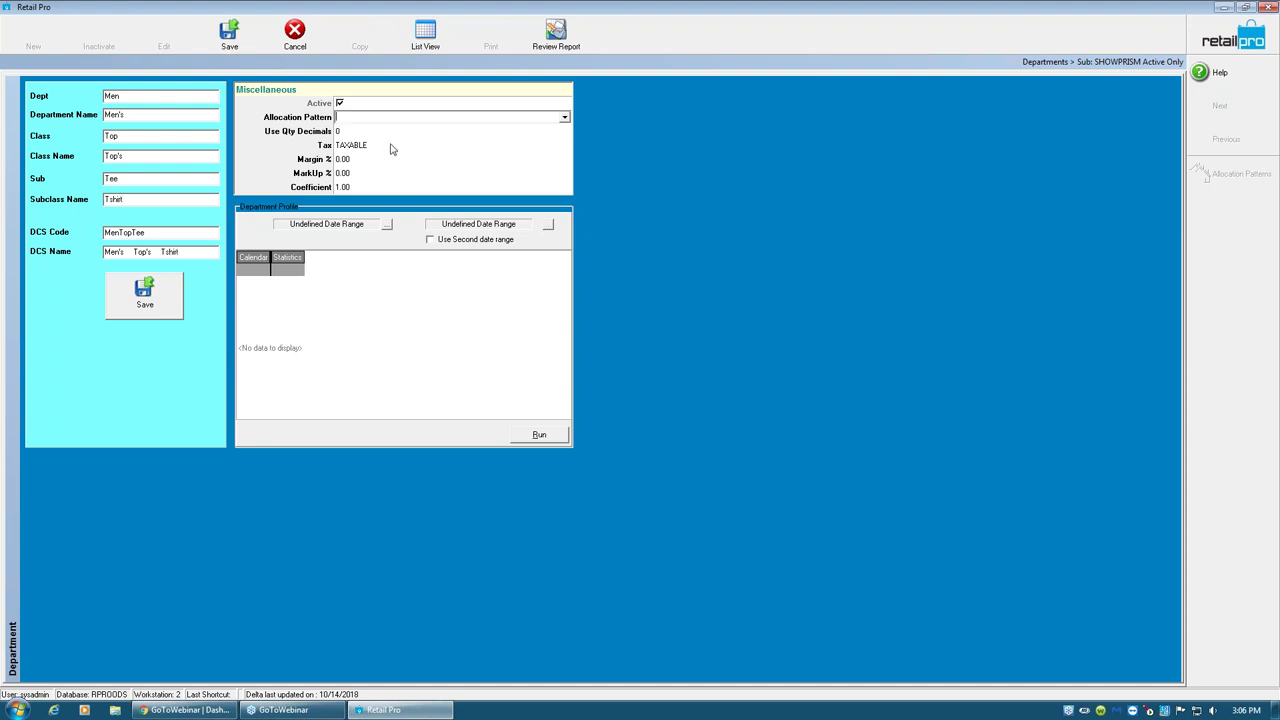
- Keep TAXABLE as the tax setting and check allocation pattern and quantity decimals
left_click(421, 150)
left_click(565, 148)
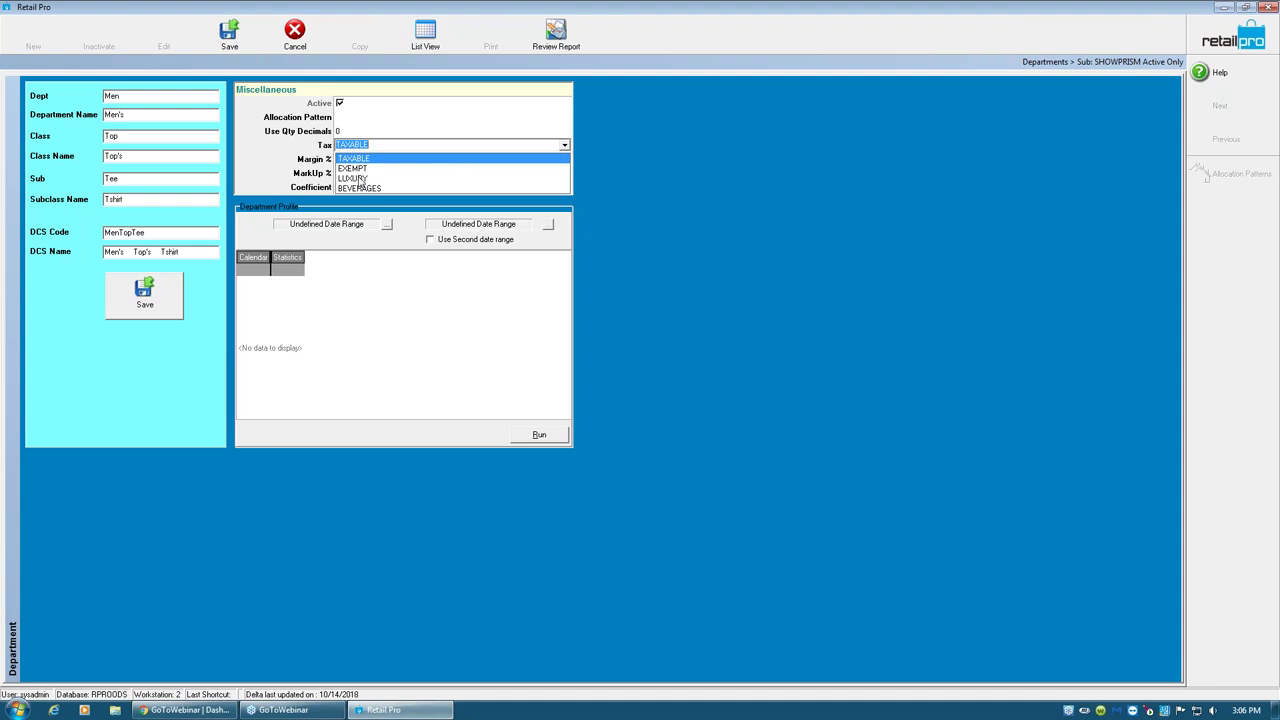
left_click(378, 159)
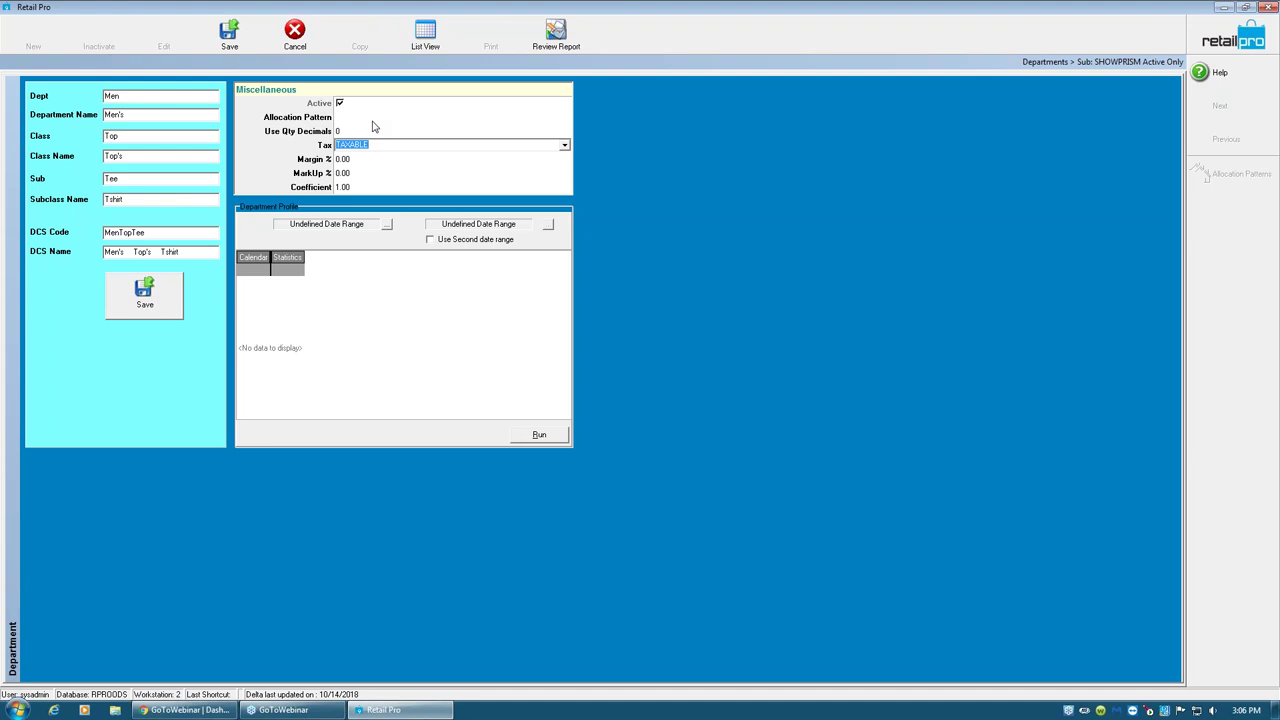
left_click(380, 118)
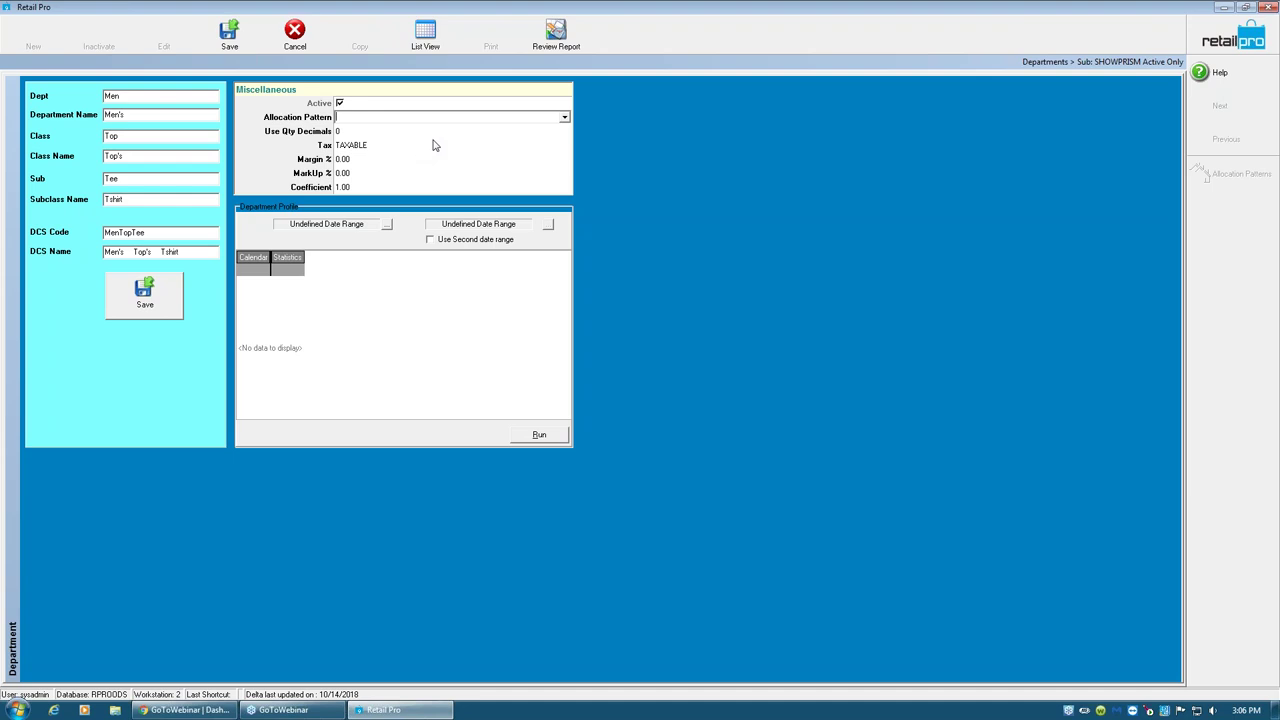
left_click(362, 131)
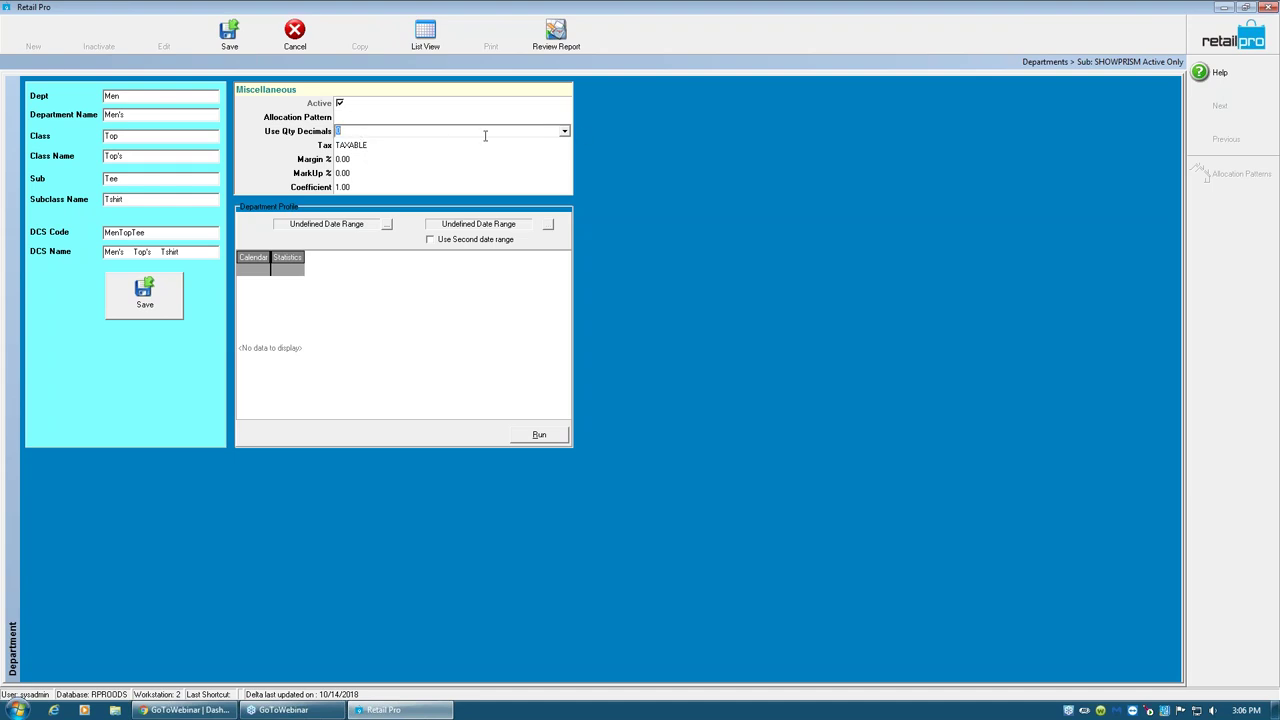
left_click(357, 117)
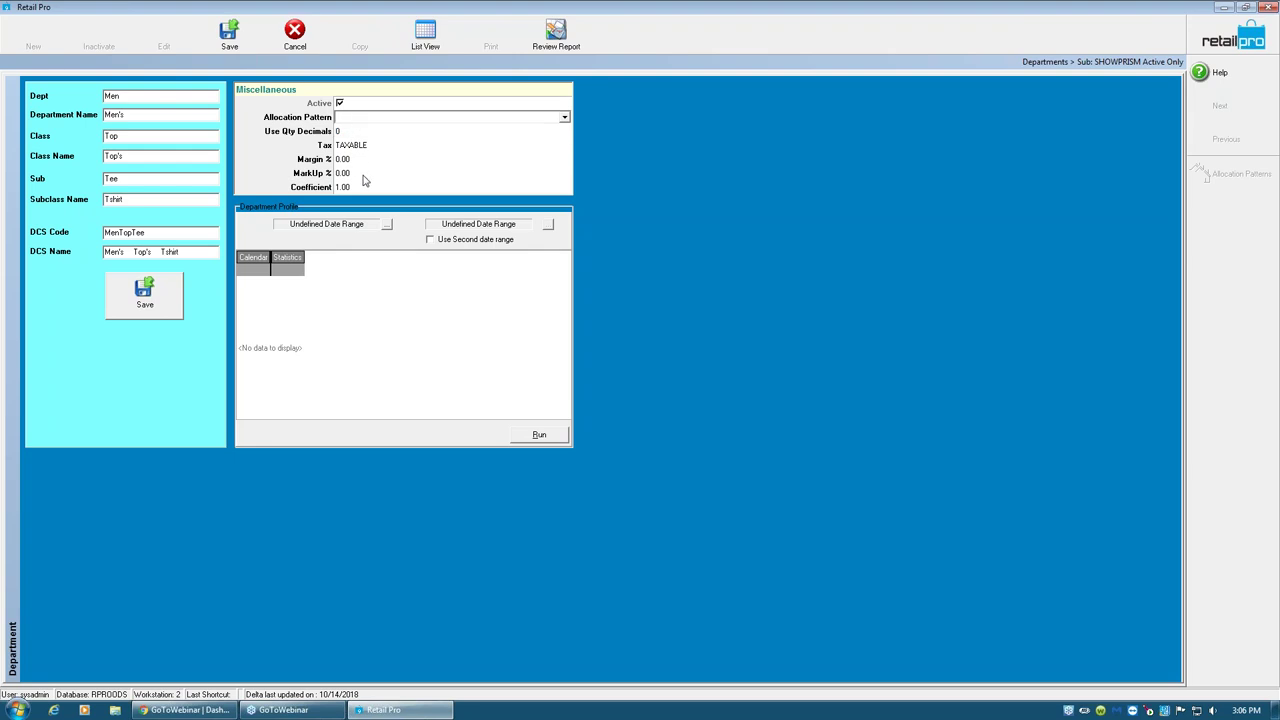
- Review Margin % 0.00, MarkUp % 0.00 and Coefficient 1.00, then open the Windows Start menu
left_click(357, 163)
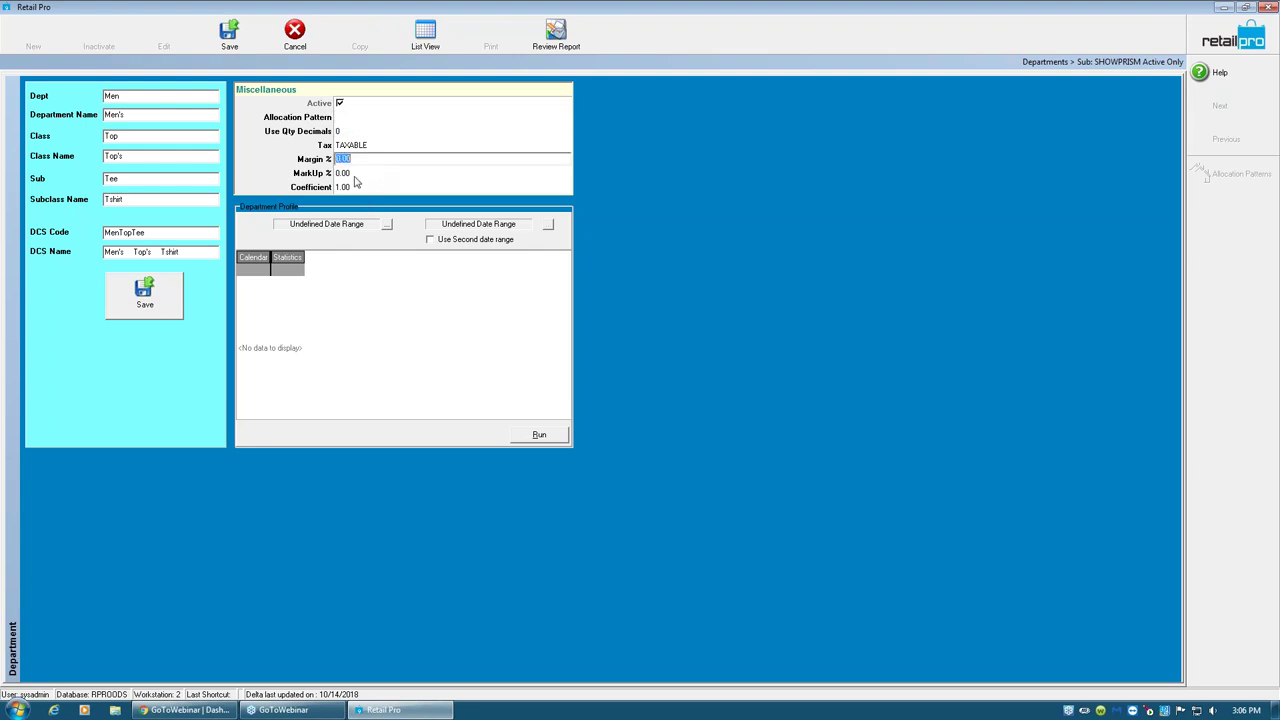
left_click(357, 176)
left_click(360, 187)
left_click(364, 174)
left_click(364, 161)
left_click(362, 175)
left_click(360, 186)
left_click(358, 176)
left_click(362, 161)
left_click(360, 188)
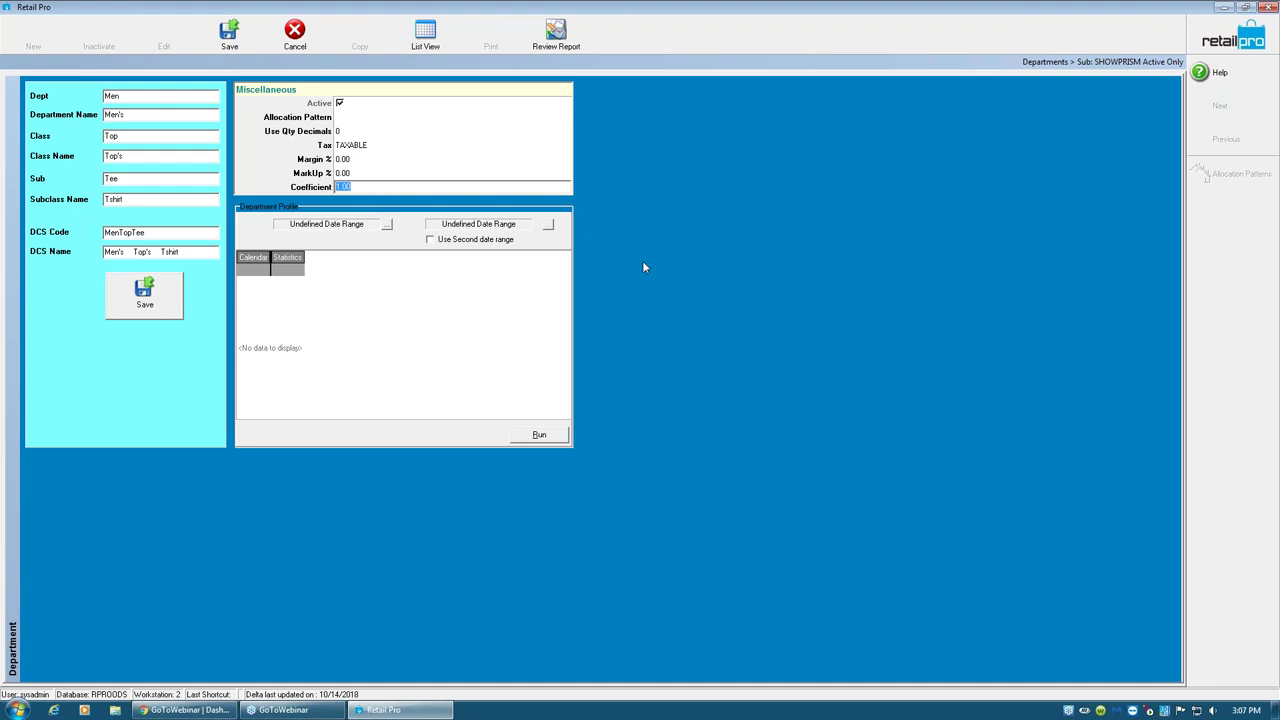
left_click(16, 710)
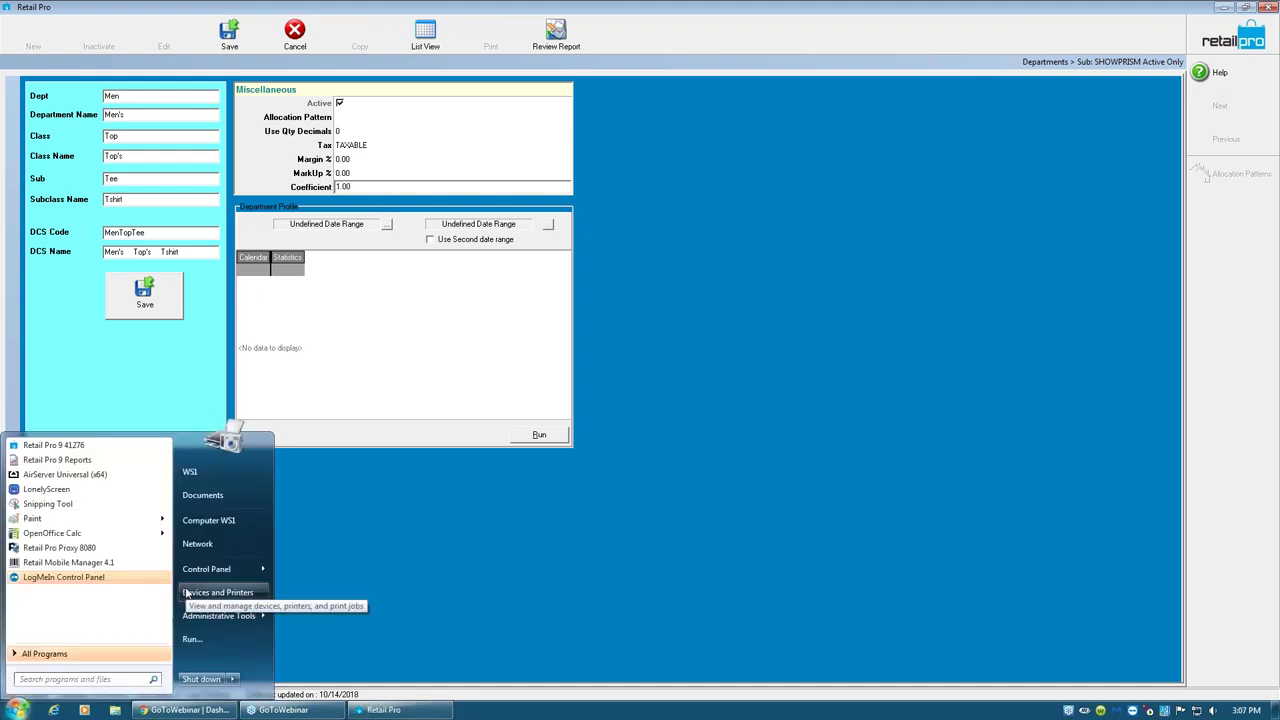
- Launch Notepad via a notepad search and move its window lower right
type("no")
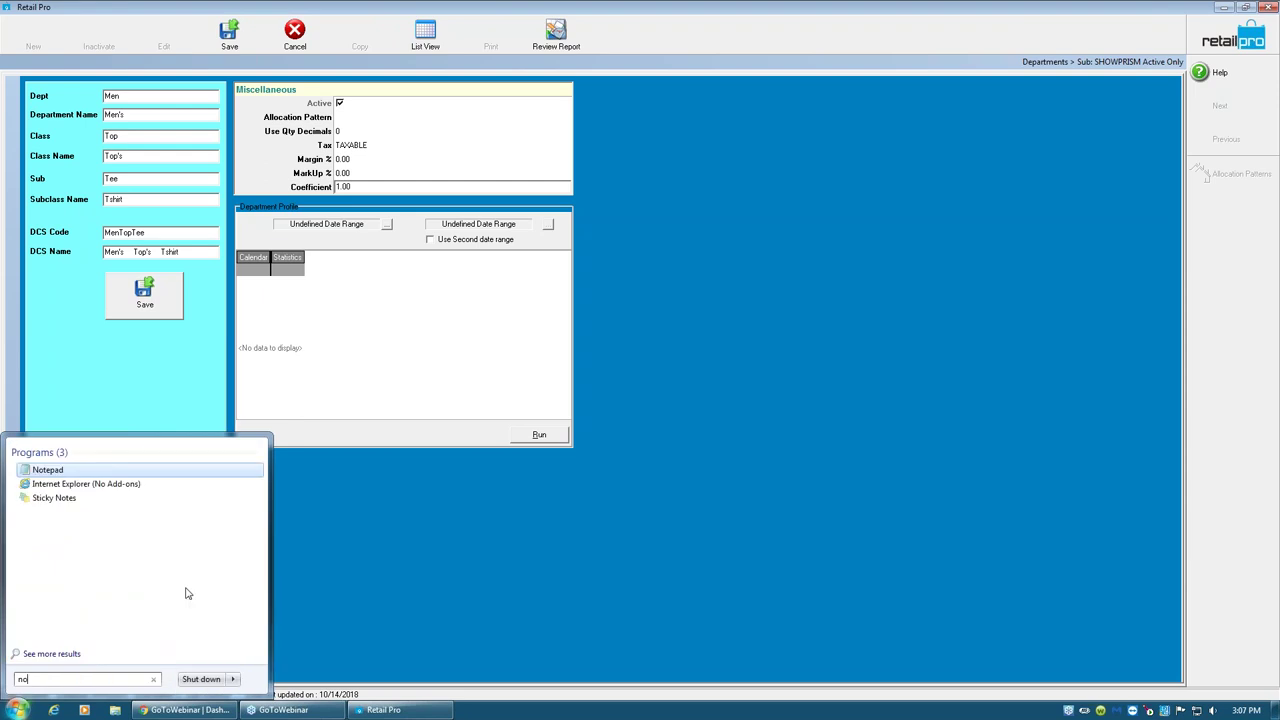
type("tepad")
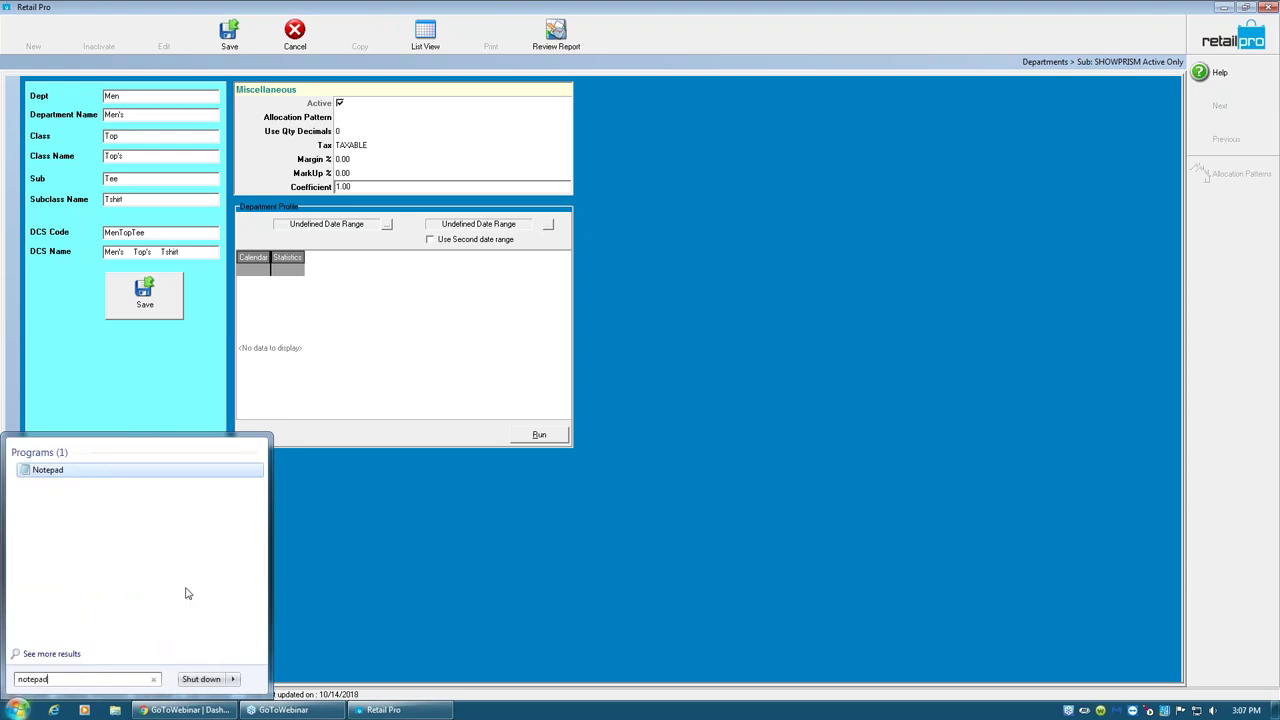
key("Return")
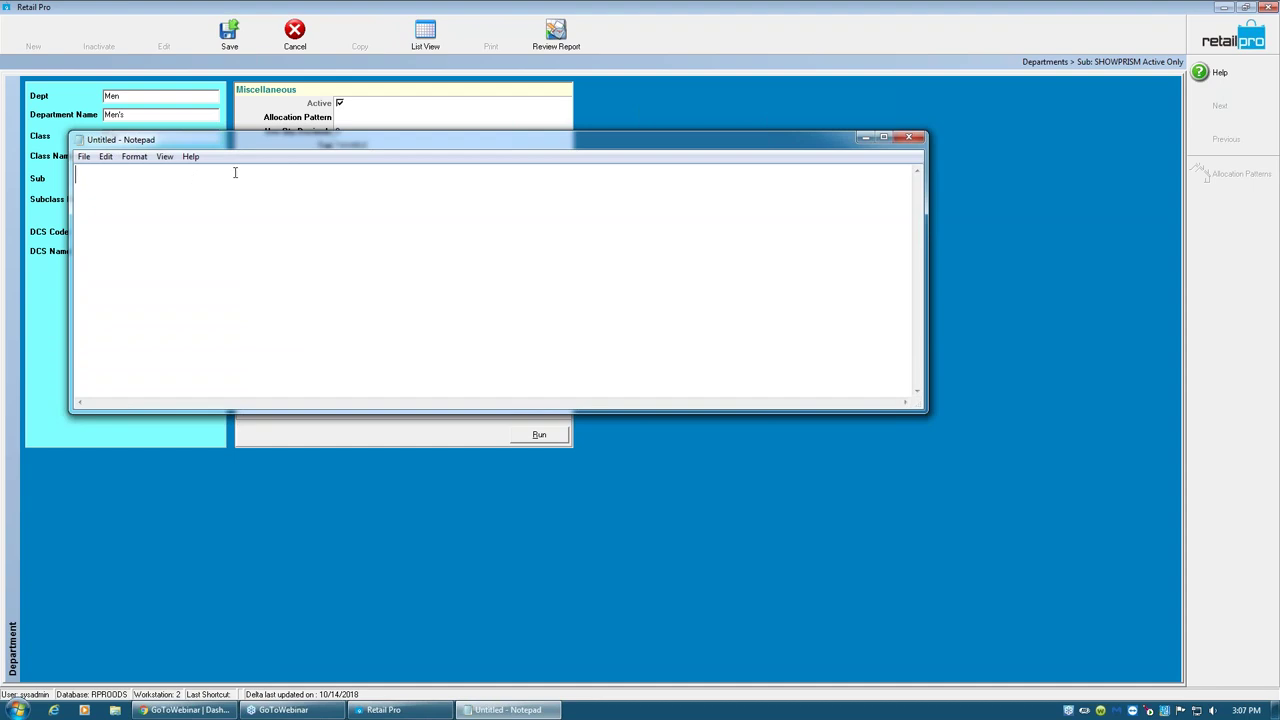
left_click_drag(305, 150, 517, 236)
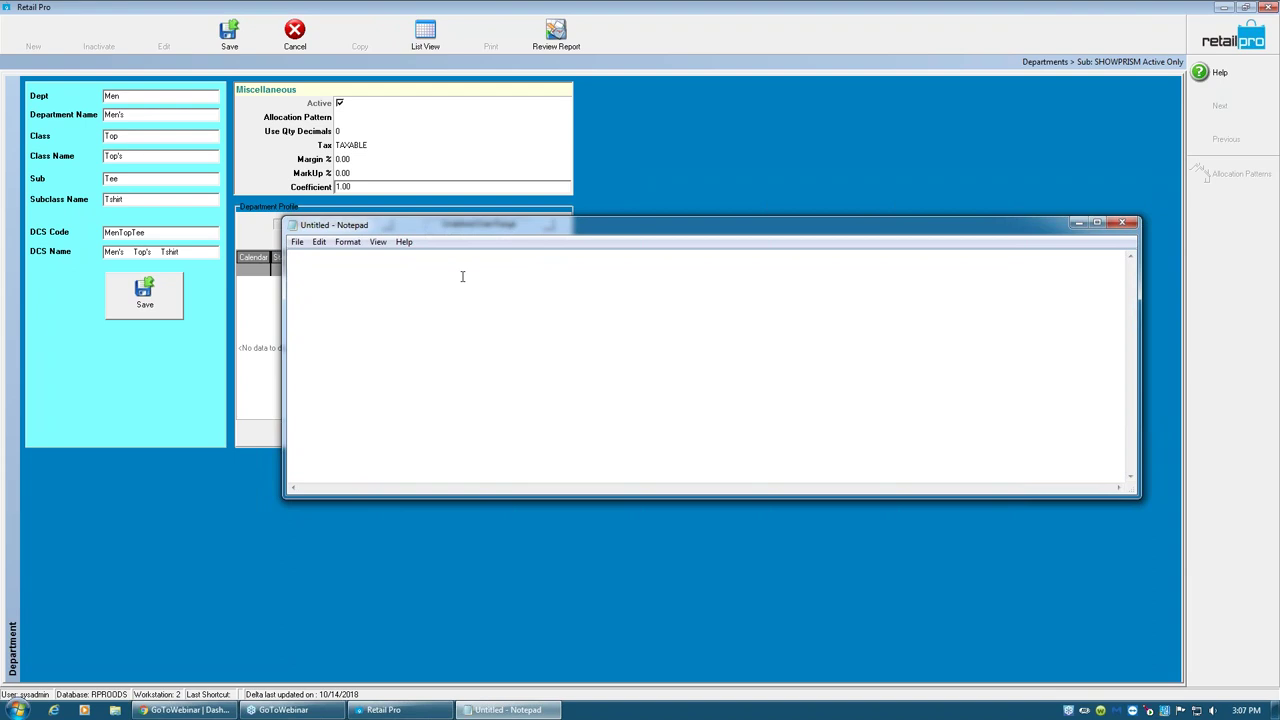
- Type Price 100.00, Cost 40.00 and Margin 60.00 on three aligned lines
type("Price   100.00")
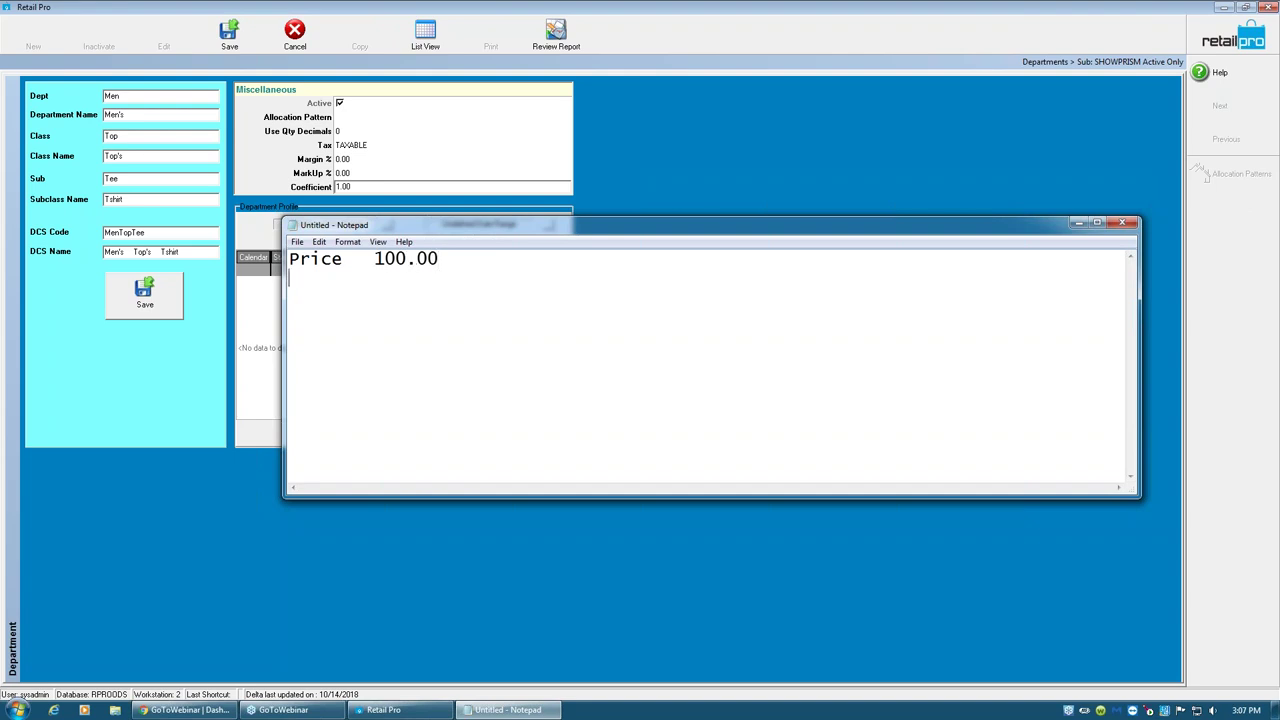
key("Return")
type("Cost     40.00")
key("Return")
type("Margin")
key("Tab")
type("60.00")
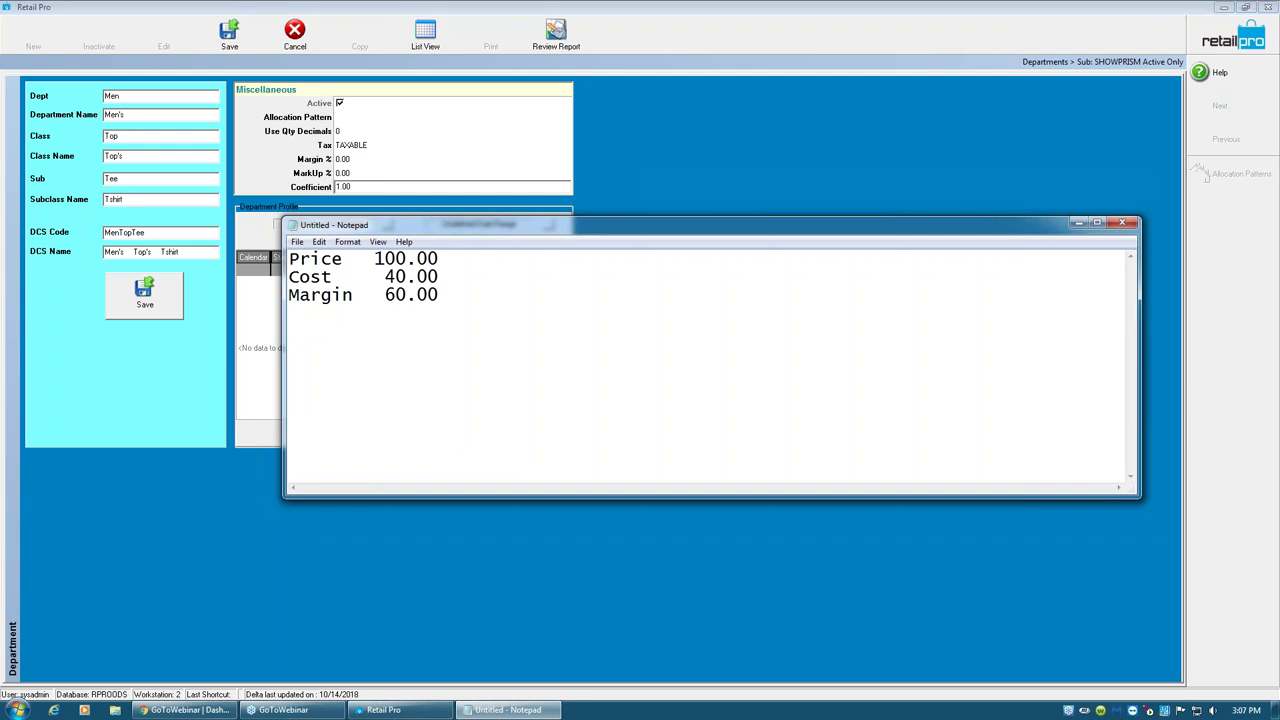
- Add aligned lines for Mrg% 60% and Markup% 150% after a blank line
key("Return")
key("Return")
type("Mrg%")
key("Tab")
type("60%")
key("Return")
type("Markup")
key("BackSpace")
type("p%")
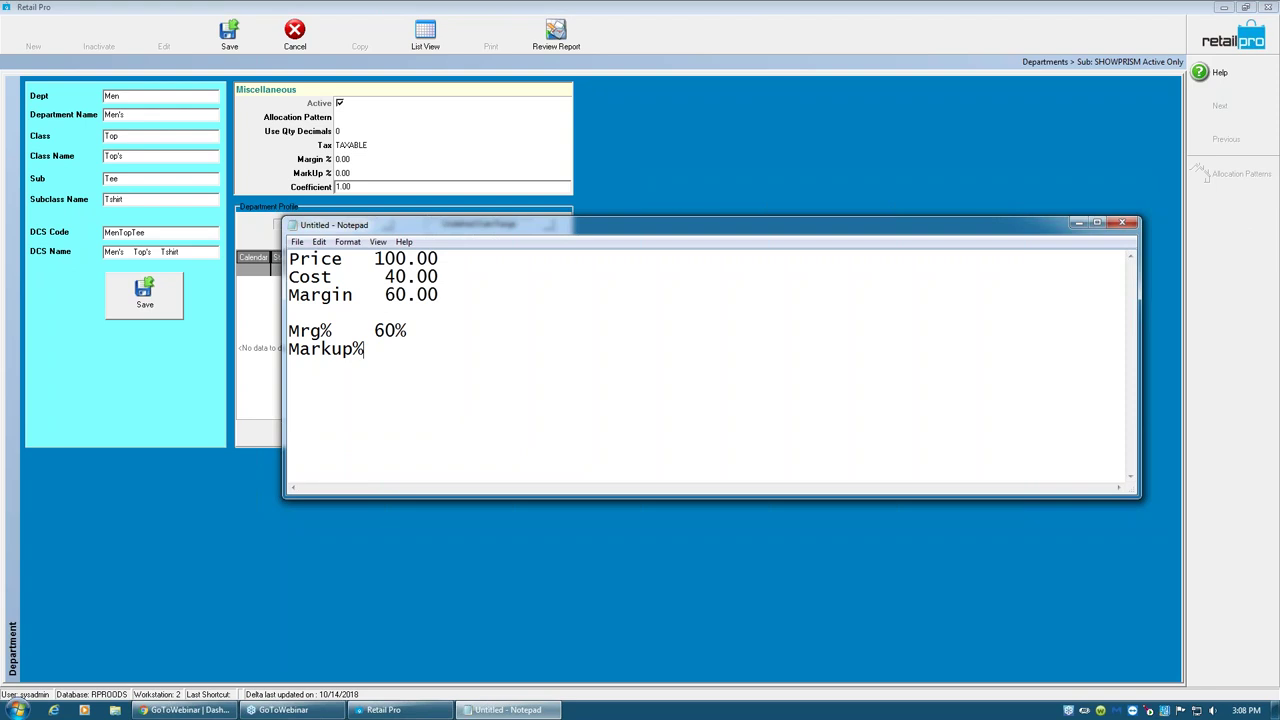
key("Tab")
type("50")
key("BackSpace")
key("BackSpace")
type("150%")
- Add the Coef 2.5 line, then highlight the cost, 60% margin and 2.5 figures
key("Return")
type("Coef")
key("Tab")
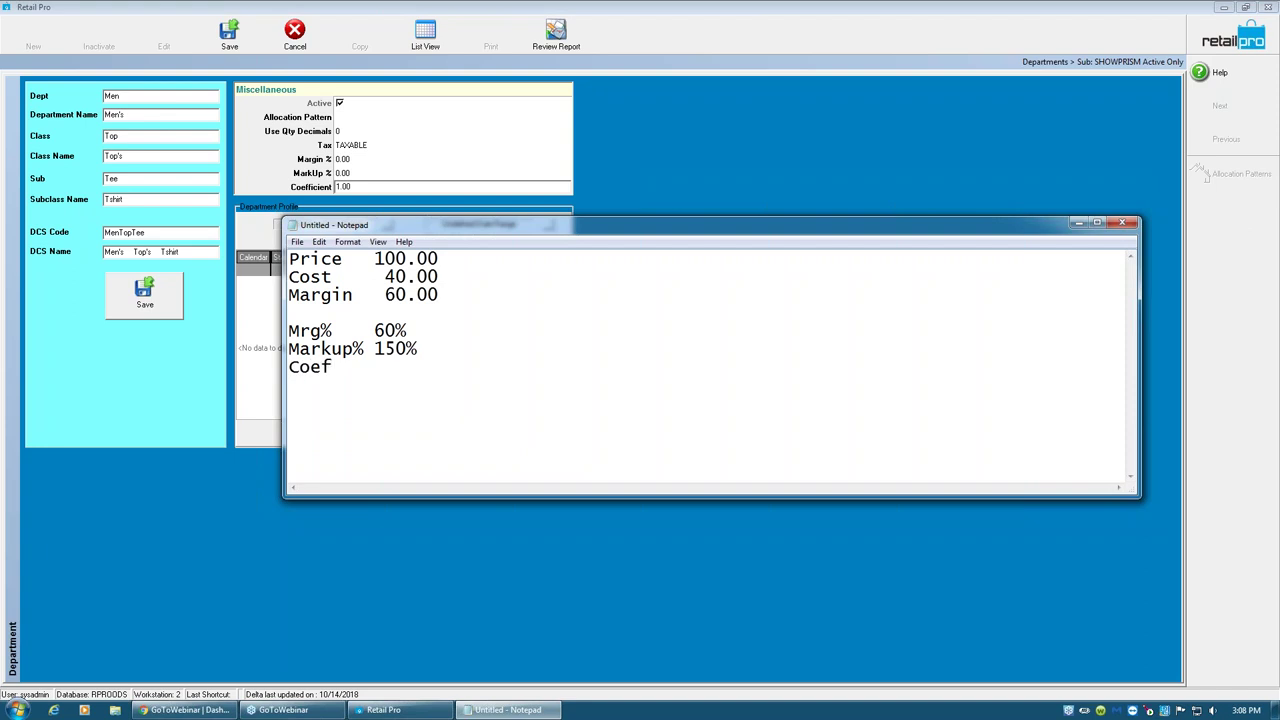
type("2.5")
left_click_drag(449, 276, 352, 259)
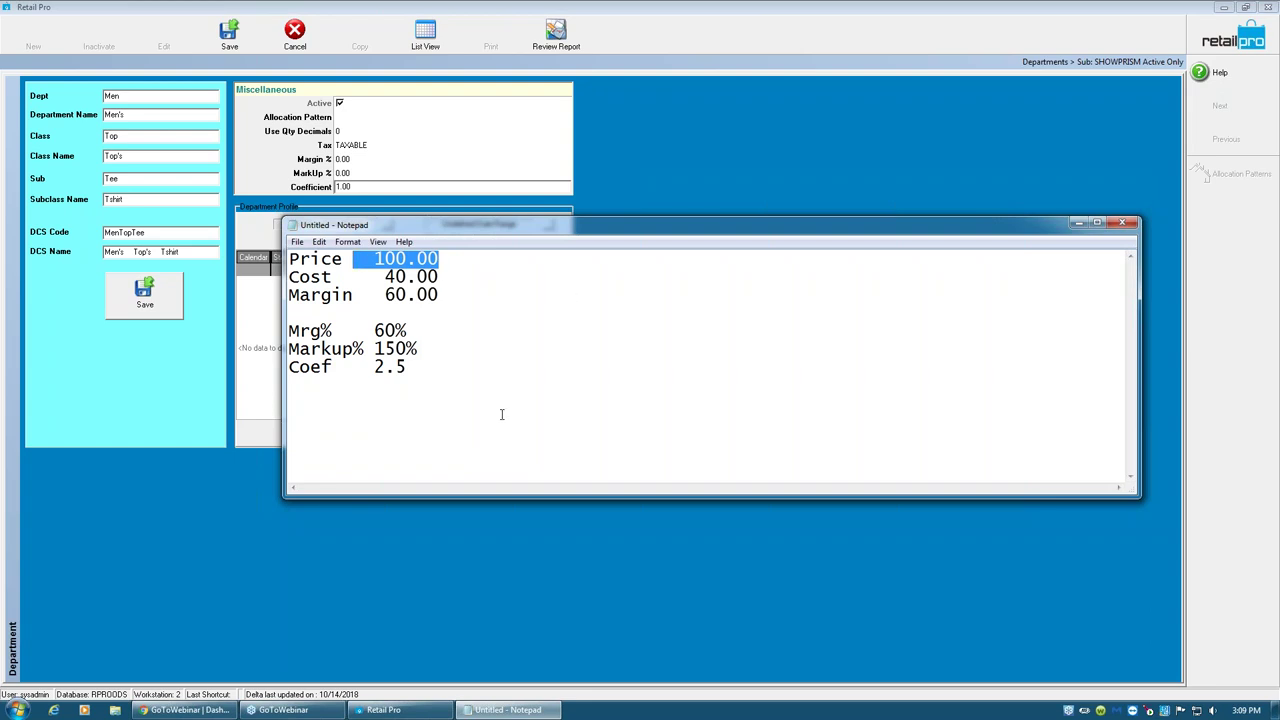
left_click_drag(419, 370, 374, 368)
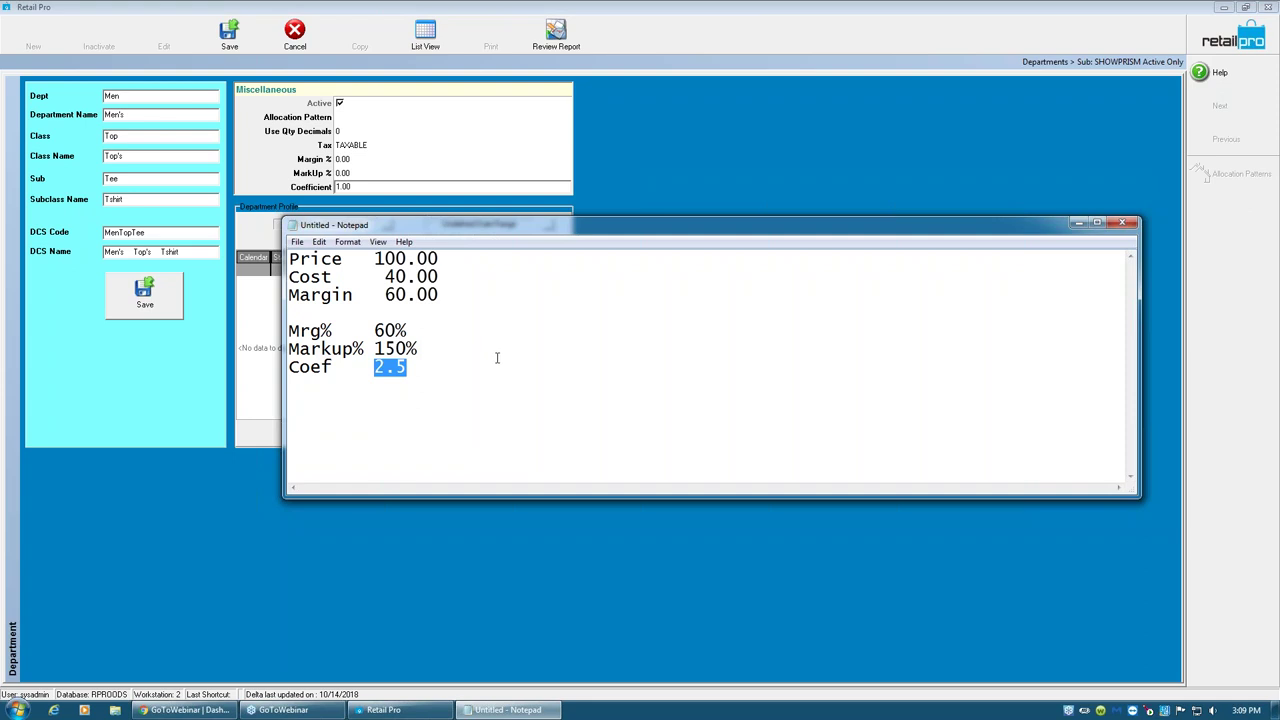
left_click_drag(408, 331, 331, 330)
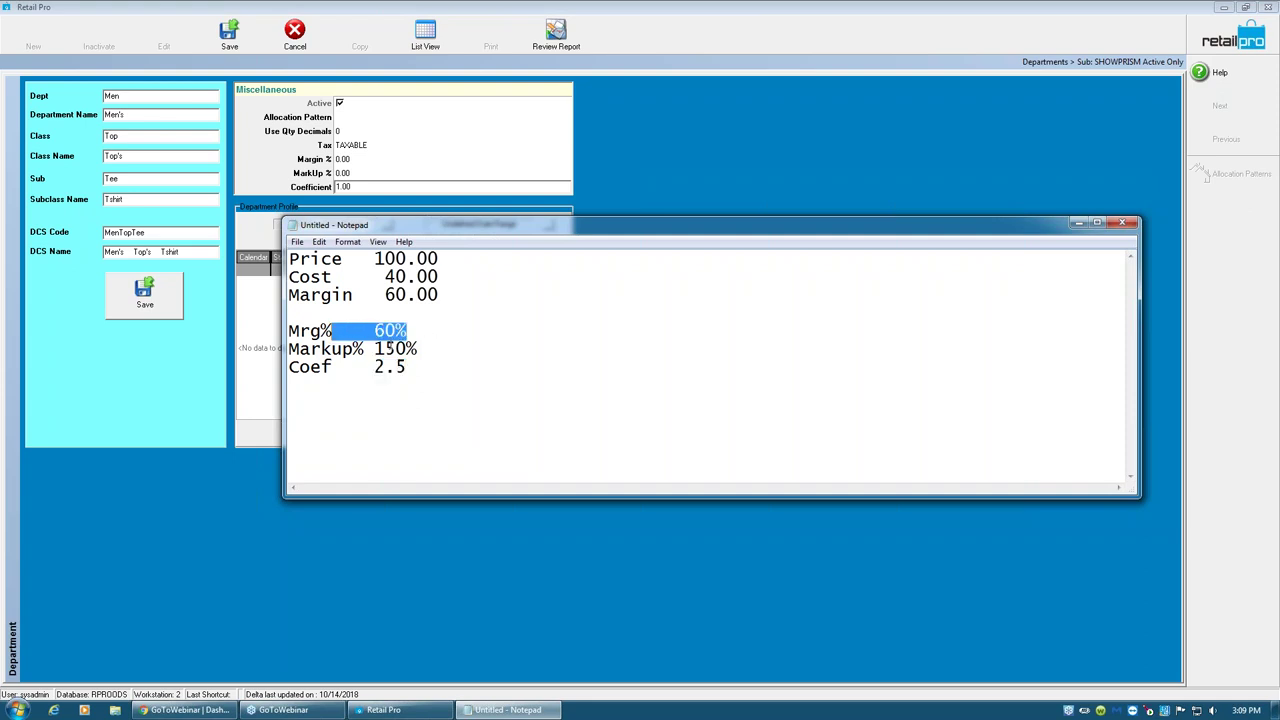
left_click_drag(423, 366, 376, 368)
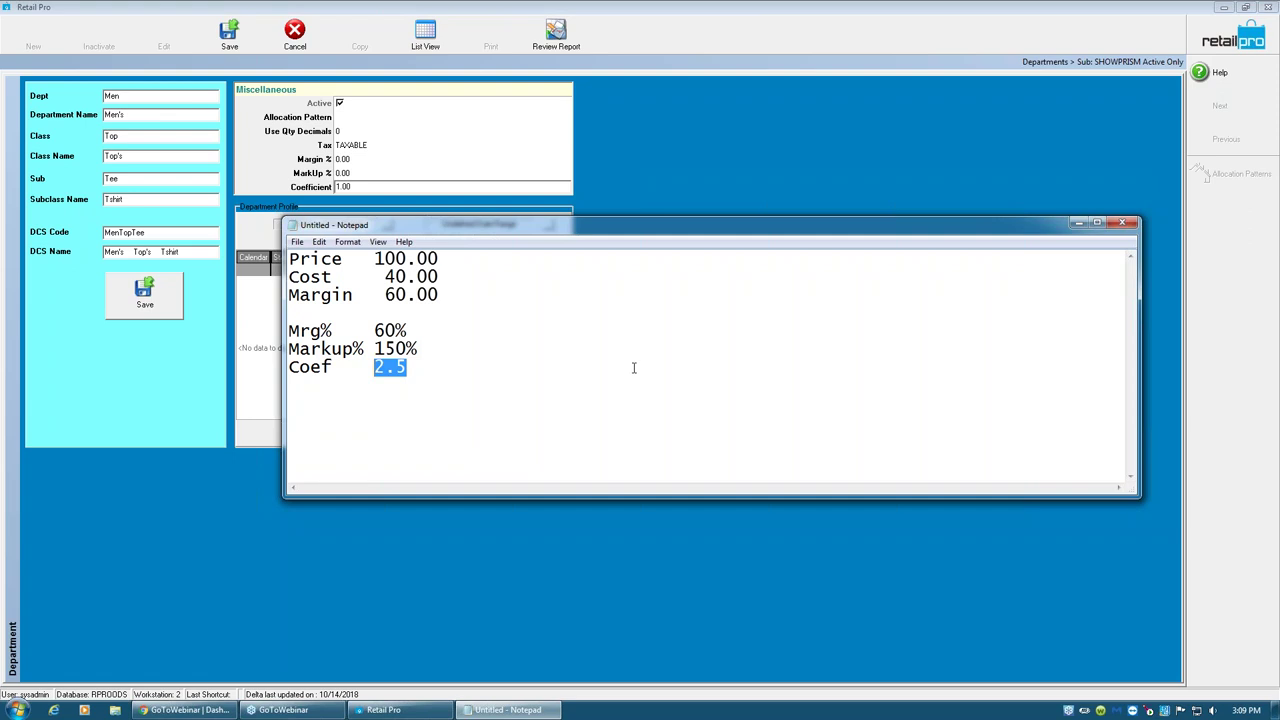
left_click_drag(553, 229, 857, 172)
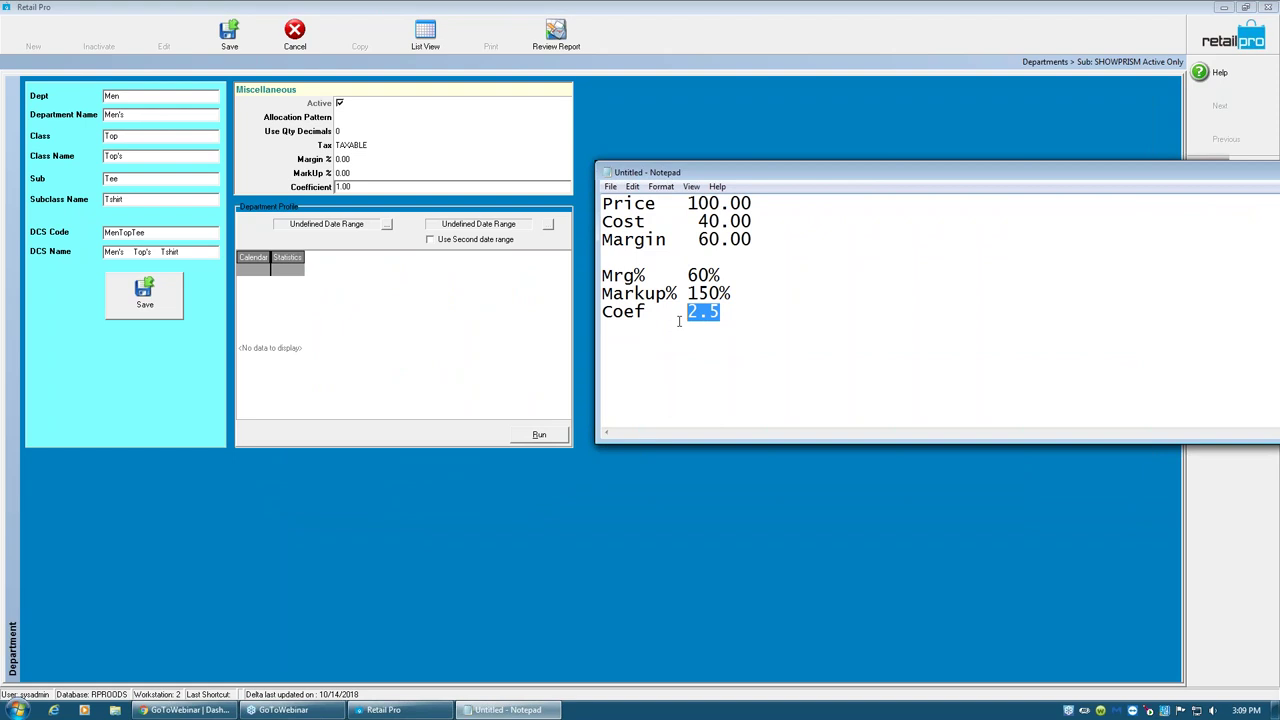
- Set the Men Top Tee coefficient to 2, giving margin 50.00 and markup 100.00
left_click(375, 187)
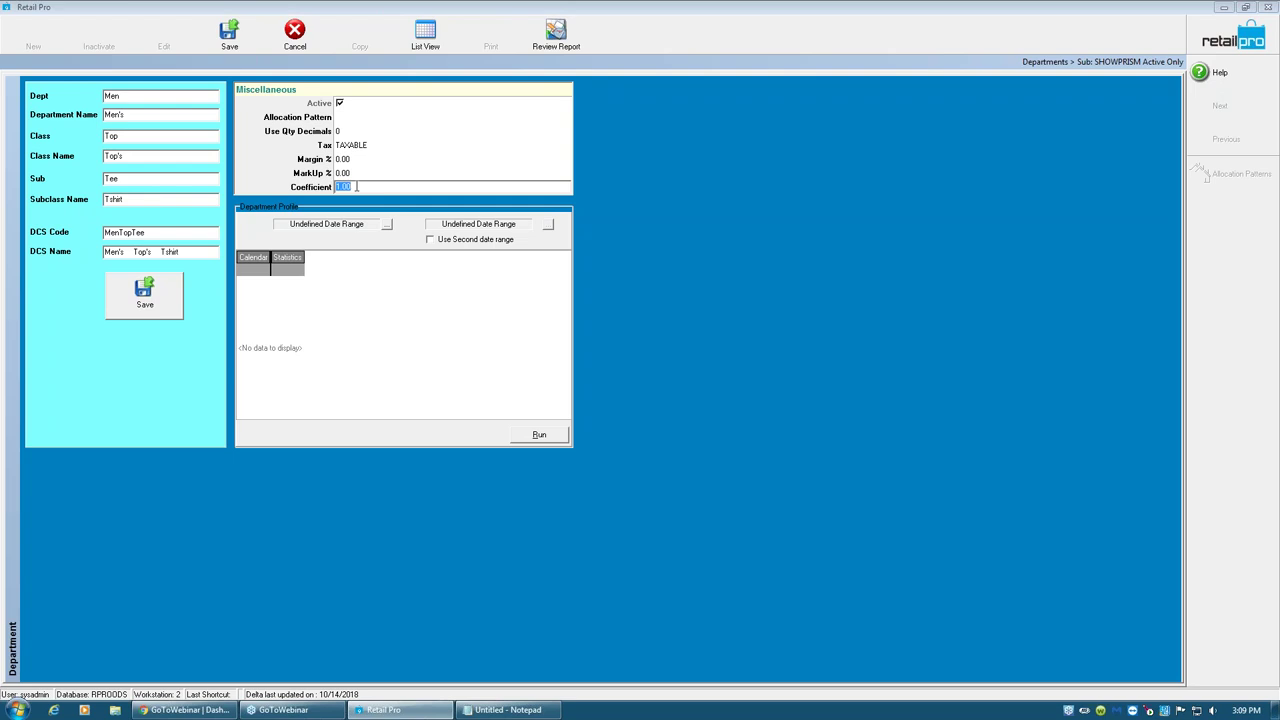
type("2")
key("Tab")
left_click(440, 185)
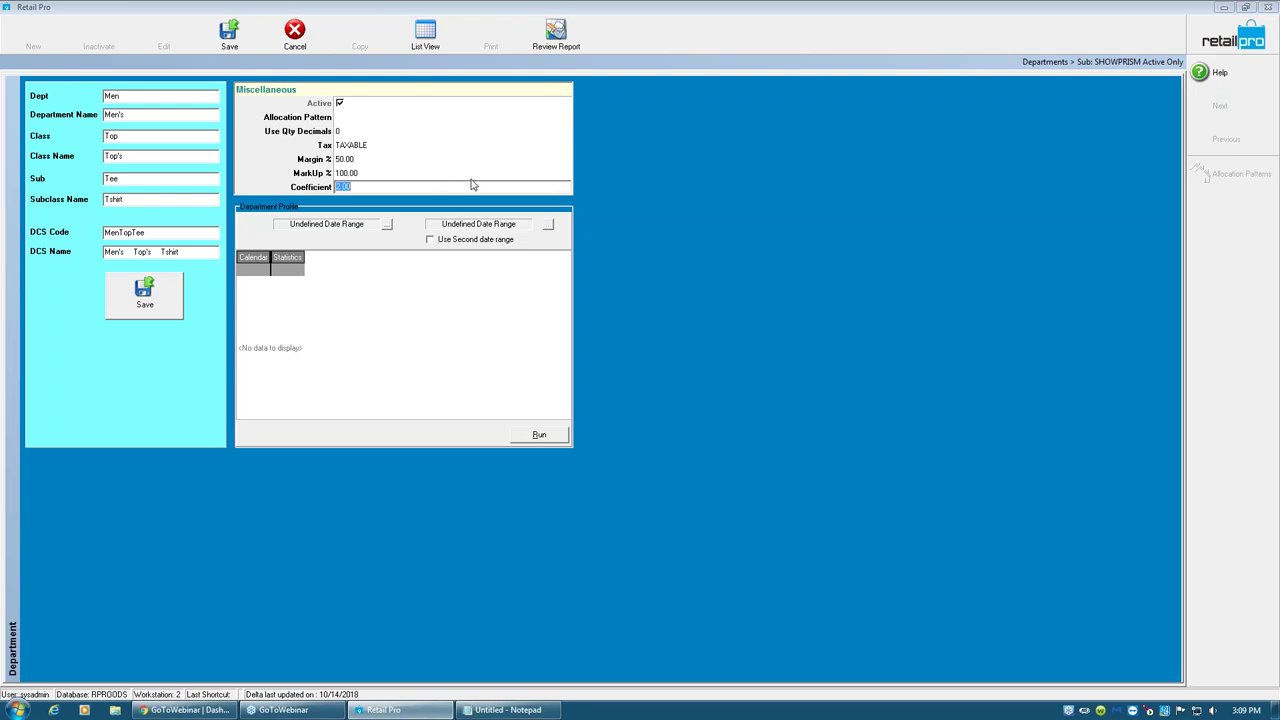
left_click(362, 159)
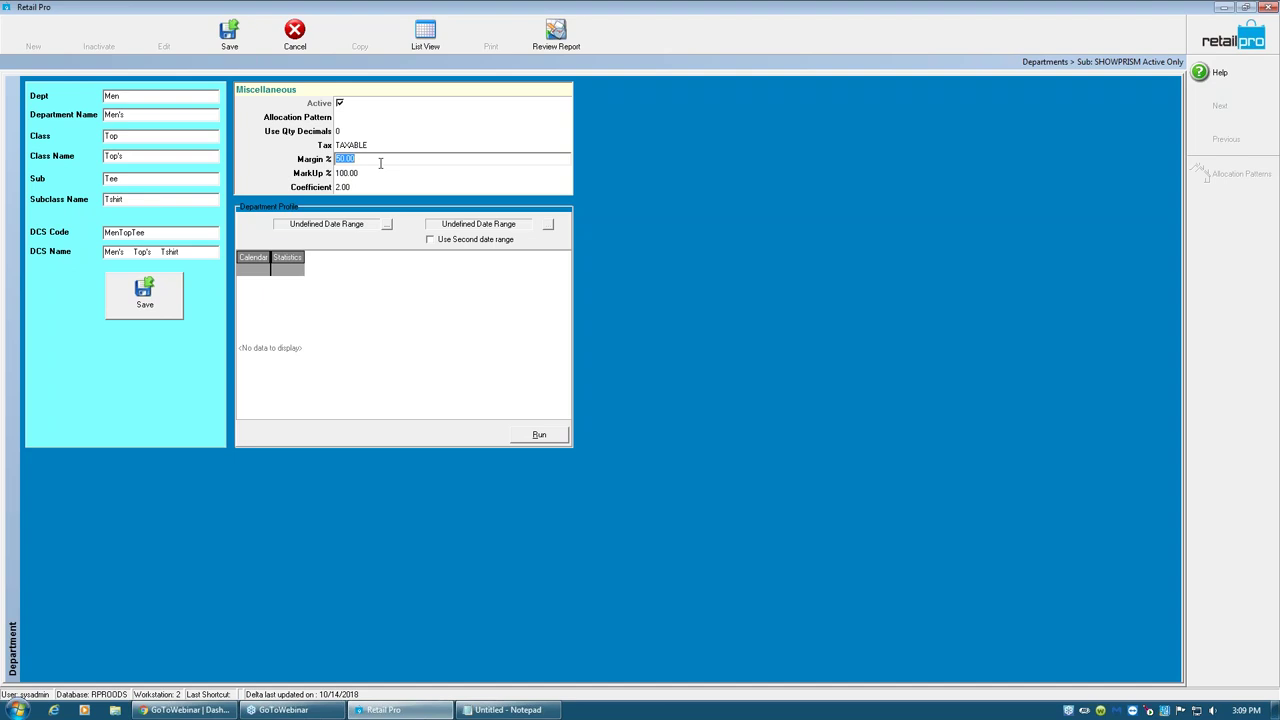
- Discard the unsaved Men Top Tee department and switch to the department grid
left_click(295, 38)
left_click(620, 384)
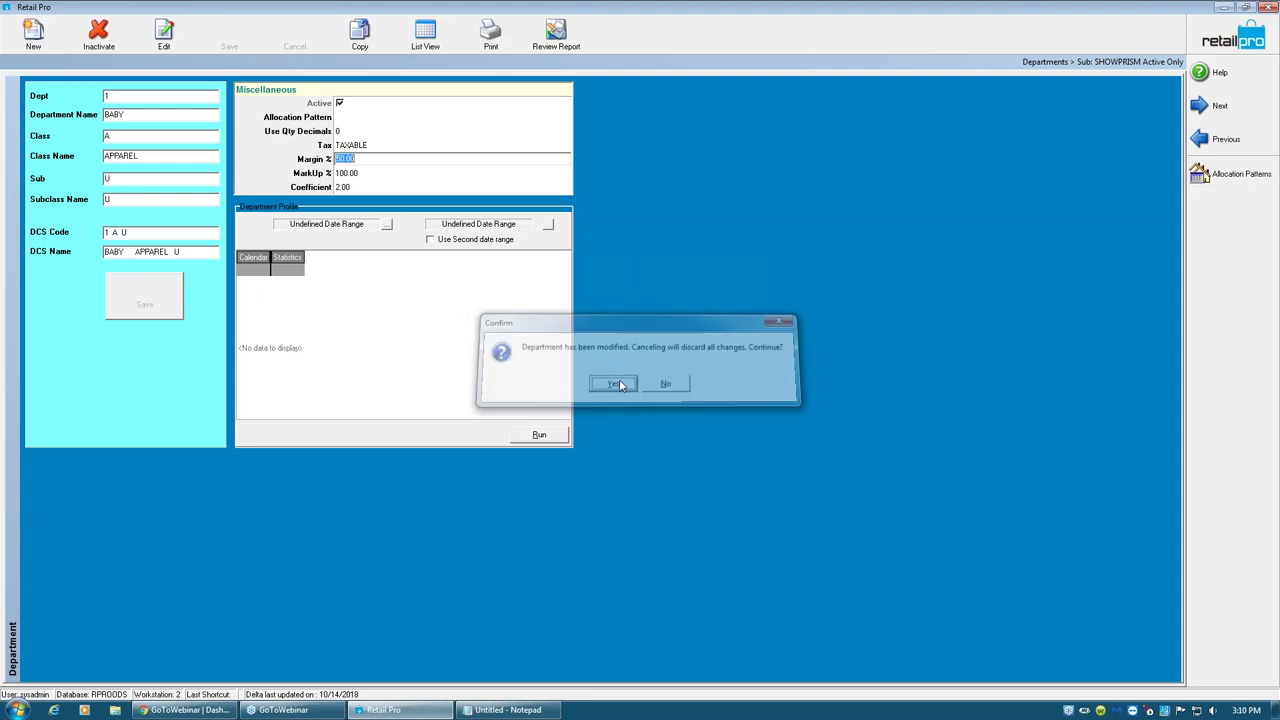
left_click(425, 36)
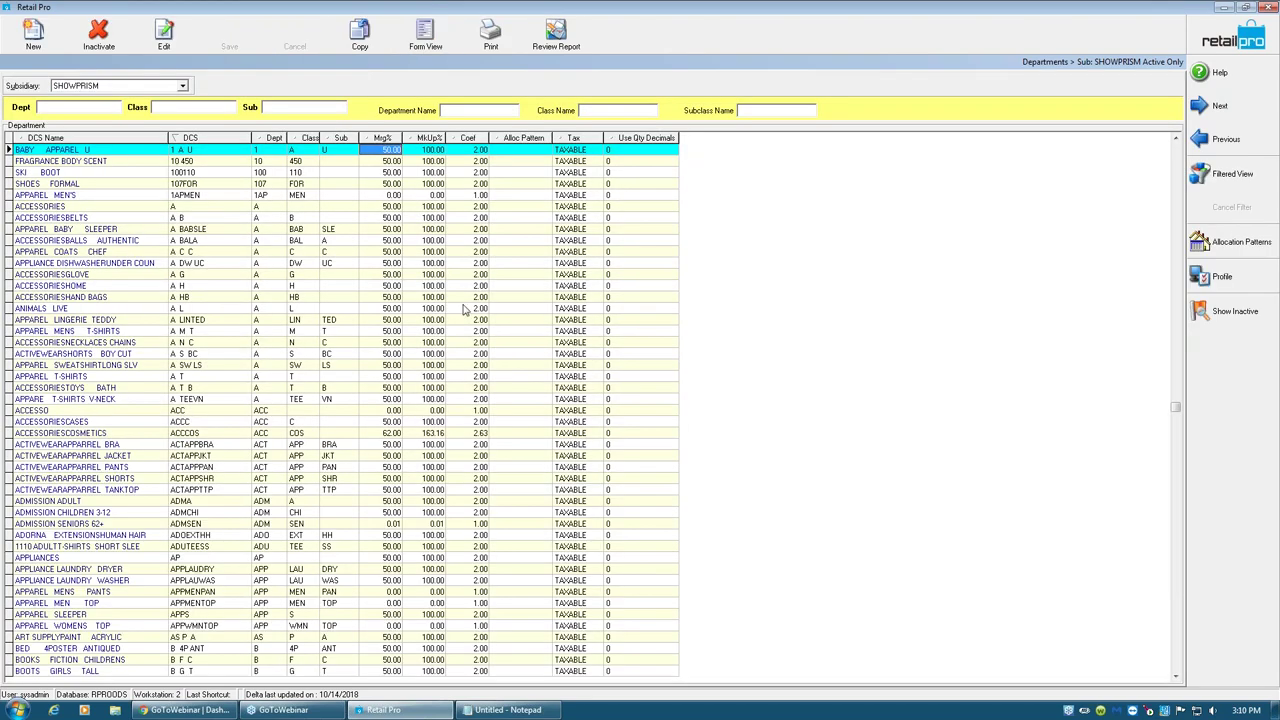
- Set ACCESSO's Mrg% to 47, yielding markup 88.68 and coefficient 1.89, and view its form
left_click(395, 297)
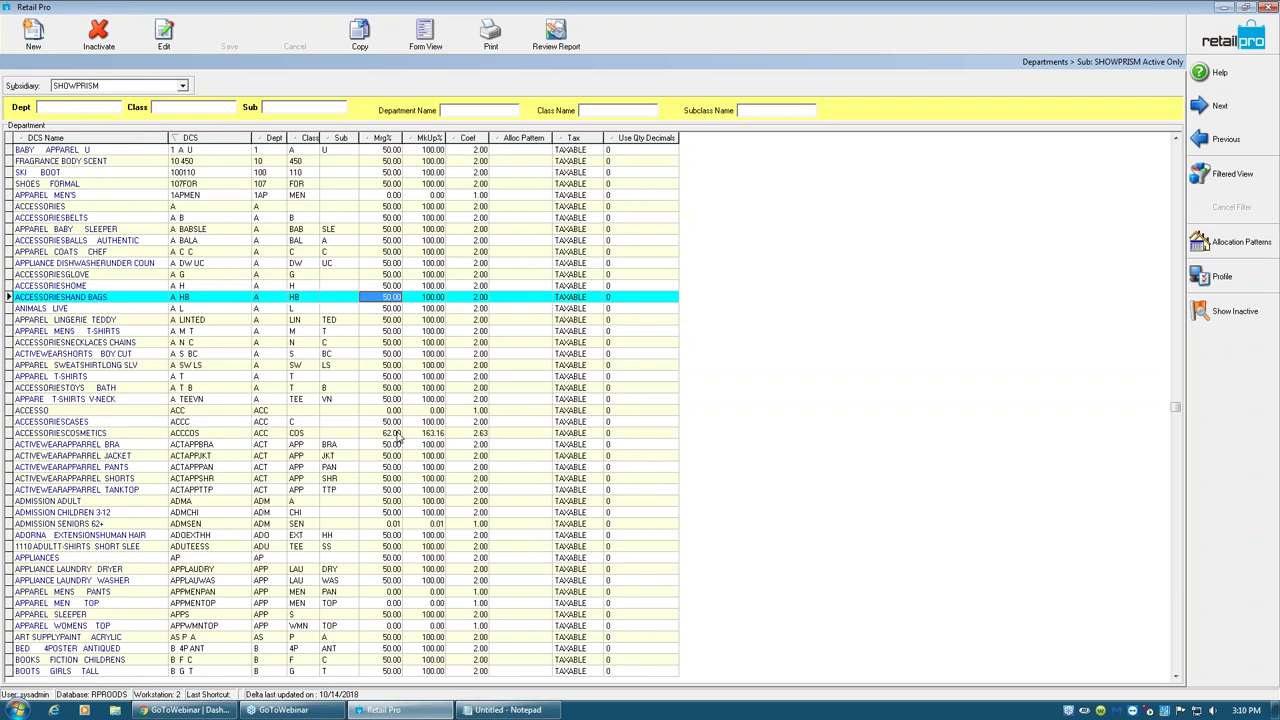
left_click(395, 436)
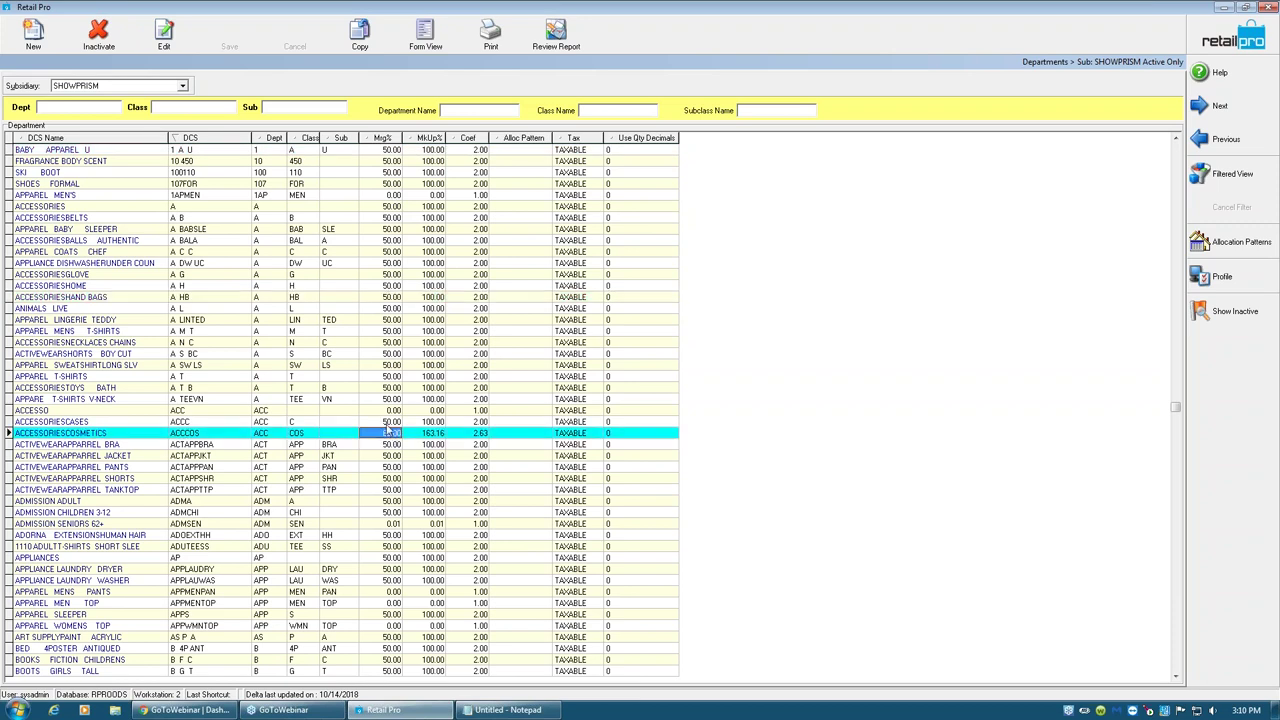
left_click(396, 412)
type("47")
key("Tab")
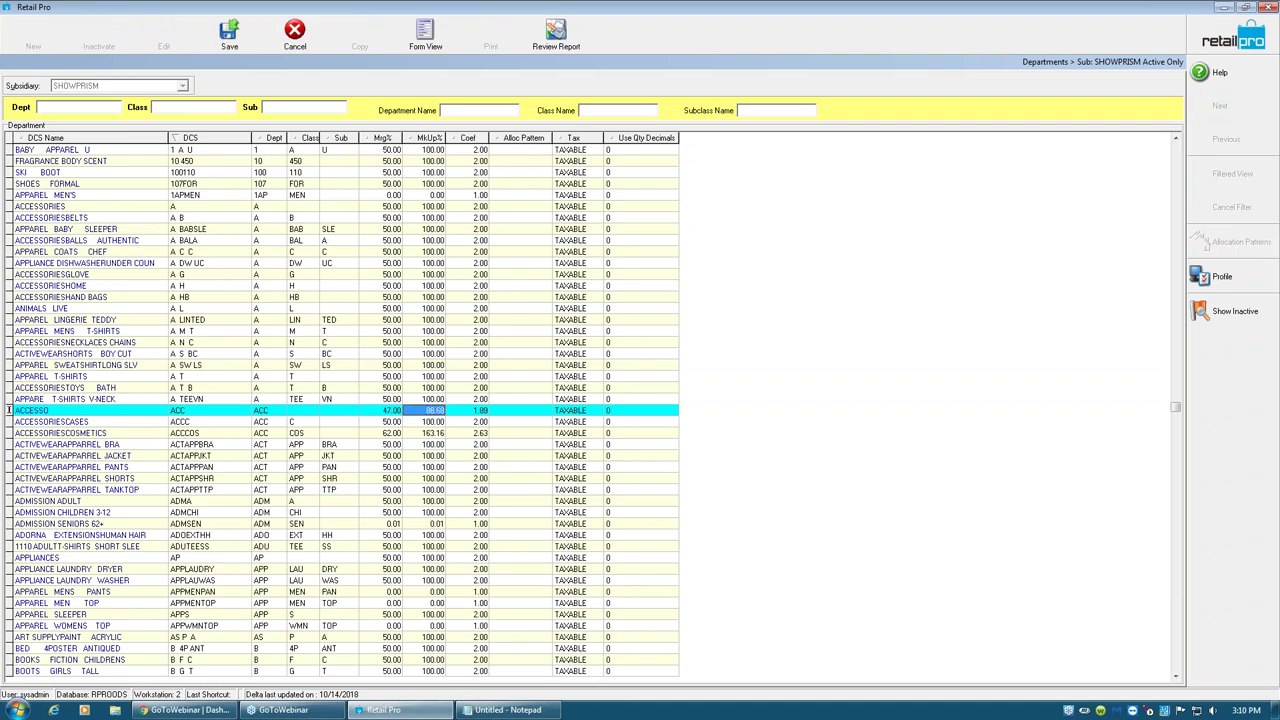
left_click(339, 410)
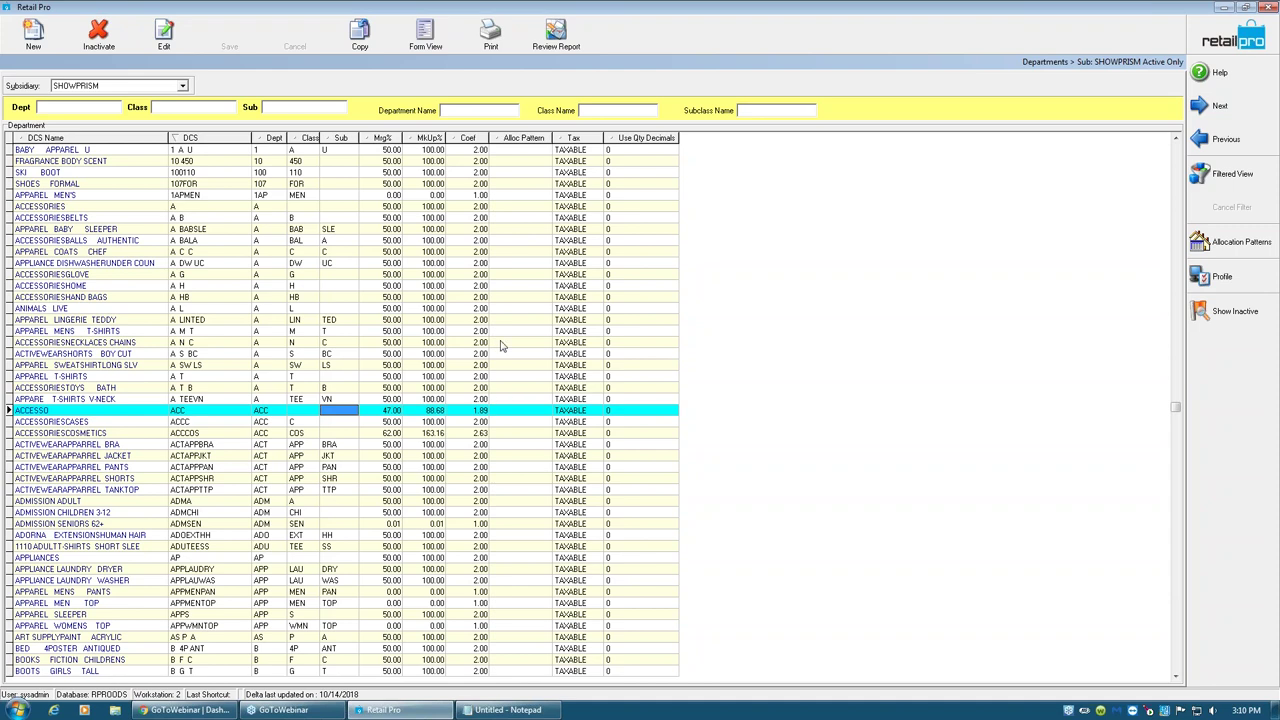
left_click(438, 36)
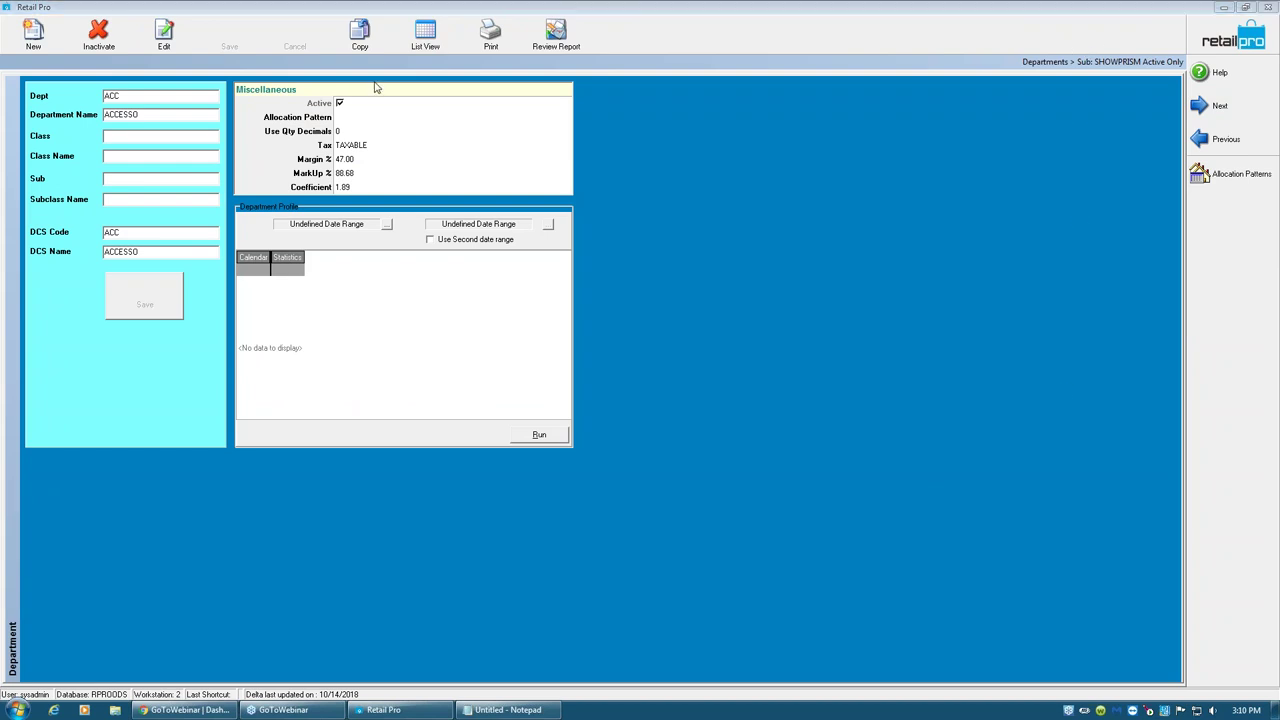
- Scroll through the department grid, then leave Departments for the home screen
left_click(425, 35)
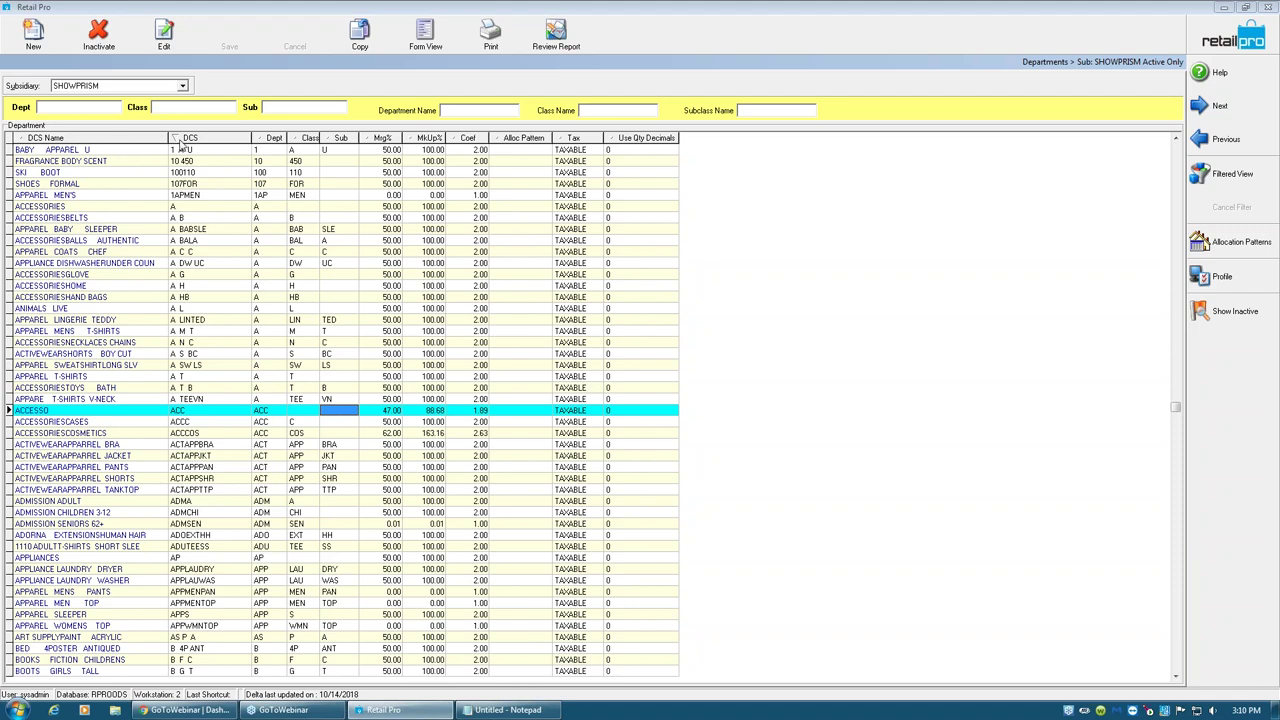
left_click(207, 456)
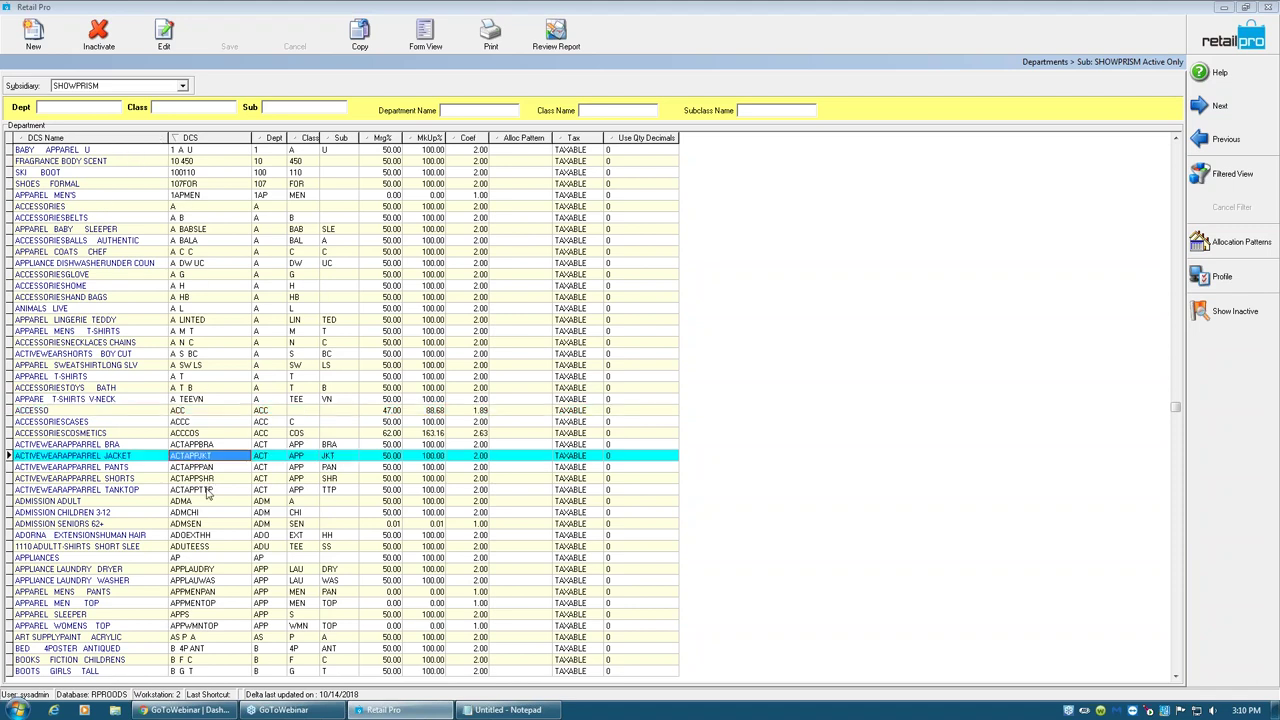
scroll(207, 500, "down", 2)
scroll(208, 515, "up", 2)
scroll(210, 512, "down", 4)
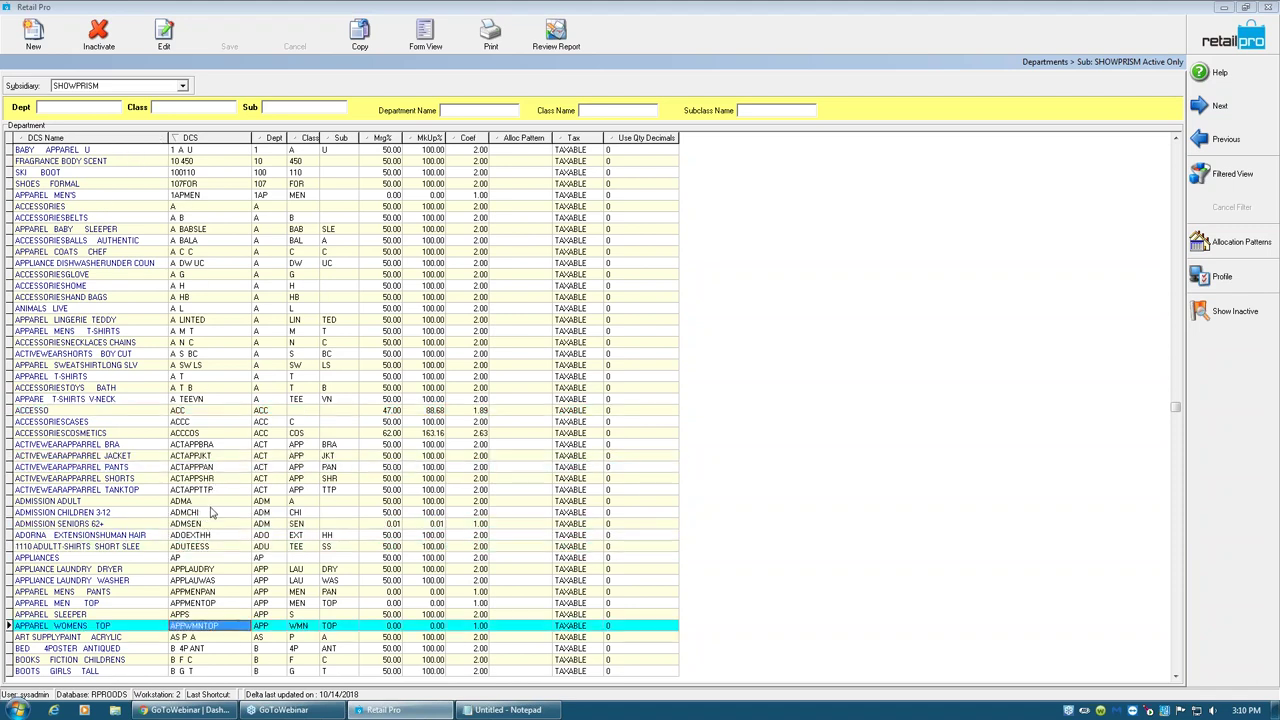
scroll(210, 512, "down", 12)
scroll(207, 515, "down", 10)
scroll(255, 512, "down", 14)
scroll(241, 510, "down", 14)
scroll(238, 510, "down", 12)
scroll(238, 510, "down", 14)
scroll(238, 510, "down", 12)
scroll(238, 508, "down", 1)
key("Left")
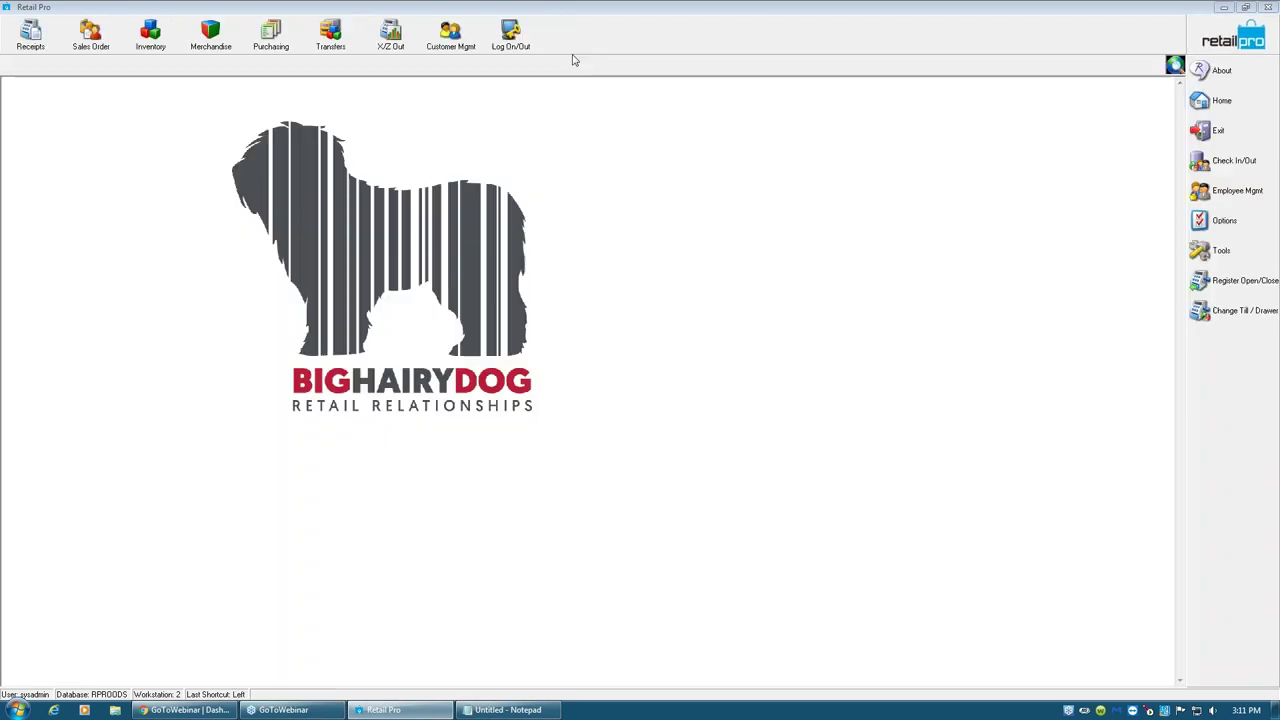
- Open the vendor list and show the Ride (RID) vendor in form view
left_click(210, 35)
left_click(218, 74)
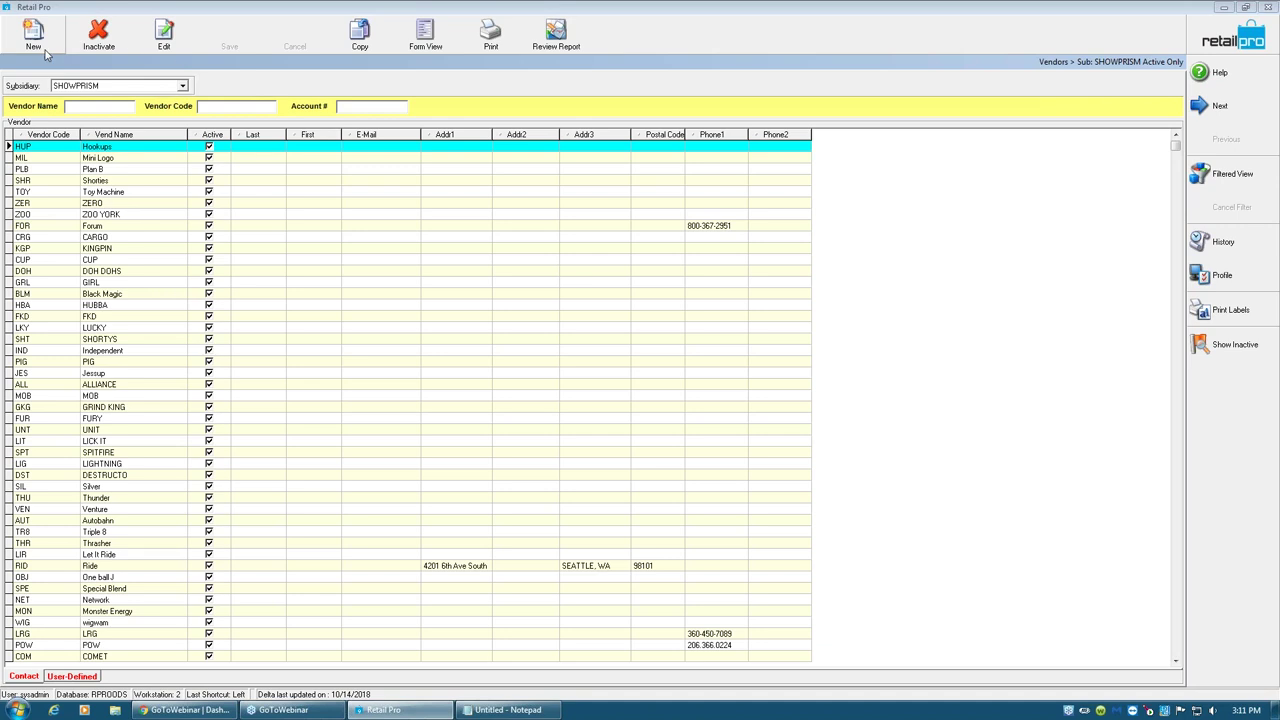
left_click(330, 566)
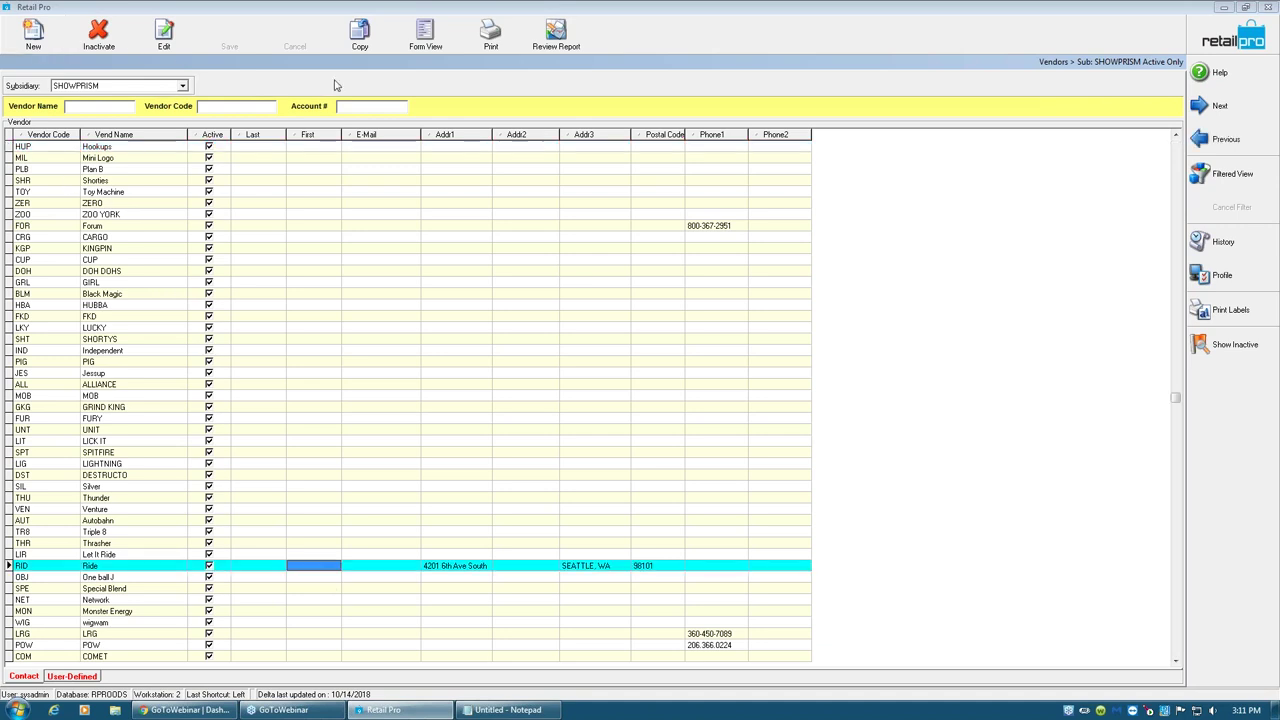
left_click(425, 35)
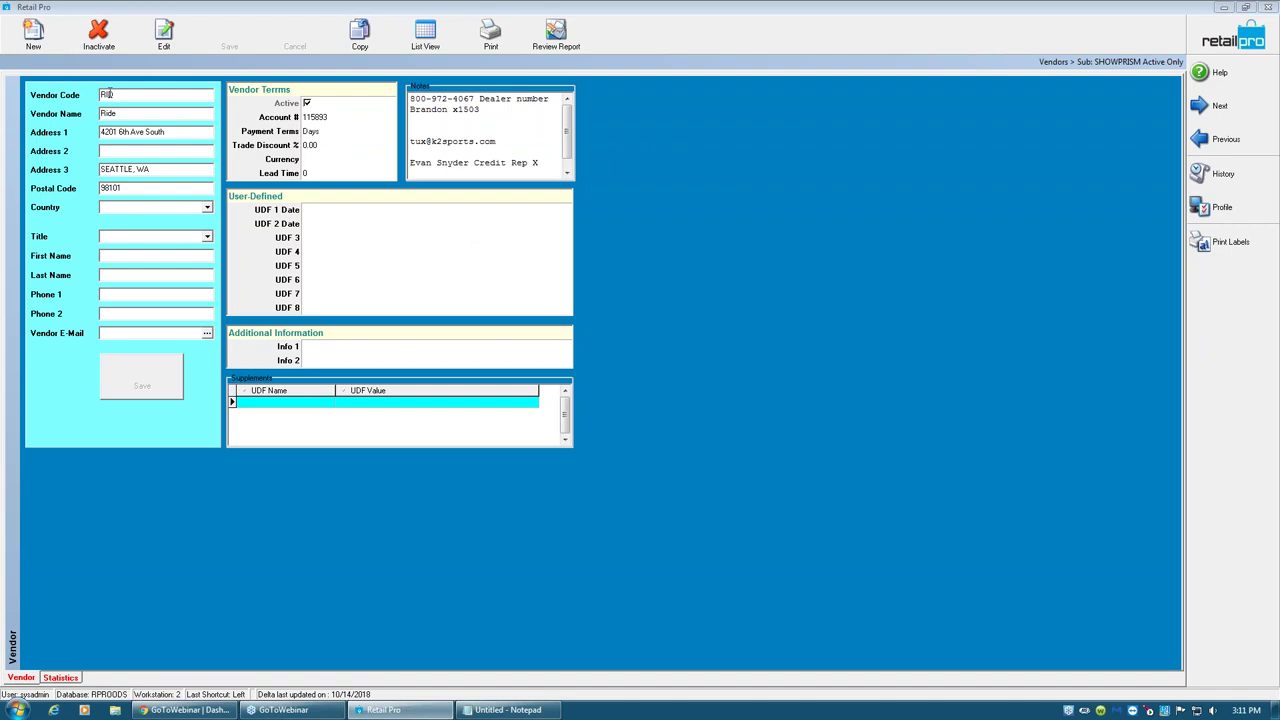
- Review Ride's name, contact and phone fields, account number and payment terms
double_click(150, 115)
left_click(120, 257)
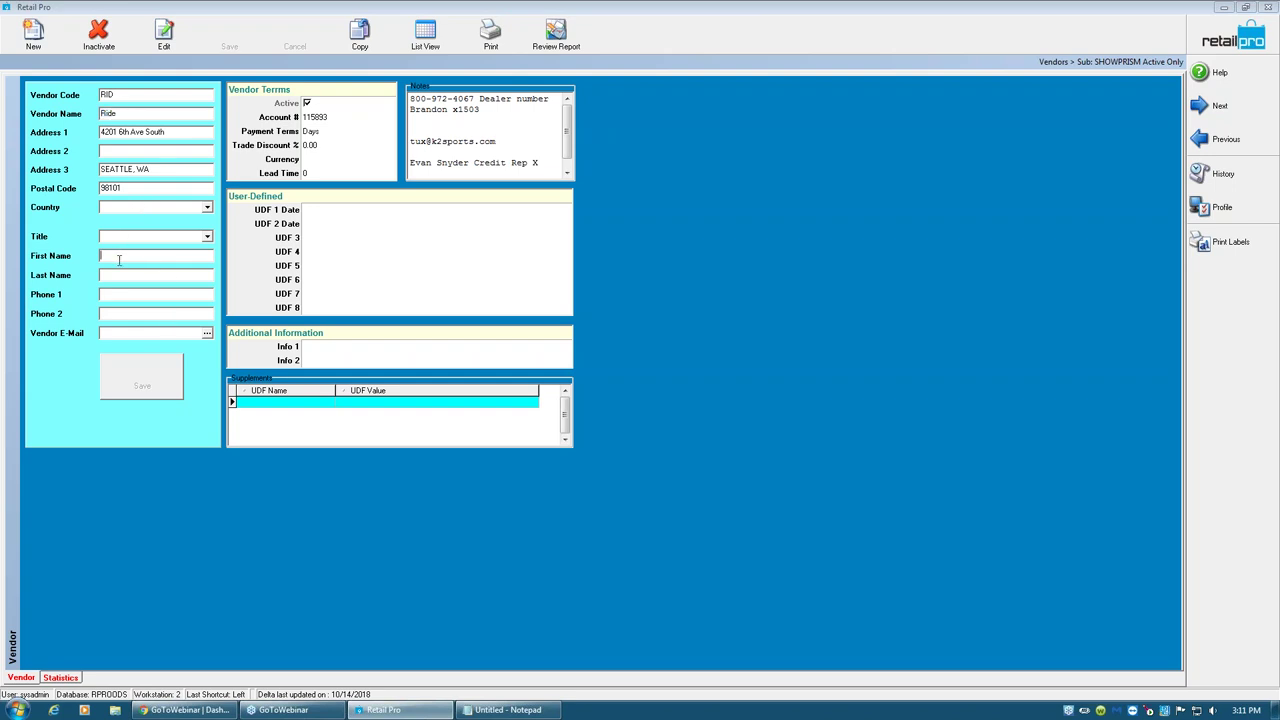
left_click(135, 314)
left_click(330, 120)
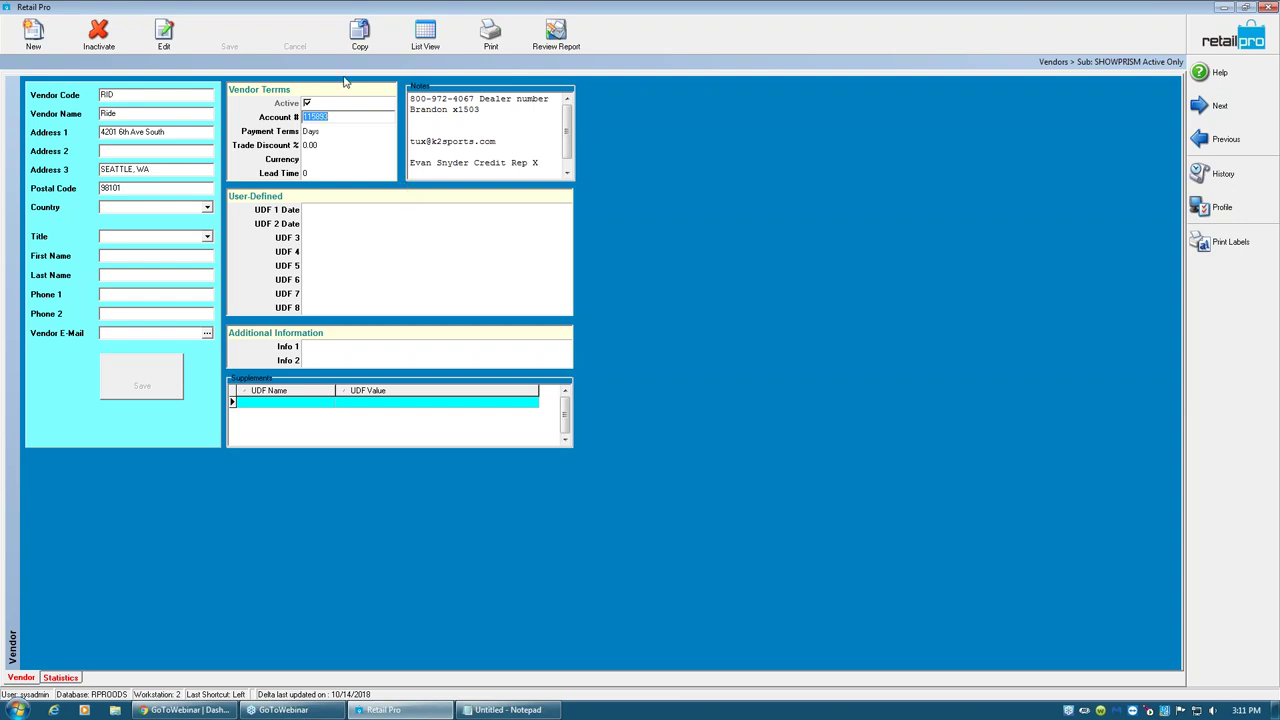
left_click(343, 131)
- Set the Ride vendor's payment terms to Days - NET 30 days
left_click(389, 132)
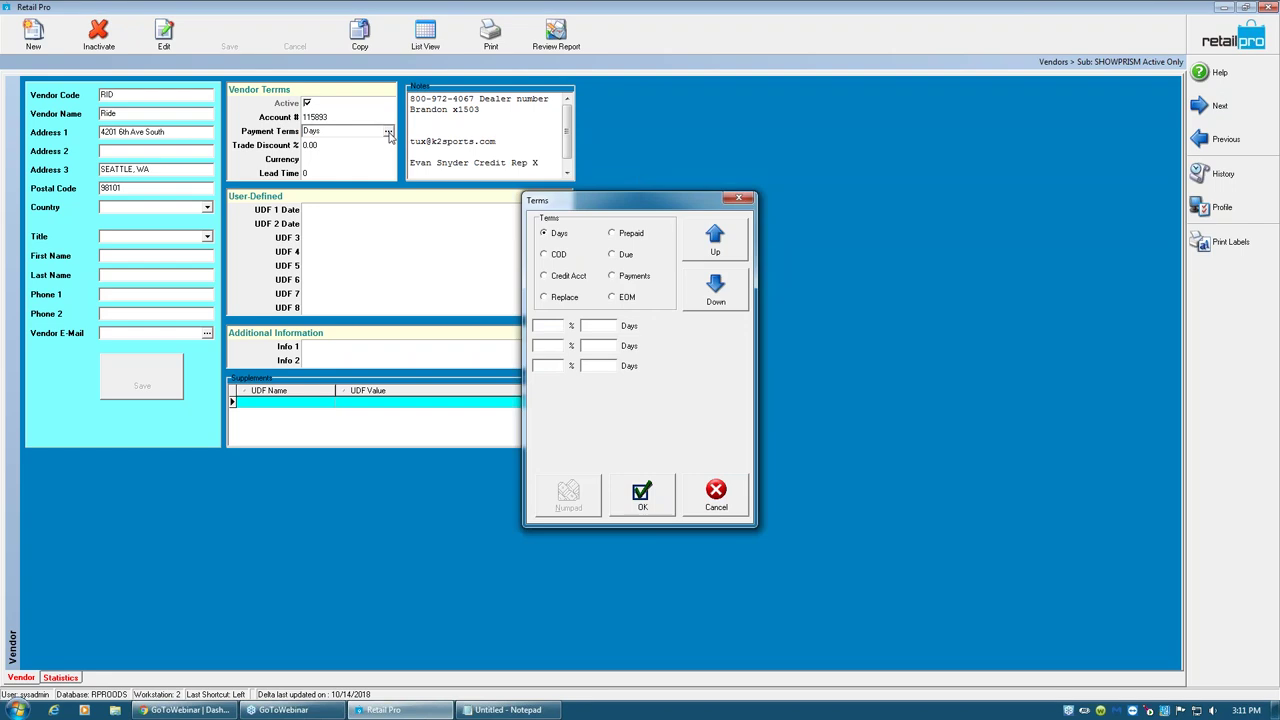
left_click(561, 327)
left_click(591, 326)
type("320")
key("BackSpace")
key("BackSpace")
type("0")
left_click(652, 495)
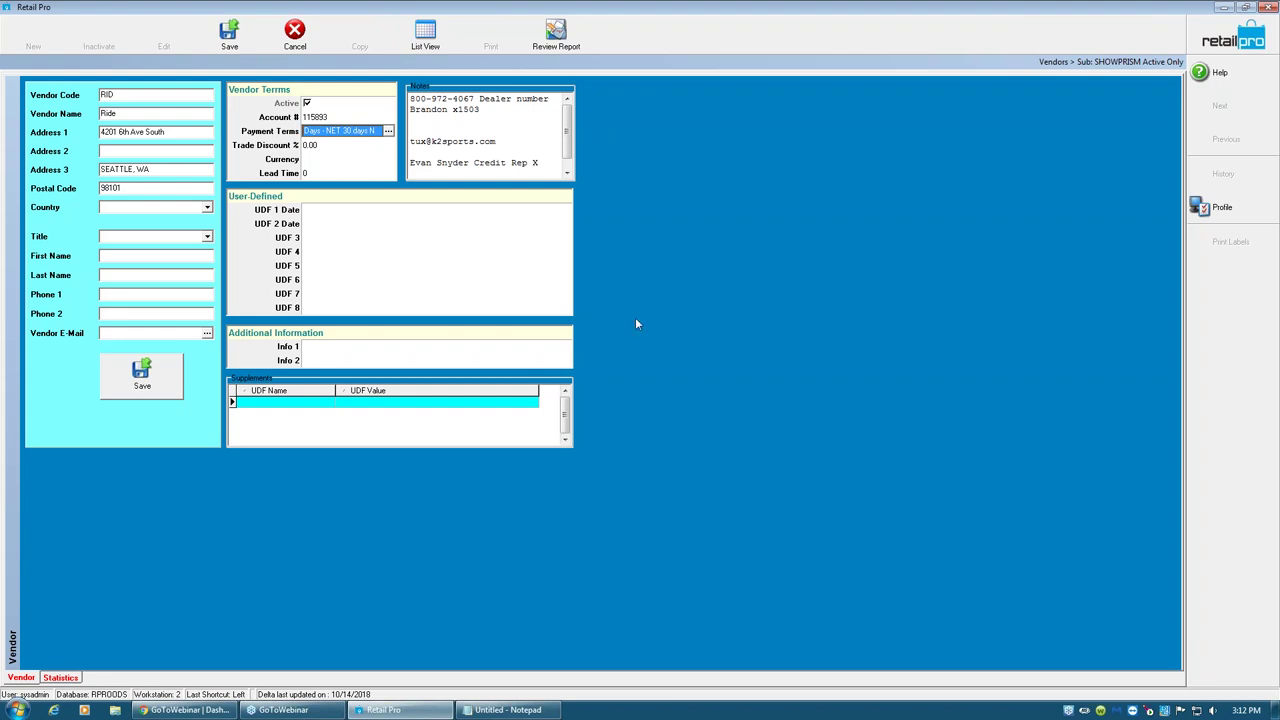
- Activate the UDF 3 field and select all of the vendor notes text
left_click(332, 241)
left_click(333, 238)
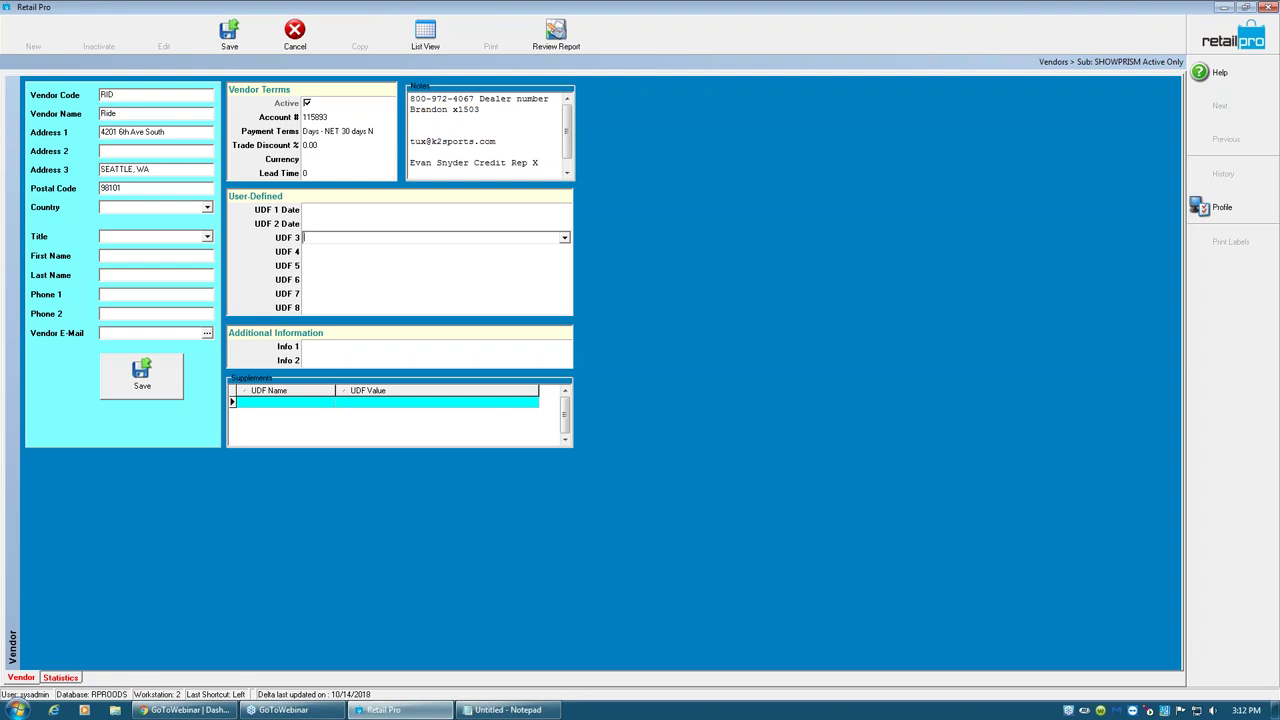
left_click(538, 162)
left_click_drag(538, 162, 380, 62)
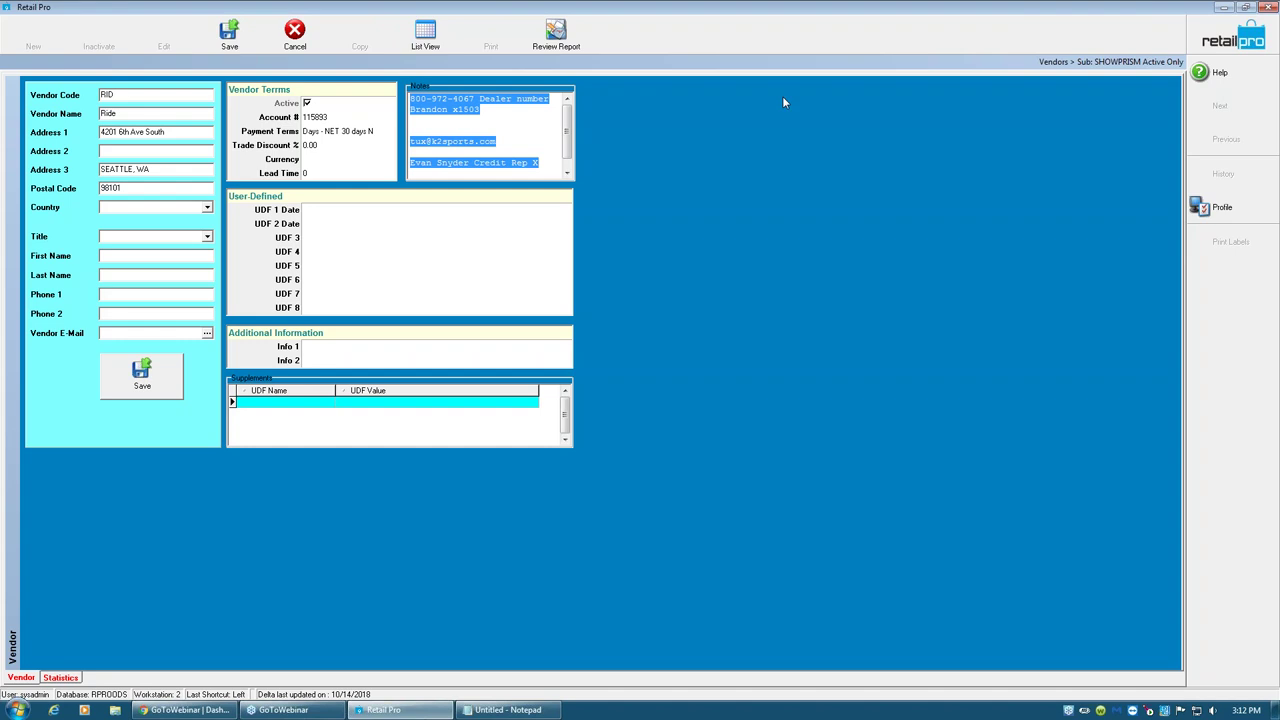
- Save the NET 30 terms, close Vendors, and open Merchandise > Inventory
left_click(229, 35)
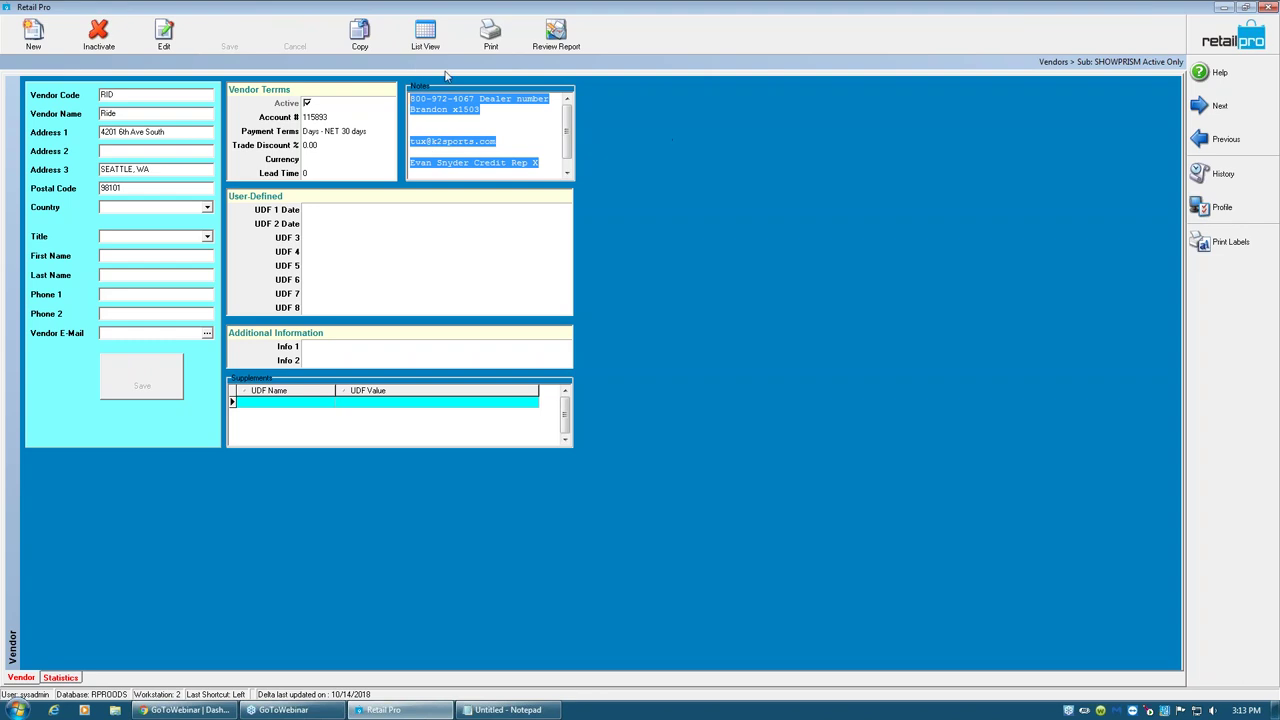
left_click(425, 35)
left_click(1226, 42)
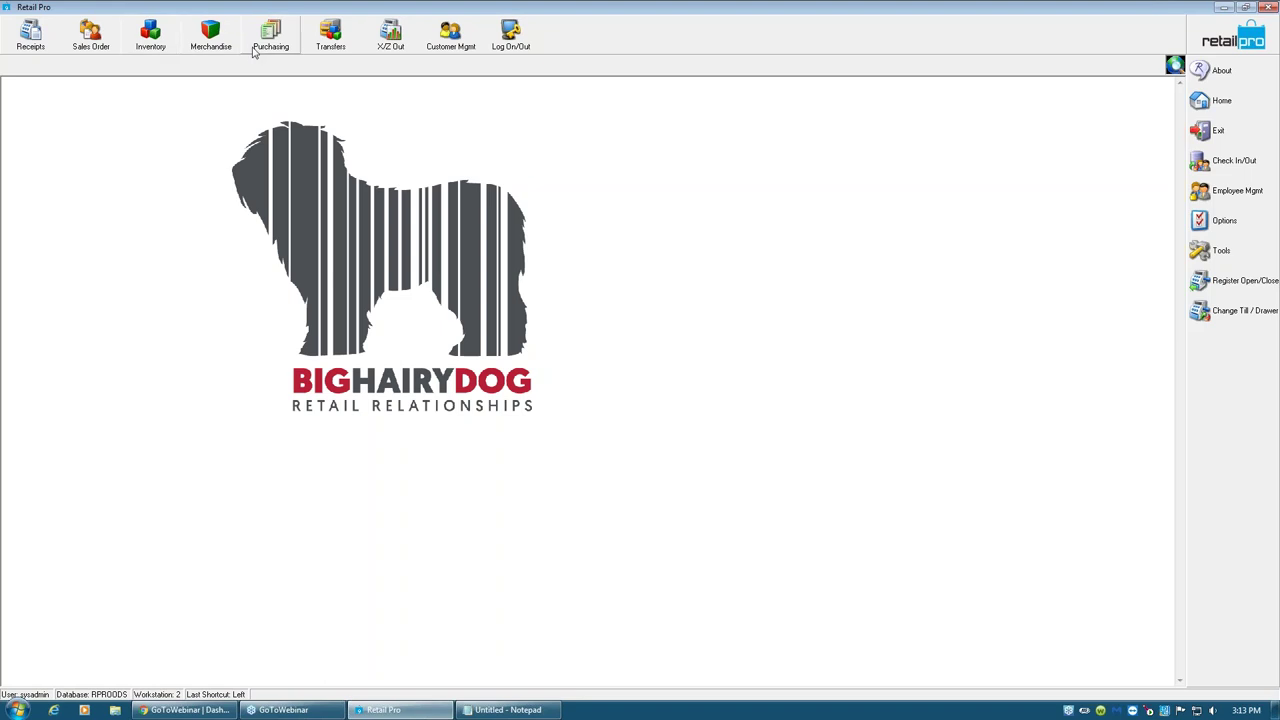
left_click(210, 40)
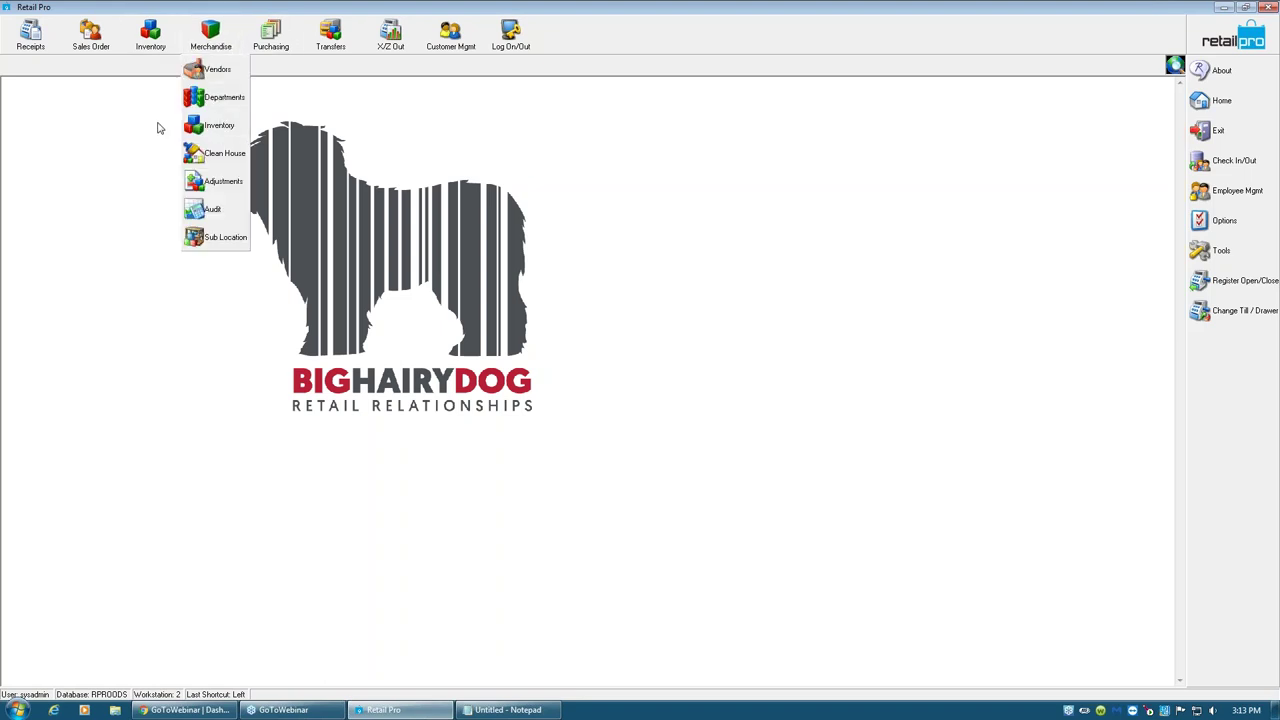
left_click(150, 36)
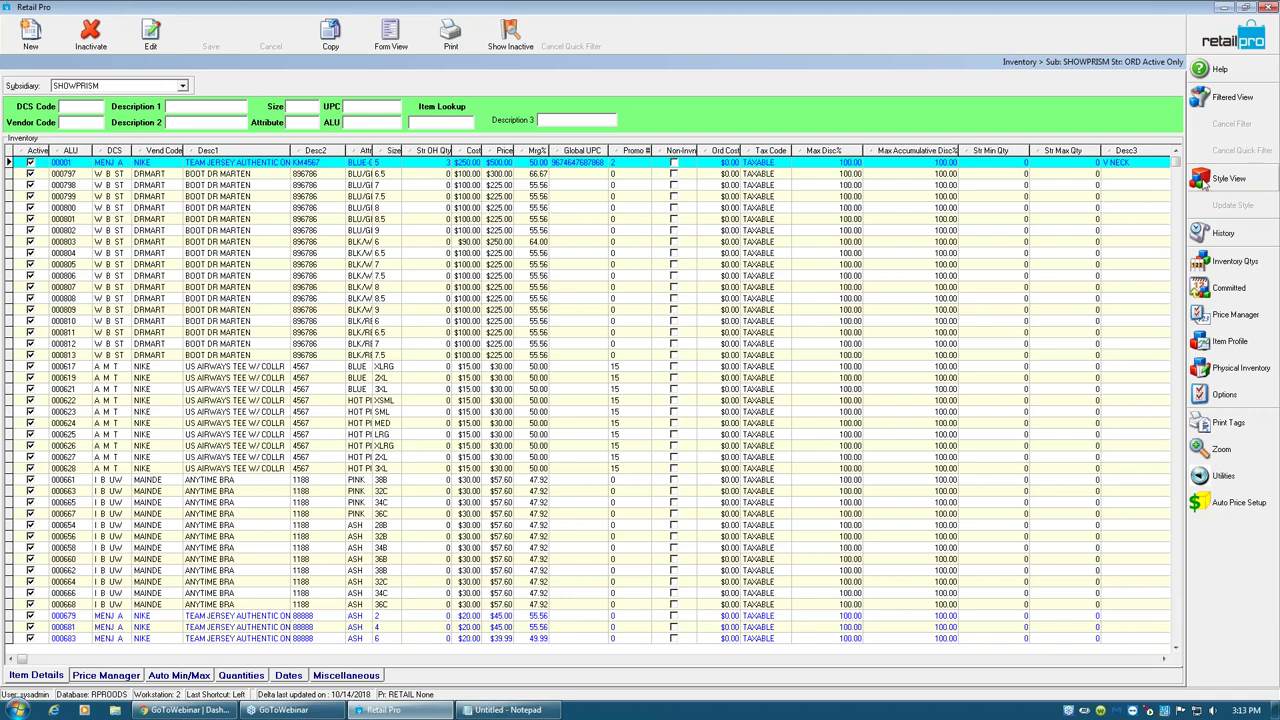
left_click(227, 255)
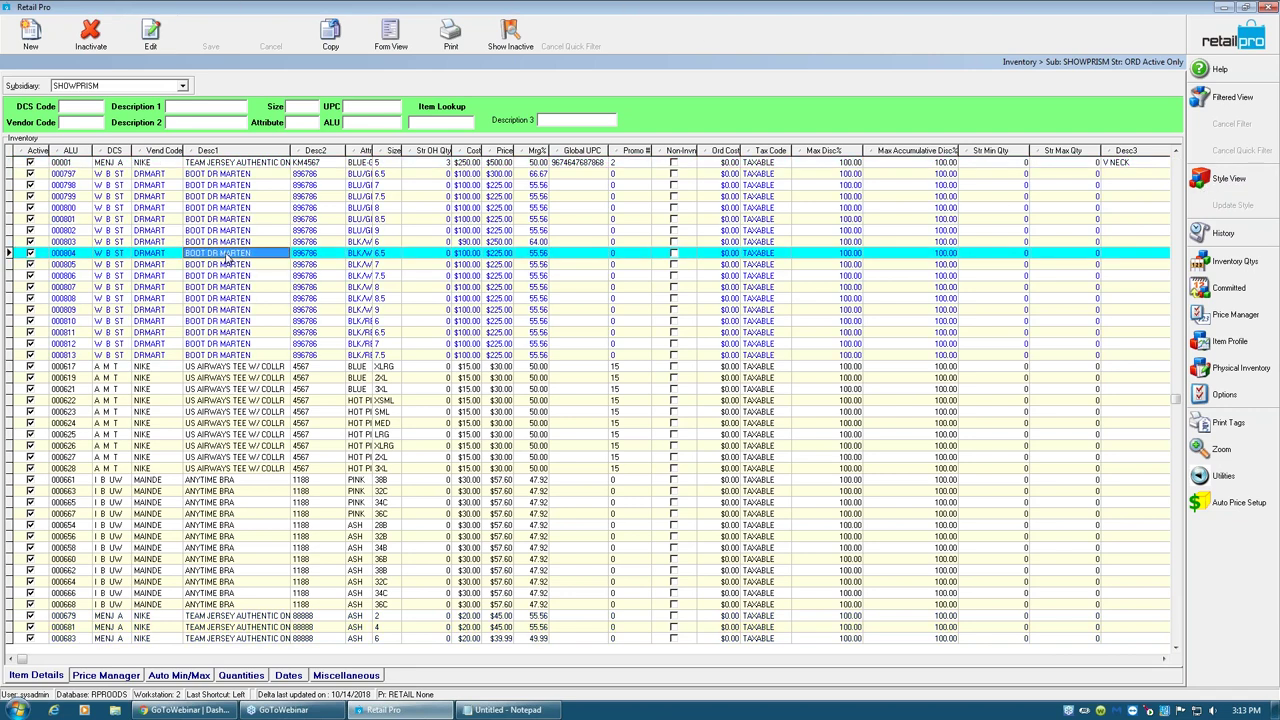
left_click(221, 357)
left_click(226, 300)
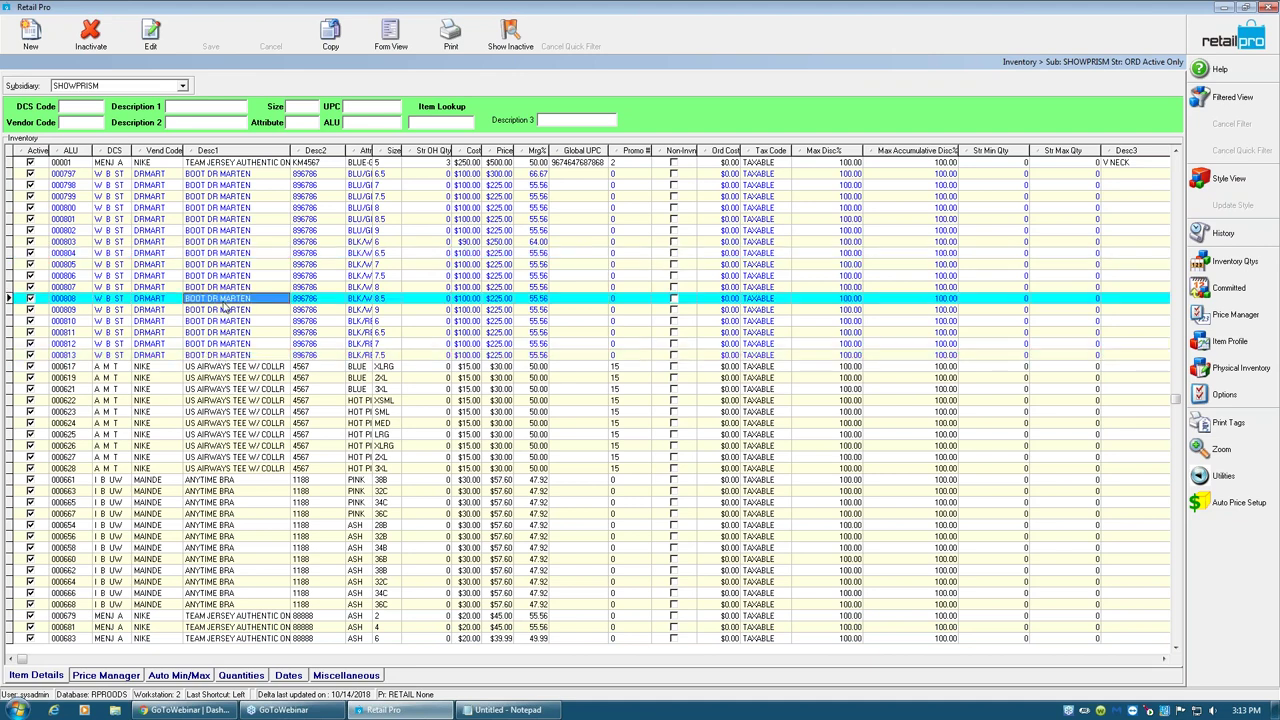
left_click(224, 388)
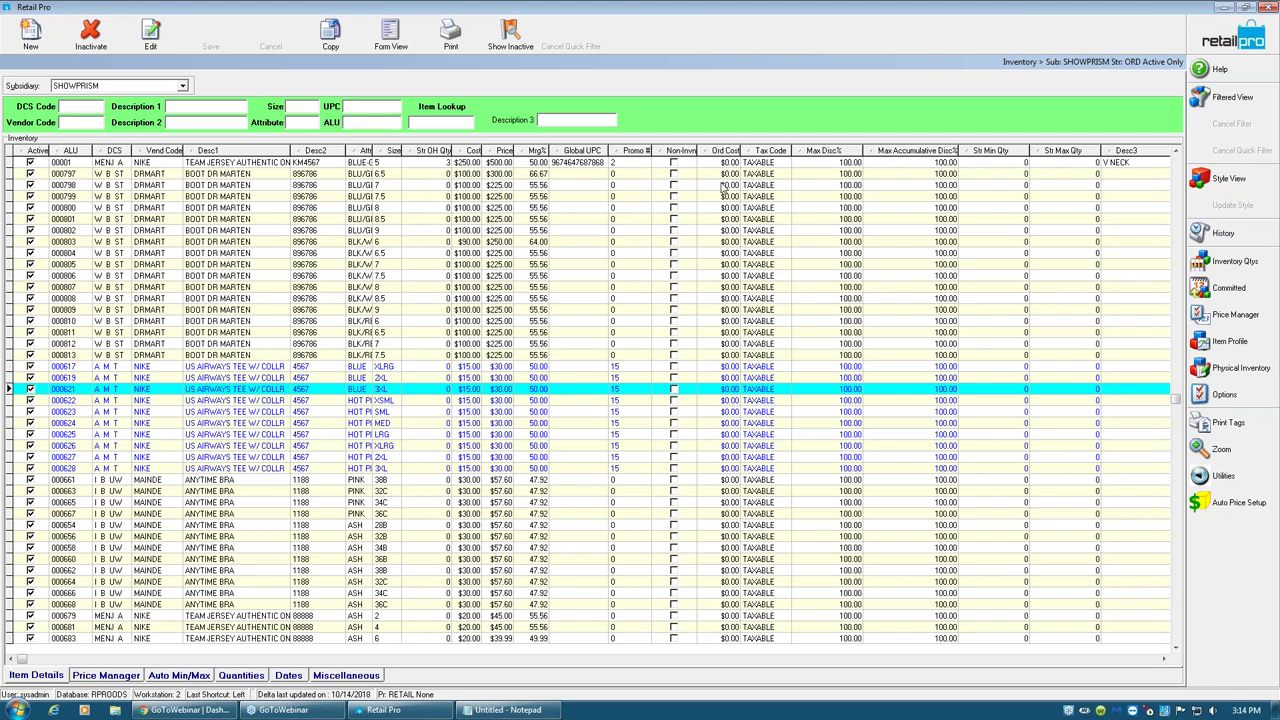
- Restore down the inventory window, move it top-left and enlarge it to show more columns
left_click(1243, 7)
left_click_drag(393, 202, 163, 18)
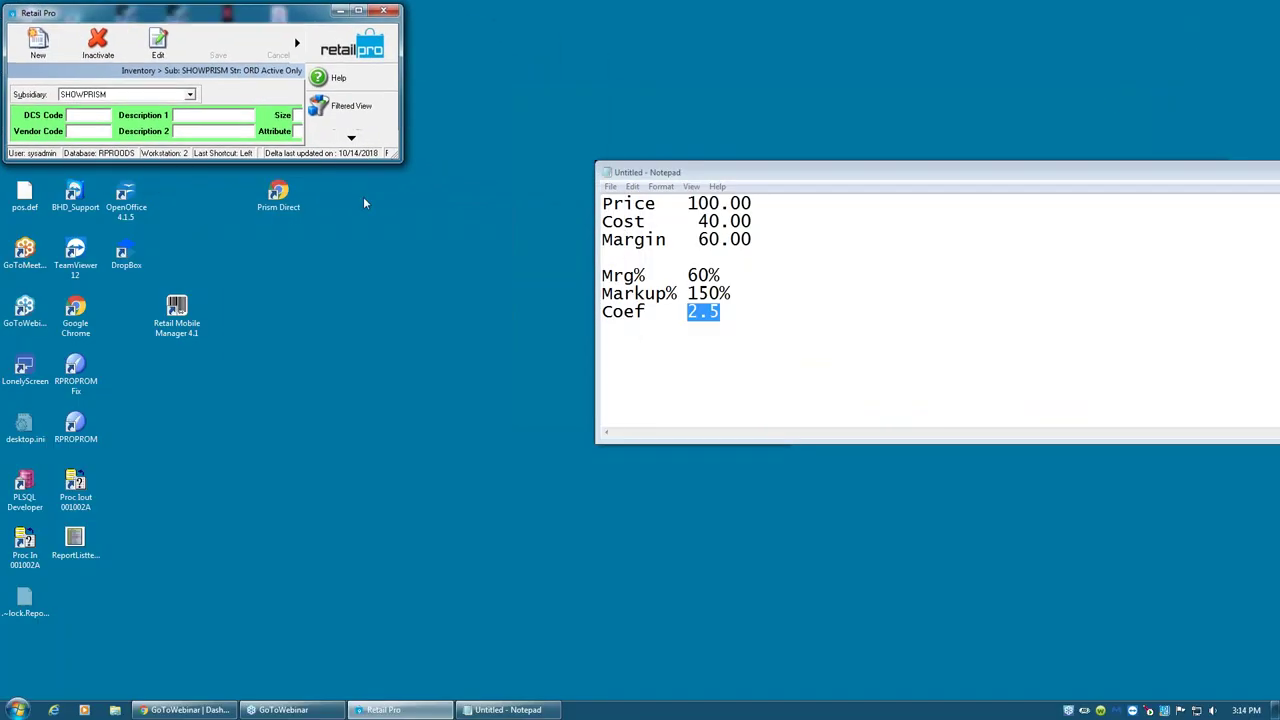
left_click_drag(402, 163, 912, 697)
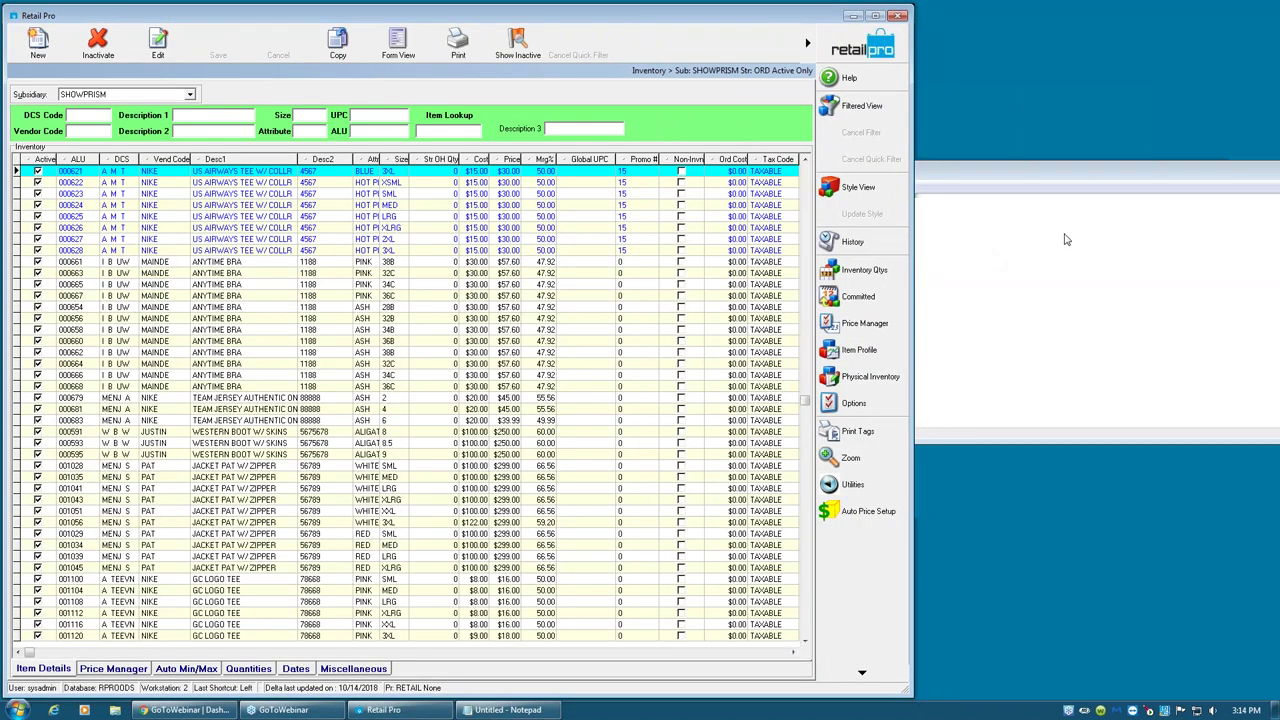
left_click(910, 500)
left_click_drag(910, 500, 972, 488)
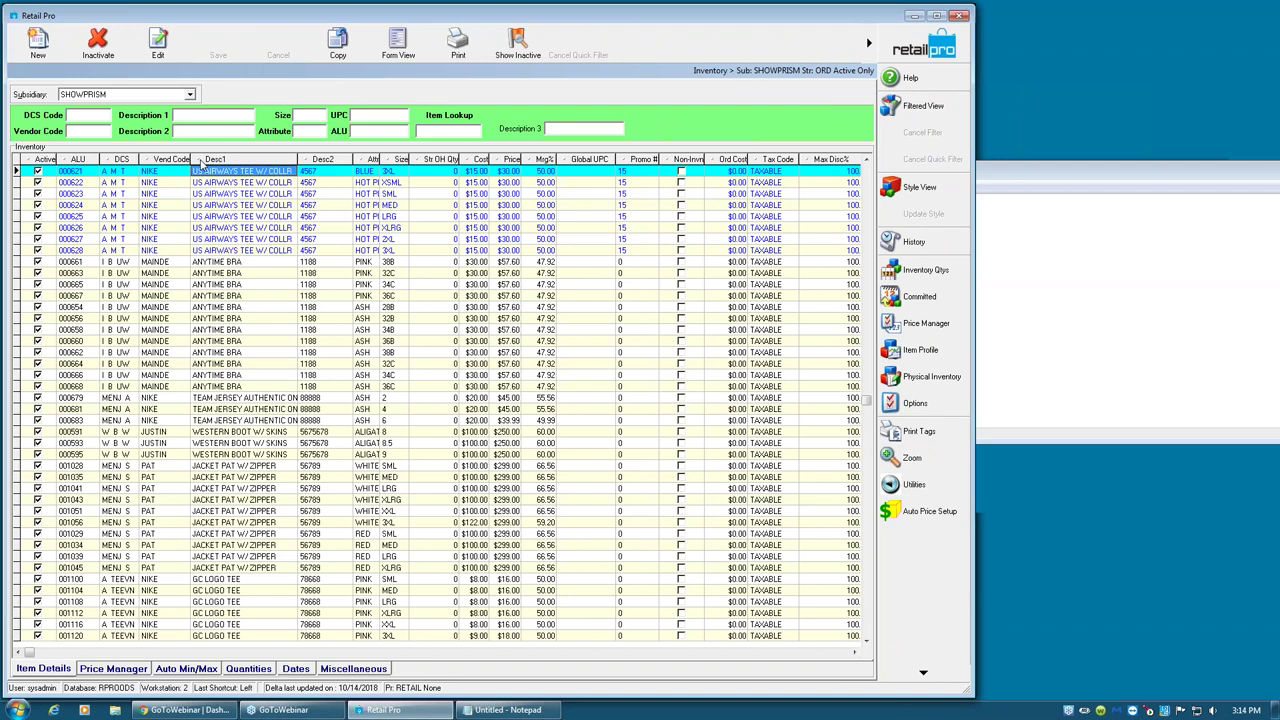
- Browse items 000627, 000679 and 000664 in the grid, then create a new blank item
left_click(226, 285)
left_click(225, 241)
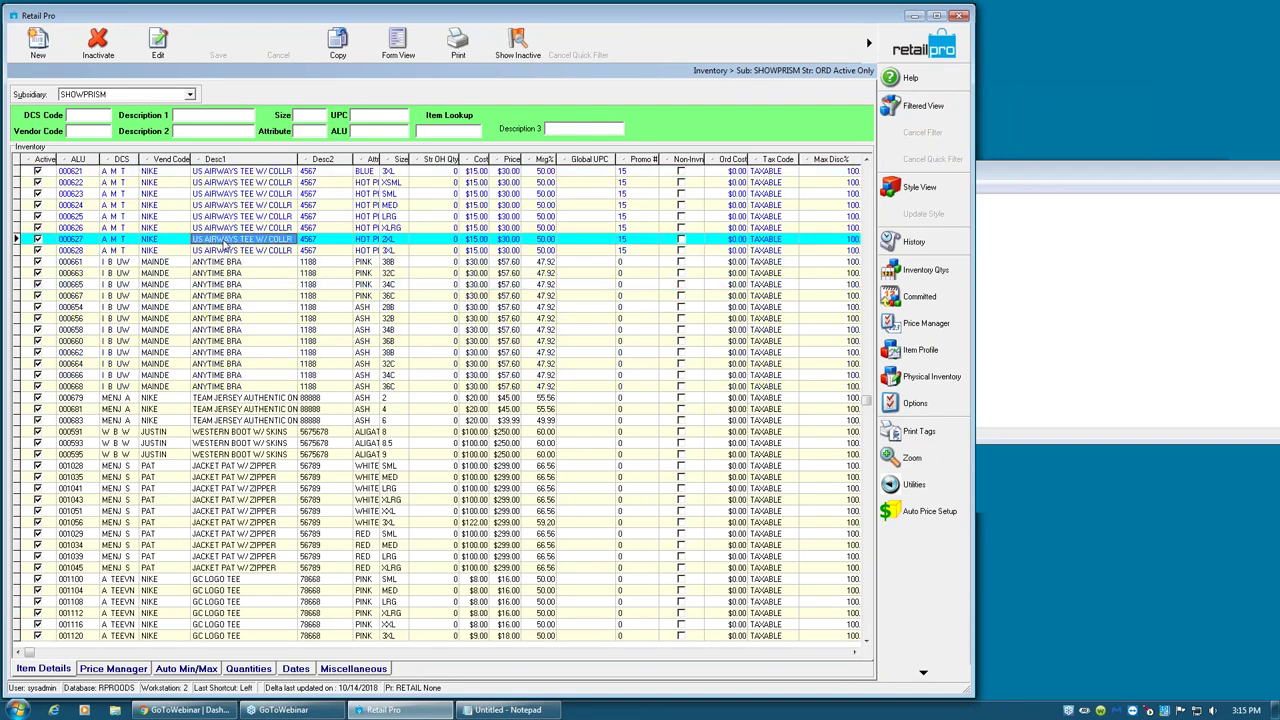
left_click(229, 297)
left_click(253, 400)
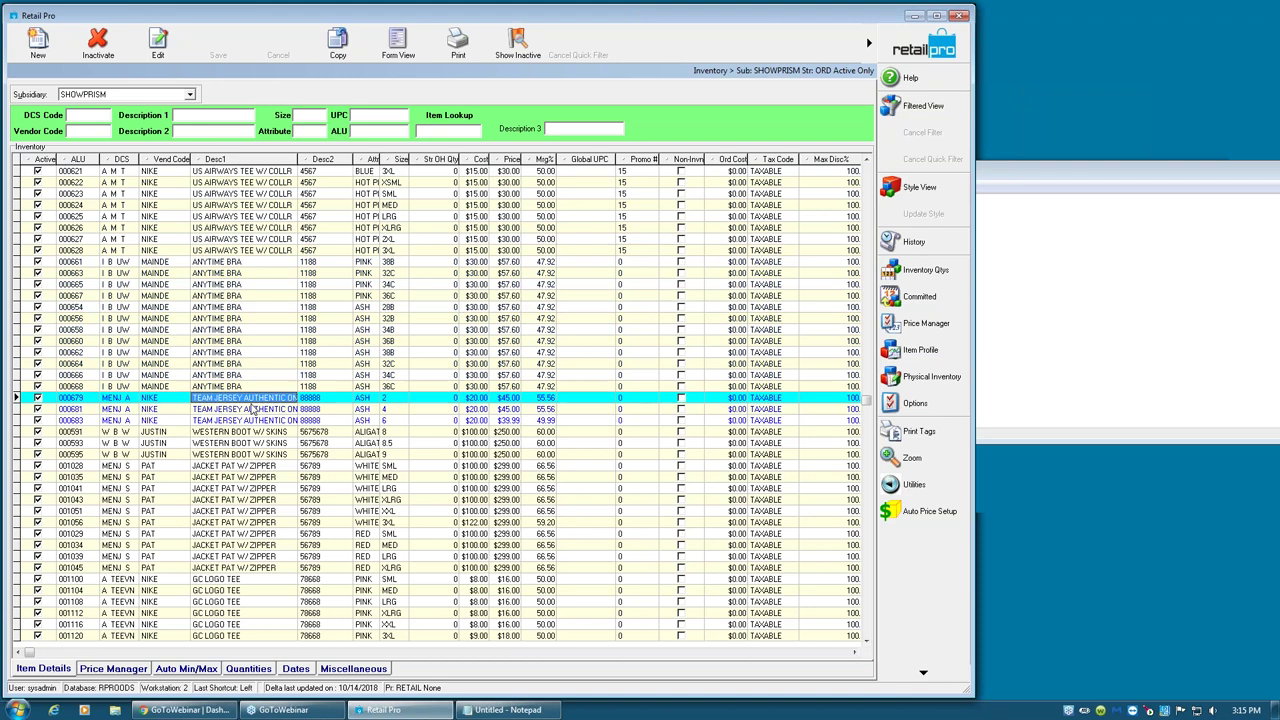
left_click(247, 367)
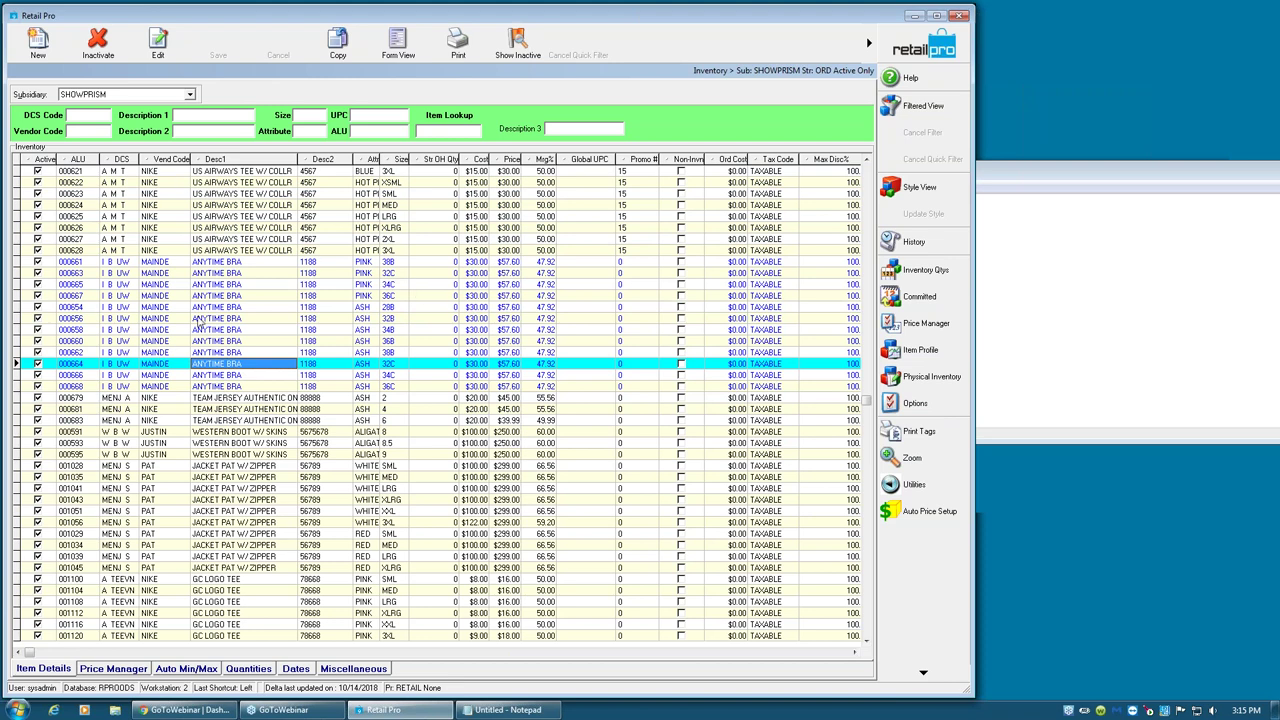
left_click(38, 42)
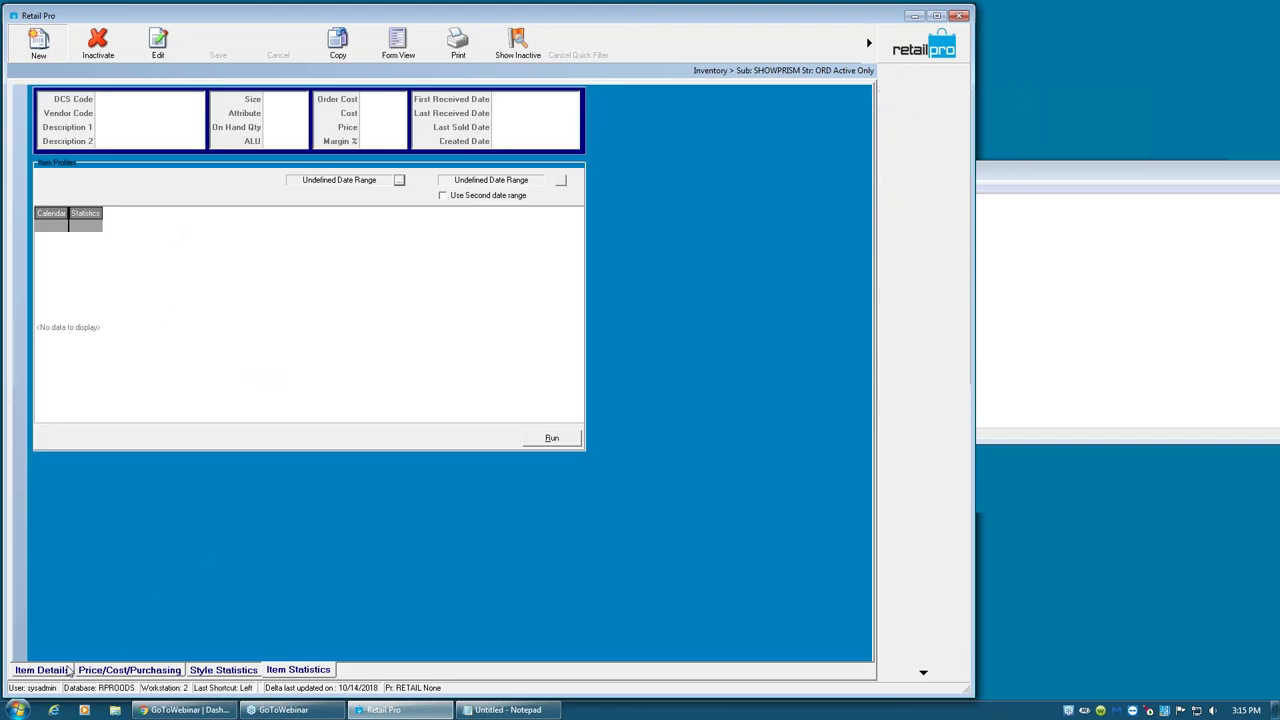
- Switch the blank new item to its Item Details form
left_click(42, 670)
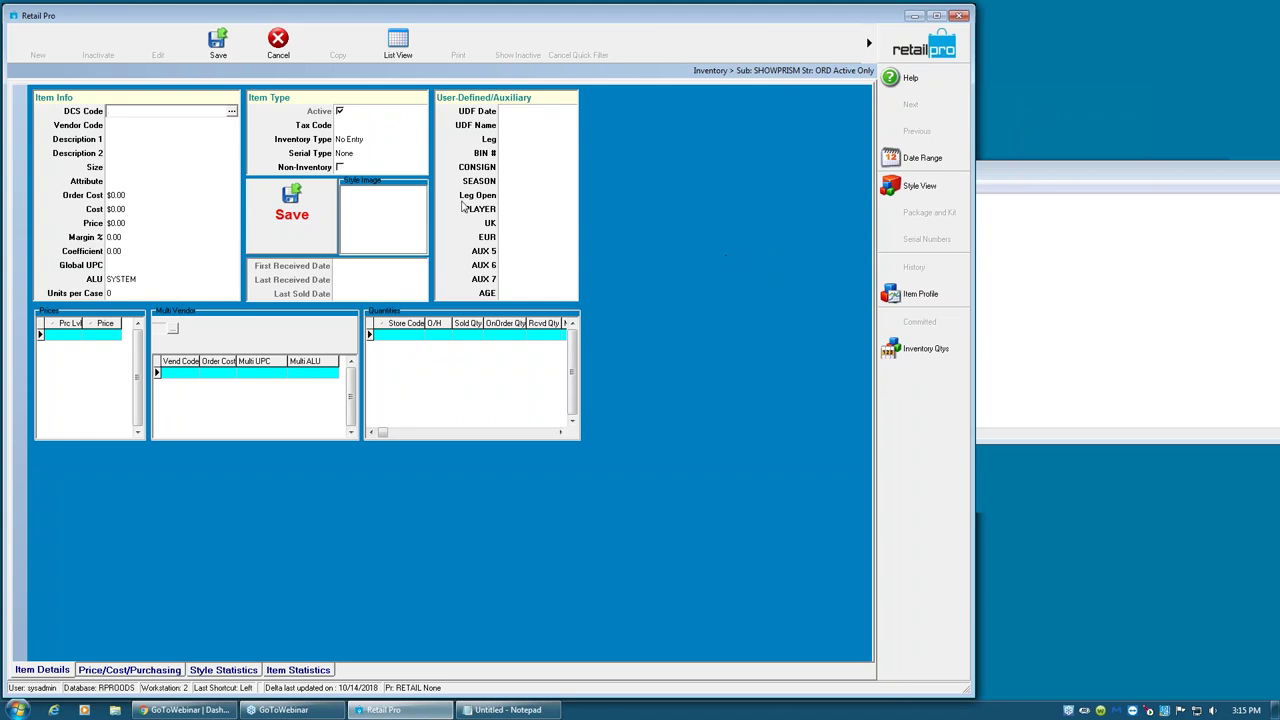
left_click(112, 139)
left_click(117, 167)
left_click(118, 196)
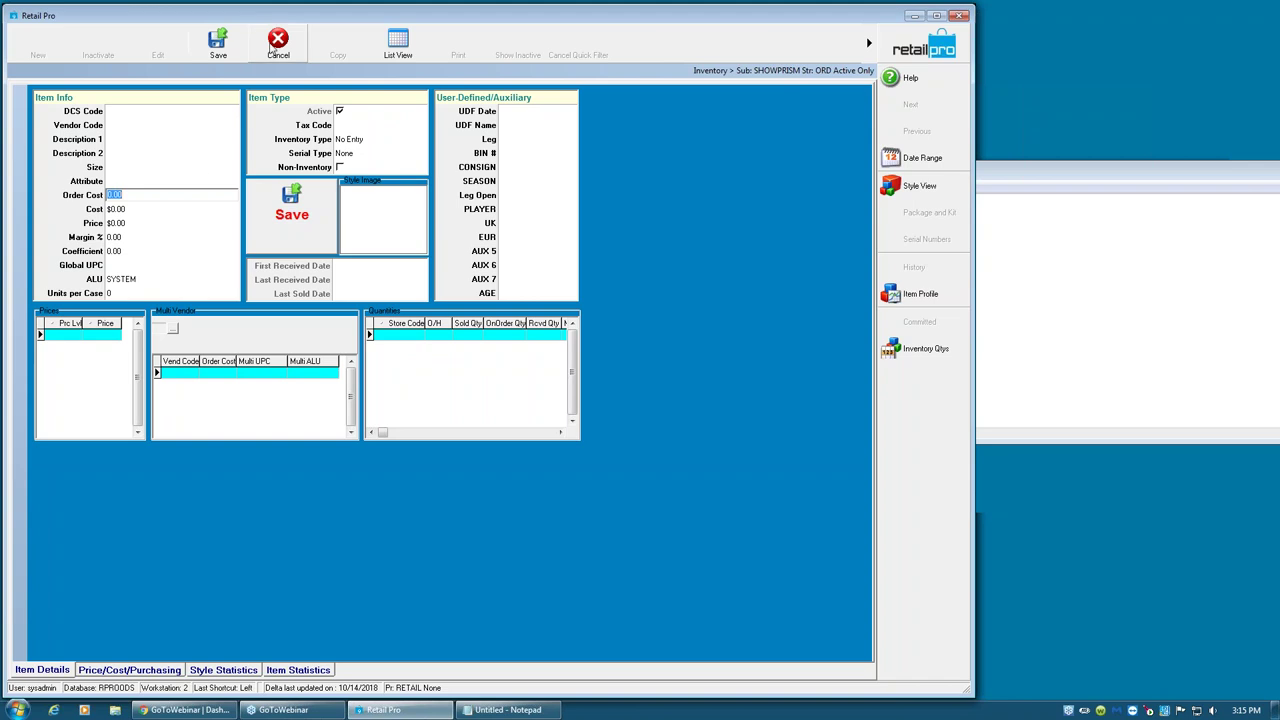
- Open the Page Designer for the item form and move it aside
right_click(655, 207)
mouse_move(683, 210)
left_click(852, 240)
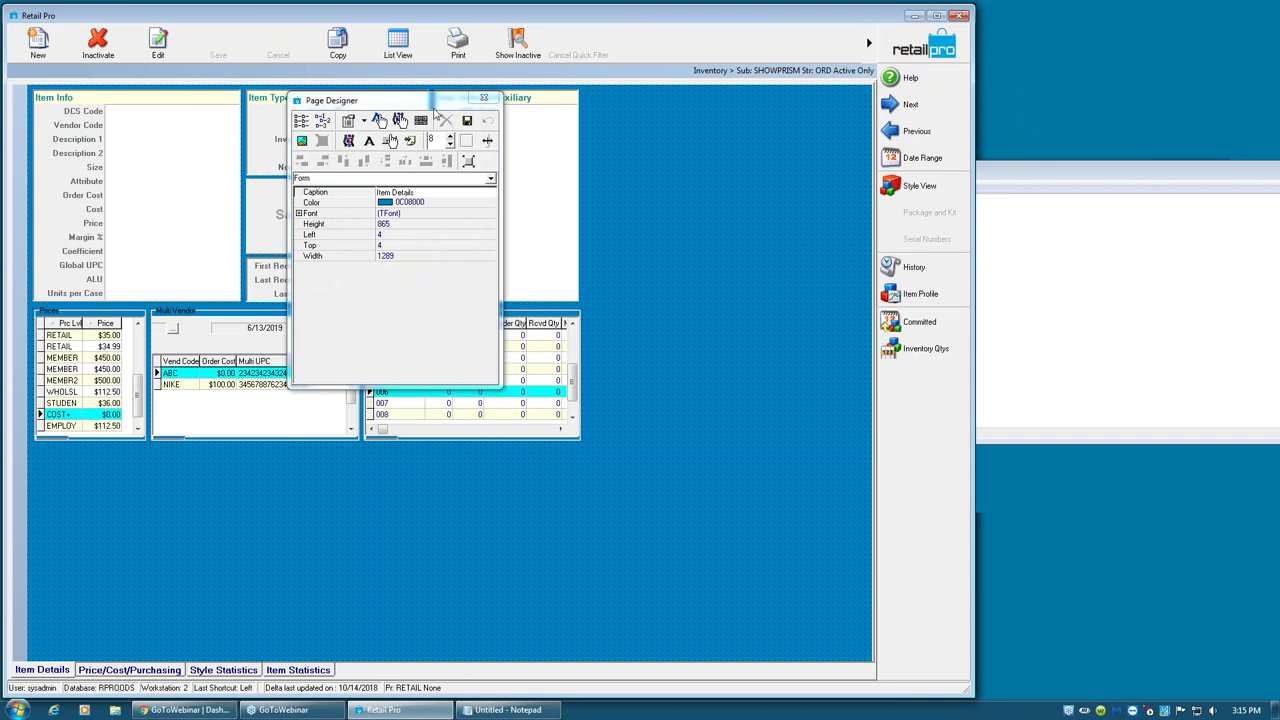
left_click_drag(359, 108, 715, 108)
- Set the User-Defined/Auxiliary panel caption font to size 24 and close the designer
left_click(563, 131)
left_click_drag(520, 135, 570, 148)
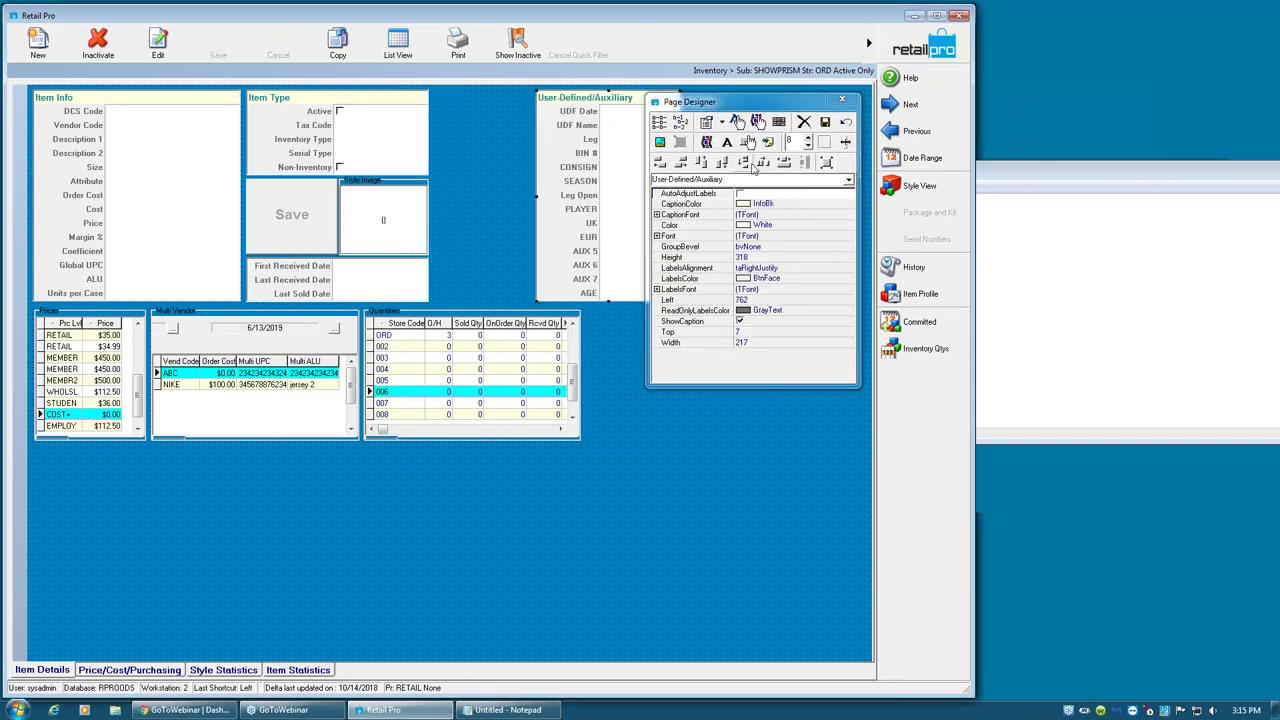
left_click(776, 215)
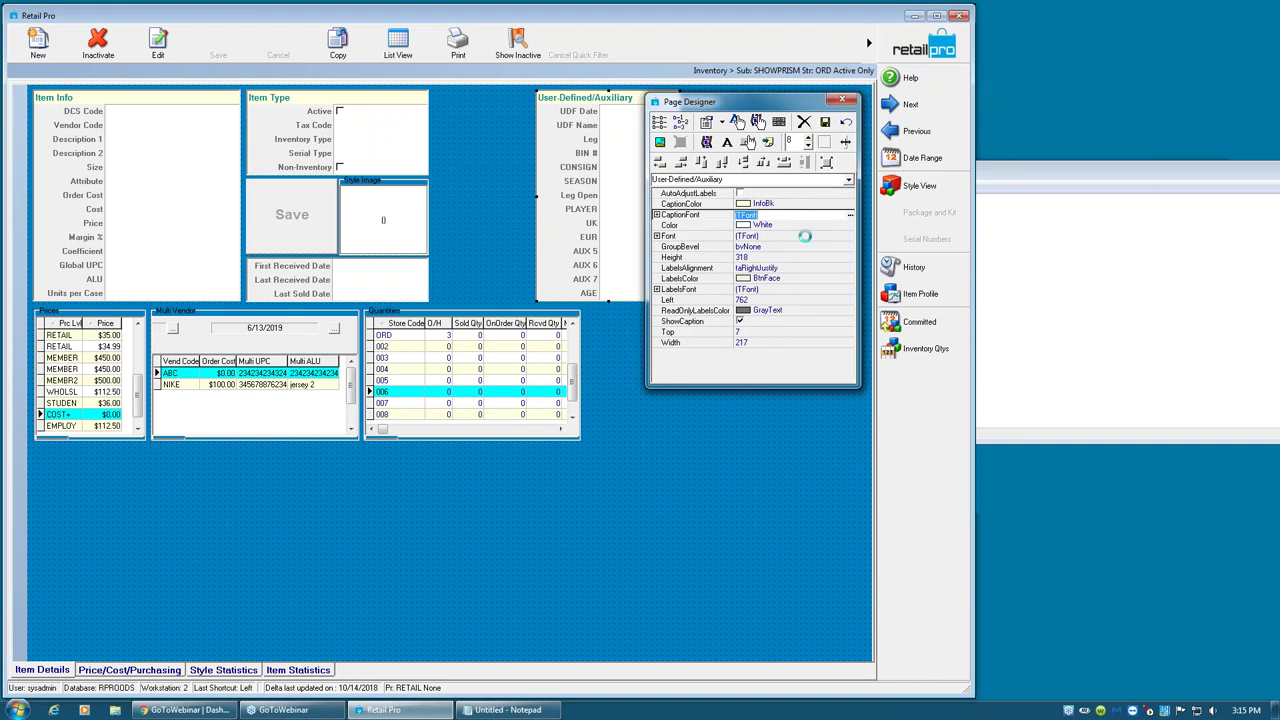
left_click(848, 216)
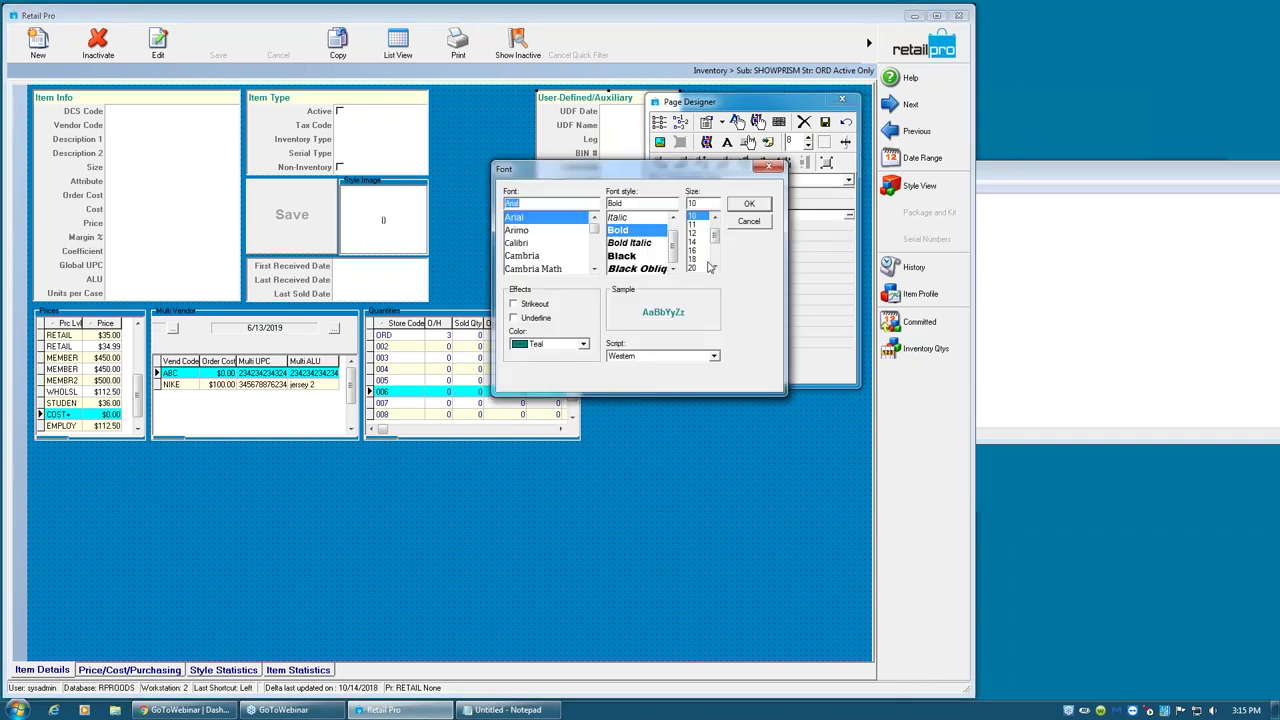
scroll(698, 250, "down", 1)
left_click(692, 258)
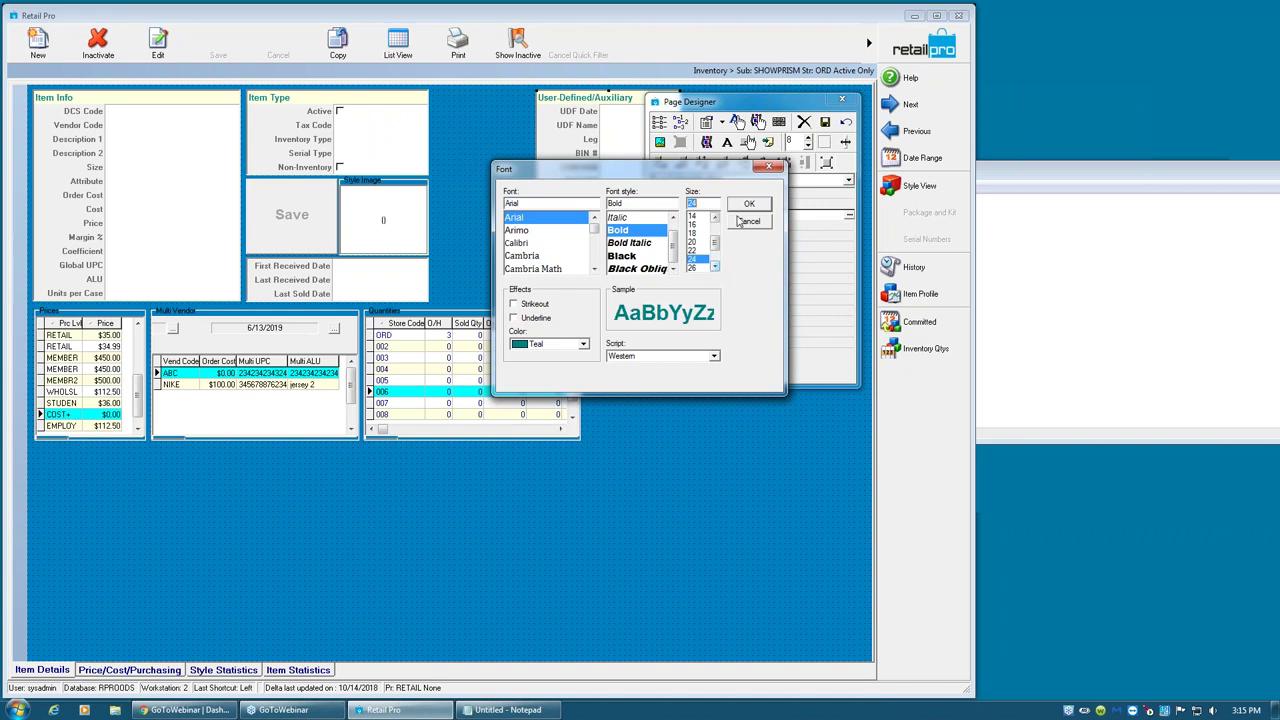
left_click(749, 203)
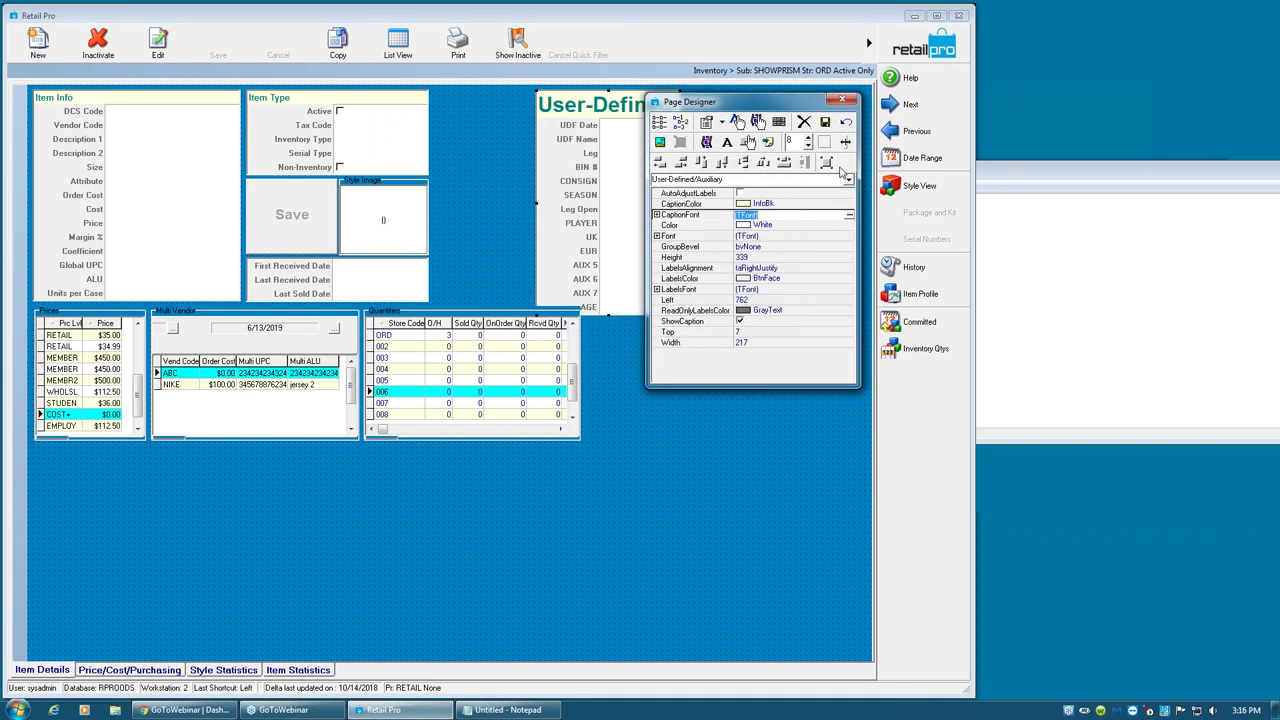
left_click(845, 122)
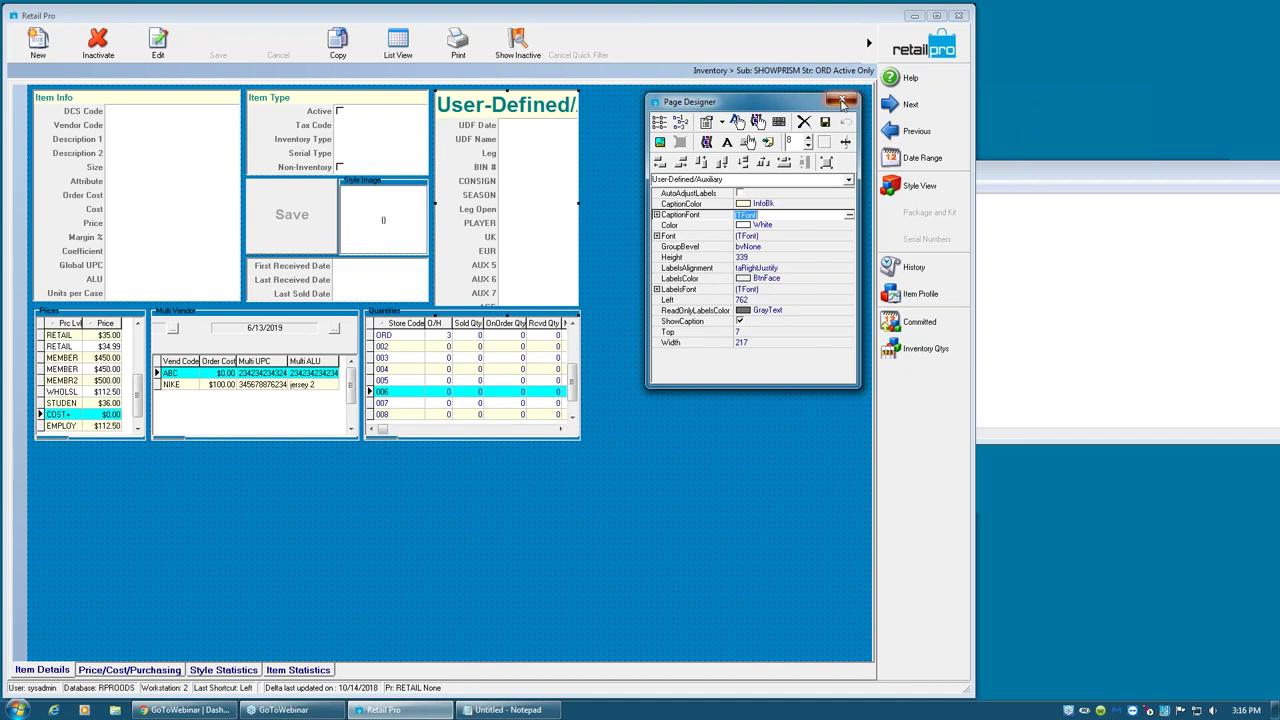
left_click(842, 100)
- Discard the layout changes, then start and cancel a new item to return to the Nike Team Jersey
left_click(638, 384)
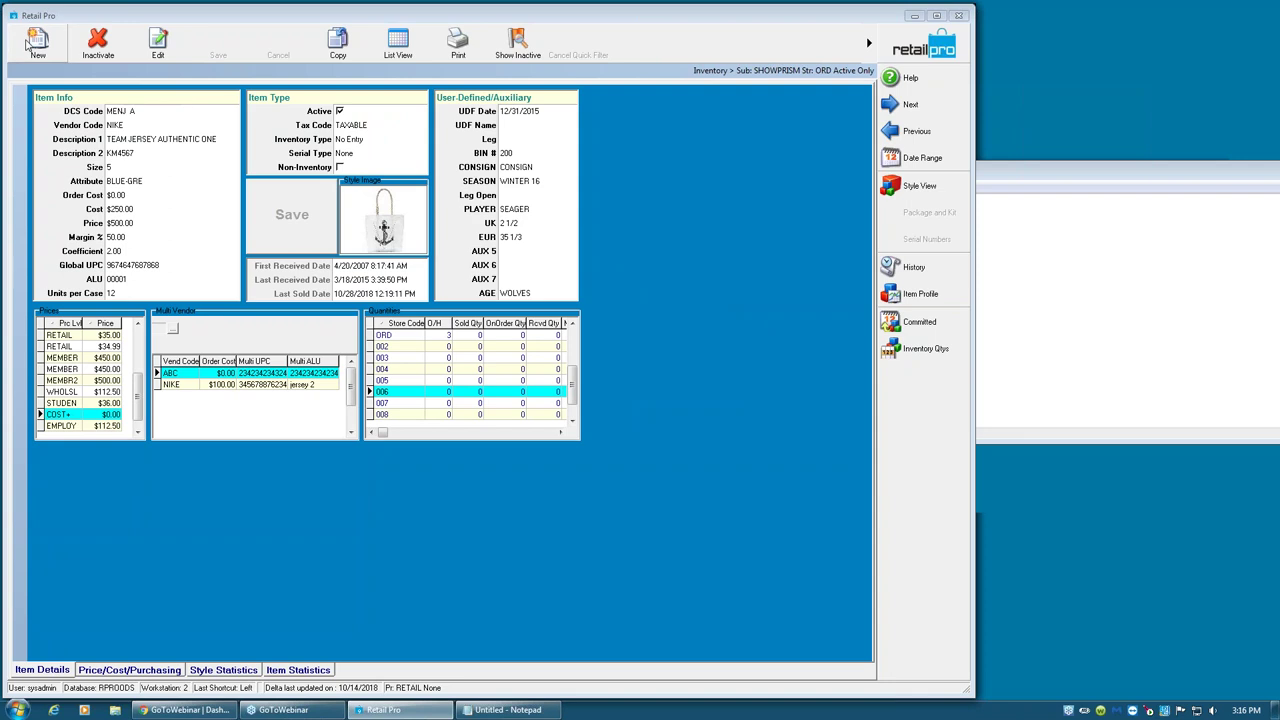
left_click(37, 42)
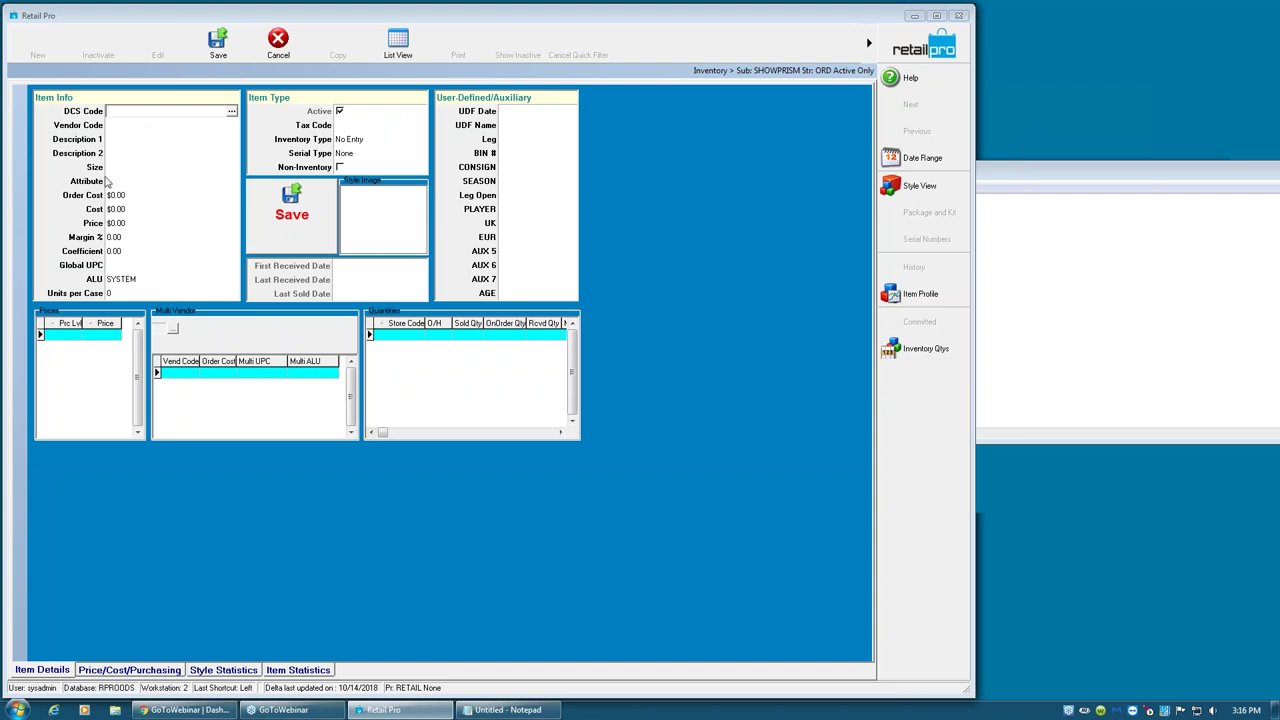
left_click(122, 142)
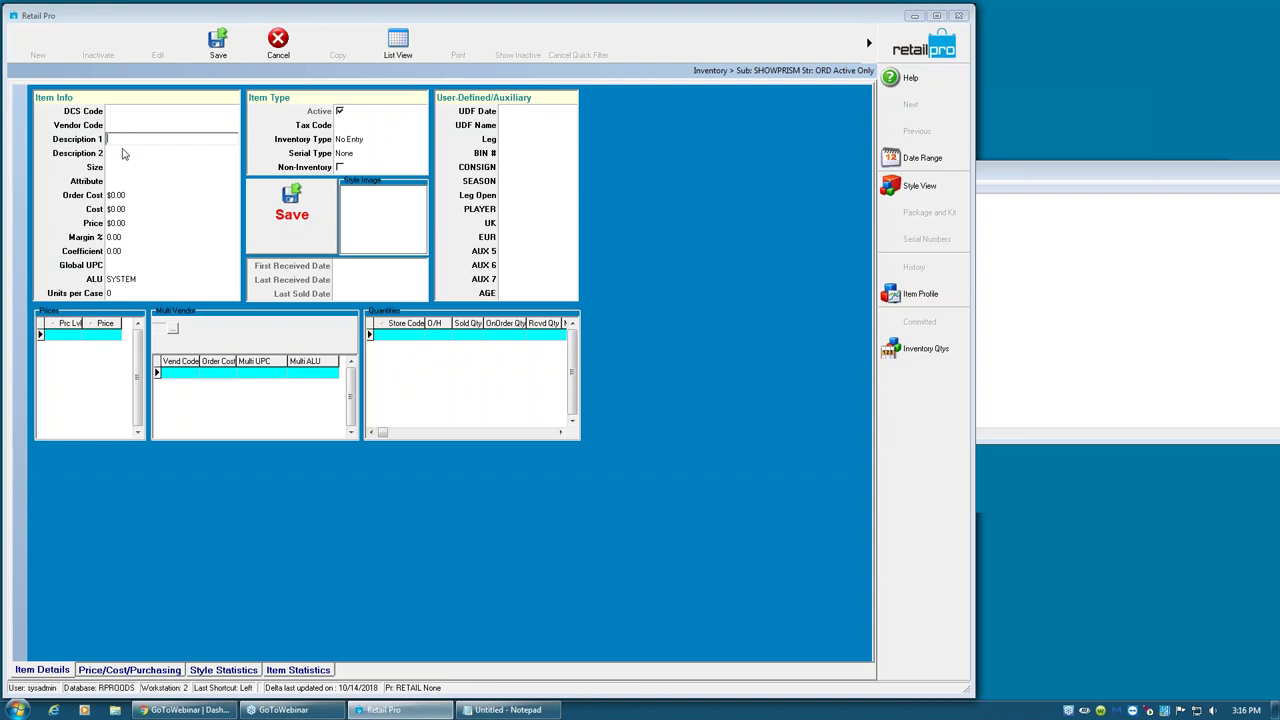
left_click(122, 155)
left_click(278, 44)
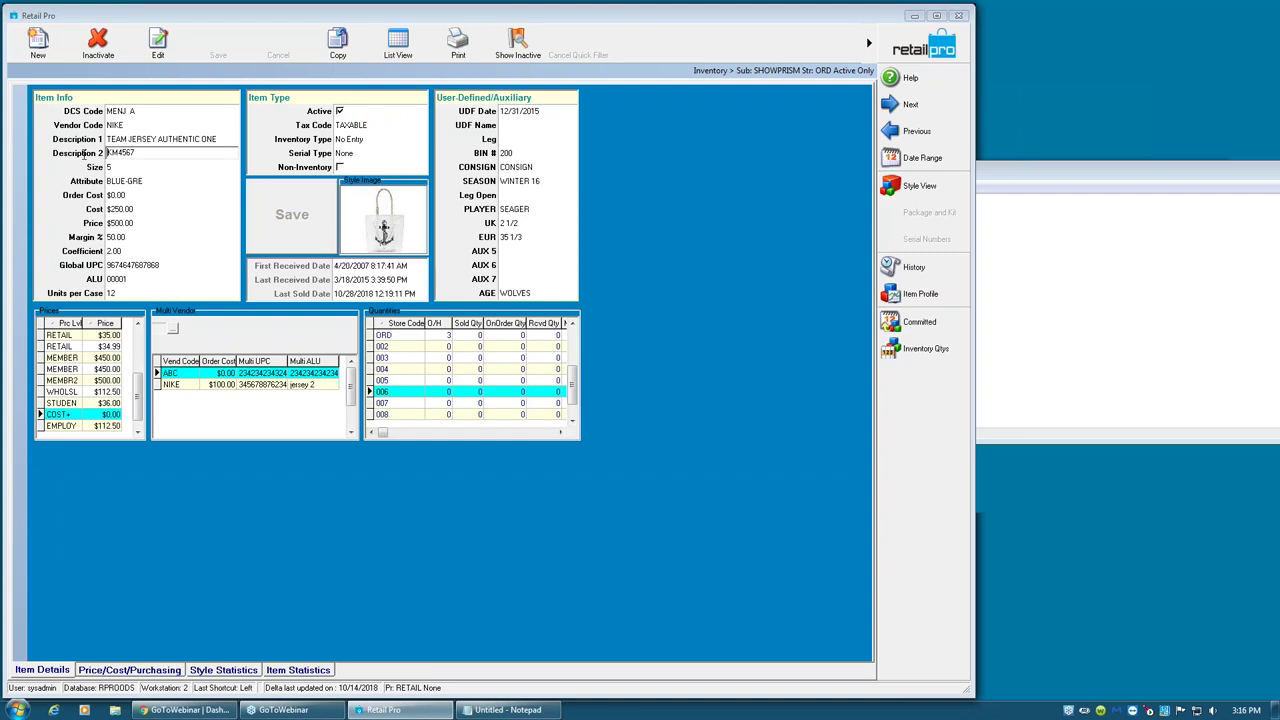
- Inspect the Team Jersey's Description 2 KM4567, DCS Code MENJ A and Vendor NIKE, then switch to List View
left_click_drag(136, 153, 90, 154)
left_click(191, 142)
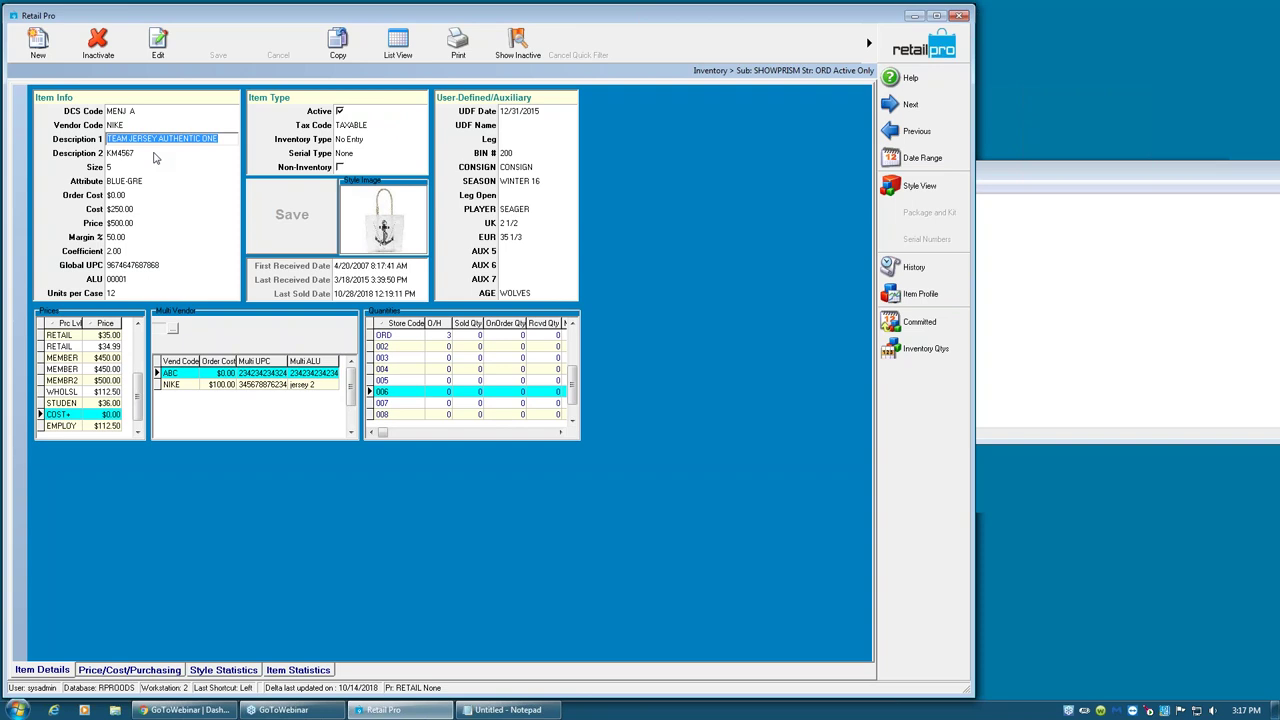
double_click(108, 153)
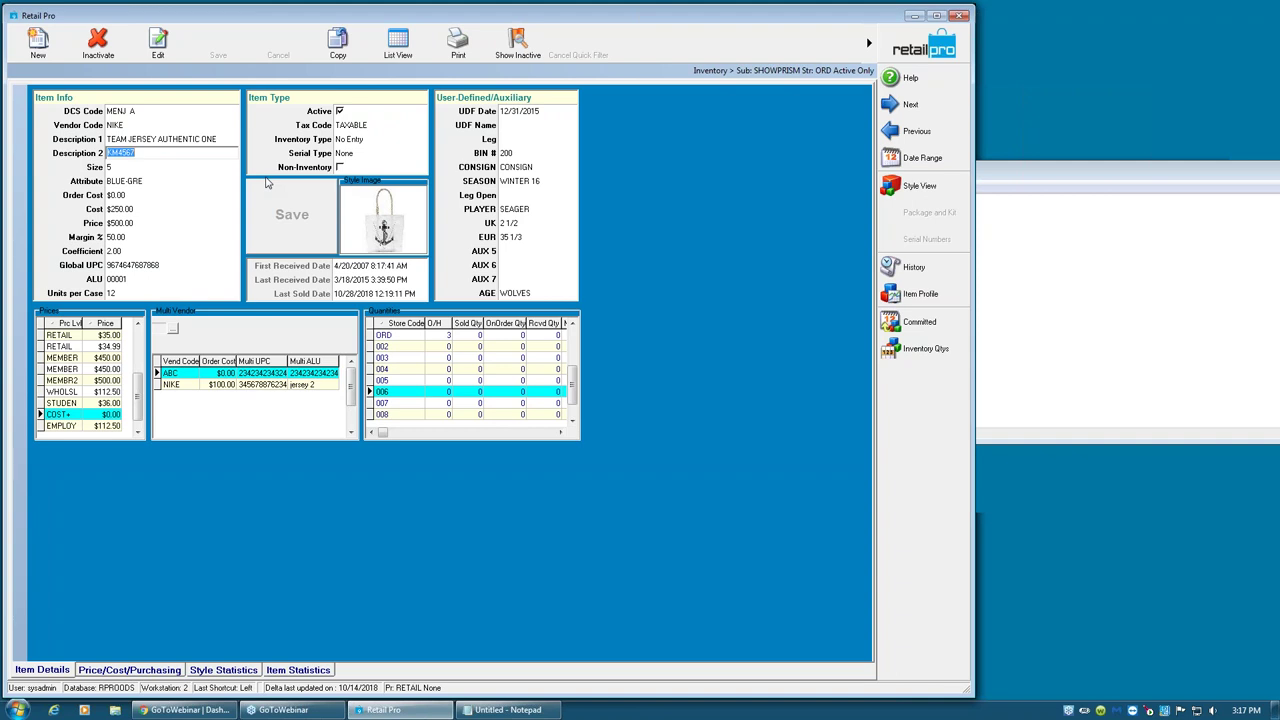
left_click(152, 111)
left_click(146, 127)
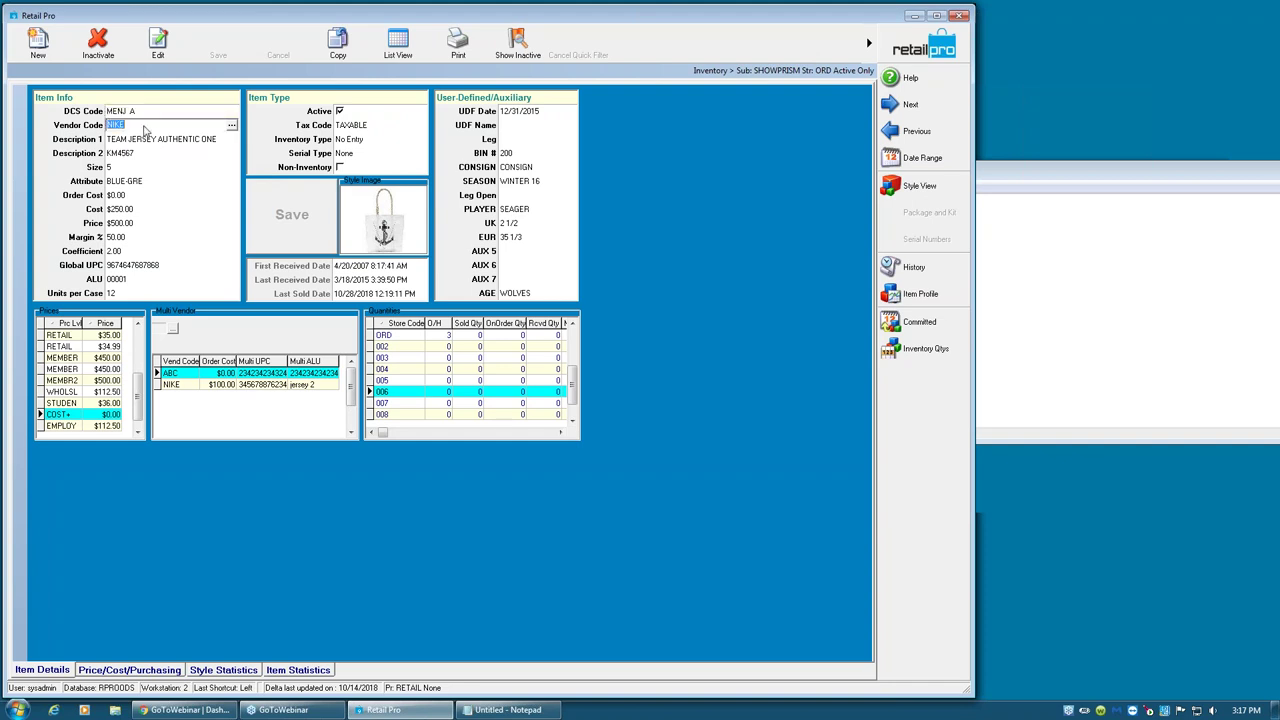
left_click(142, 153)
left_click(144, 140)
left_click(144, 155)
left_click(148, 145)
left_click(144, 156)
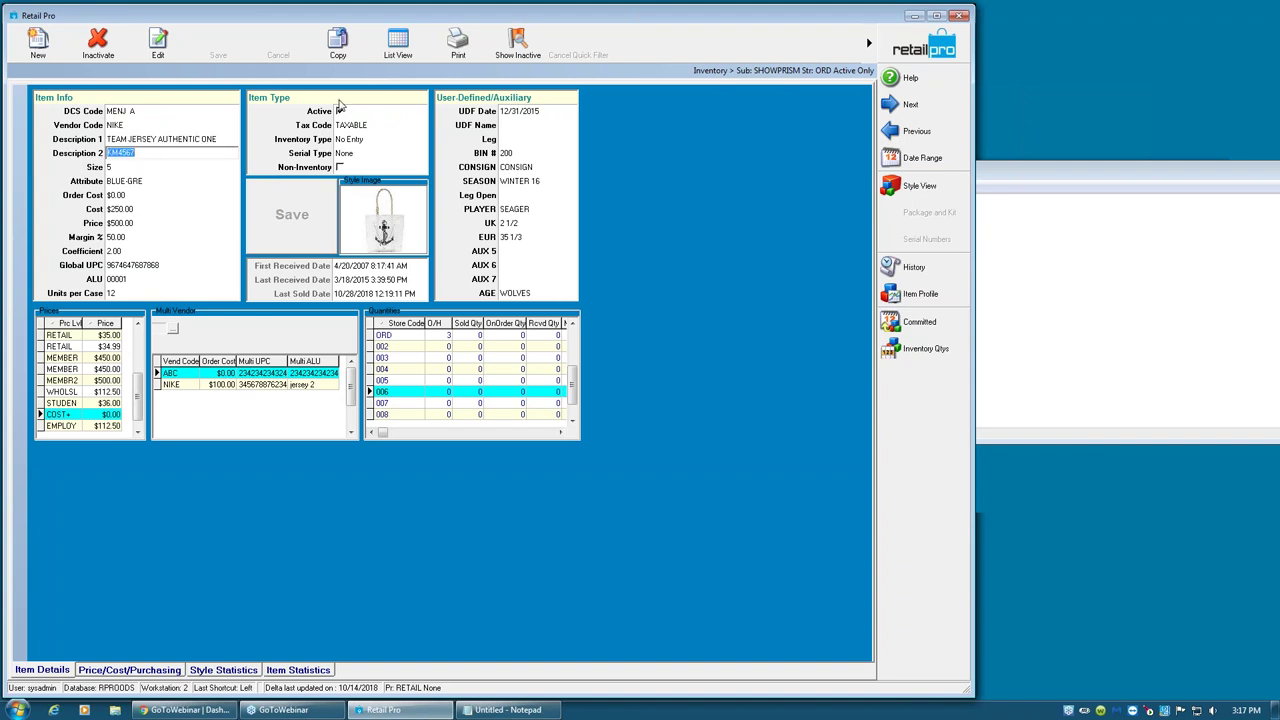
left_click(398, 45)
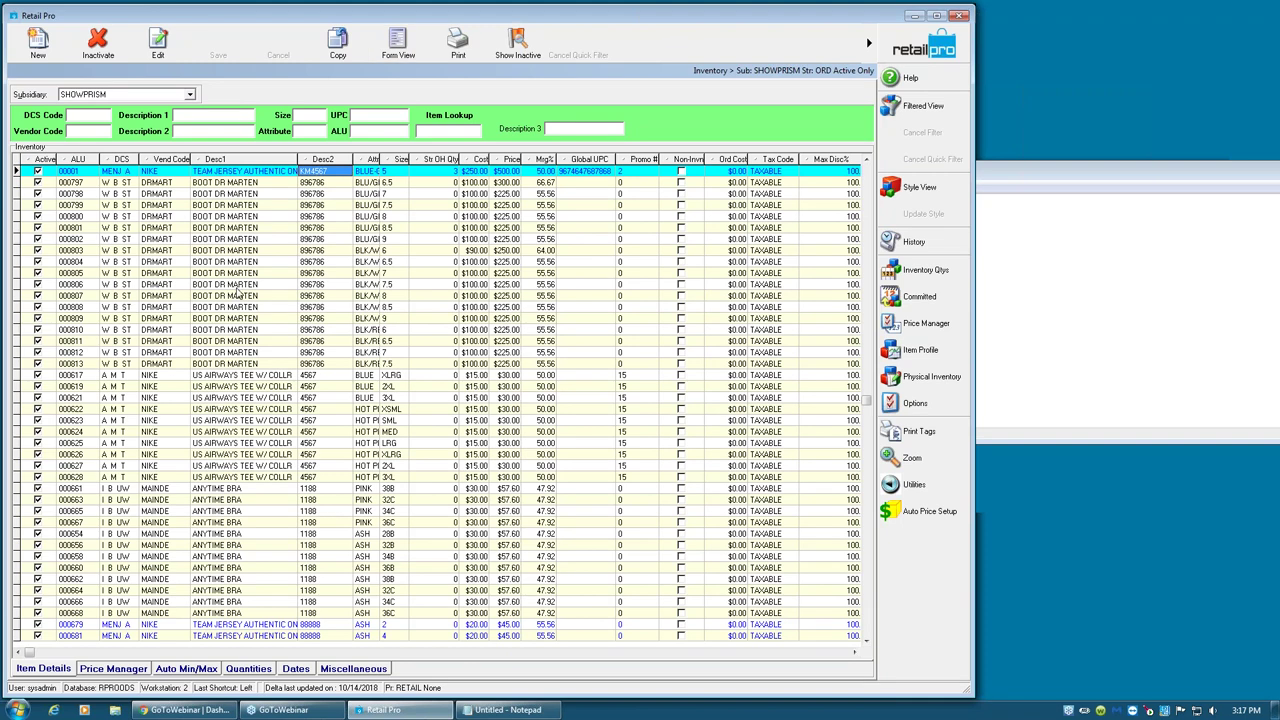
- Inspect row 000802's vendor, Desc2 and attribute cells, widening the Attr column
left_click(198, 240)
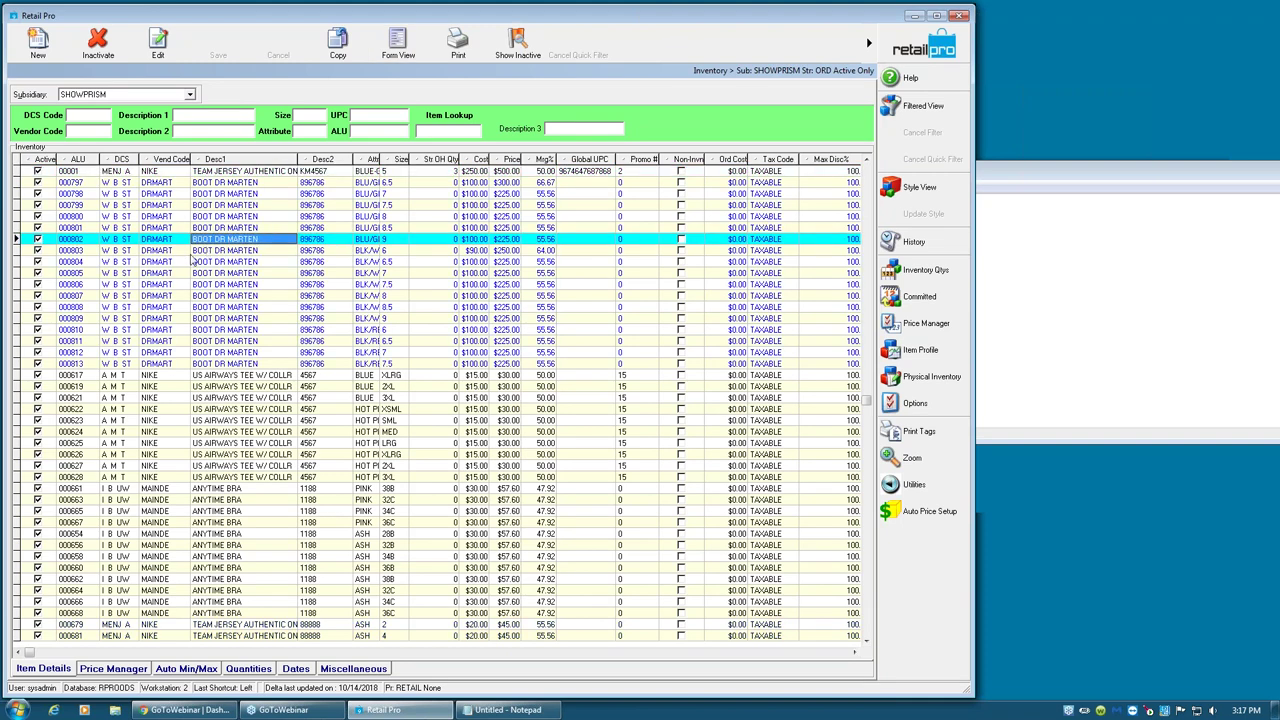
left_click(124, 240)
left_click(152, 240)
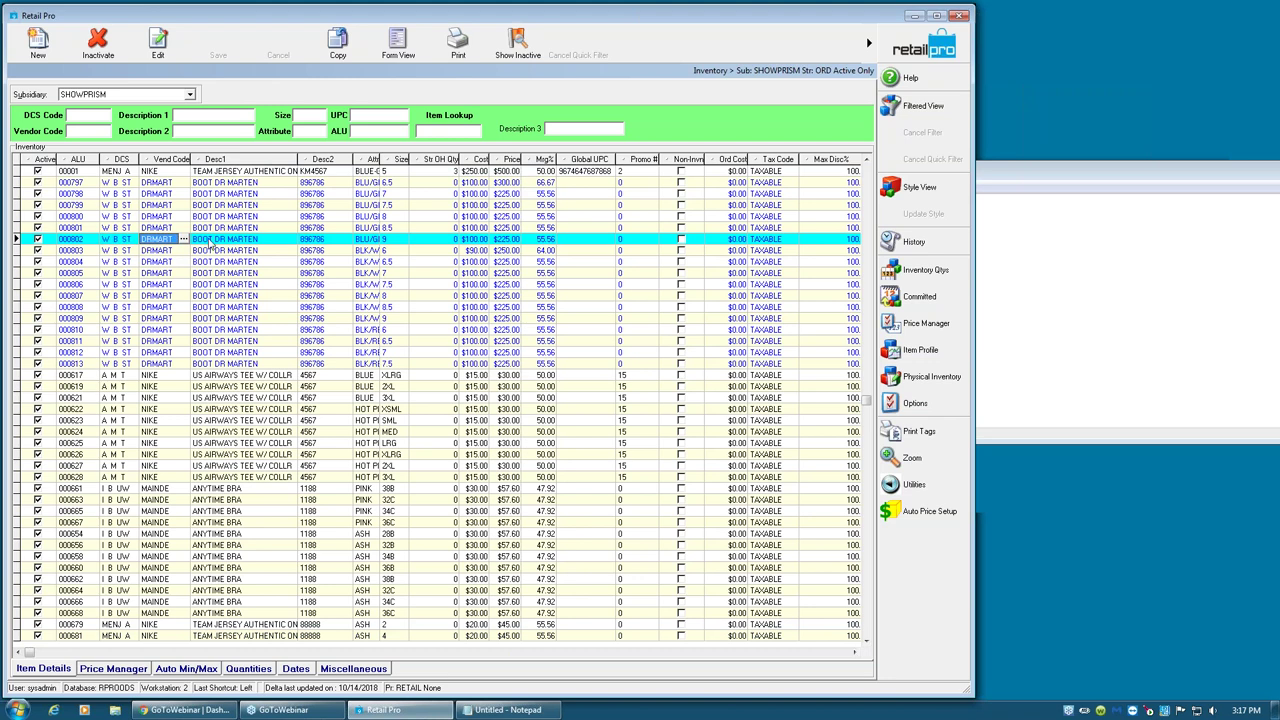
left_click(312, 241)
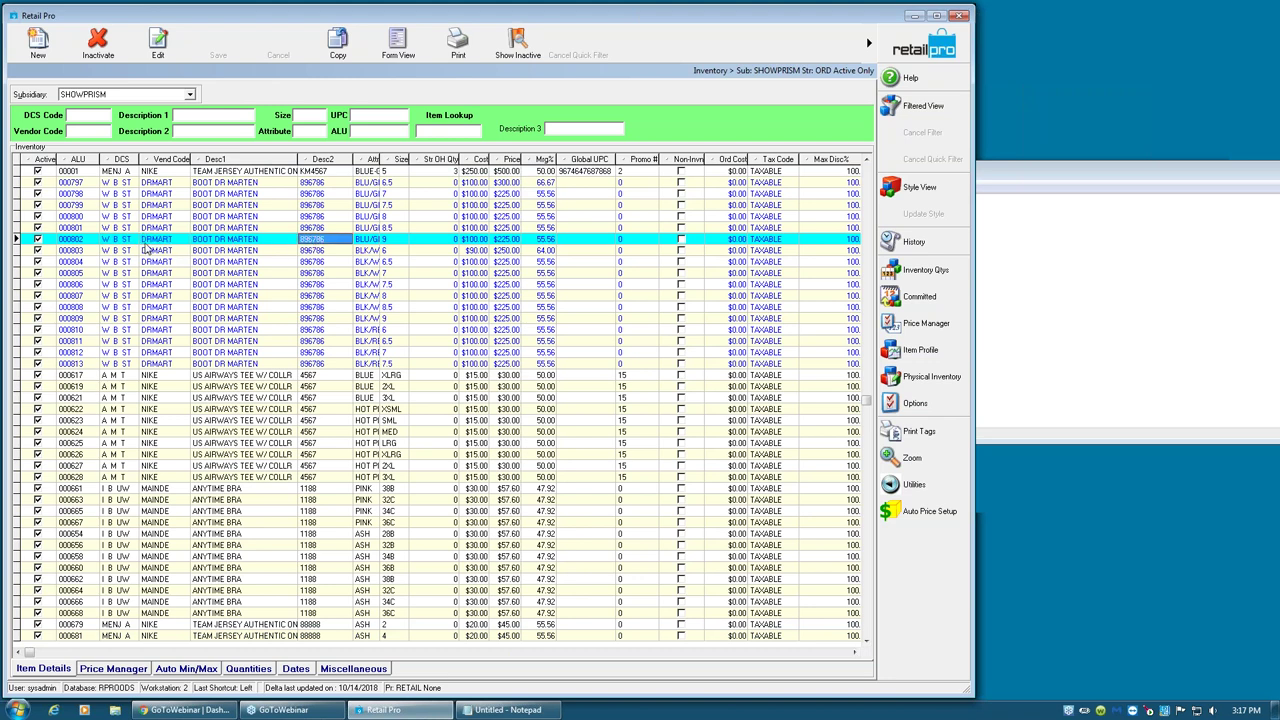
left_click(366, 240)
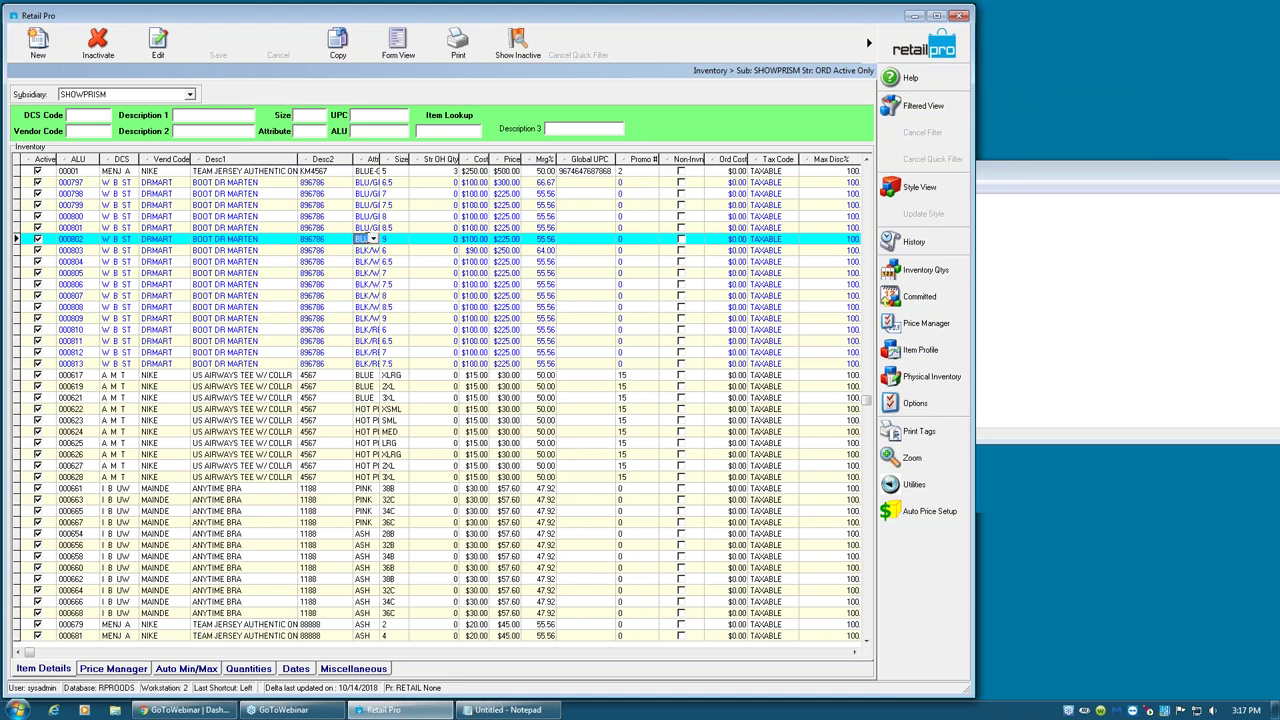
left_click(386, 240)
left_click_drag(380, 159, 416, 159)
- Check sizes of rows 000801/000808 and the BLK/WHT attribute, then close Inventory
left_click(388, 244)
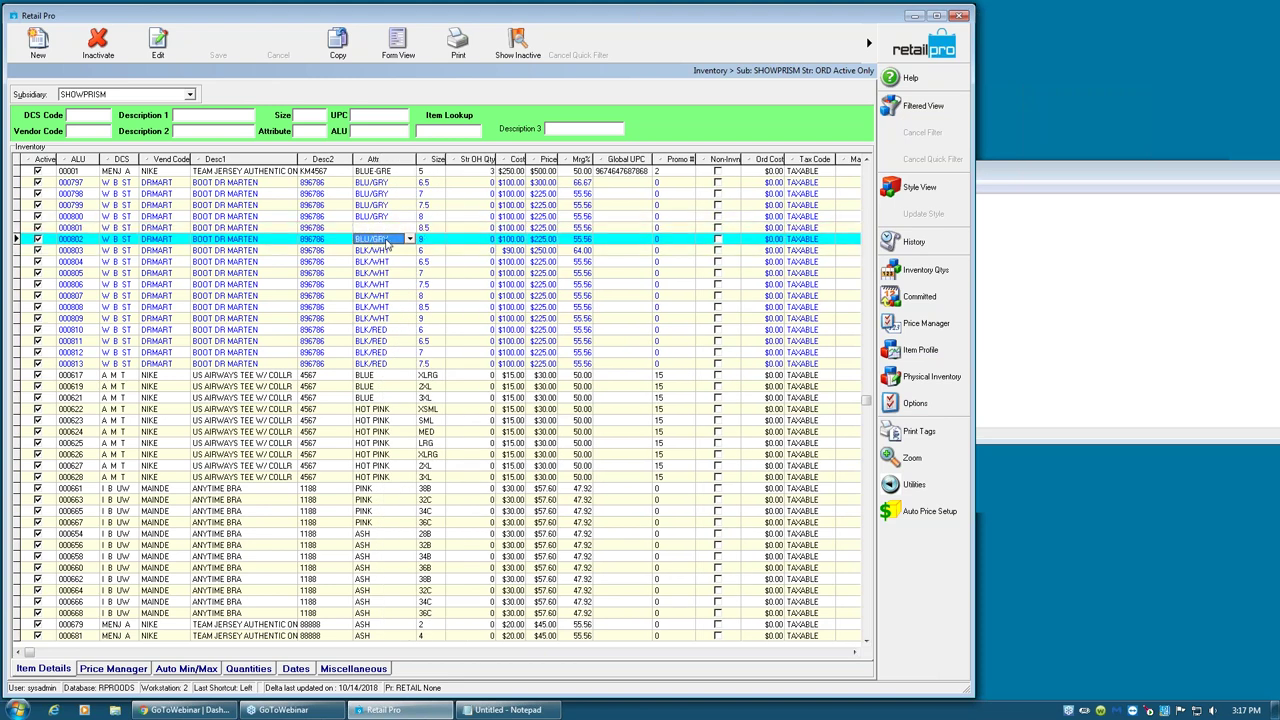
left_click(427, 229)
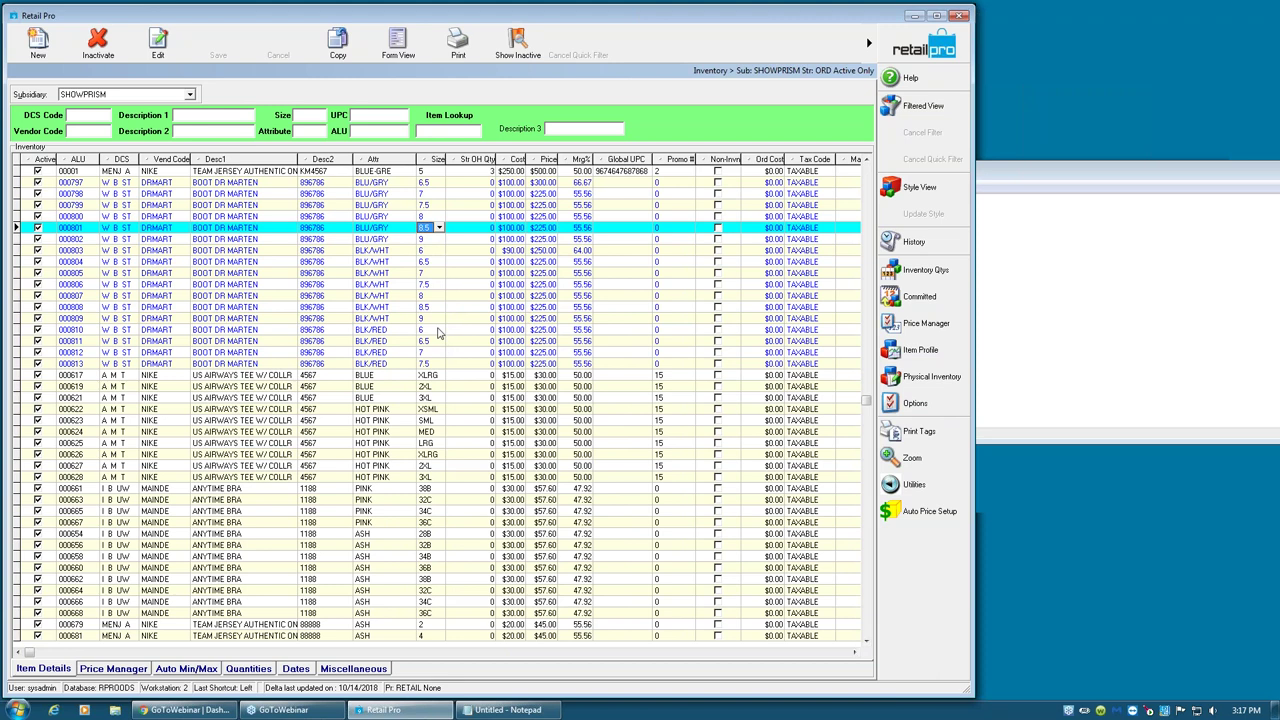
left_click(428, 308)
left_click(440, 229)
left_click(430, 308)
left_click(380, 307)
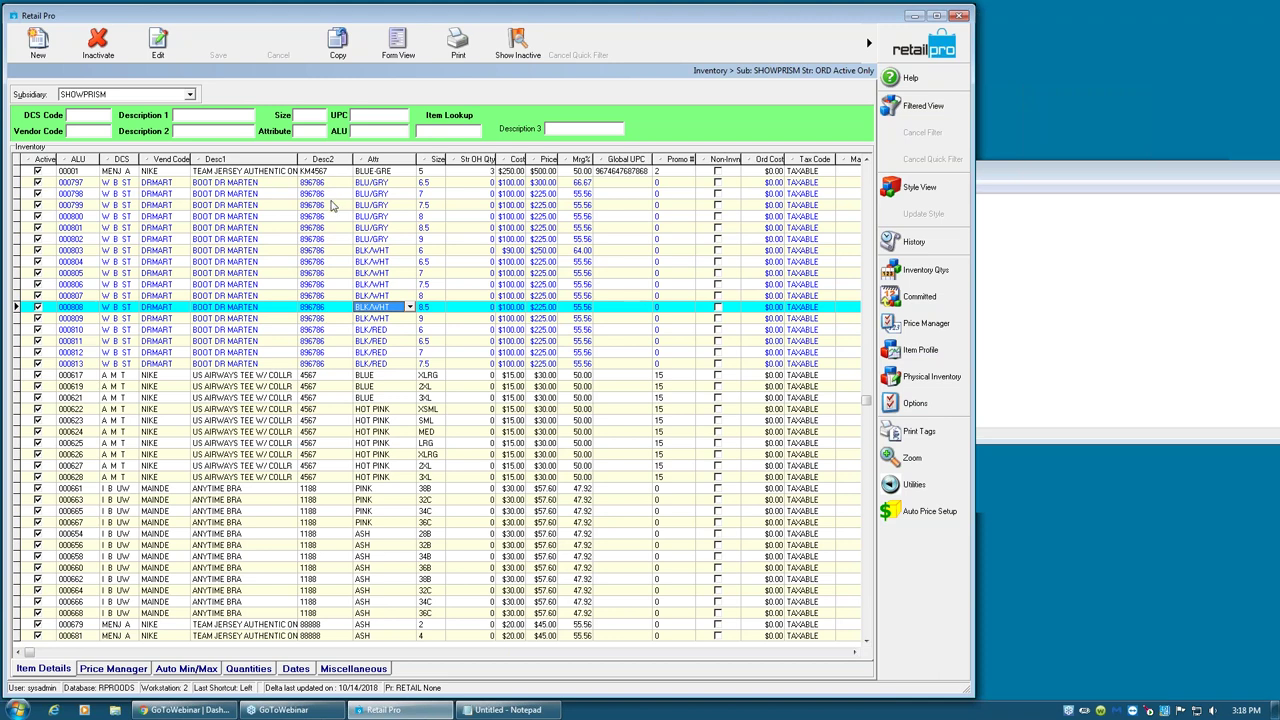
left_click(318, 185)
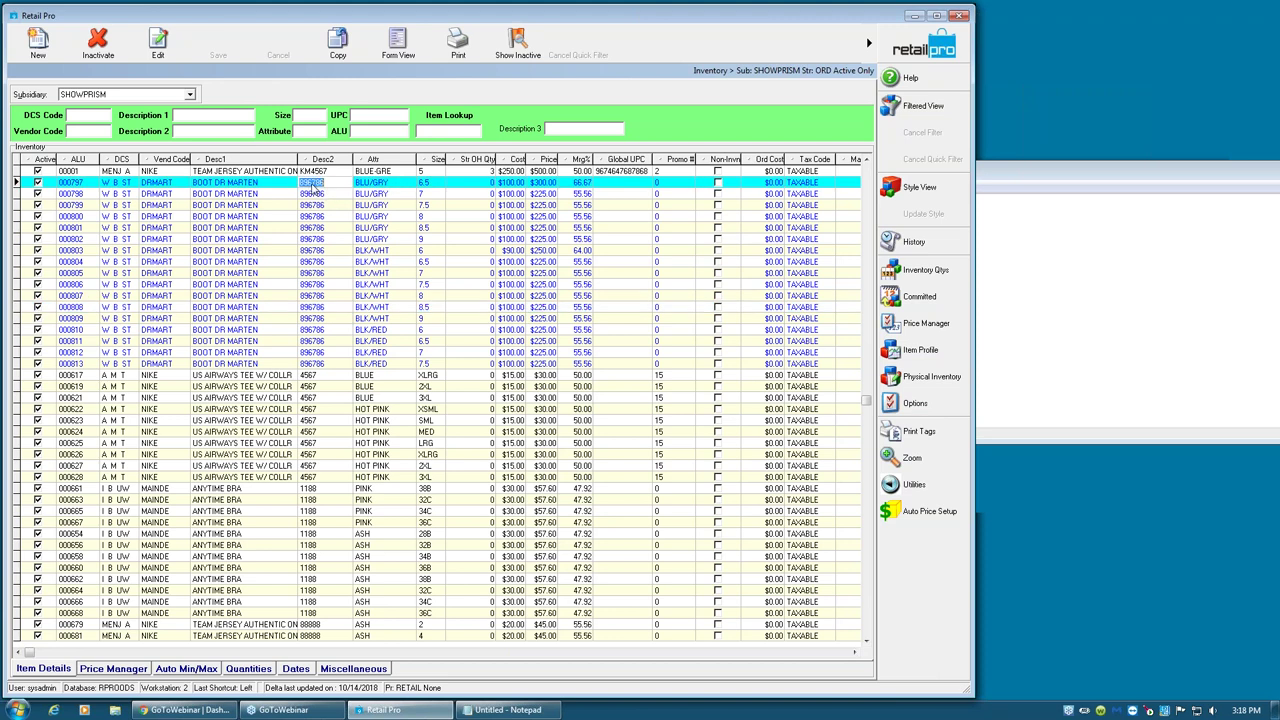
left_click(924, 45)
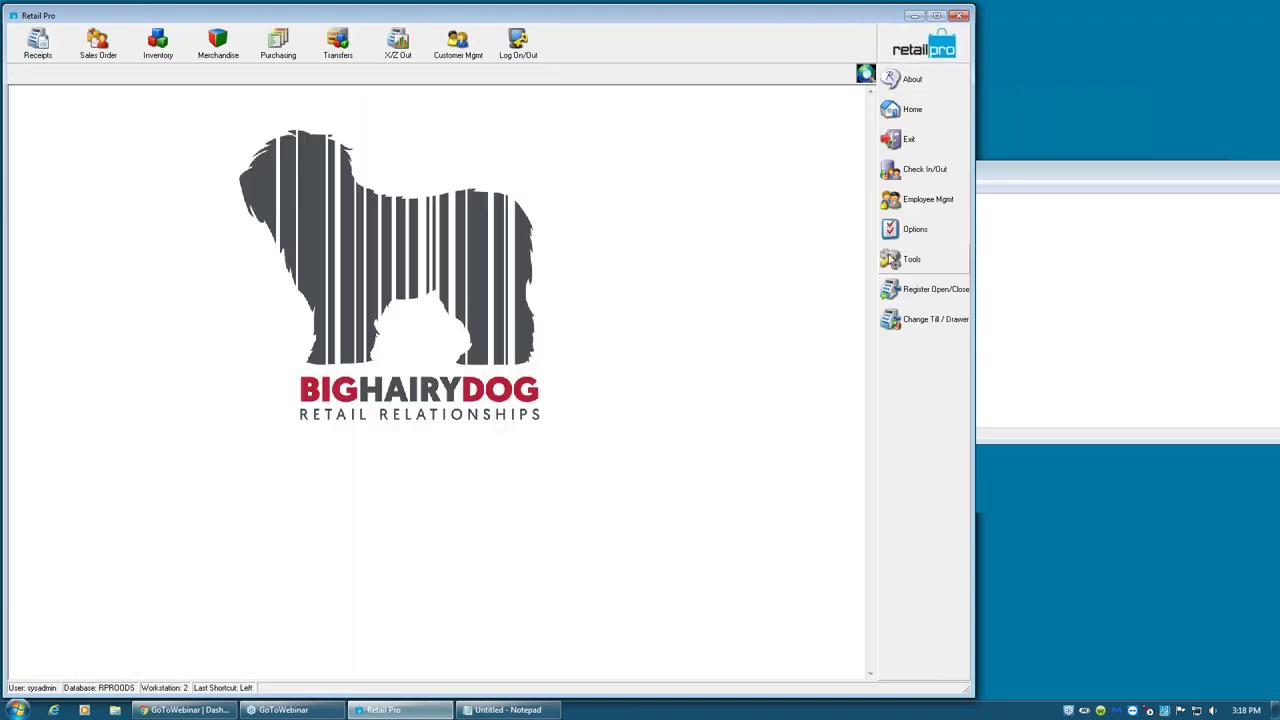
- Open System Preferences at Local Preferences > Merchandise > General
left_click(915, 230)
left_click(840, 257)
left_click(15, 192)
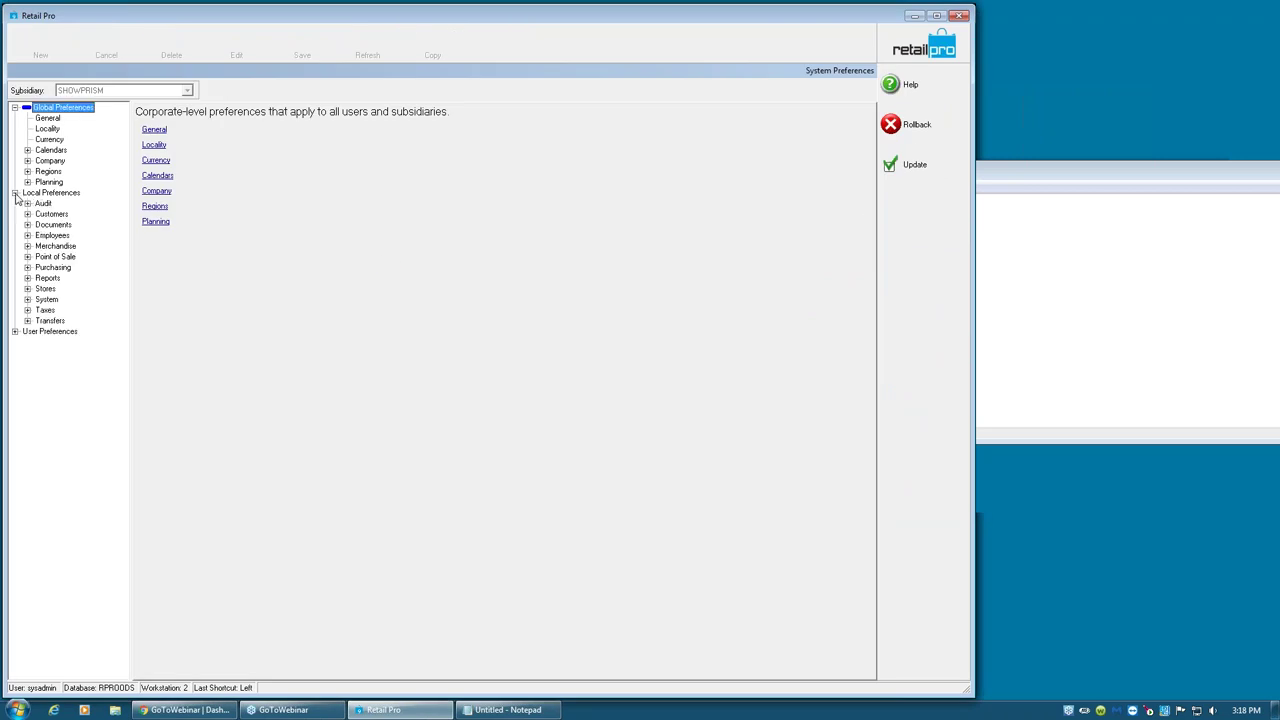
left_click(27, 246)
left_click(58, 257)
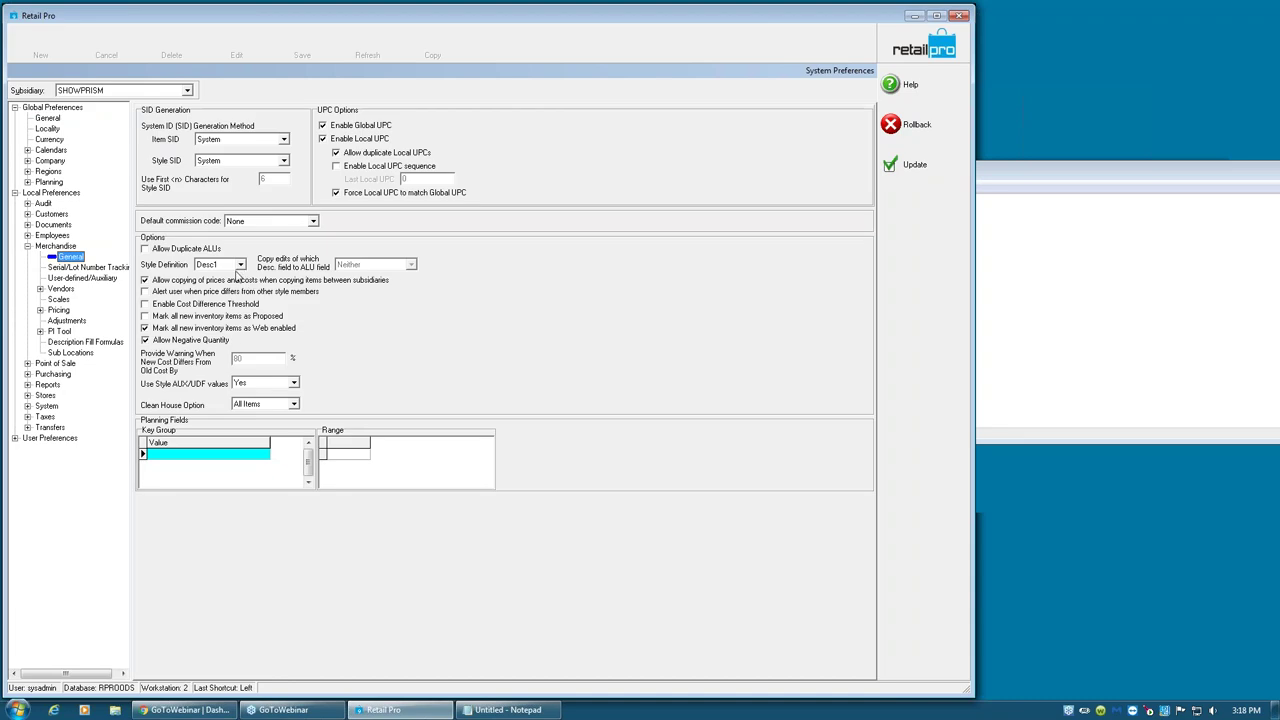
- Roll back the preference changes and reopen the Inventory module
left_click(905, 124)
left_click(613, 383)
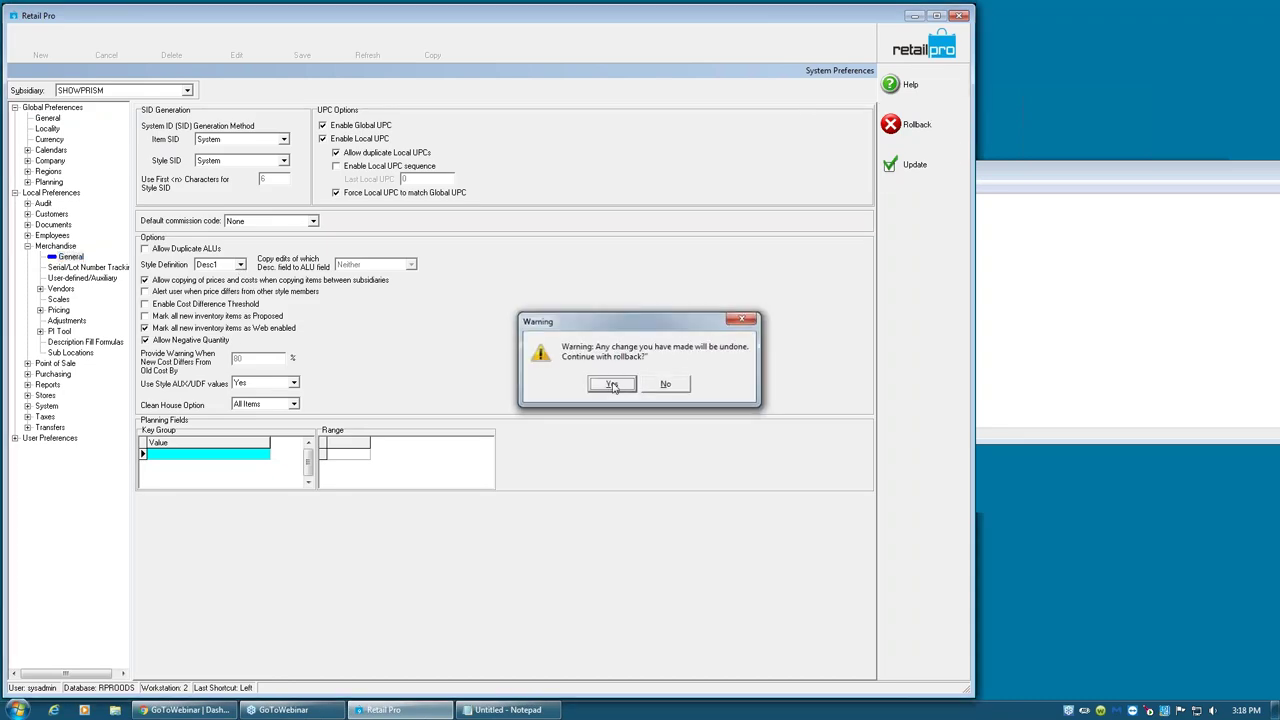
left_click(162, 44)
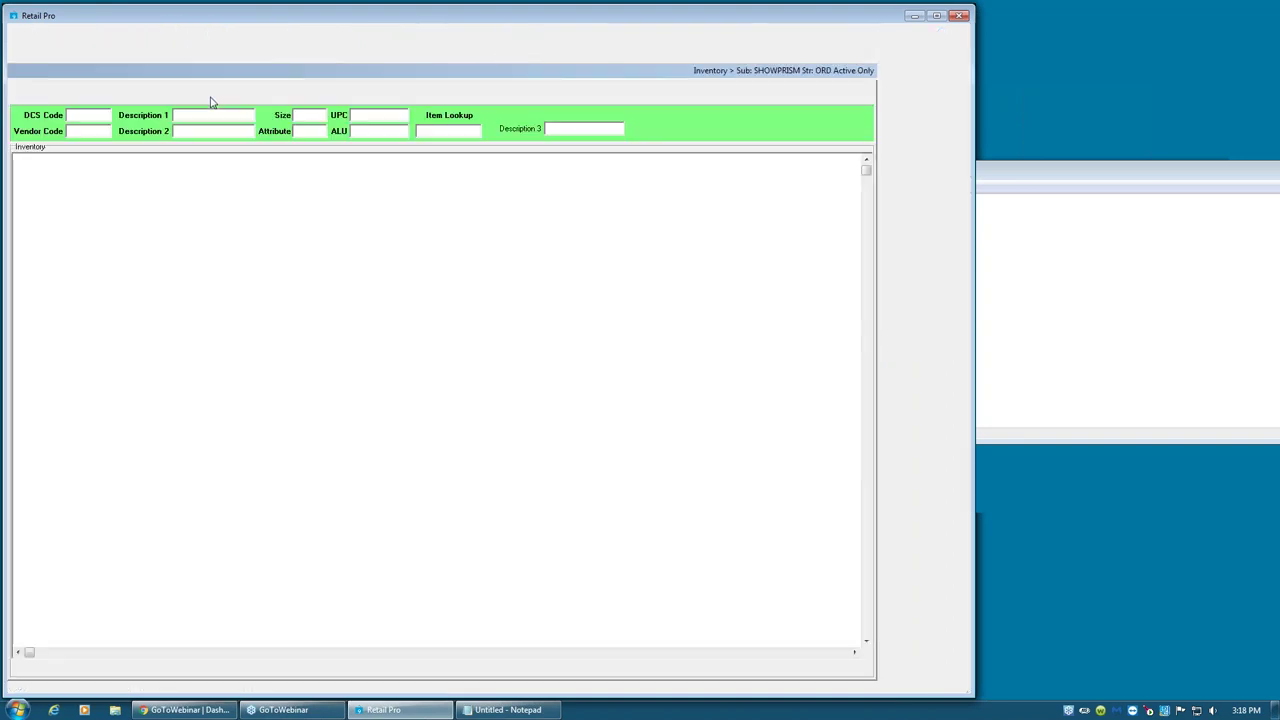
- Copy the BOOT DR MARTEN description from item row 00798
left_click(313, 193)
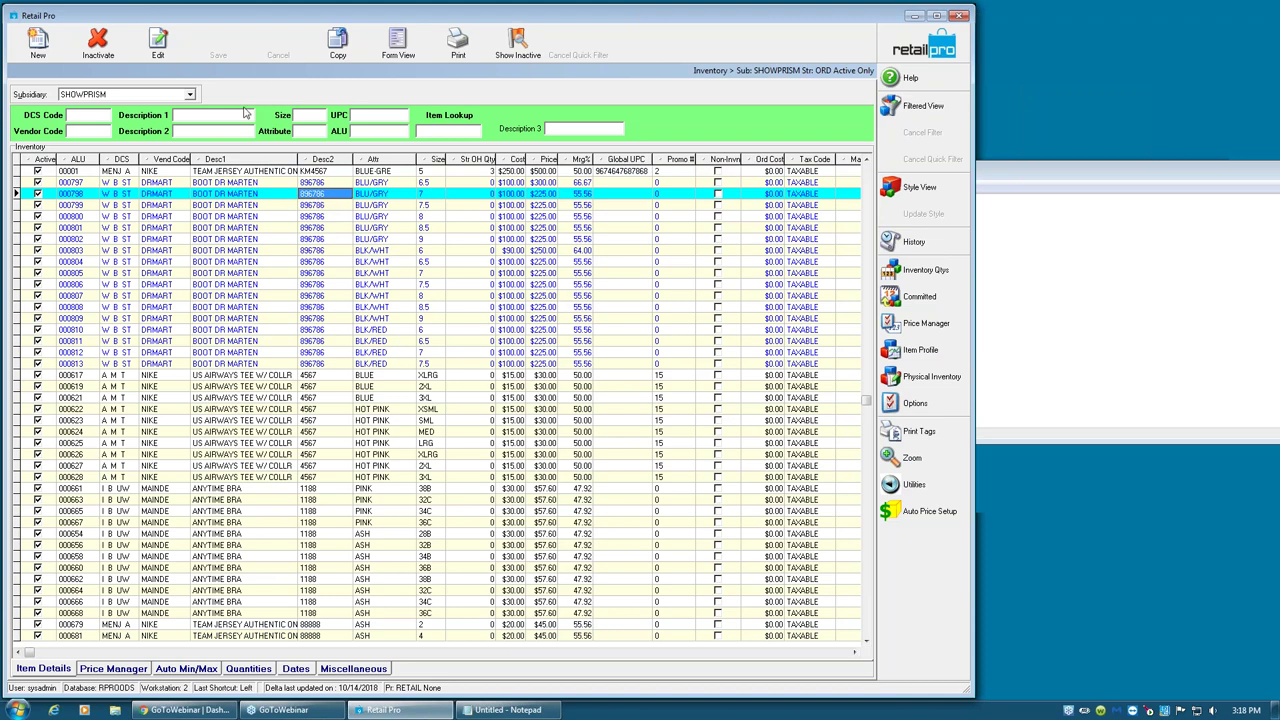
left_click(243, 198)
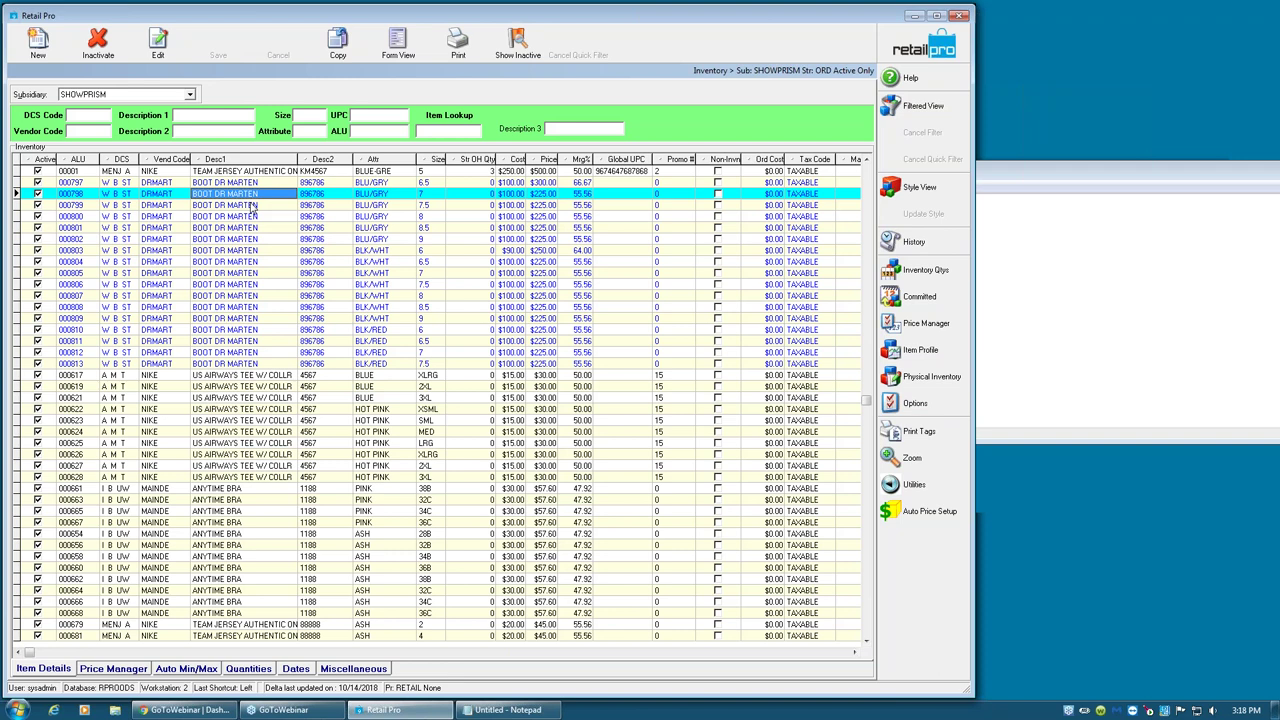
left_click(255, 195)
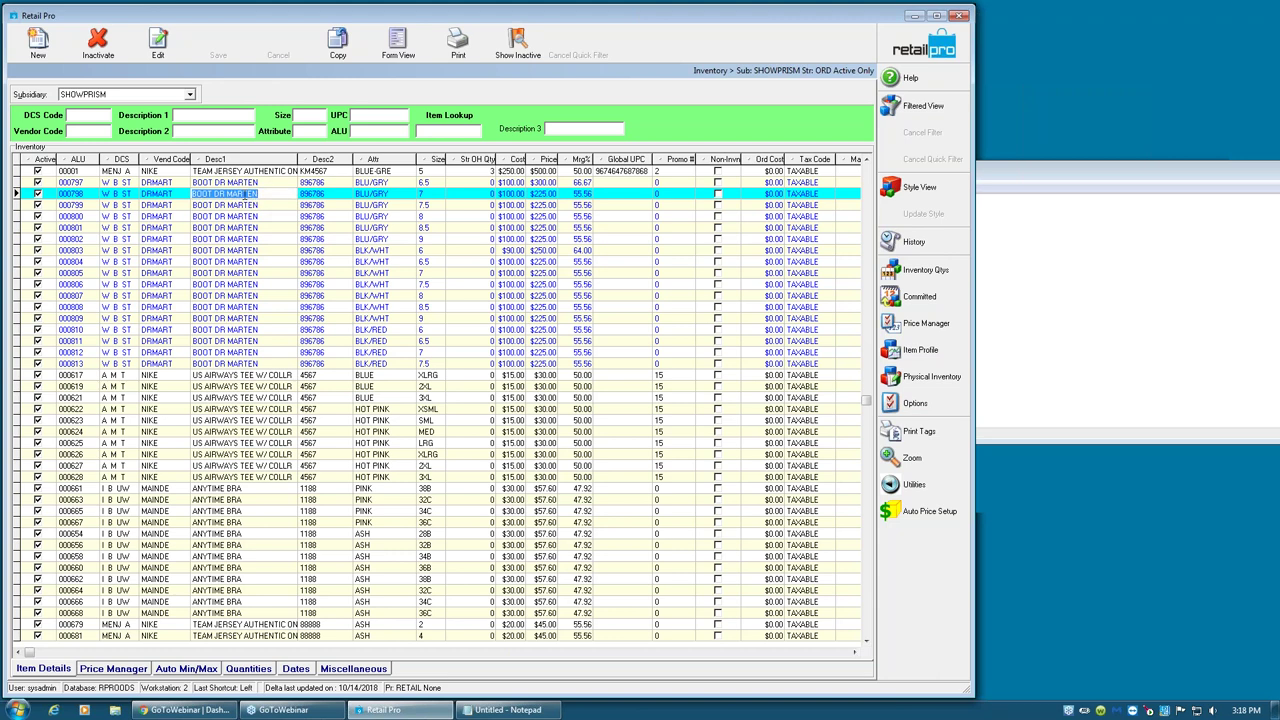
right_click(255, 194)
left_click(275, 242)
- Insert a new blank inventory item and show it in List View
key("Insert")
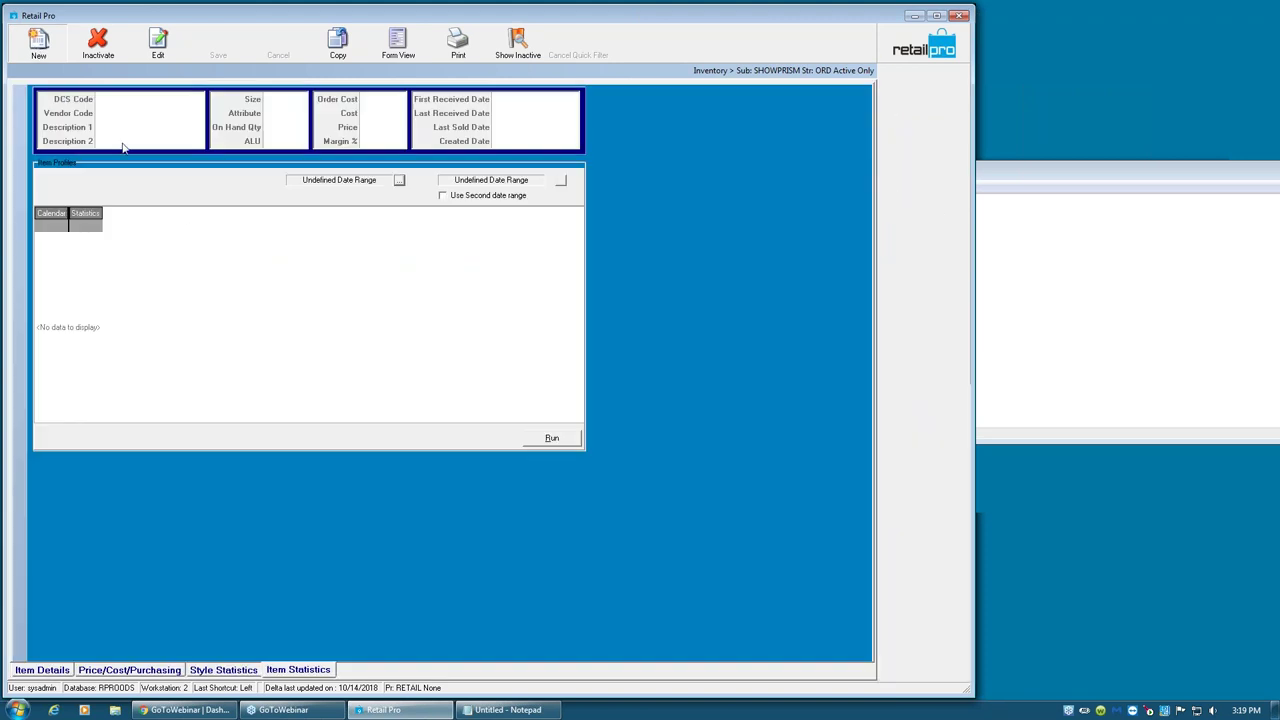
type("W")
left_click(400, 48)
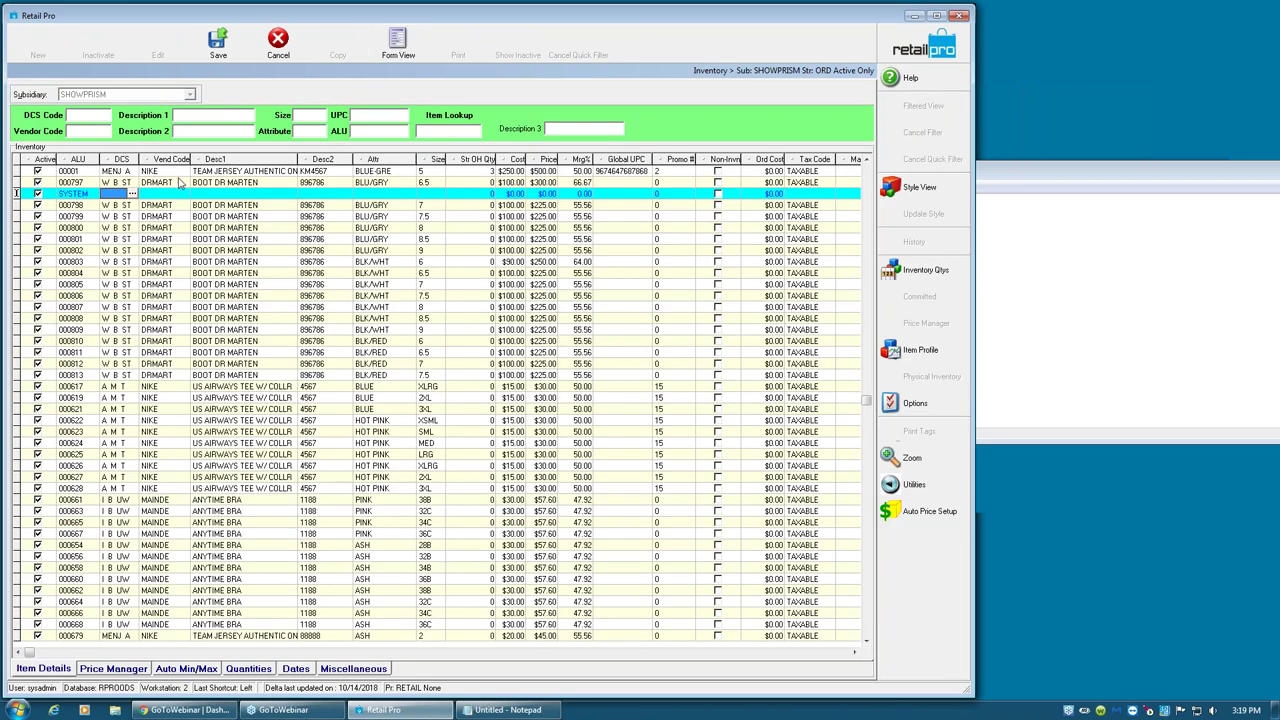
- Give the new row DCS WBST, vendor DRMART and description BOOT DR MARTEN, then save
left_click(118, 194)
type("WBST")
key("Tab")
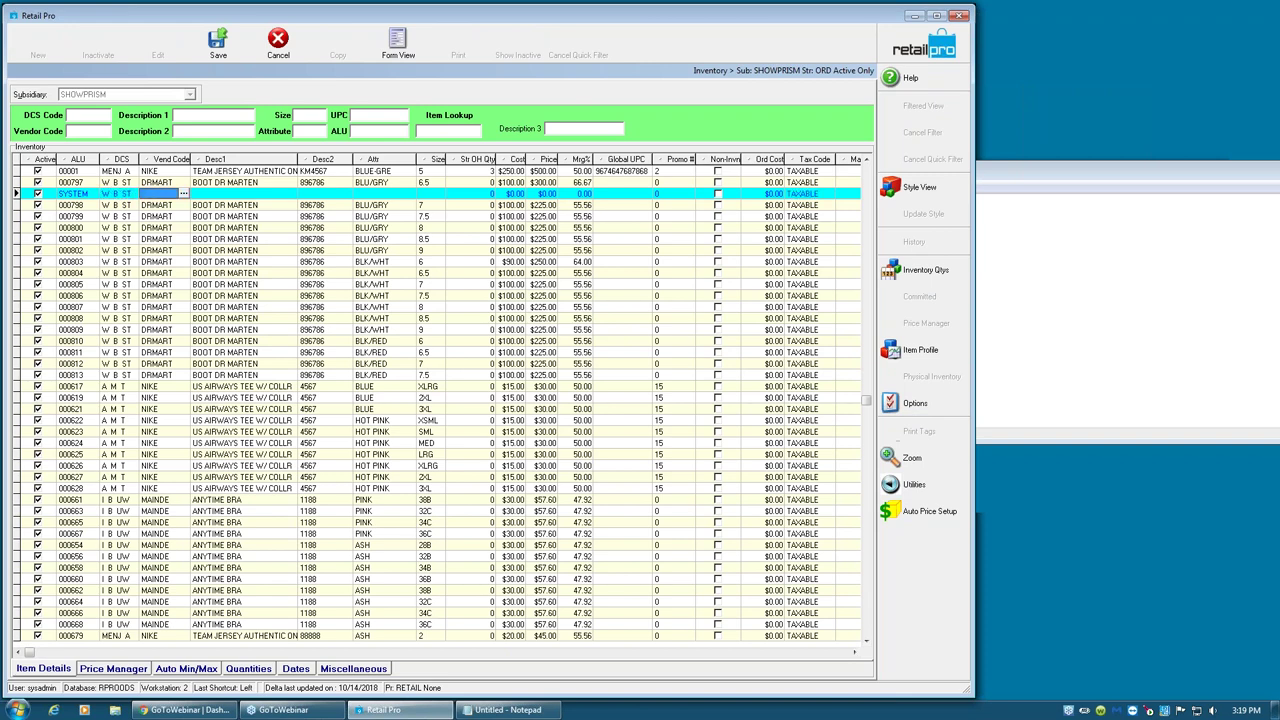
type("DRMART")
key("Tab")
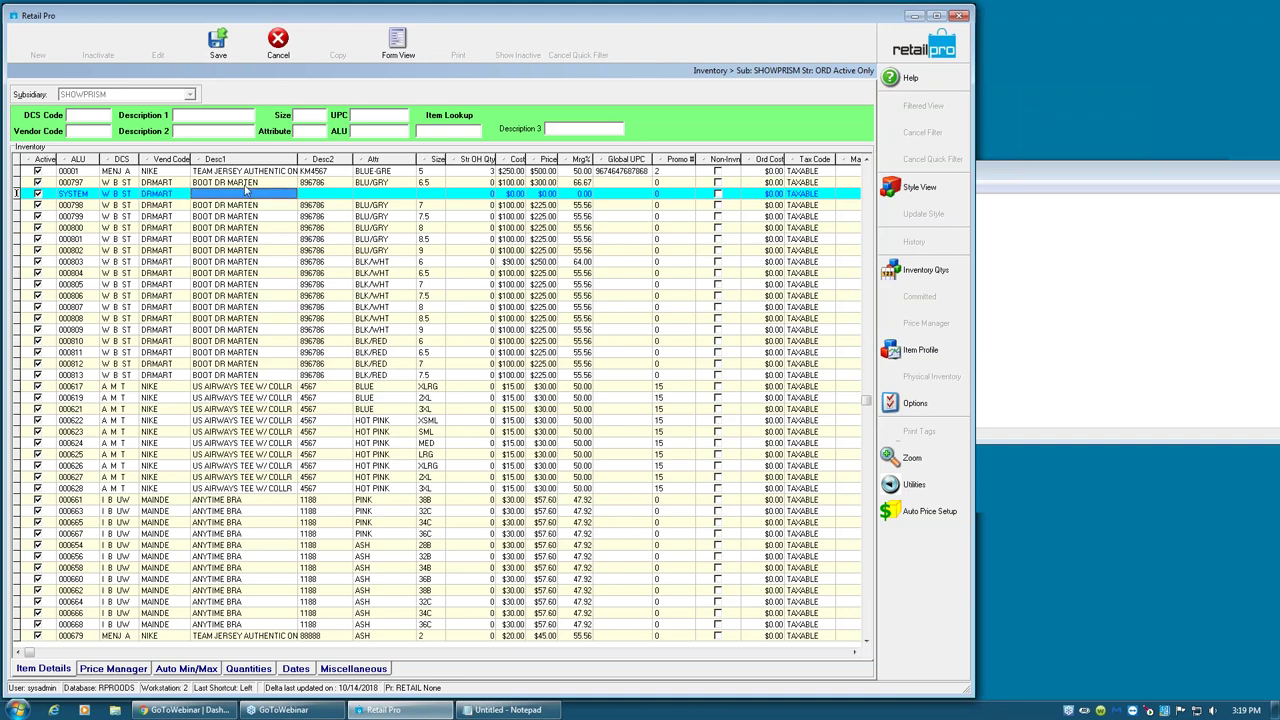
type("BOOT DR MARTEN")
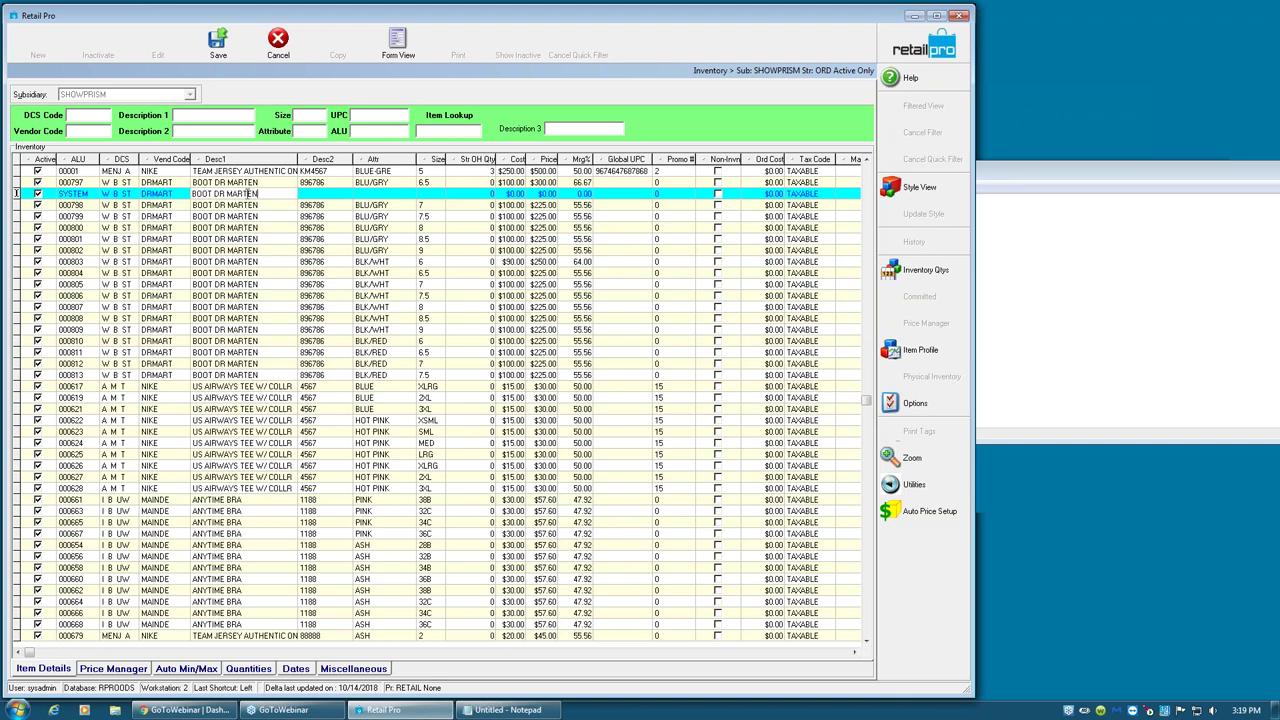
left_click(345, 198)
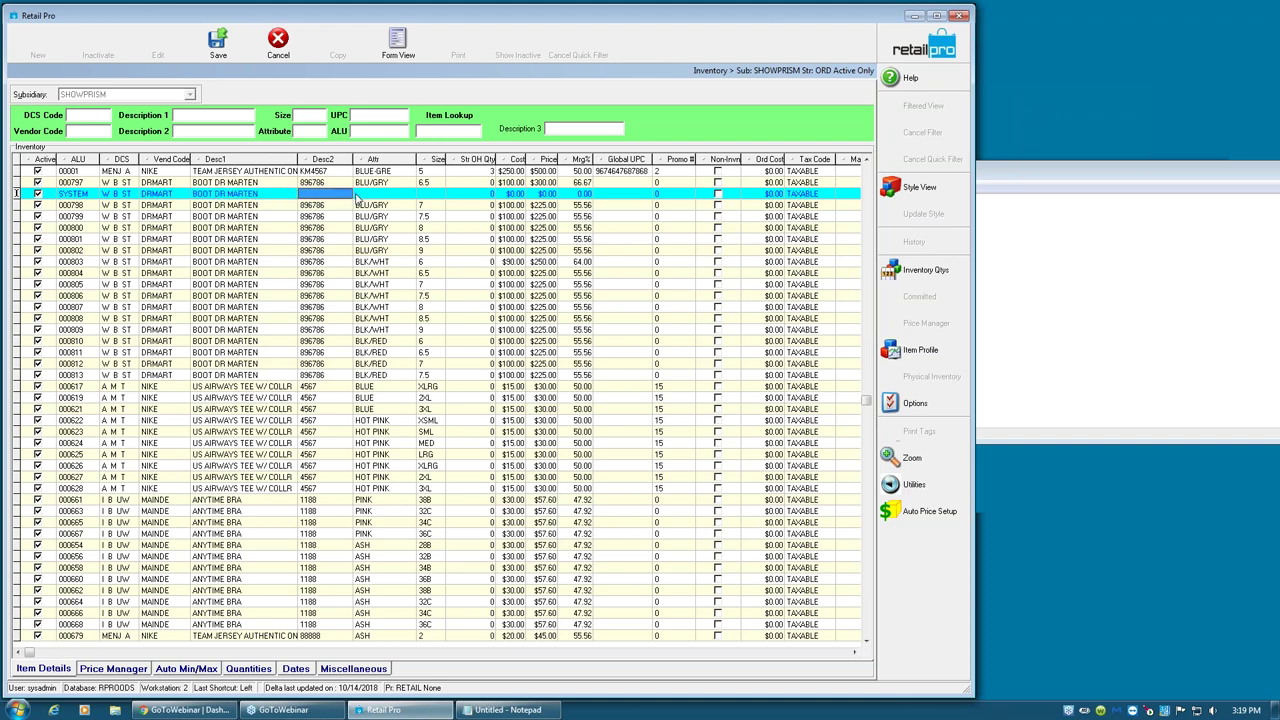
left_click(218, 48)
left_click_drag(461, 318, 395, 250)
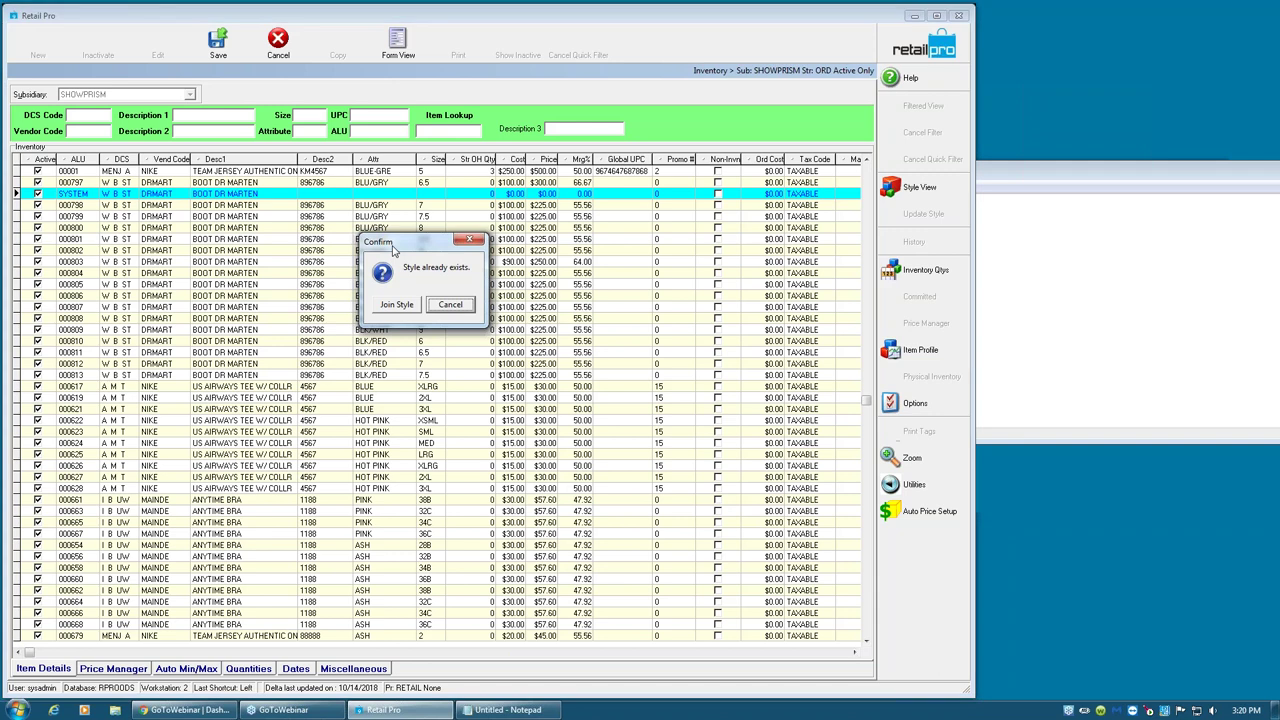
- Decline joining the existing style, set attribute BLU/GRY and size 7, then save the boot
left_click(461, 308)
left_click(377, 194)
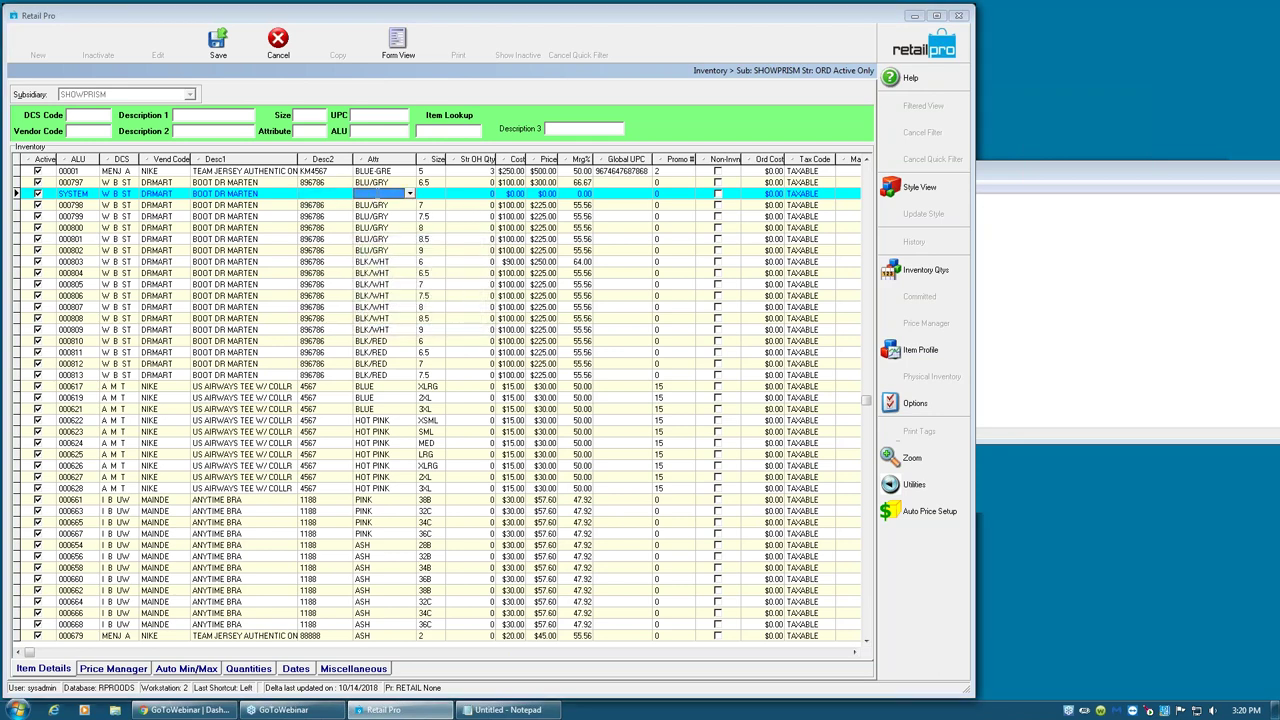
type("BLU/GRY")
key("Tab")
type("7")
key("Tab")
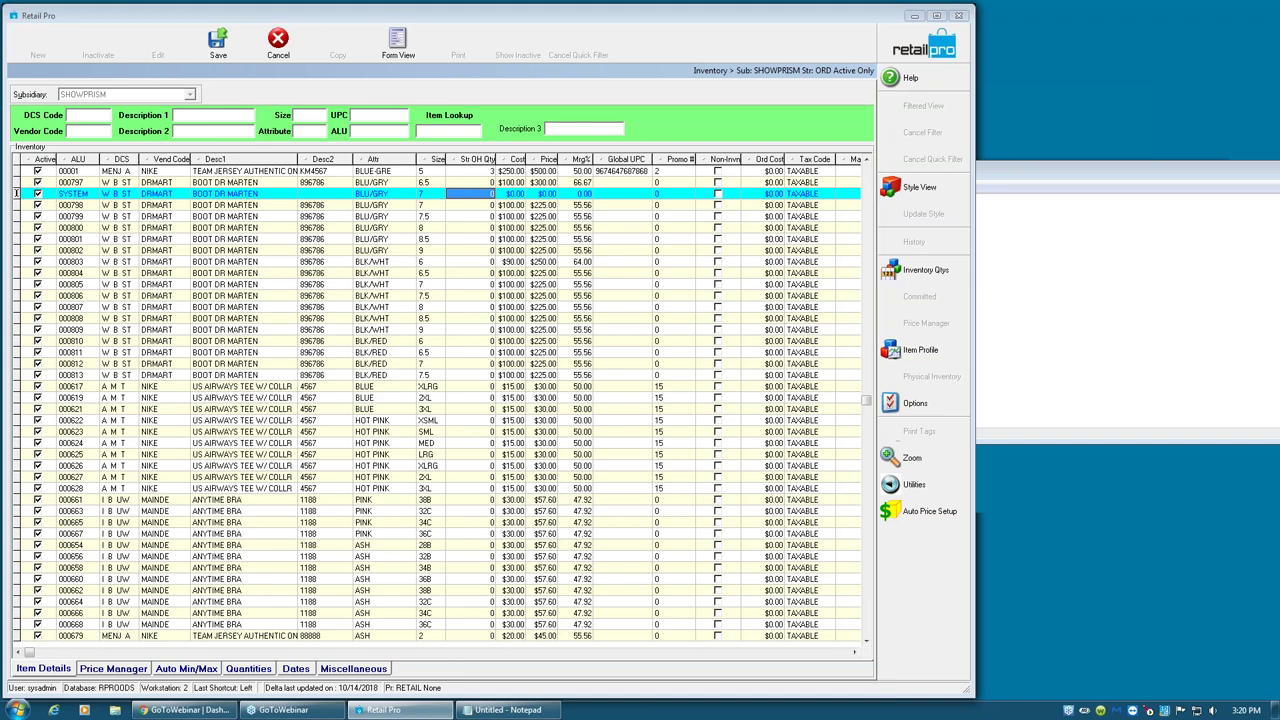
left_click(231, 47)
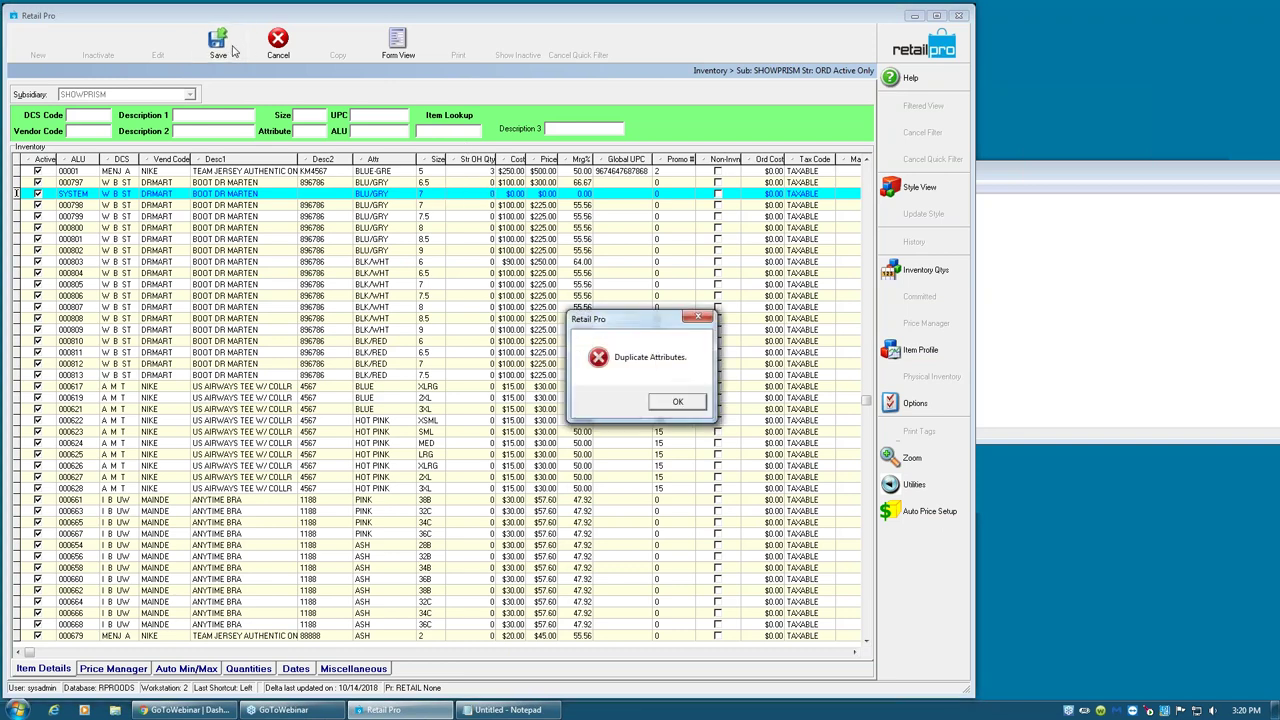
- Close the Duplicate Attributes error and return to the boot row's Size and Desc2 cells
left_click_drag(643, 322, 420, 222)
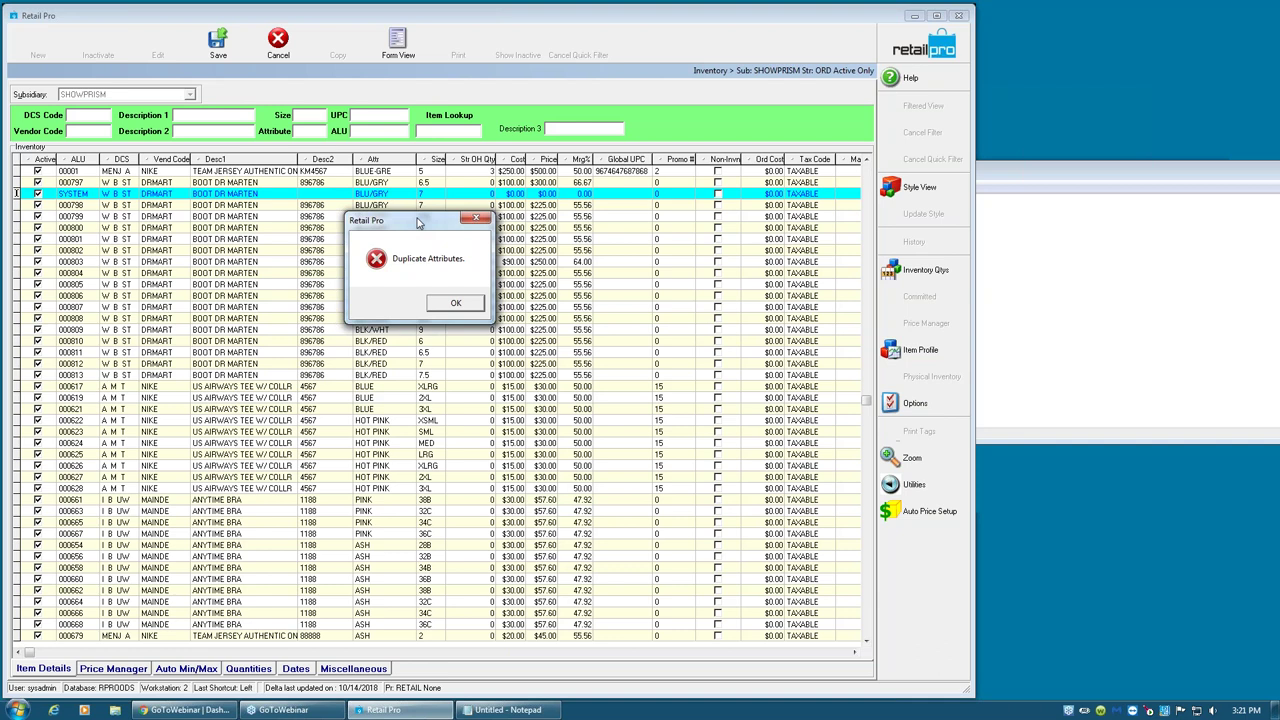
left_click(476, 306)
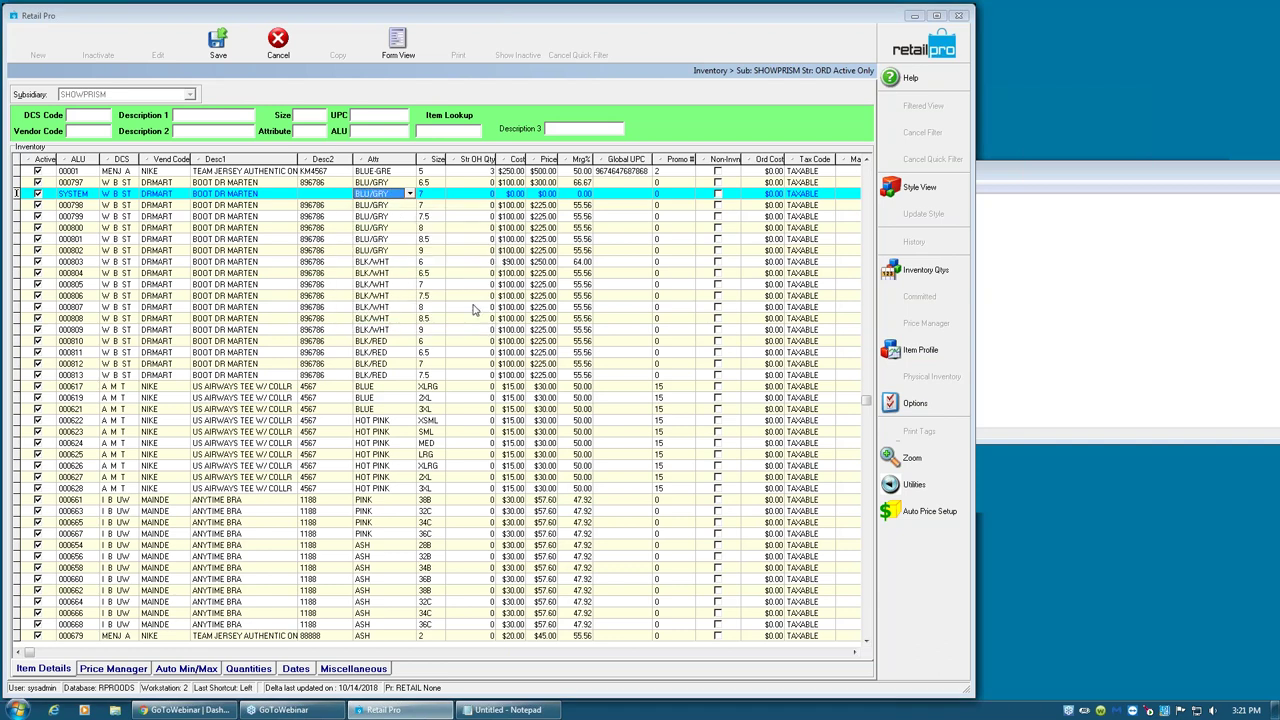
left_click(424, 196)
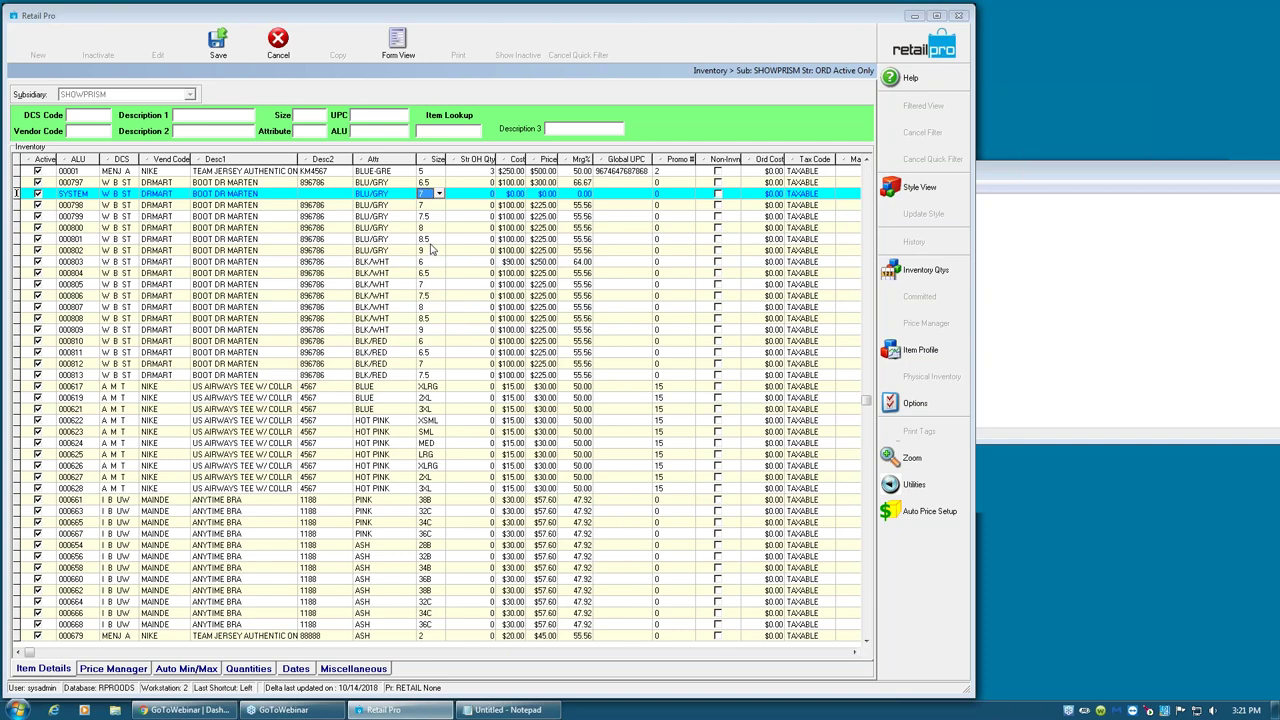
left_click(344, 194)
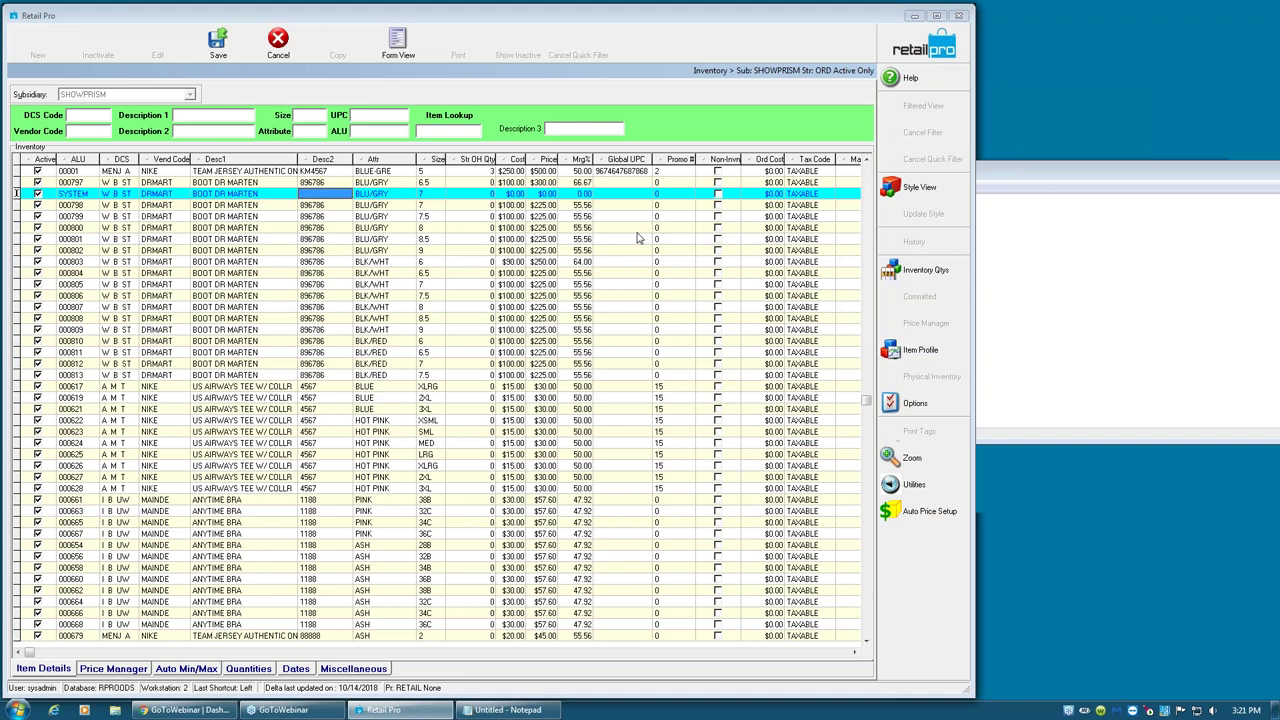
- Discard the unsaved Dr Marten boot row and open the NIKE TEAM JERSEY Style View
left_click(278, 40)
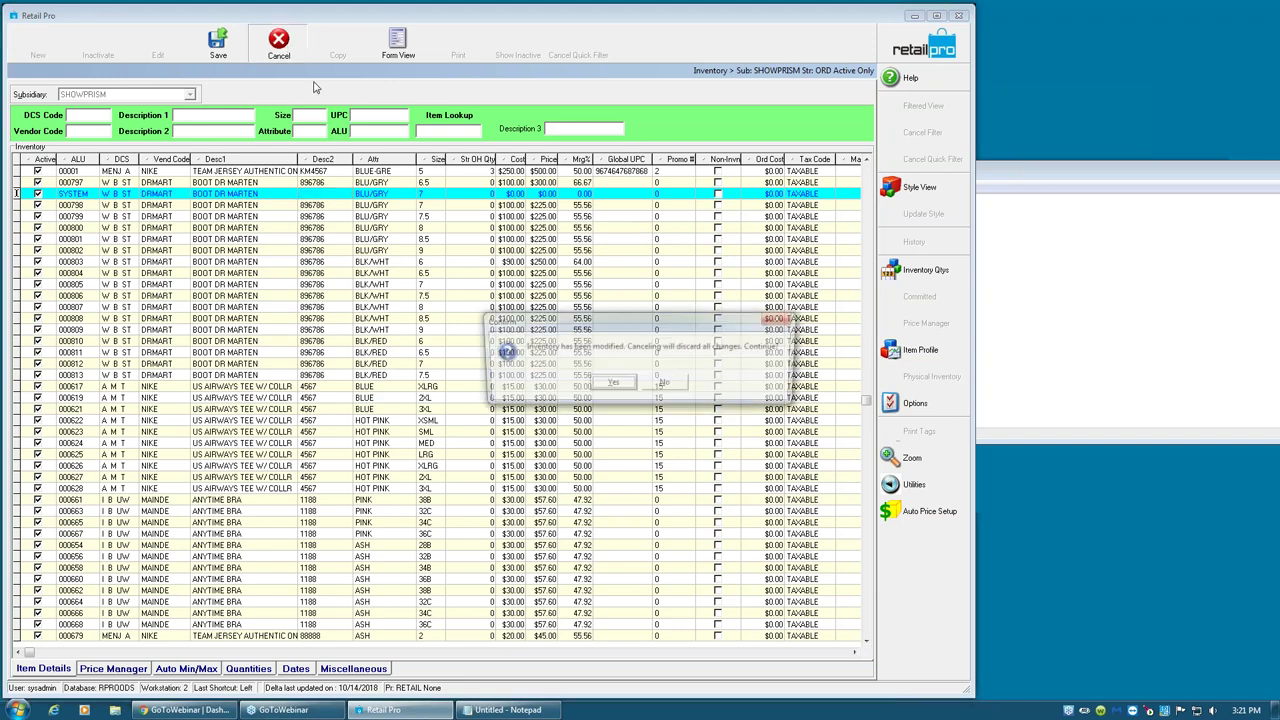
left_click(612, 385)
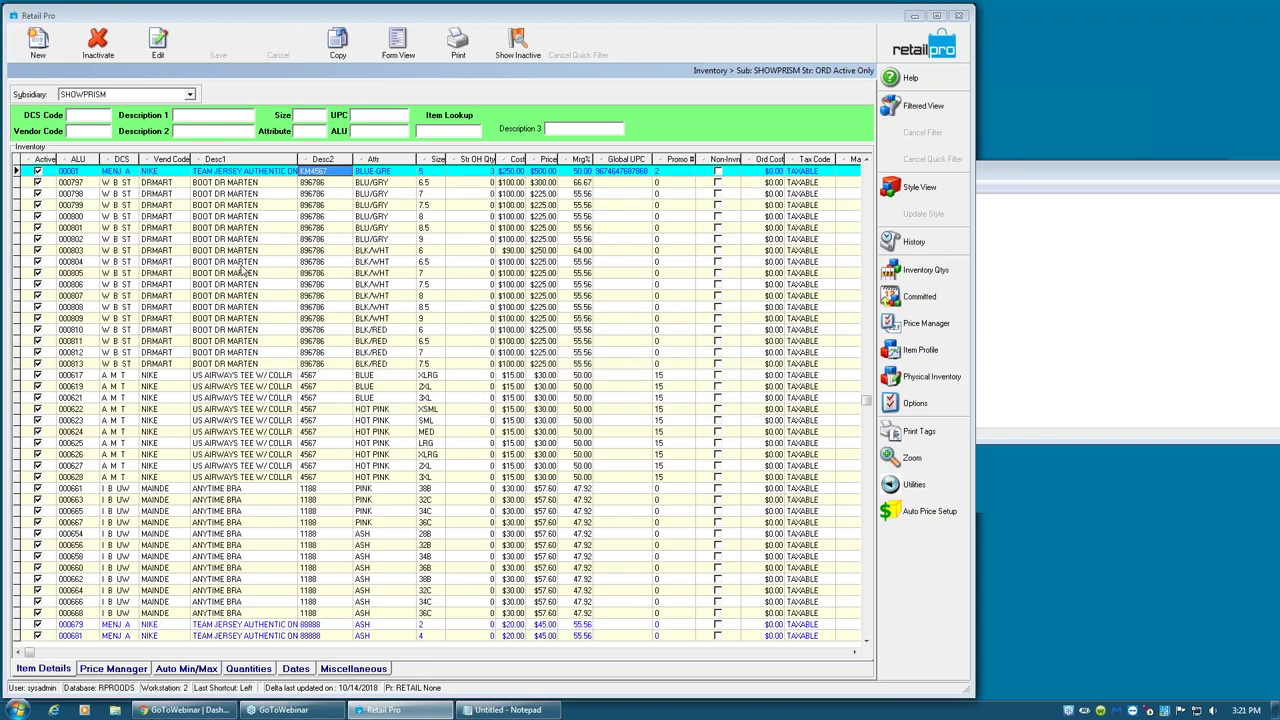
left_click(243, 264)
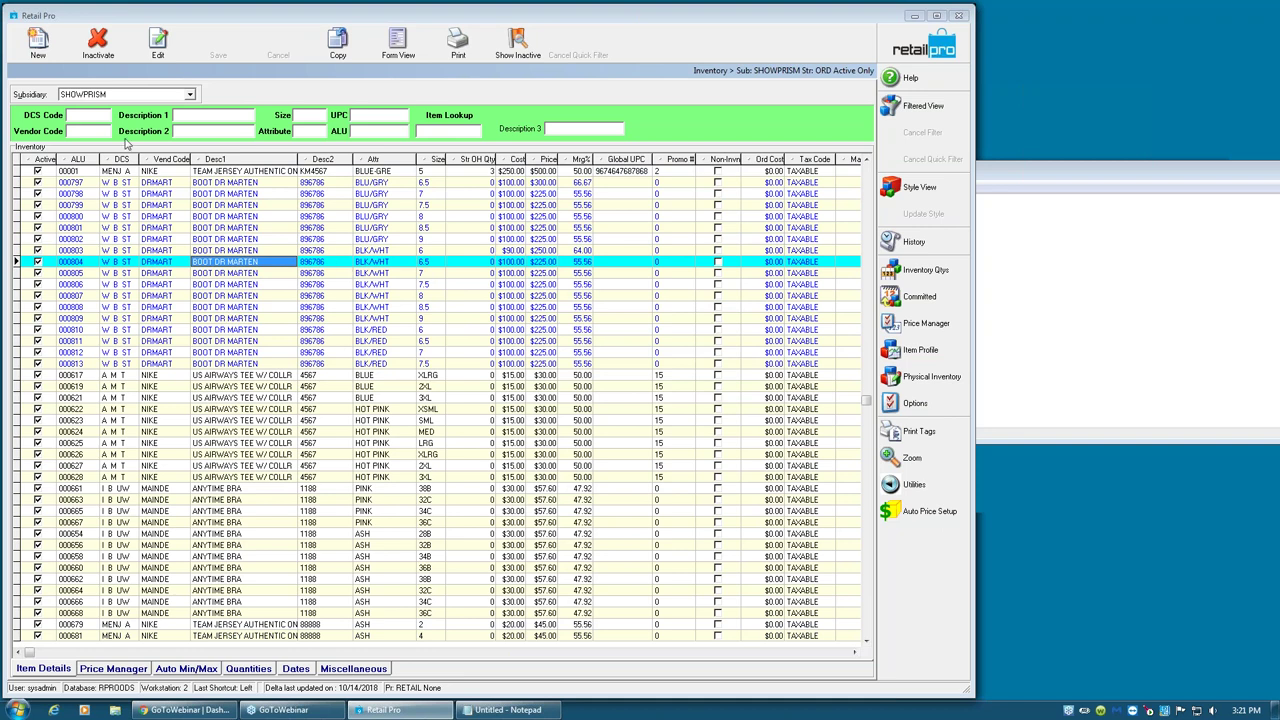
left_click(55, 45)
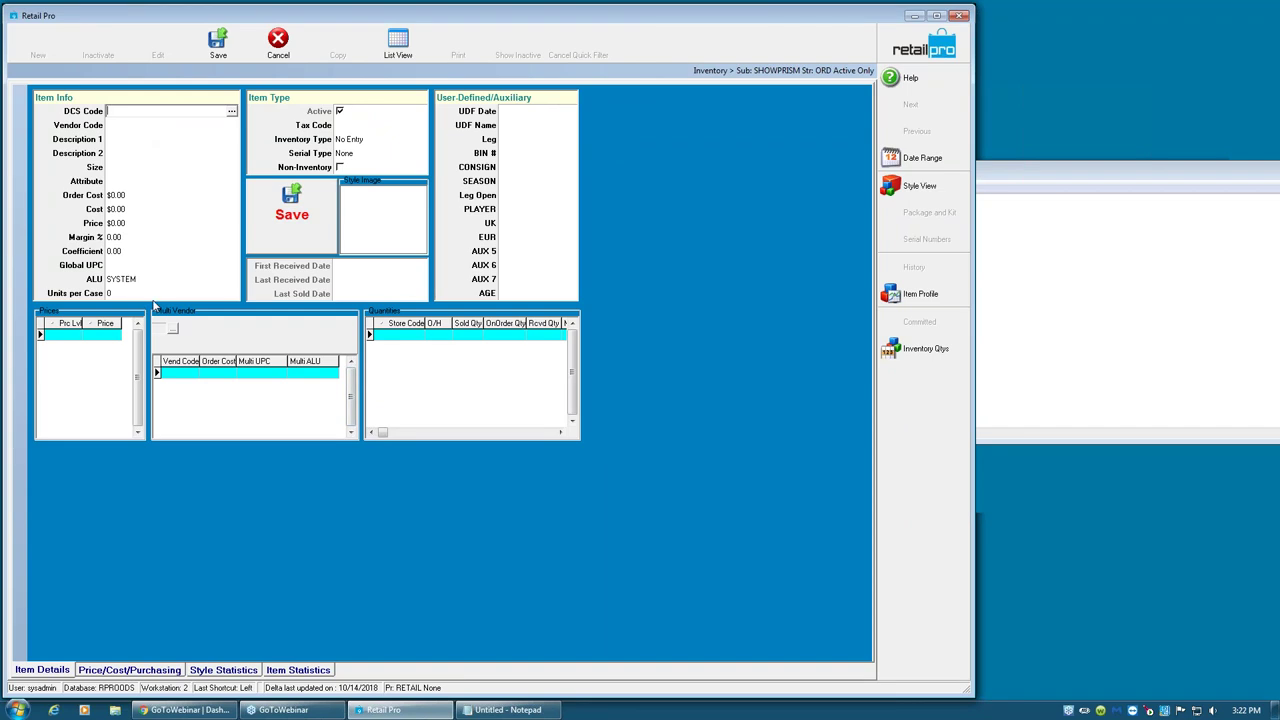
left_click(276, 46)
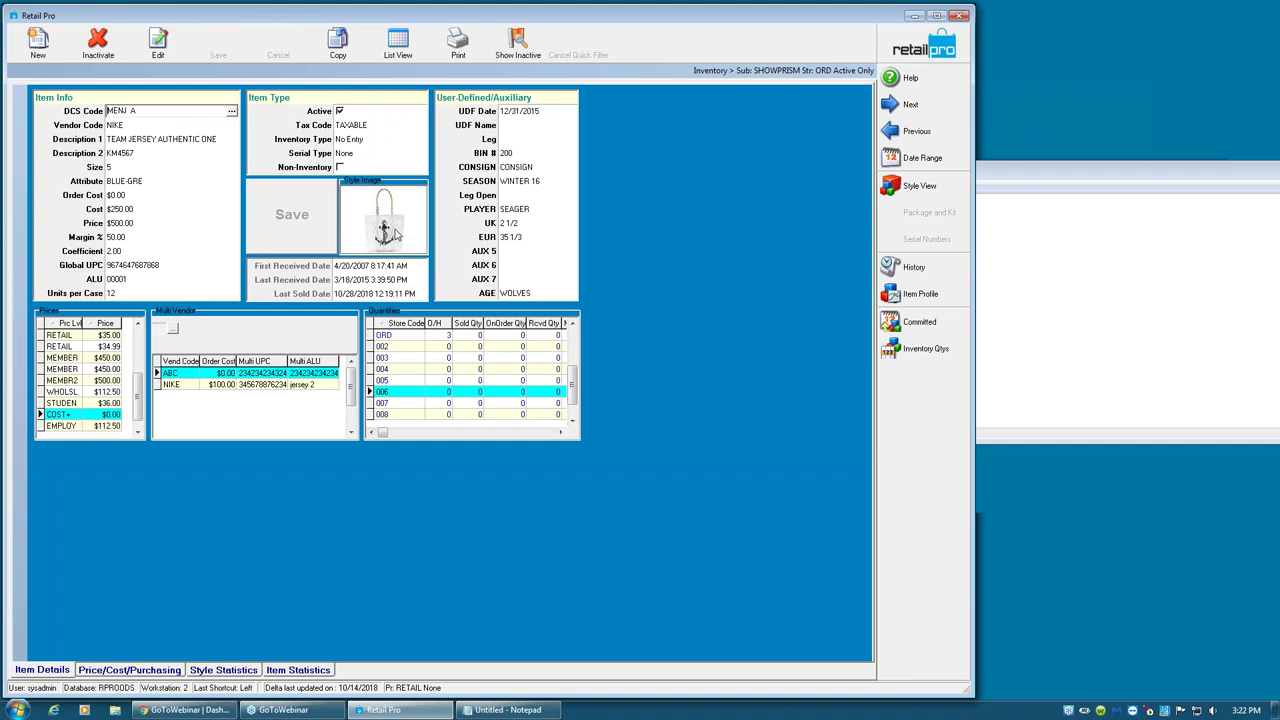
left_click(919, 187)
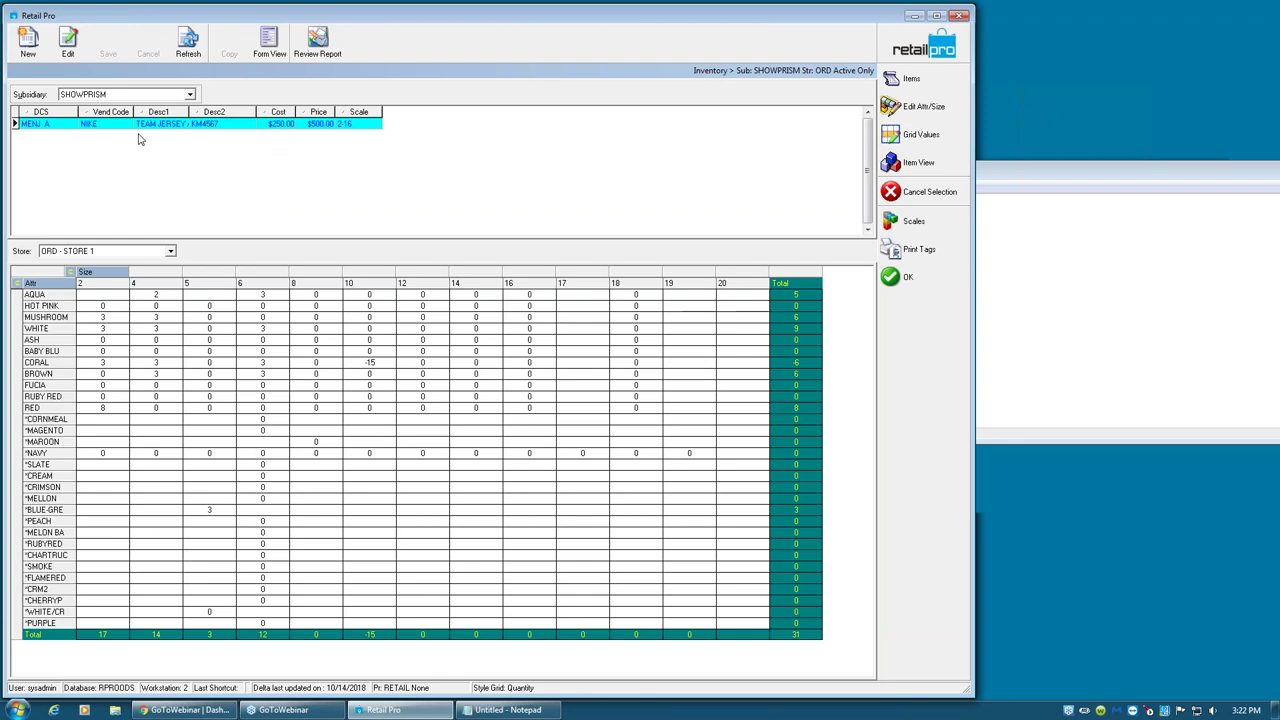
- Show the Team Jersey style details and inspect the HOT PINK, NAVY and MUSHROOM size quantities
left_click(266, 55)
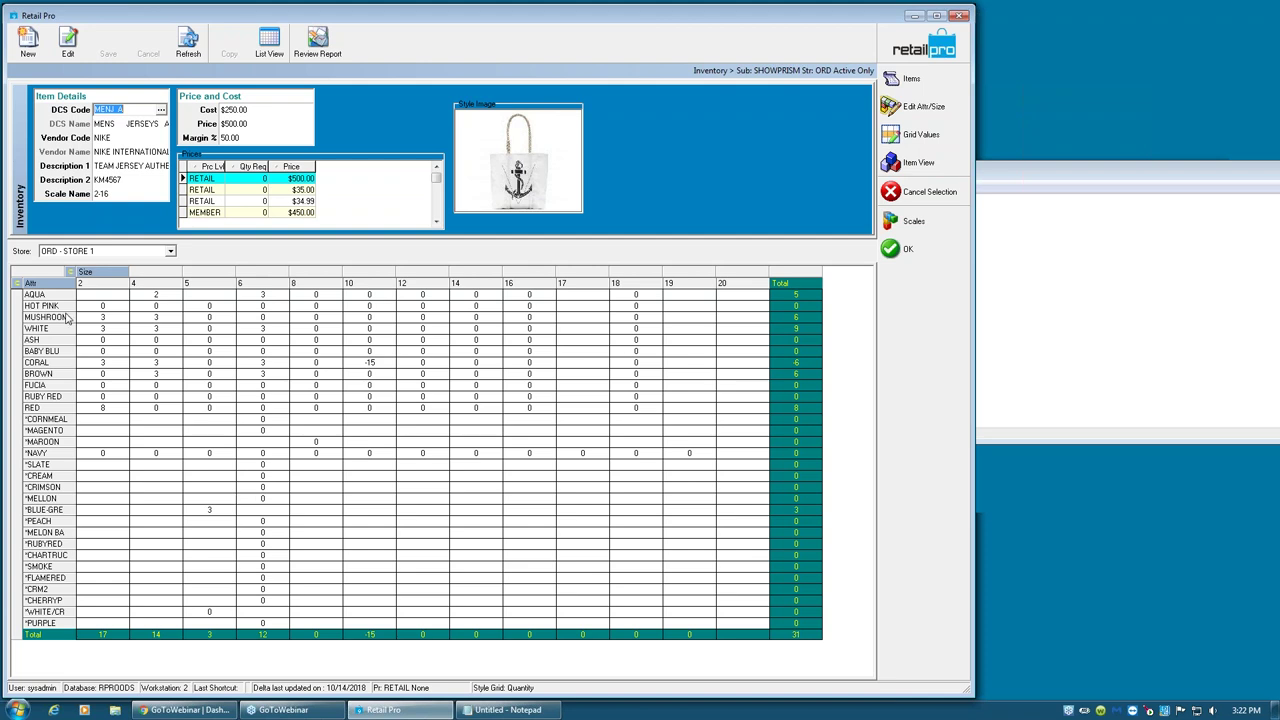
left_click(89, 309)
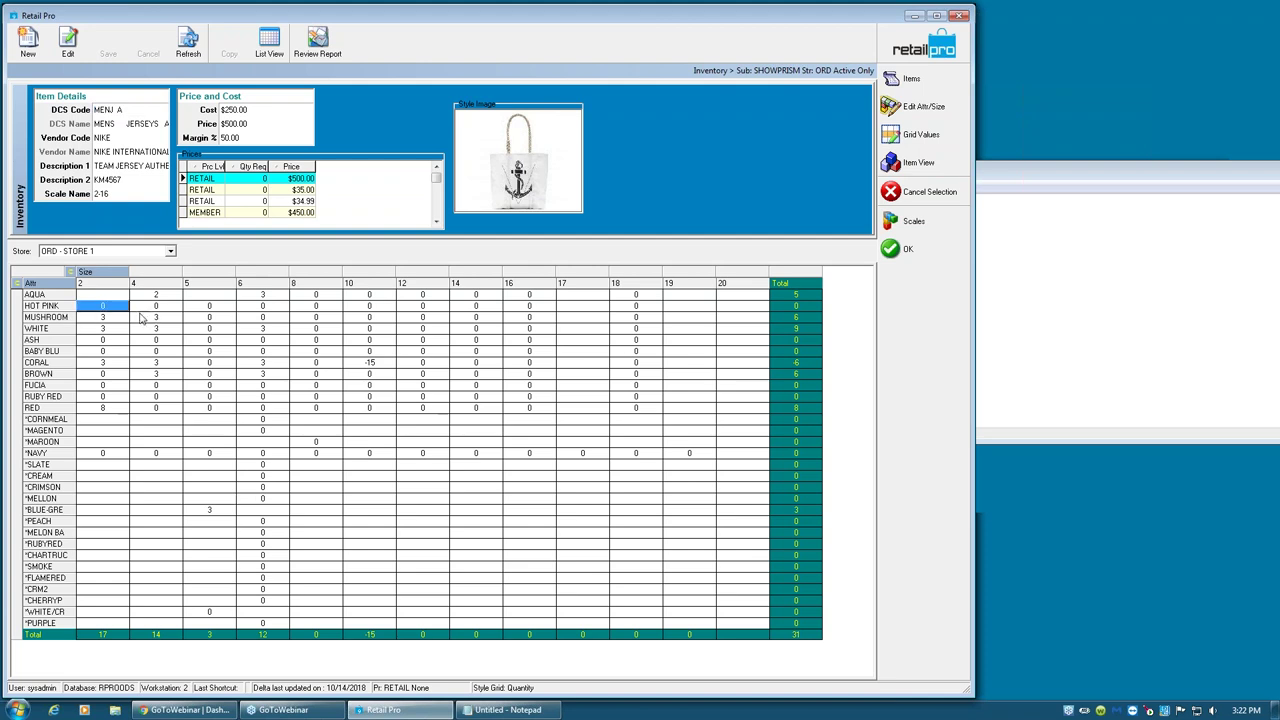
left_click(211, 309)
left_click(255, 309)
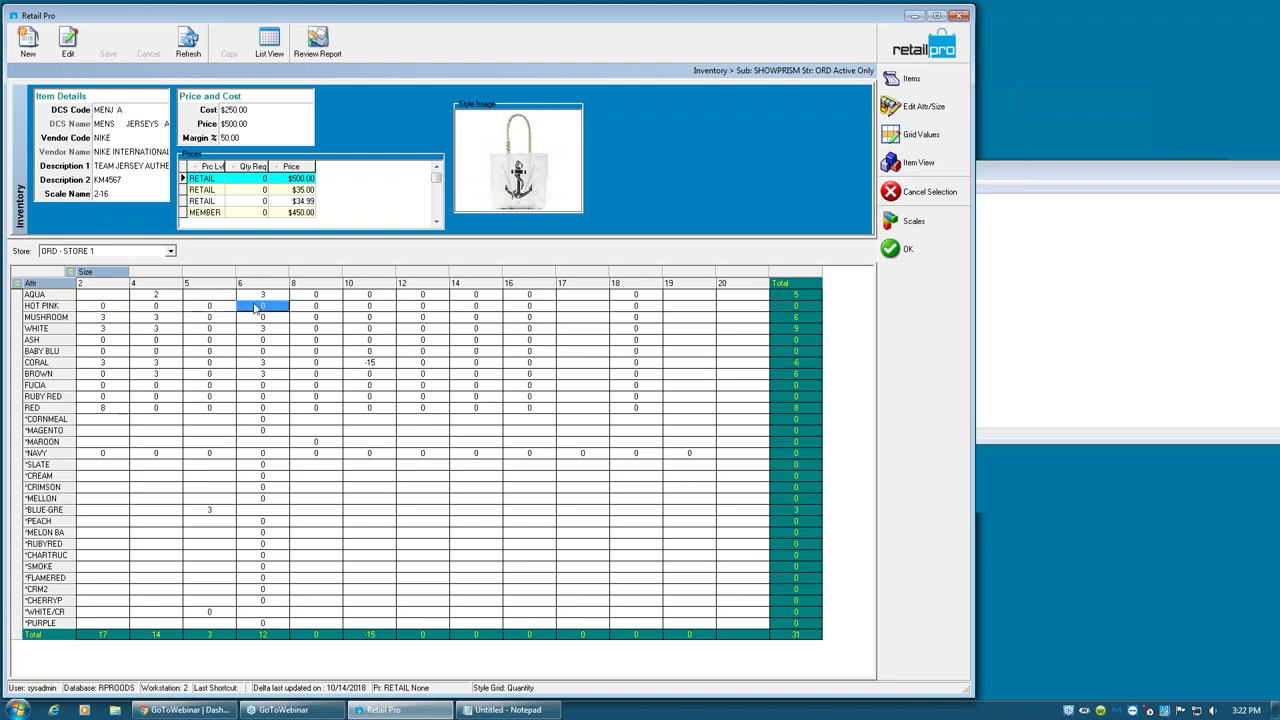
left_click(317, 309)
left_click(361, 309)
left_click(467, 310)
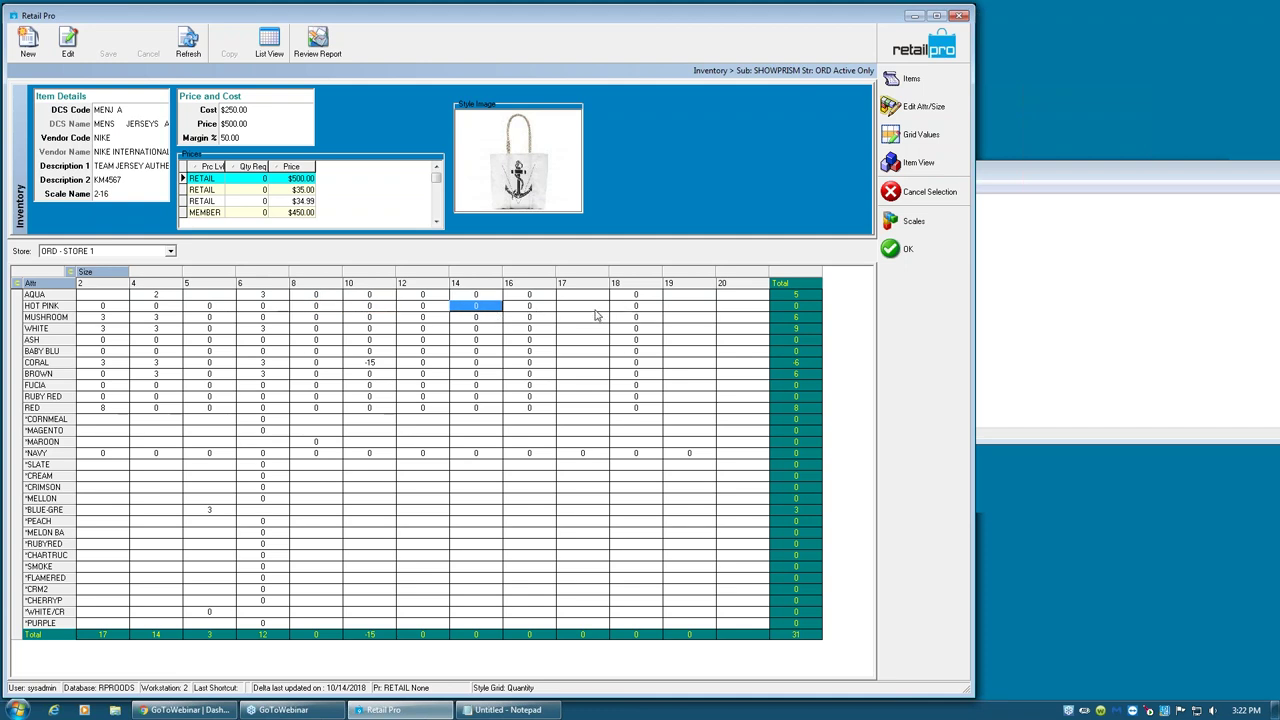
left_click(578, 310)
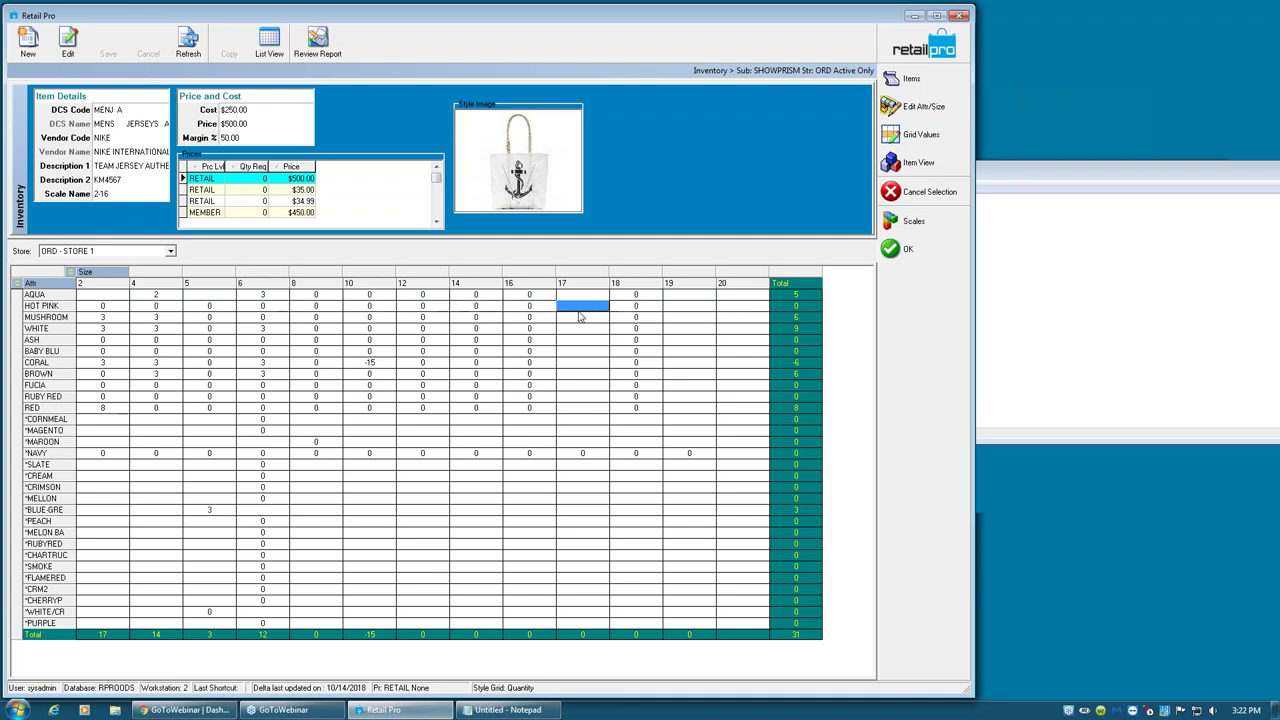
left_click(589, 455)
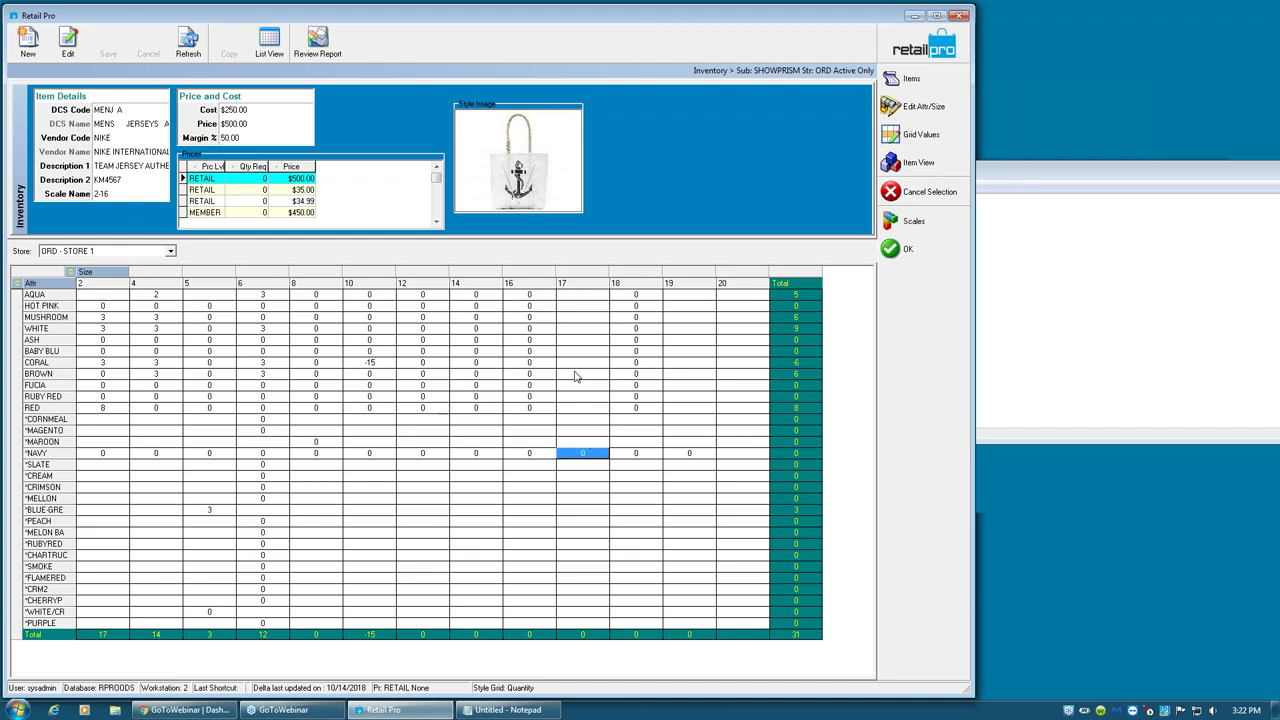
left_click(91, 319)
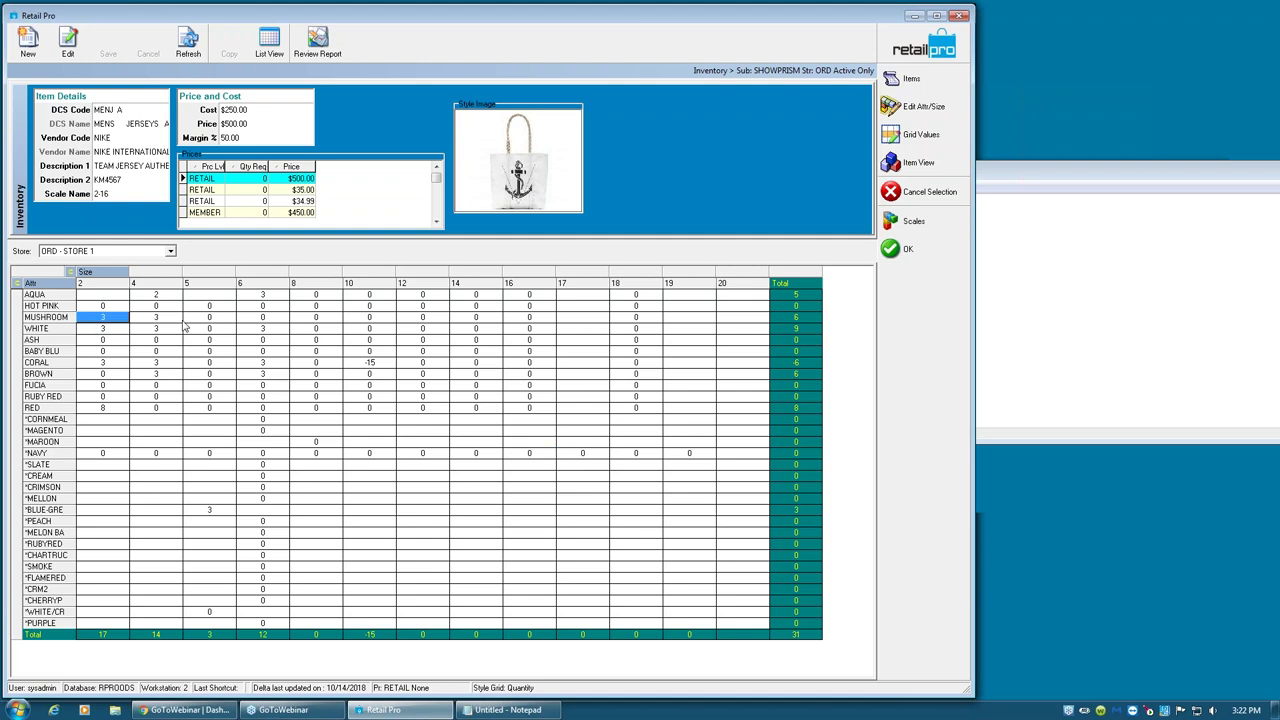
left_click(566, 321)
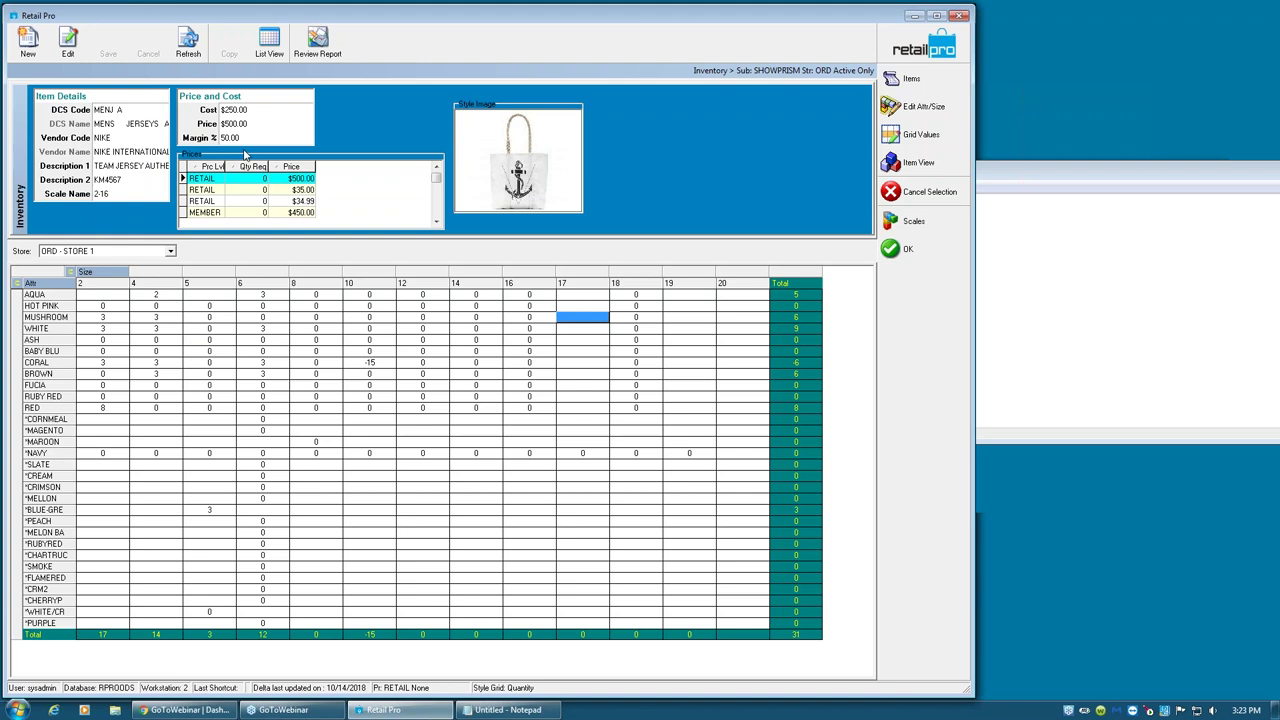
- Change the Team Jersey style price from $500 to $450 and save it
left_click(232, 110)
left_click(239, 124)
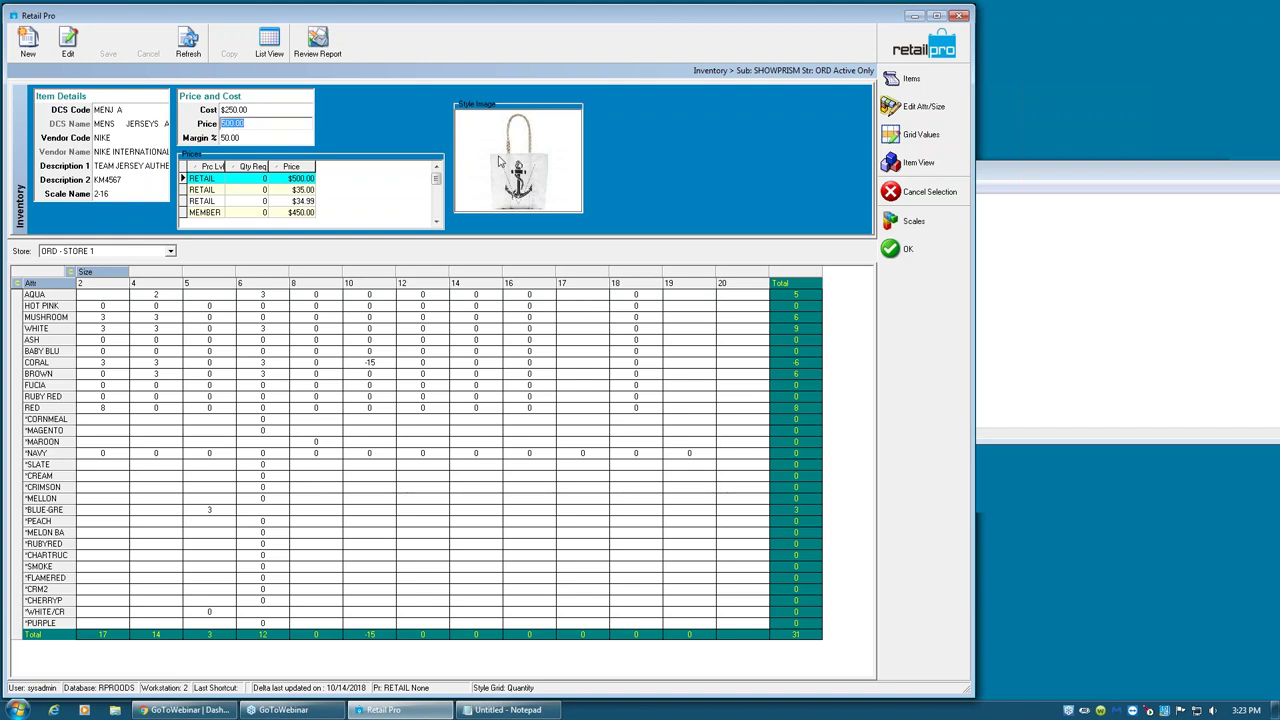
type("450")
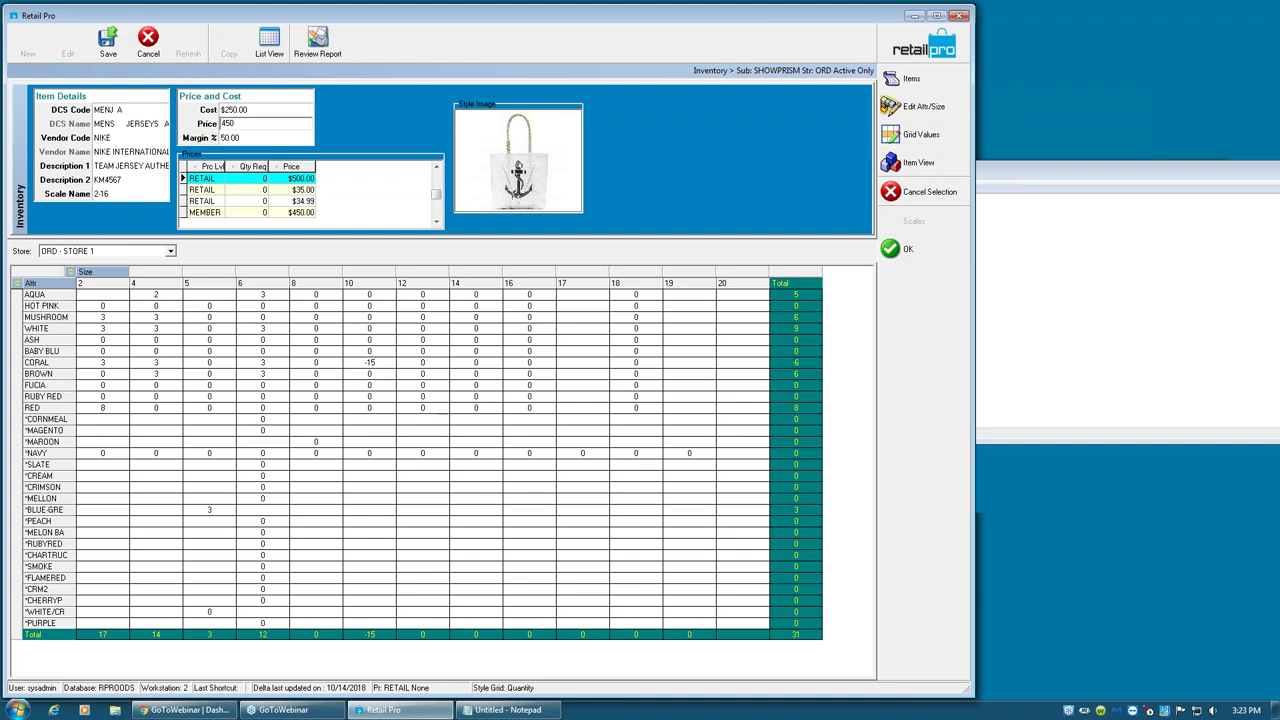
left_click(106, 42)
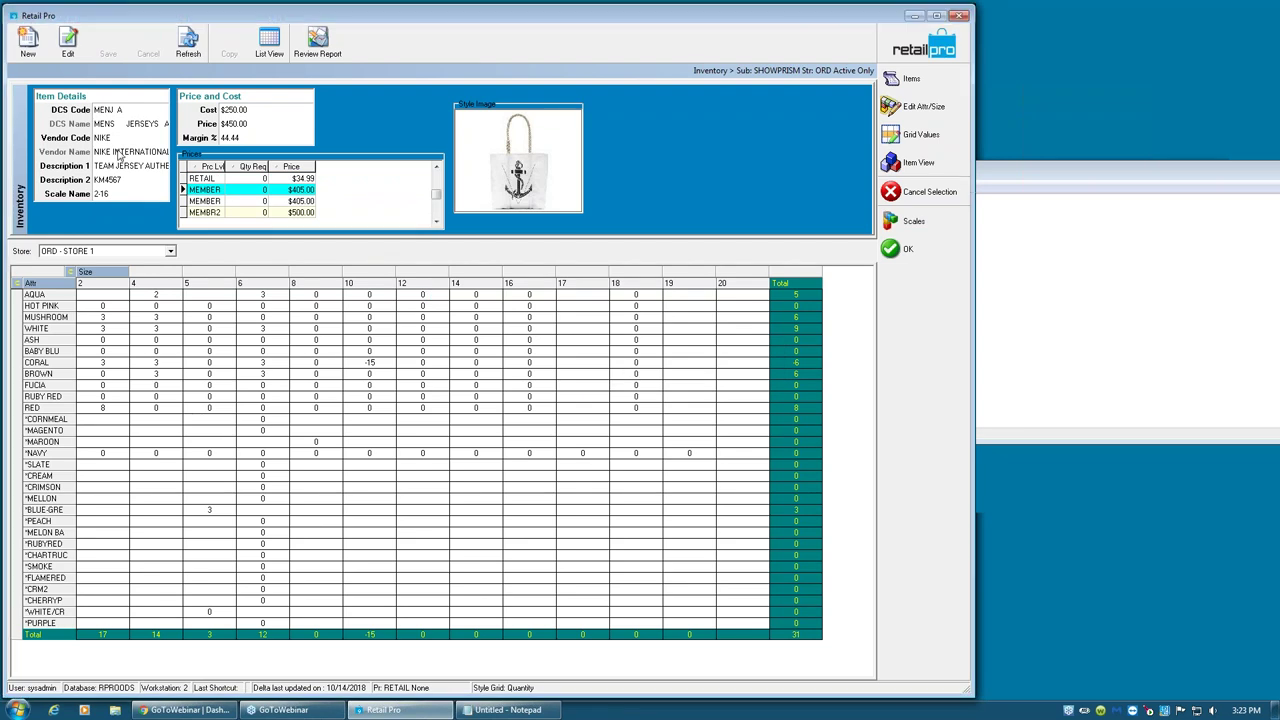
- Return from the style to Item View and the inventory list
left_click(120, 180)
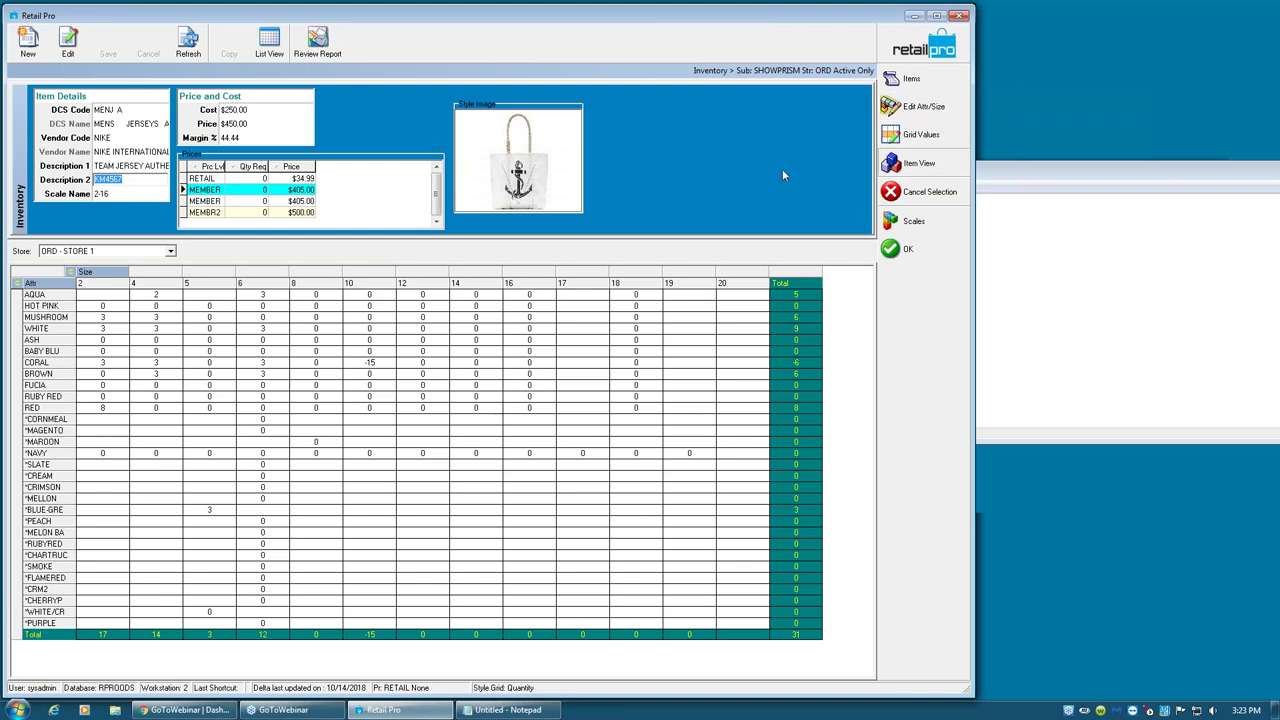
key("Escape")
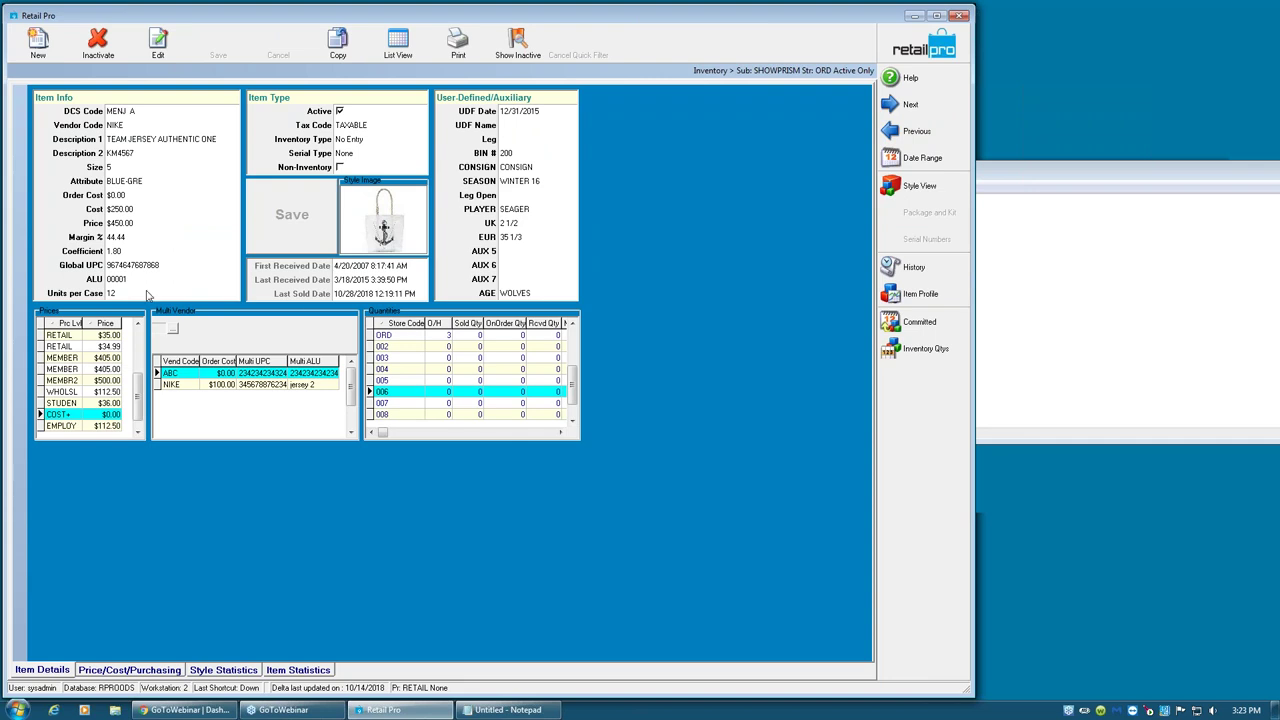
double_click(118, 226)
left_click(403, 48)
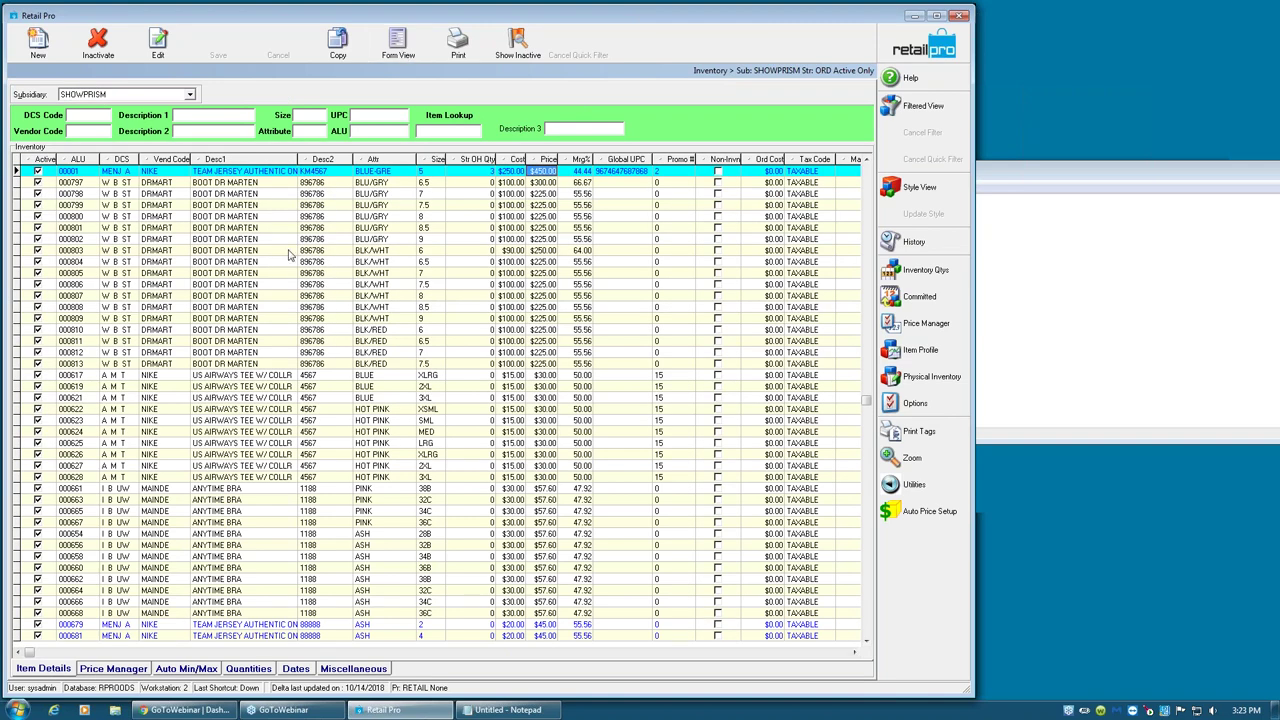
- Filter the item list by Description 2 KM4567, pasting the copied style code
left_click(324, 172)
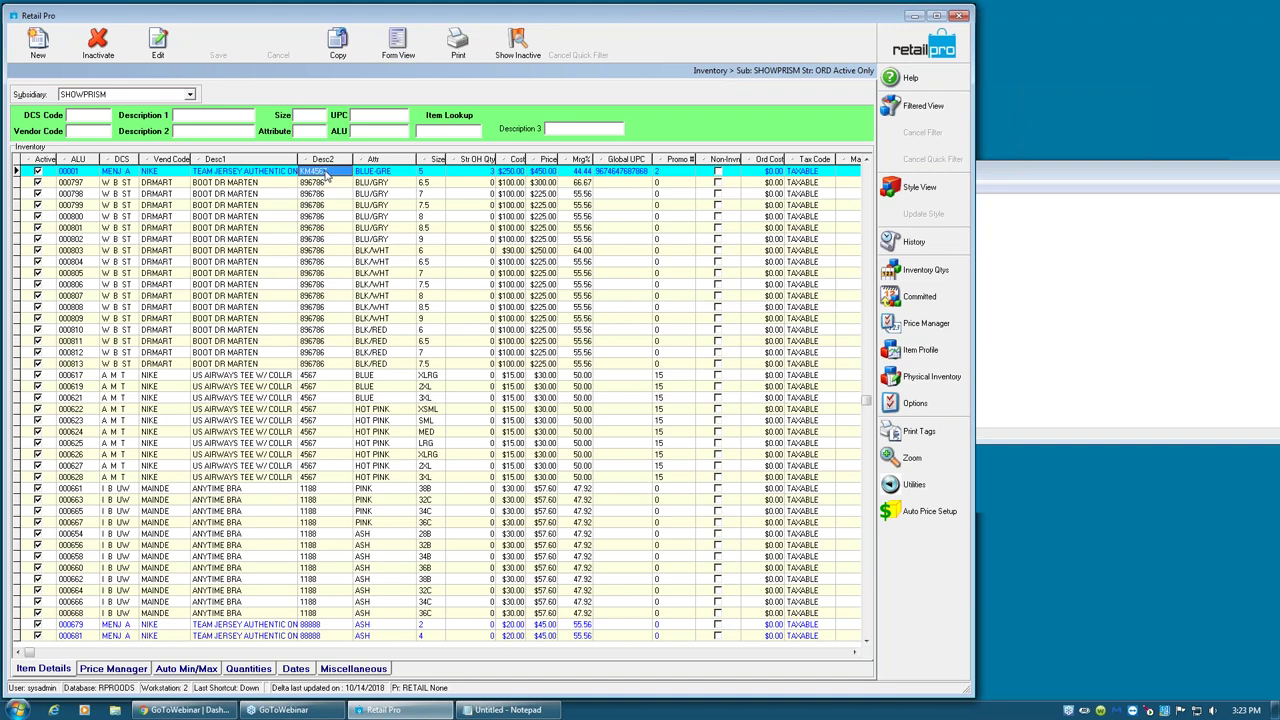
right_click(322, 170)
left_click(352, 215)
left_click(214, 130)
right_click(214, 130)
left_click(195, 130)
key("ctrl+v")
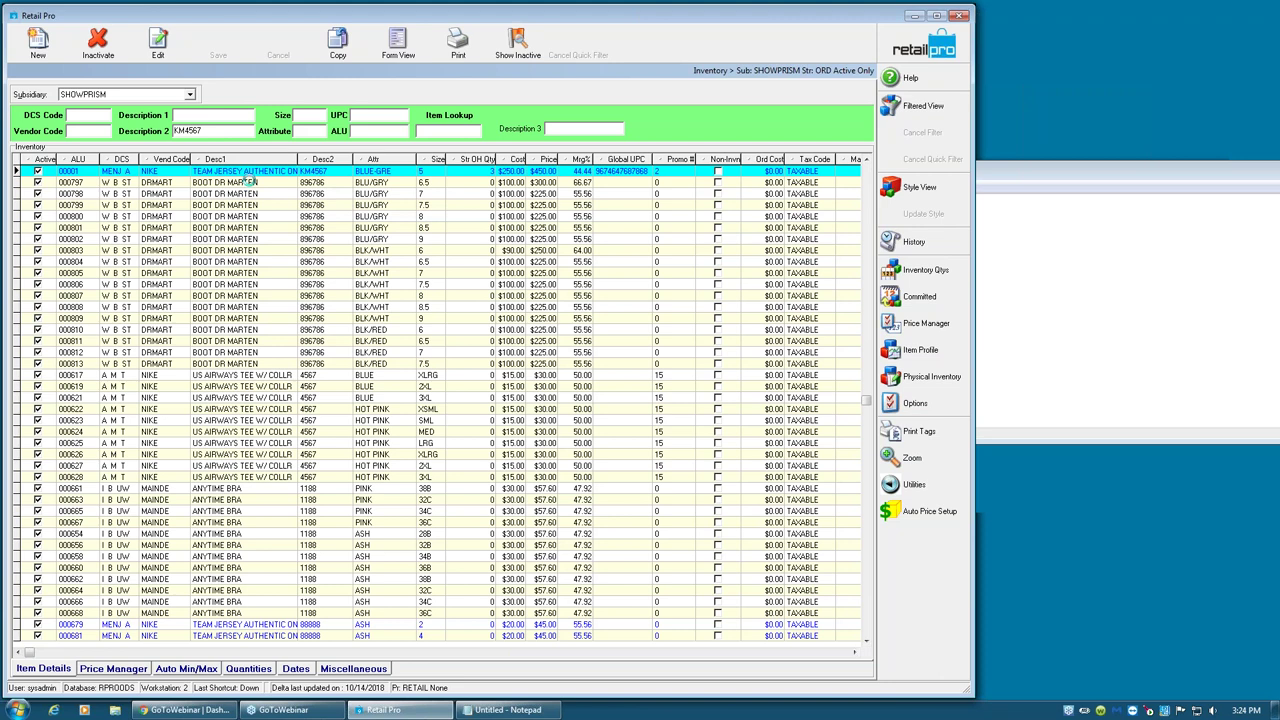
key("Return")
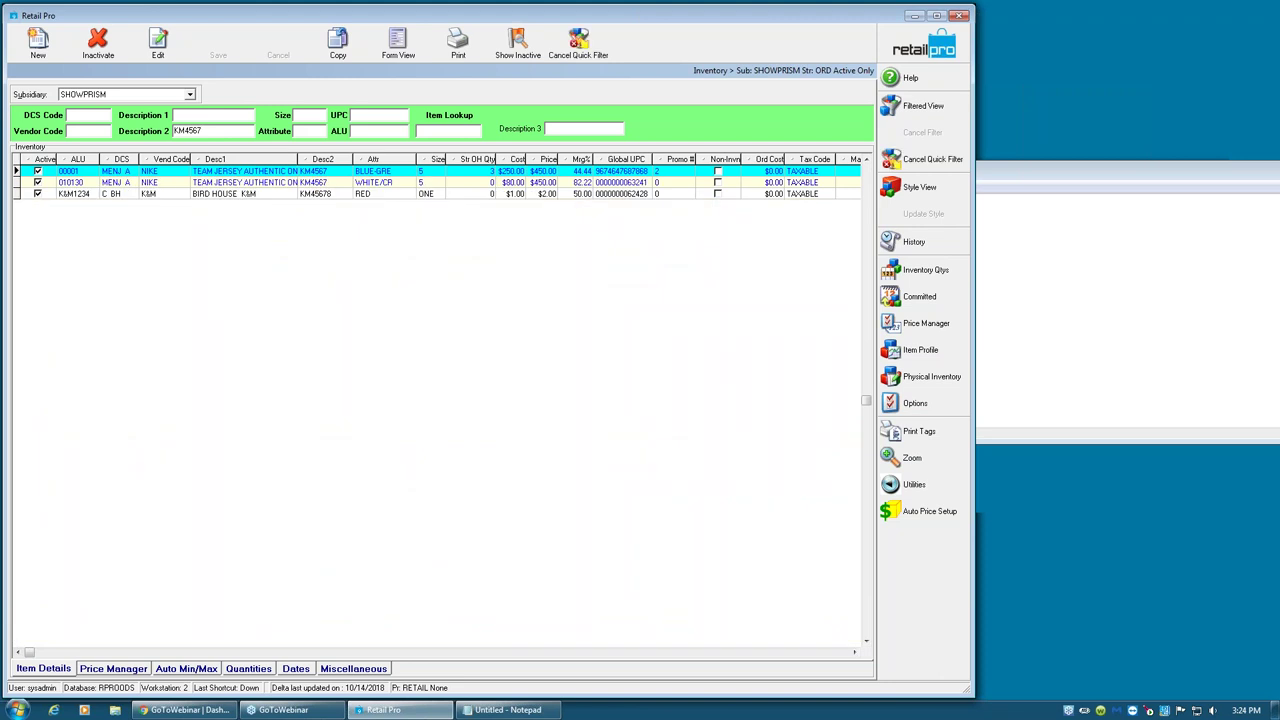
- Check that both Team Jersey items now show the $450 price
left_click(546, 183)
left_click(546, 172)
left_click(546, 183)
left_click(546, 172)
left_click(546, 183)
left_click(548, 172)
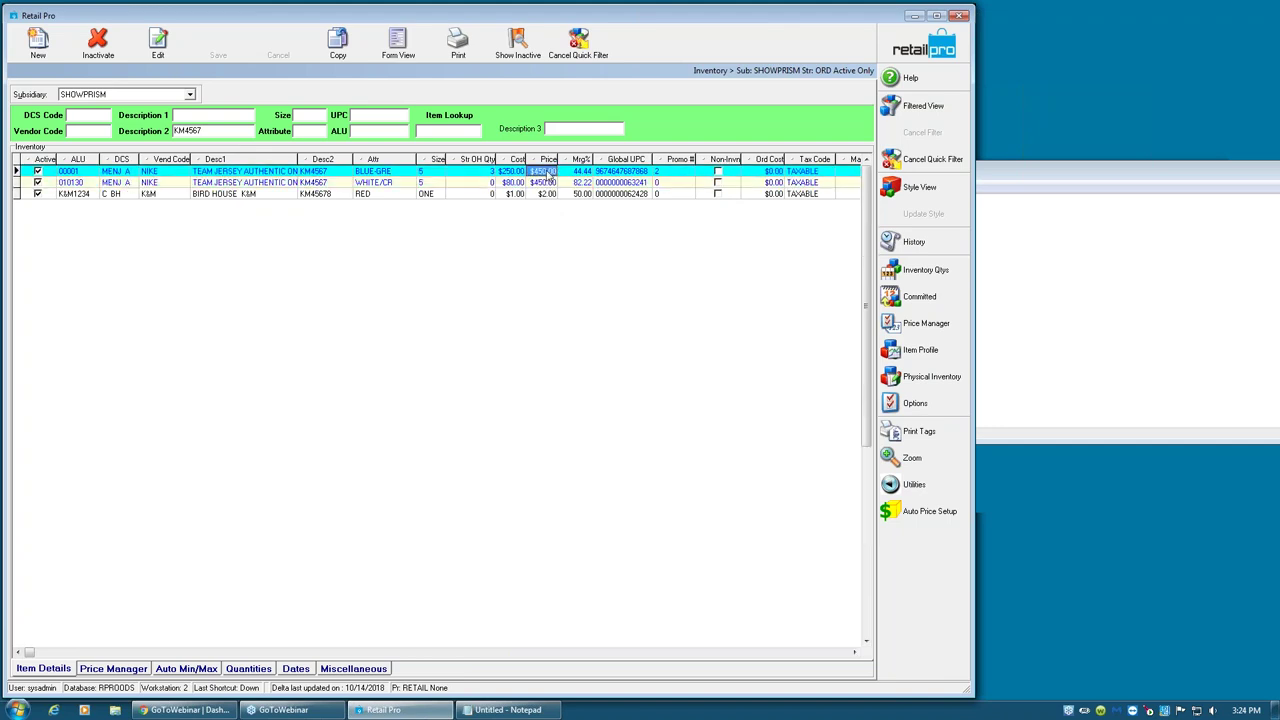
left_click(548, 184)
- Toggle Hide Inactive, then cancel the KM4567 quick filter to list all items
left_click(522, 55)
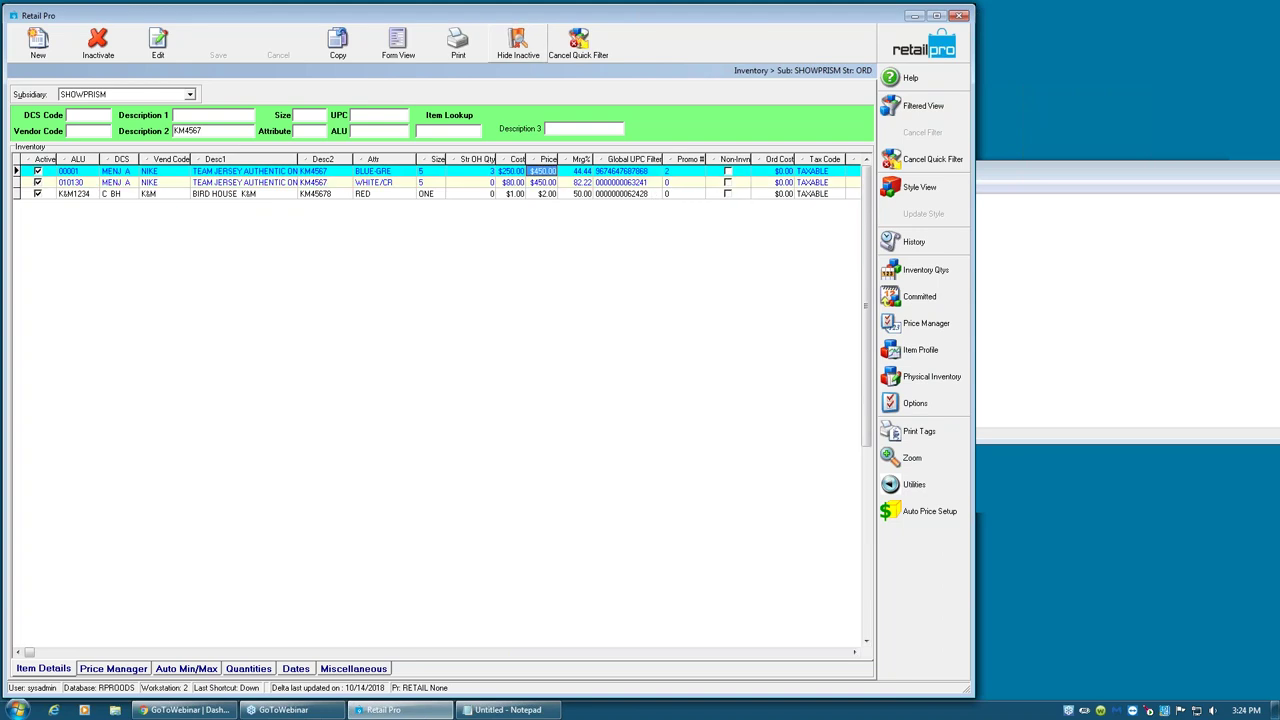
left_click(522, 55)
left_click(530, 55)
left_click(385, 183)
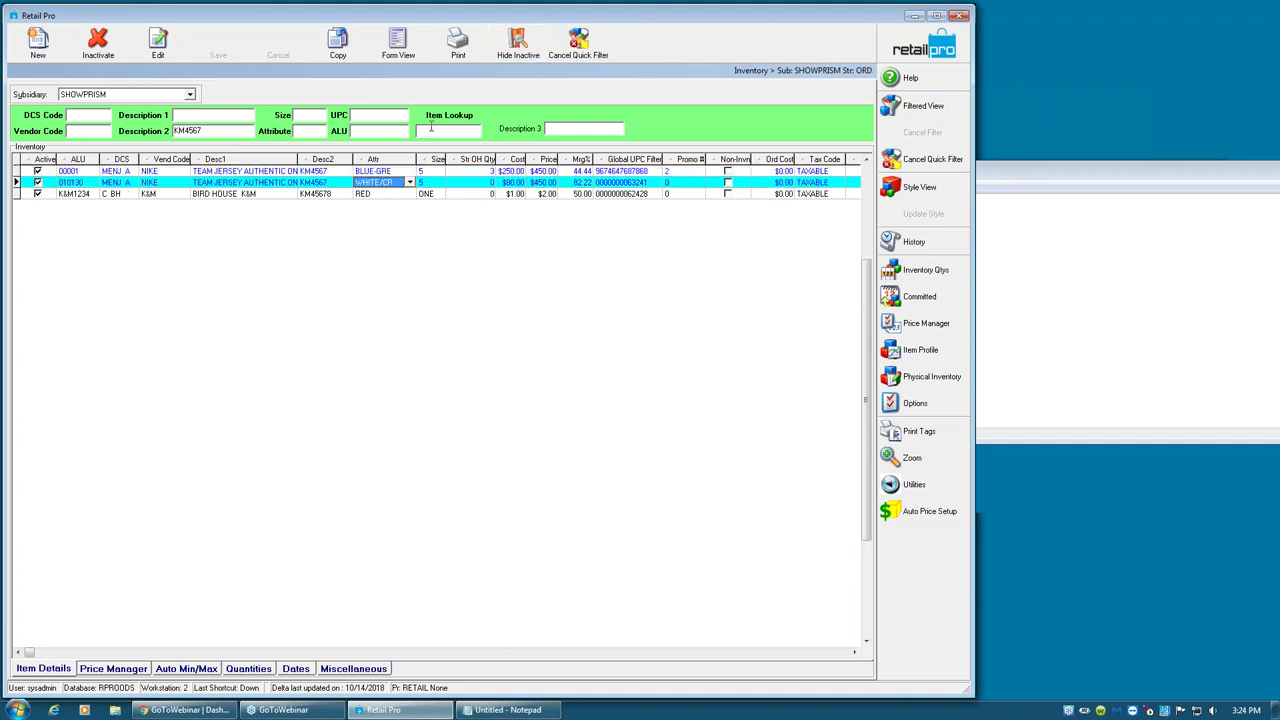
left_click(916, 165)
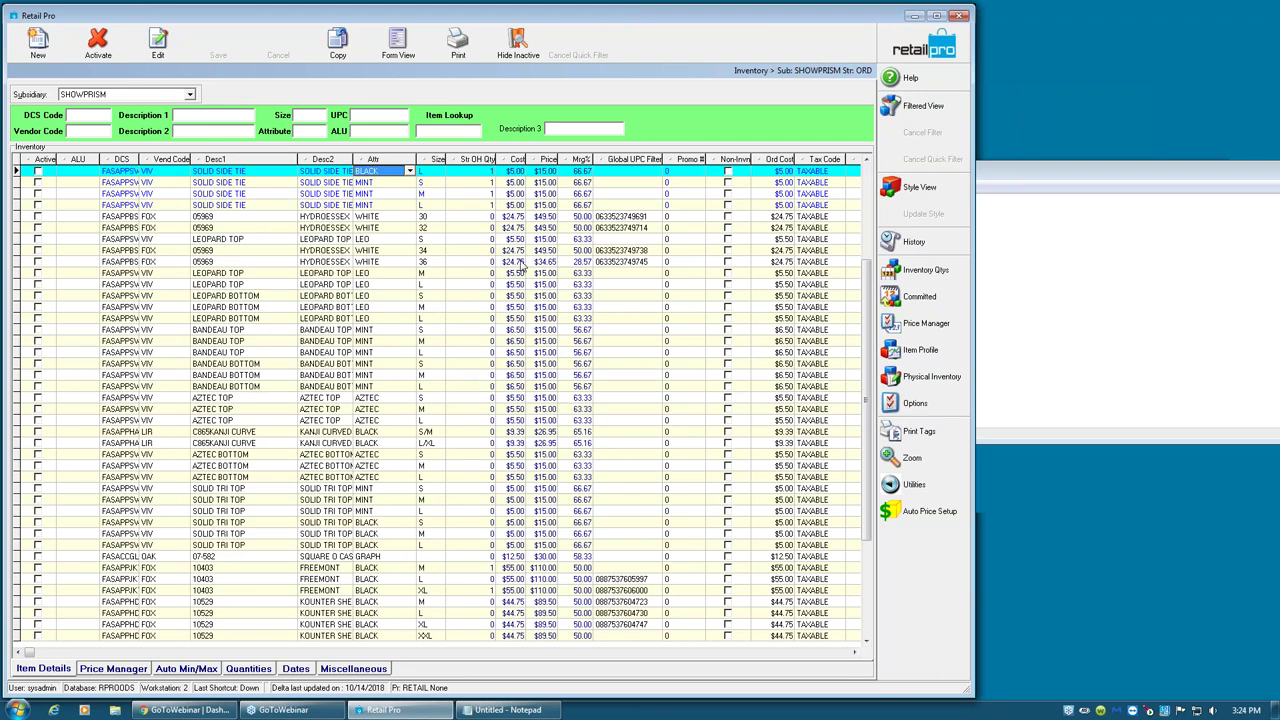
- Switch to Style View and start a new blank style record
left_click(920, 189)
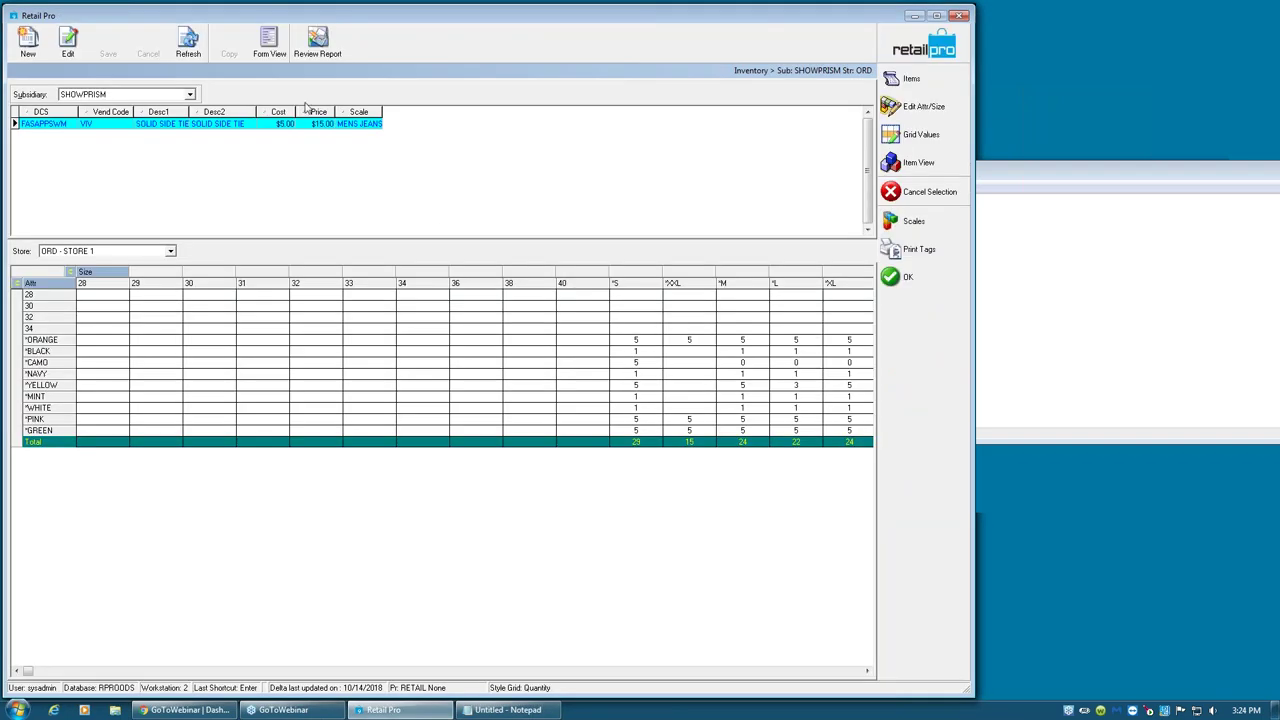
left_click(30, 45)
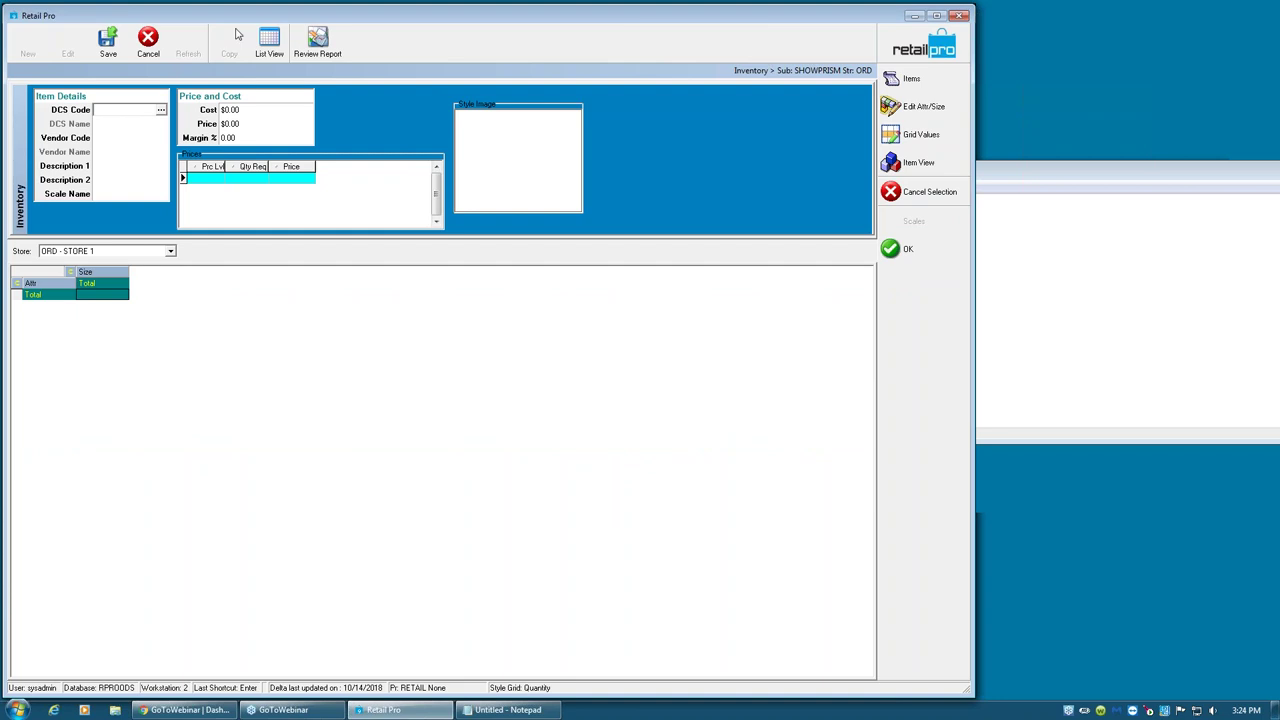
- Set the new style's DCS code to MENJ S, MENS JACKET SKI
left_click(161, 110)
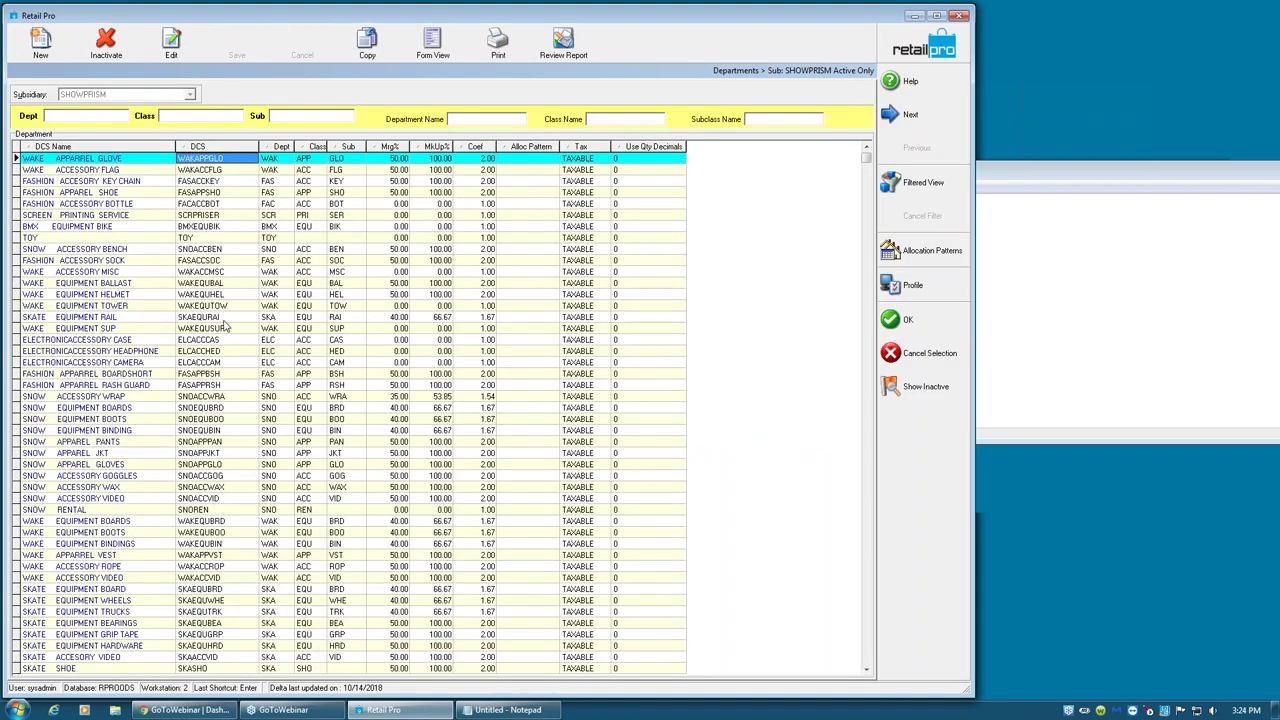
left_click(197, 148)
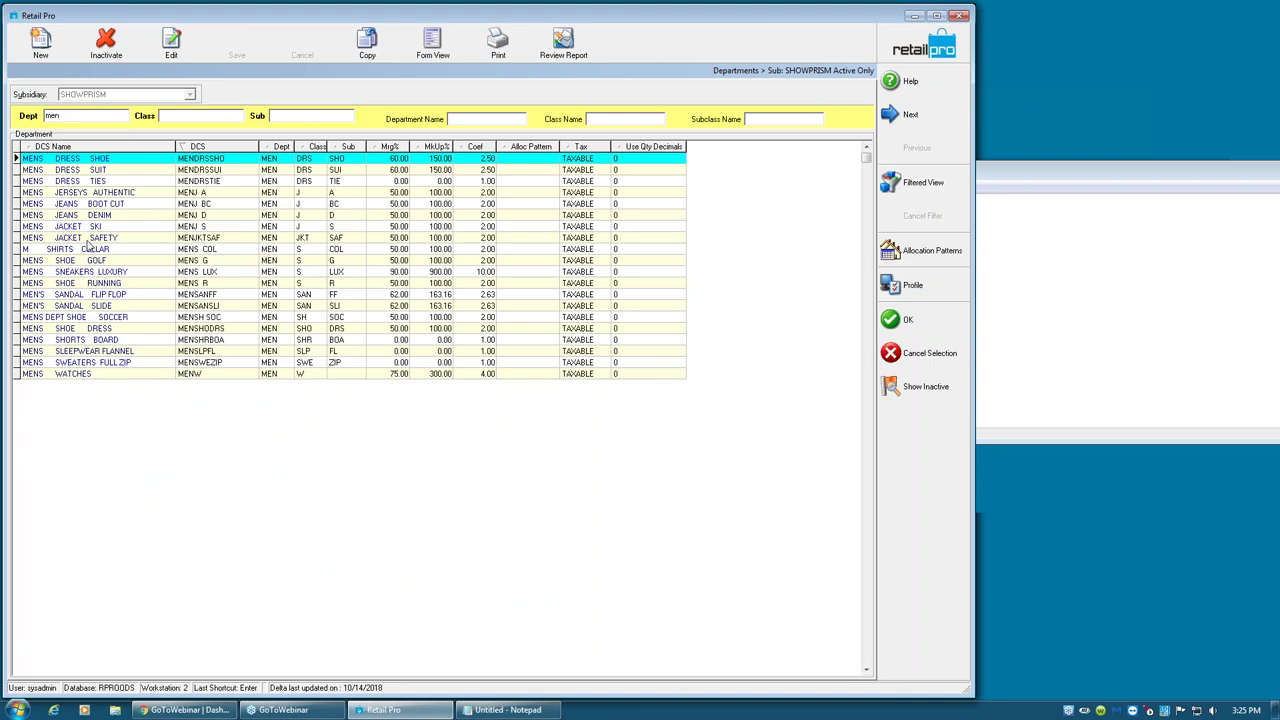
left_click(90, 237)
left_click(897, 325)
- Enter NIKE as the style's vendor code
left_click(102, 138)
left_click(163, 140)
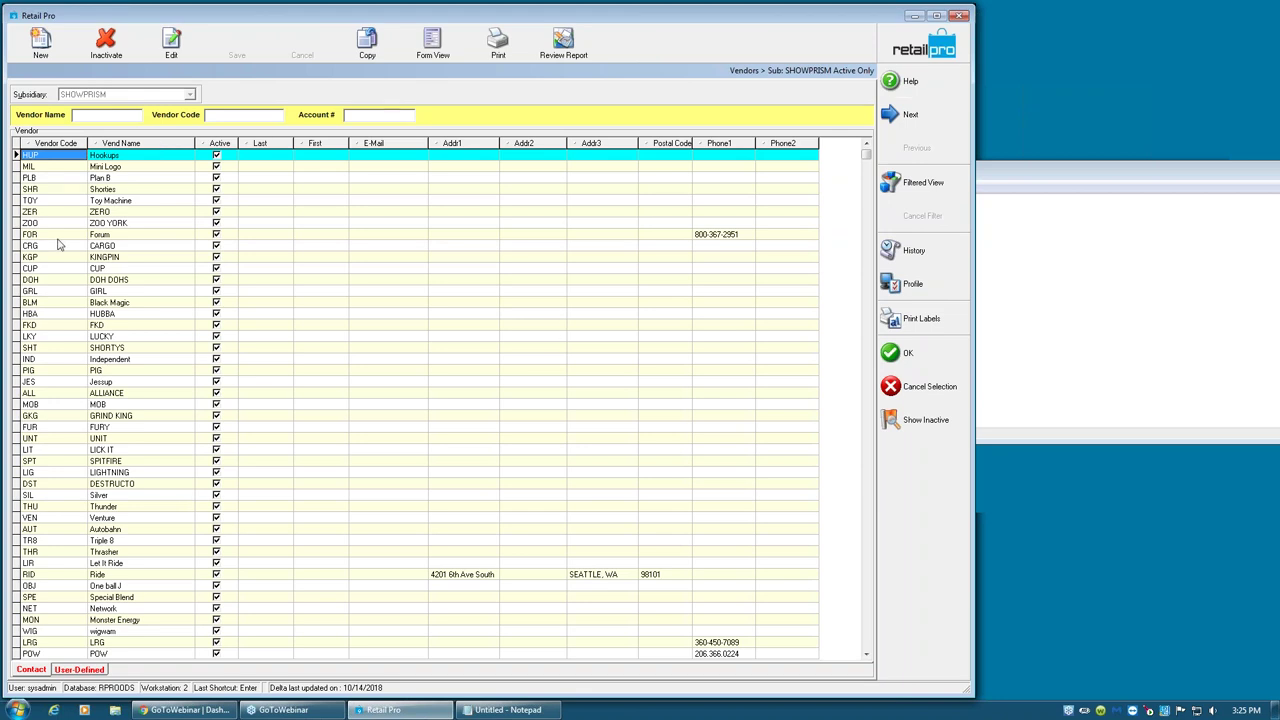
left_click(890, 386)
type("NIKE")
key("Tab")
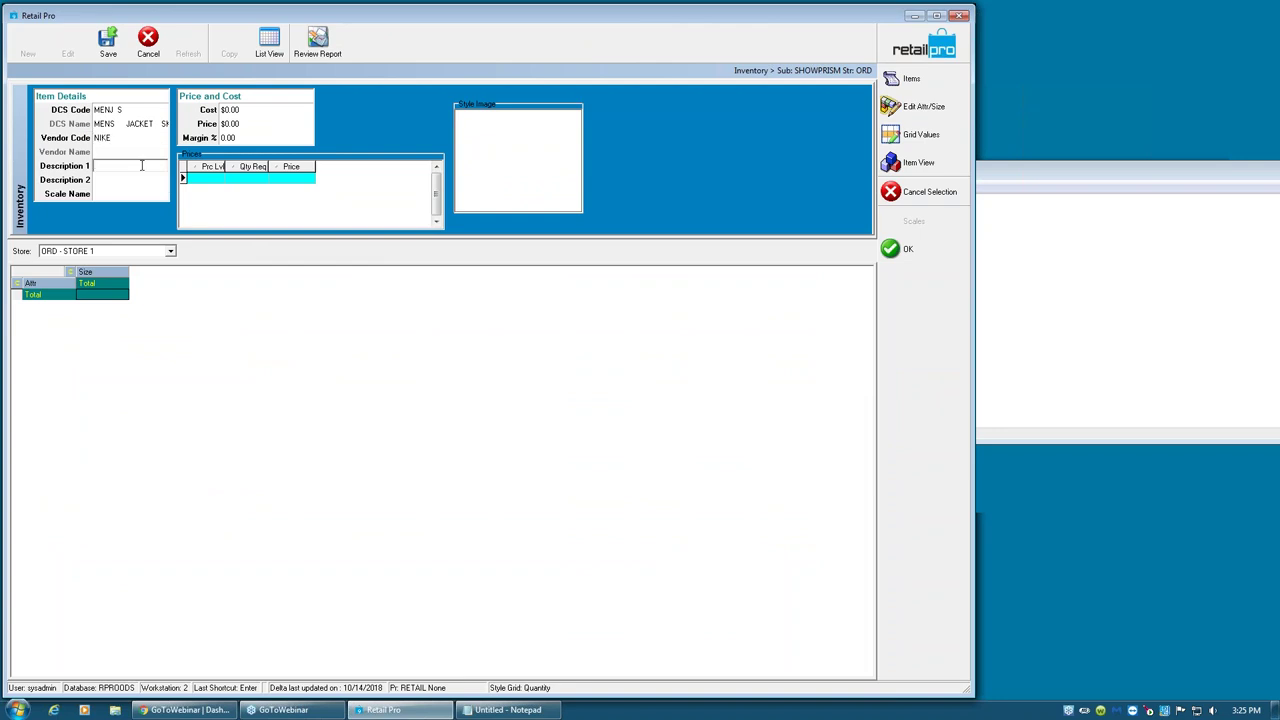
- Enter JACKET as Description 1 and KM789465 as Description 2
type("Jacket")
key("Tab")
type("K")
key("Tab")
- Pick the JACKT XS-XL size scale from the scale list
left_click(161, 195)
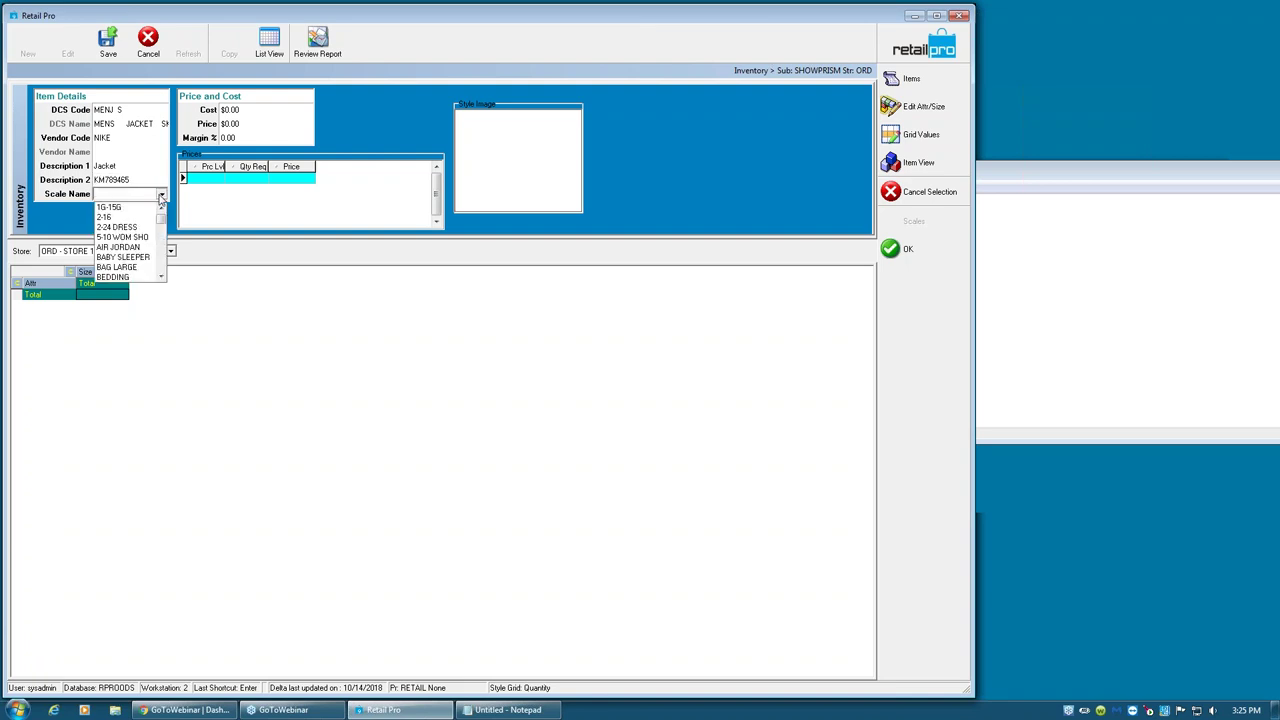
left_click(163, 254)
left_click(163, 268)
left_click(163, 270)
left_click(163, 270)
left_click(163, 270)
scroll(163, 238, "up", 1)
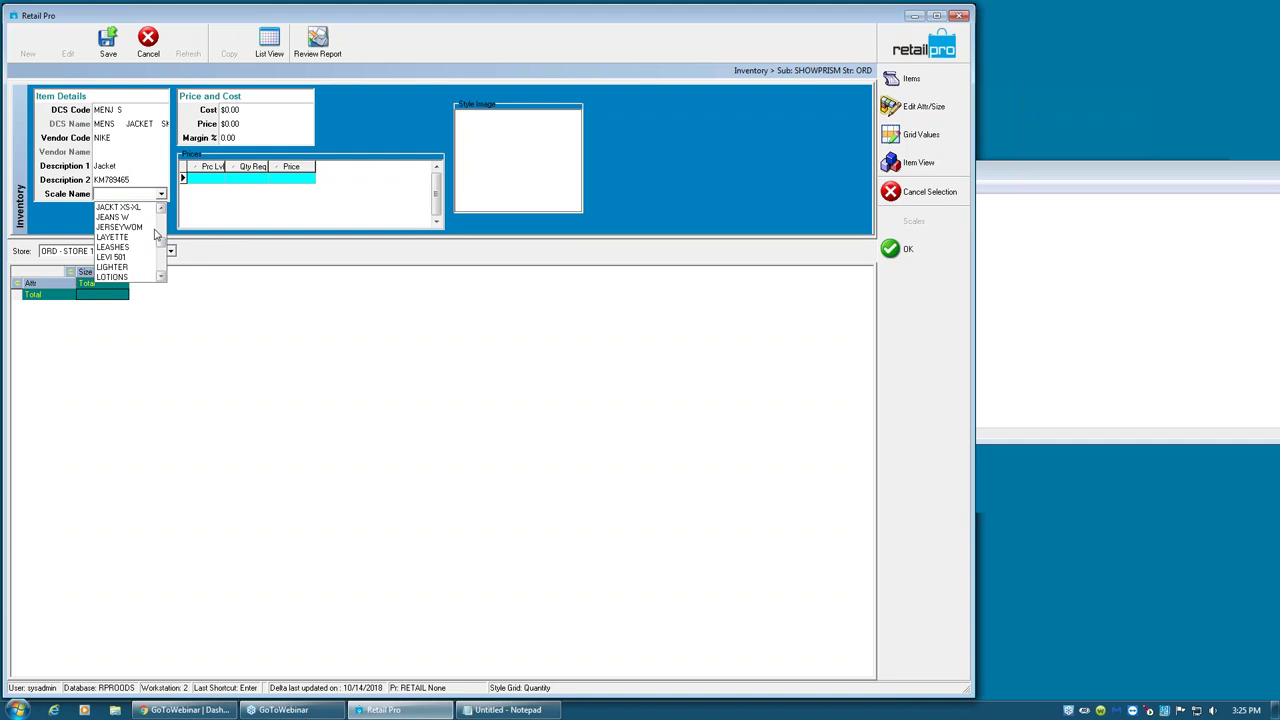
left_click(127, 206)
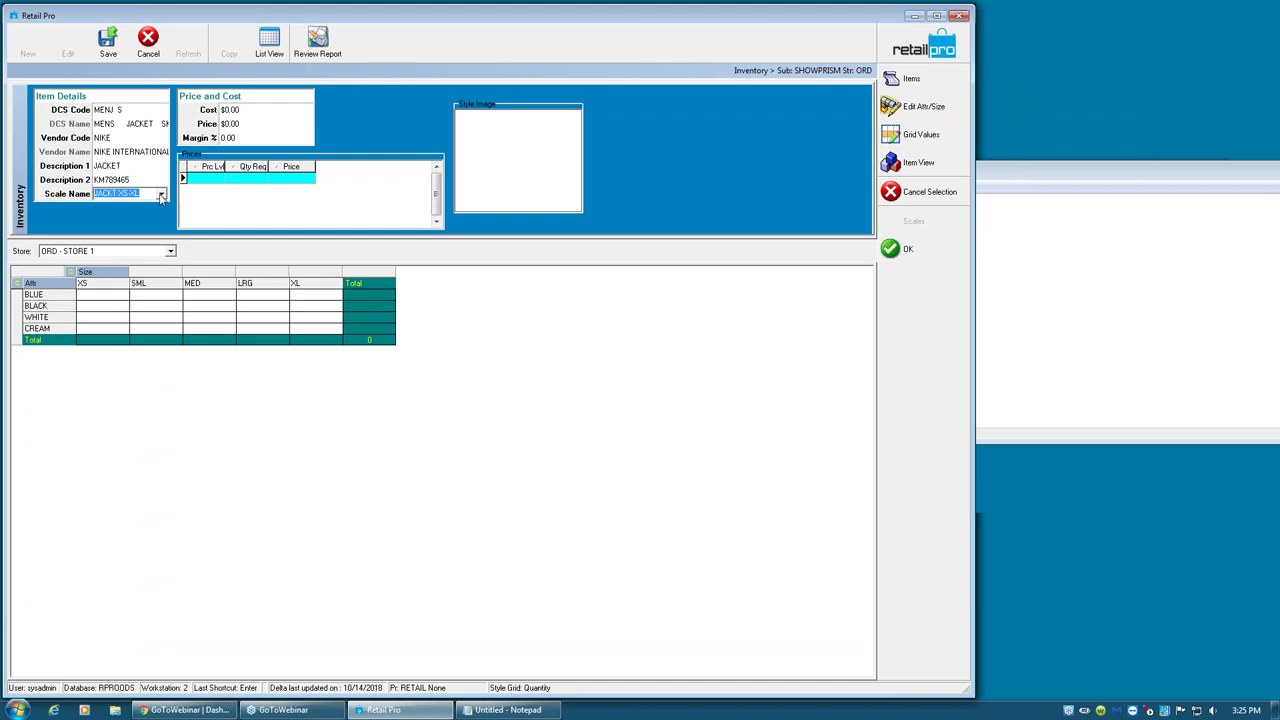
- Change the size scale to SML-2XL
left_click(160, 193)
left_click(160, 270)
left_click(160, 271)
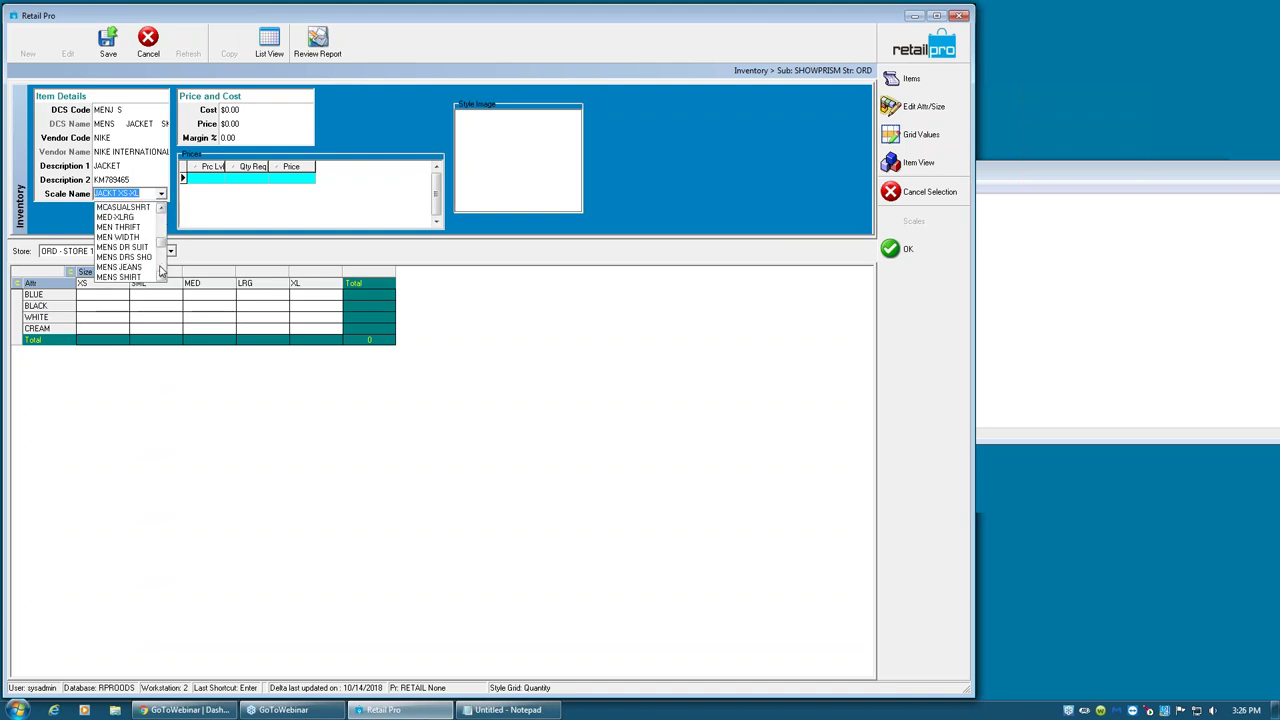
left_click(160, 272)
left_click(160, 273)
left_click(160, 274)
left_click(160, 274)
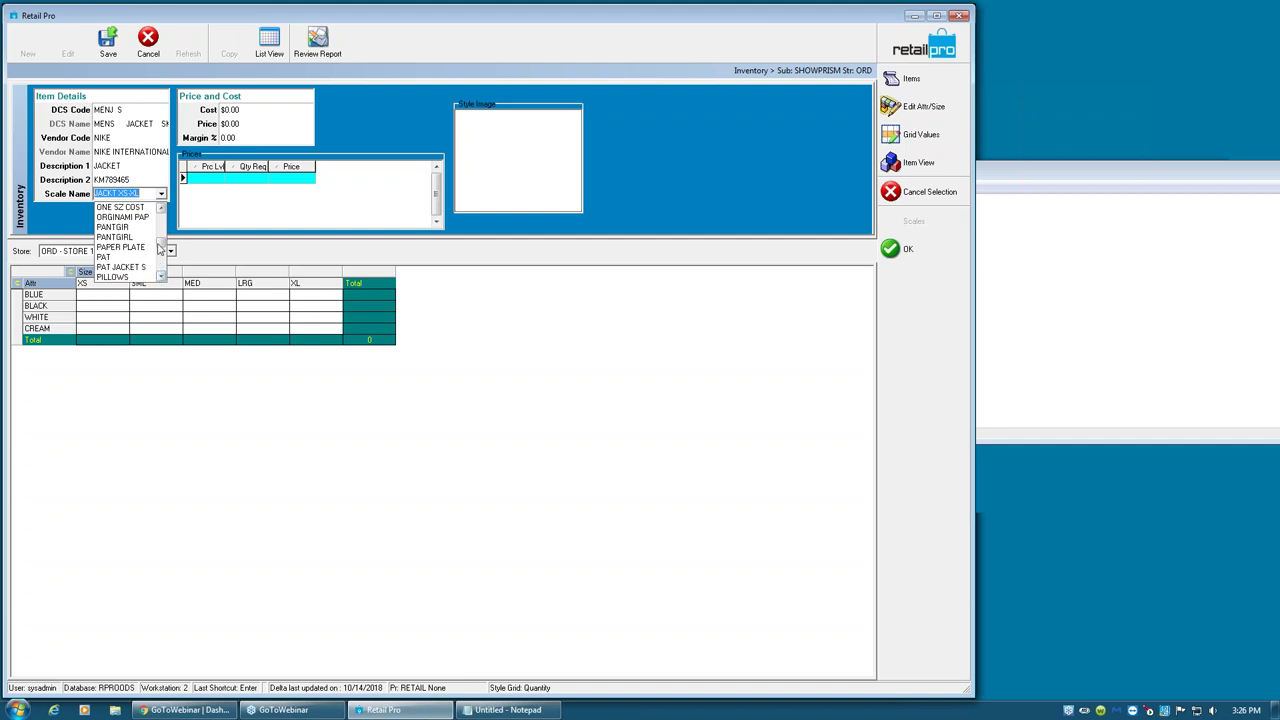
left_click(160, 275)
left_click(160, 275)
left_click(160, 275)
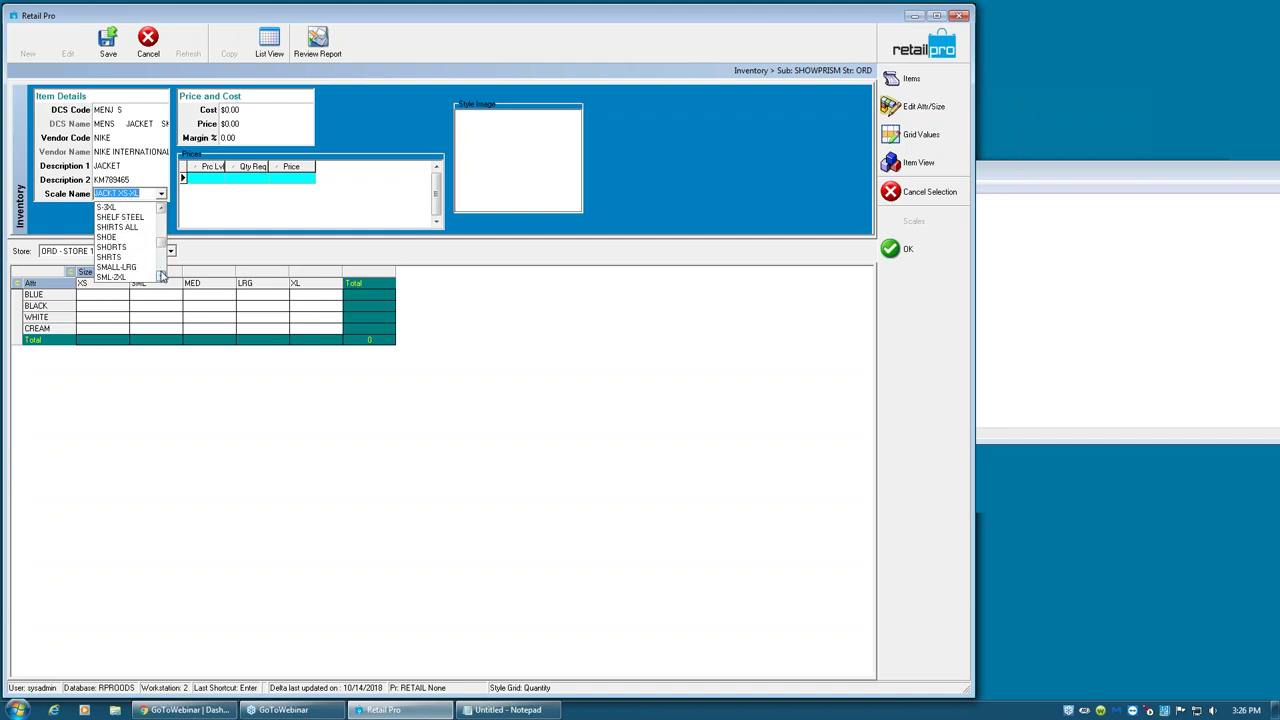
left_click(112, 277)
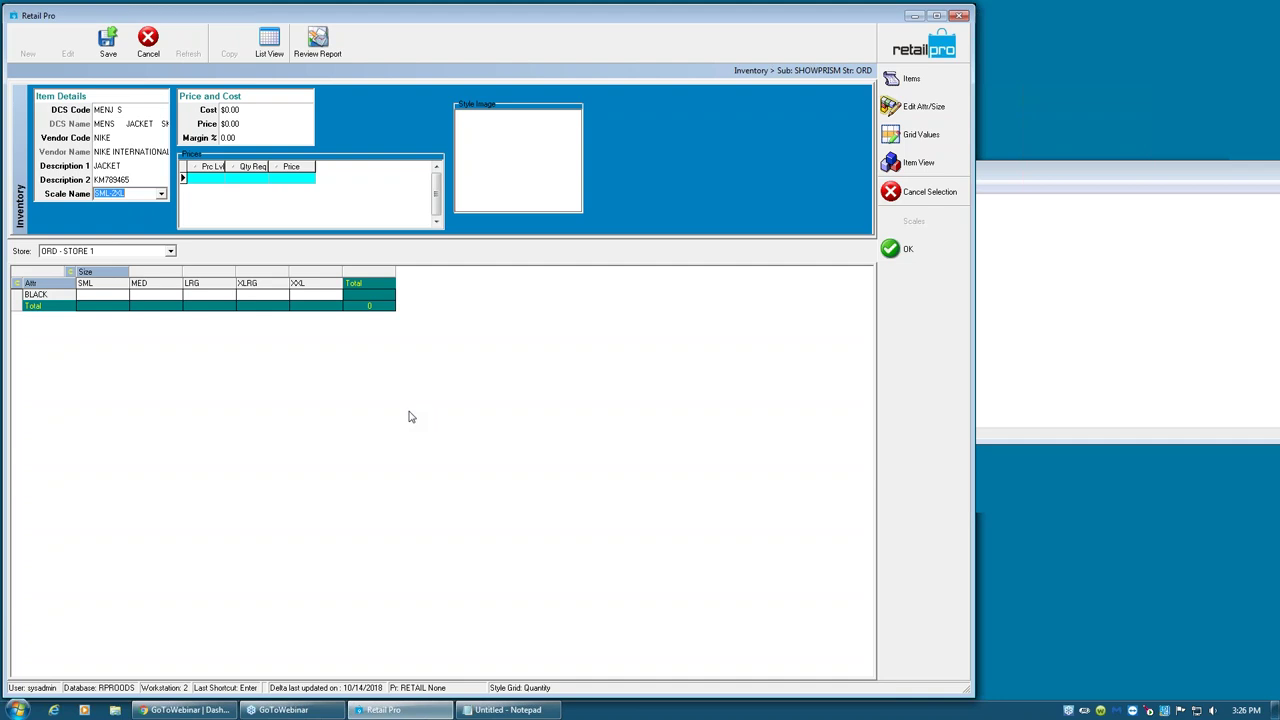
- Replace the size scale with S-3XL, giving SML through XXXL columns
left_click(110, 298)
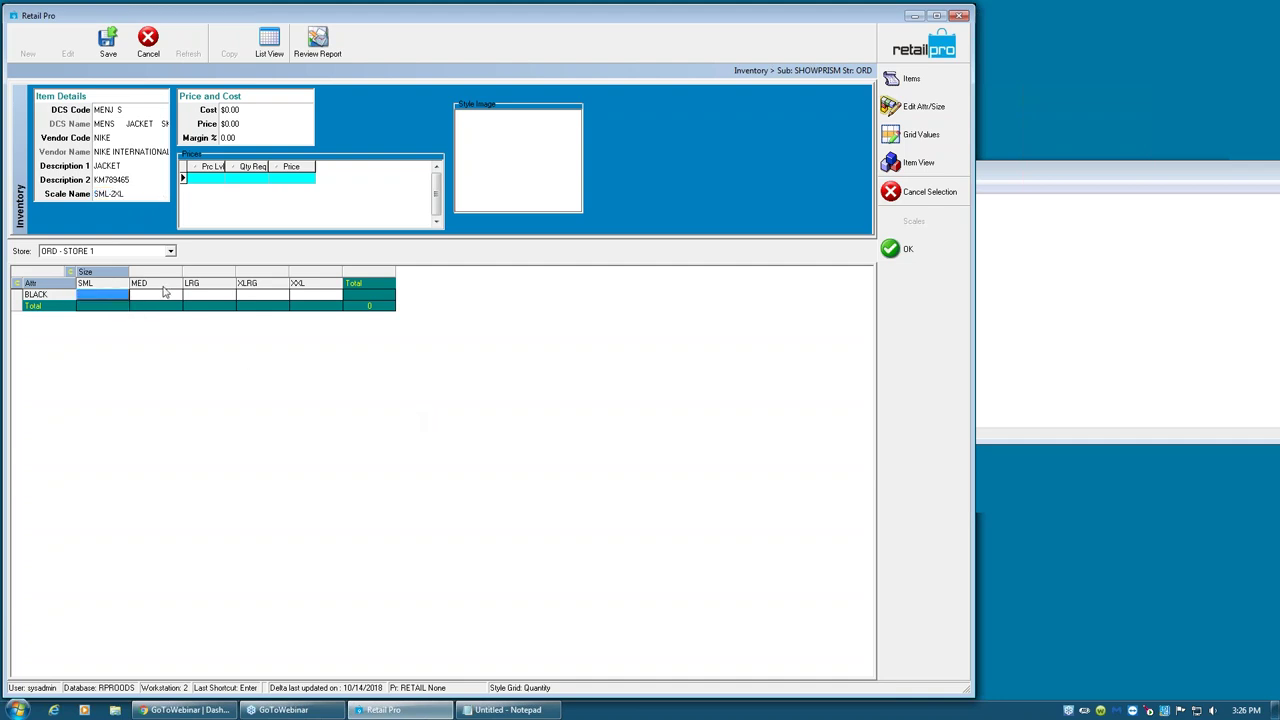
left_click(162, 197)
left_click(161, 195)
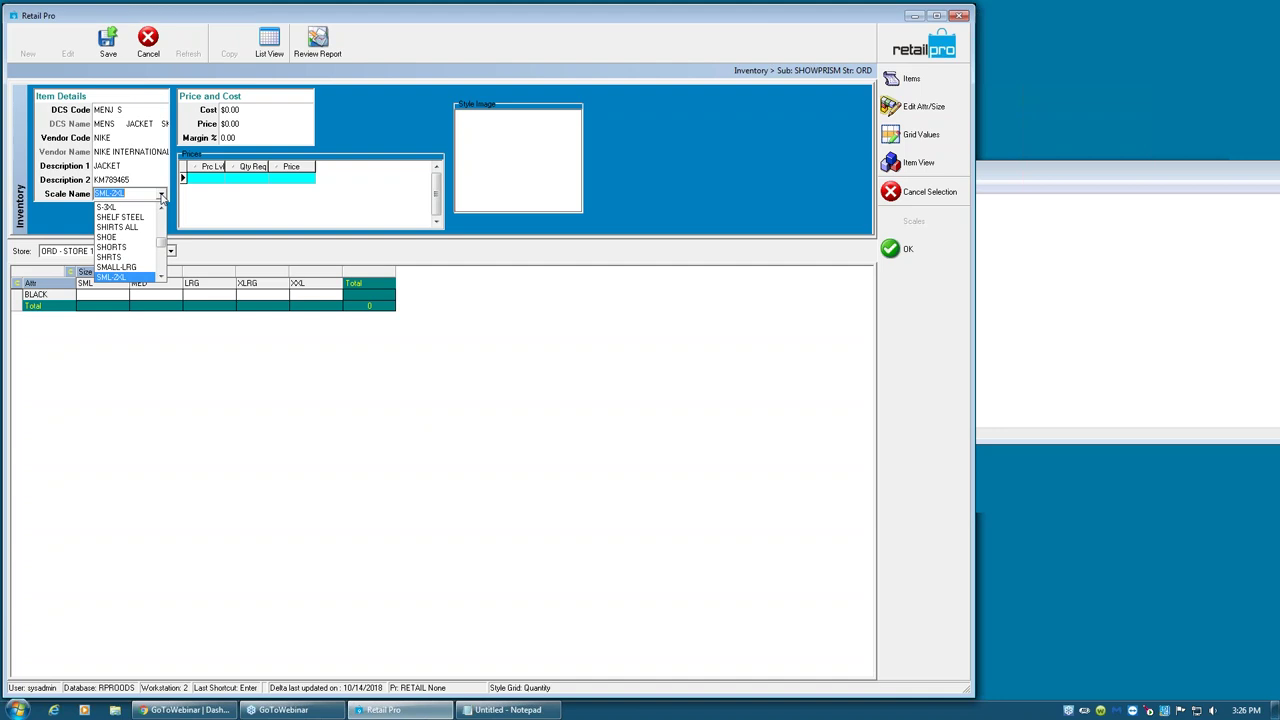
left_click(118, 207)
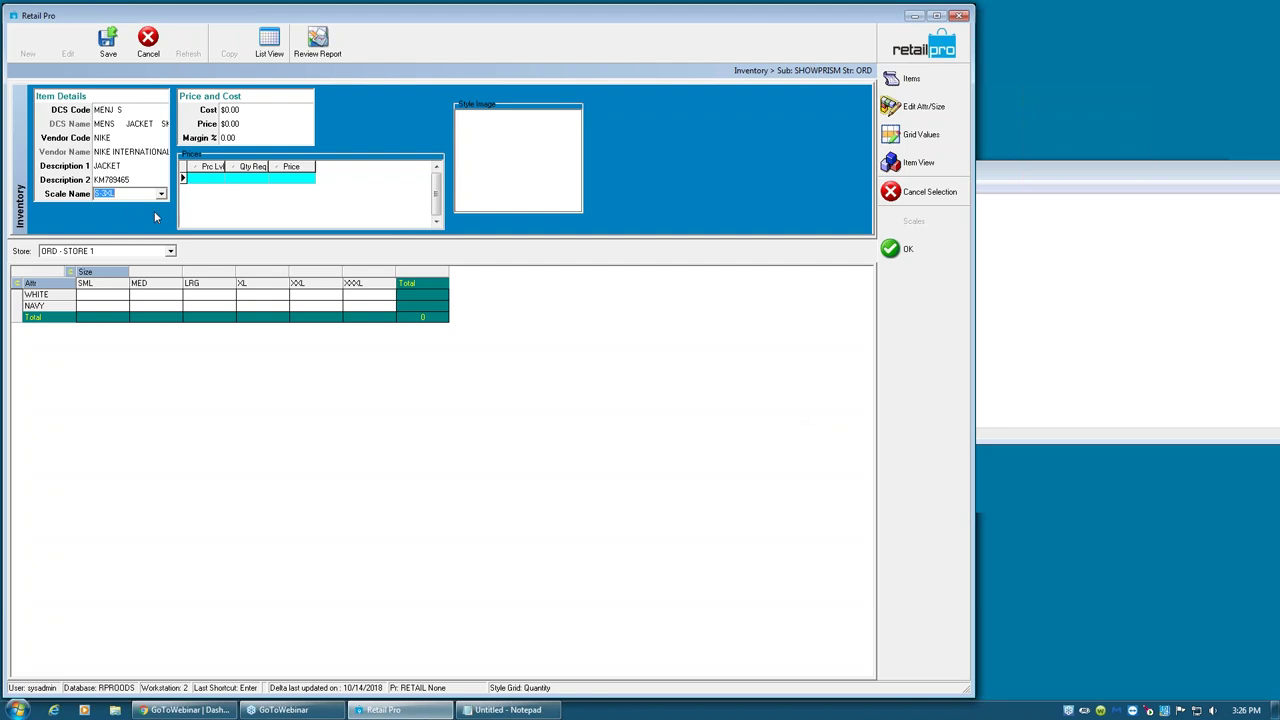
- Set the jacket style's cost to $45.00 and retail price to $99.99
left_click(246, 110)
type("45")
key("Return")
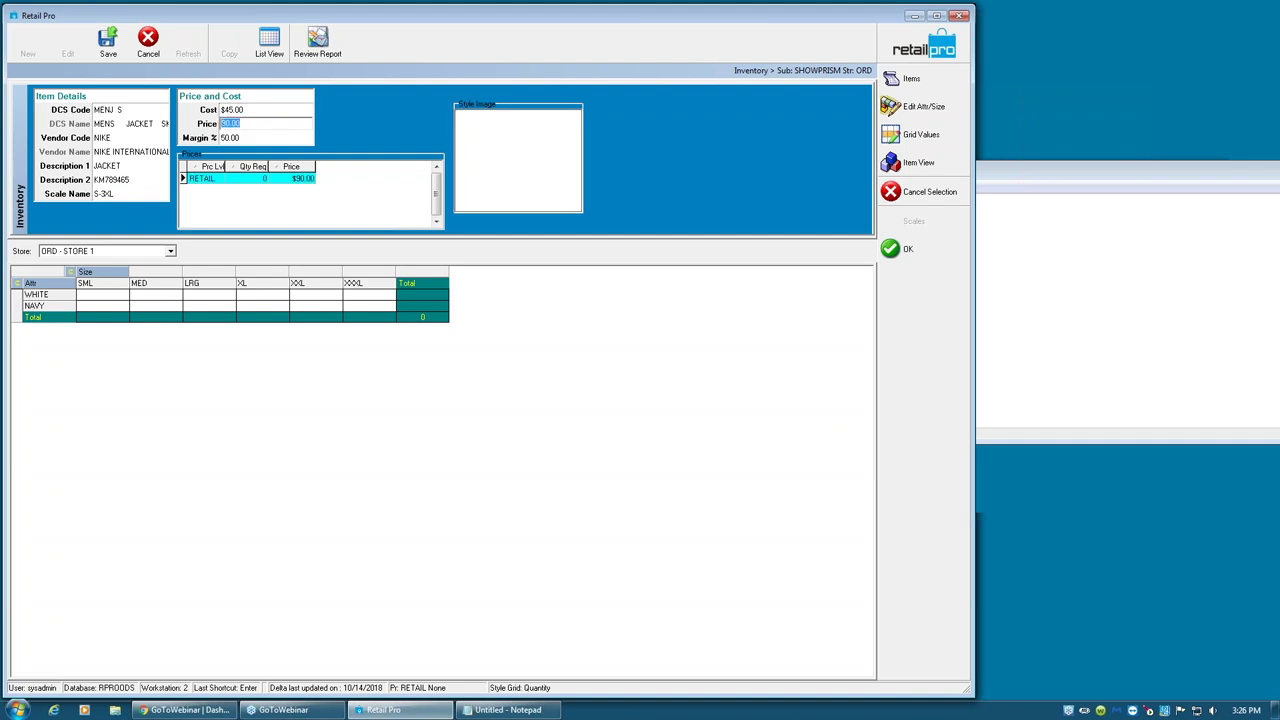
type("99.99")
key("Return")
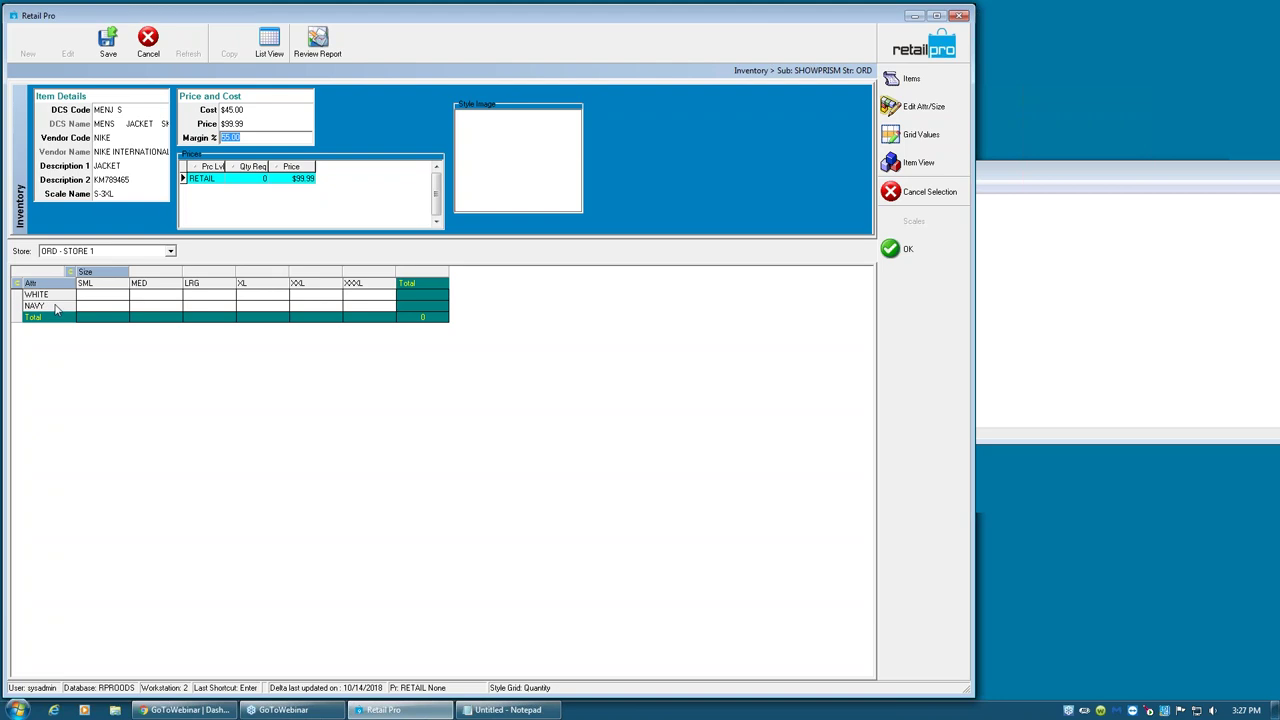
- Add BLACK and GREEN as attributes in the attribute and size editor
left_click(919, 108)
left_click(328, 196)
type("B")
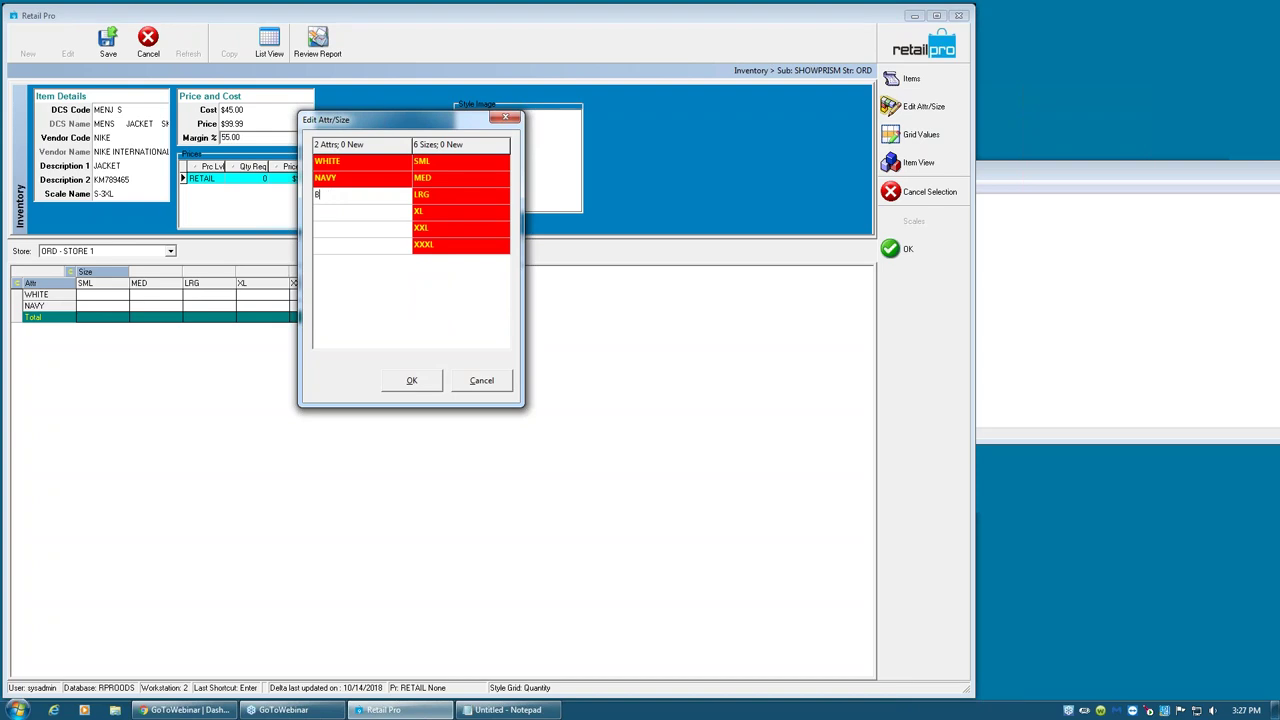
type("LACK")
key("Return")
type("GREEN")
left_click(418, 381)
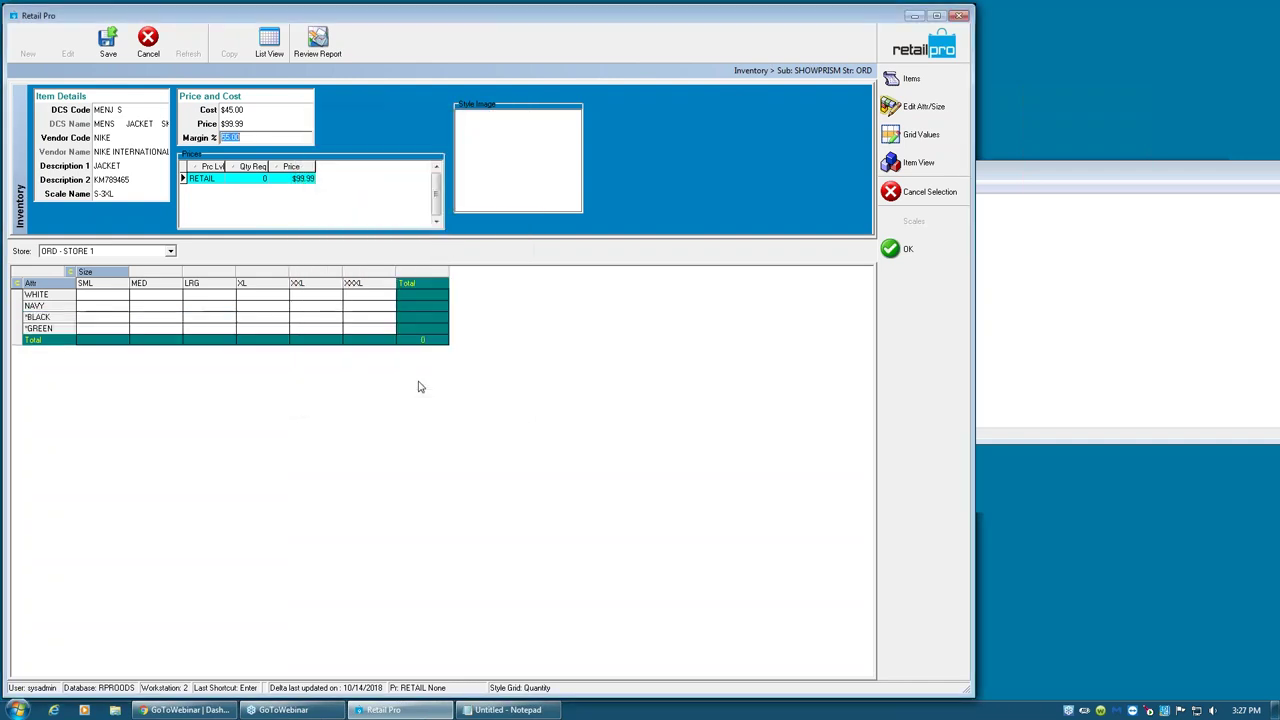
- Enter 0 in every size cell, SML to XXXL, of the BLACK and GREEN rows
left_click(105, 319)
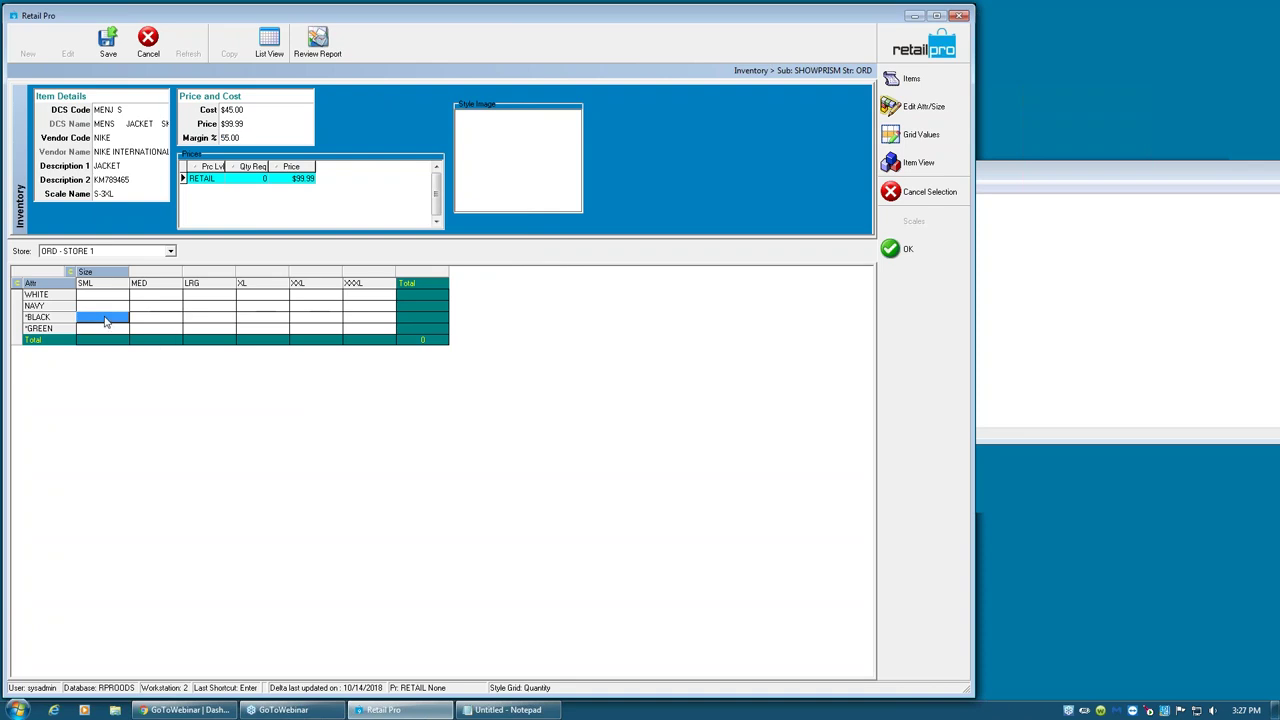
type("0")
key("Tab")
type("0")
key("Tab")
type("0")
key("Tab")
type("0")
key("Tab")
type("0")
key("Tab")
type("0")
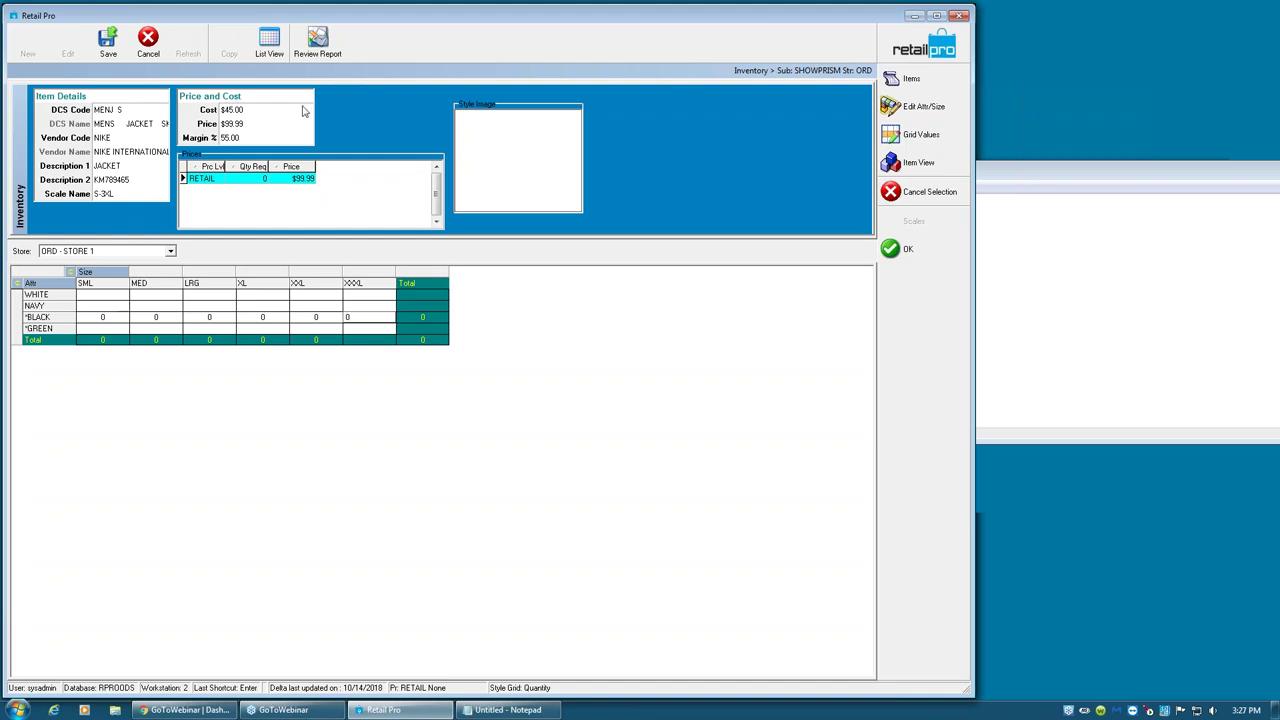
left_click(95, 331)
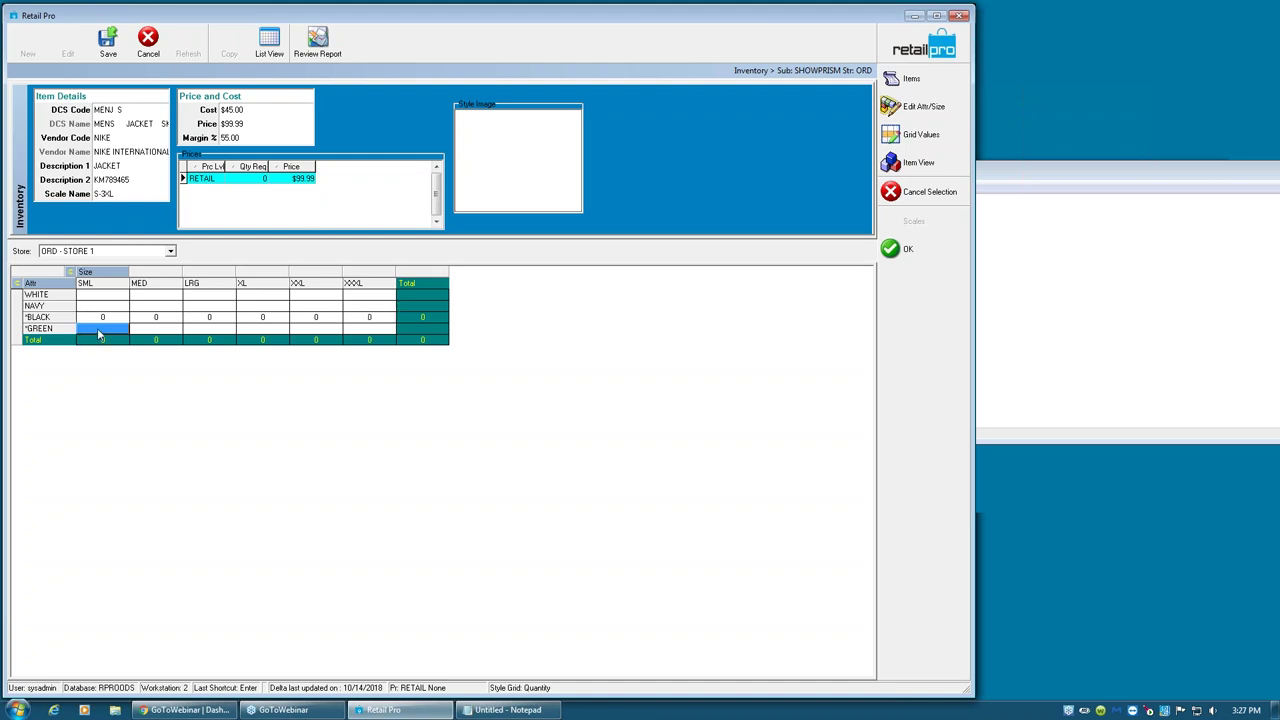
type("0\t0\t0")
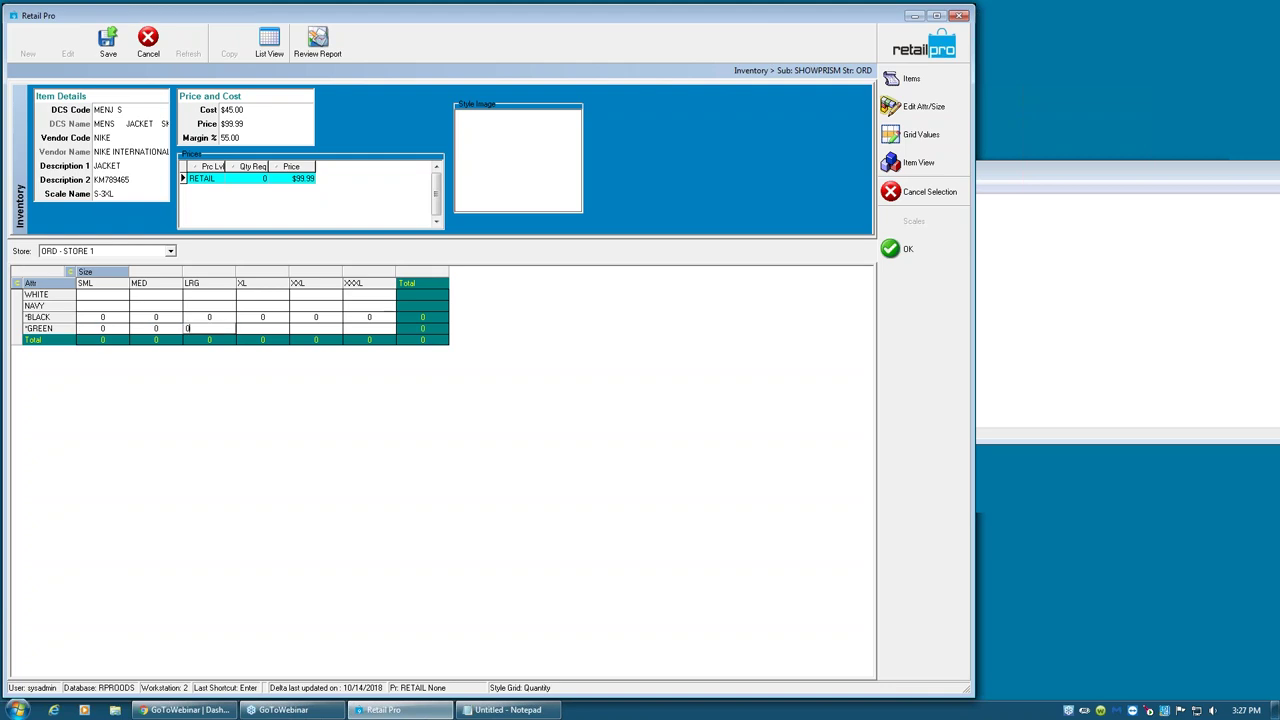
type("\t0\t0\t0")
key("Return")
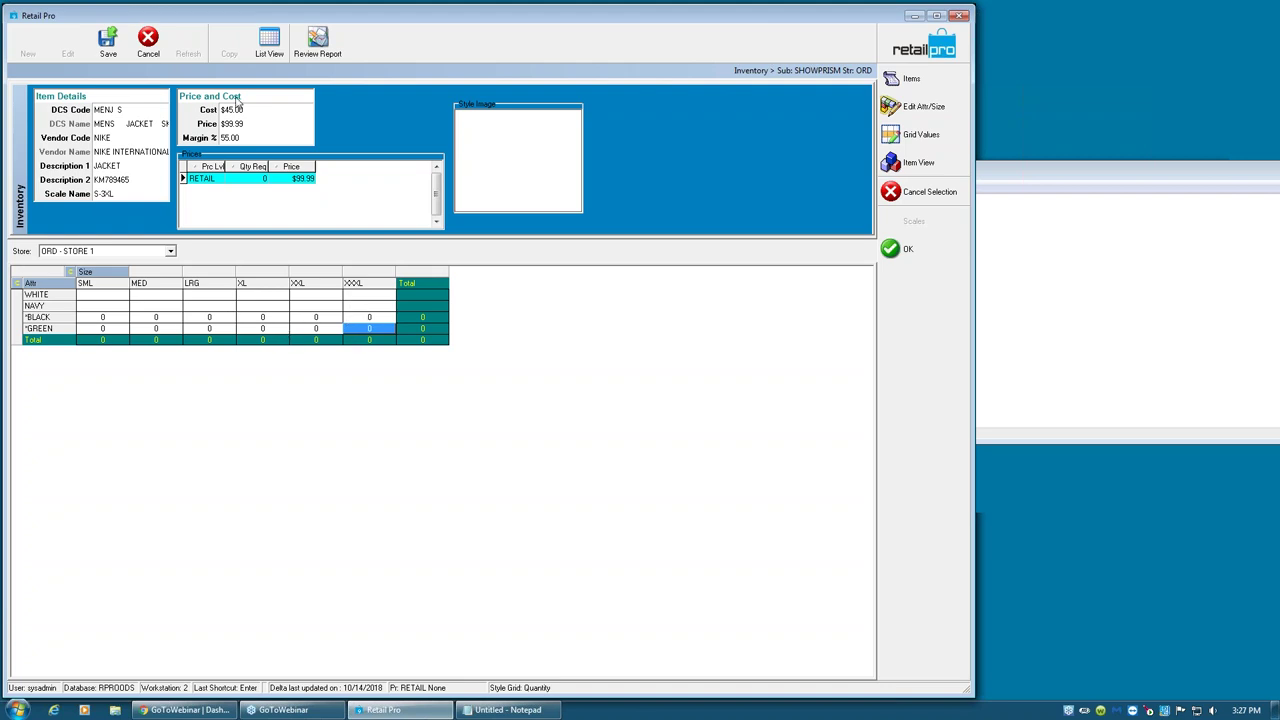
- Save the Nike JACKET style, check it in List View, then show all inventory items
left_click(108, 42)
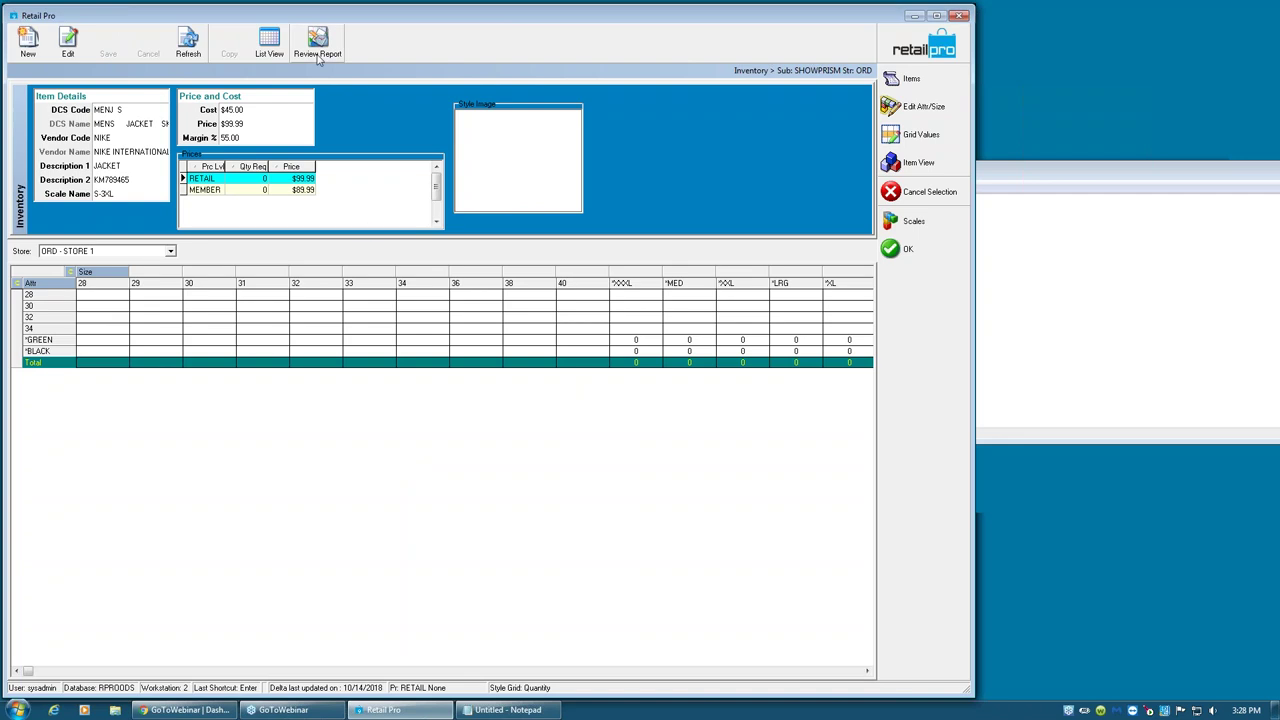
left_click(278, 50)
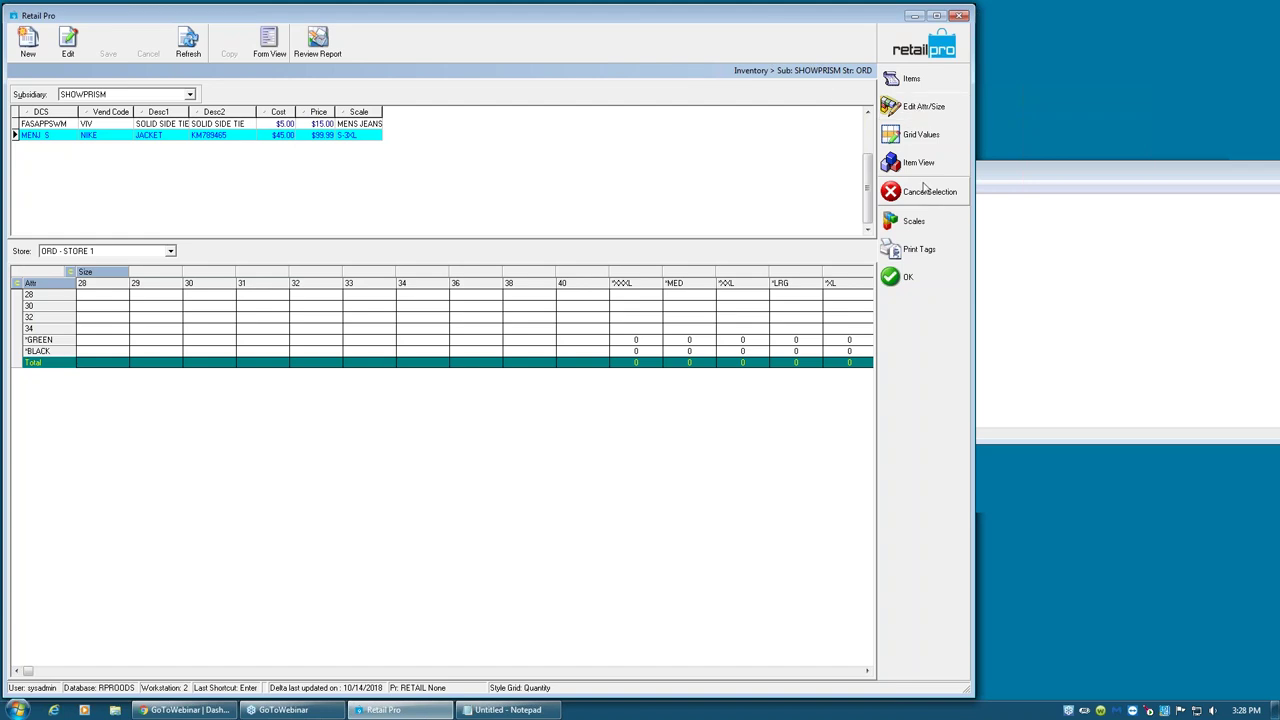
left_click(896, 175)
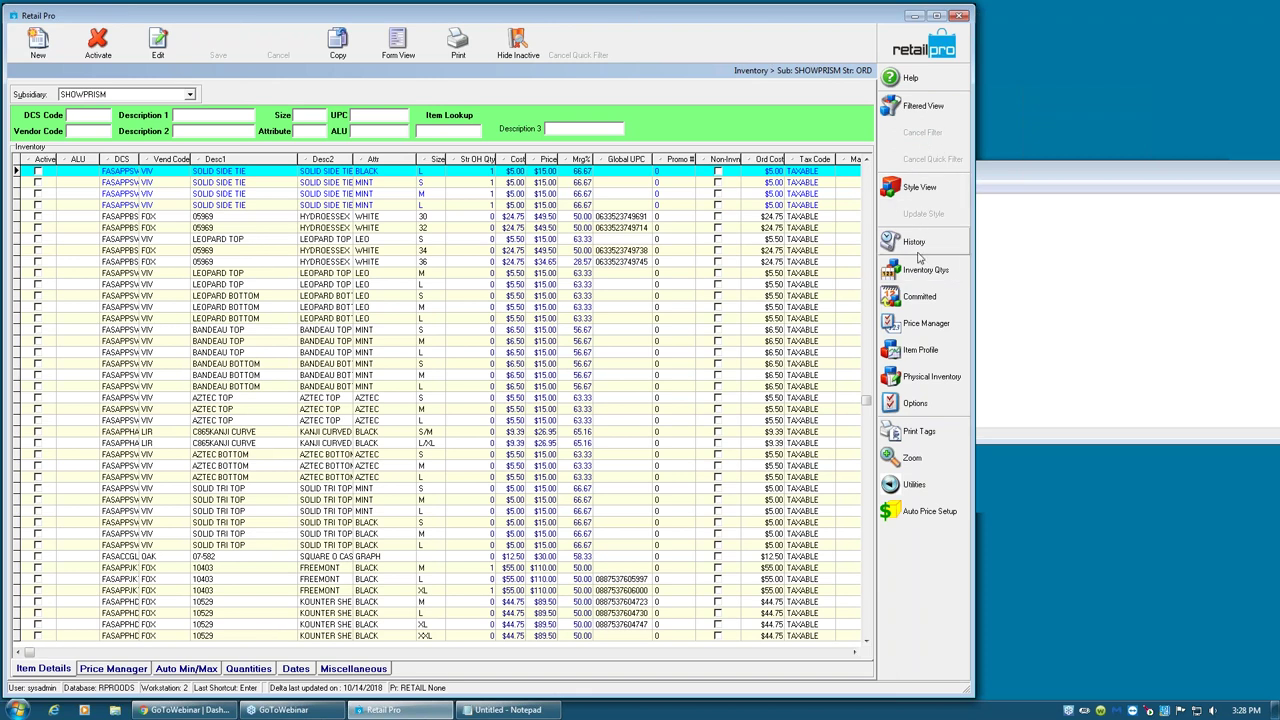
- Add a Created Date filter field and filter the items from 6/13/2019 to 6/13/2019
left_click(924, 108)
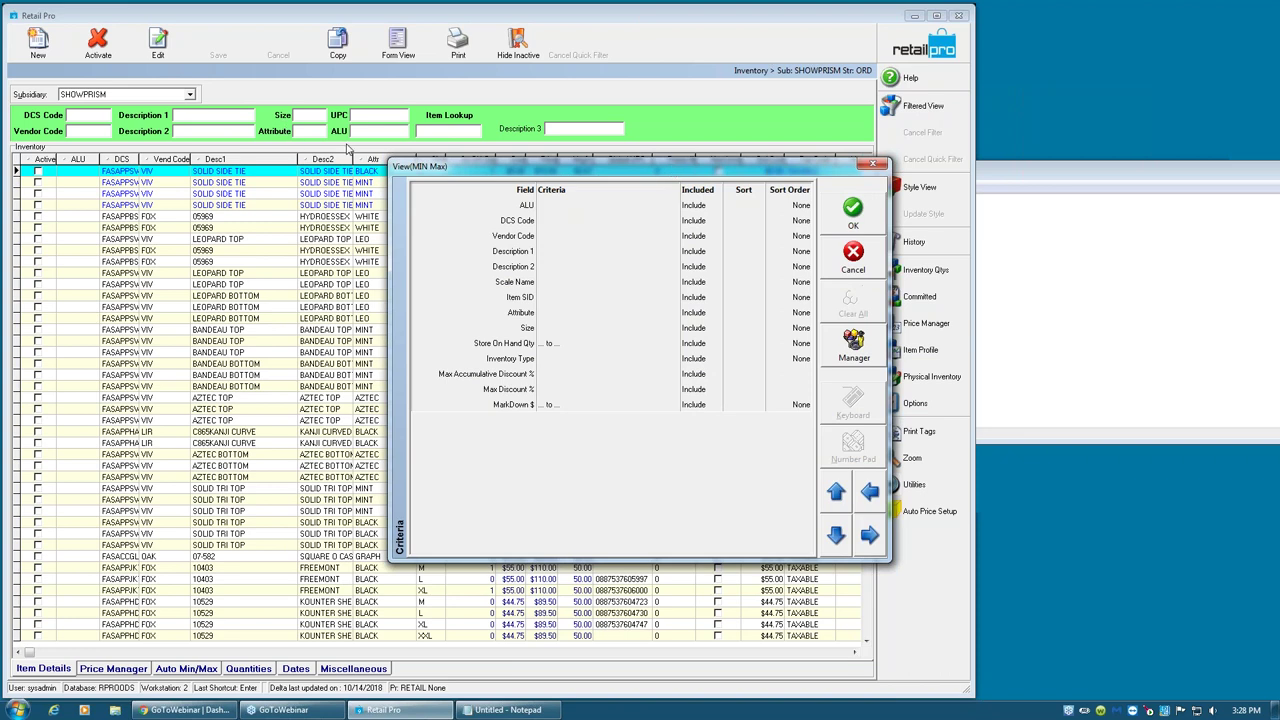
right_click(588, 349)
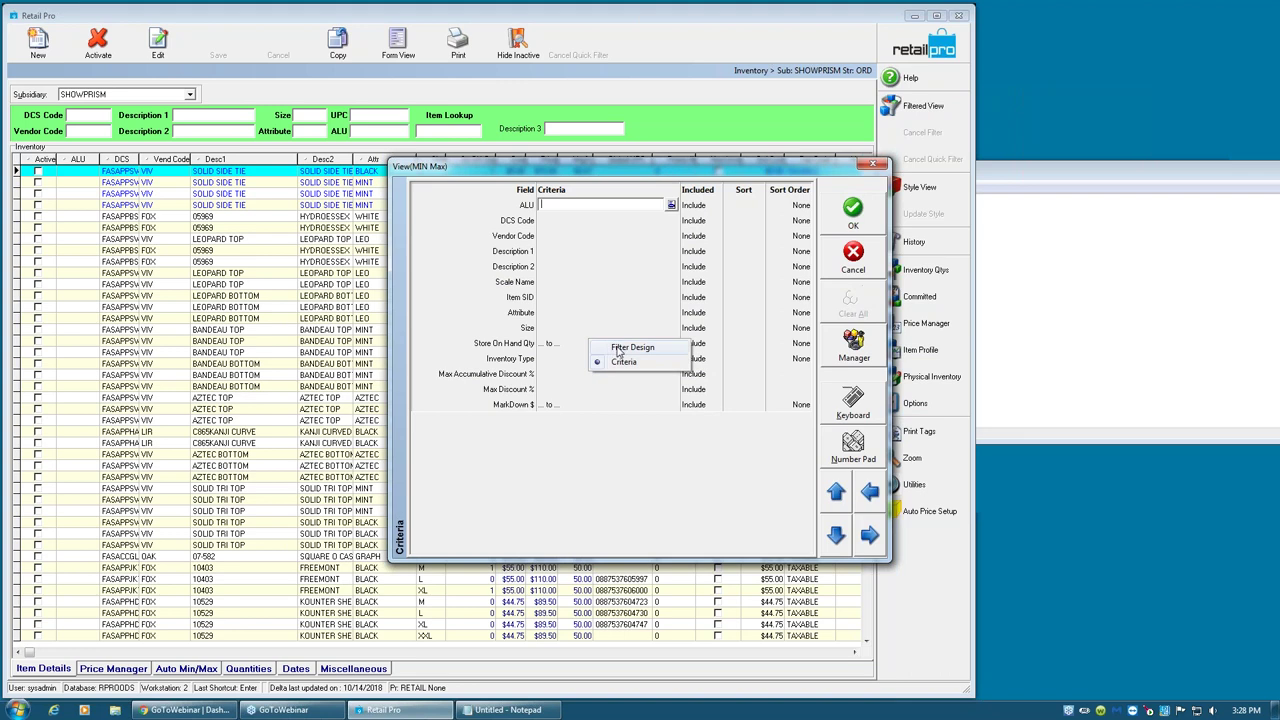
left_click(615, 347)
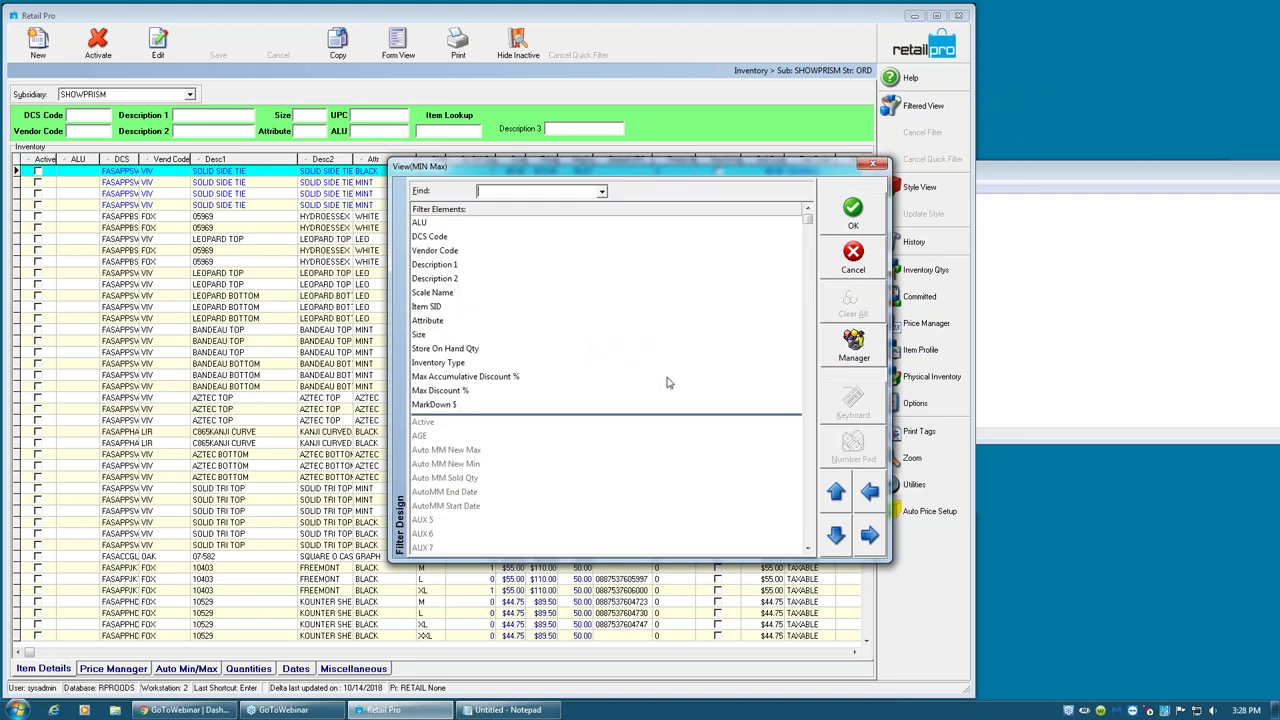
left_click(808, 531)
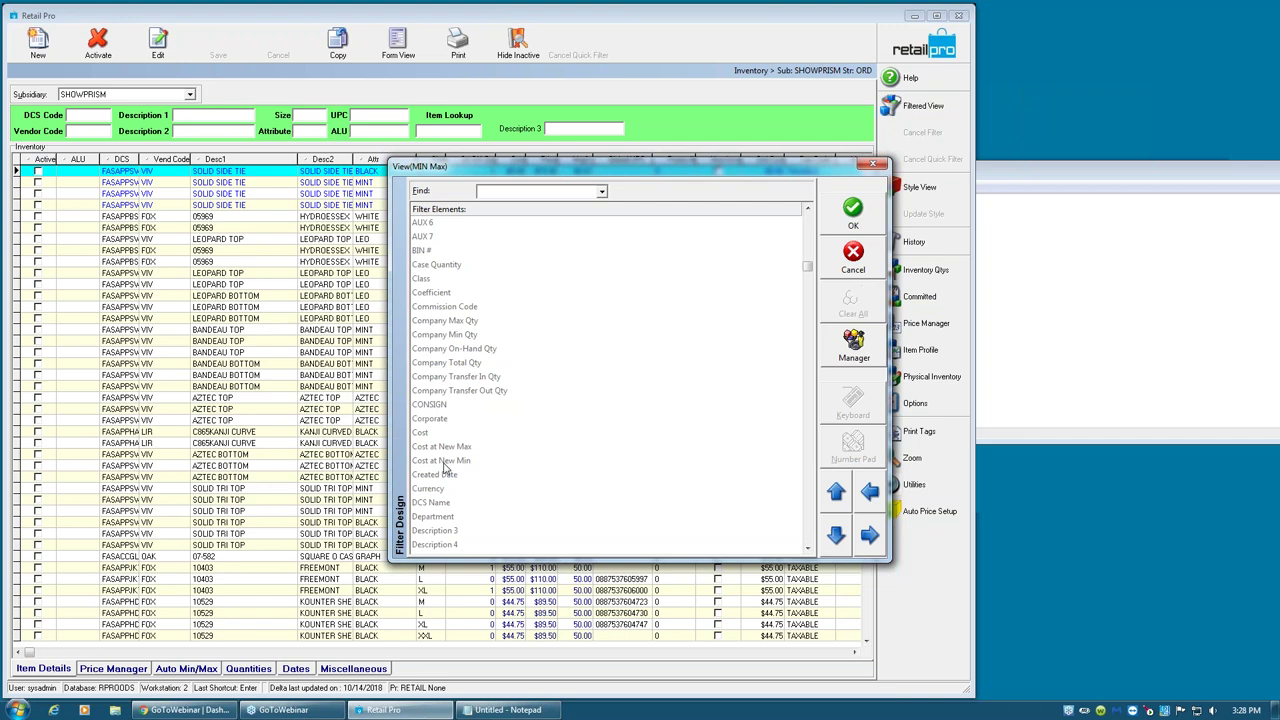
left_click(437, 476)
right_click(517, 369)
left_click(575, 387)
left_click(580, 419)
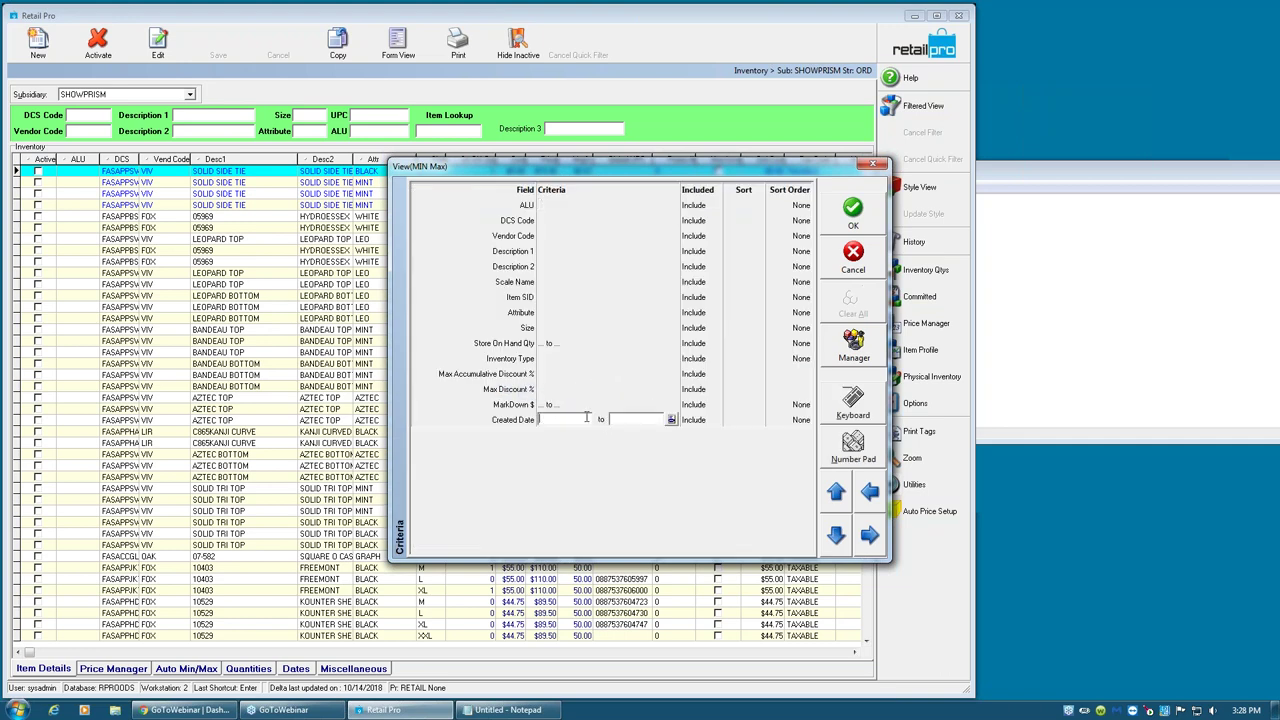
type("6")
type("6")
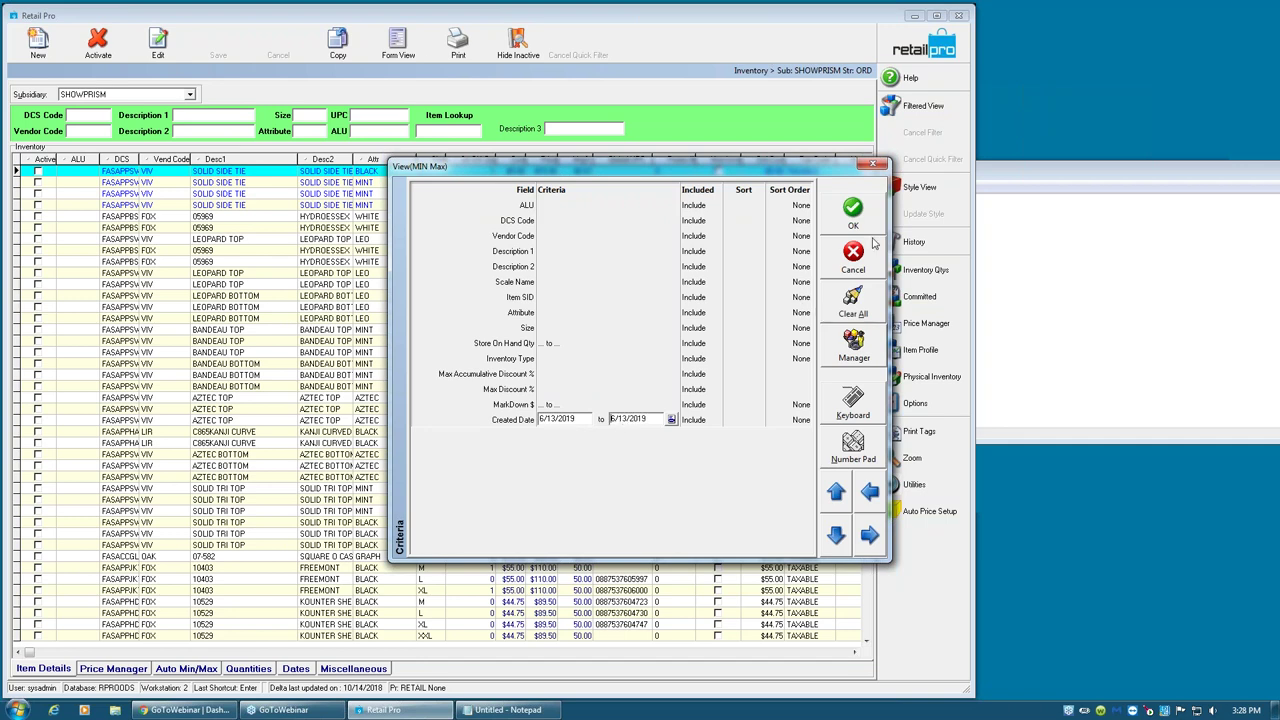
left_click(853, 212)
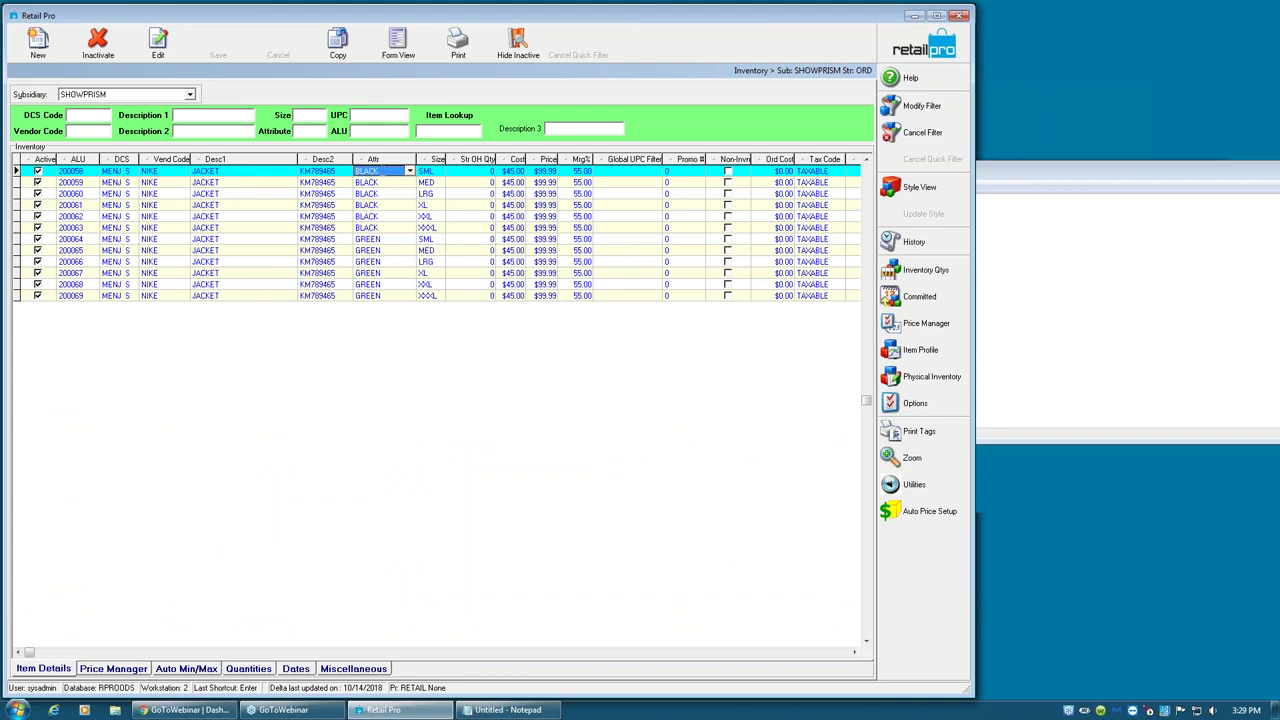
left_click(427, 173)
key("Down")
key("Down")
key("Down")
key("Down")
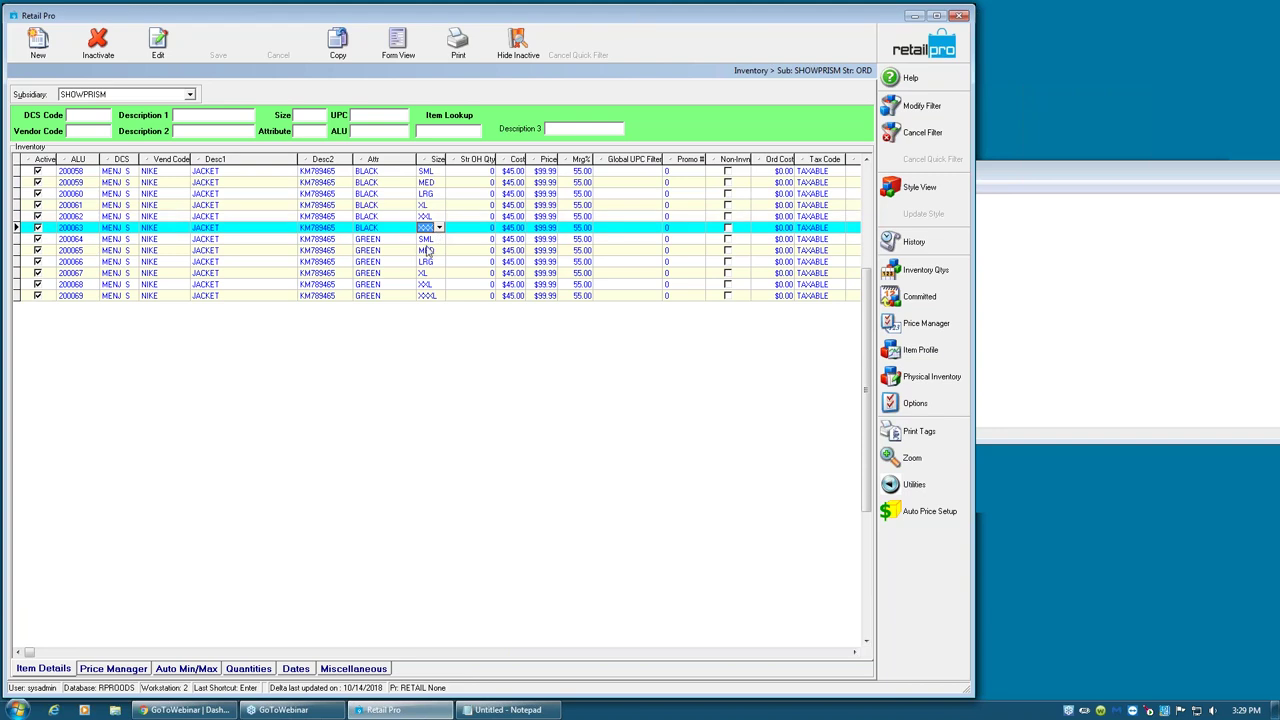
left_click(428, 171)
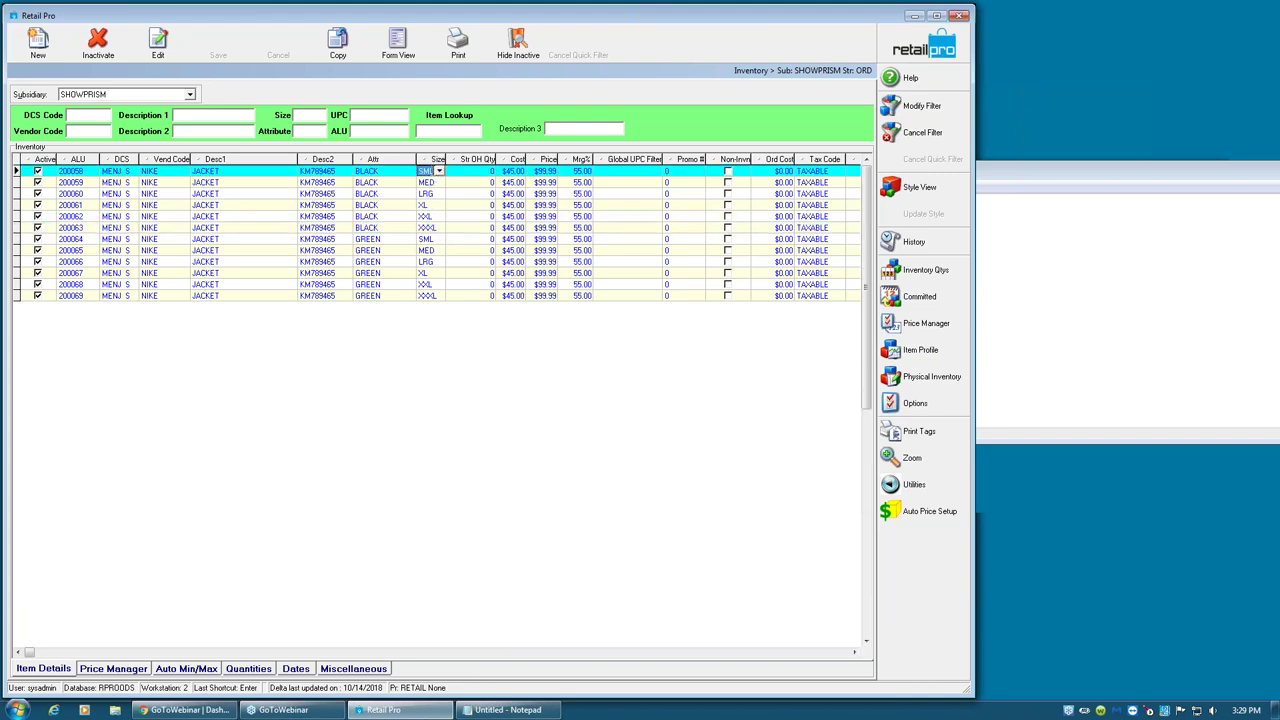
left_click(426, 216)
left_click(436, 228)
left_click(395, 241)
left_click(393, 251)
left_click(394, 264)
left_click(395, 275)
left_click(395, 286)
left_click(395, 297)
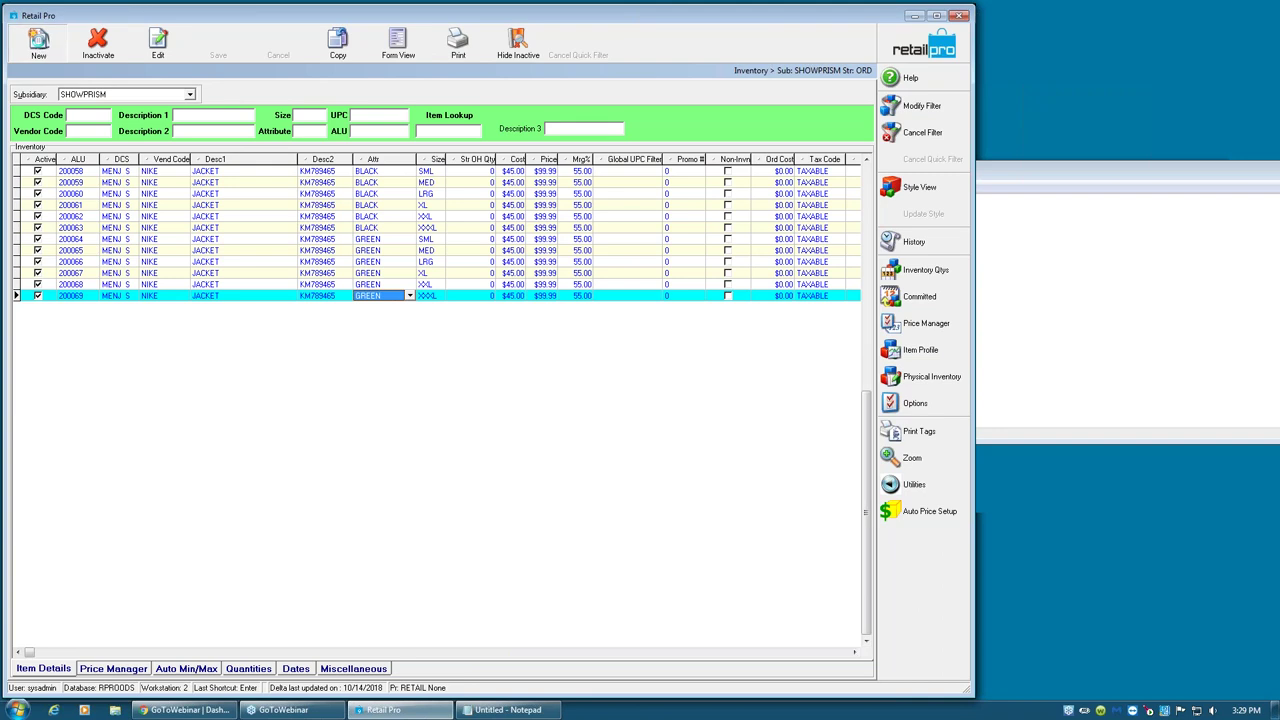
- Start a new item with the SNOW APPAREL PANTS DCS code
left_click(38, 42)
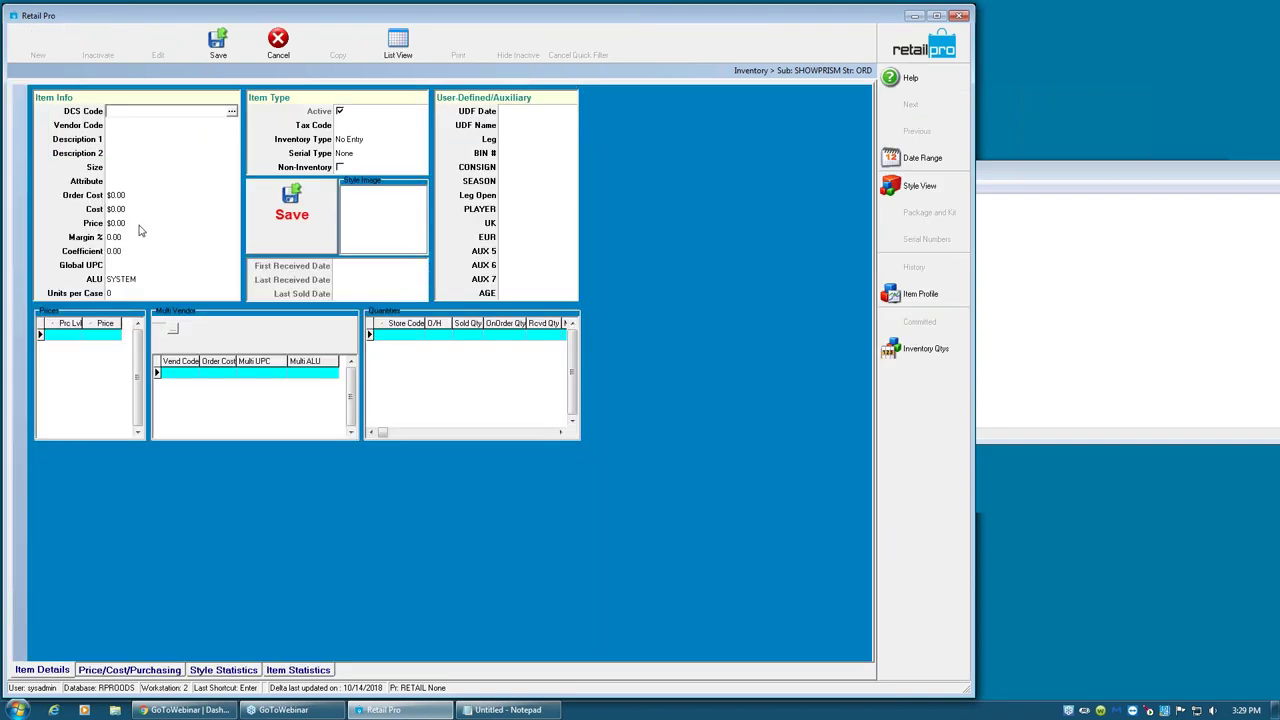
left_click(229, 111)
left_click(36, 441)
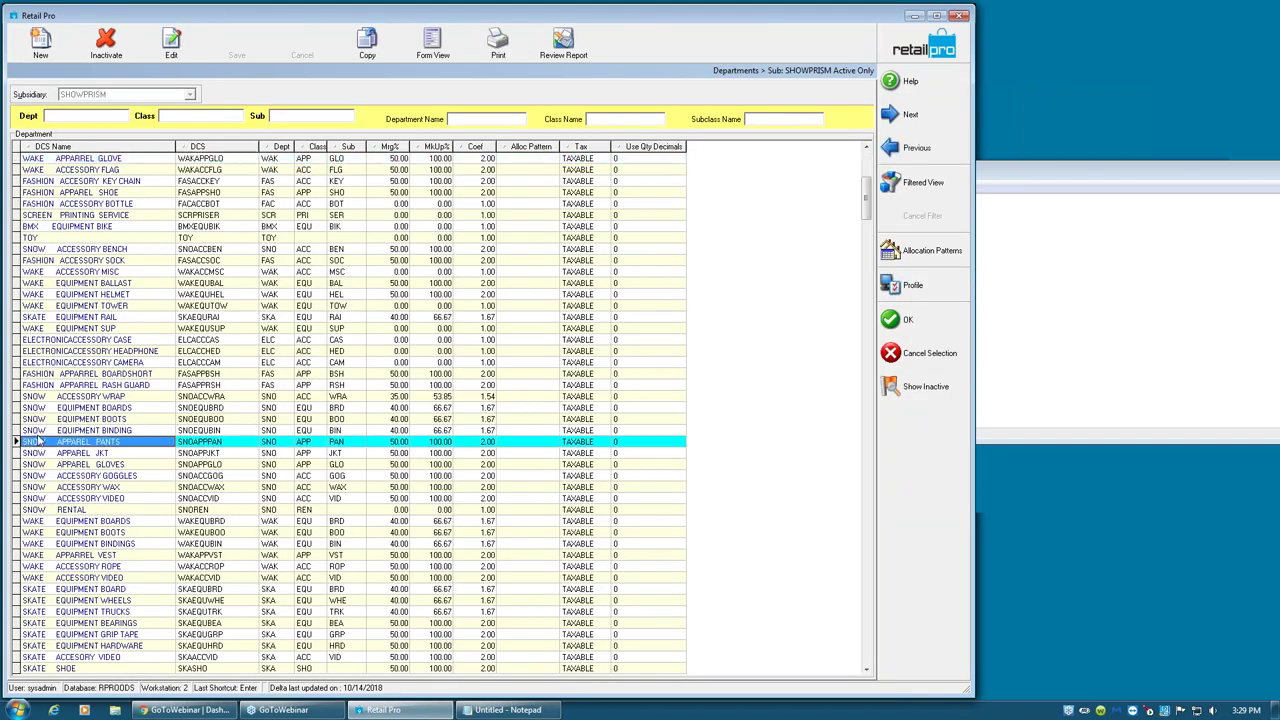
left_click(898, 319)
- Set vendor NIKE, Description 1 'ddddd' and Description 2 '22222'
left_click(147, 125)
type("NIKE")
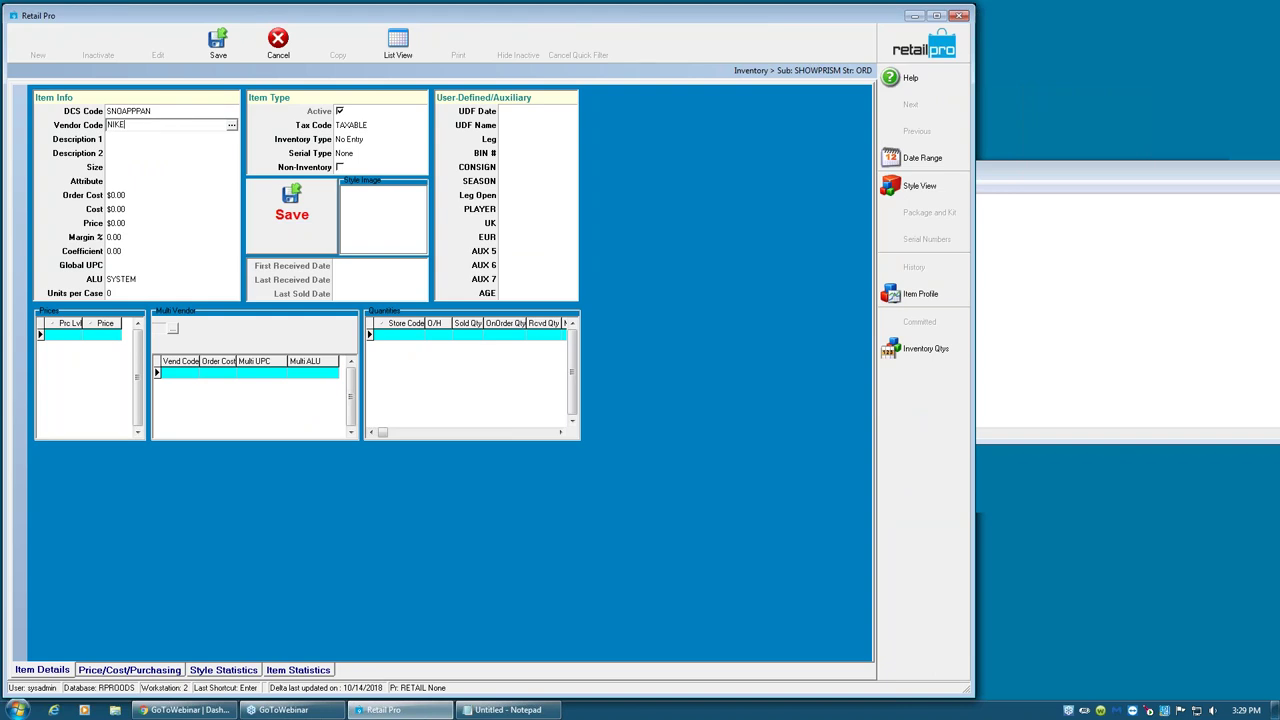
key("Tab")
type("ddddd")
key("Tab")
type("22222")
key("Tab")
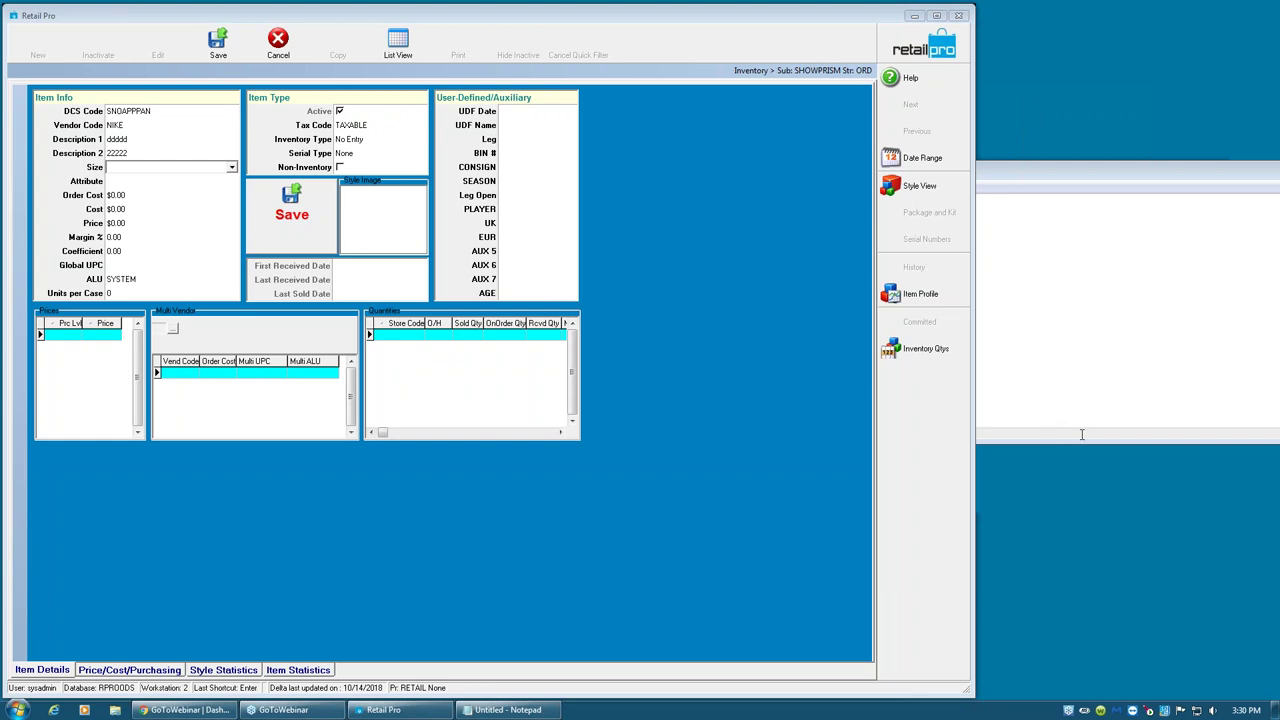
left_click(1131, 174)
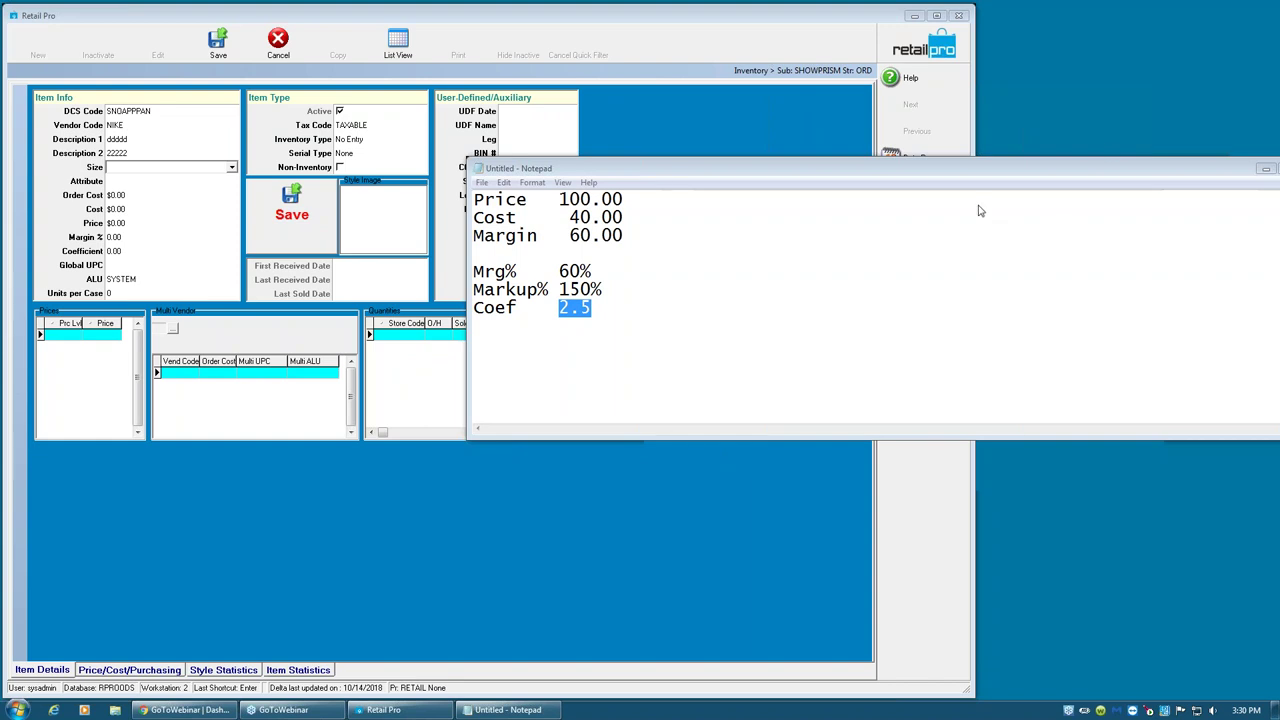
left_click_drag(1011, 172, 1279, 170)
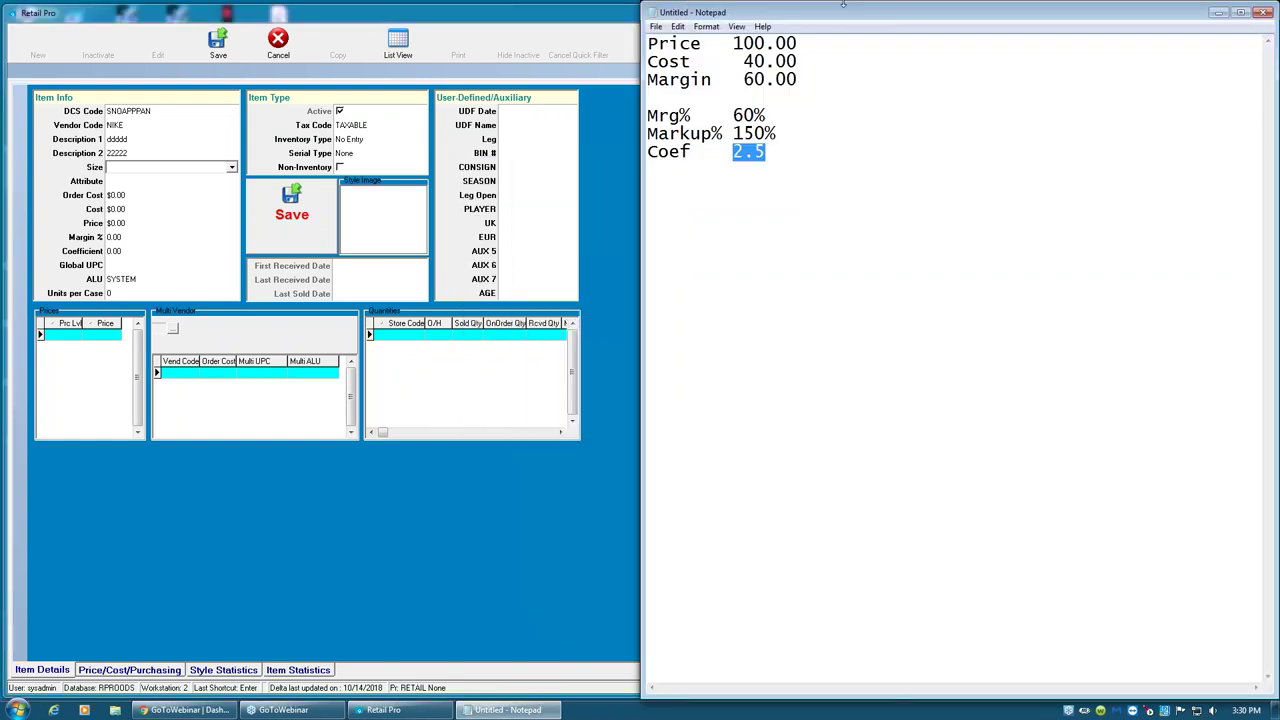
left_click(754, 138)
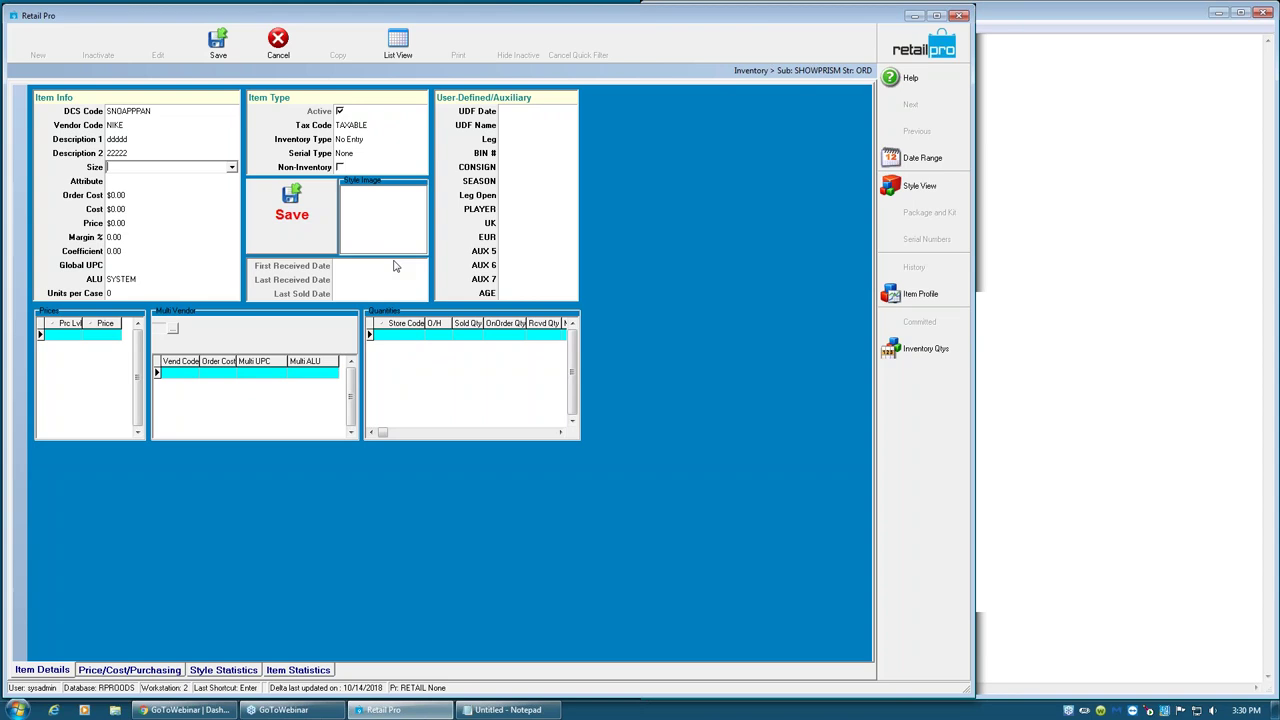
- Give the new item size S and attribute Red, moving on toward the price
double_click(139, 140)
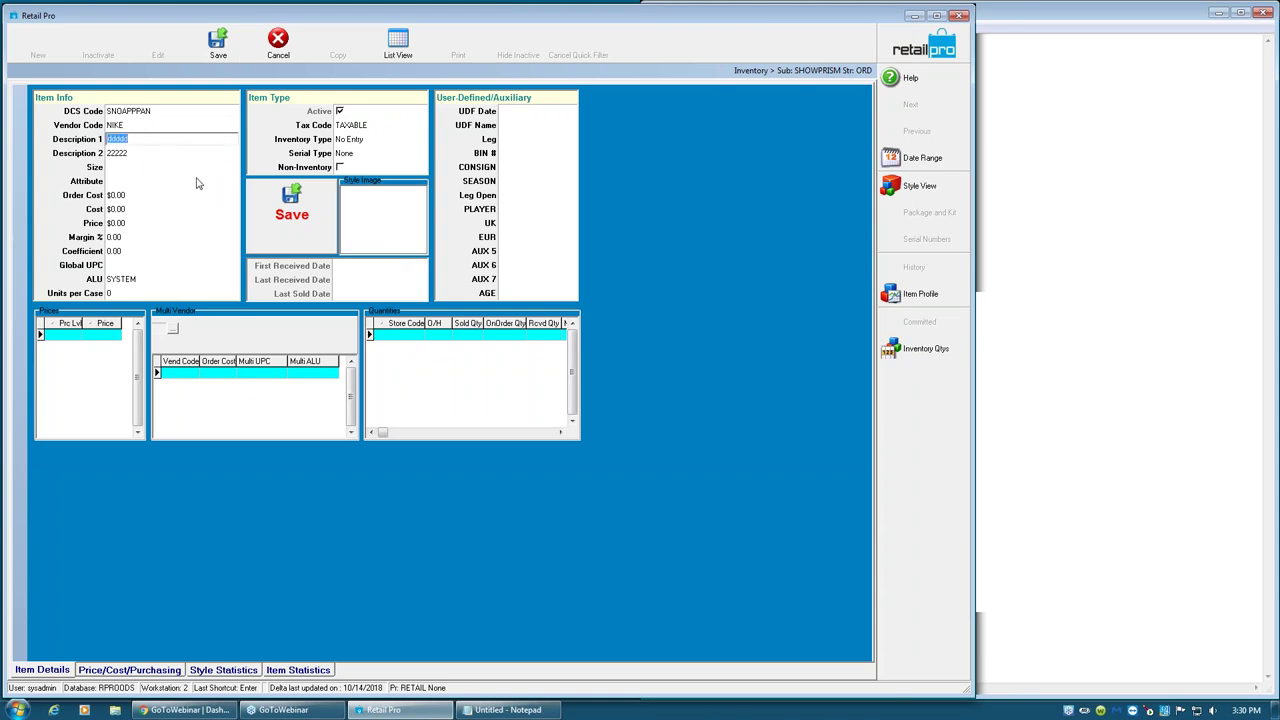
left_click(158, 168)
type("9")
key("Return")
type("Red")
key("Return")
key("Return")
key("Return")
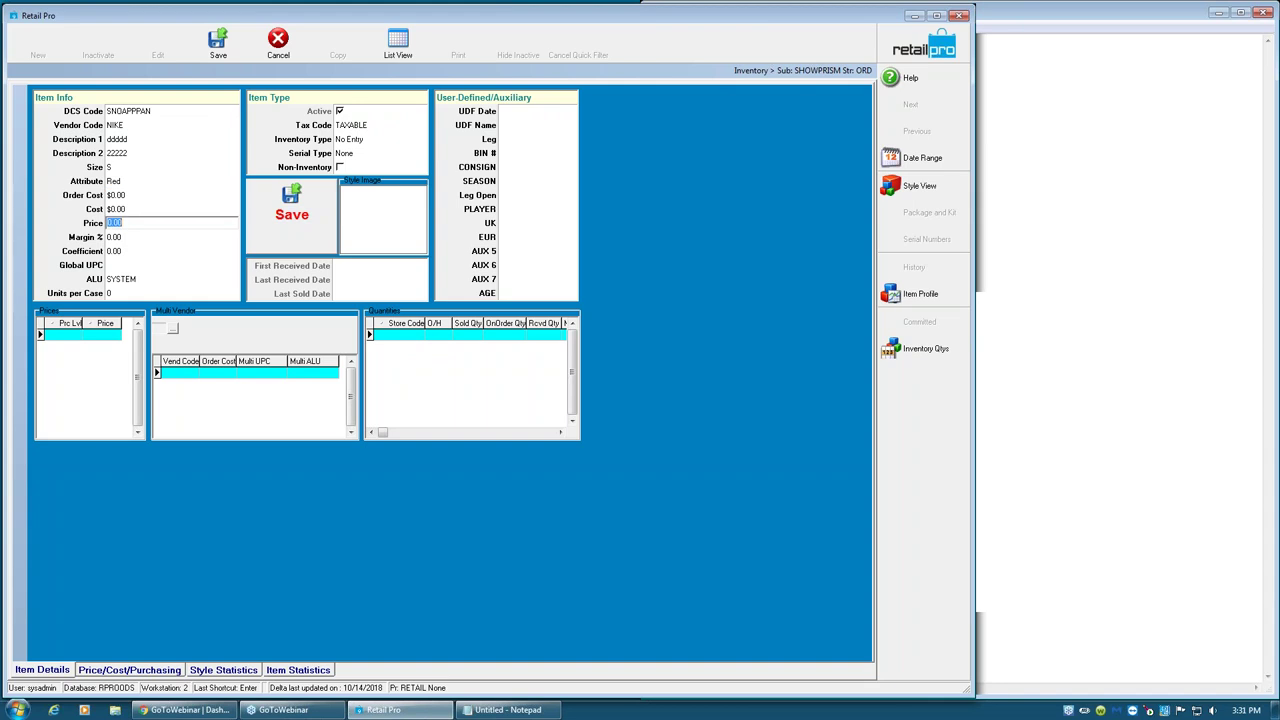
key("Return")
key("Return")
key("Return")
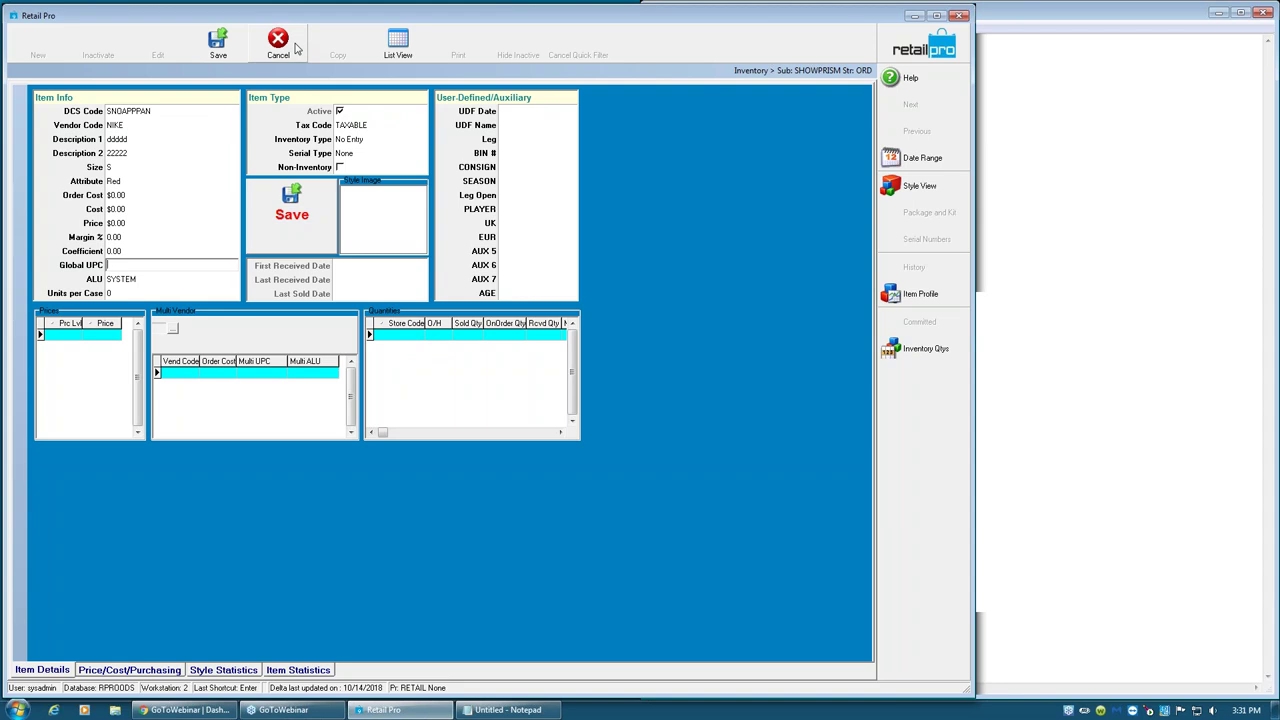
- Cancel the unsaved new item, confirming the discard on the second attempt
left_click(279, 45)
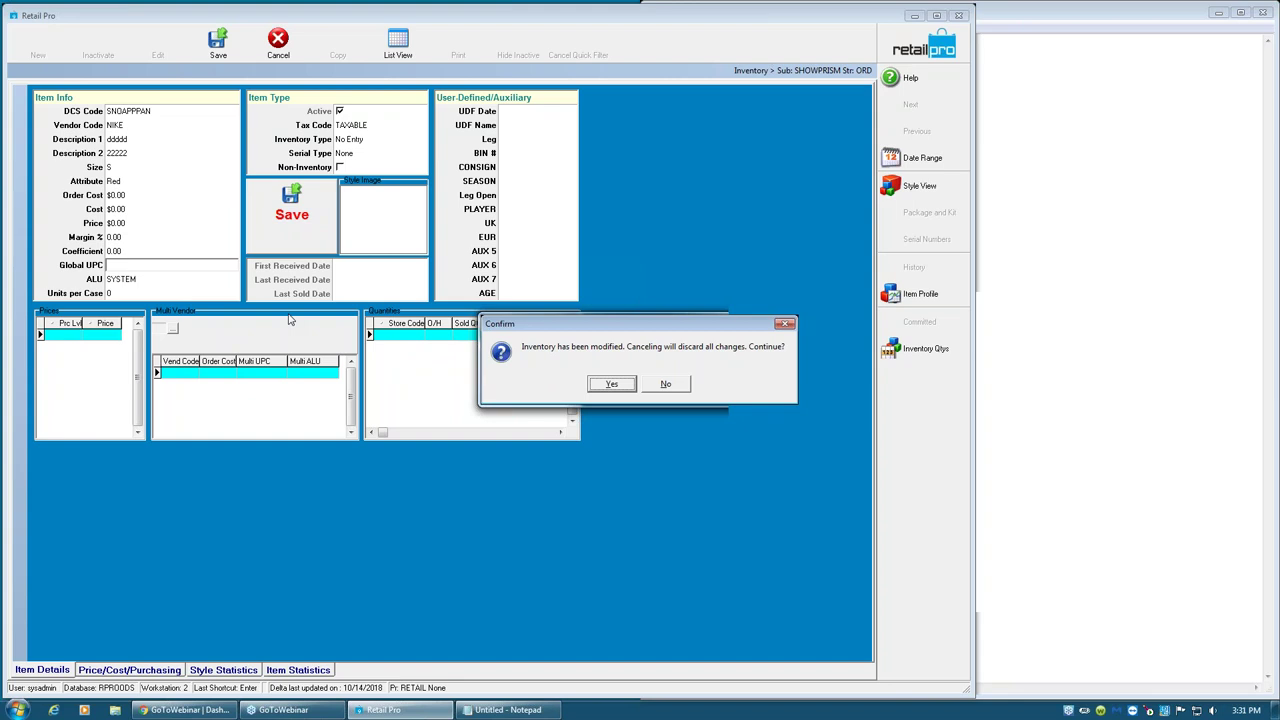
left_click(668, 388)
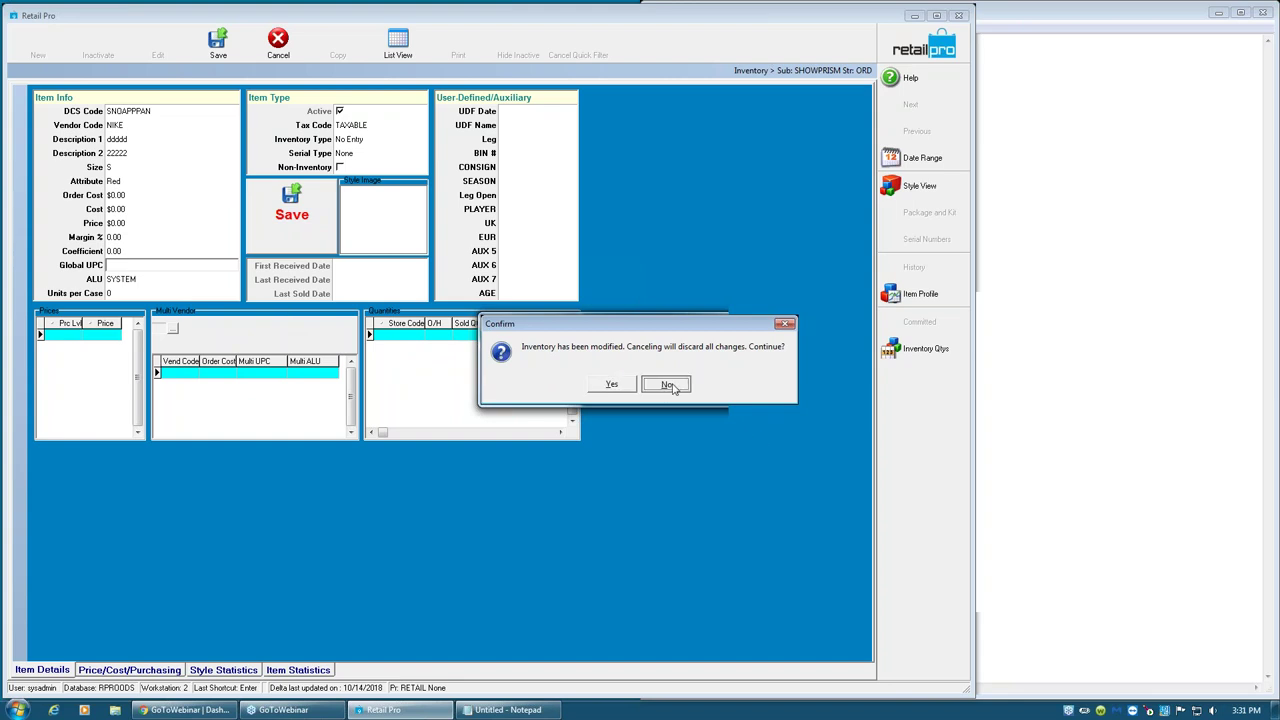
left_click(280, 45)
left_click(612, 386)
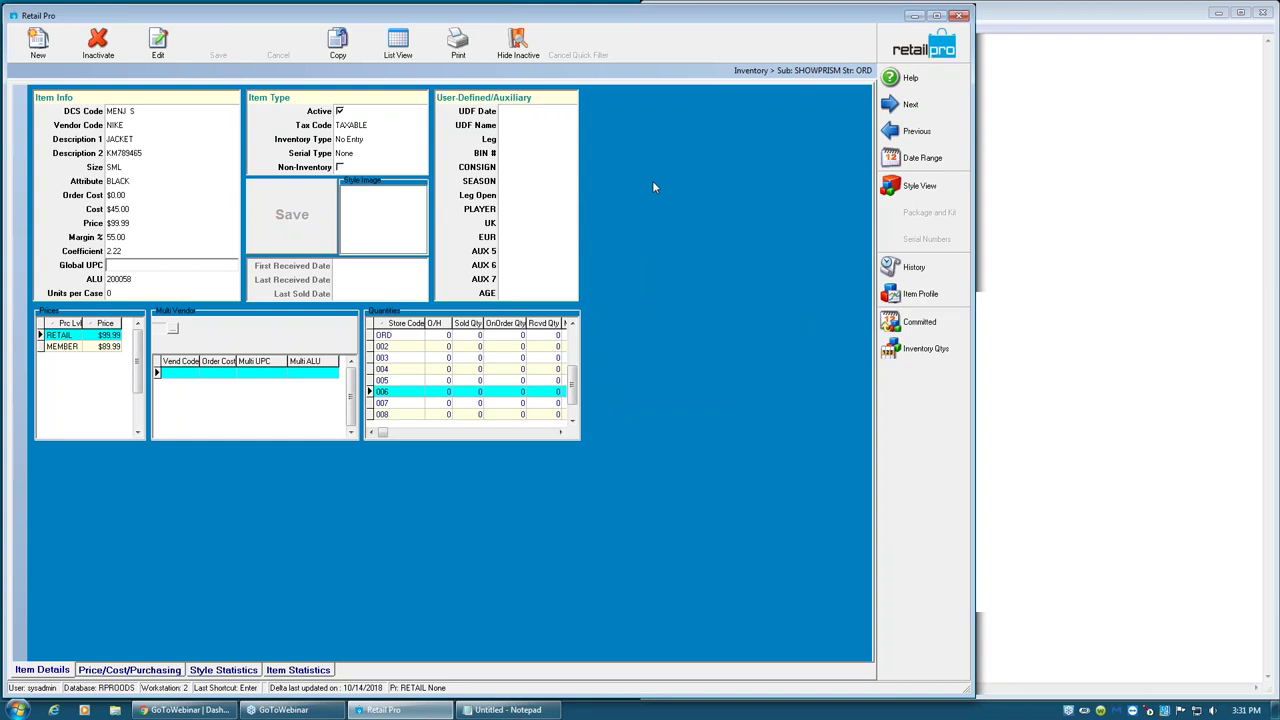
- Return to the filtered jacket list and tick Non-Invn on item 200058
left_click(398, 45)
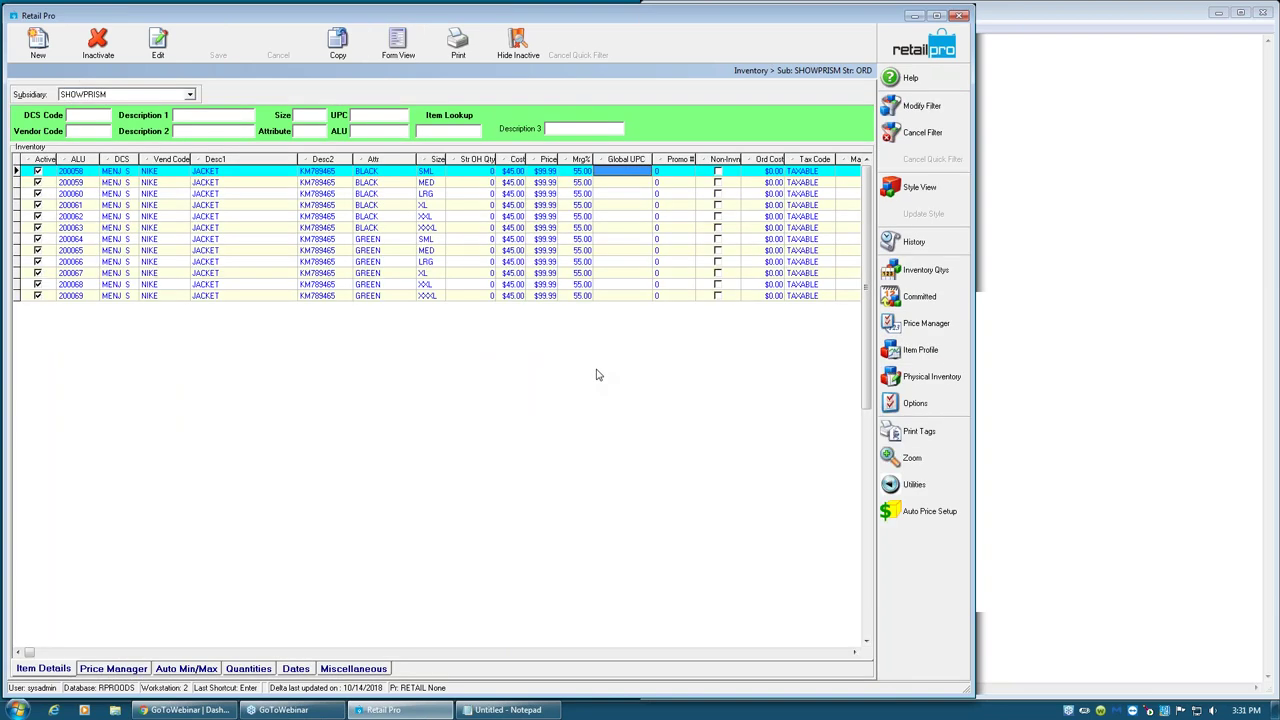
left_click(980, 324)
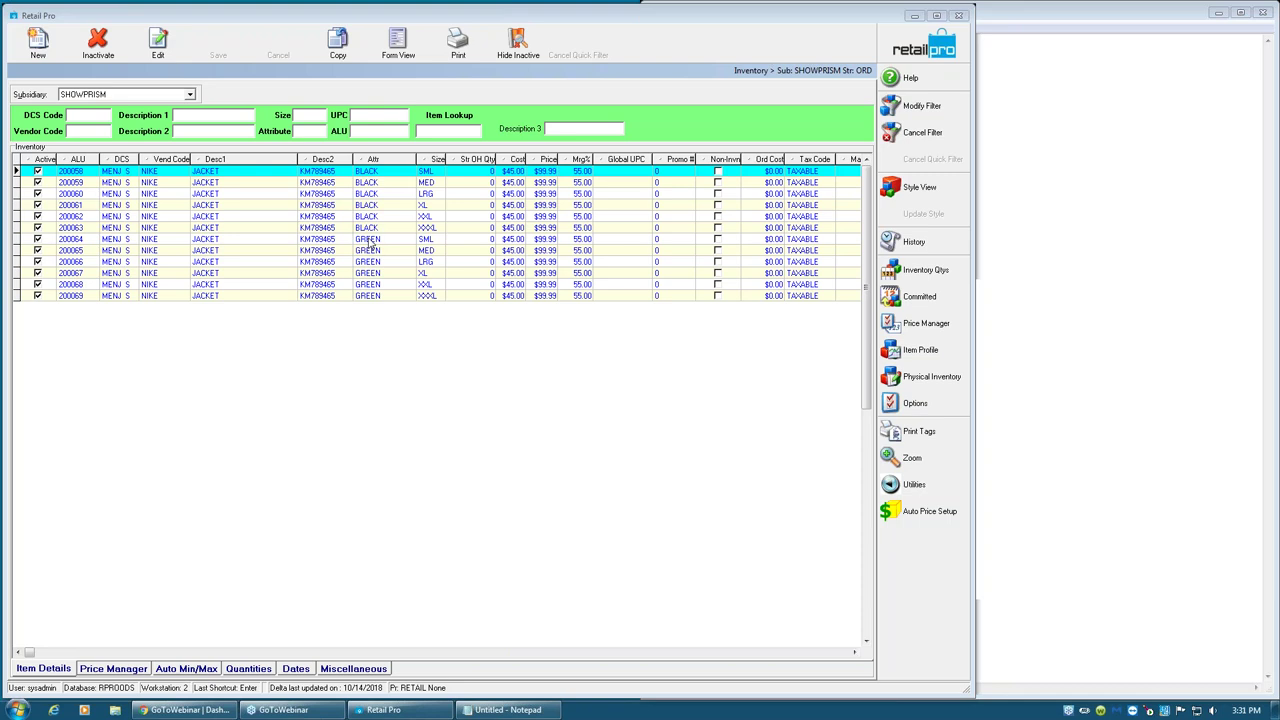
left_click(720, 177)
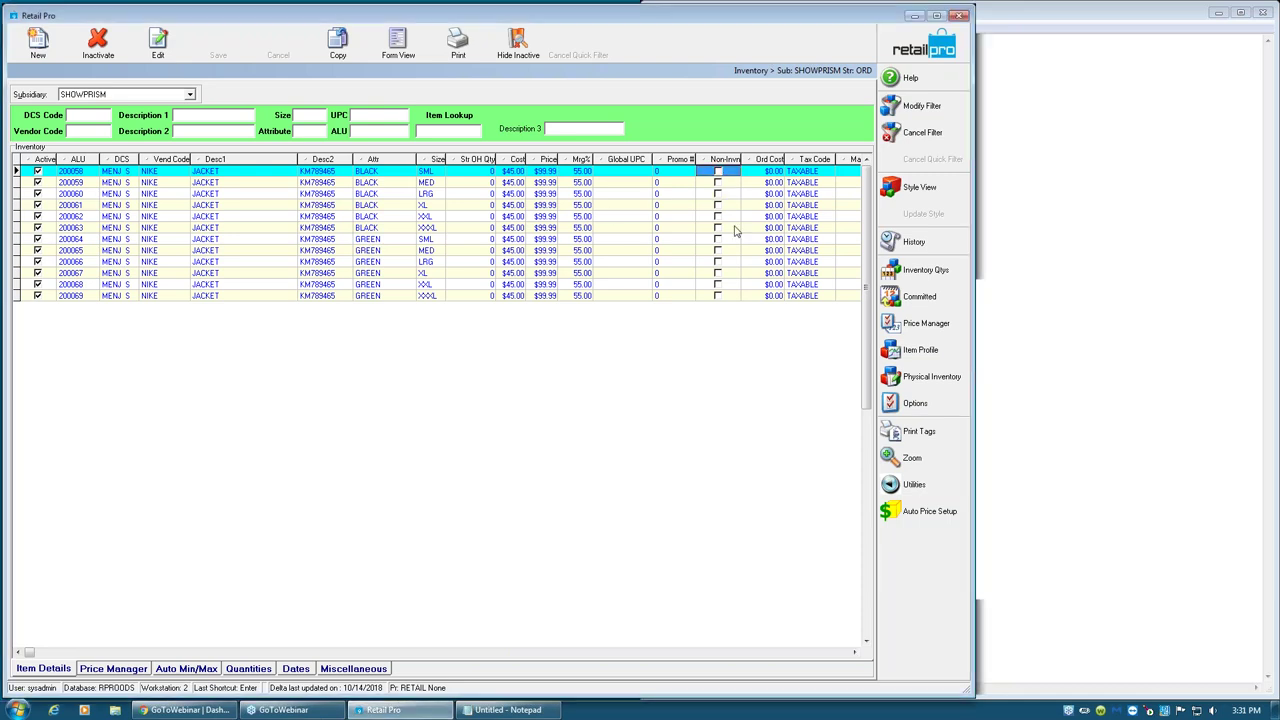
left_click(724, 186)
left_click(722, 176)
left_click(719, 173)
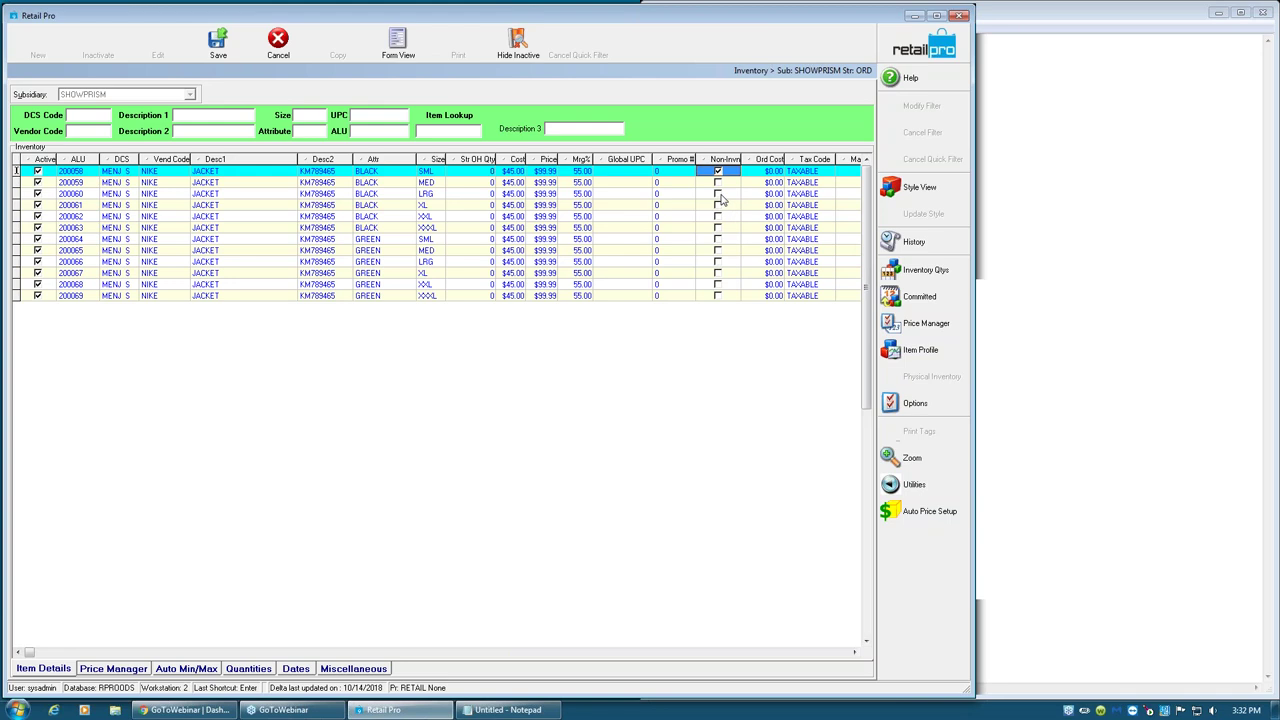
- Clear item 200058's Non-Inventory flag, try sorting by Desc2, and dismiss the sorting notice and price-level error
left_click(719, 173)
left_click(318, 159)
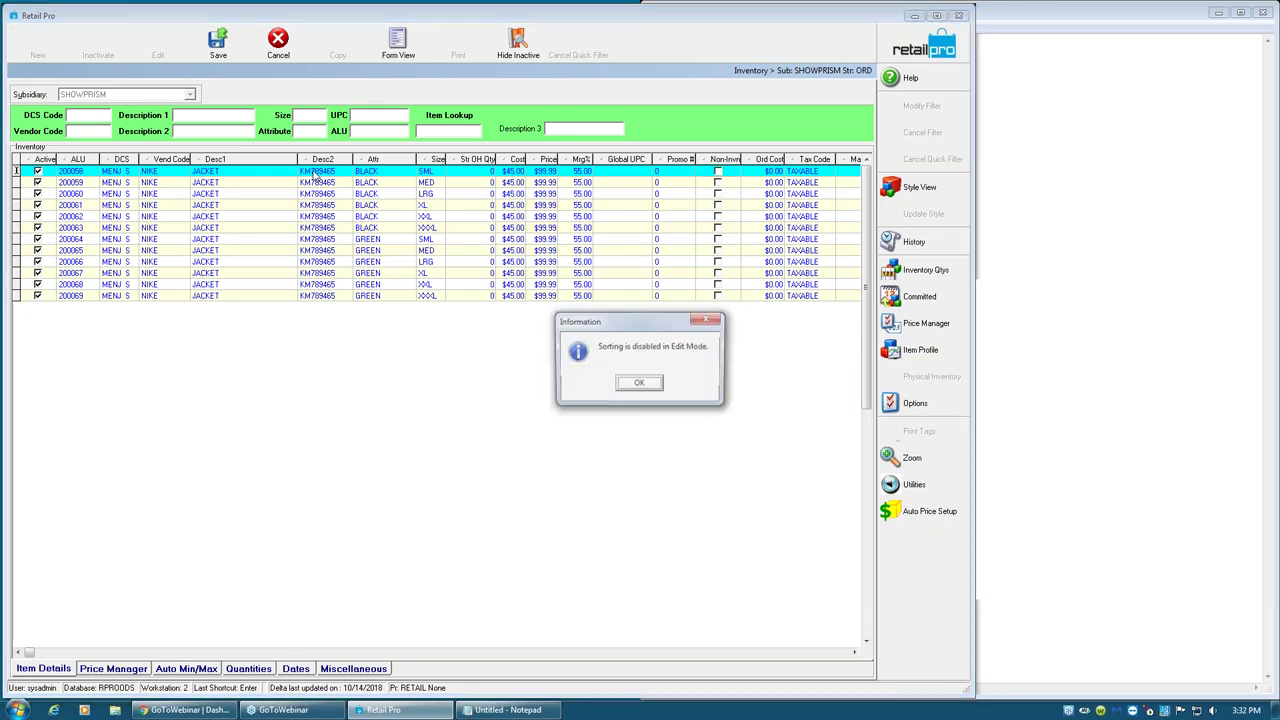
left_click(620, 386)
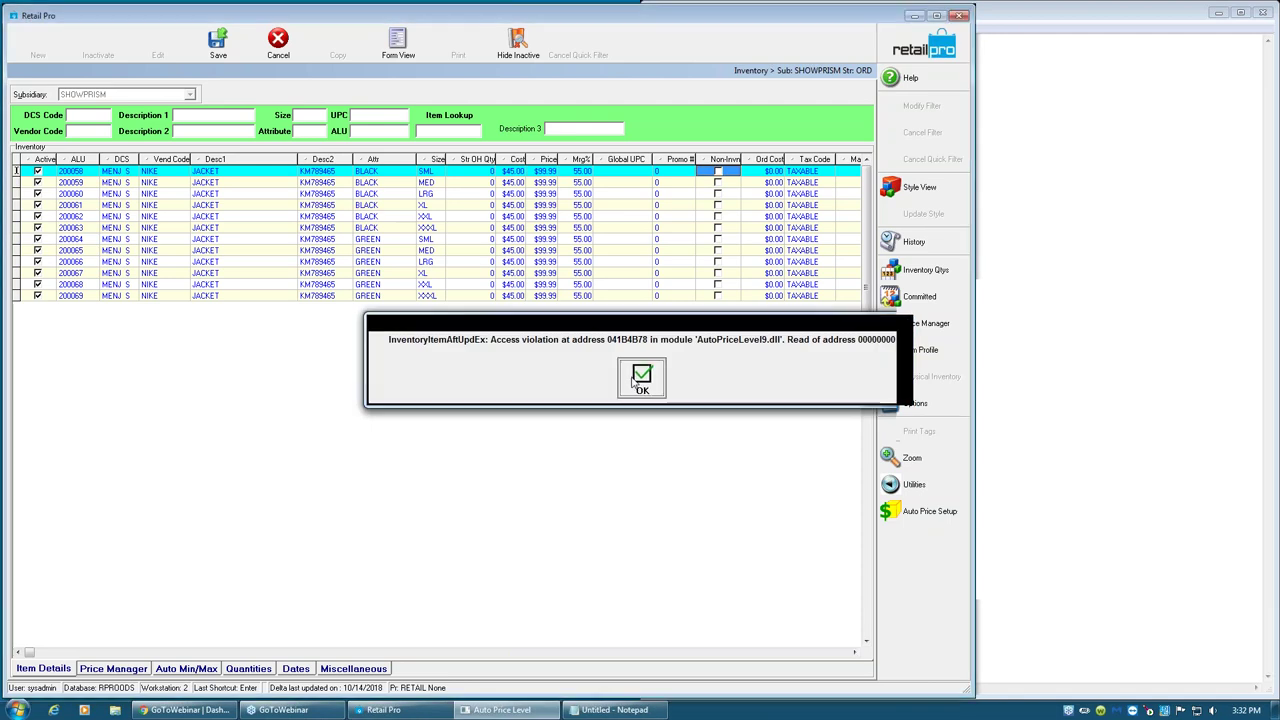
left_click(621, 388)
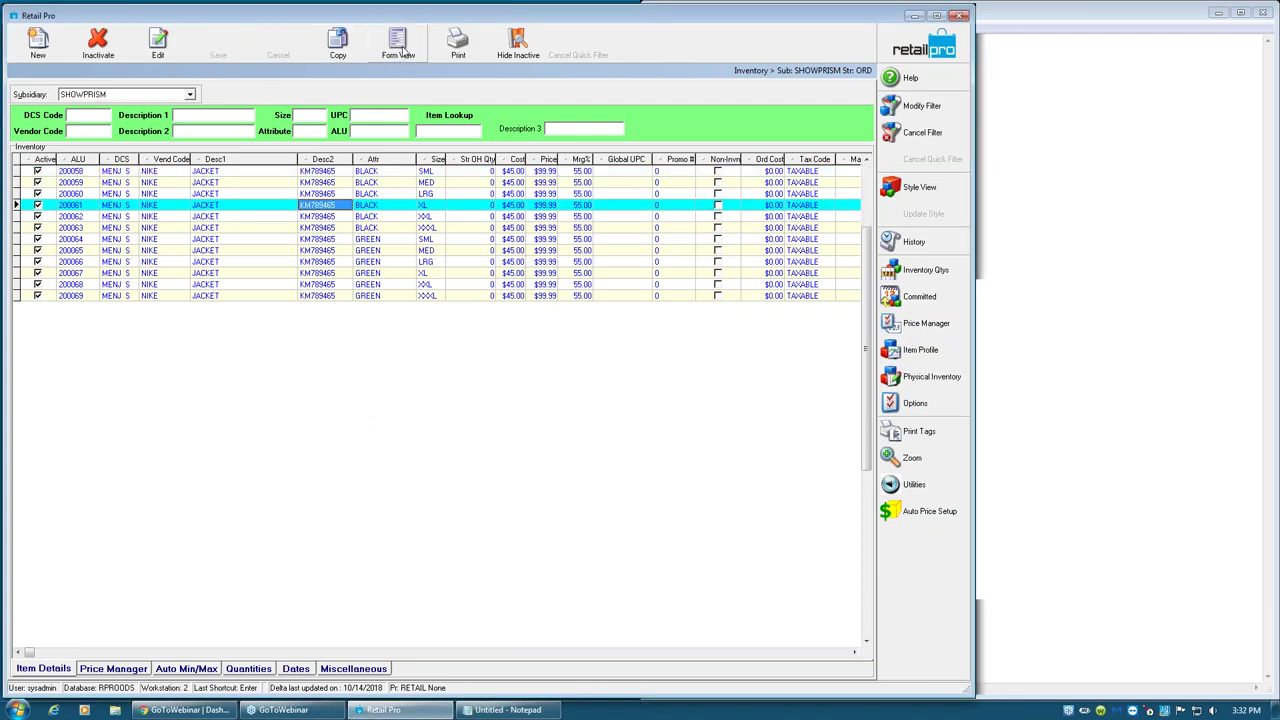
- In the XL black jacket's Form View, add a MEMBER price row of $89.99
left_click(399, 45)
left_click(58, 337)
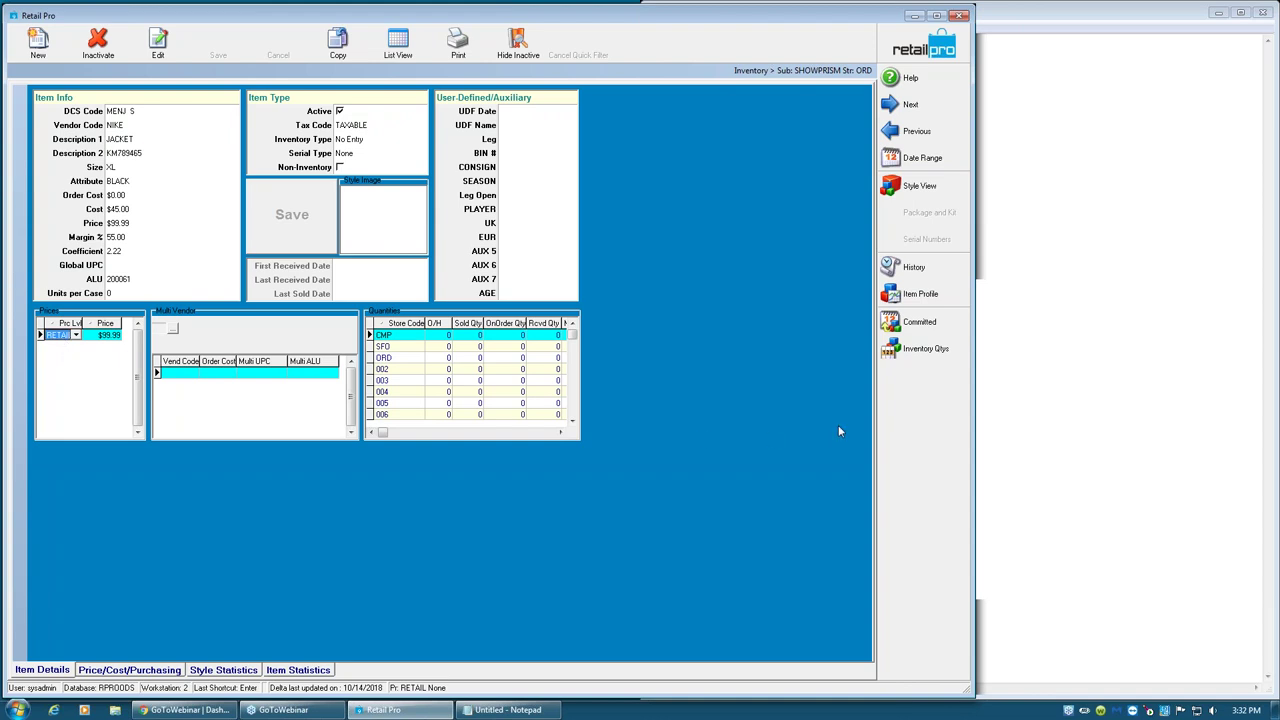
key("Down")
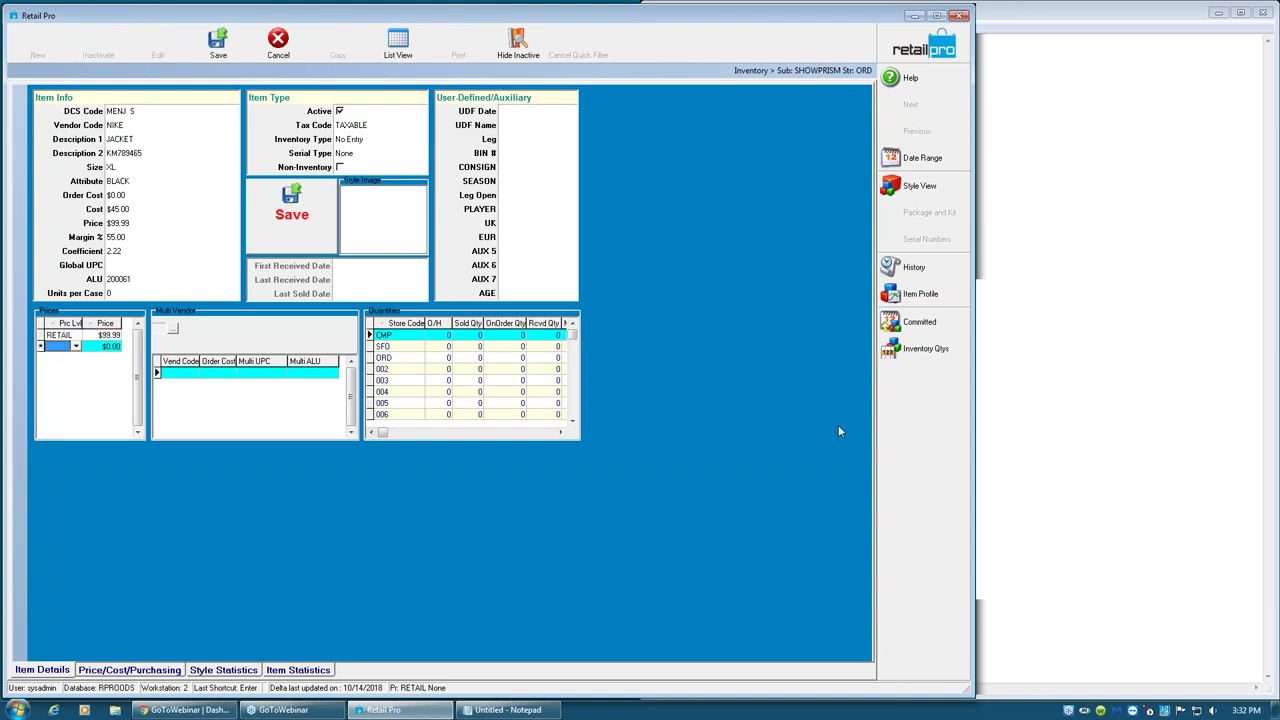
left_click(75, 347)
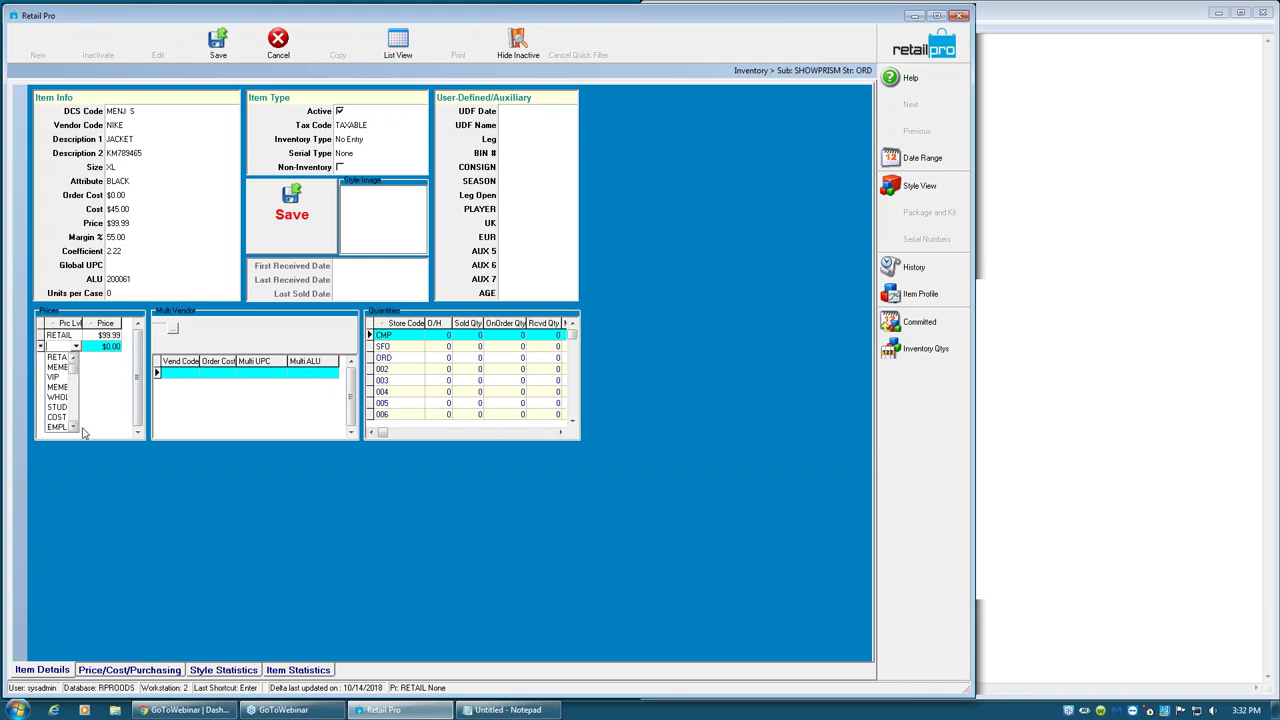
left_click(64, 368)
left_click(108, 347)
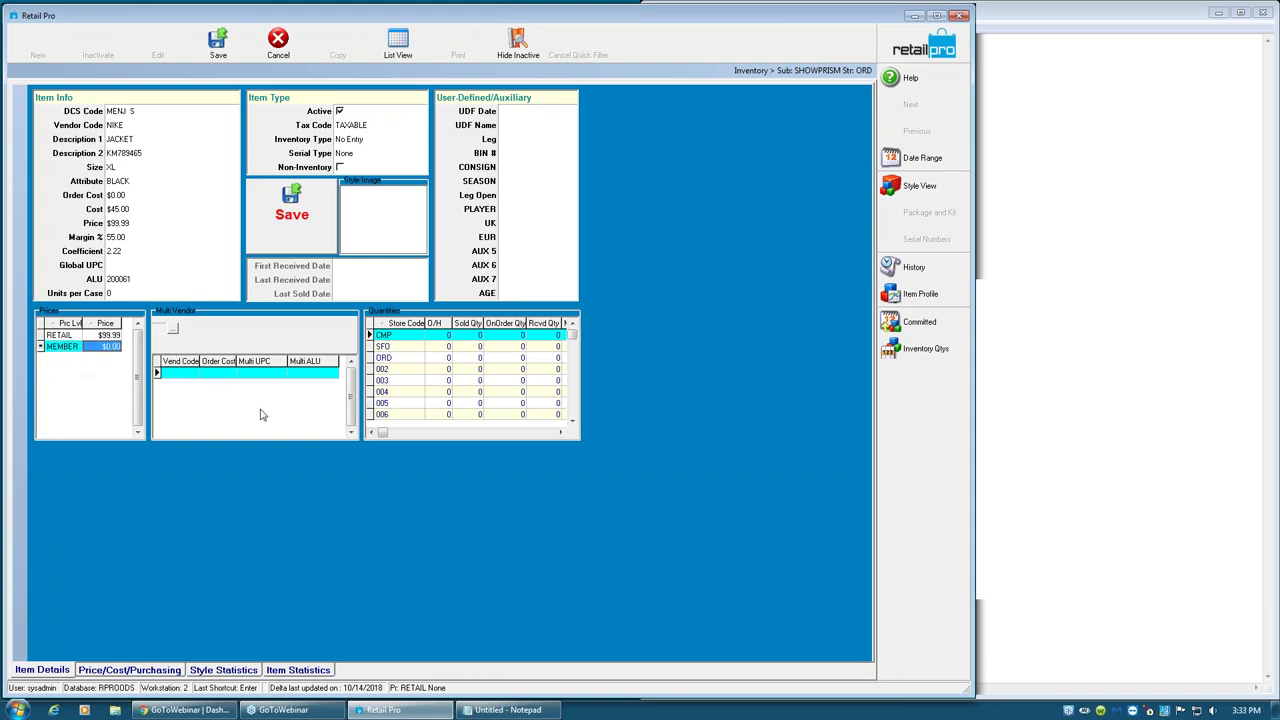
type("89.99")
key("Return")
key("Down")
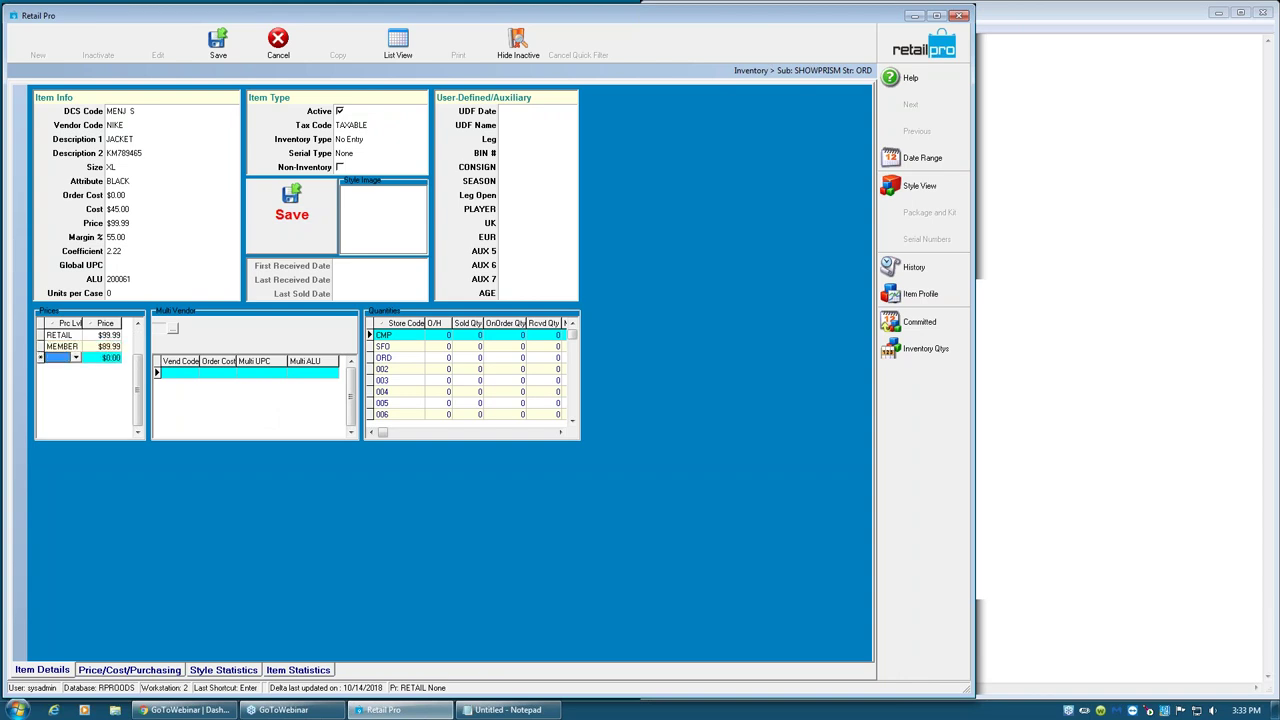
key("Up")
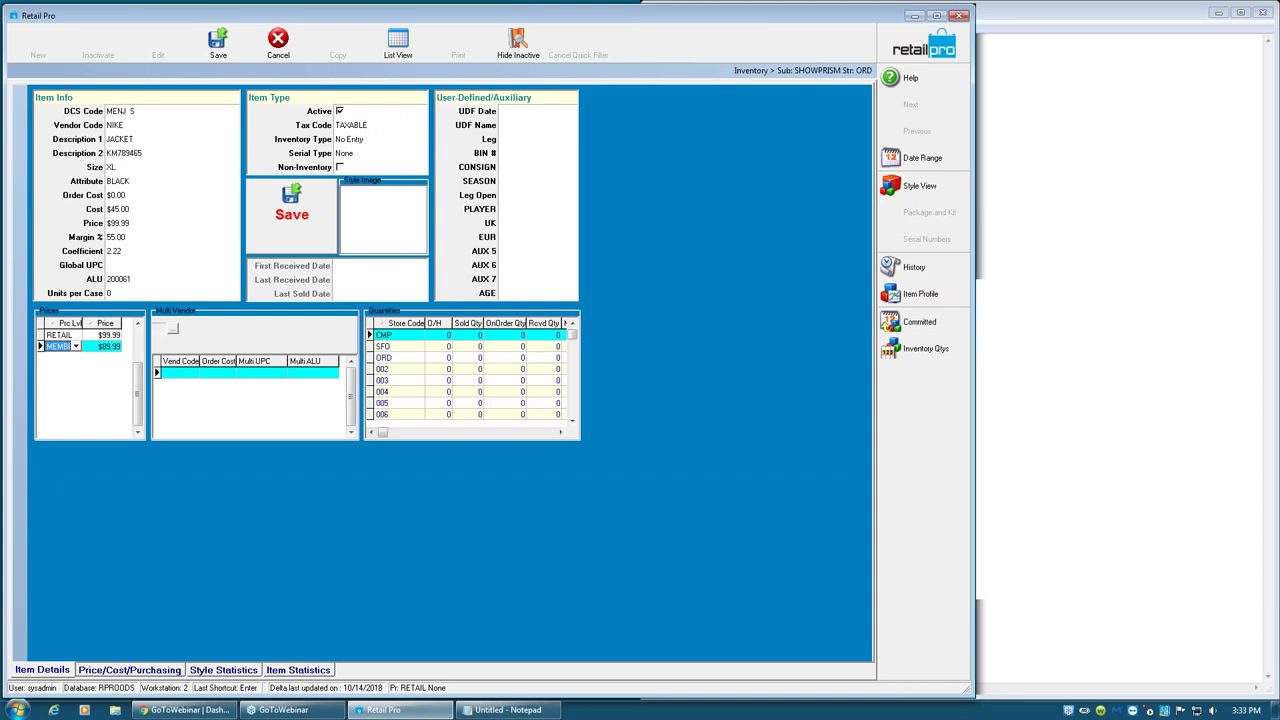
- Discard the empty third price row and widen the Prc Lvl and Price columns
key("Down")
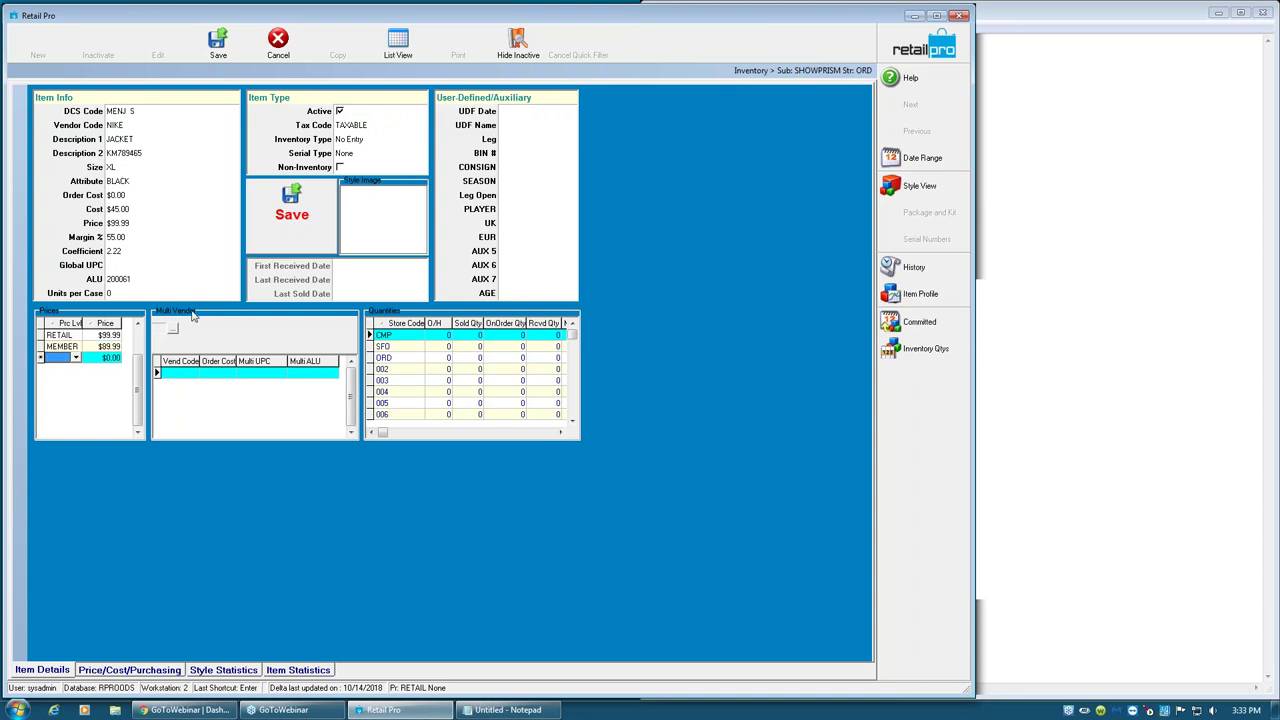
left_click(76, 358)
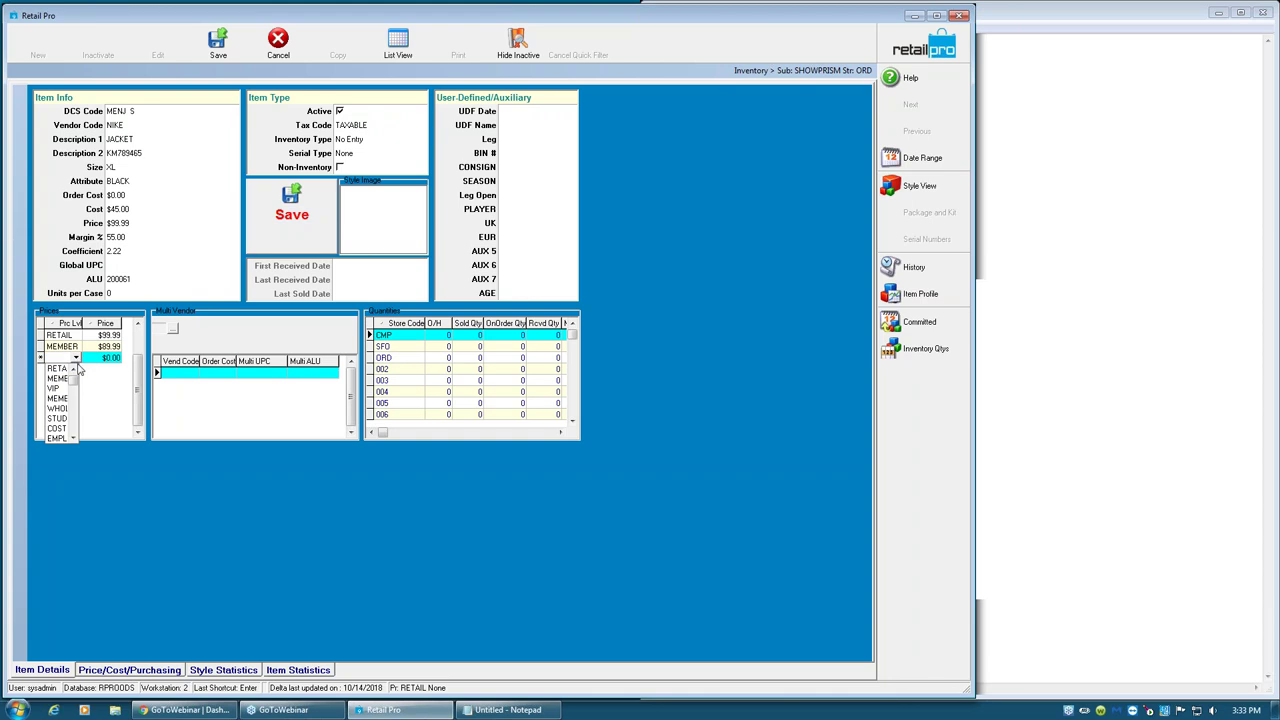
left_click(73, 428)
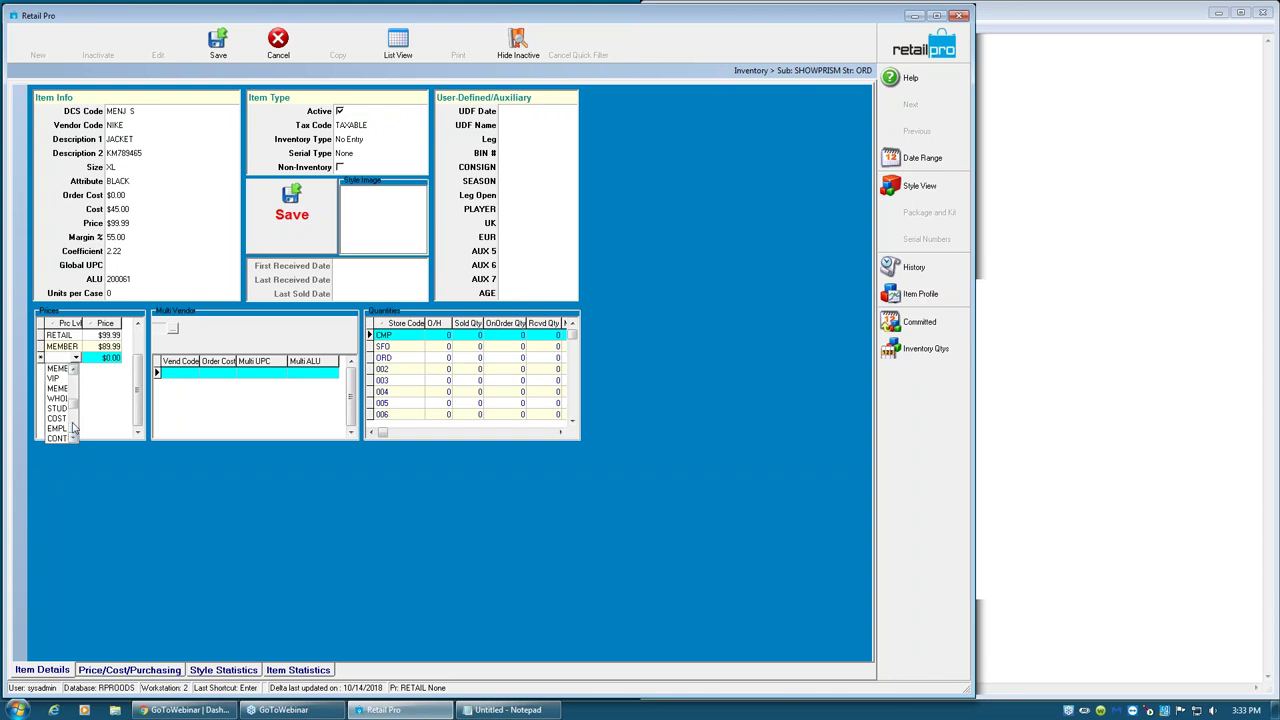
left_click(73, 385)
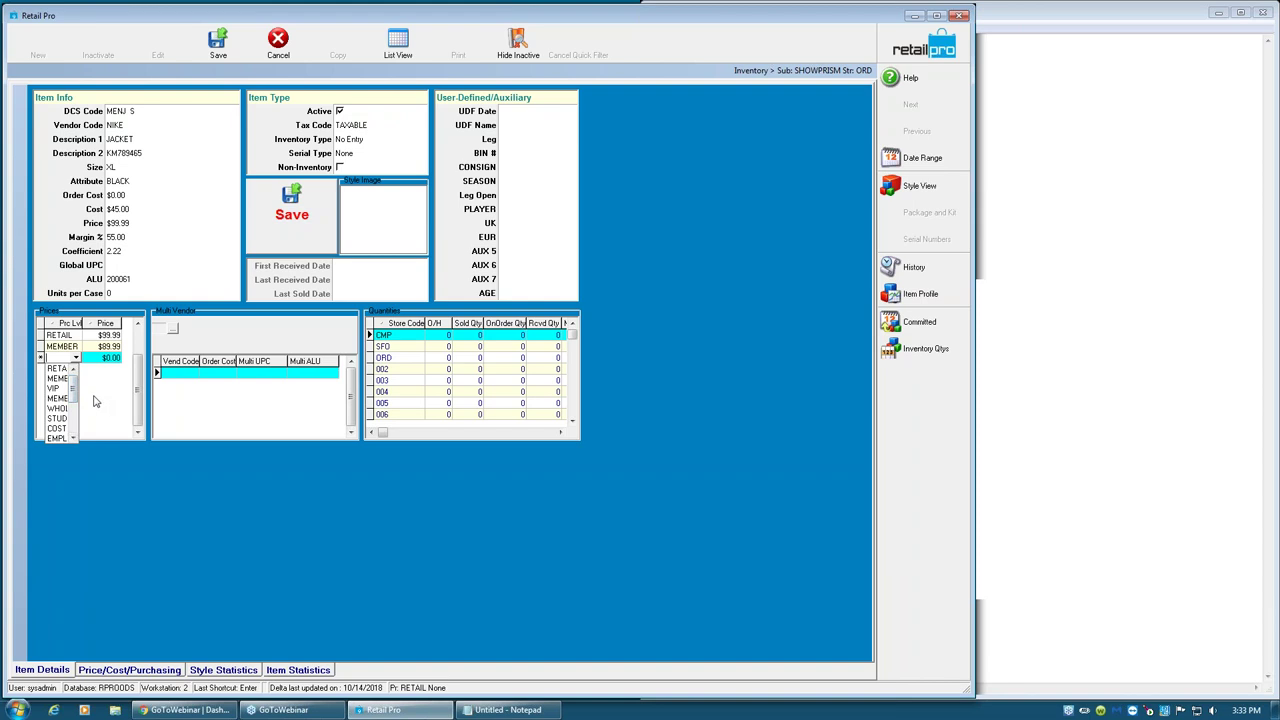
left_click(102, 401)
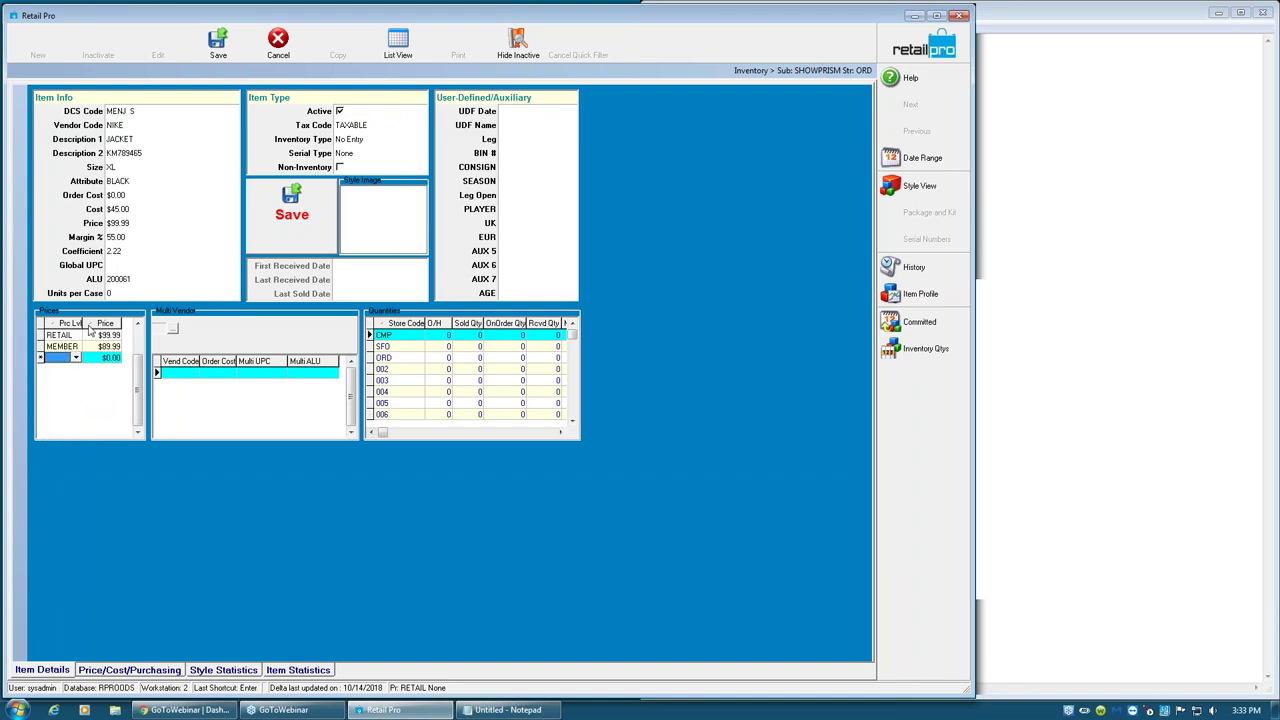
left_click_drag(86, 323, 104, 323)
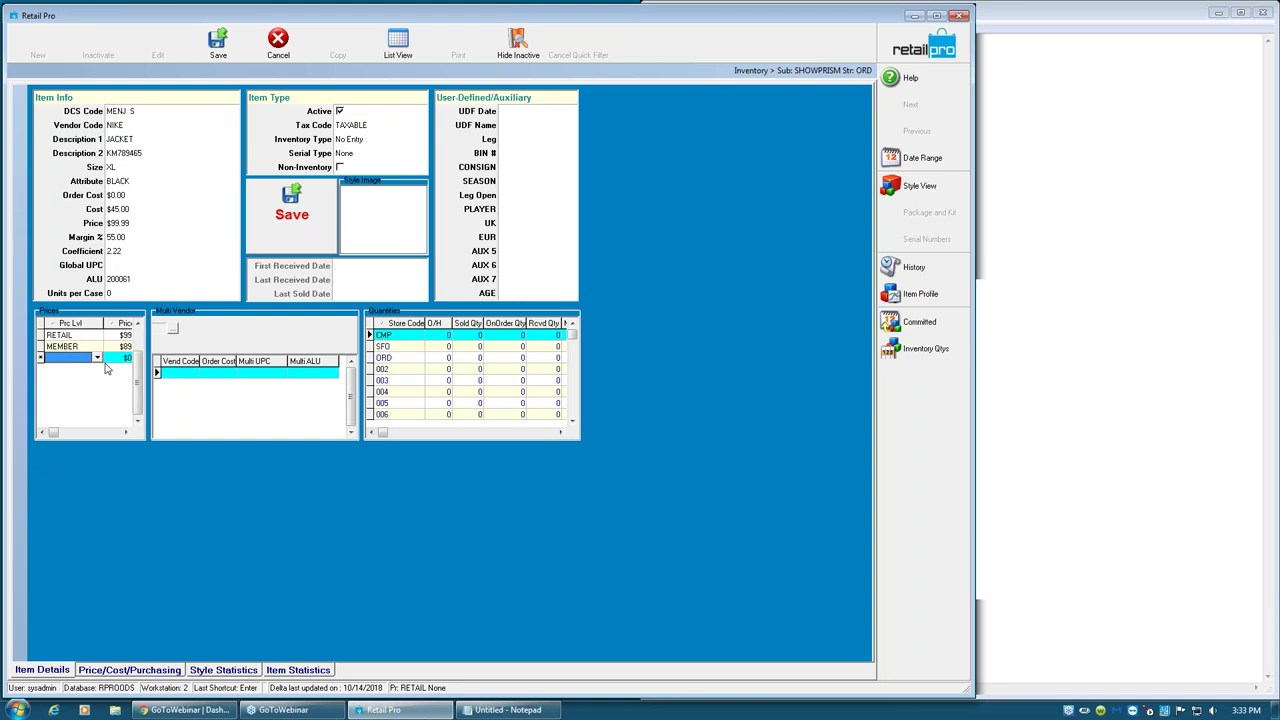
left_click(97, 358)
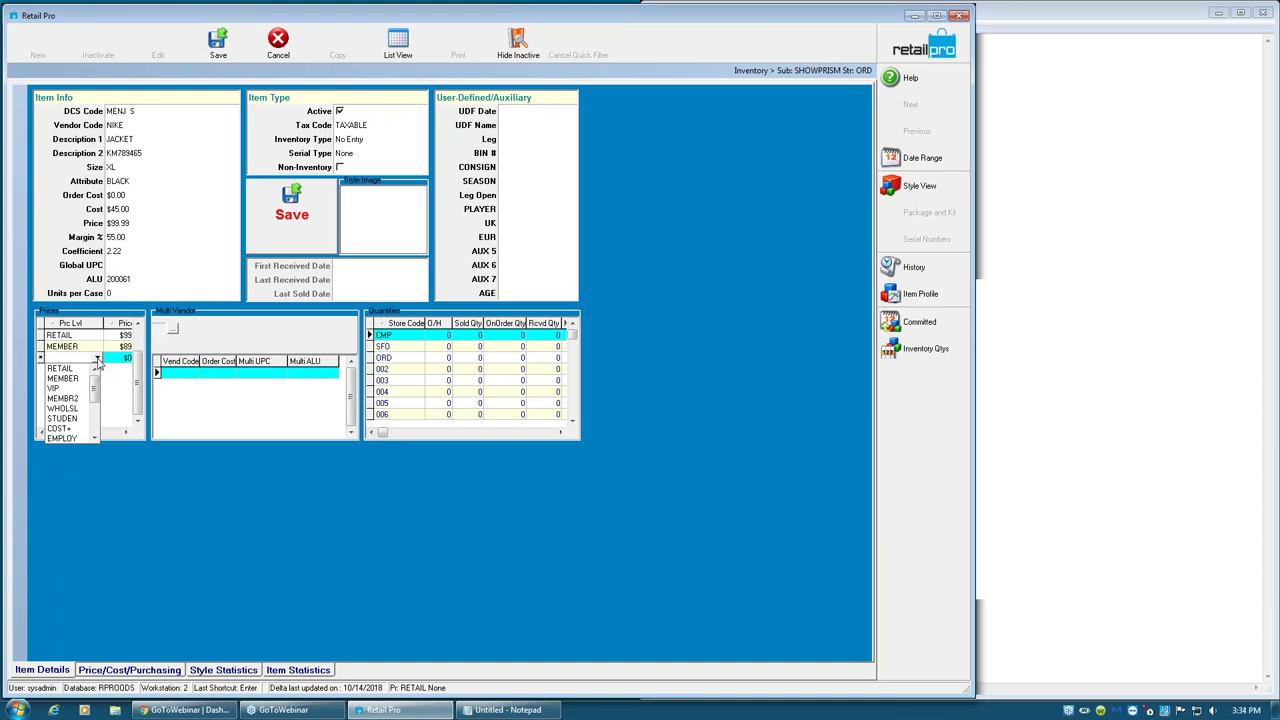
key("Escape")
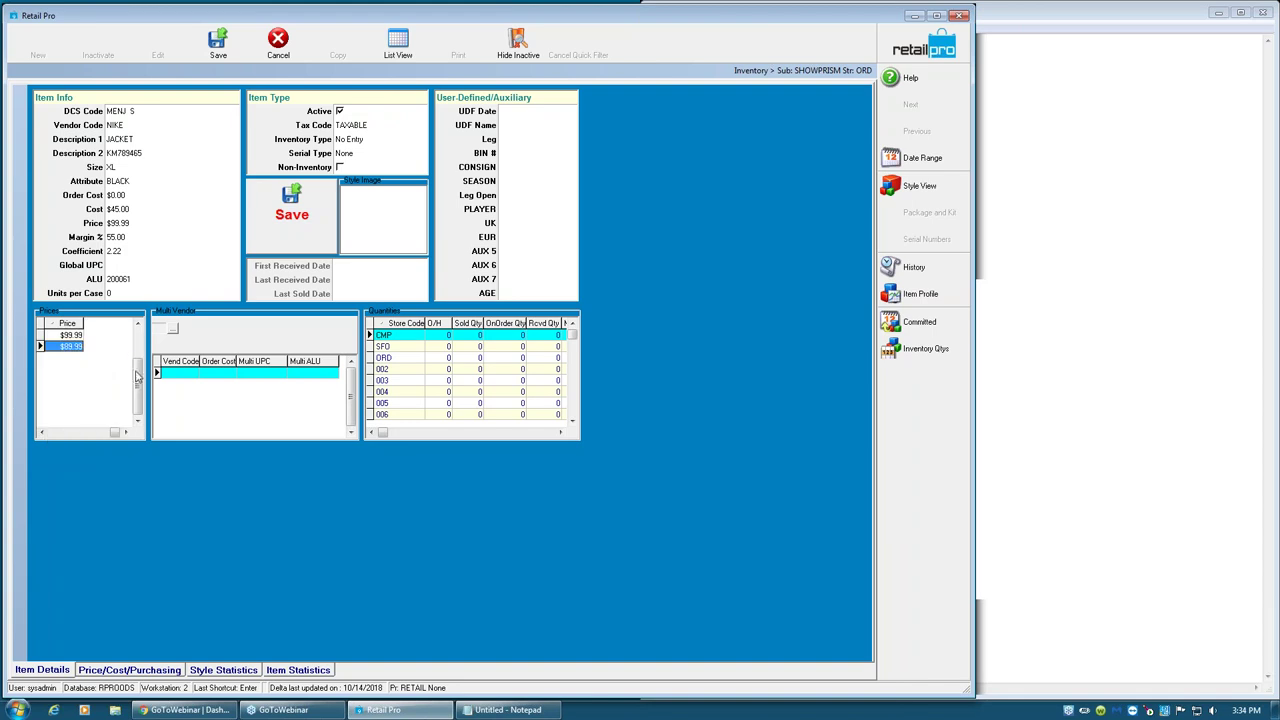
left_click(57, 433)
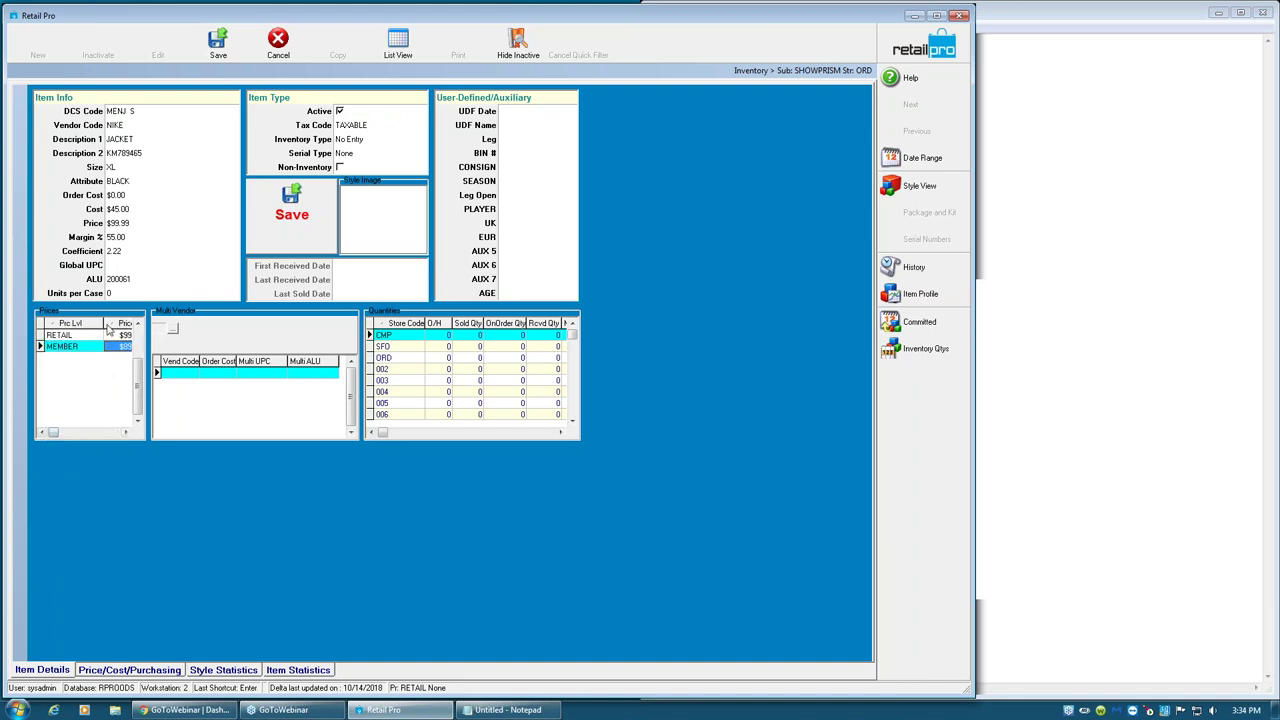
left_click_drag(103, 322, 95, 323)
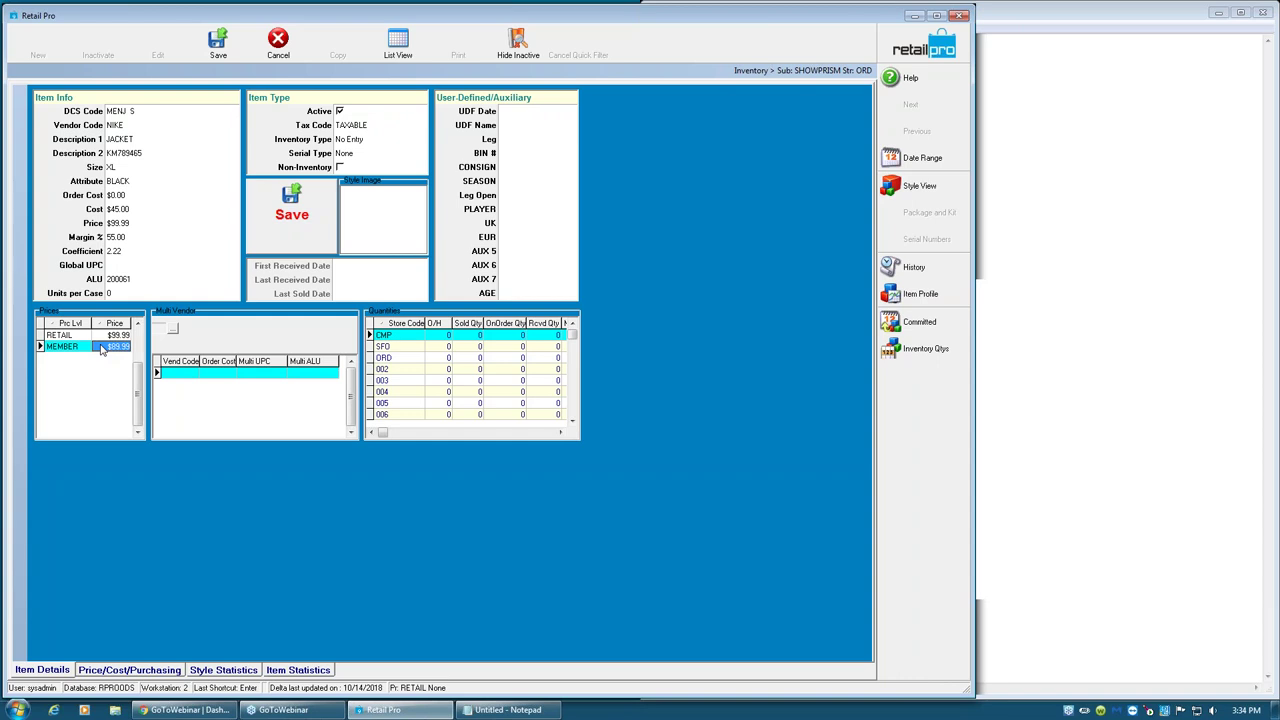
- Save the $89.99 MEMBER price, dismiss the error, and return to the inventory list
left_click(214, 45)
left_click(645, 386)
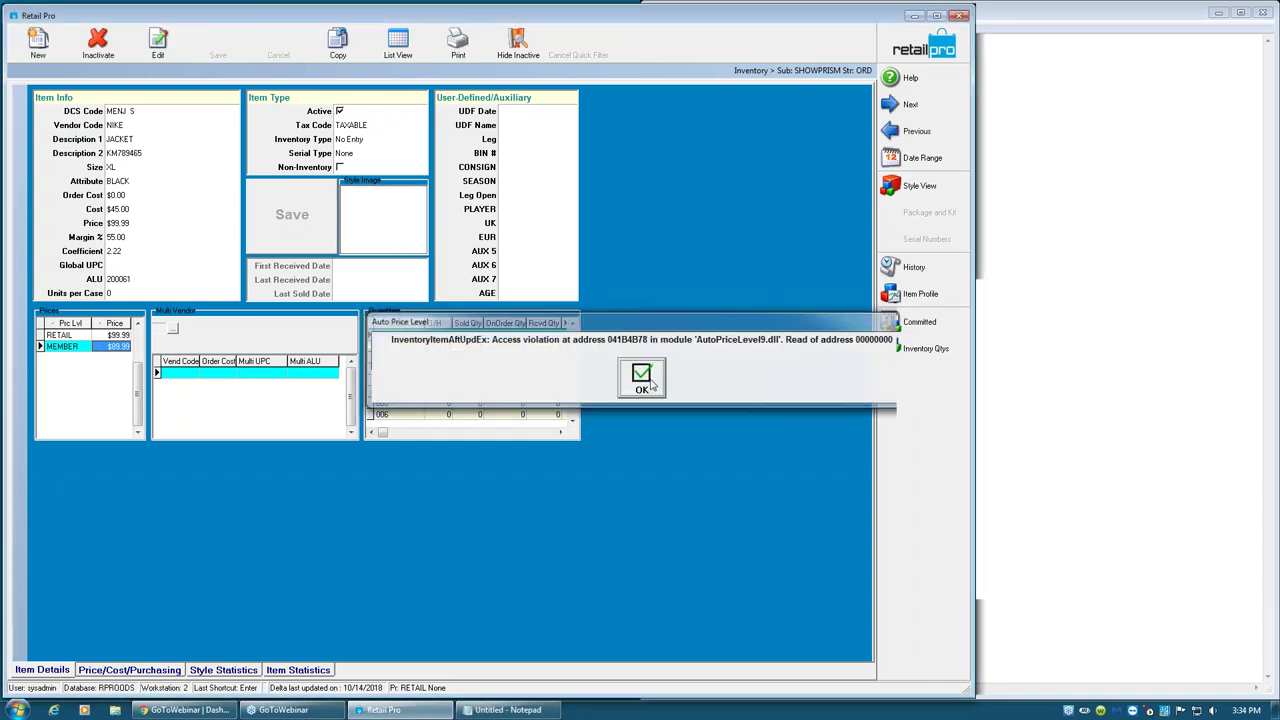
left_click(397, 45)
left_click(979, 313)
left_click(926, 323)
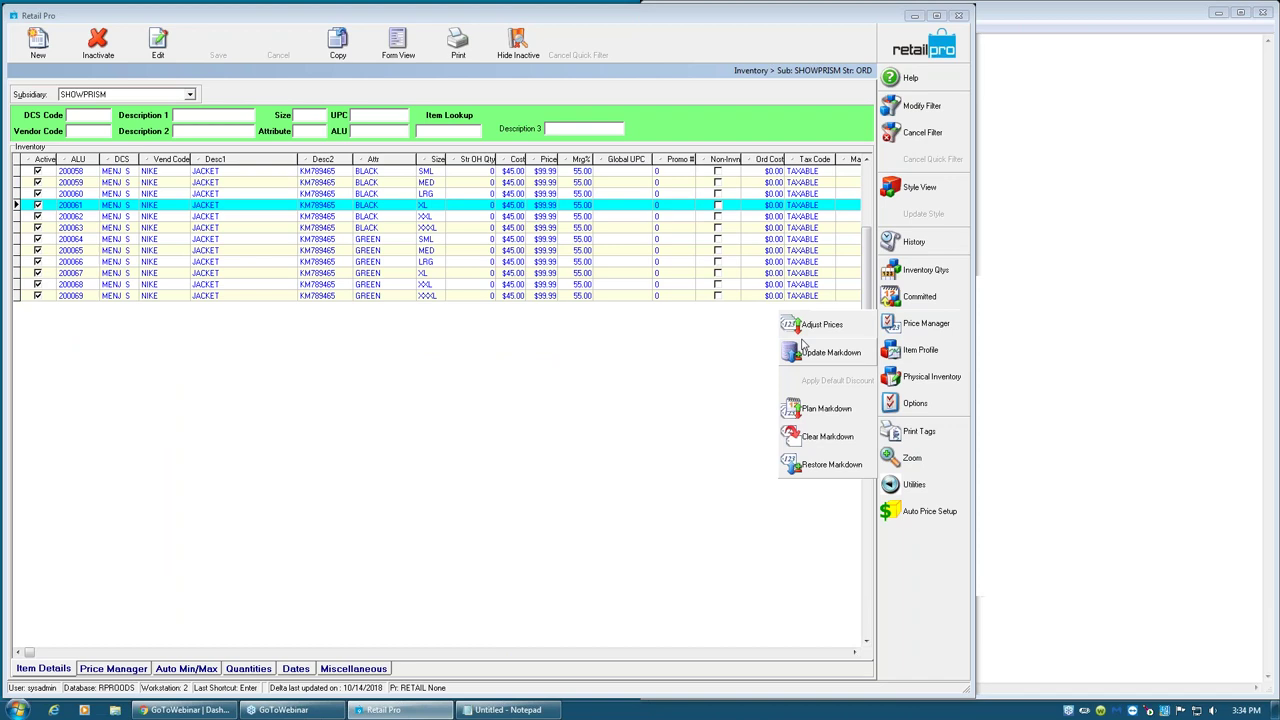
left_click(815, 325)
left_click(737, 286)
left_click(738, 287)
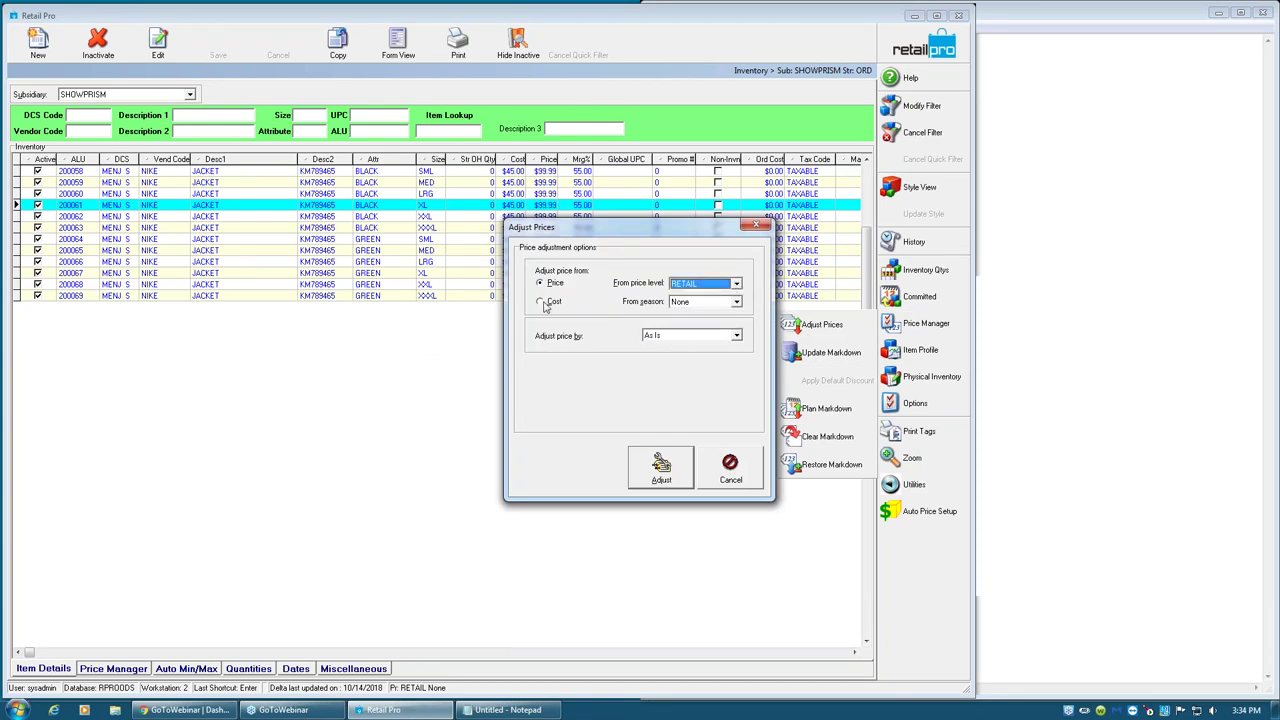
left_click(690, 337)
left_click(686, 362)
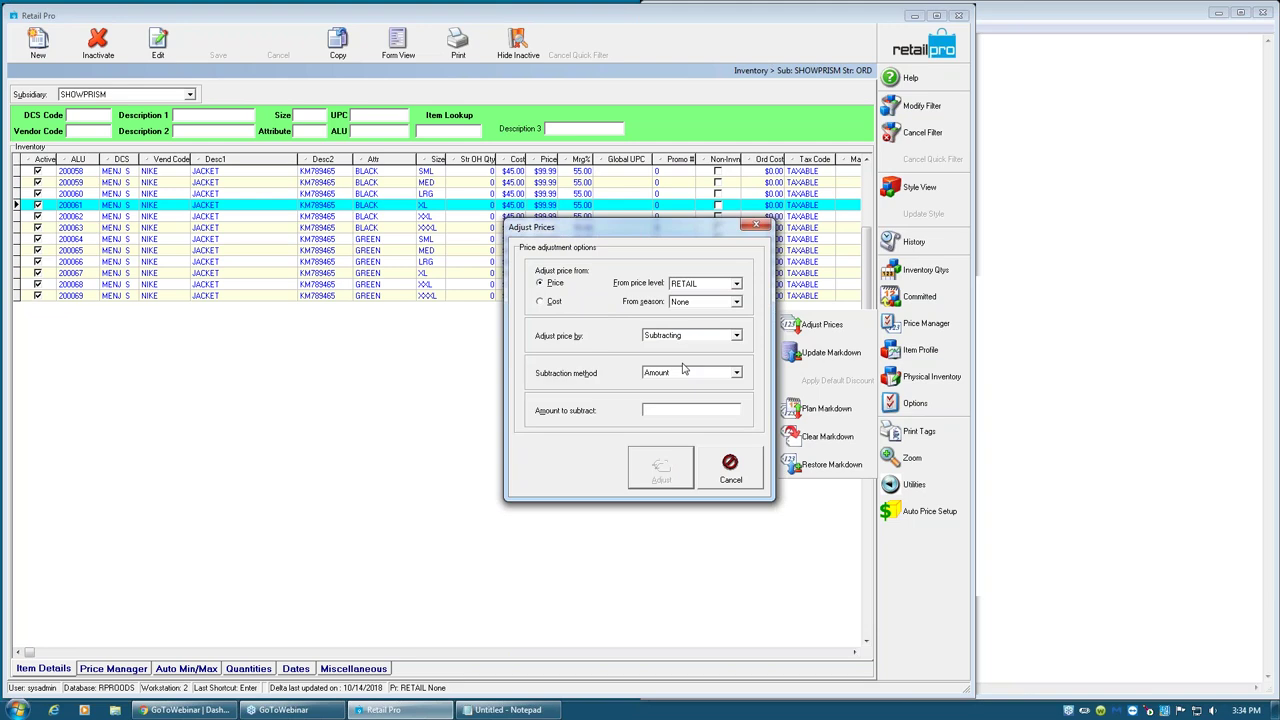
left_click(681, 375)
left_click(676, 390)
left_click(676, 409)
type("10")
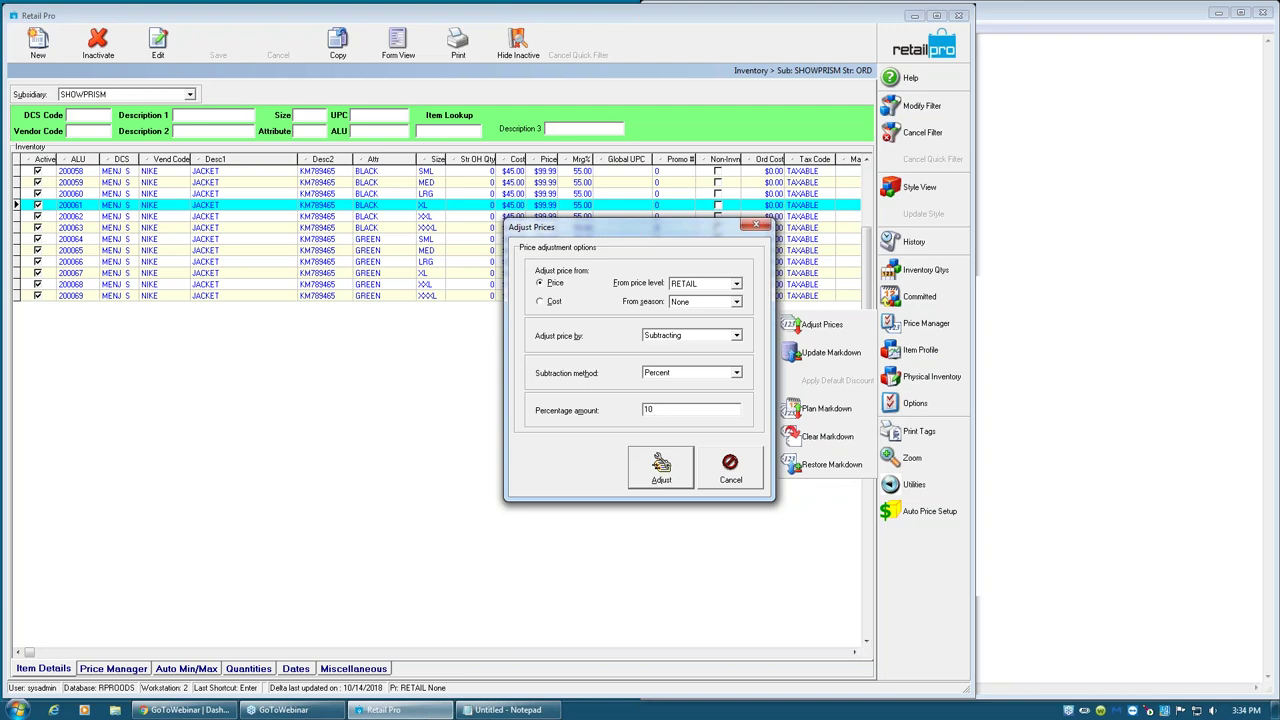
left_click(740, 479)
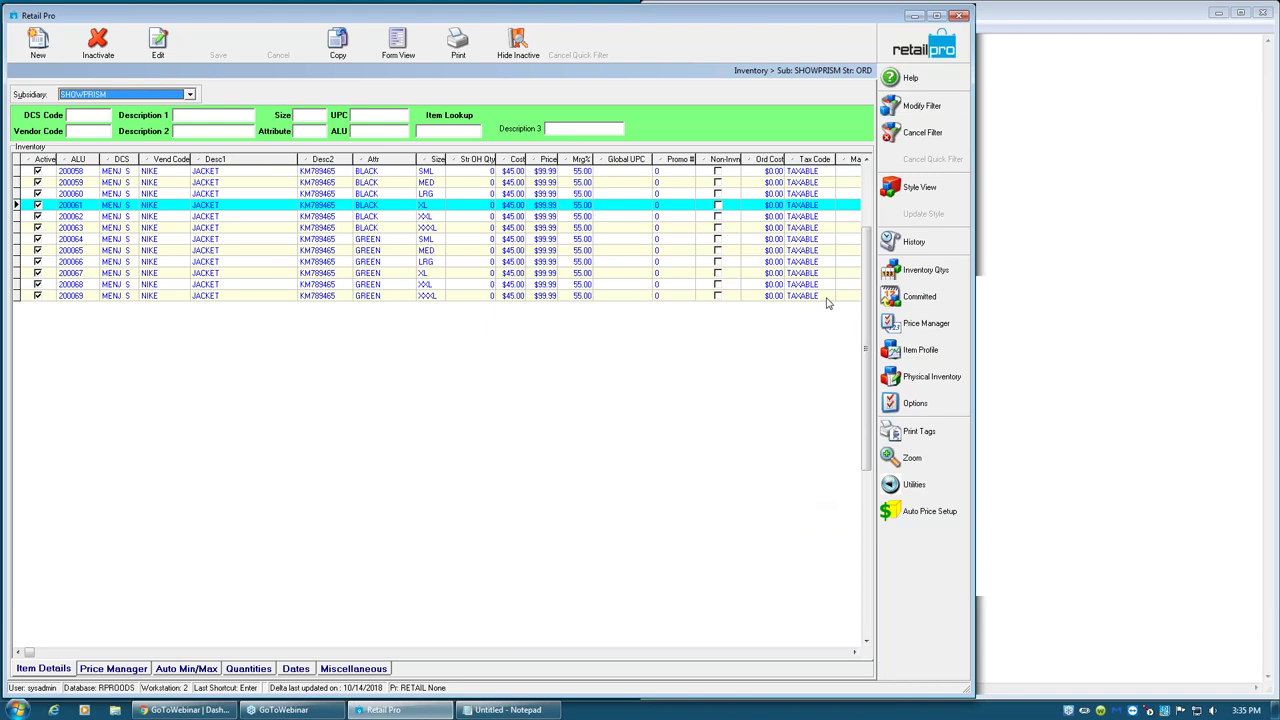
- Leave inventory and open a customer's sales and credit details in Form View
left_click(898, 48)
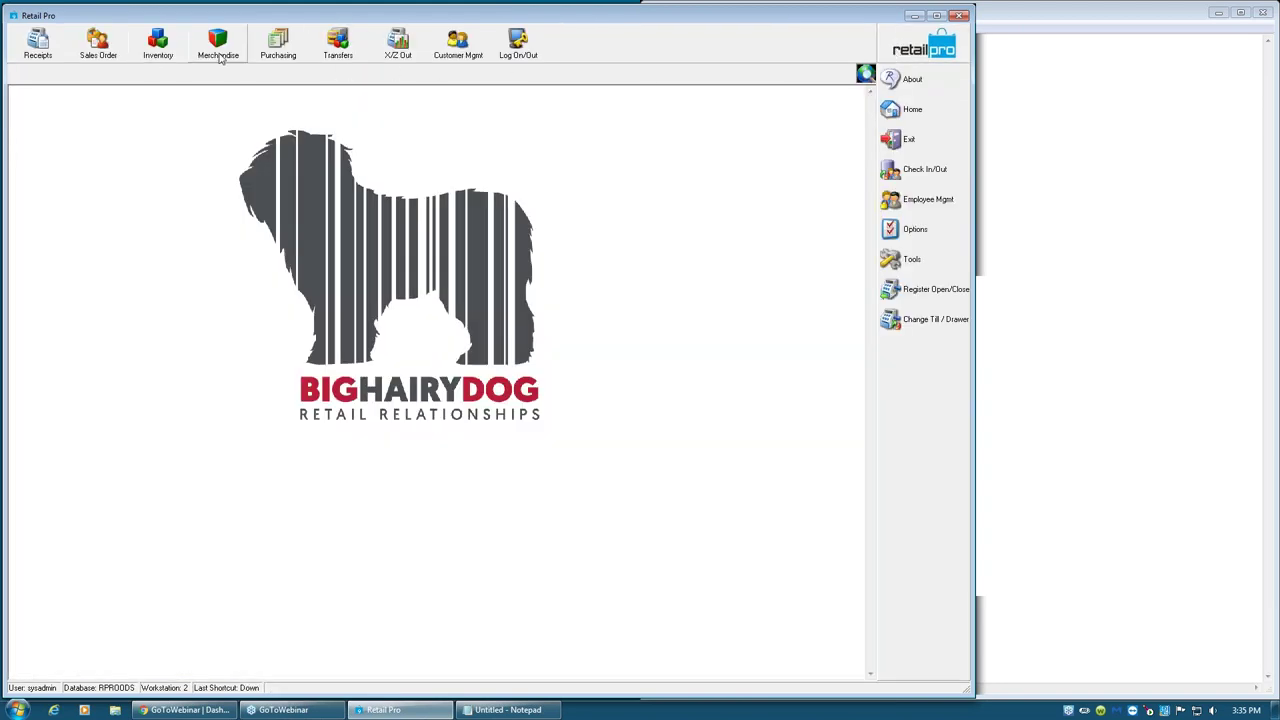
left_click(458, 45)
left_click(470, 79)
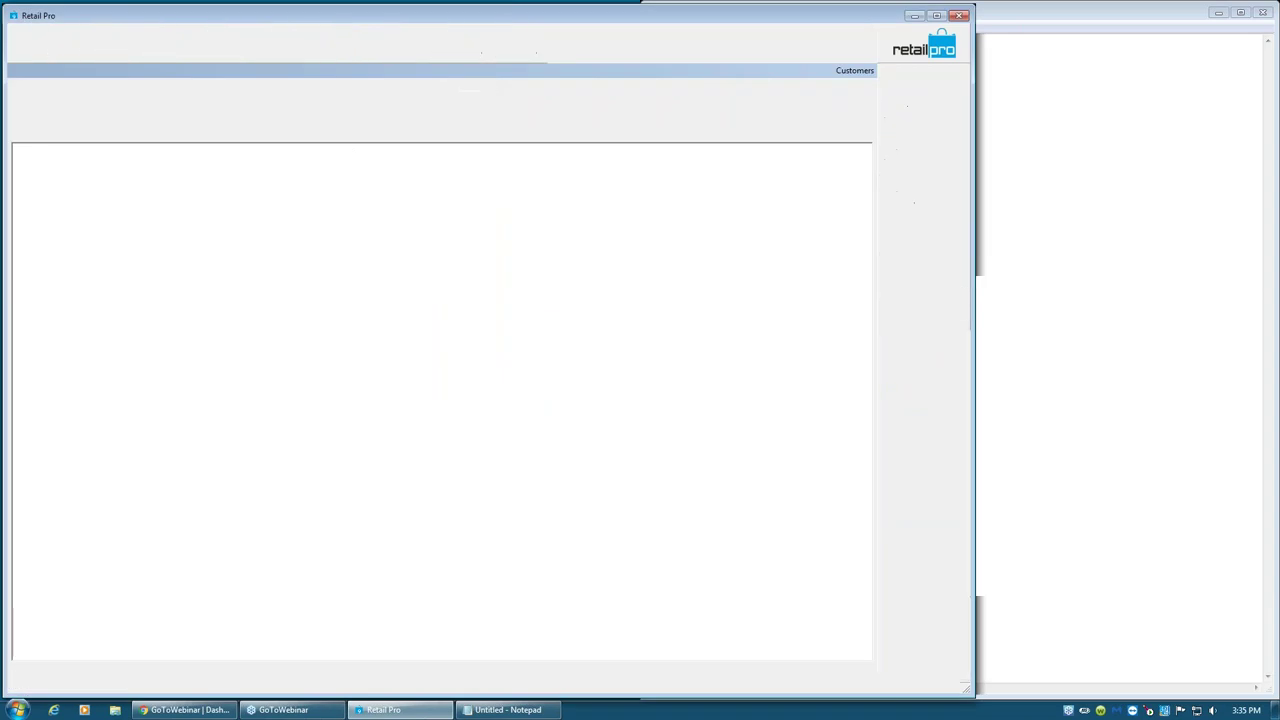
left_click(400, 44)
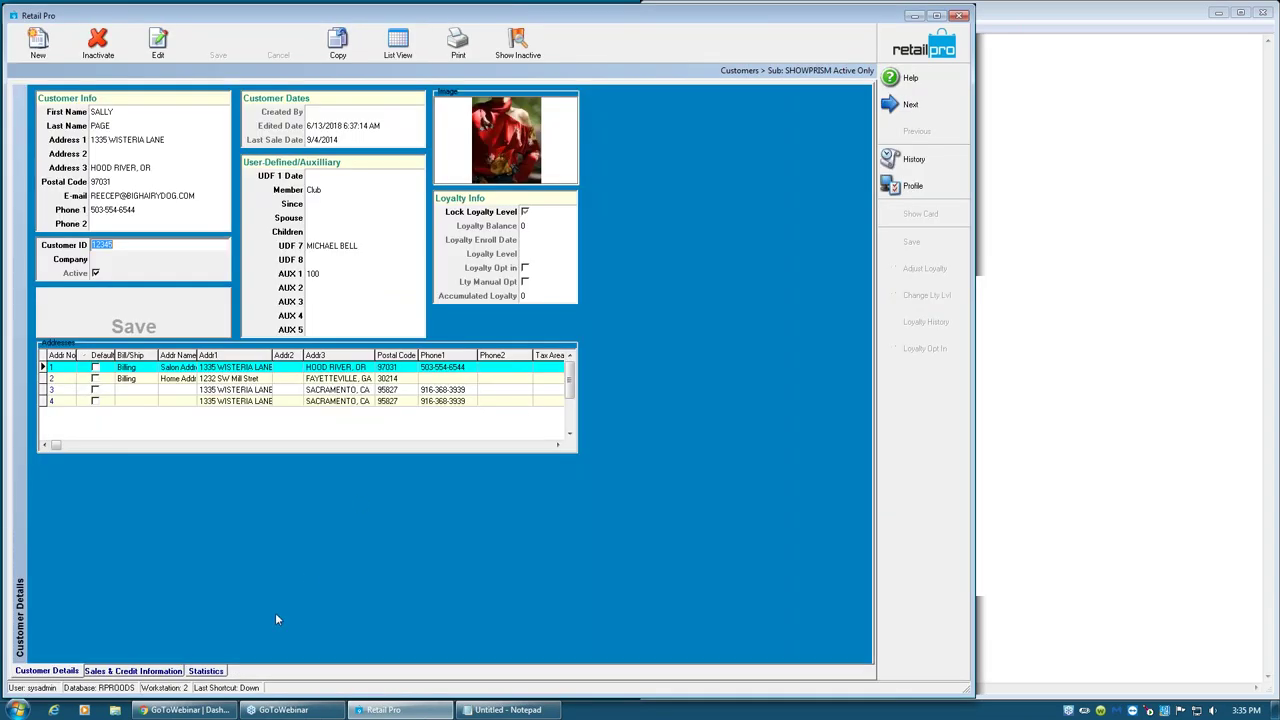
left_click(148, 670)
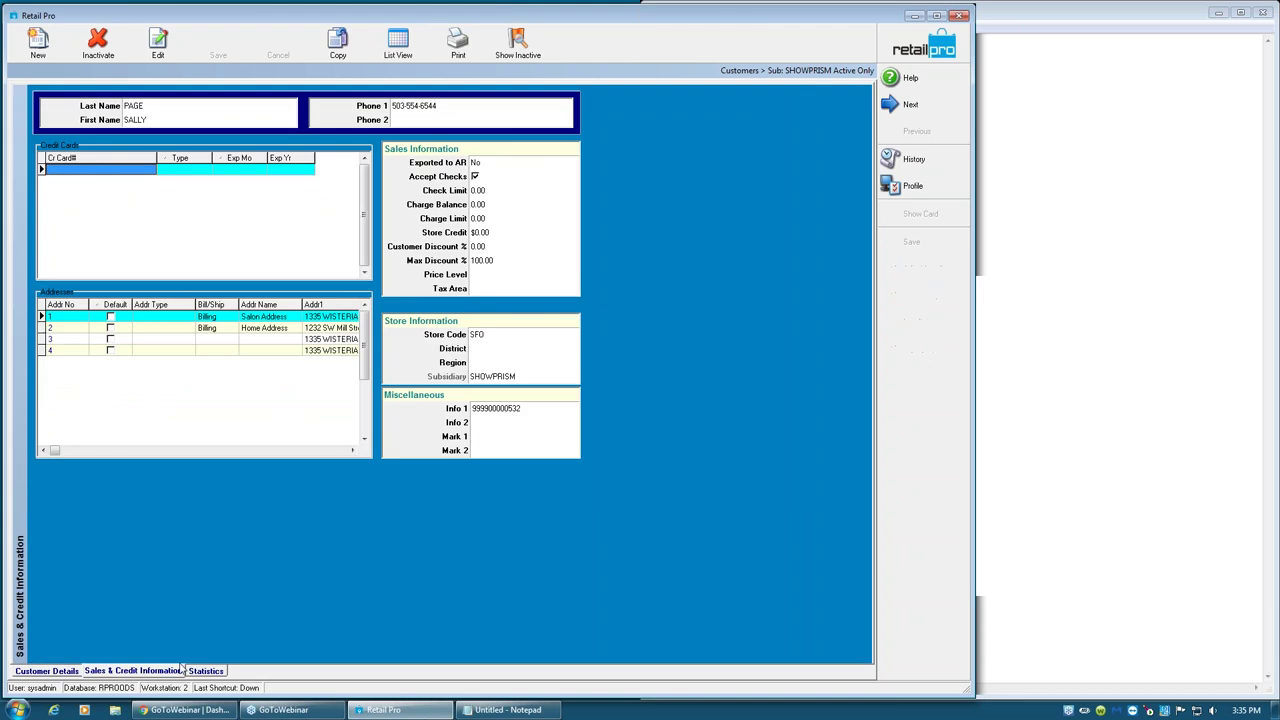
- Set the customer's price level to MEMBER, then discard the change and close the record
left_click(509, 276)
left_click(572, 277)
left_click(489, 297)
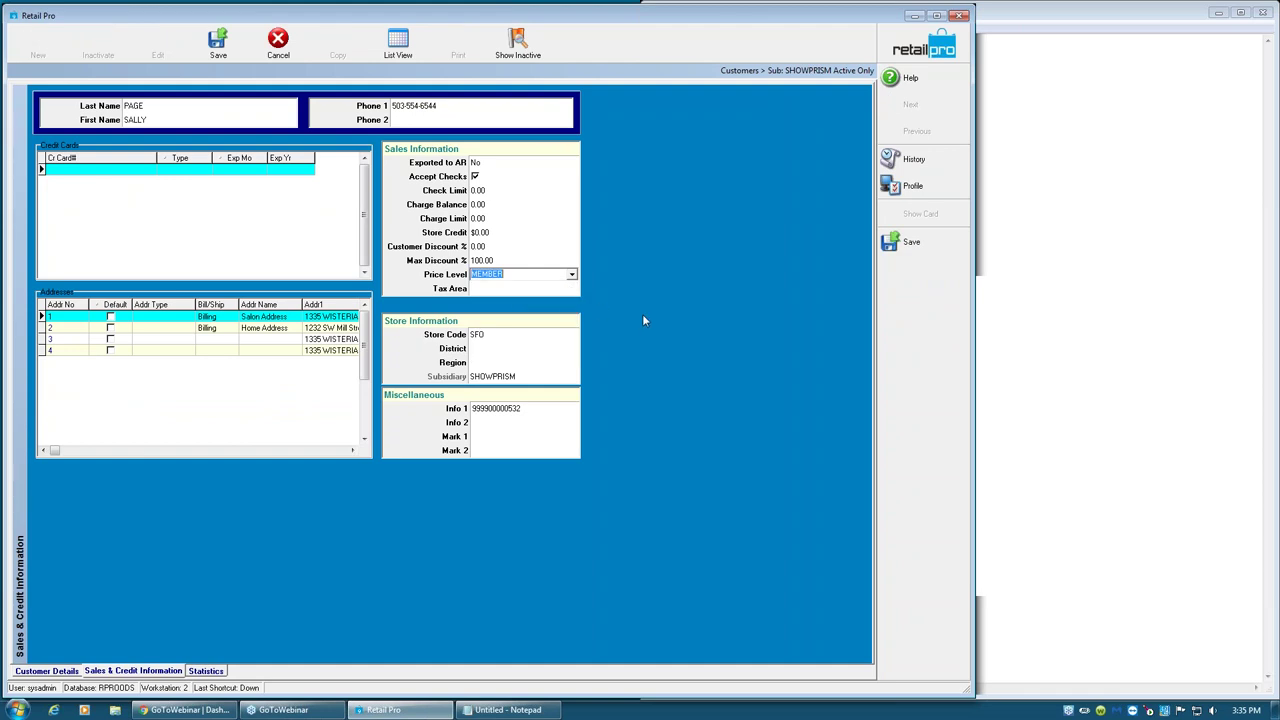
left_click(285, 33)
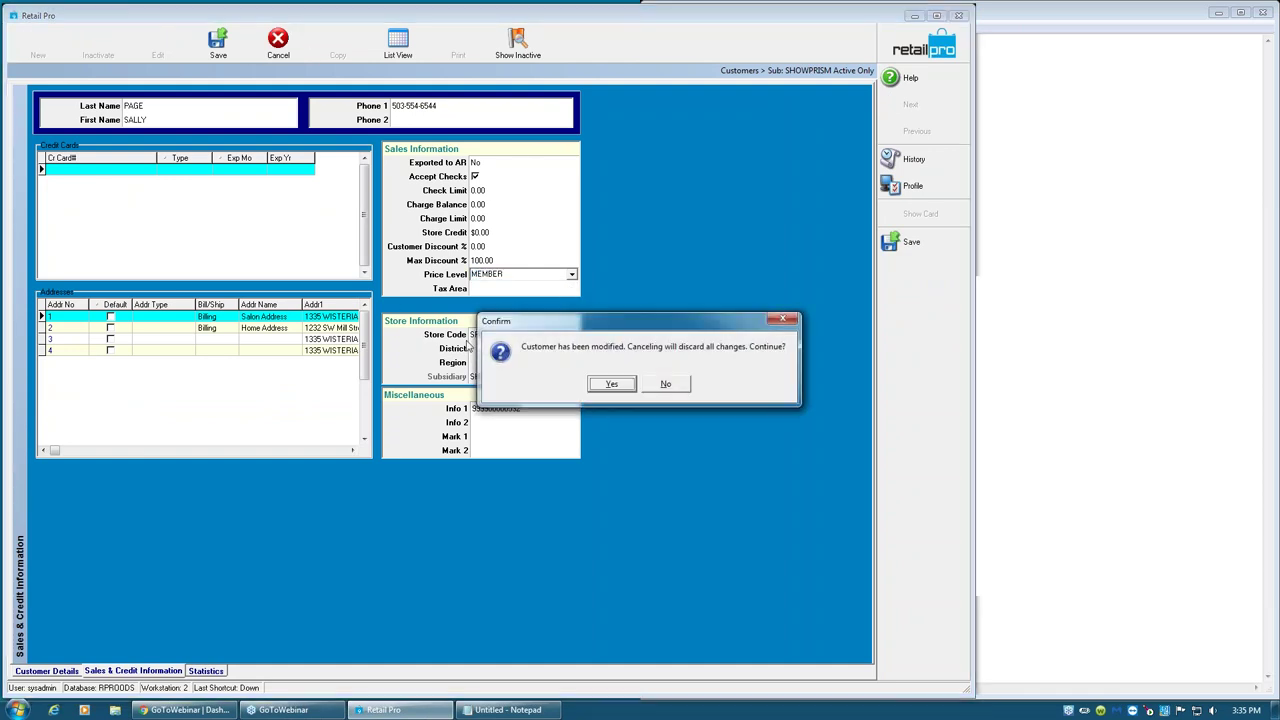
left_click(606, 384)
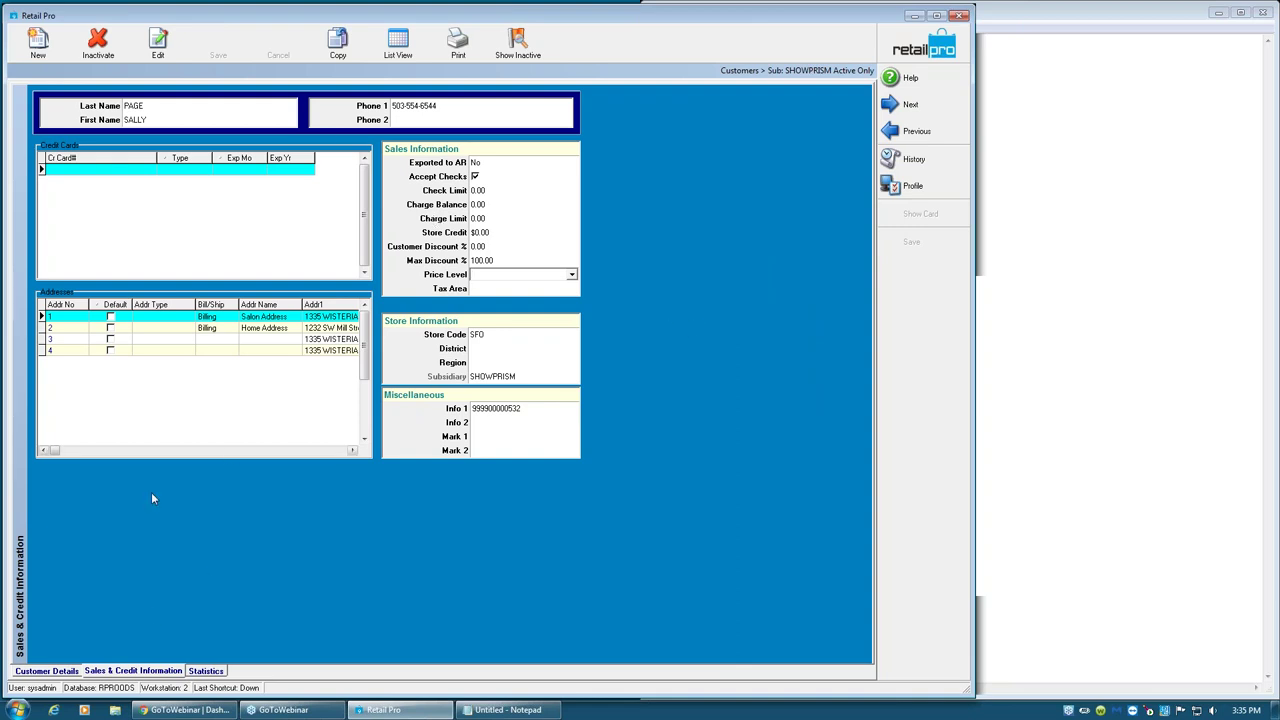
left_click(933, 50)
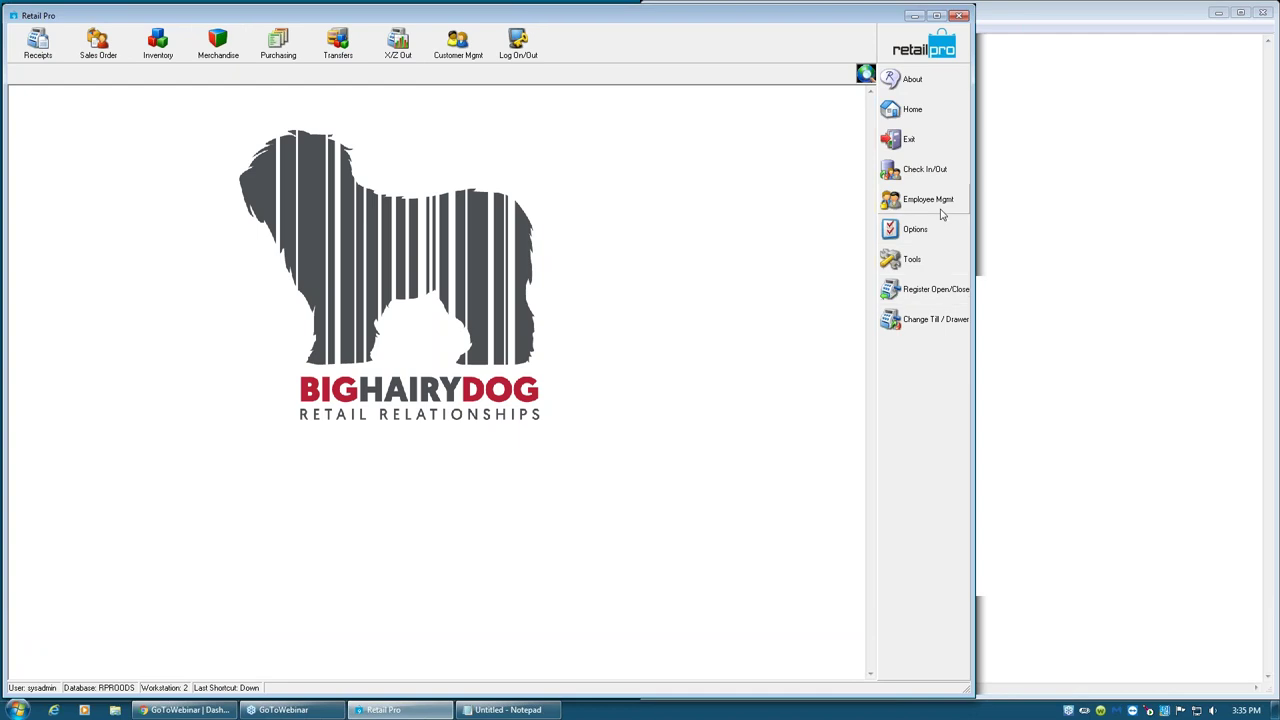
- Enable Restrict to one Vendor per PO/Voucher in the Purchasing General preferences and save
left_click(826, 260)
left_click(14, 192)
left_click(28, 267)
left_click(68, 278)
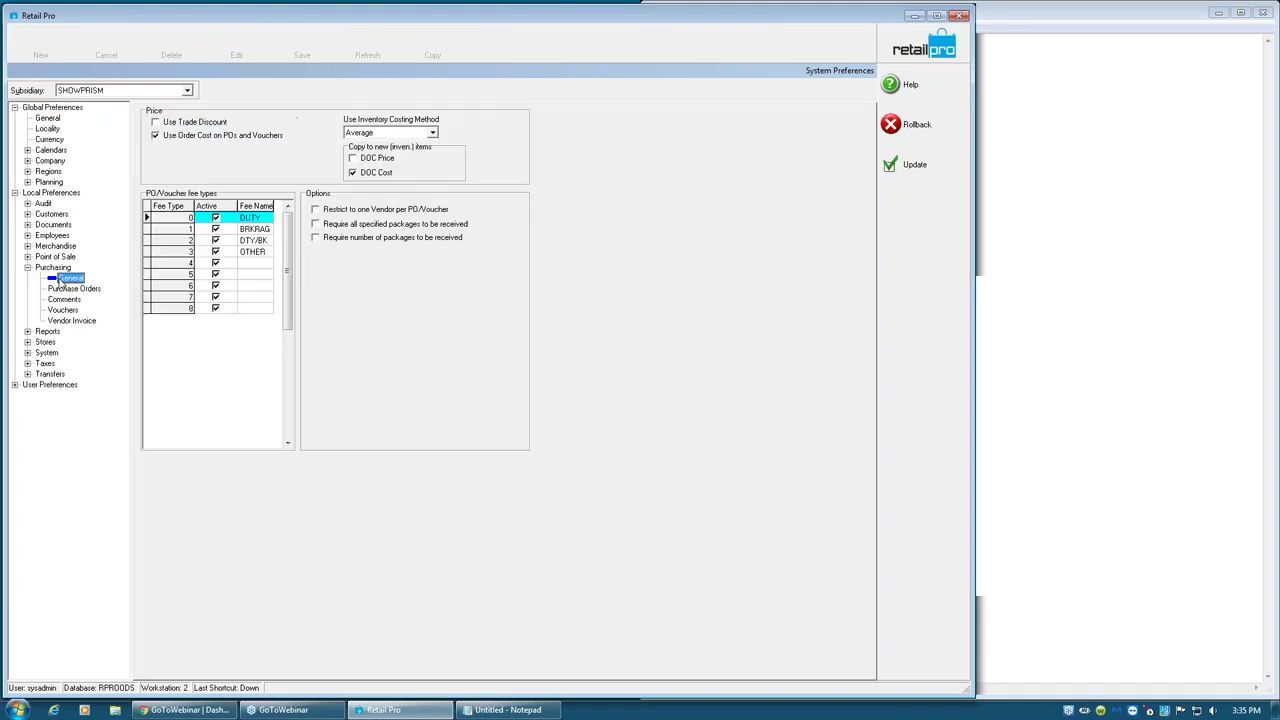
left_click(355, 211)
left_click(909, 166)
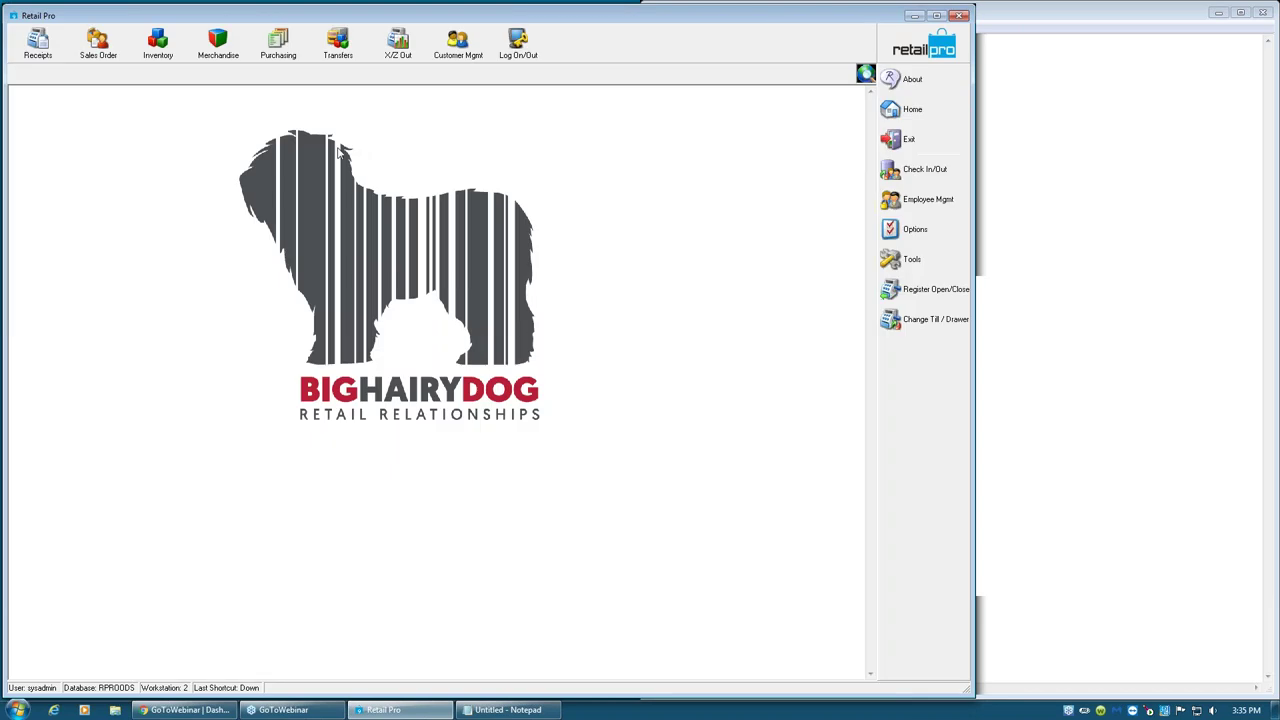
left_click(158, 43)
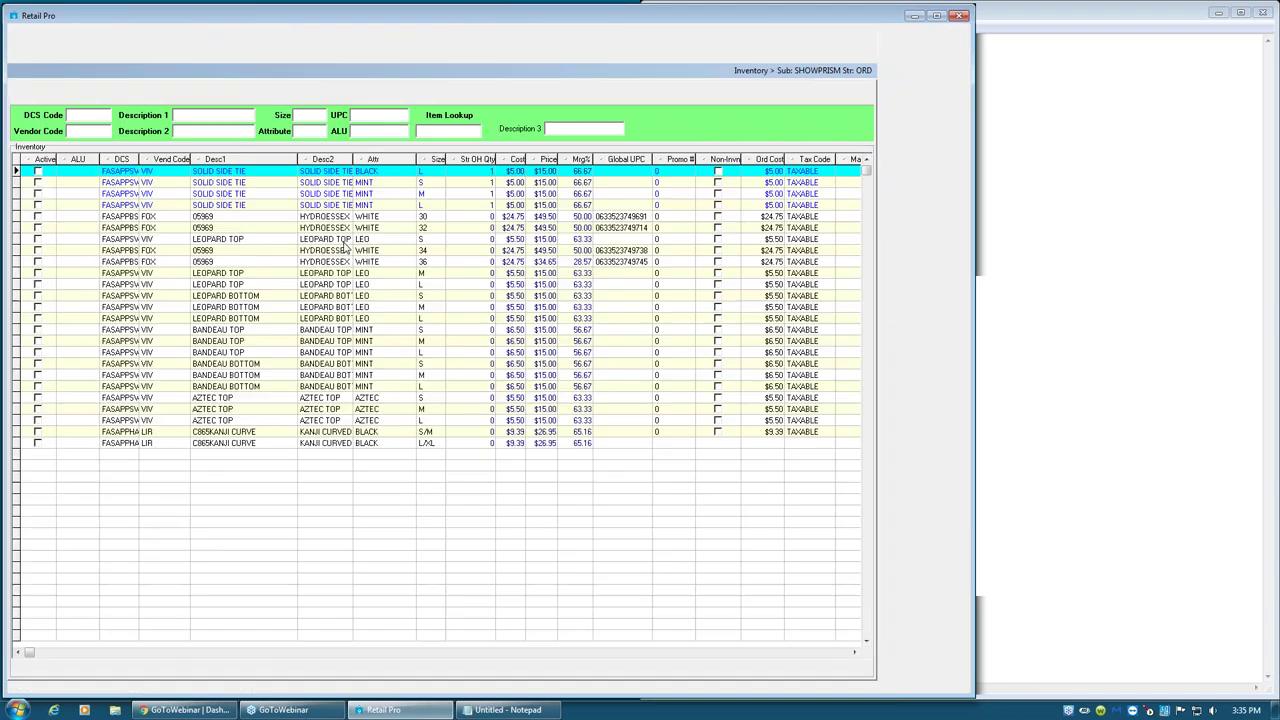
- Add NIKE as an extra vendor on the black size L Solid Side Tie and save
left_click(157, 175)
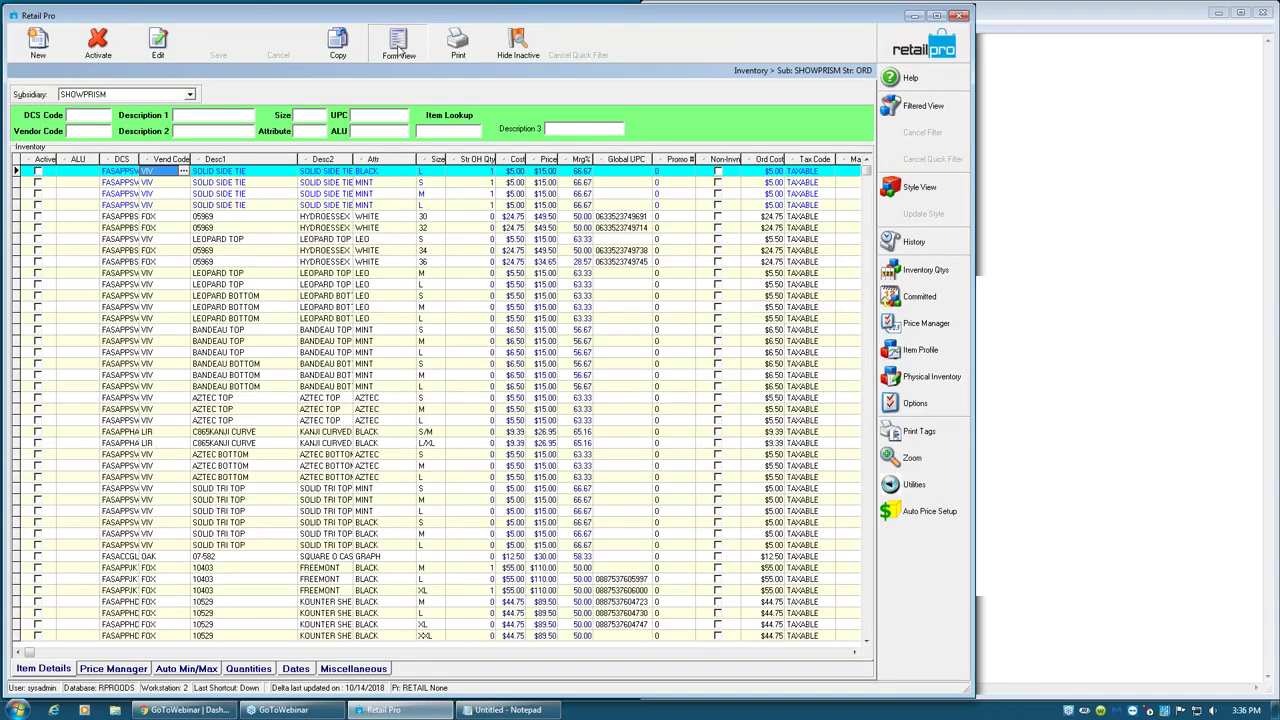
left_click(399, 47)
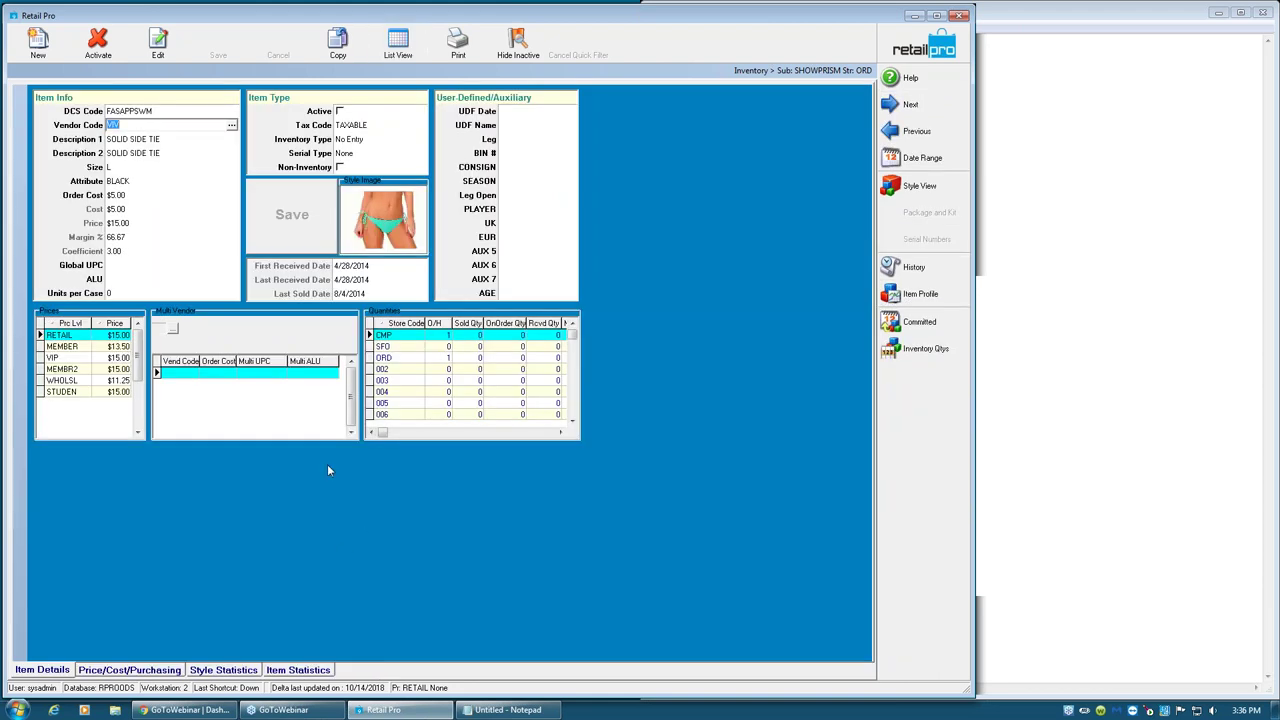
left_click(184, 375)
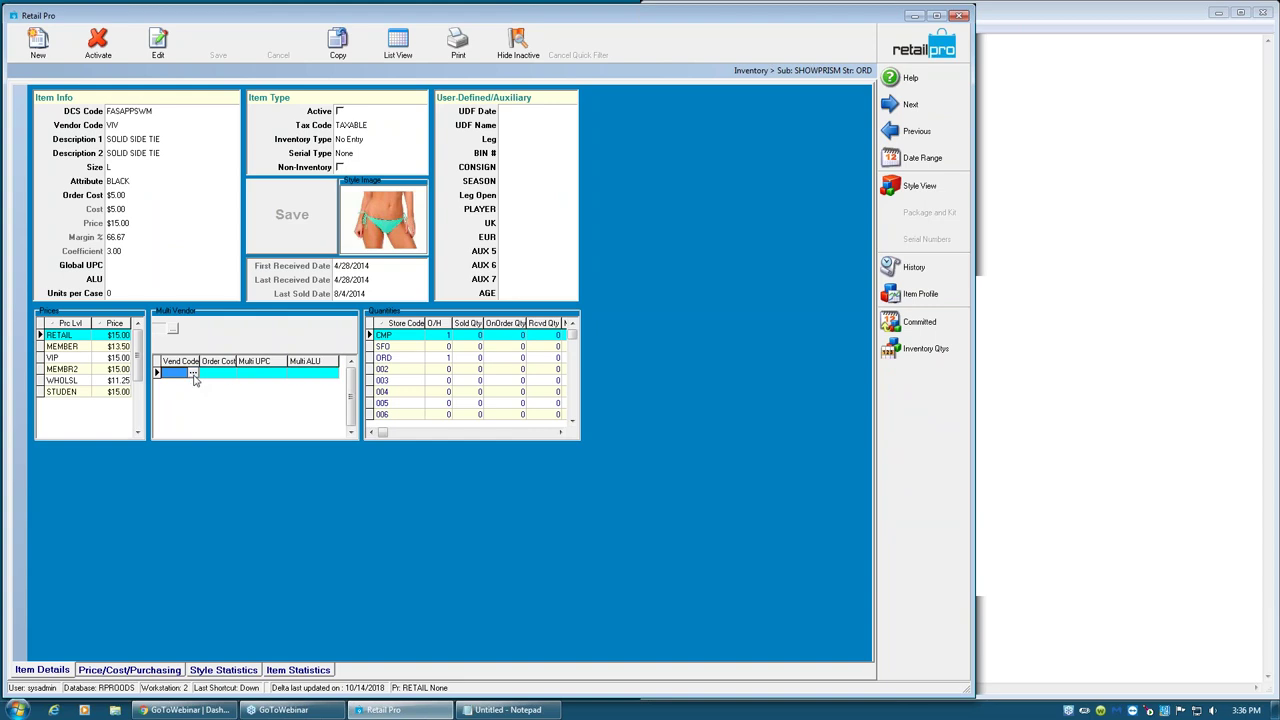
type("NIKE")
key("Tab")
left_click(218, 42)
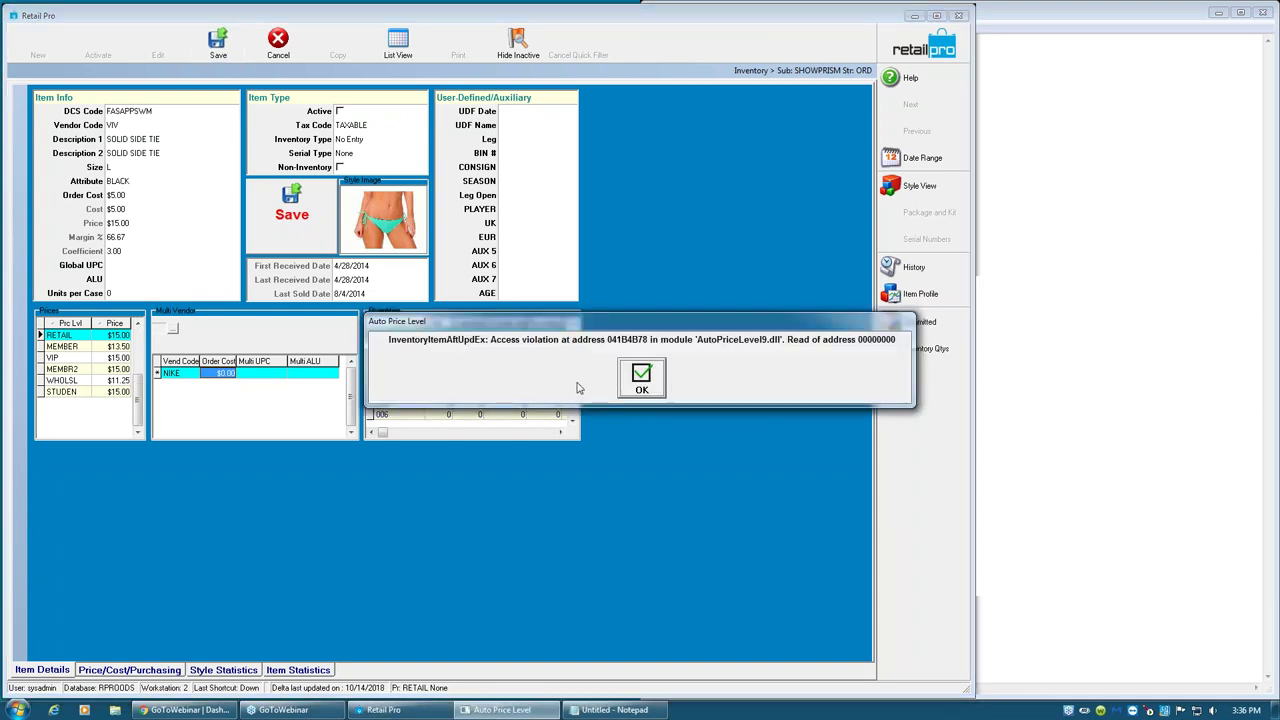
left_click(658, 384)
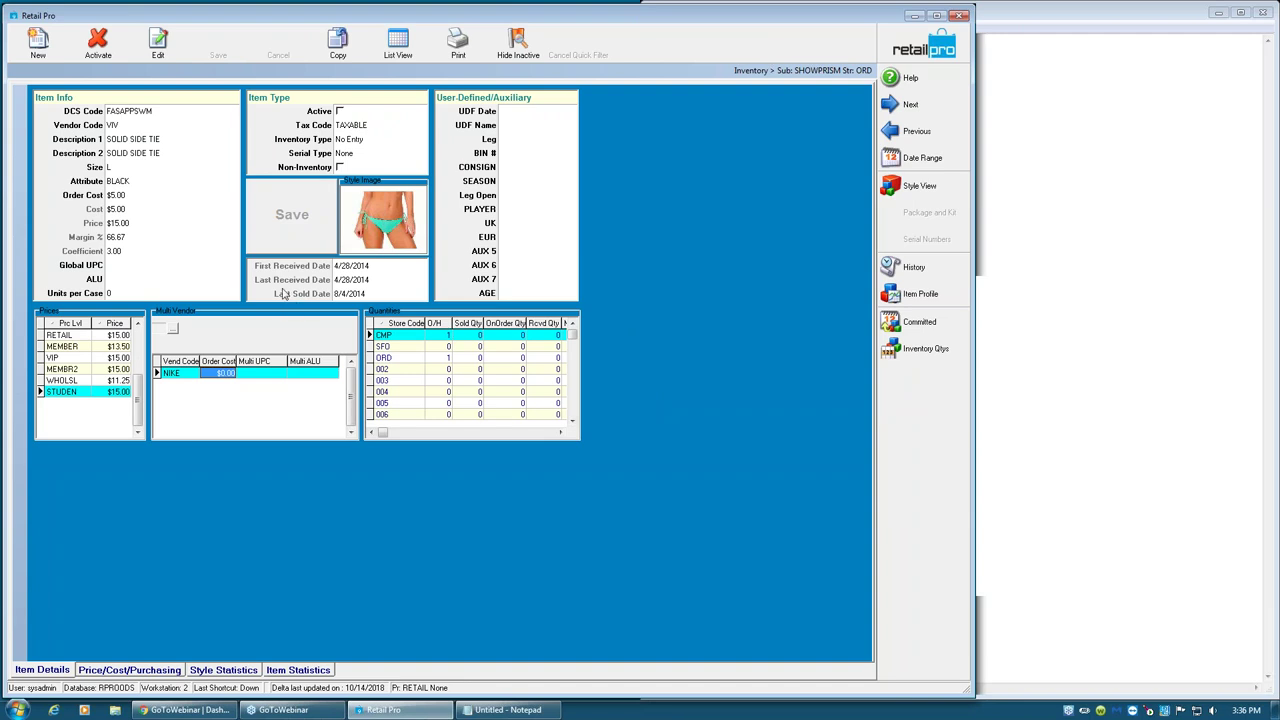
- Set the item's ALU to 111111, save it, and review the saved vendor and ALU values
left_click(134, 281)
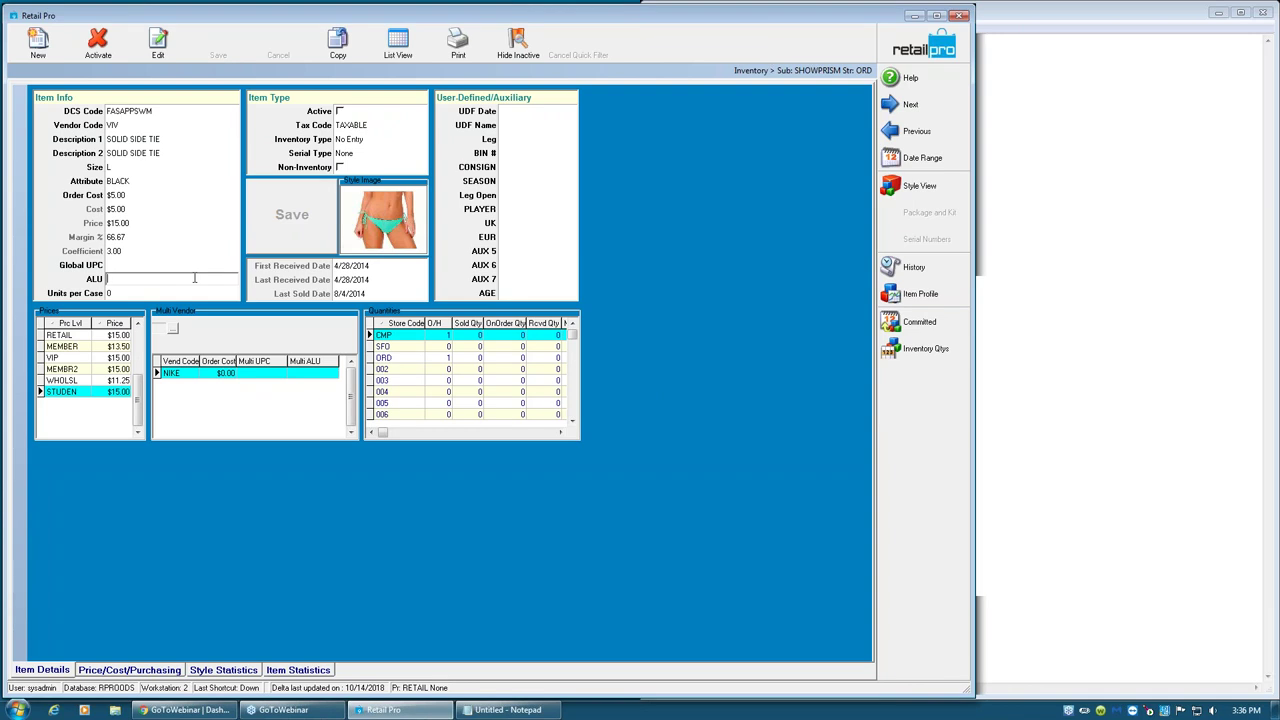
type("11")
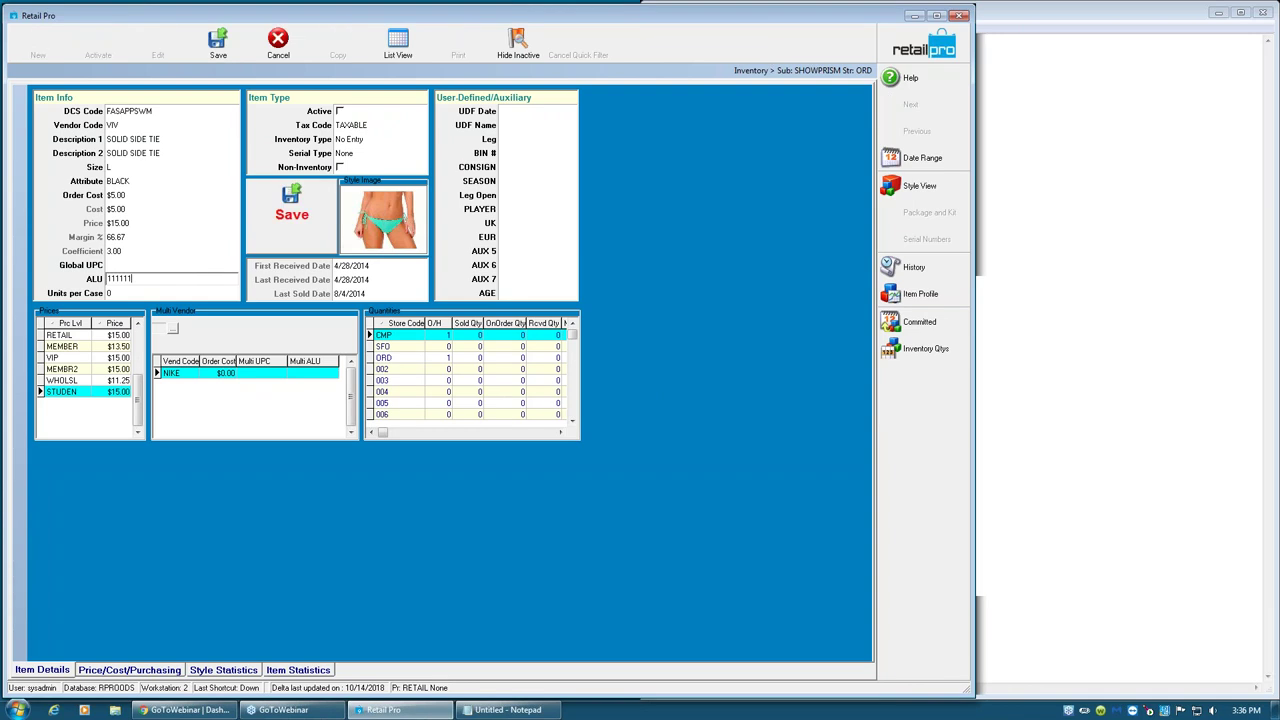
type("1111")
left_click(222, 44)
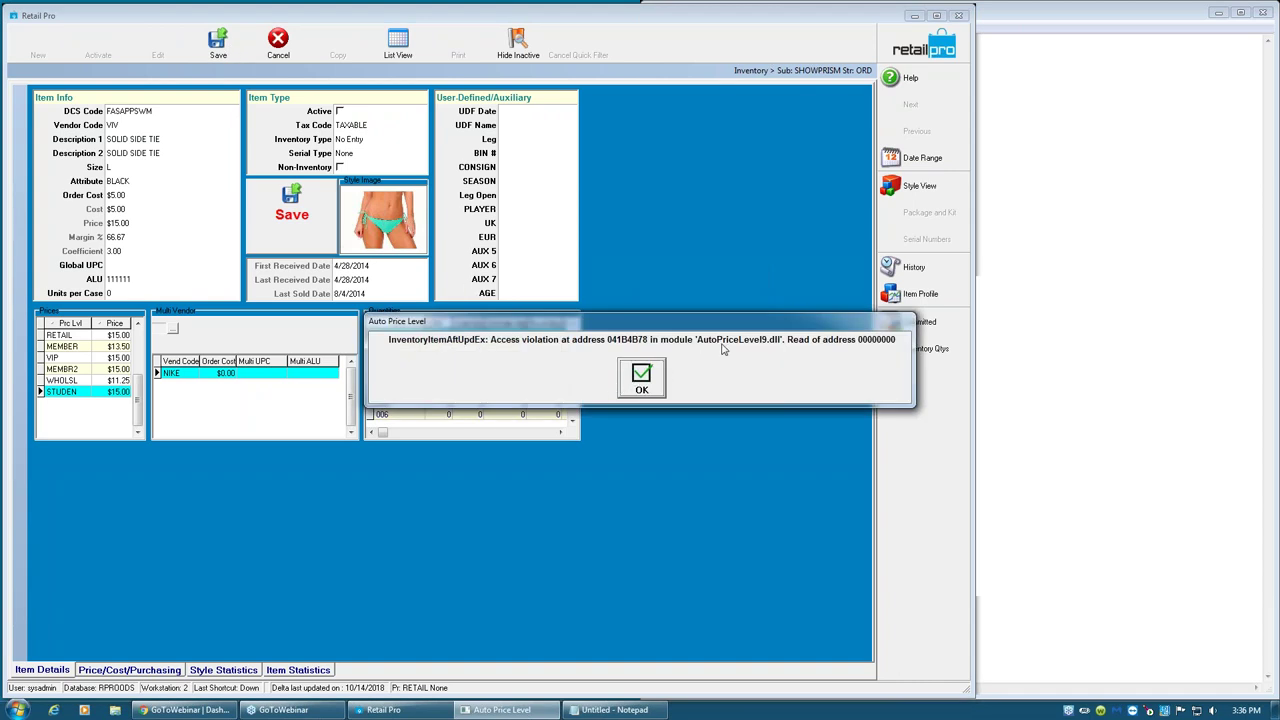
left_click(645, 377)
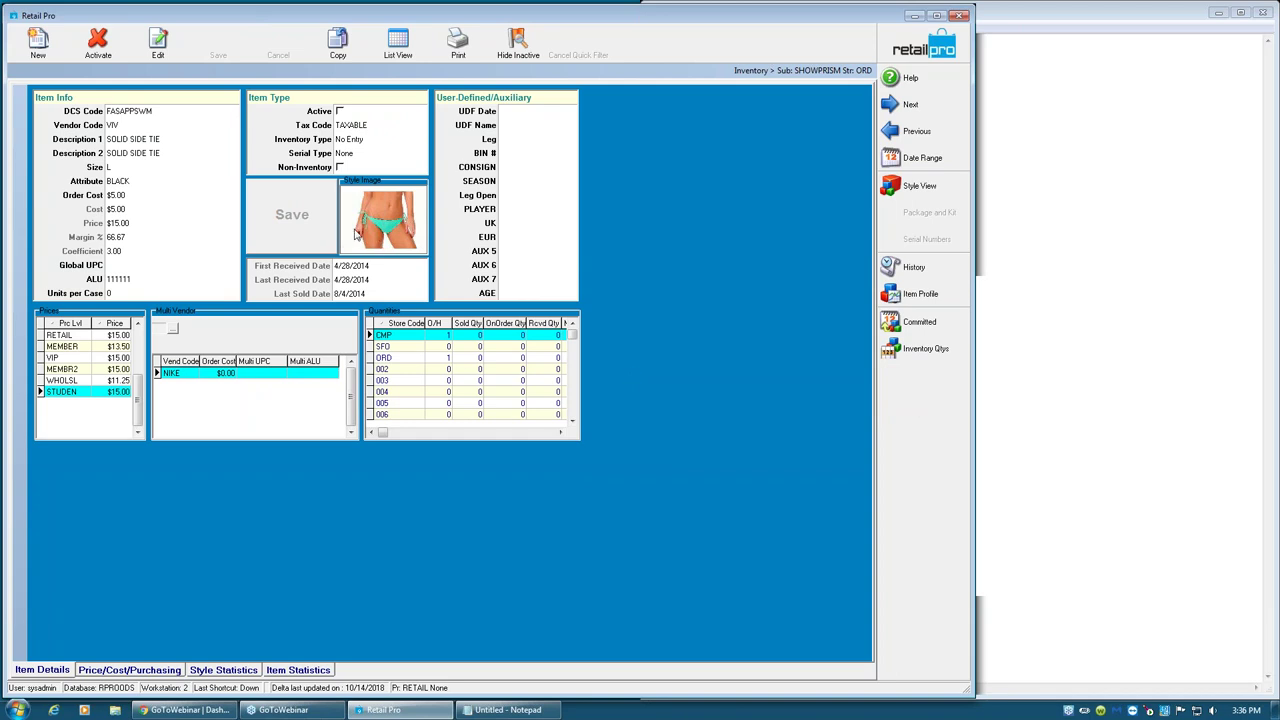
left_click(213, 279)
left_click(117, 125)
left_click(182, 374)
left_click(137, 281)
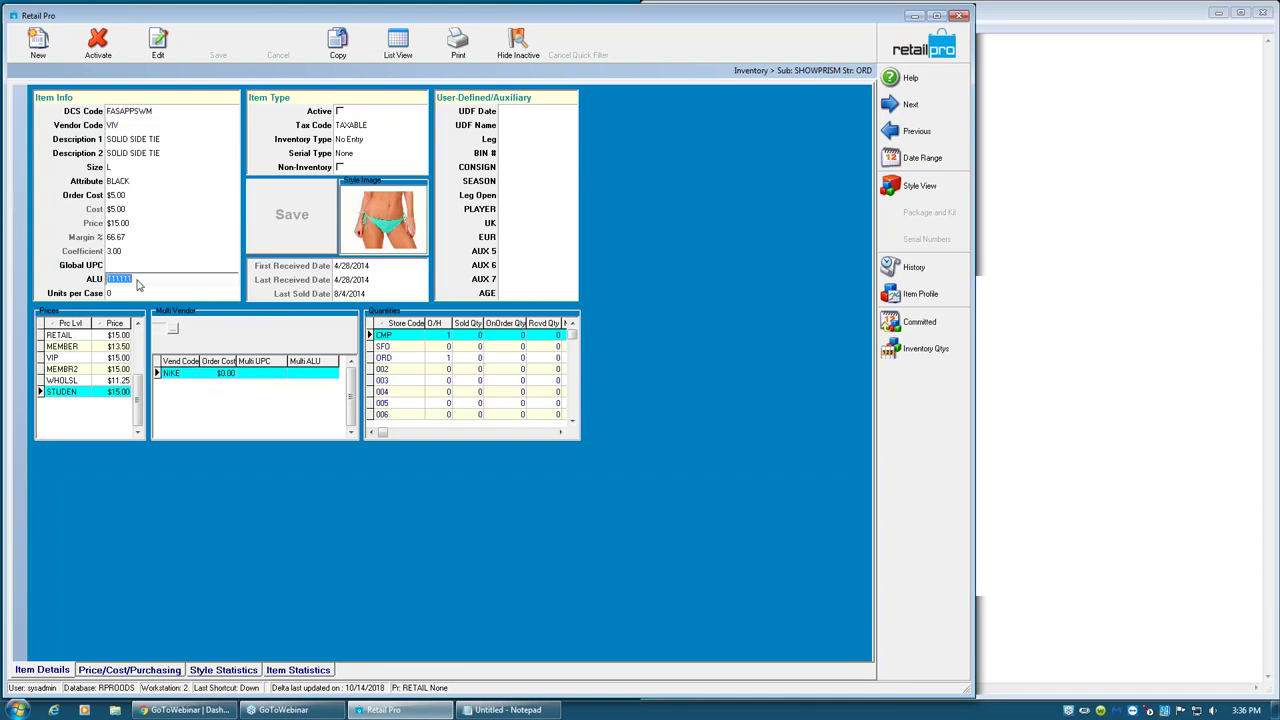
- Start a new purchase order for vendor VIV
left_click(924, 47)
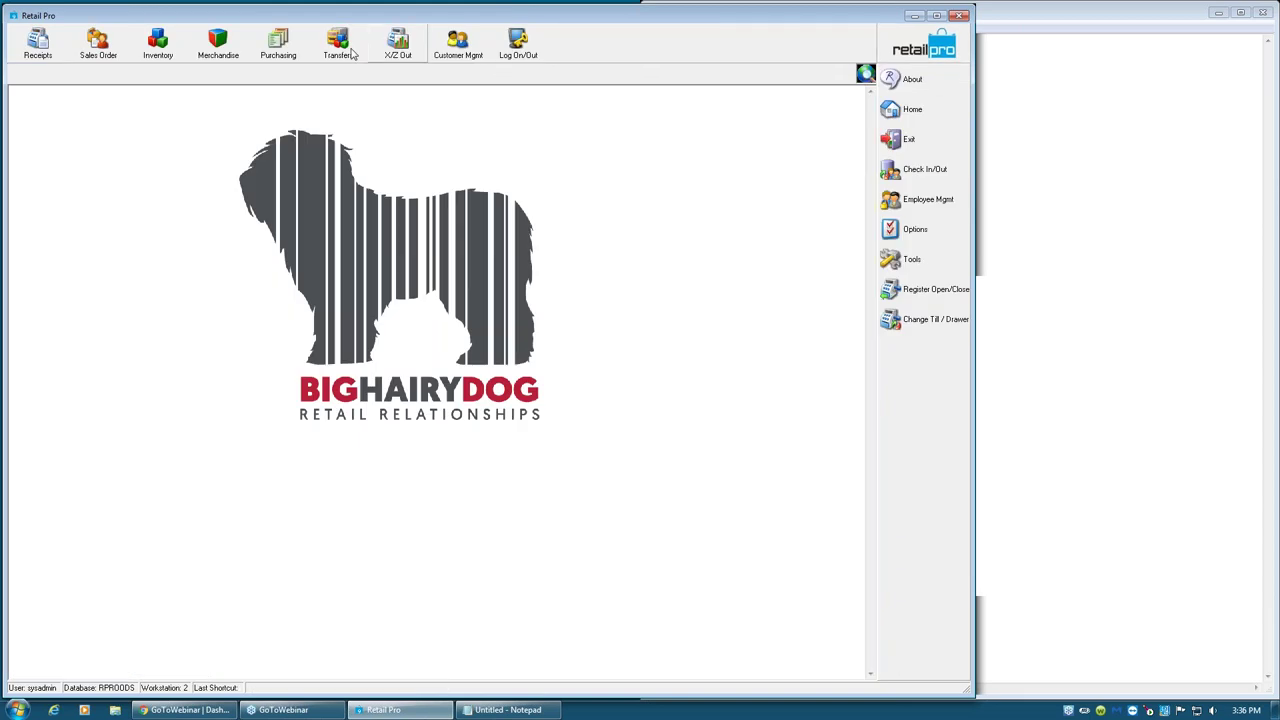
left_click(277, 60)
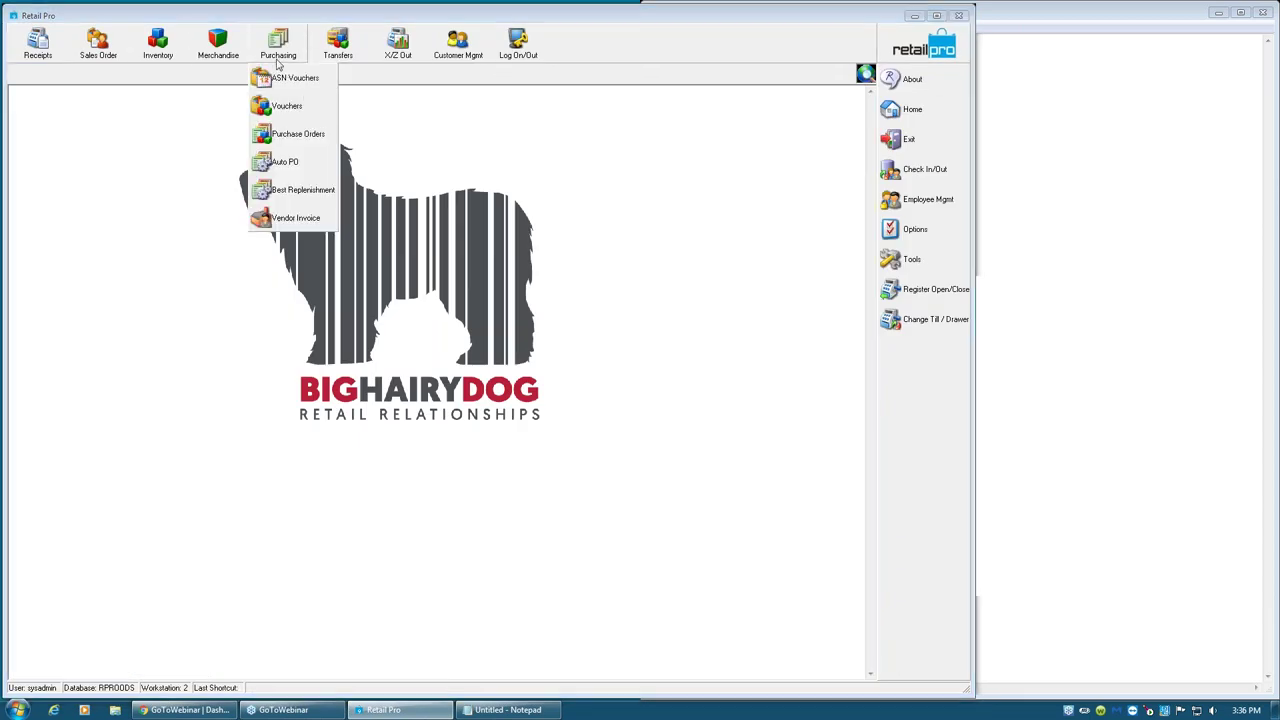
left_click(300, 134)
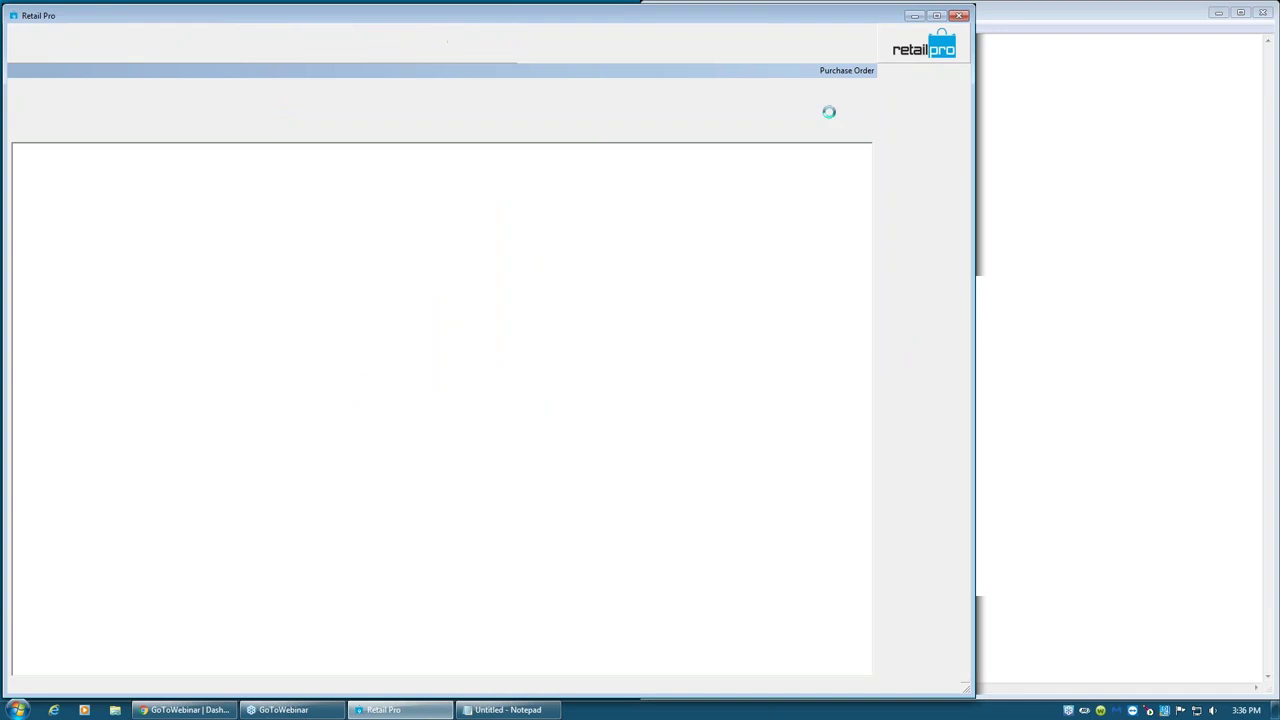
left_click(40, 50)
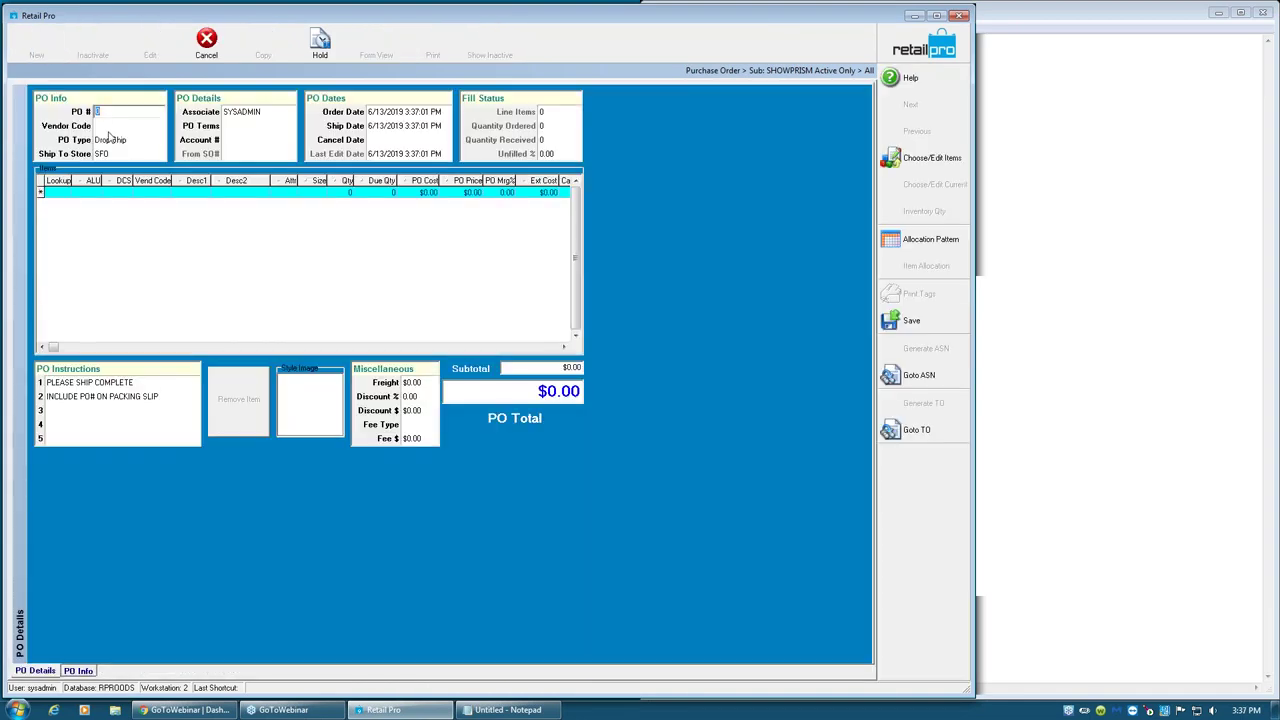
left_click(115, 127)
key("Tab")
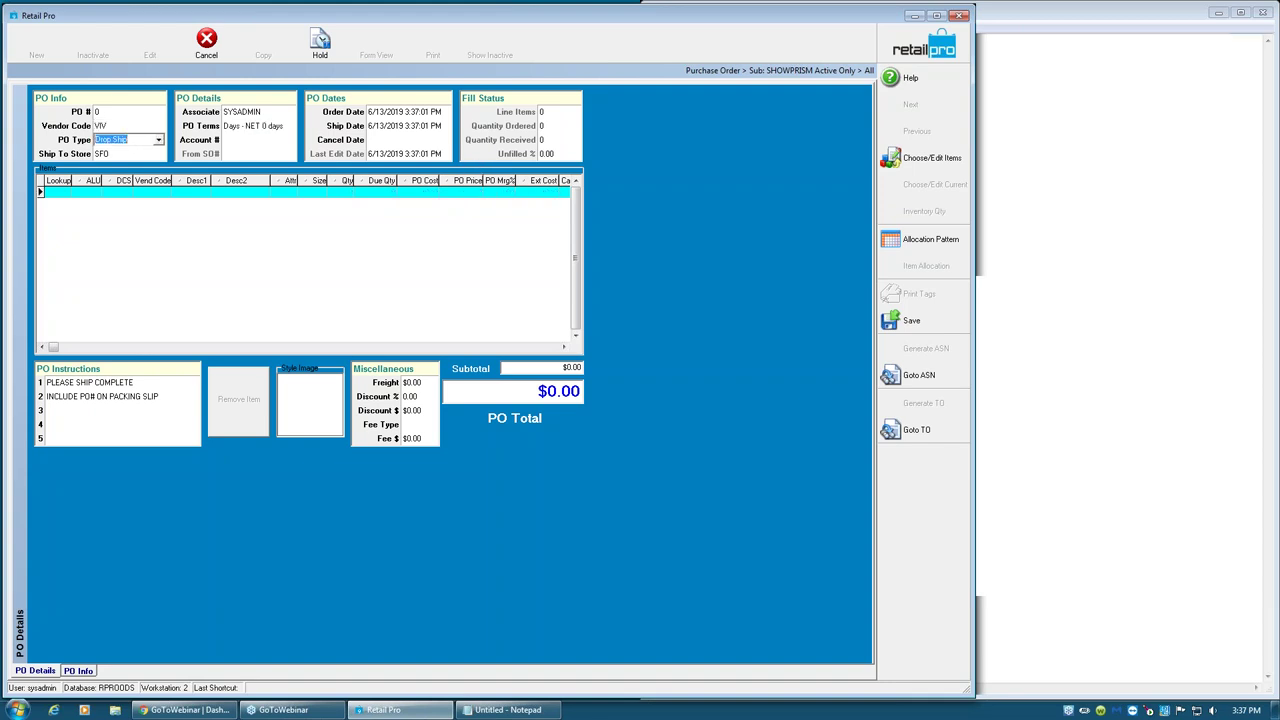
- Look up item 111111 on the order, then discard the order when it isn't found
left_click(952, 161)
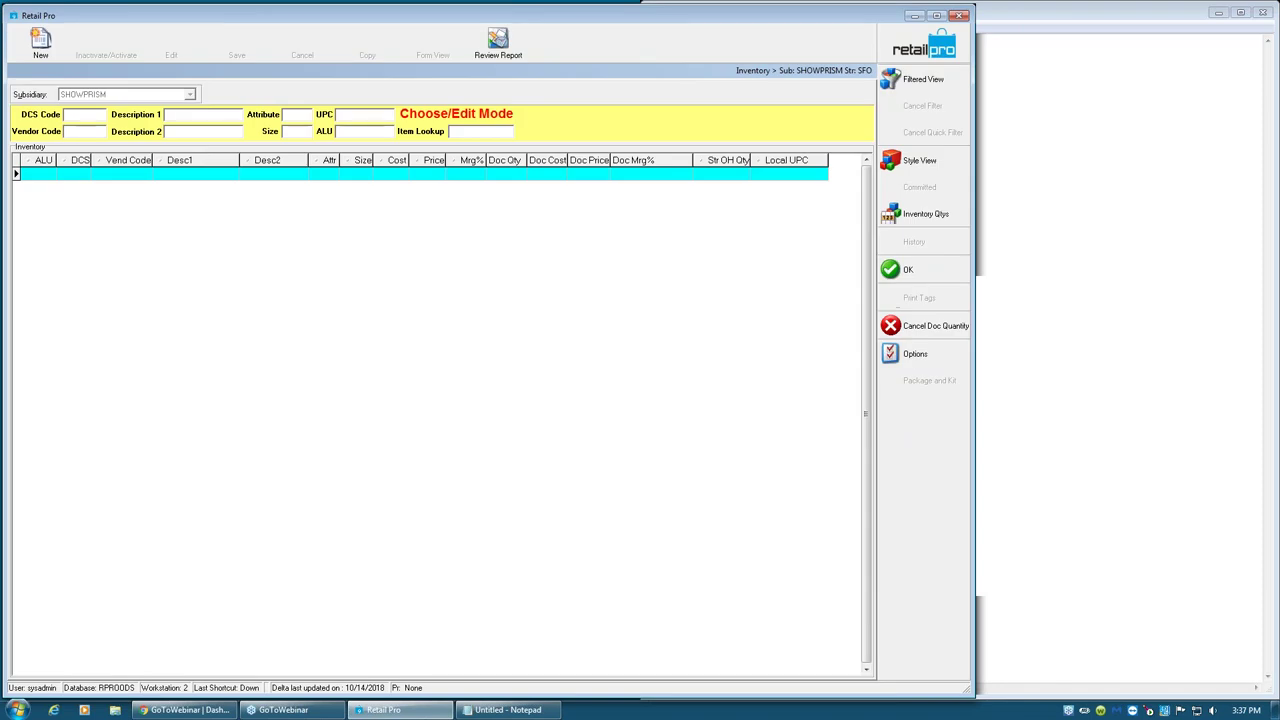
key("Escape")
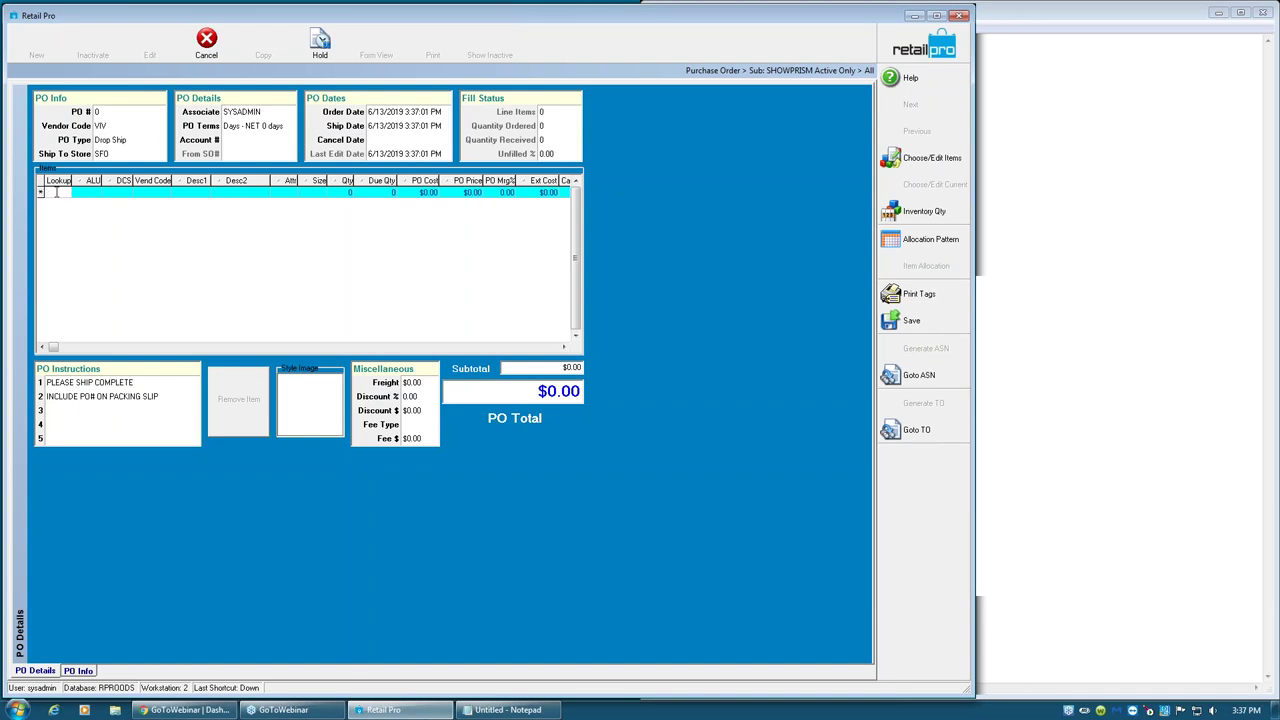
key("Return")
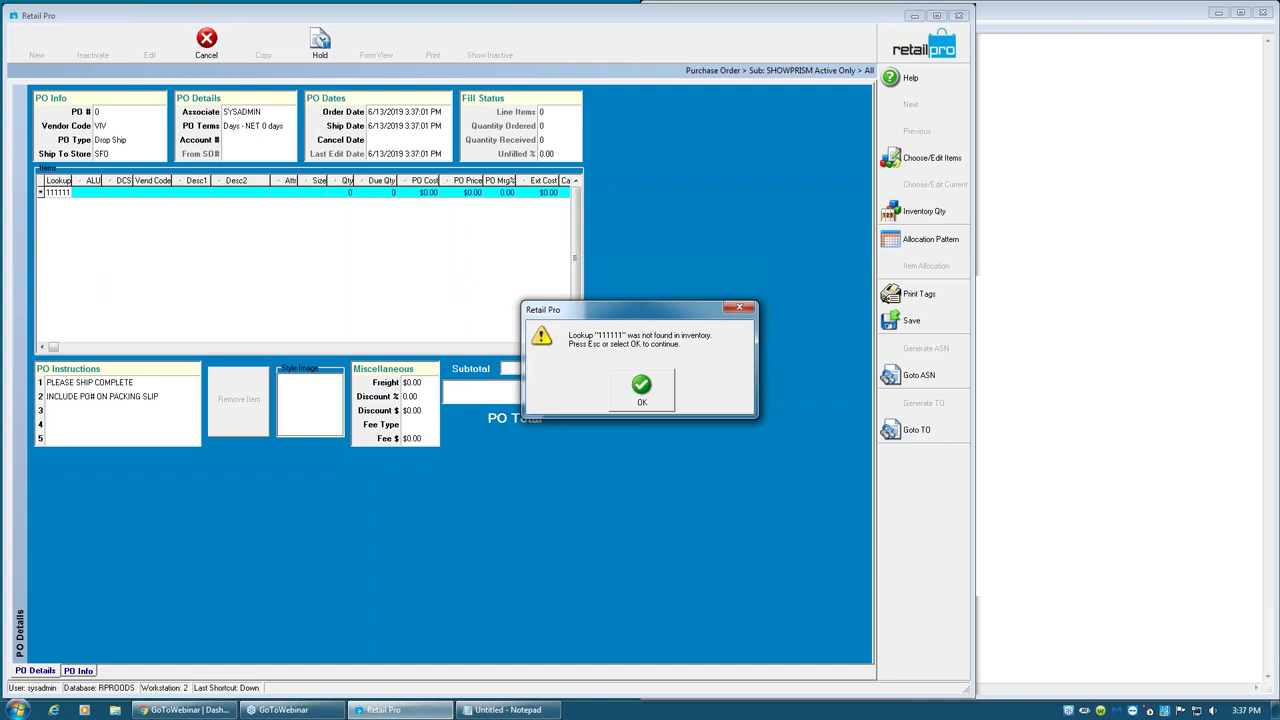
left_click(622, 384)
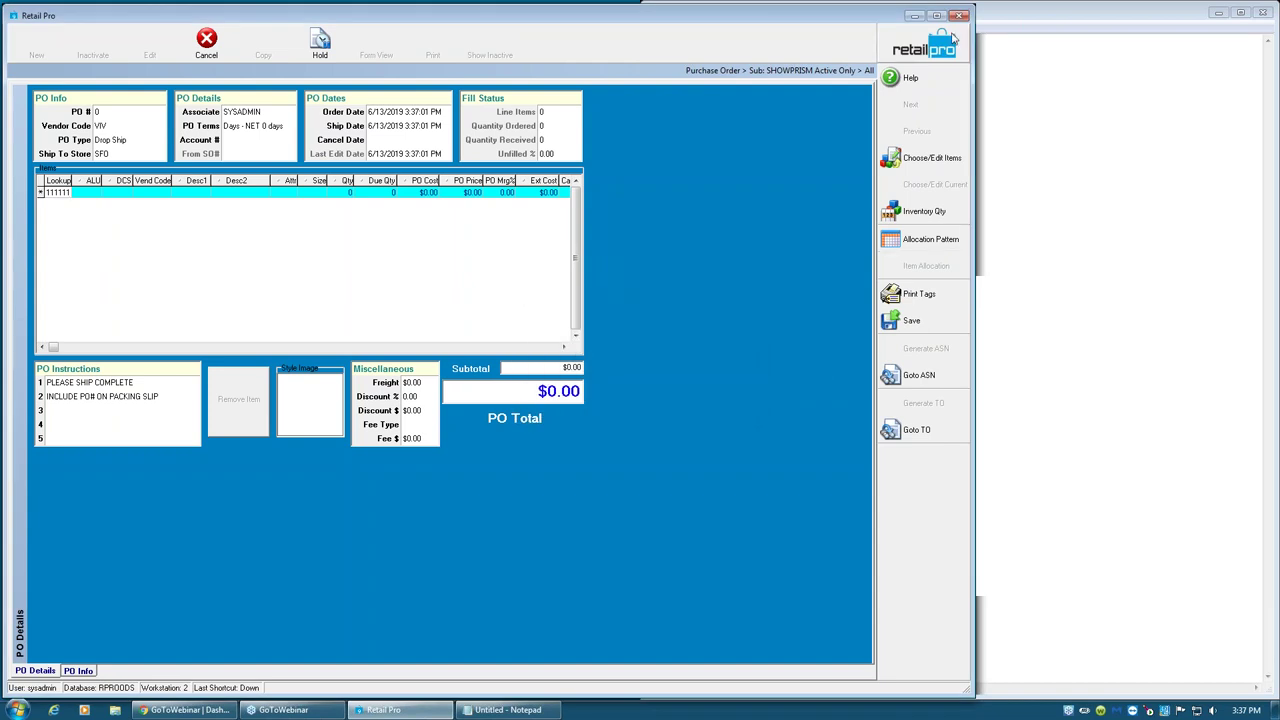
key("Escape")
left_click(626, 386)
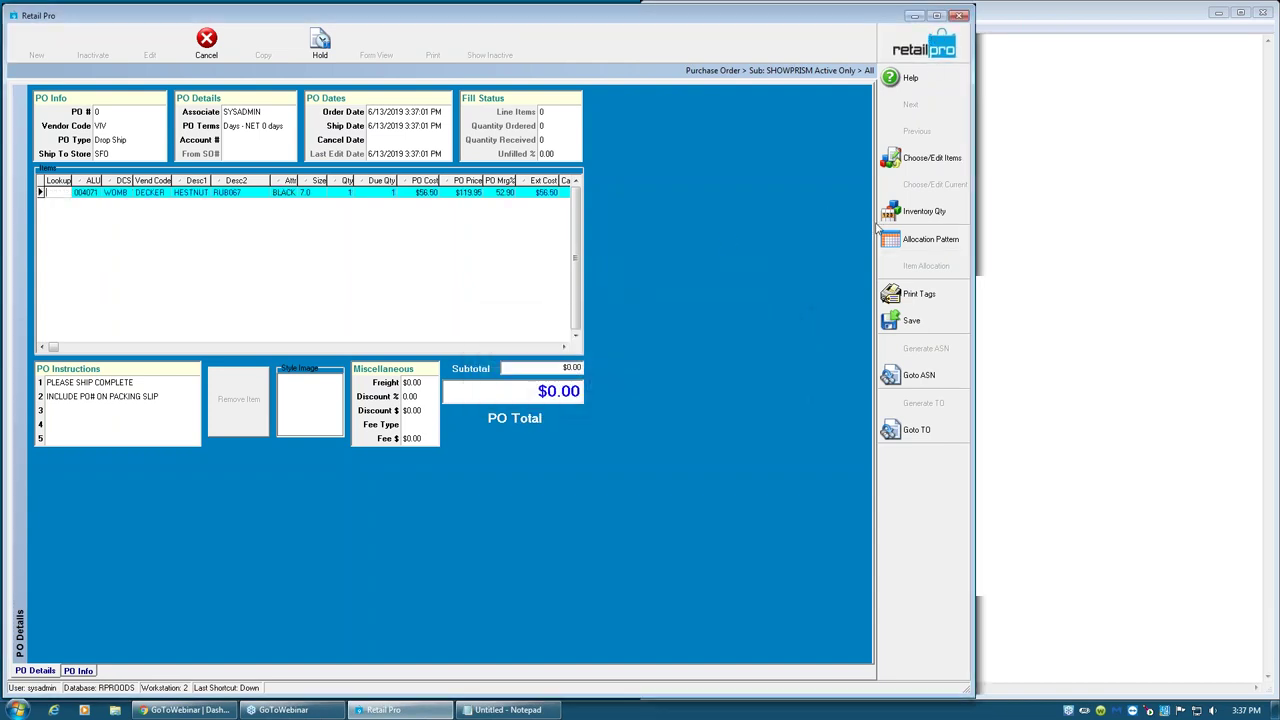
- Set Item Lookup by to ALU in the Documents General preferences and save
left_click(911, 243)
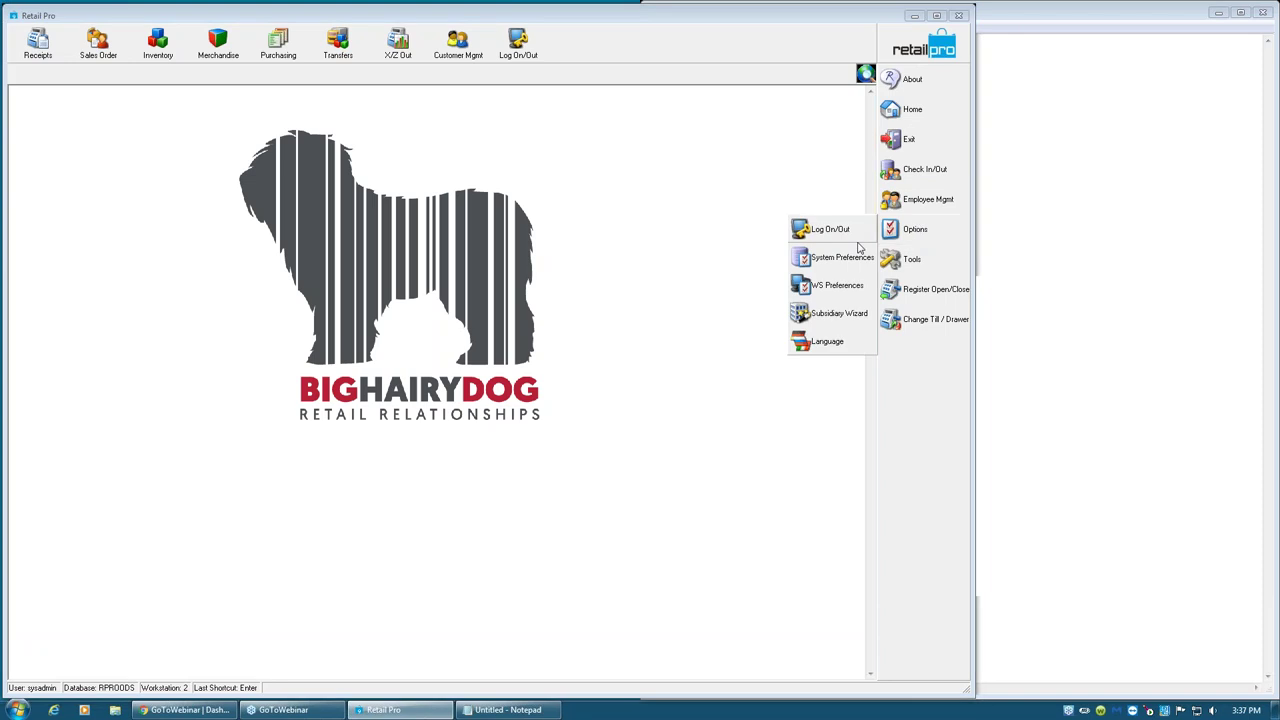
left_click(844, 260)
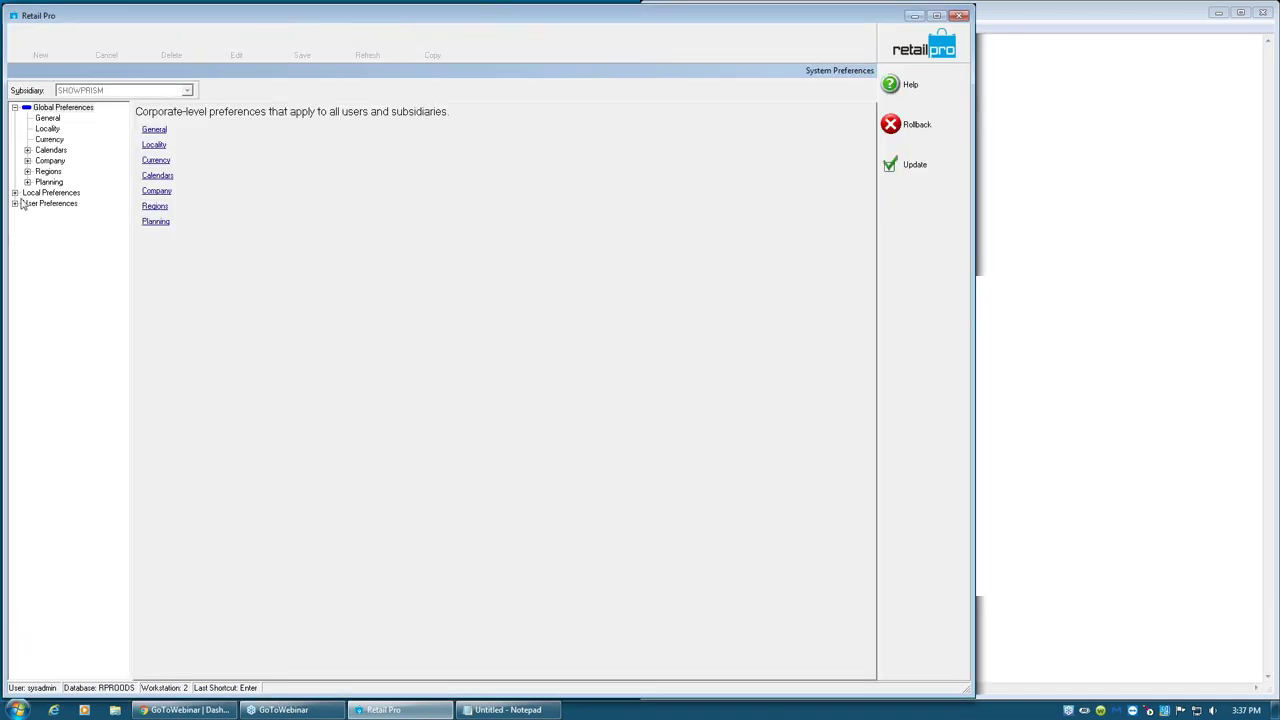
left_click(15, 192)
left_click(27, 225)
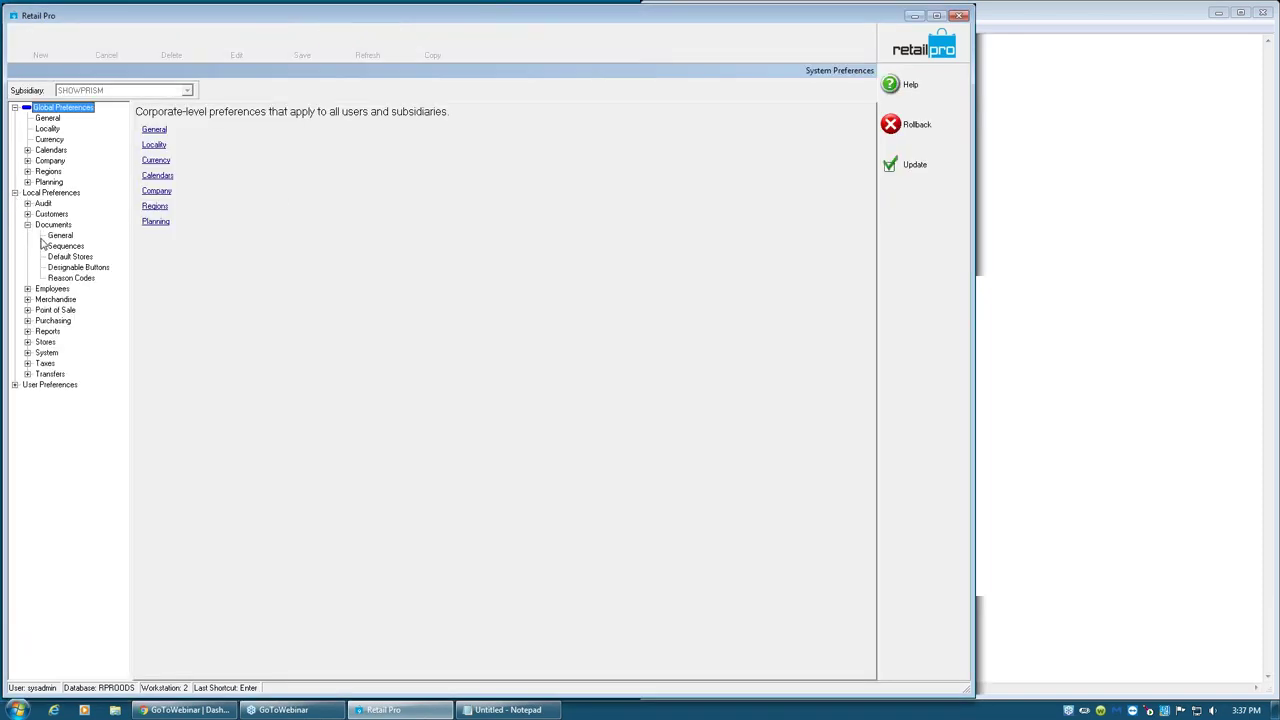
left_click(62, 235)
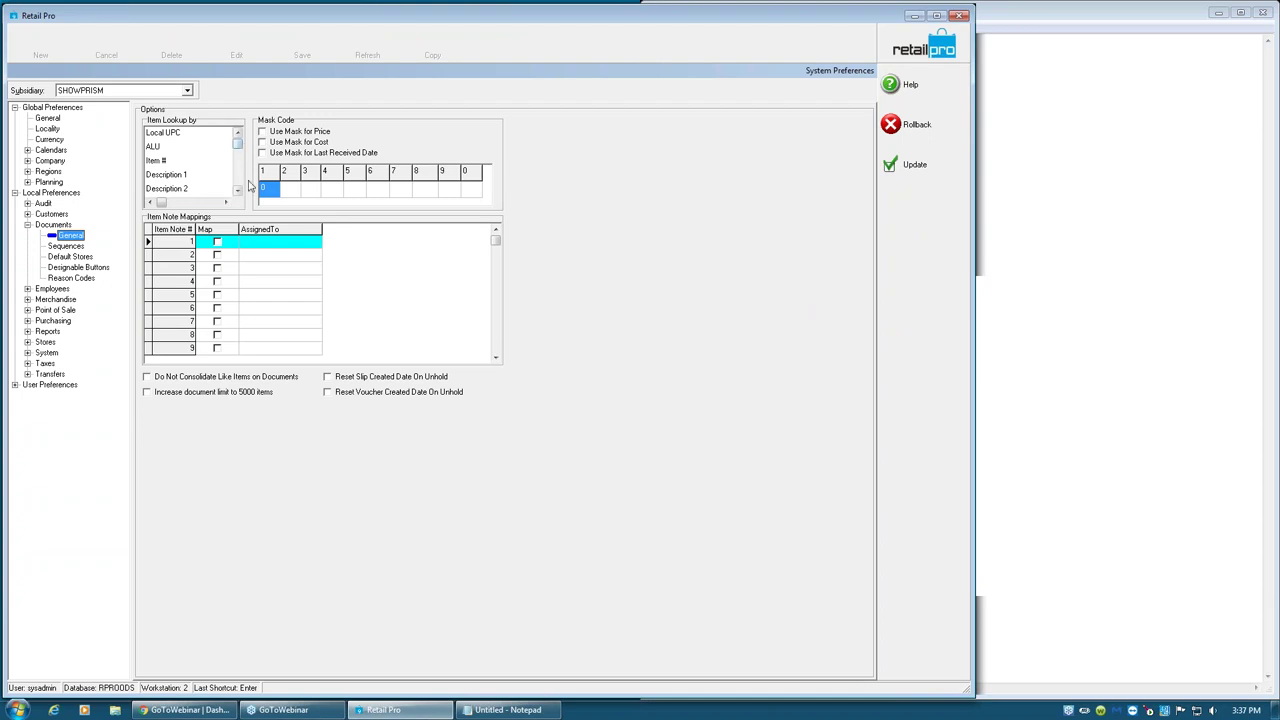
left_click(166, 148)
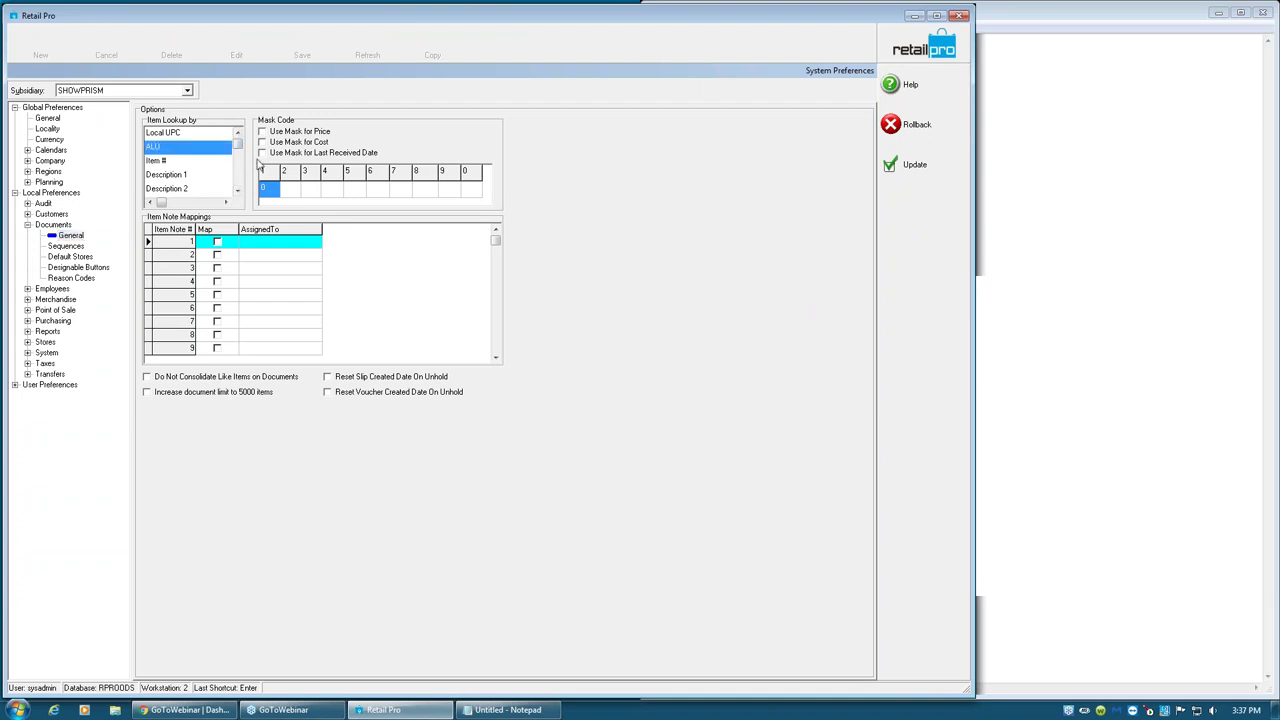
left_click(916, 165)
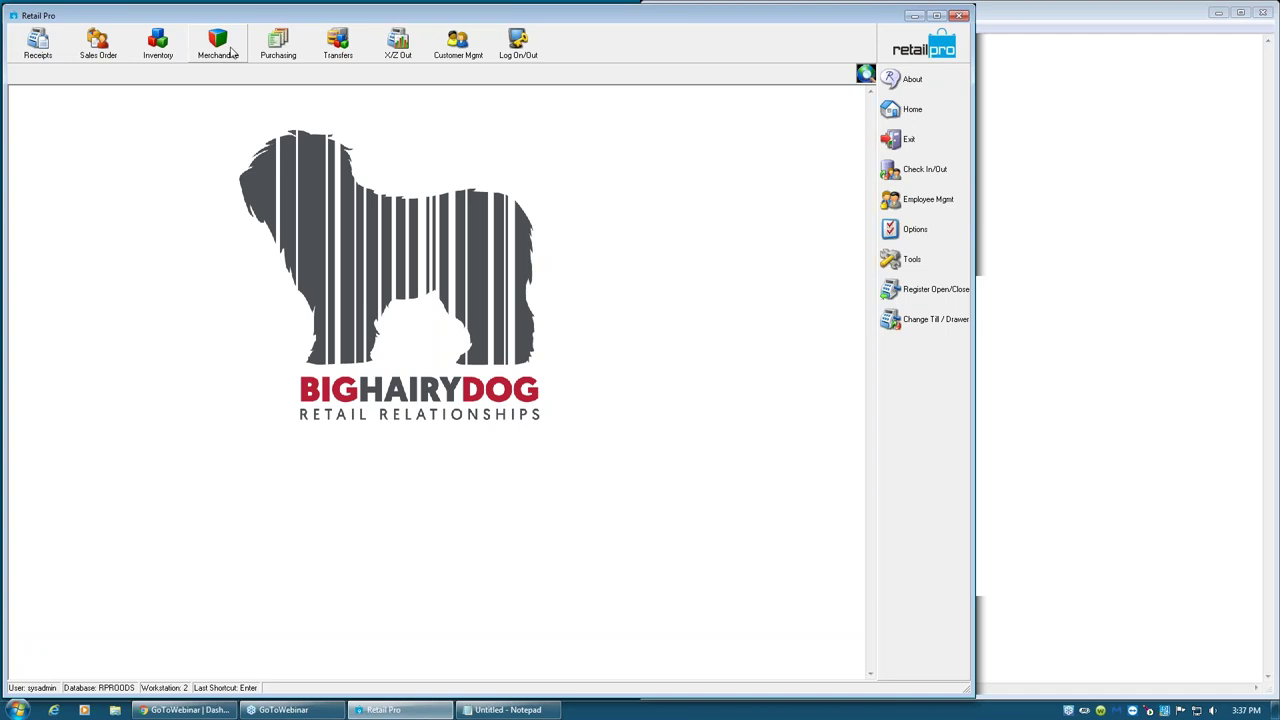
- Start a new purchase order for vendor NIKE
left_click(279, 58)
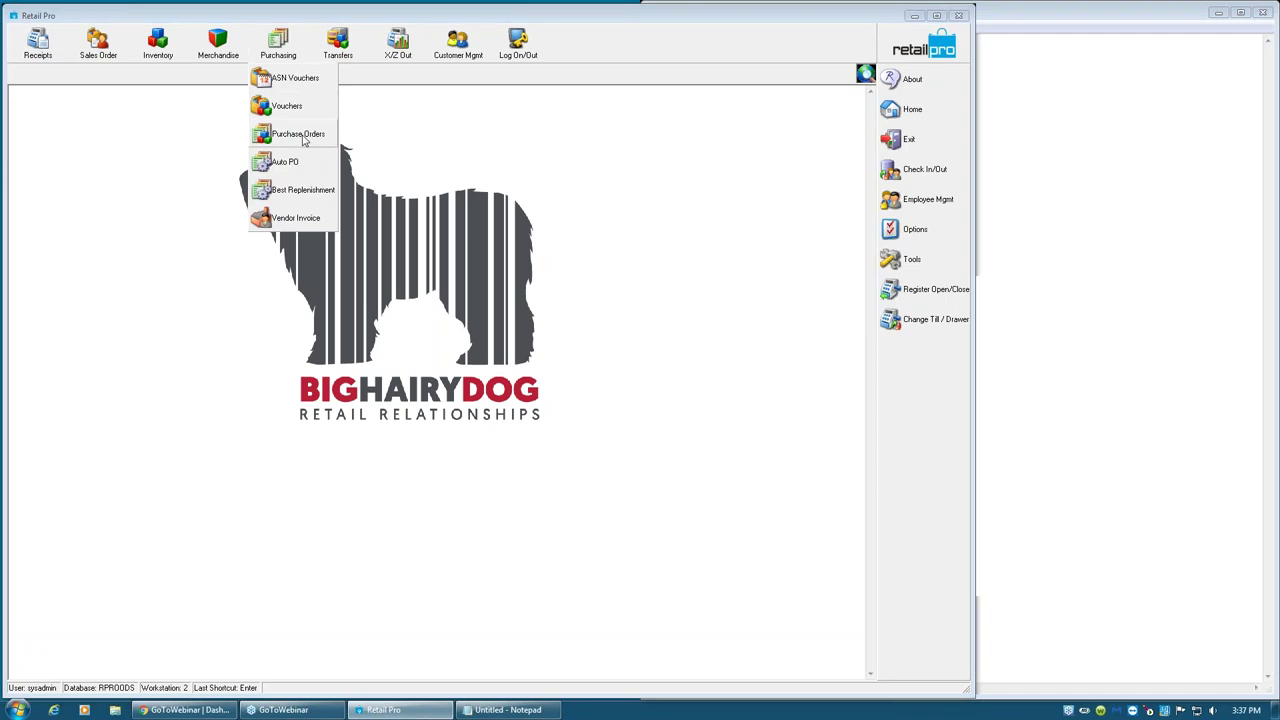
left_click(300, 136)
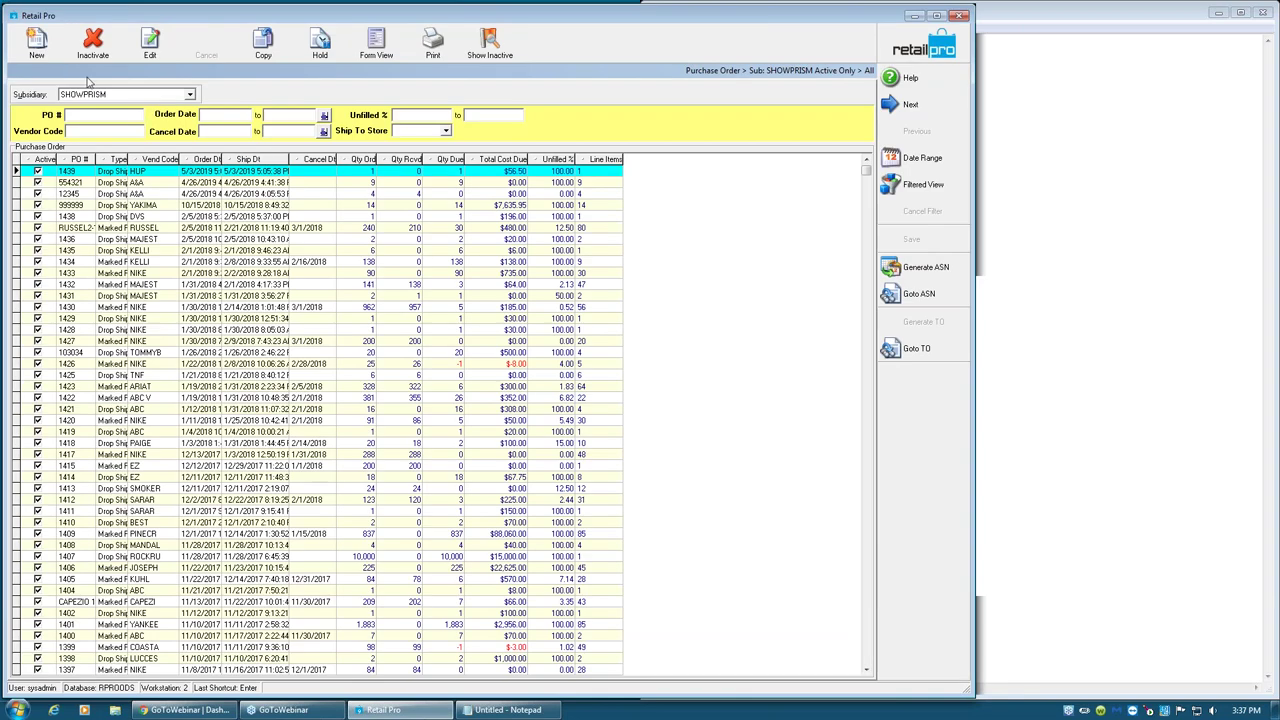
left_click(36, 45)
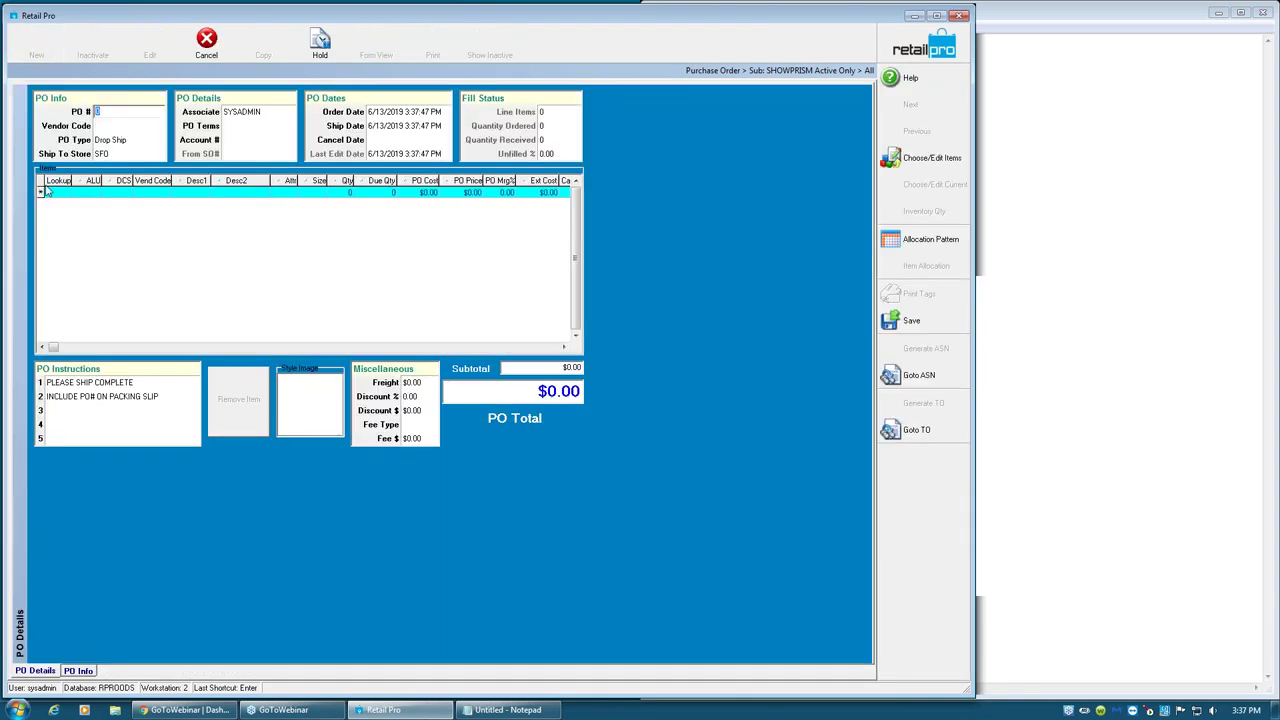
left_click(119, 128)
type("NIKE")
key("Return")
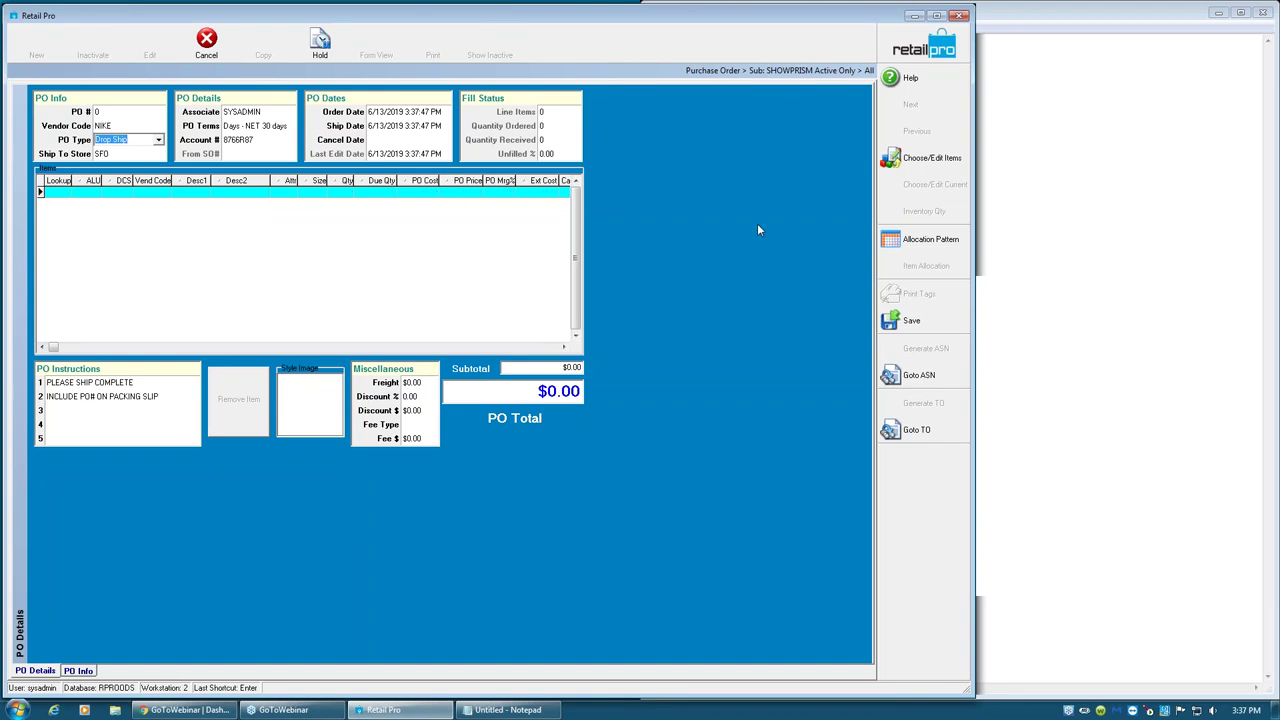
- Browse the item picker, checking vendor codes of items such as 00621, 00622, 00624 and 001121
left_click(932, 158)
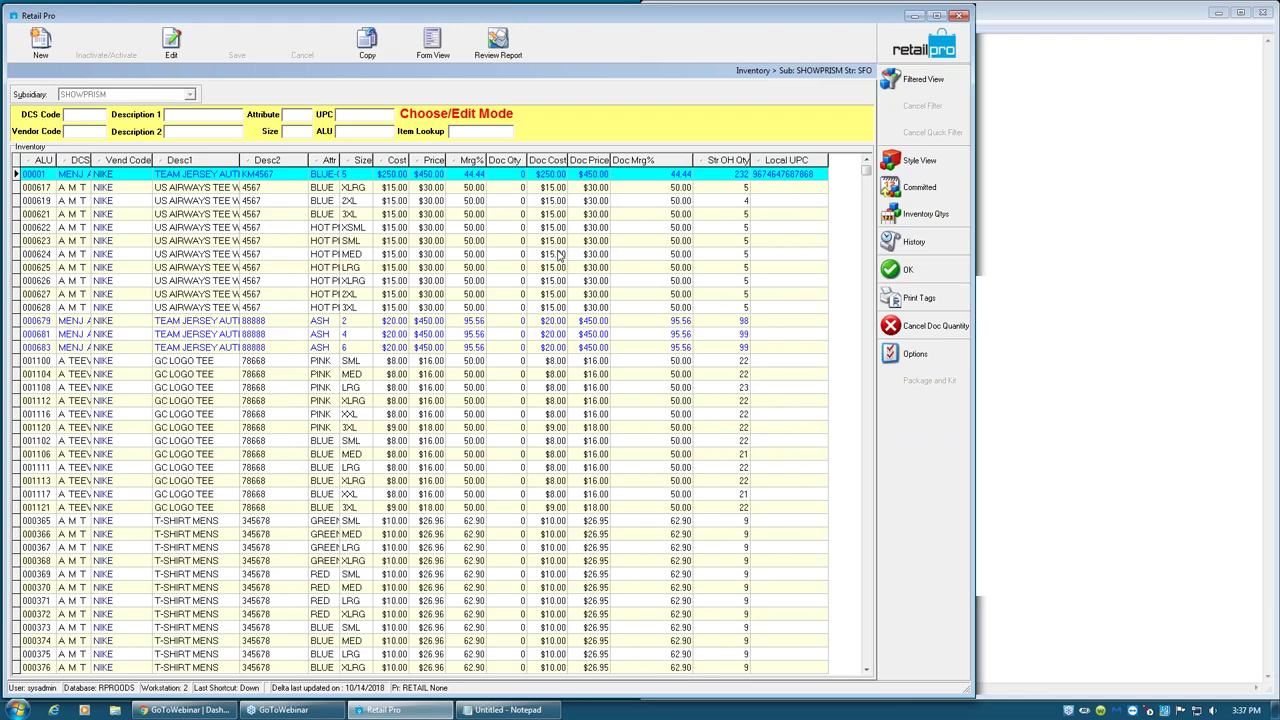
left_click(120, 178)
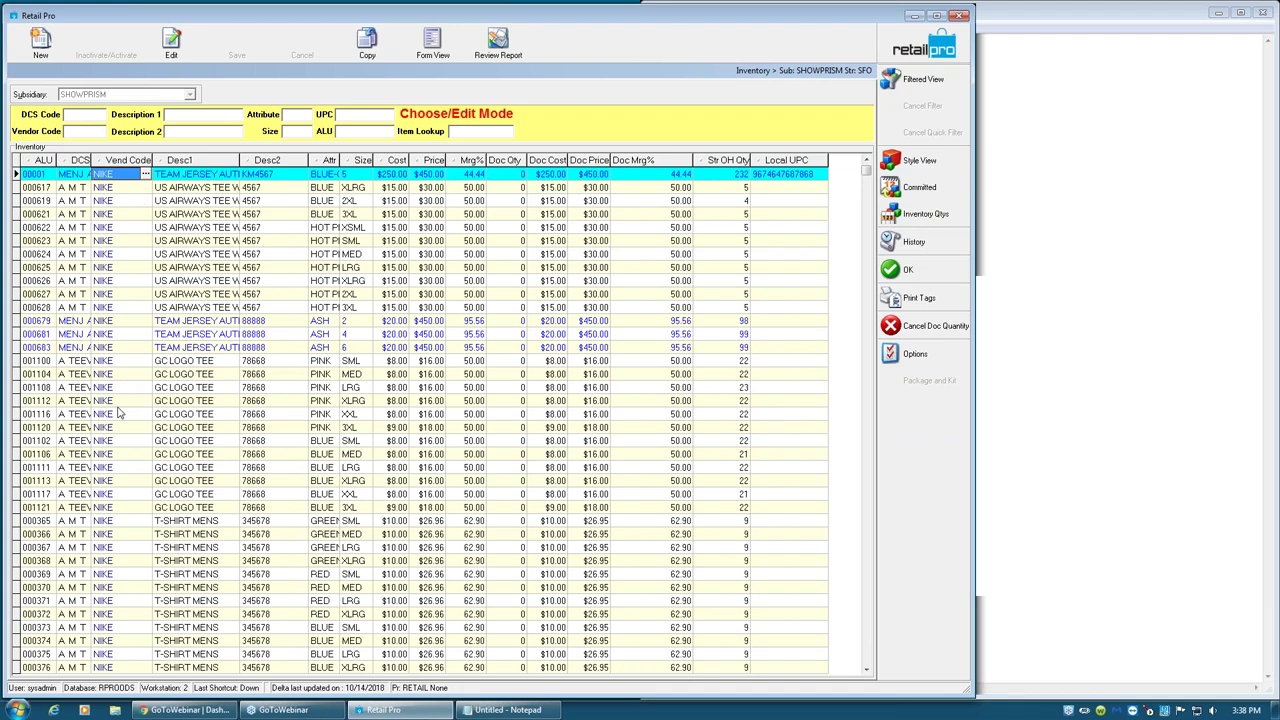
left_click(120, 413)
left_click(131, 348)
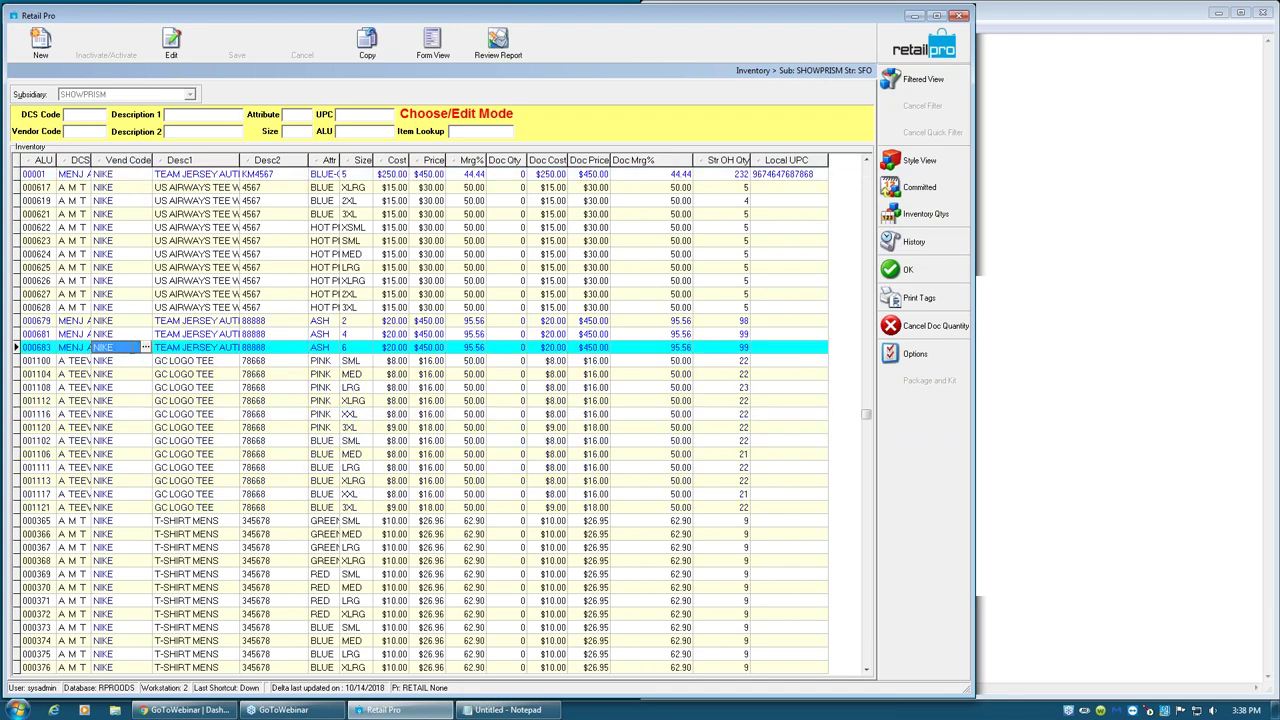
left_click(131, 283)
left_click(134, 254)
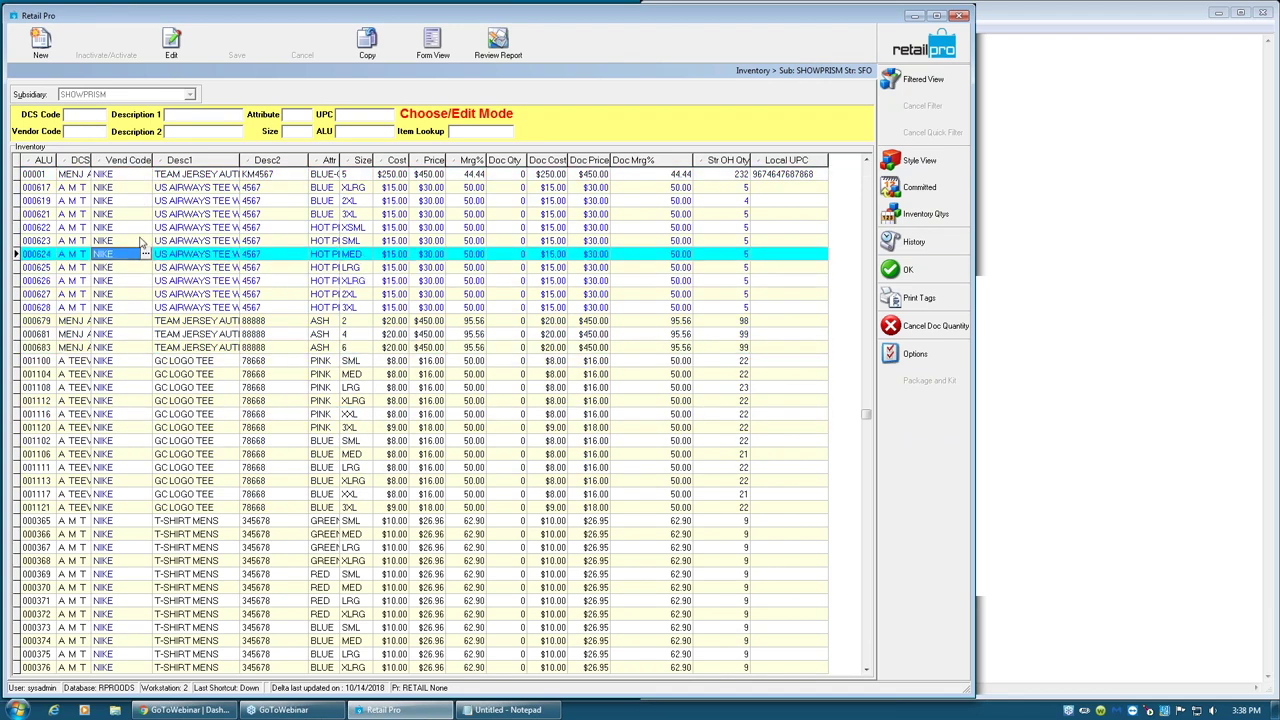
left_click(144, 229)
left_click(147, 214)
left_click(131, 508)
key("Page_Down")
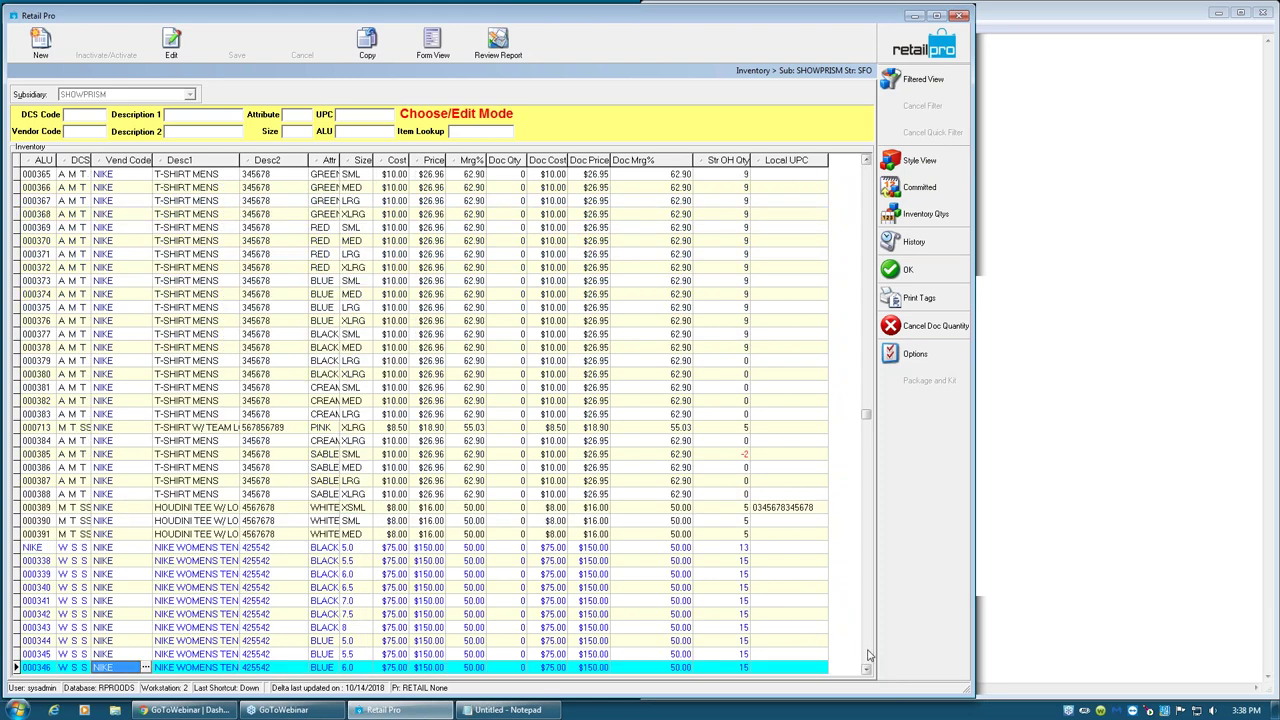
key("Page_Down")
key("Page_Down")
key("Page_Down")
key("Page_Down")
key("Page_Down")
key("Page_Down")
key("Page_Down")
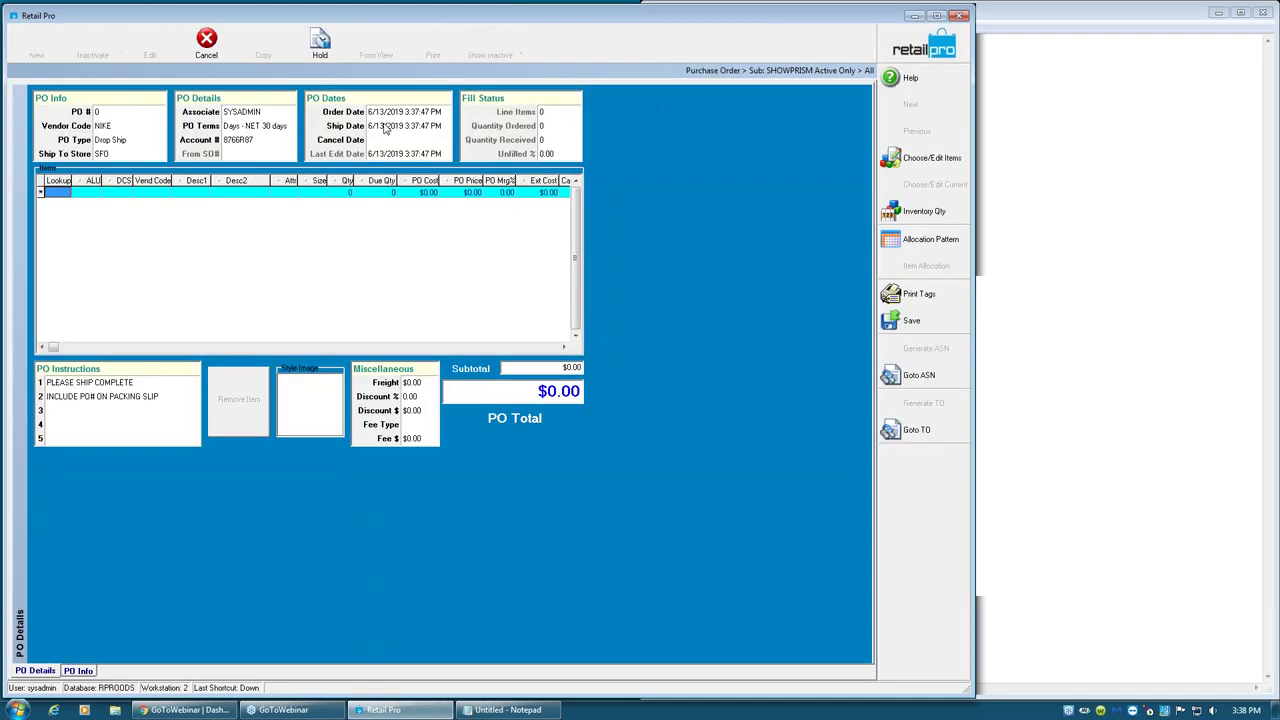
- Try lookup 111111 on the order, then discard the purchase order when it isn't found
left_click(62, 192)
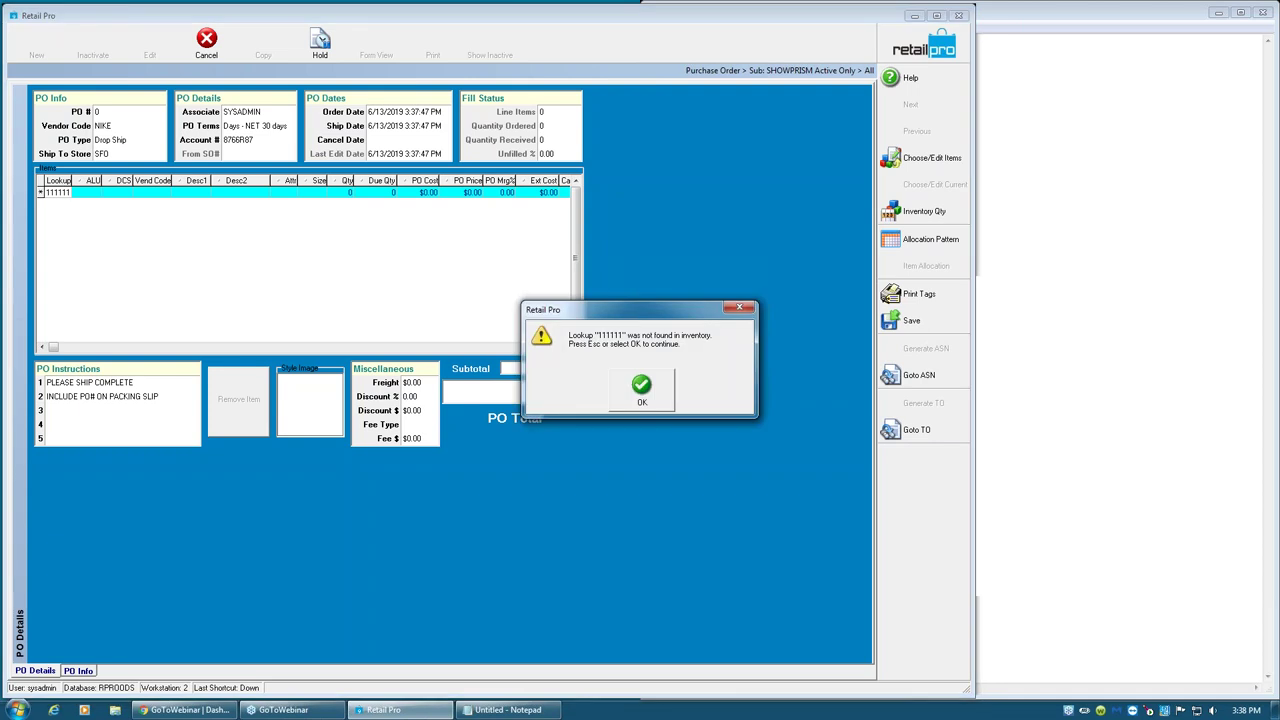
left_click(642, 390)
key("Escape")
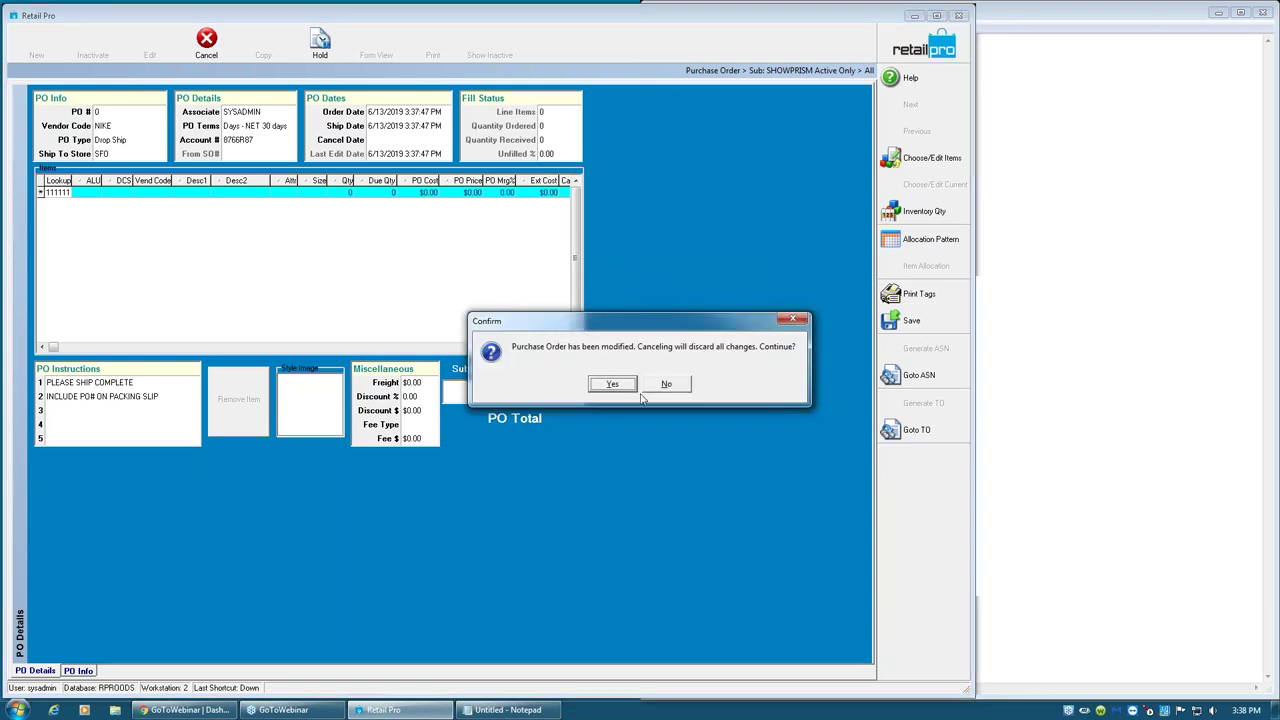
left_click(665, 383)
key("Escape")
left_click(612, 384)
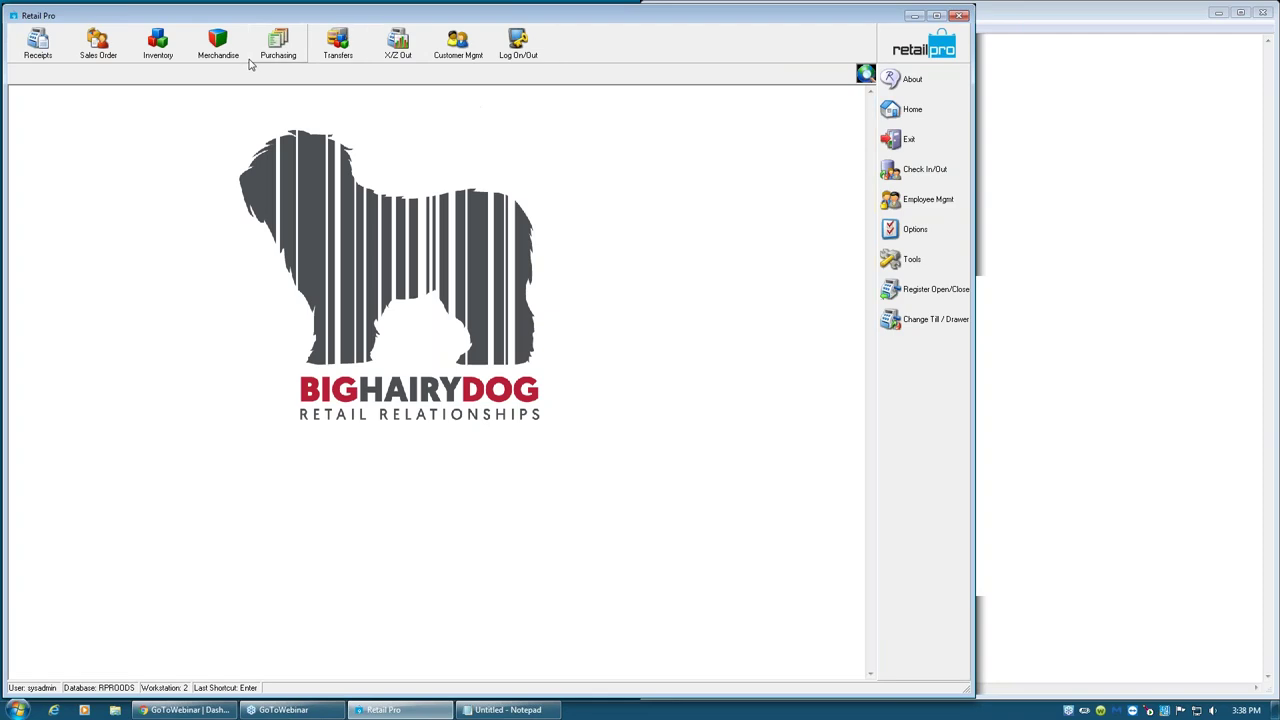
left_click(157, 50)
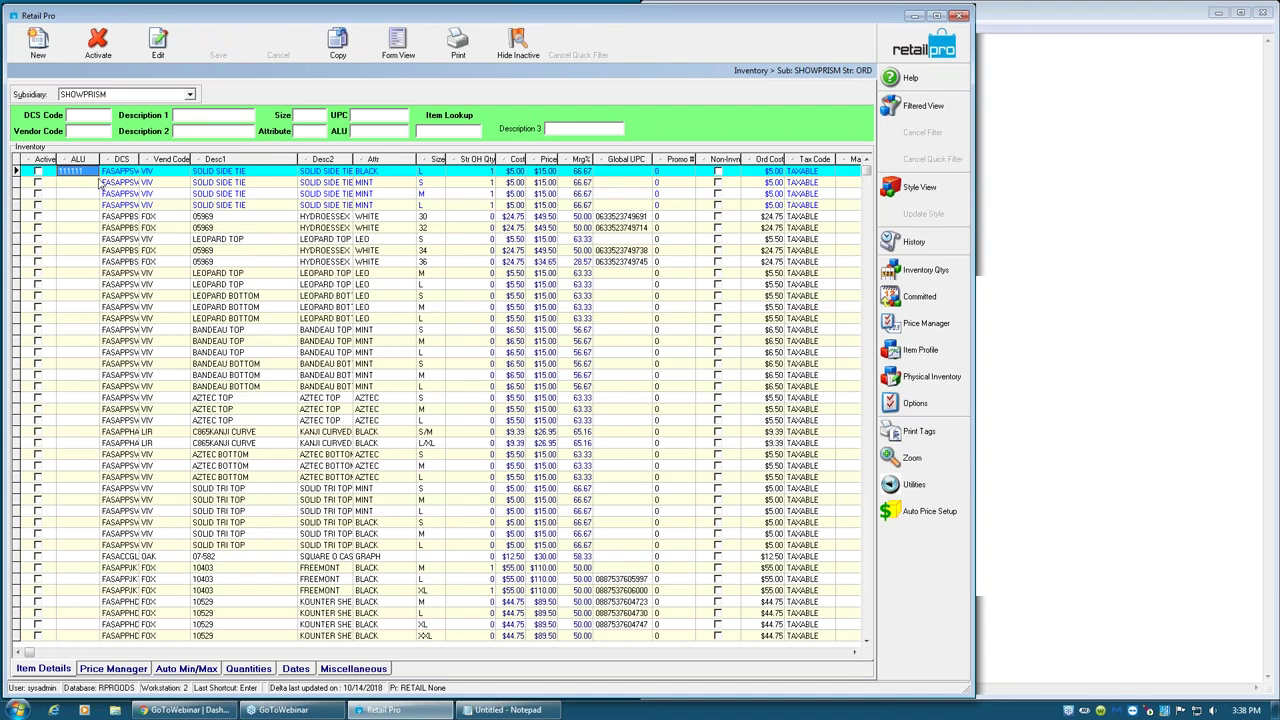
left_click(809, 653)
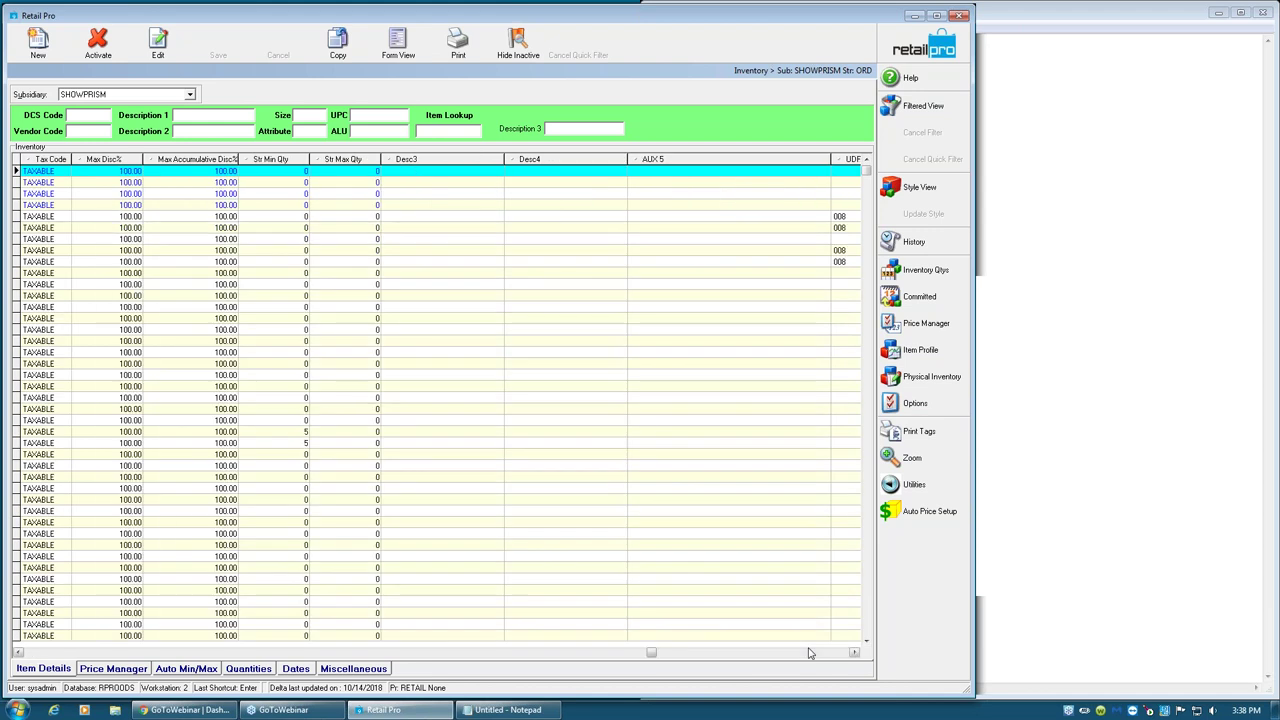
left_click(809, 653)
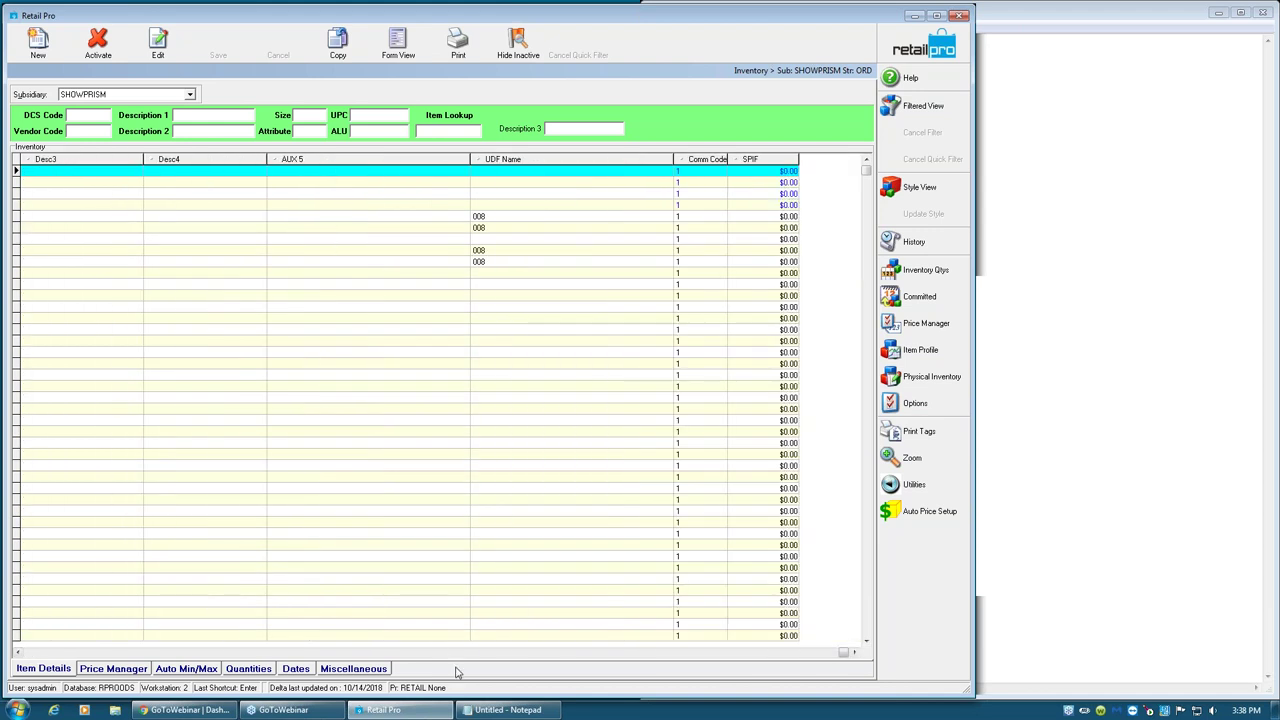
left_click(35, 653)
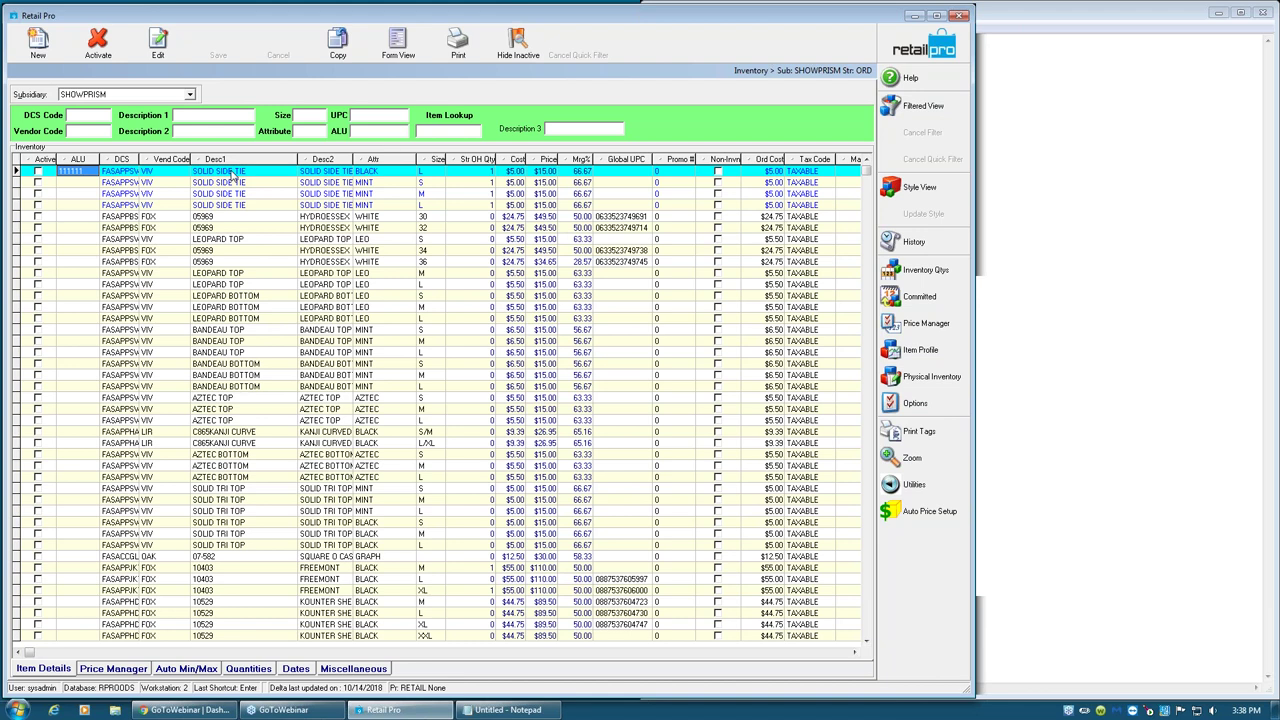
left_click(624, 174)
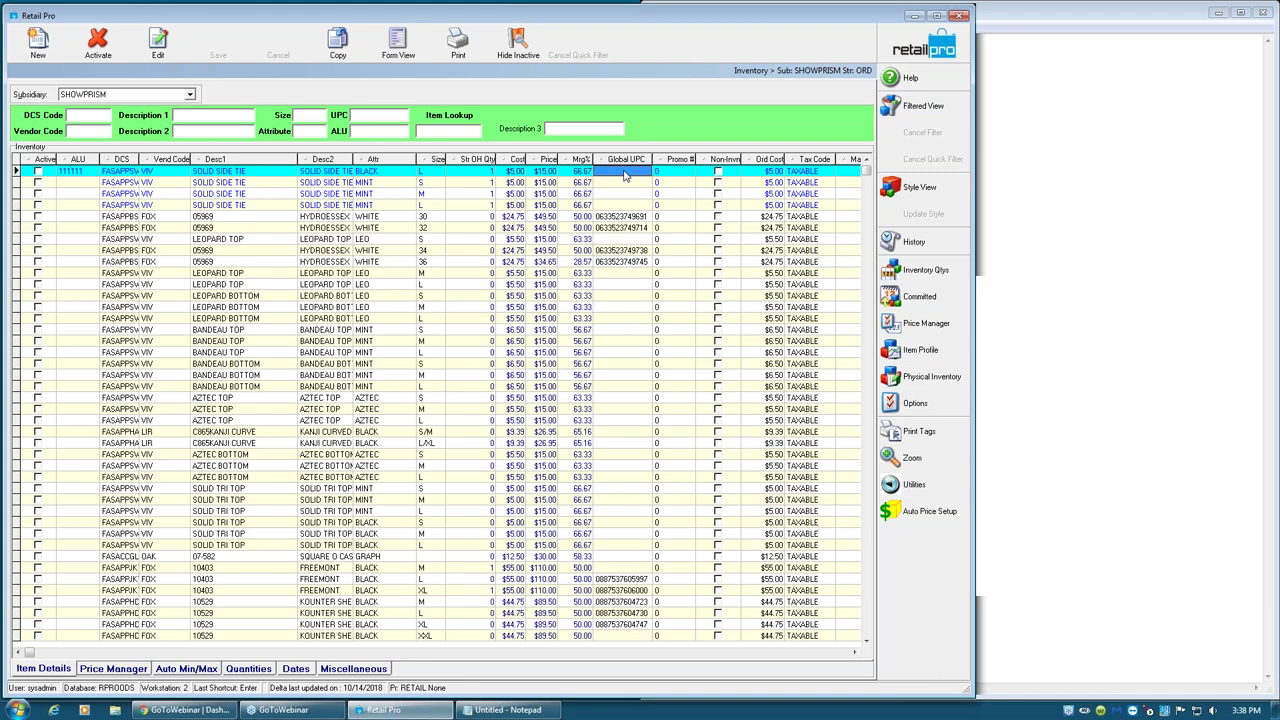
type("123456789")
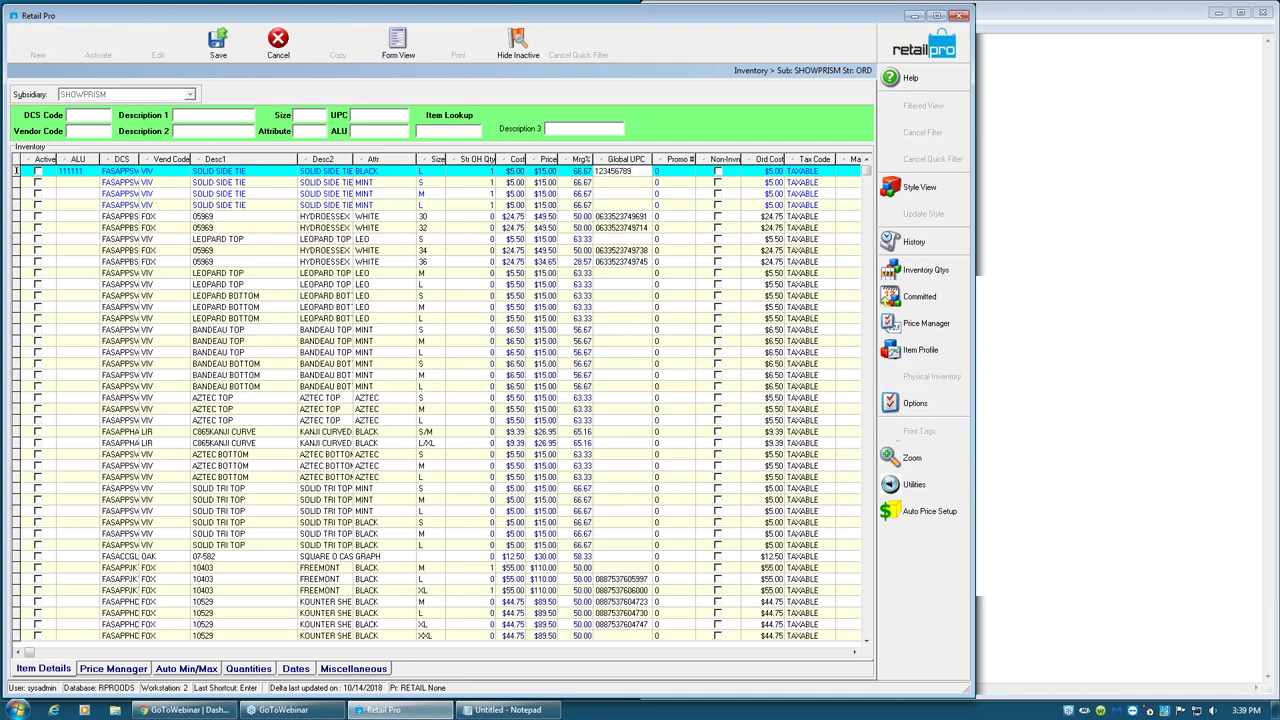
key("Tab")
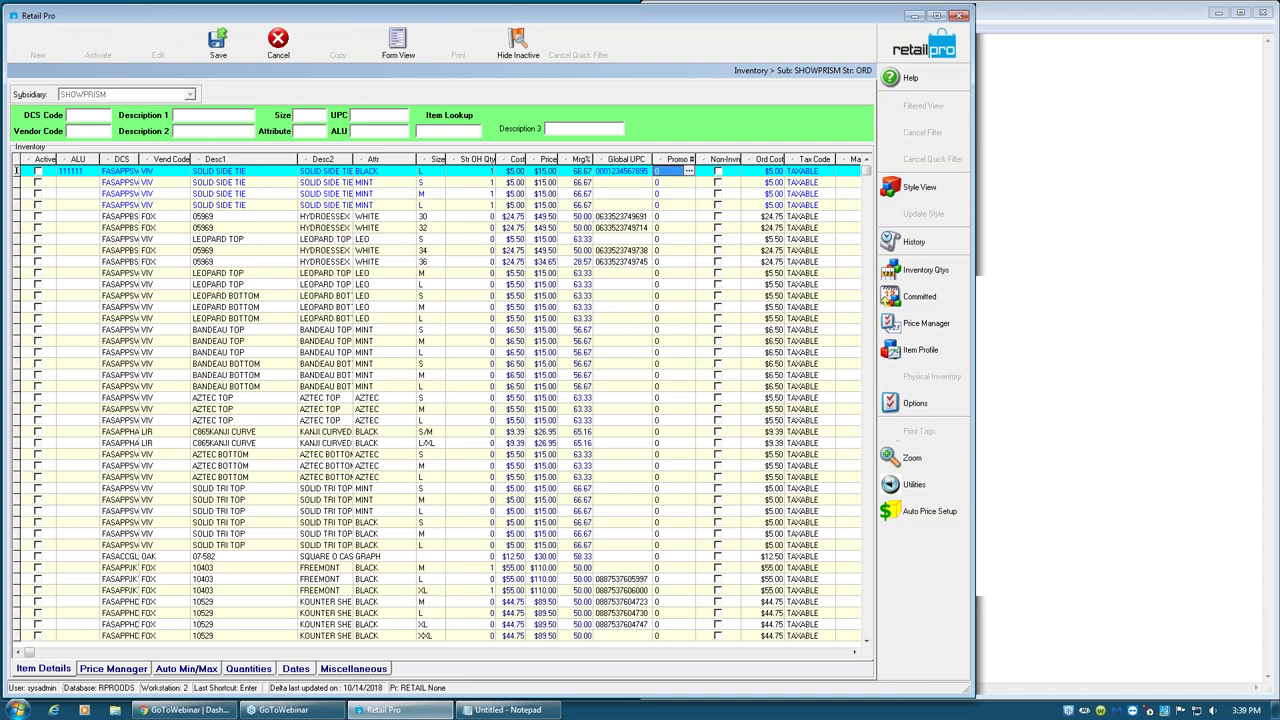
left_click(228, 42)
left_click(633, 380)
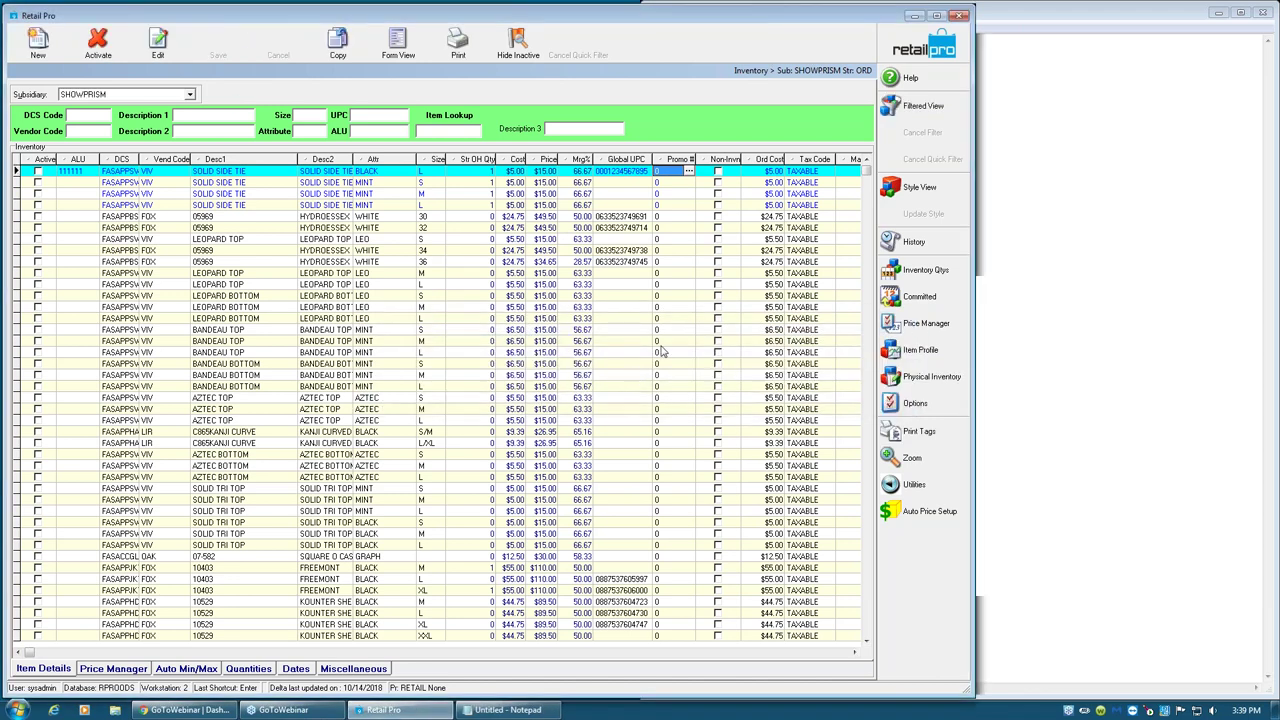
left_click(921, 46)
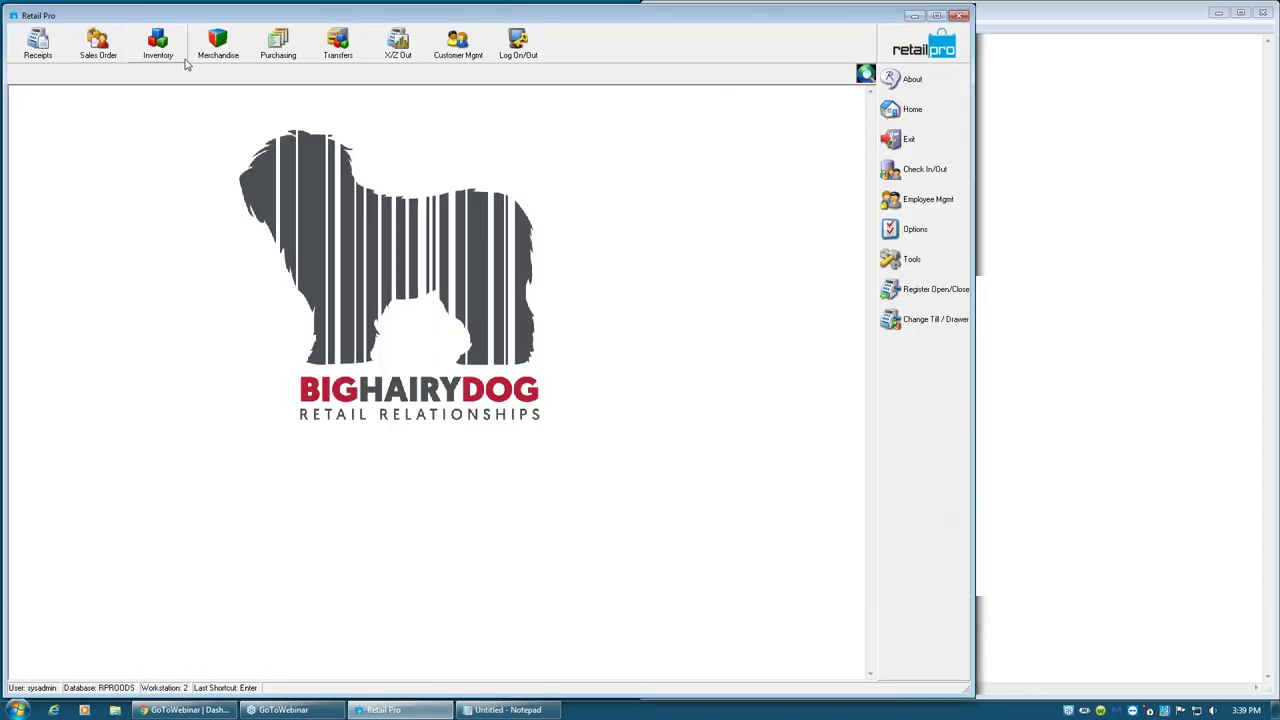
- Start a new purchase order with vendor code NIKE
left_click(270, 58)
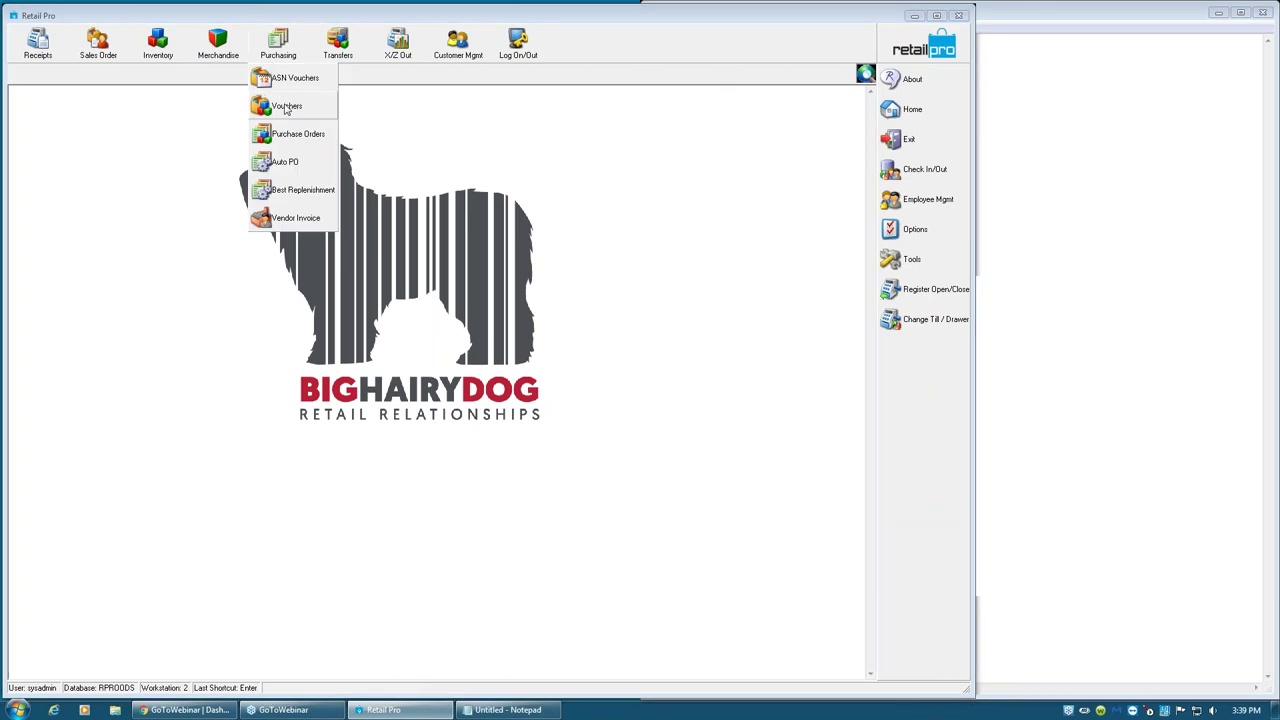
left_click(290, 131)
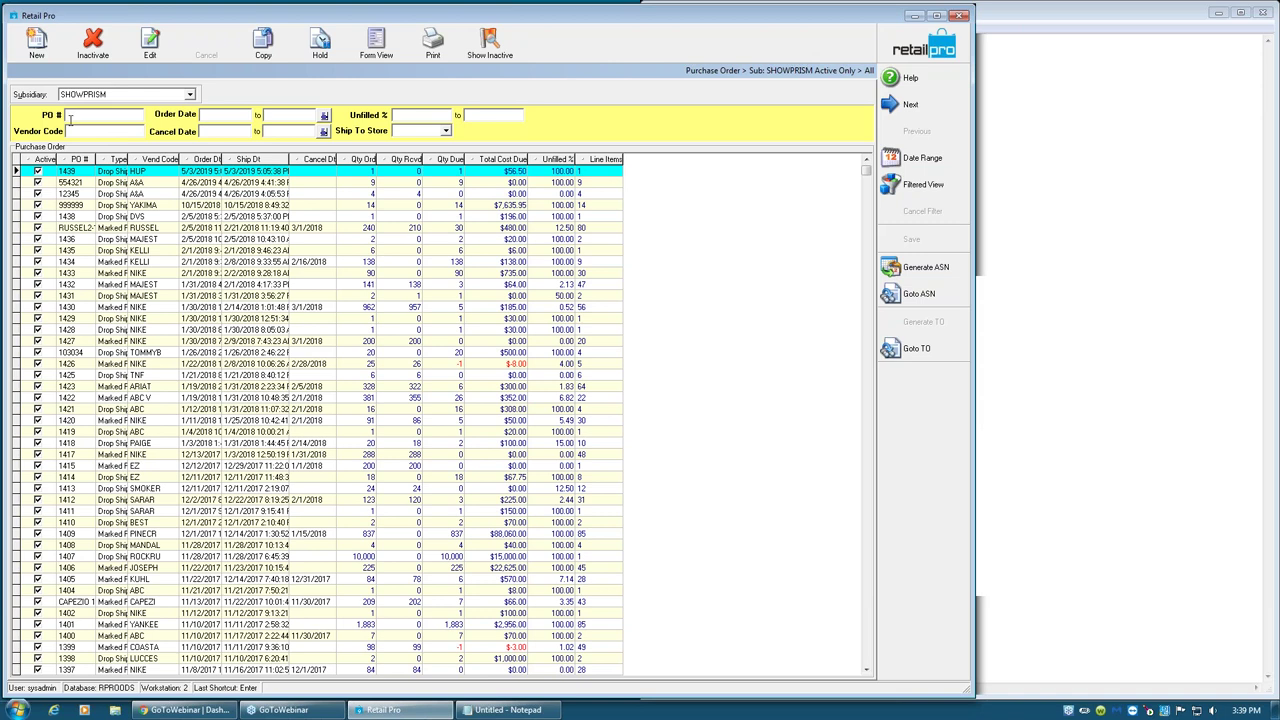
left_click(37, 45)
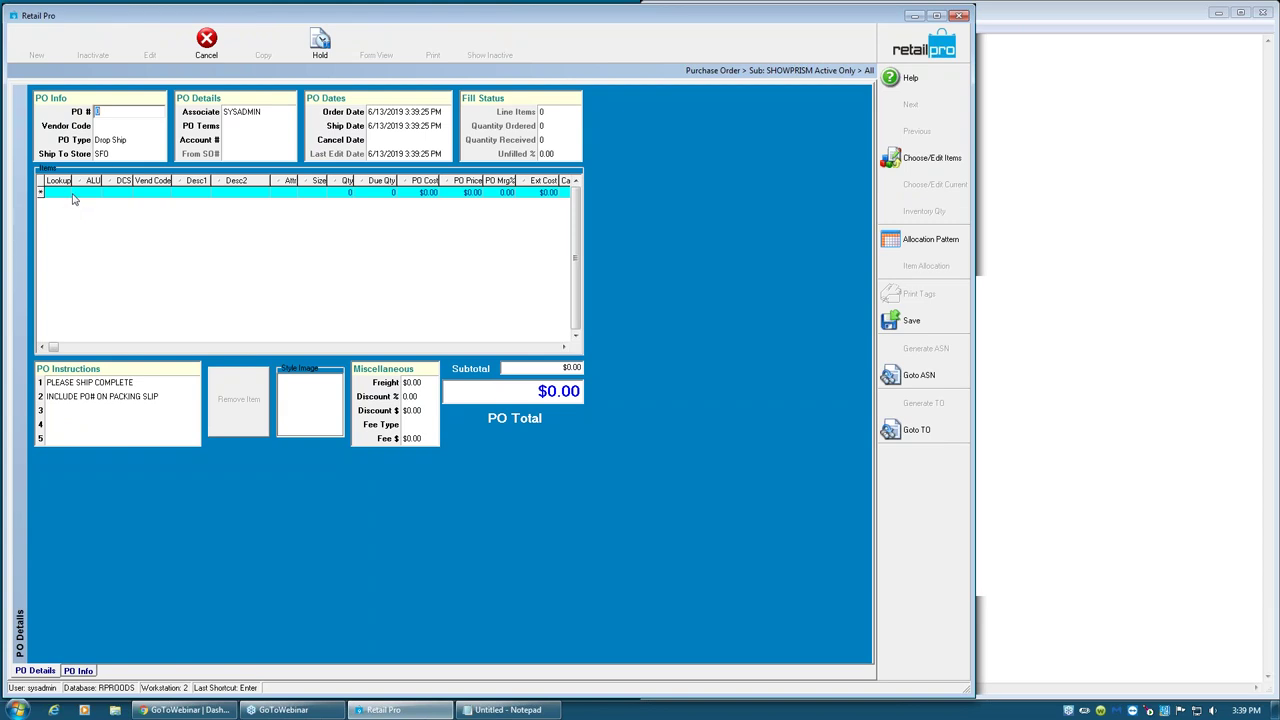
key("Tab")
type("NIKE")
key("Return")
- Try item 456789, which fails the vendor match, then clear it and discard the order
left_click(62, 195)
type("456789")
key("Return")
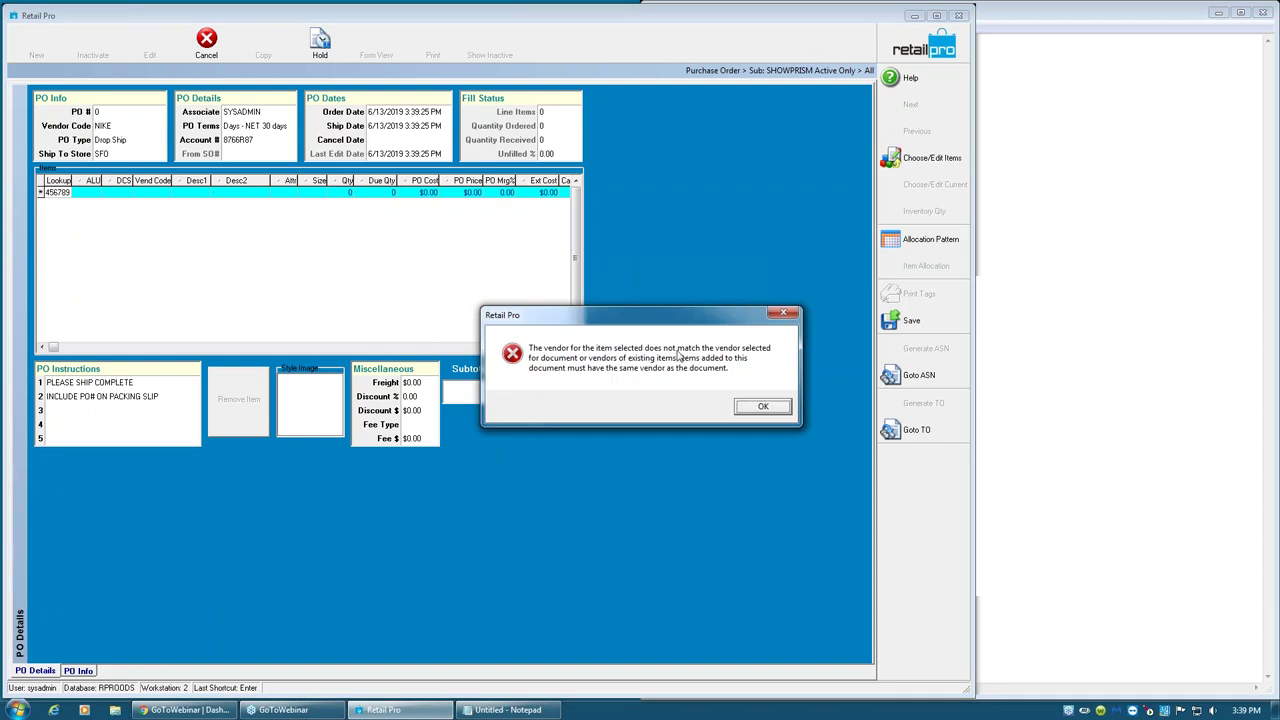
left_click(763, 407)
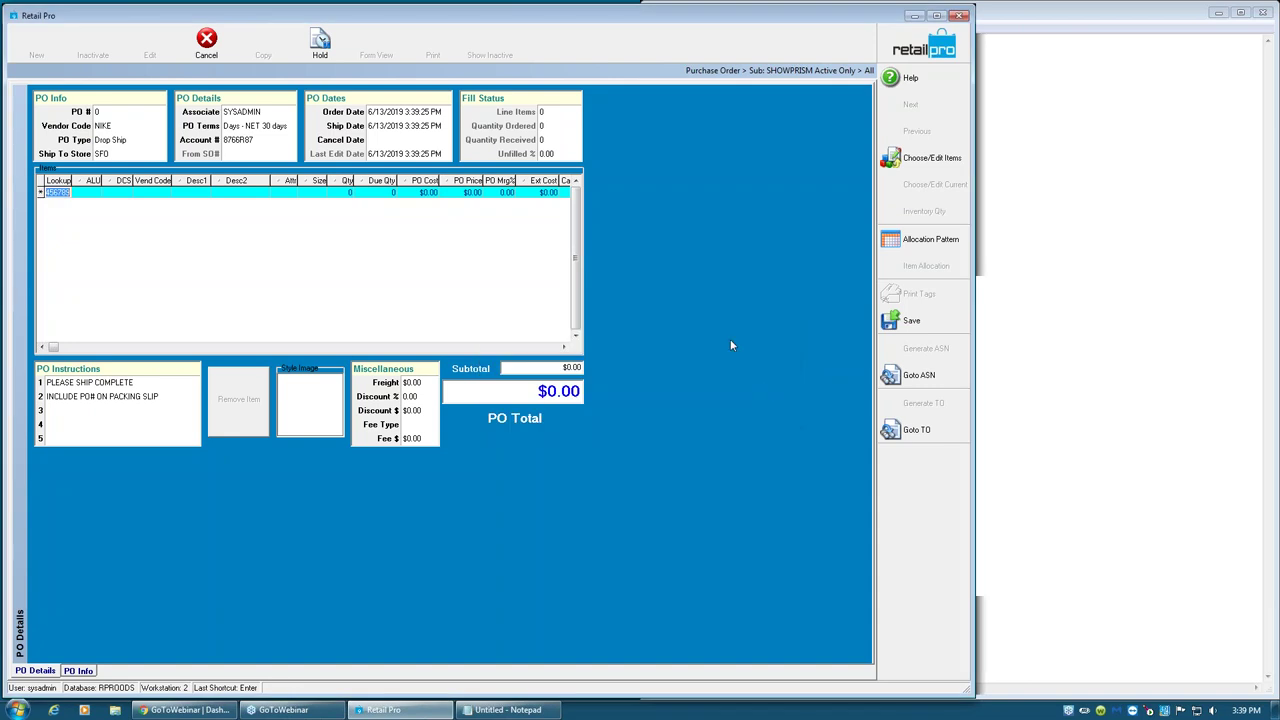
left_click(70, 193)
key("ctrl+z")
key("Delete")
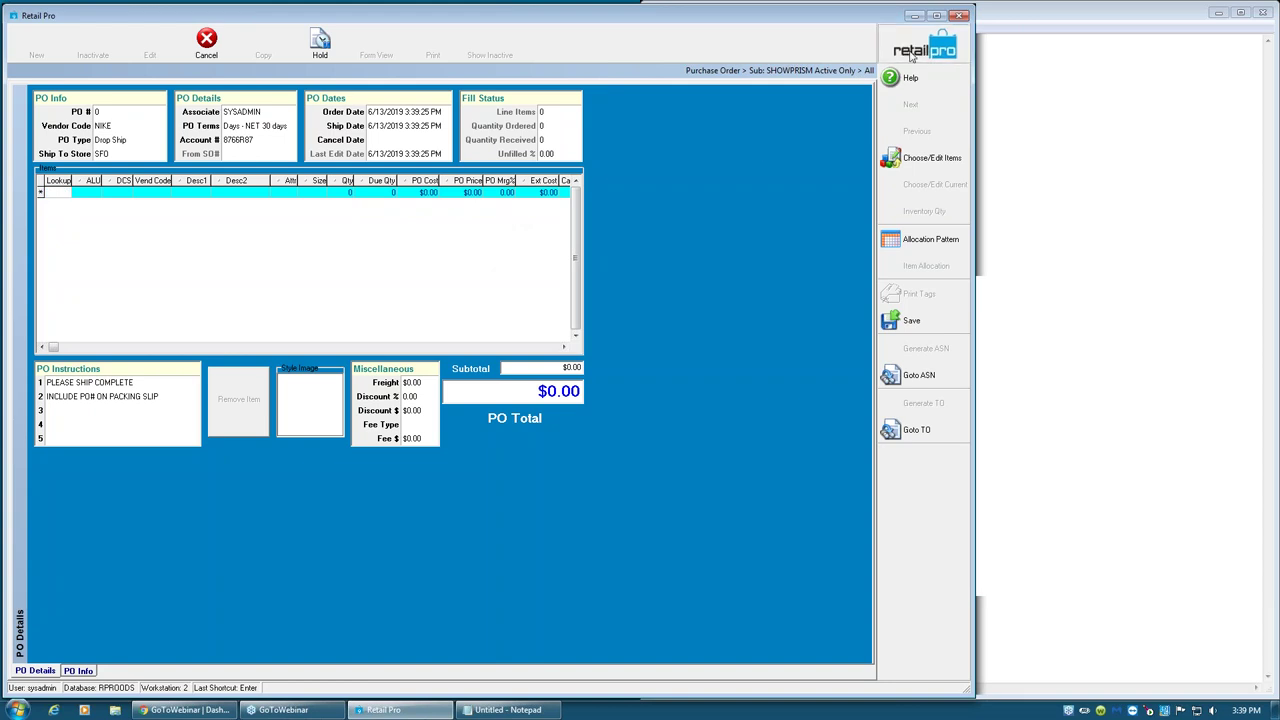
key("Escape")
left_click(611, 385)
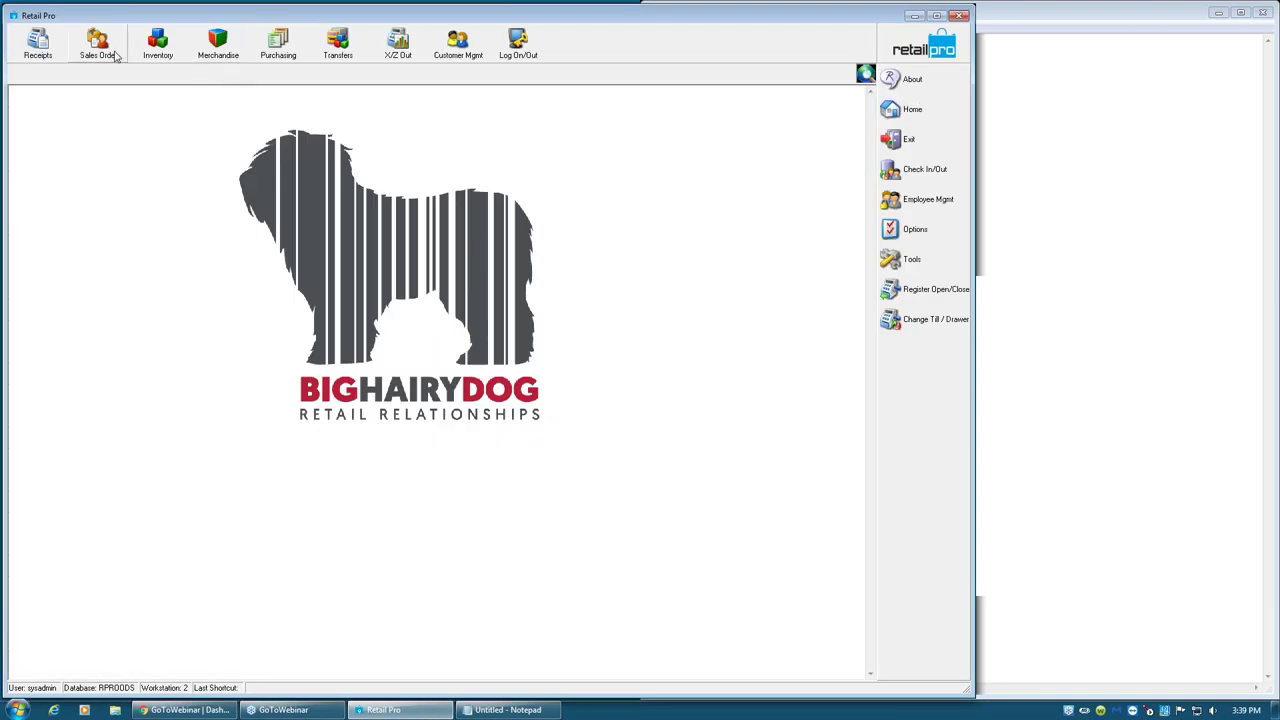
- Activate the Solid Side Tie item (ALU 111111) in Form View, dismiss the error, and close Inventory
left_click(177, 64)
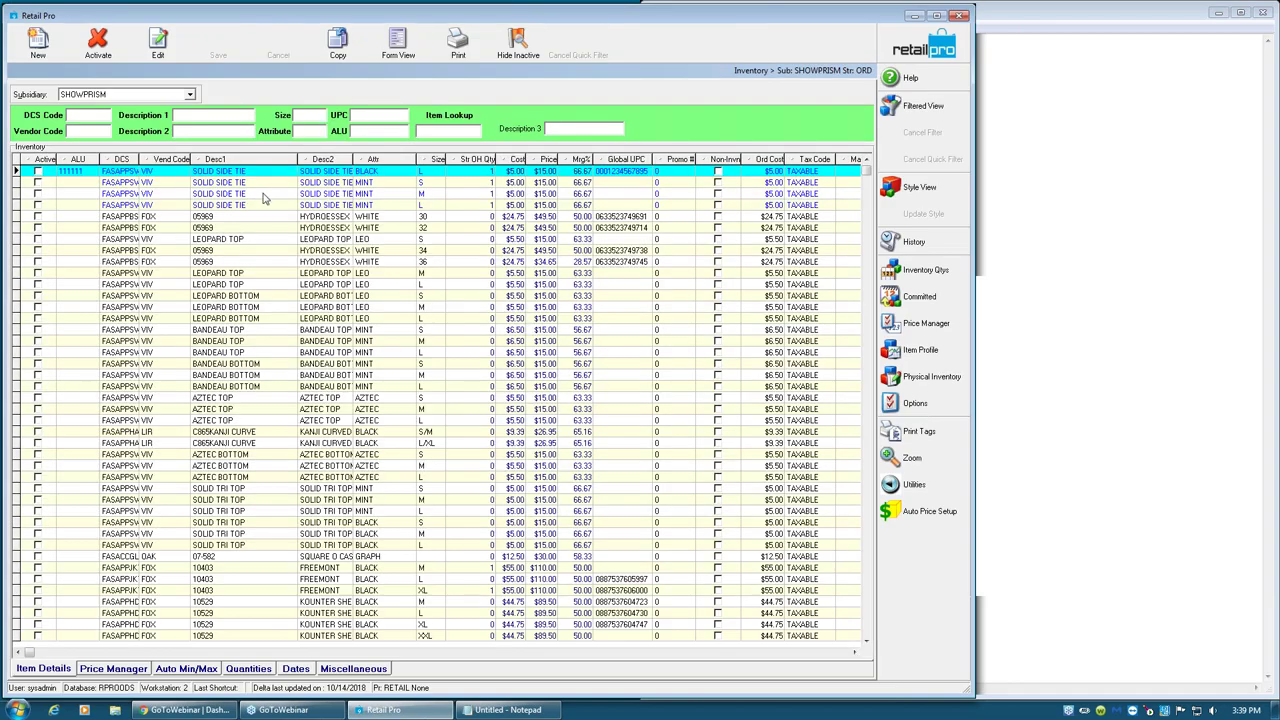
left_click(405, 45)
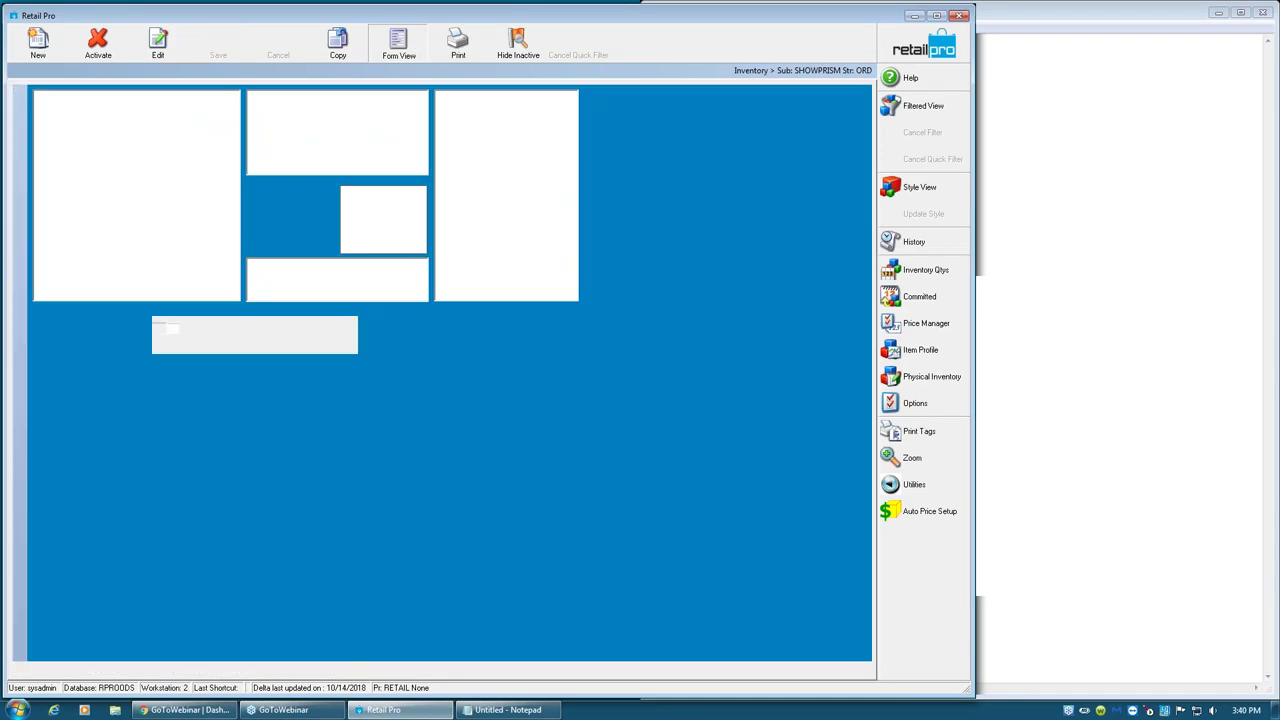
left_click(174, 373)
left_click(122, 128)
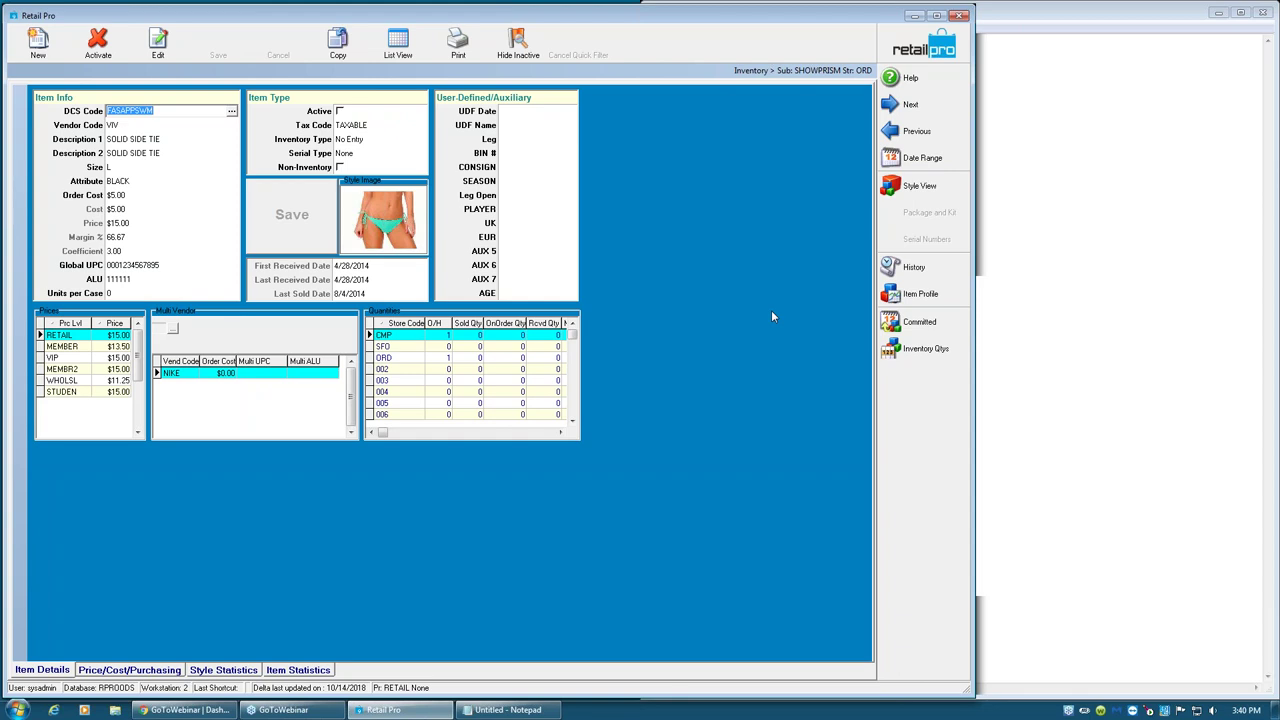
left_click(111, 56)
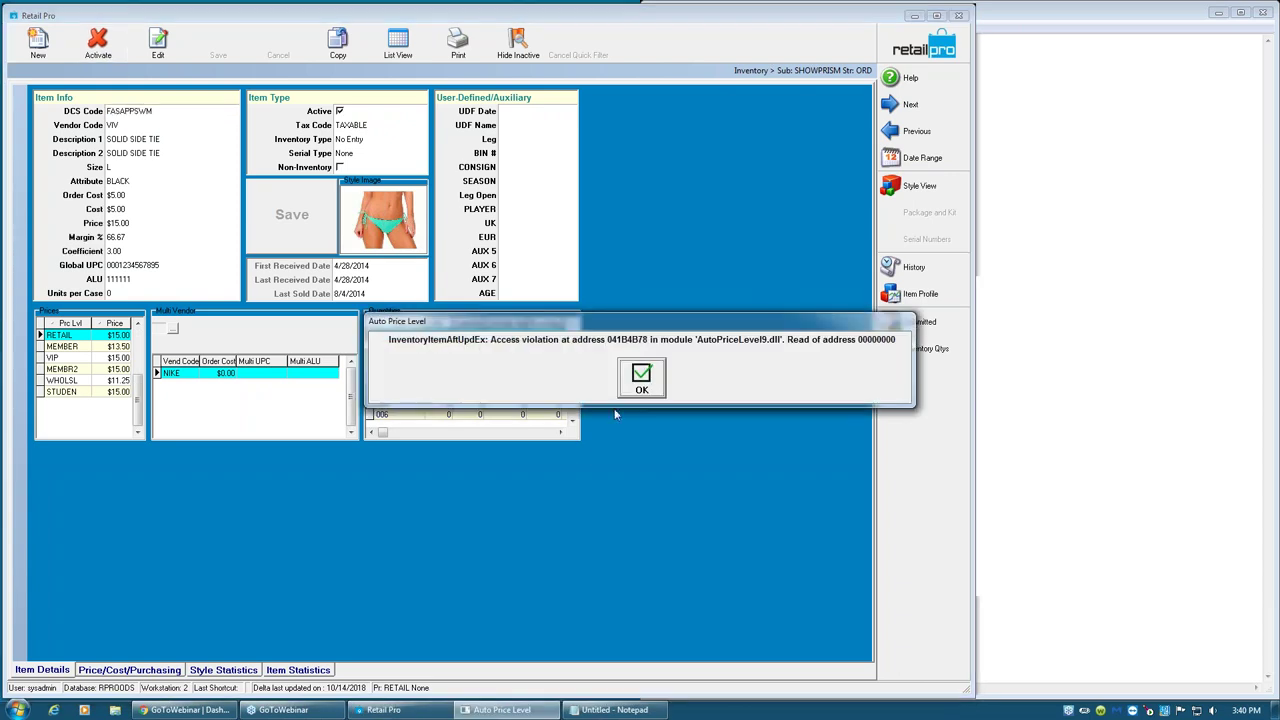
left_click(638, 380)
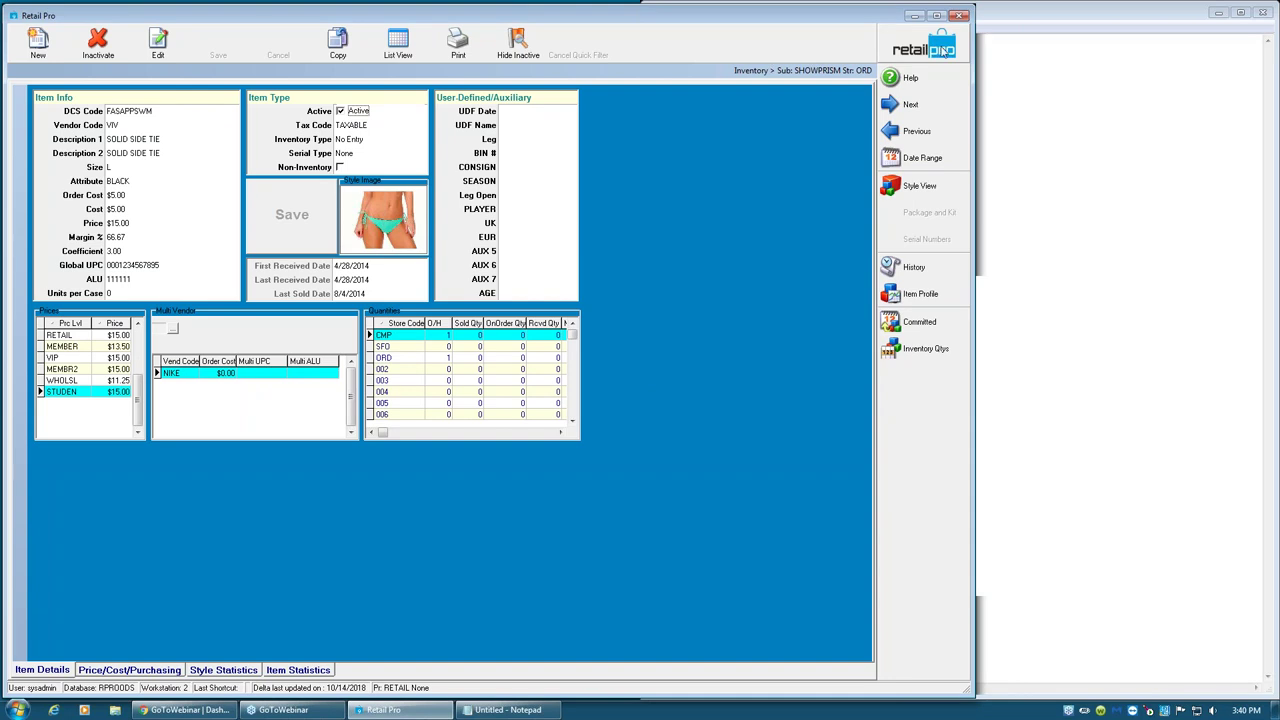
left_click(931, 57)
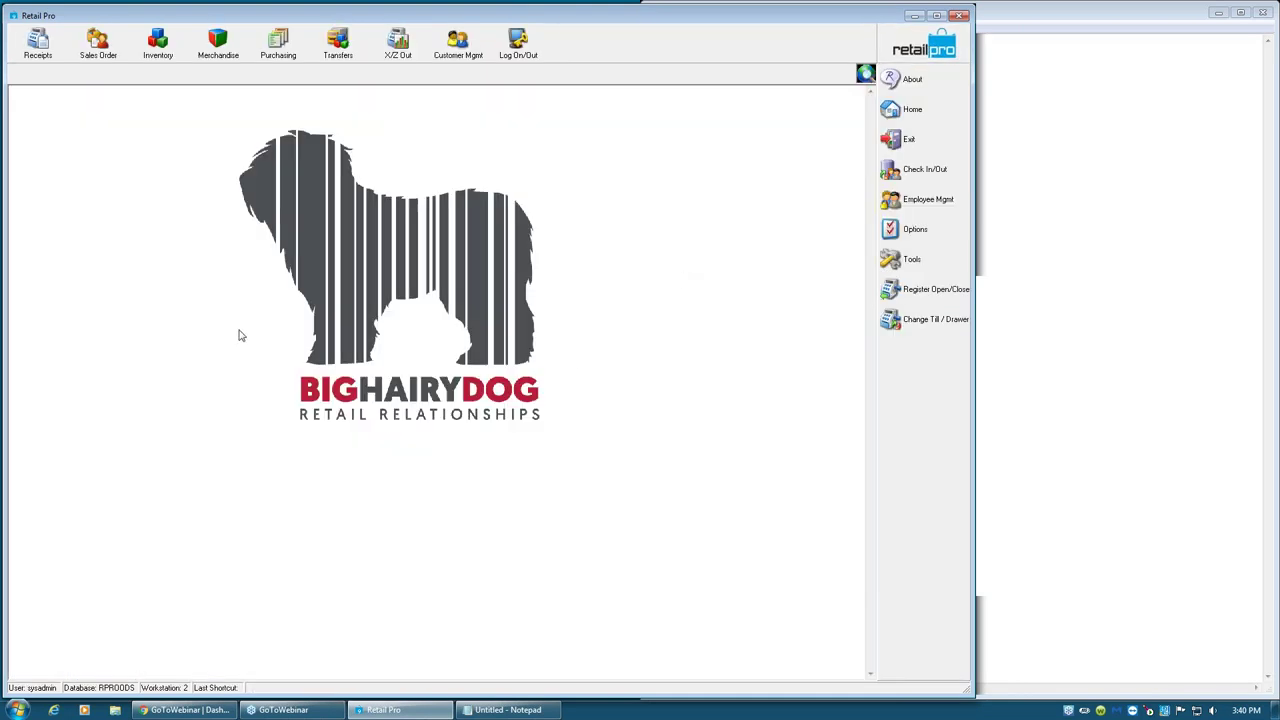
- Start a new purchase order with vendor VIV and browse the item picker
left_click(284, 50)
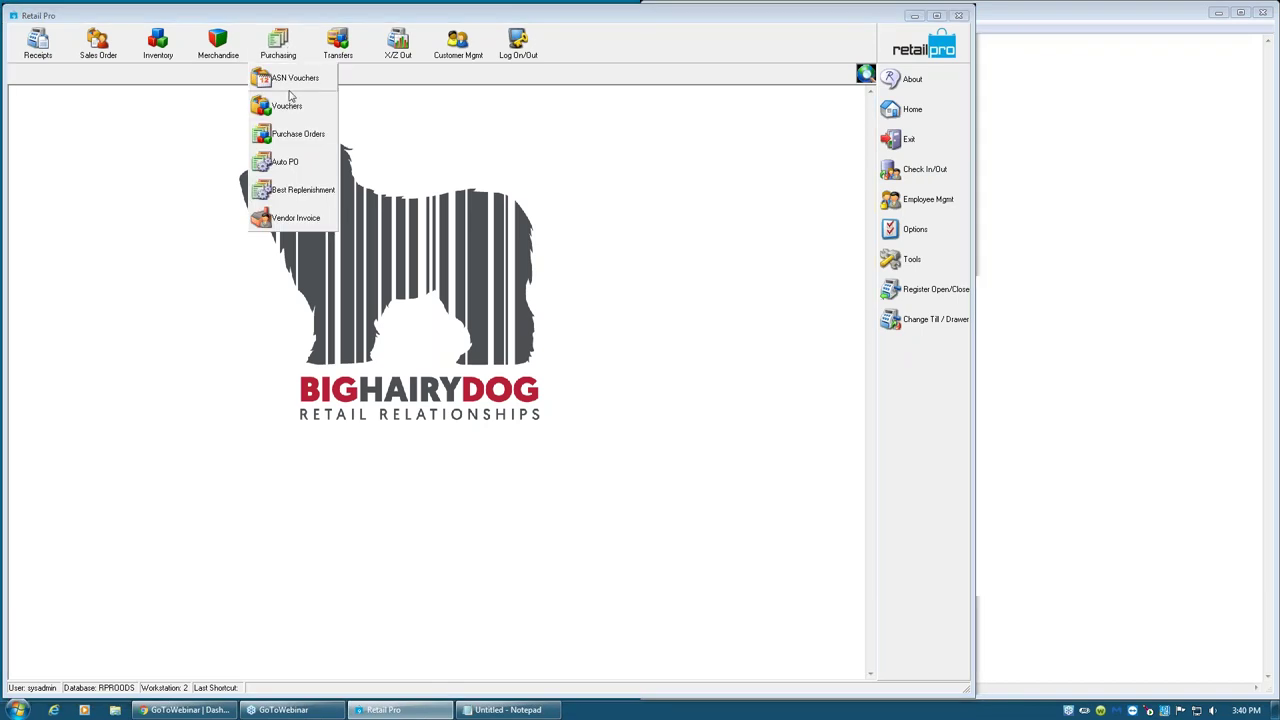
left_click(297, 134)
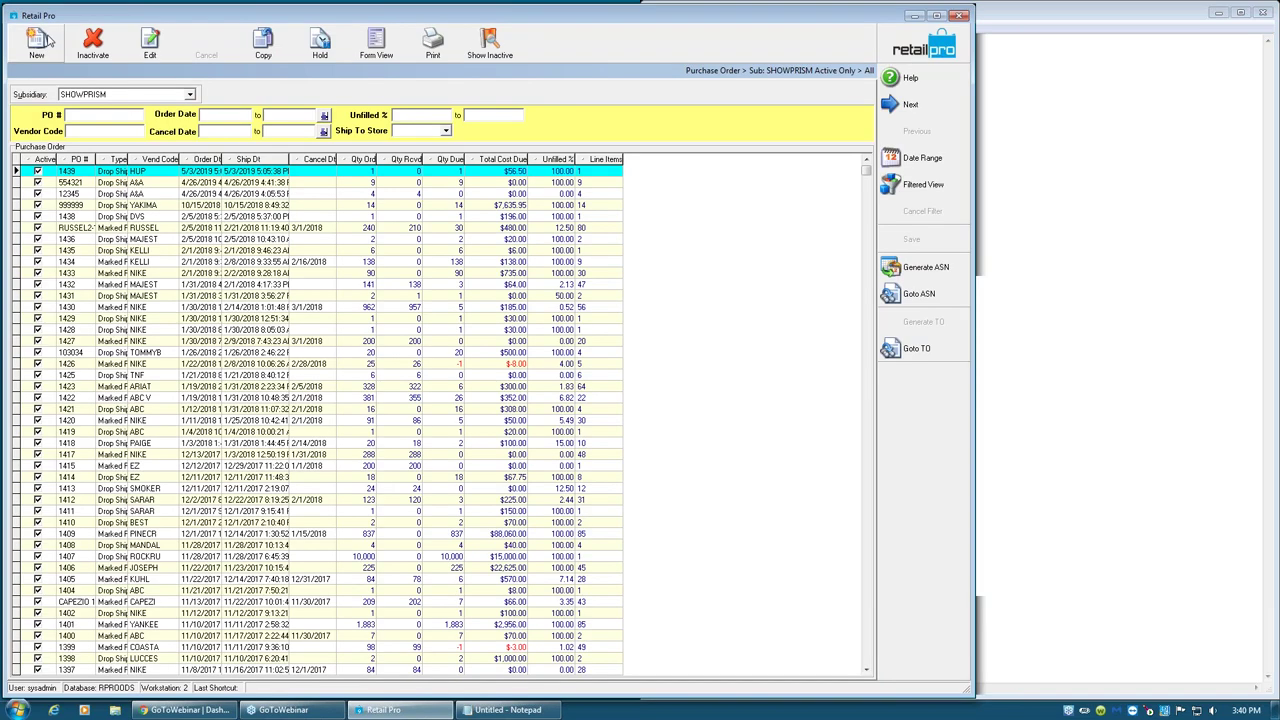
left_click(37, 42)
left_click(104, 127)
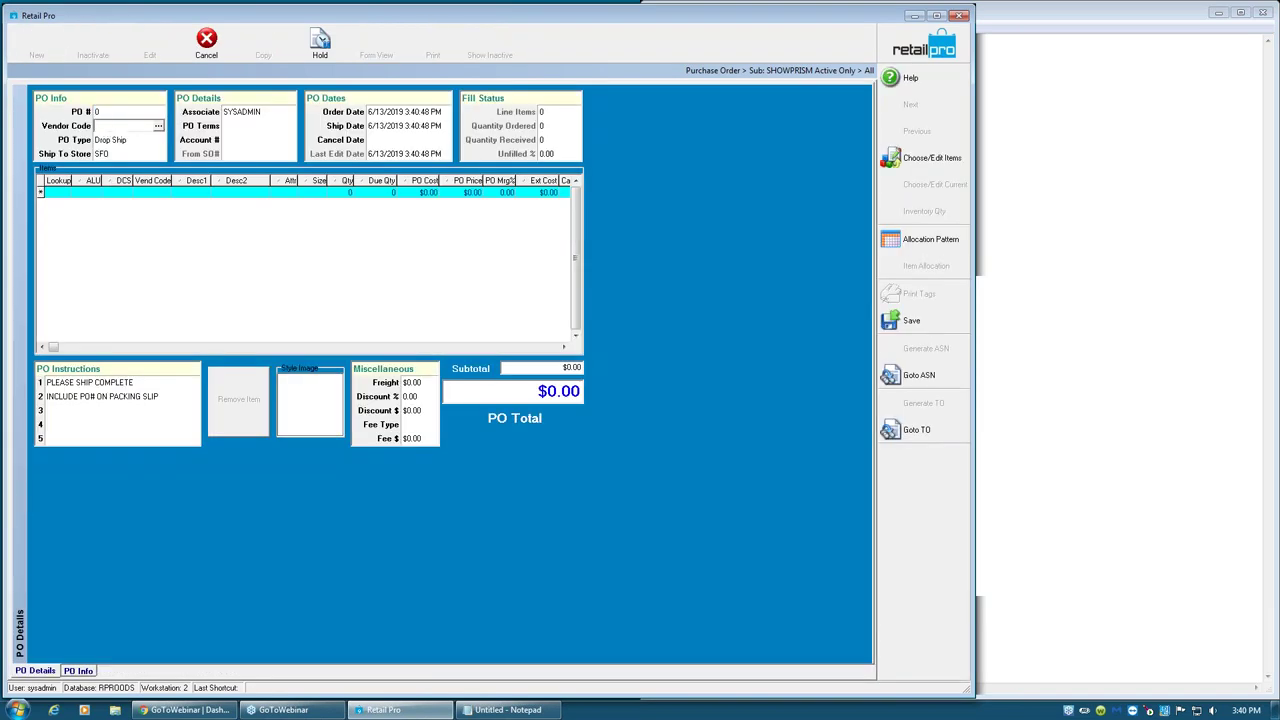
type("VIV")
key("Tab")
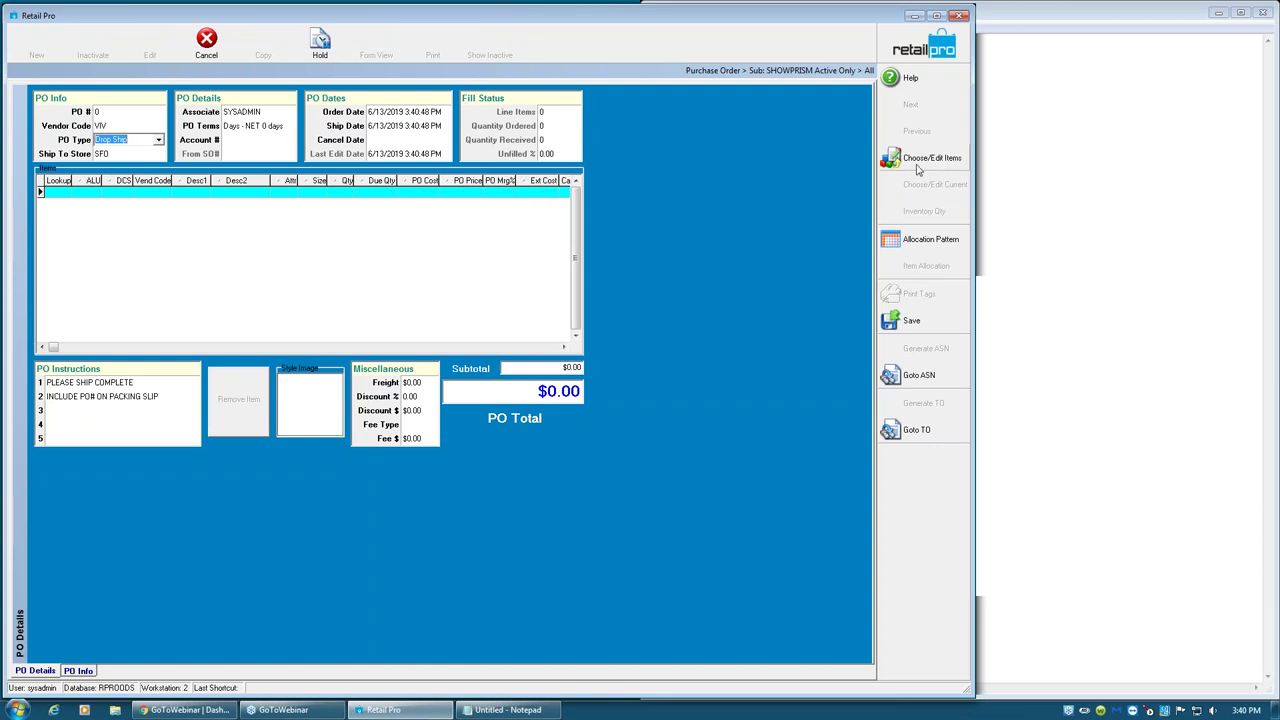
left_click(925, 158)
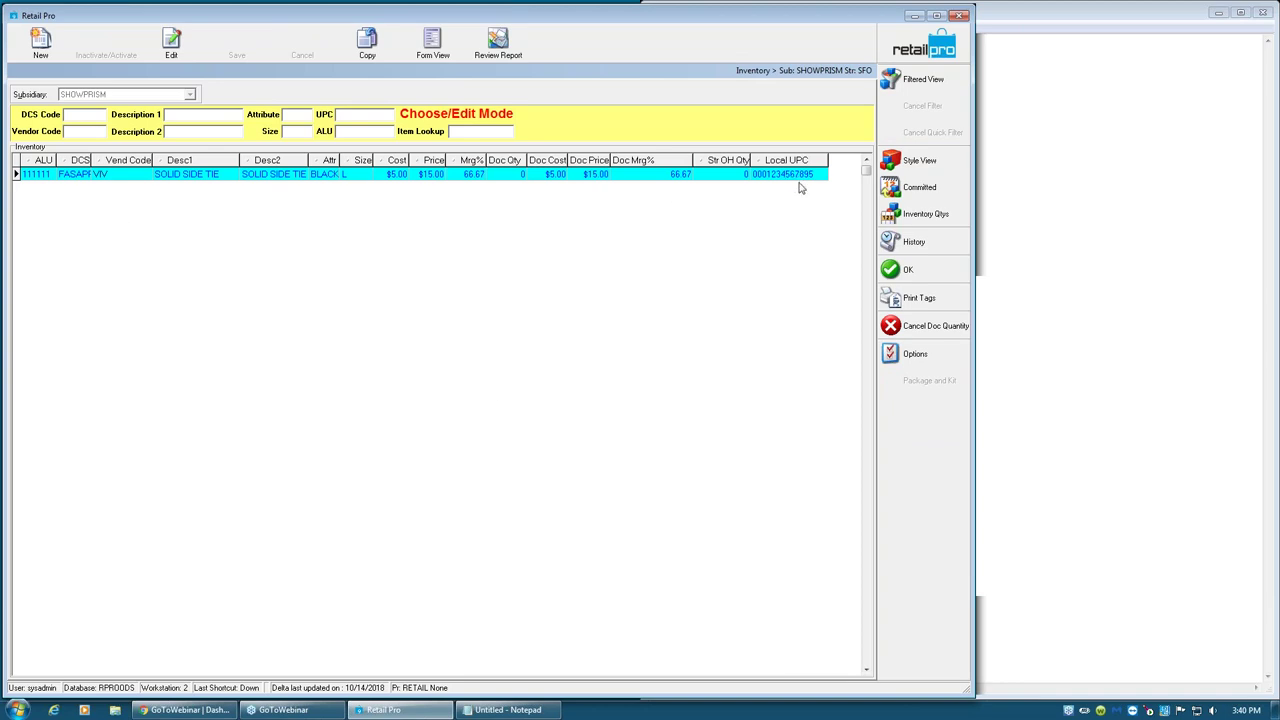
left_click(729, 71)
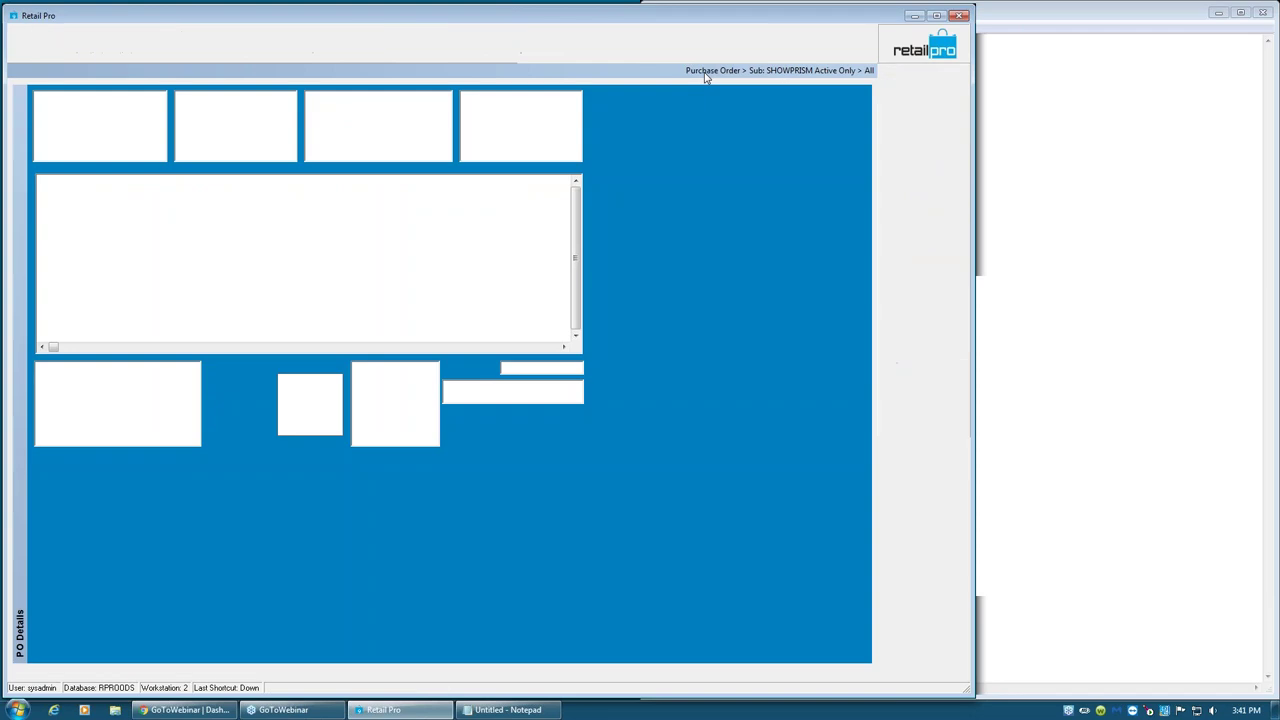
- Switch the vendor to NIKE, add item 111111 ($5.00), and request cancellation
left_click(112, 127)
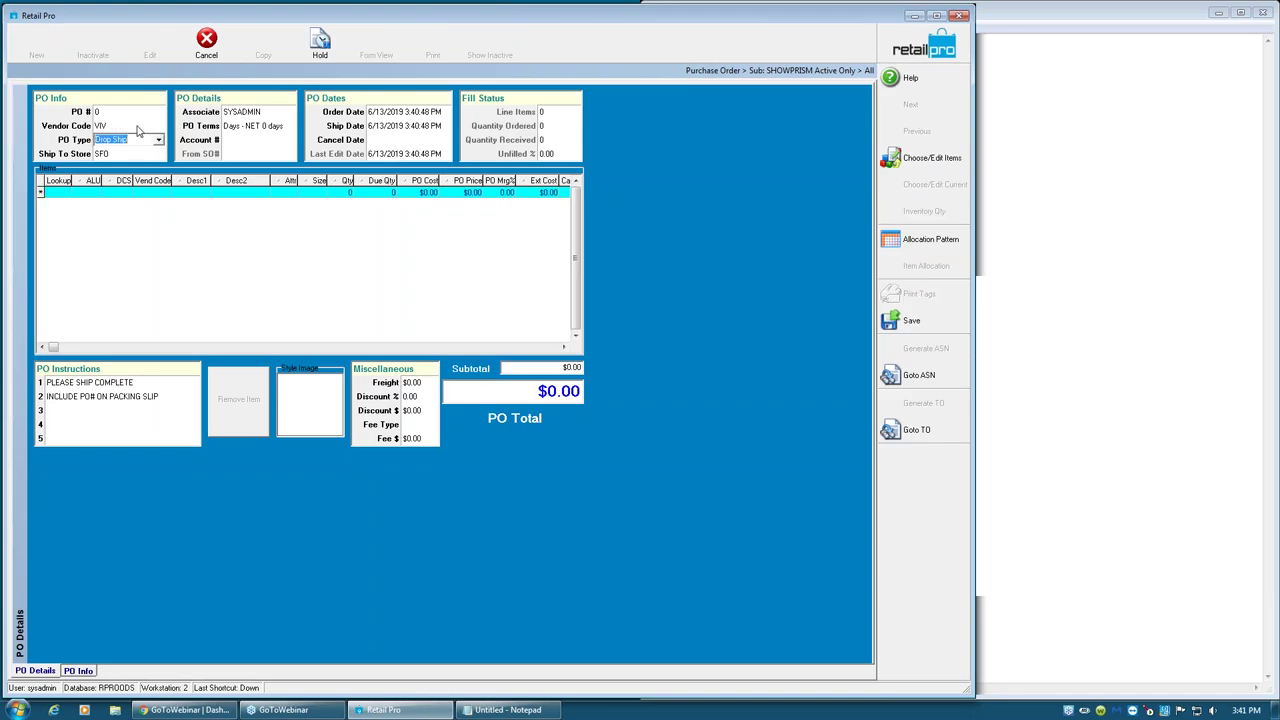
type("NIKE")
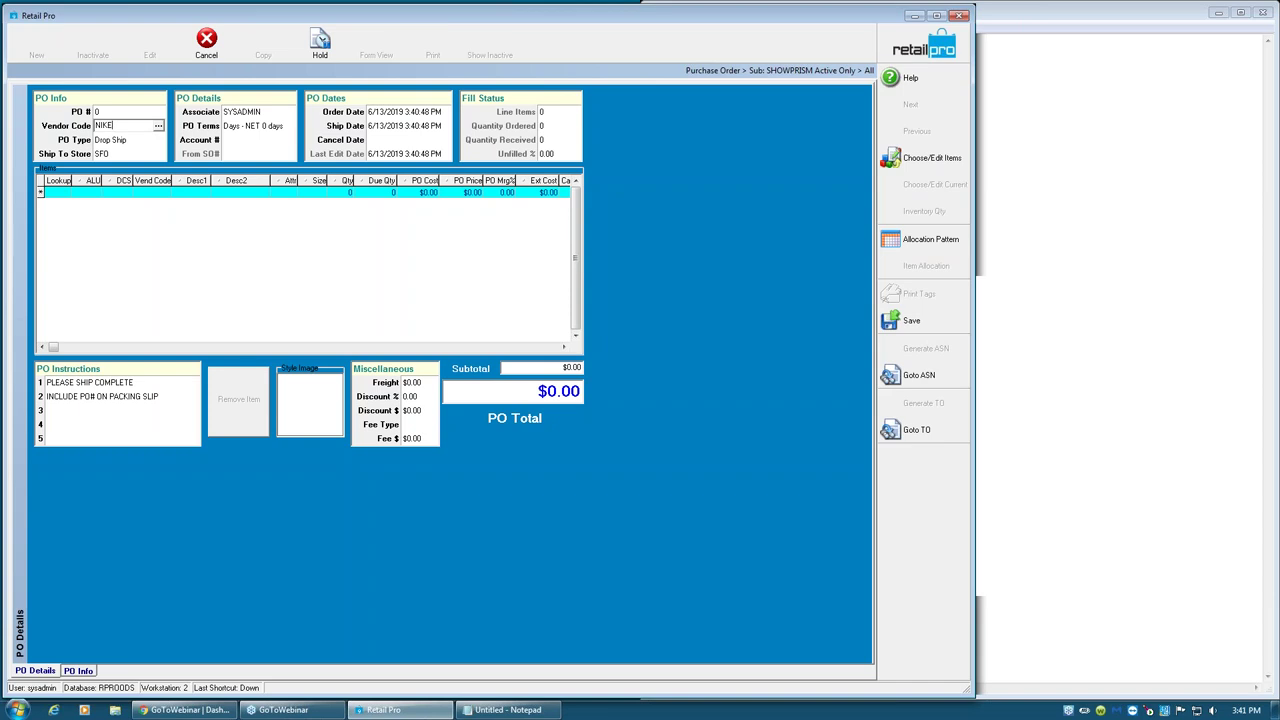
key("Tab")
left_click(58, 196)
type("111111")
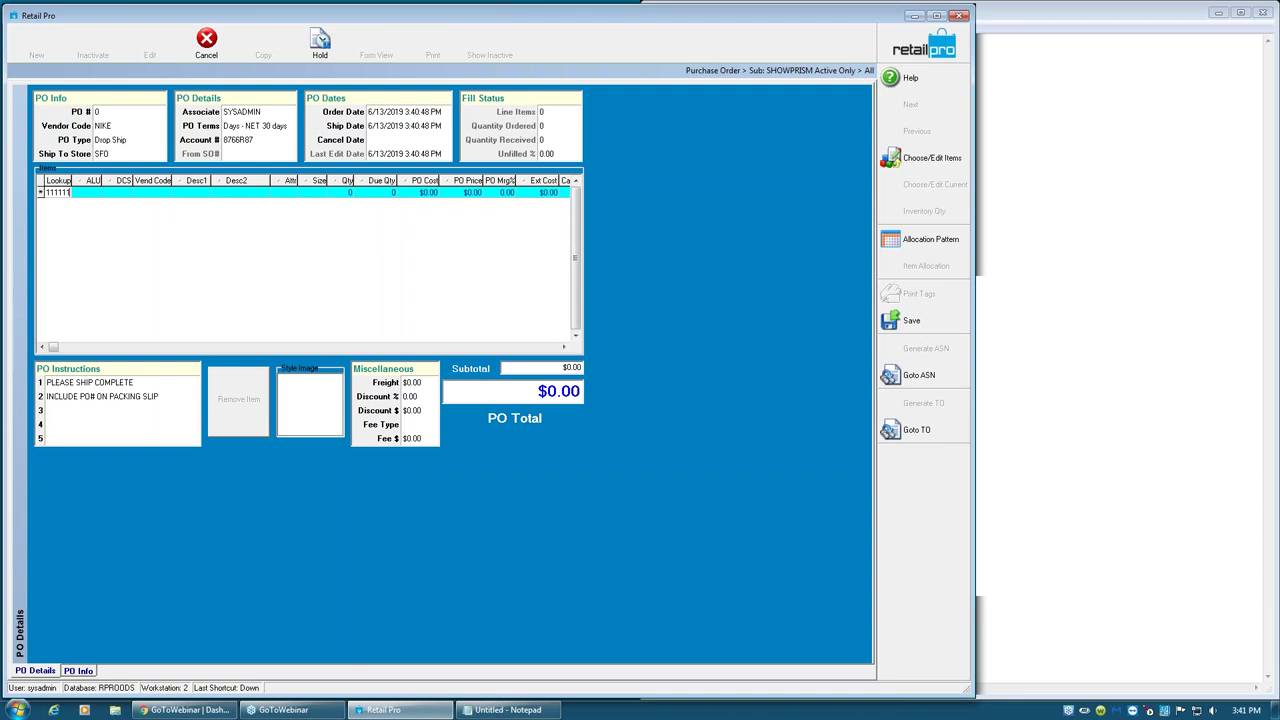
key("Return")
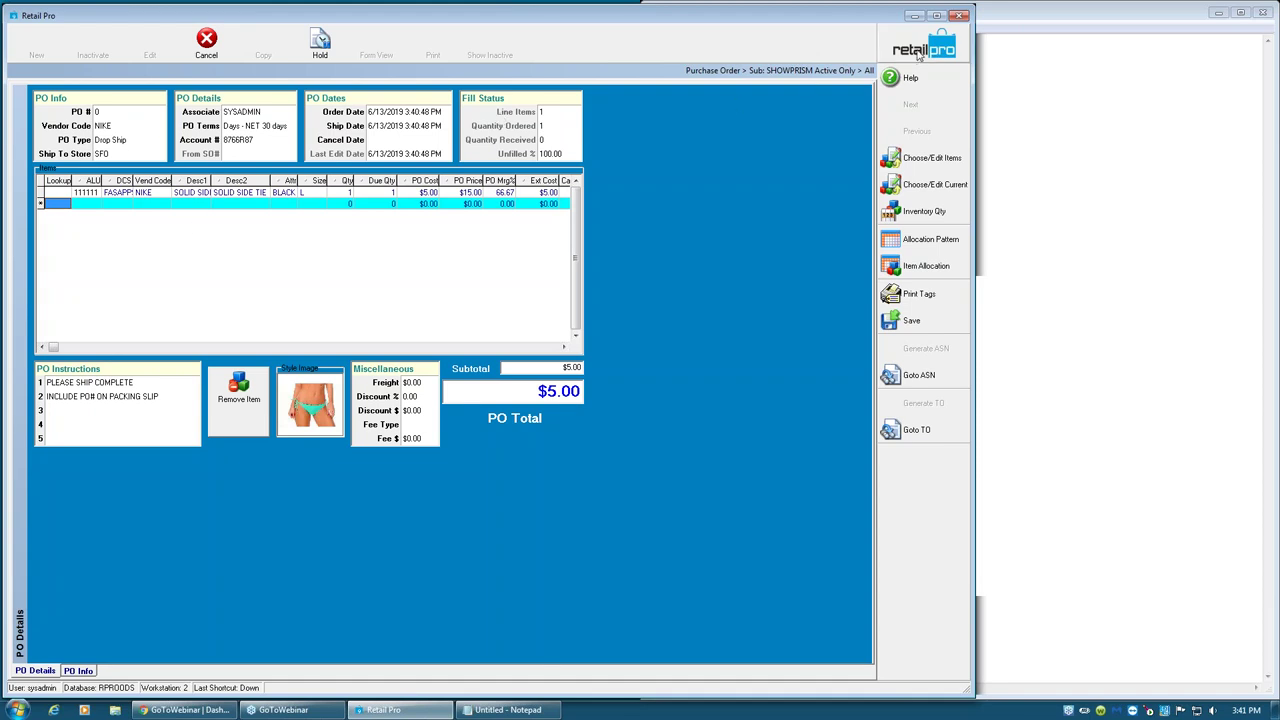
key("Escape")
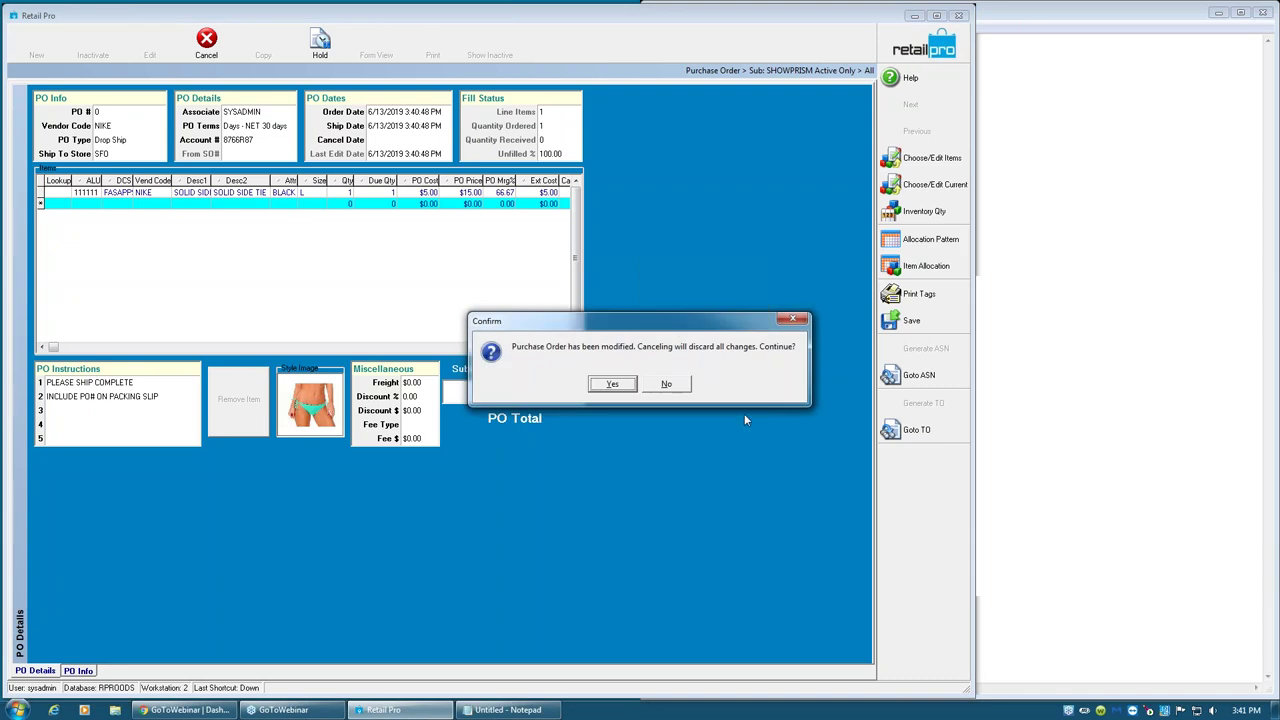
- Confirm Yes to discard the NIKE order holding item 111111
left_click(613, 386)
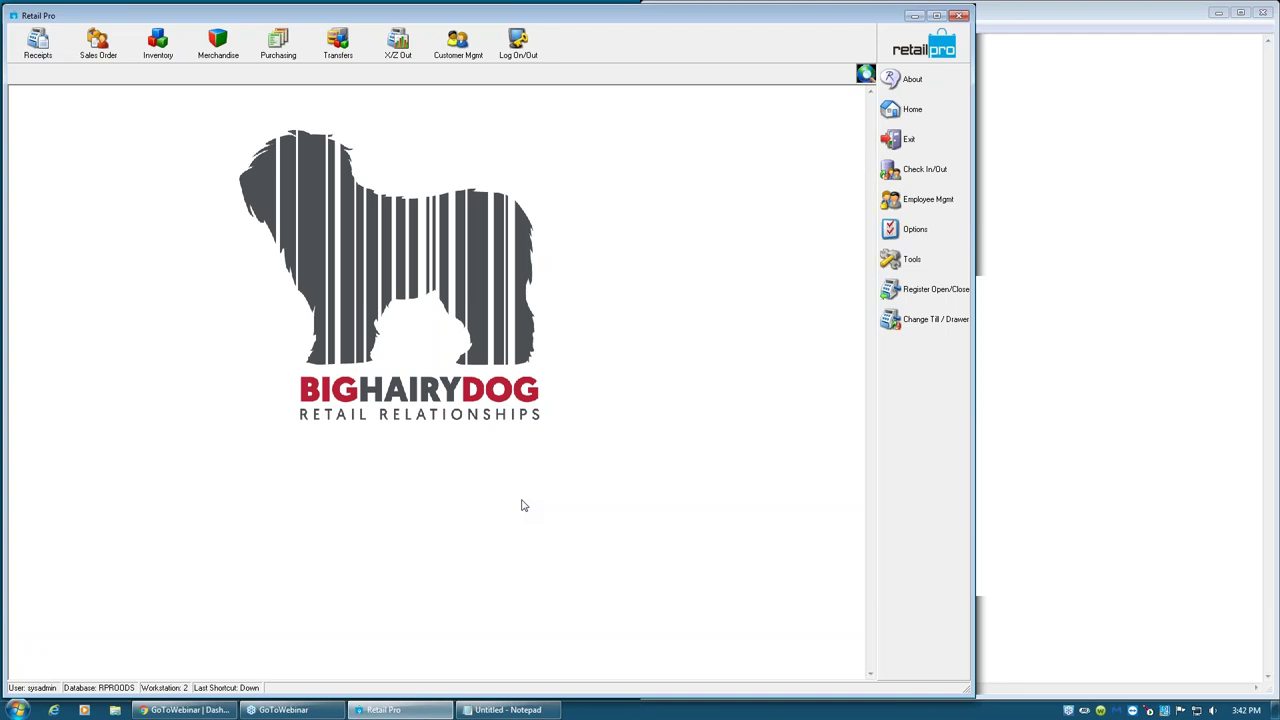
- Open the Solid Side Tie in Form View and inspect the NIKE vendor's order cost, Multi UPC and Multi ALU cells
left_click(152, 50)
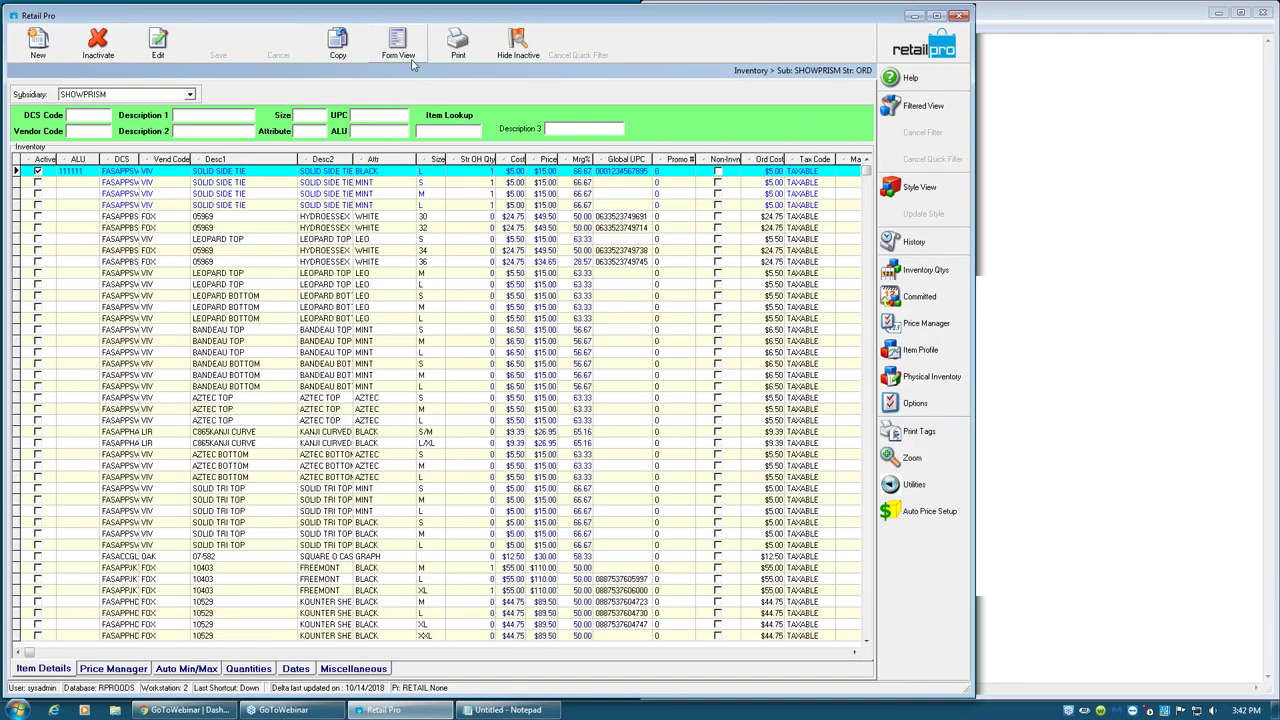
left_click(398, 45)
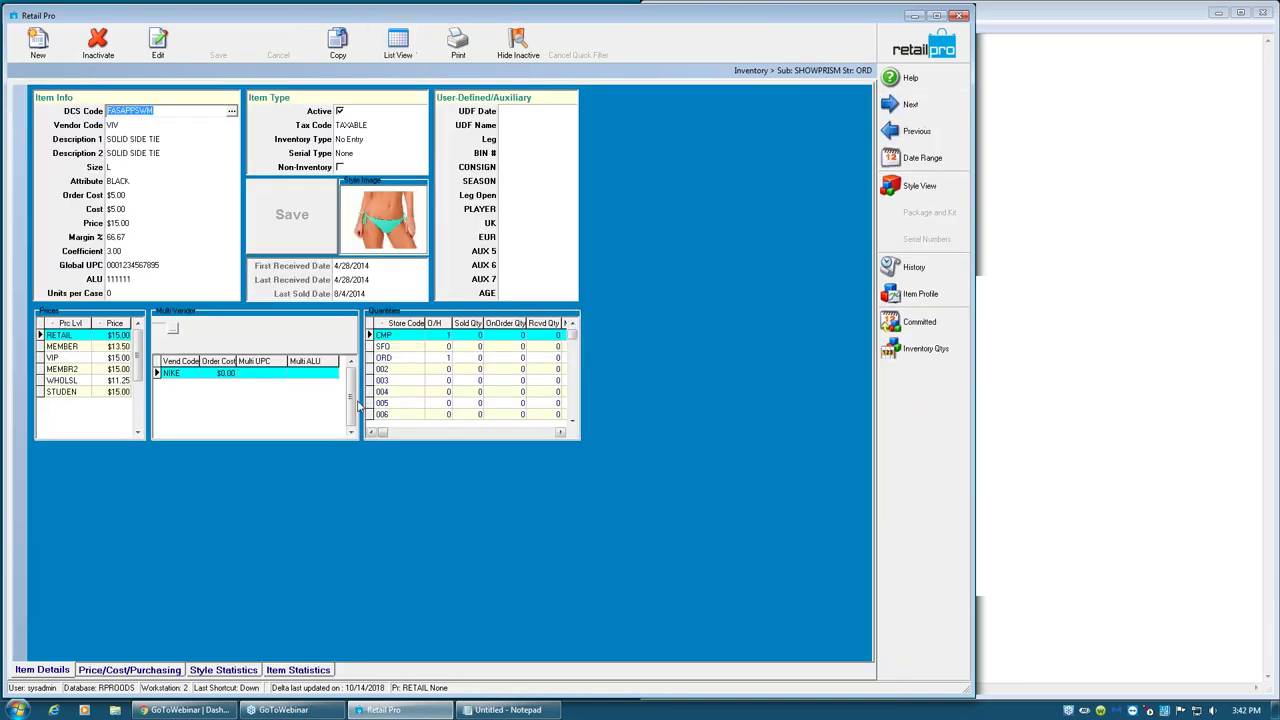
left_click(219, 373)
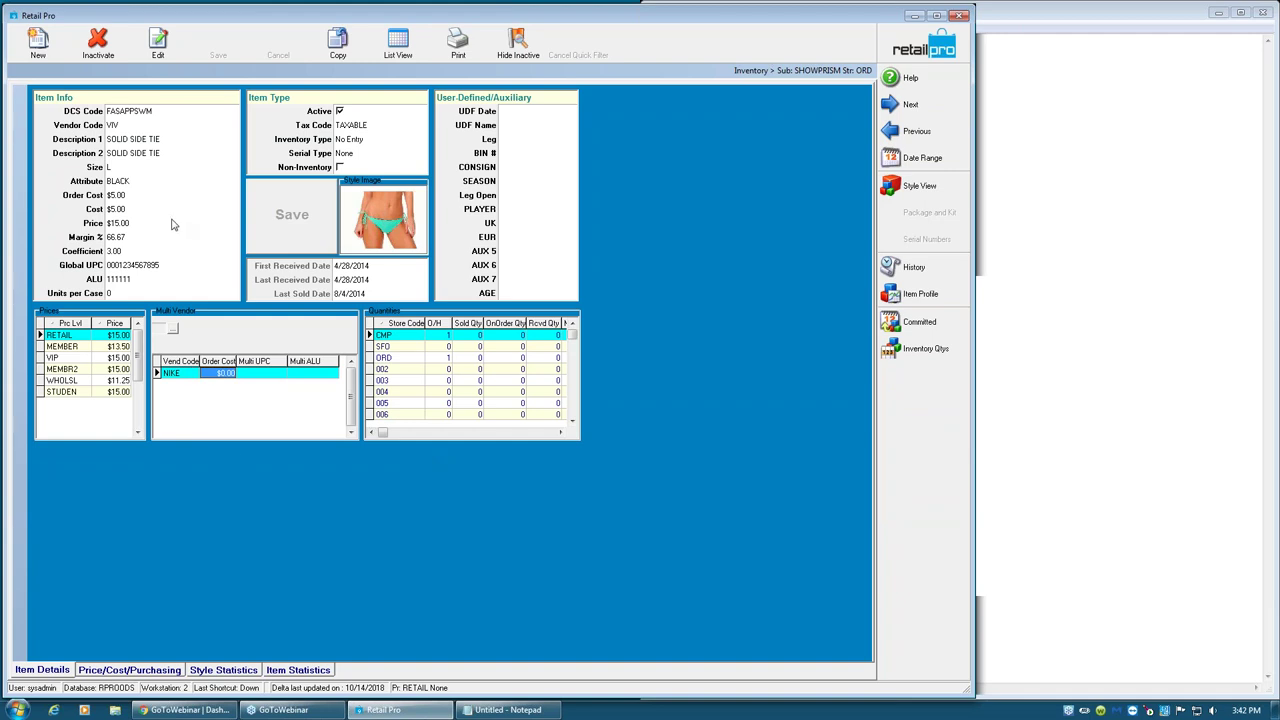
left_click(130, 199)
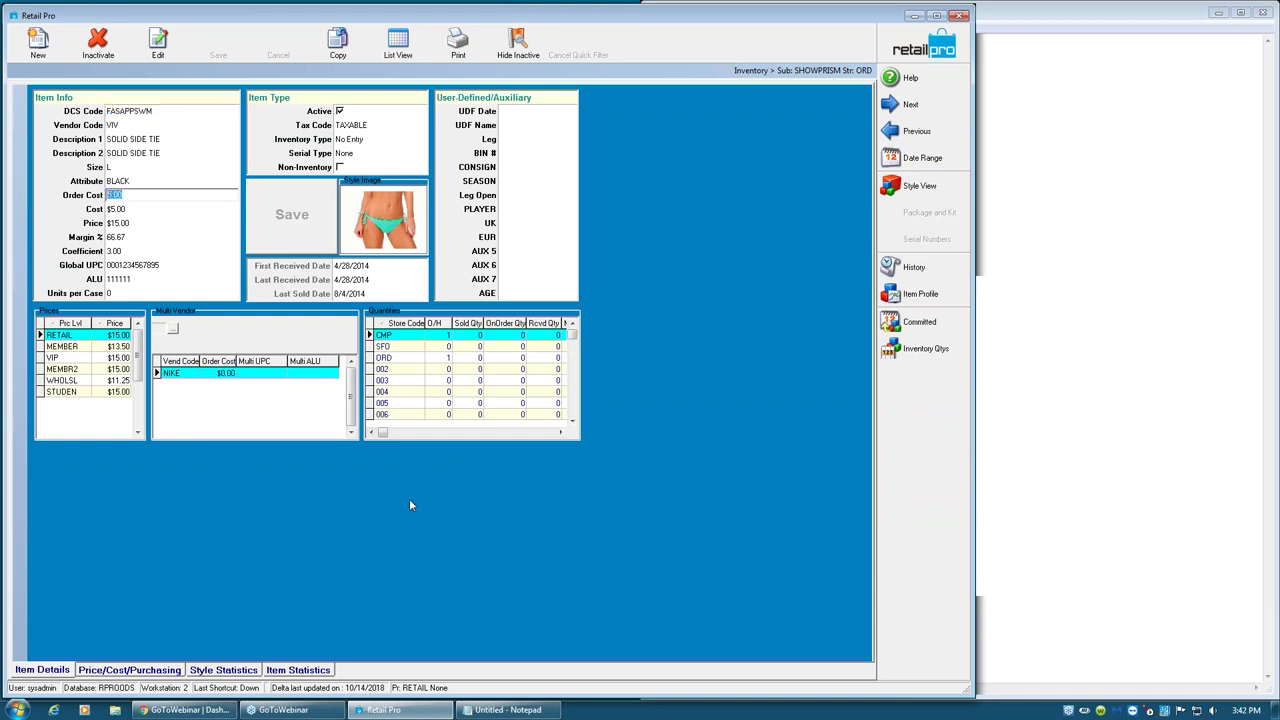
left_click(278, 376)
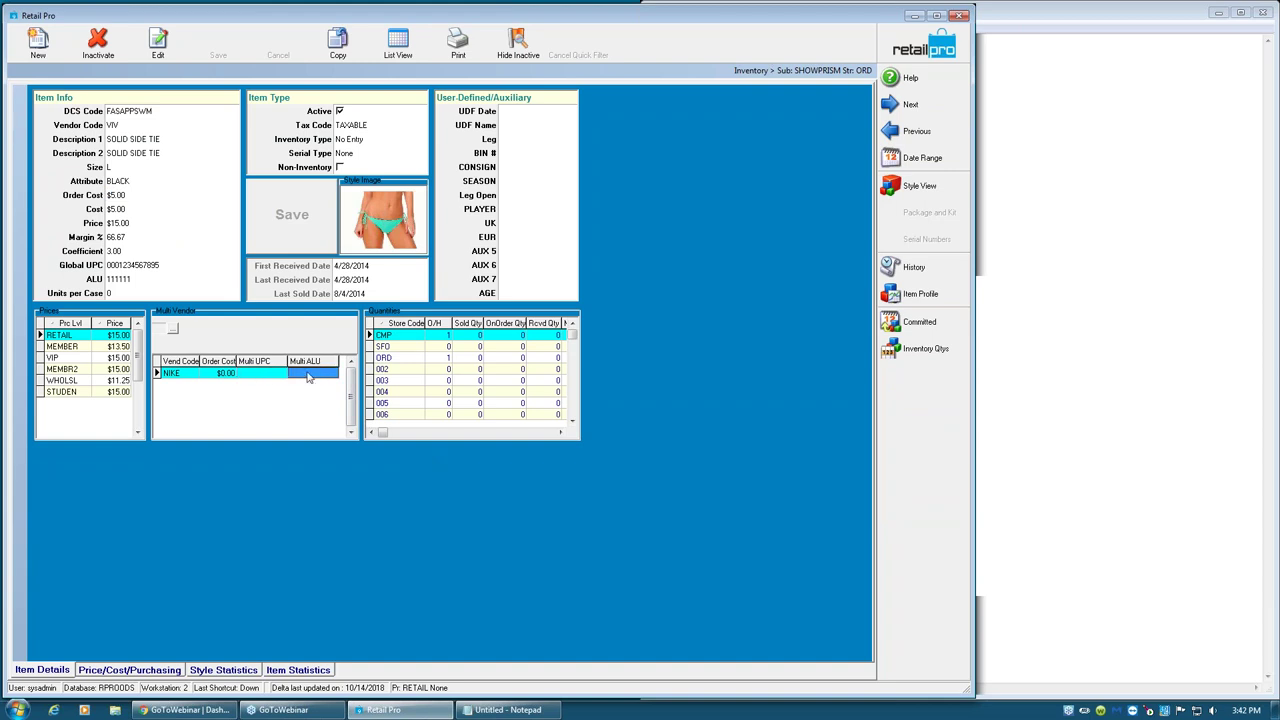
left_click(306, 382)
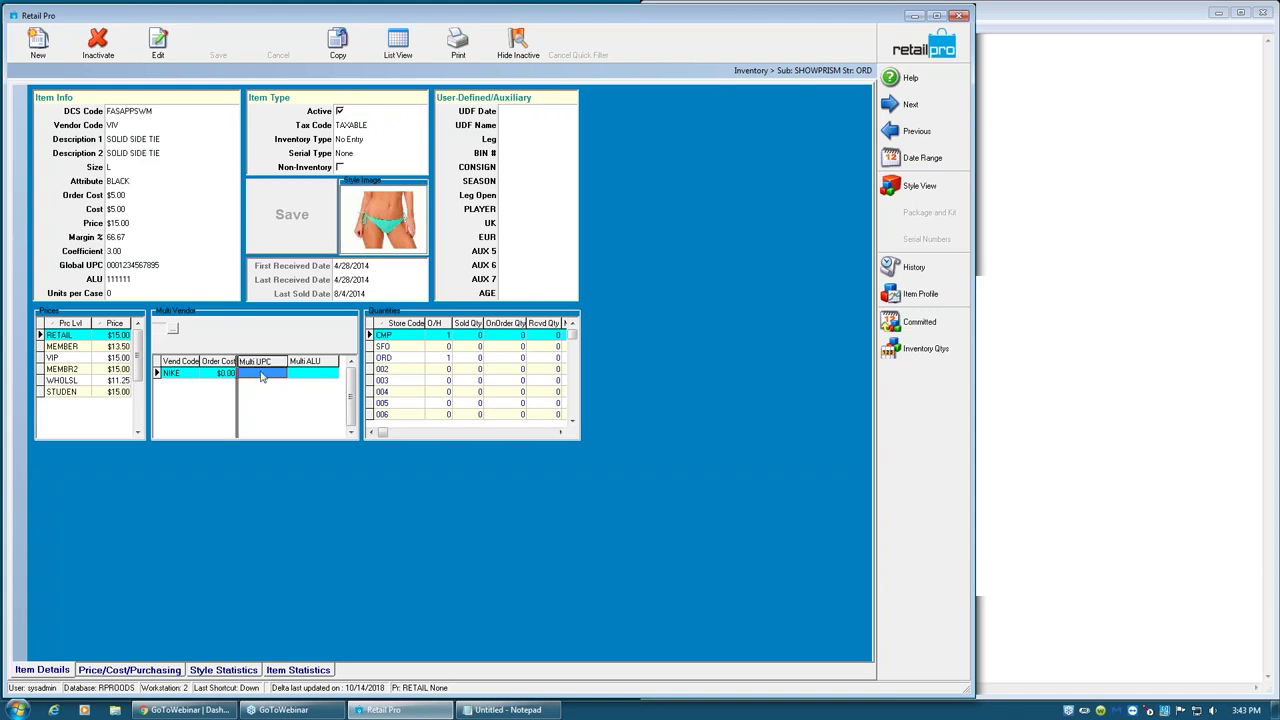
- Enter Multi UPC 65789132 for NIKE and 987654321 for a new row, which is rejected as a duplicate
left_click(270, 373)
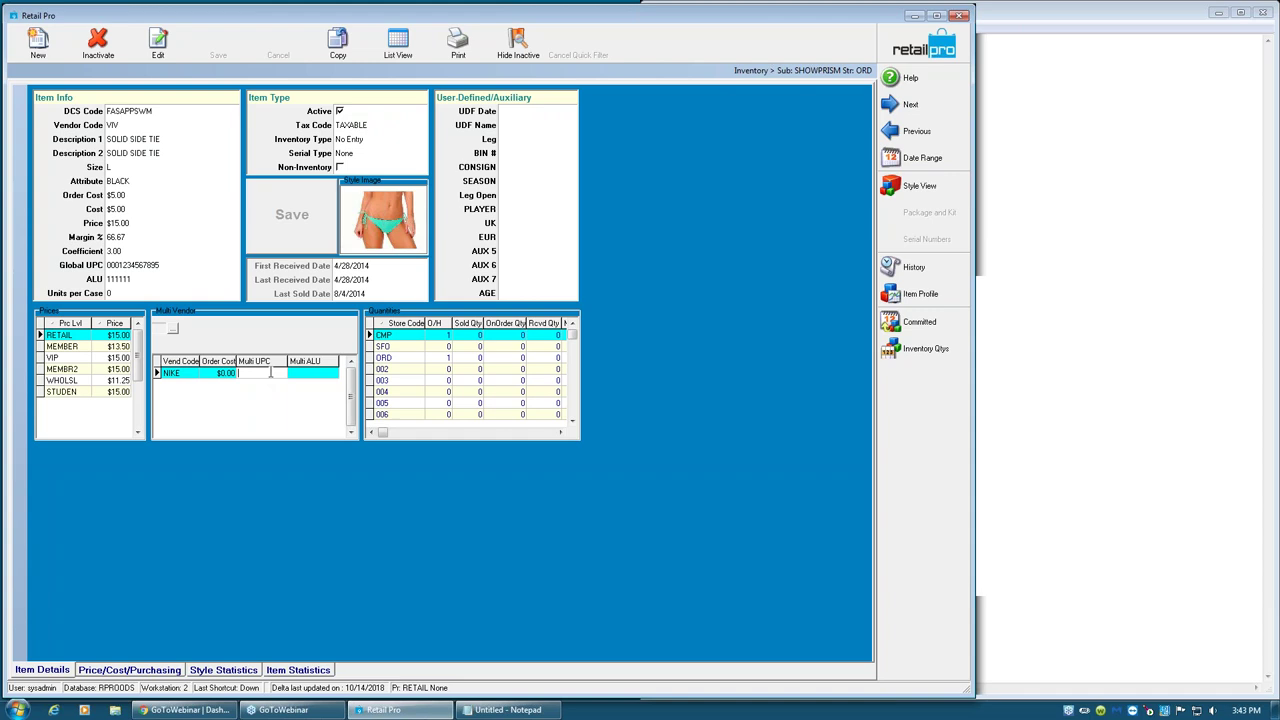
type("65789132")
key("shift+Home")
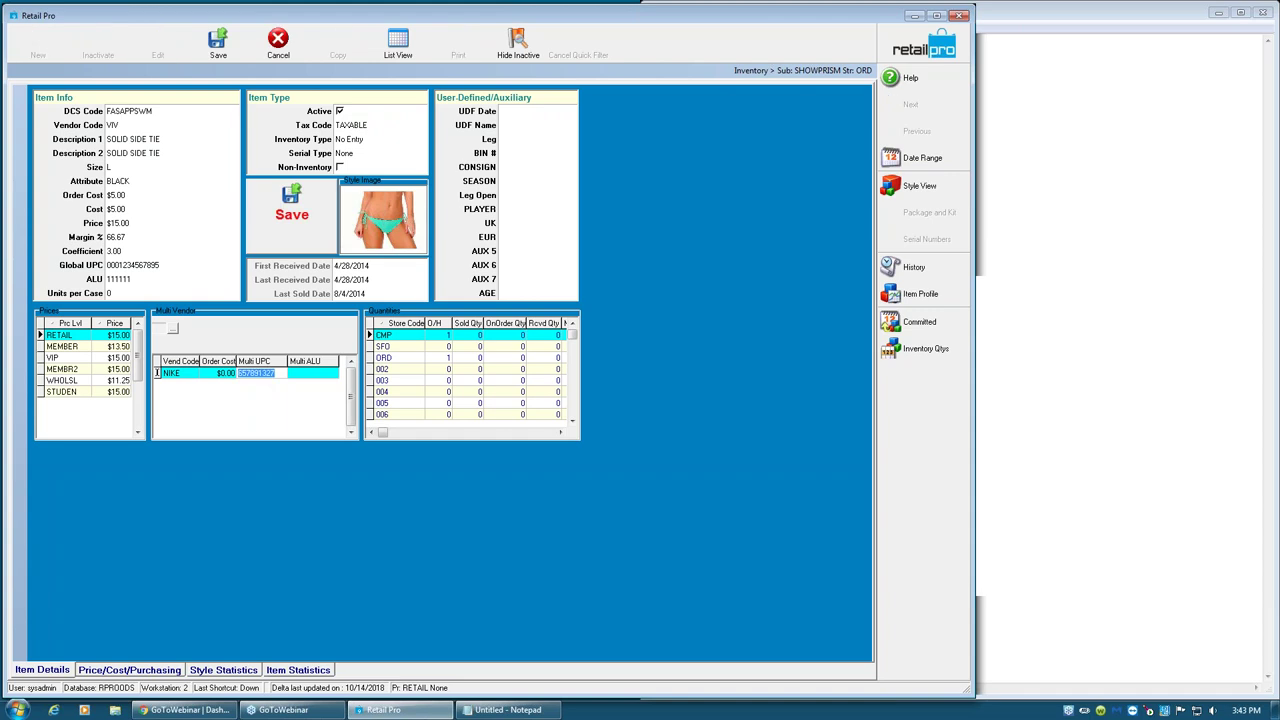
key("Return")
type("987654321")
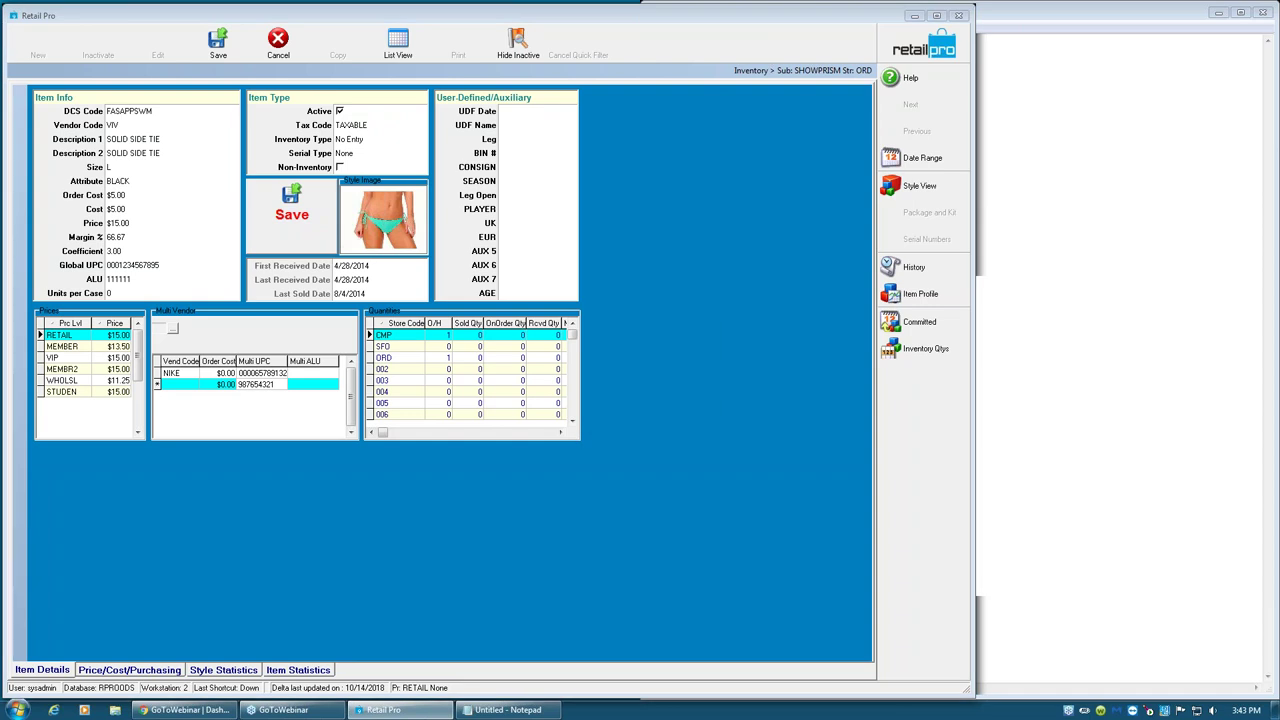
key("Return")
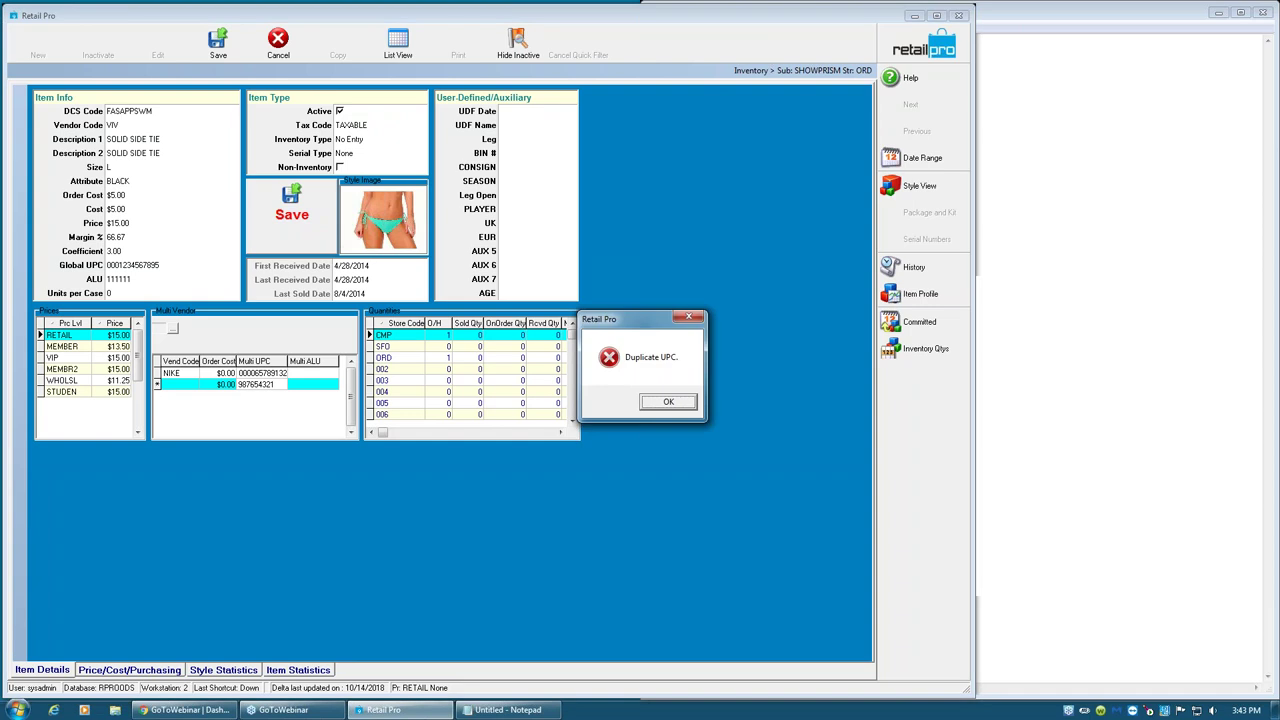
left_click(667, 402)
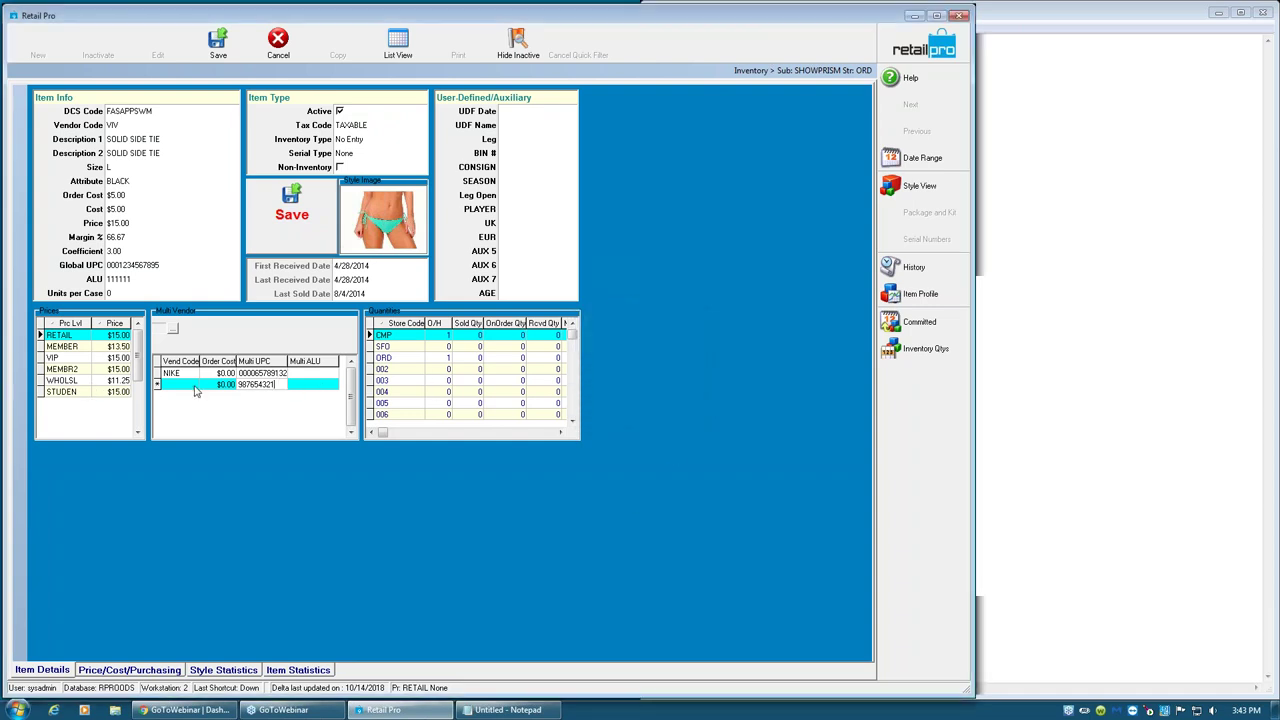
- Replace the duplicate UPC, trying 741852963, then settling on the accepted 369258147
double_click(262, 384)
type("741852963")
key("Return")
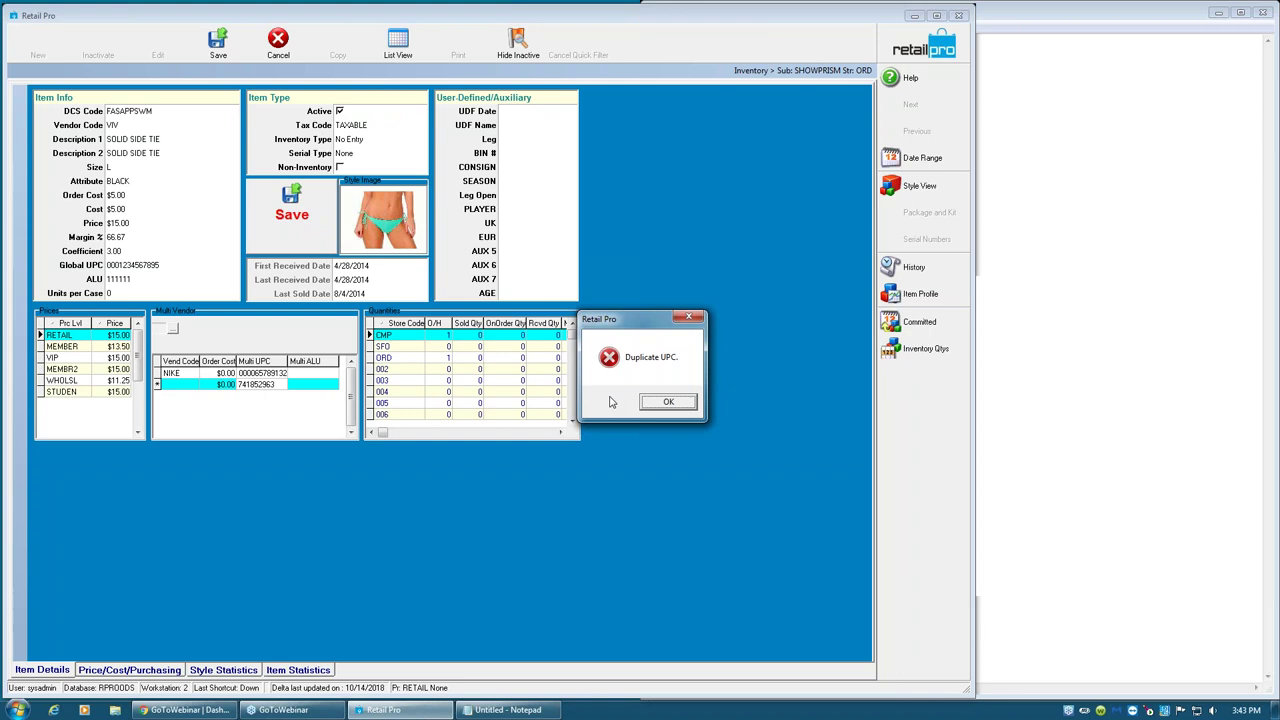
left_click(668, 401)
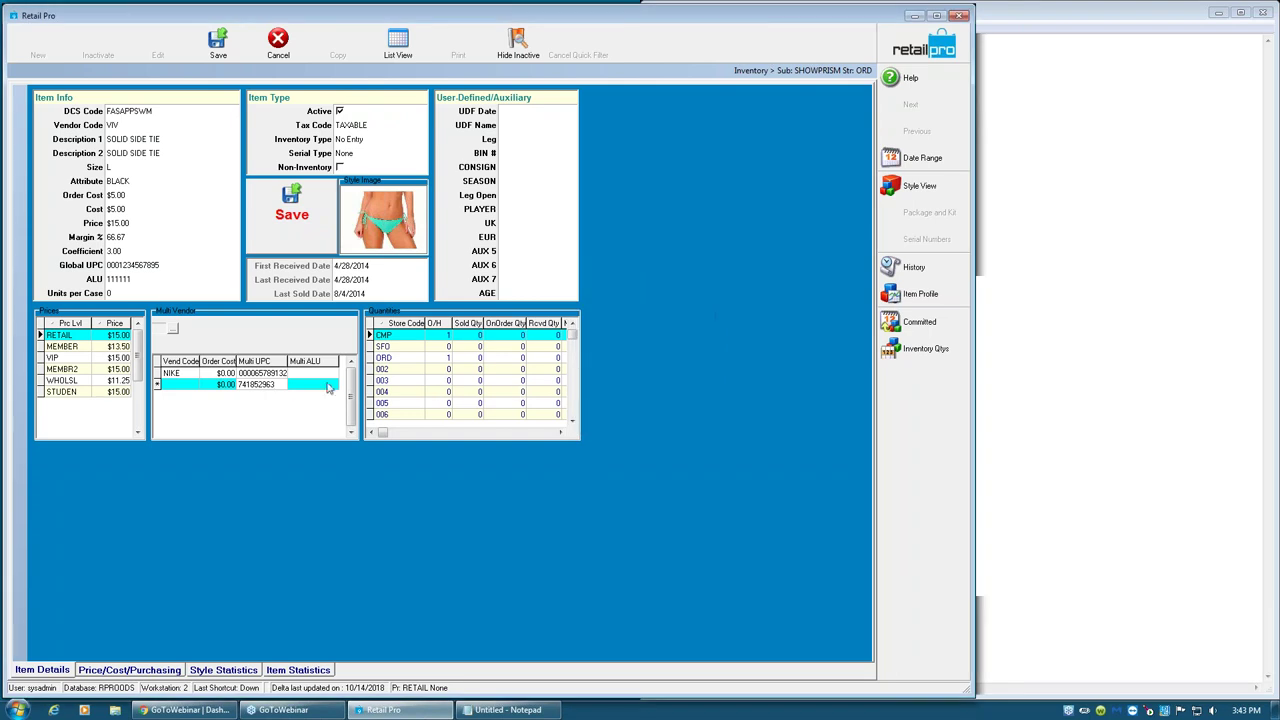
key("shift+Home")
type("369258147")
key("Tab")
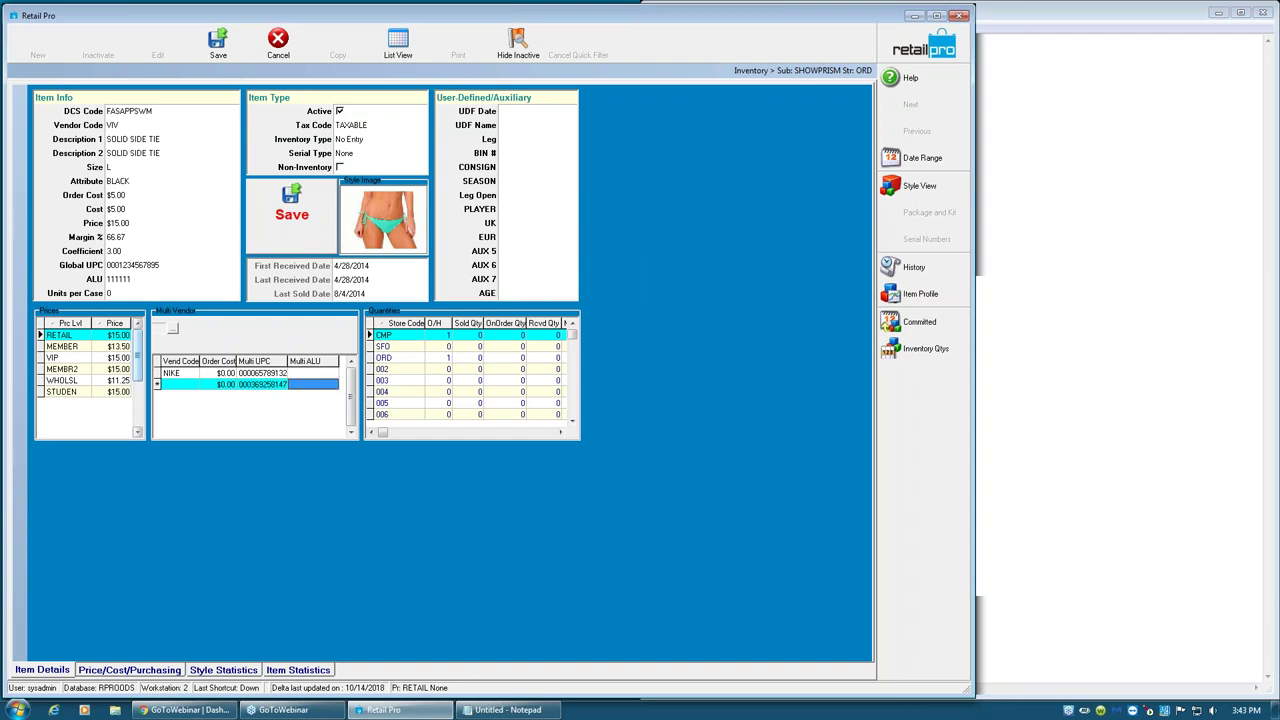
- Save the item, dismiss the auto price level error, and check the NIKE Multi UPC cell menu
left_click(314, 210)
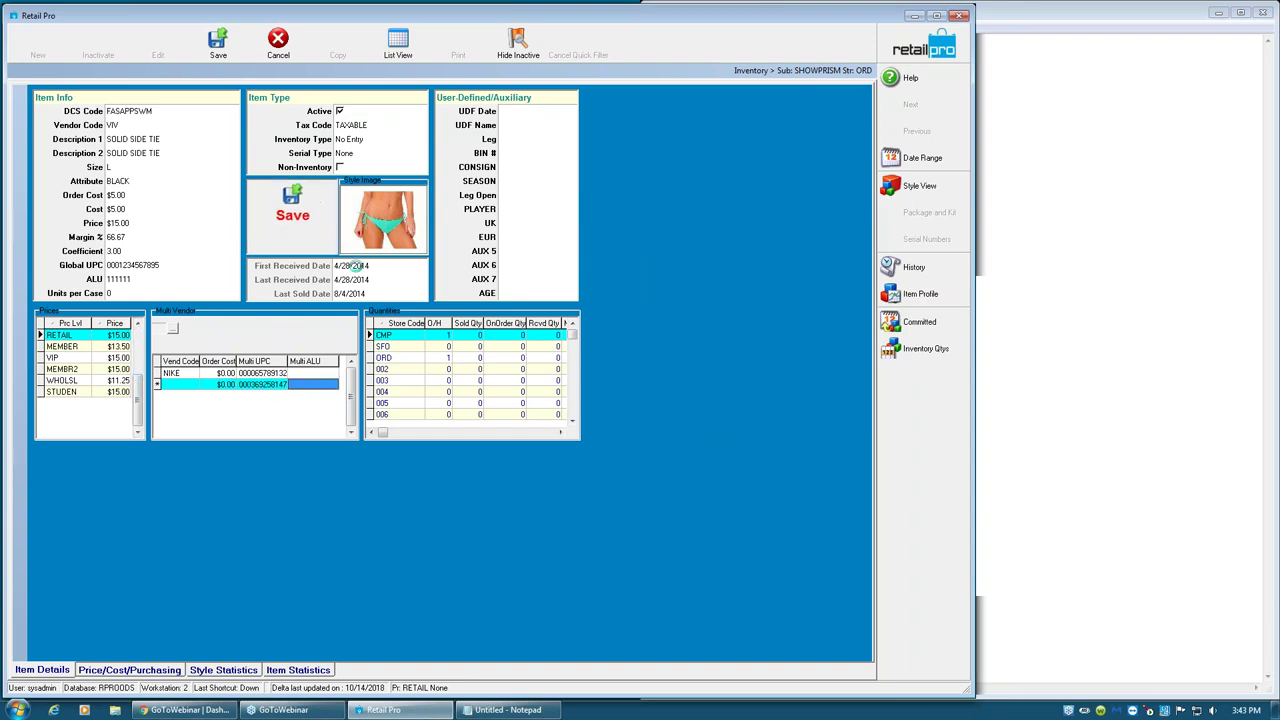
left_click(646, 383)
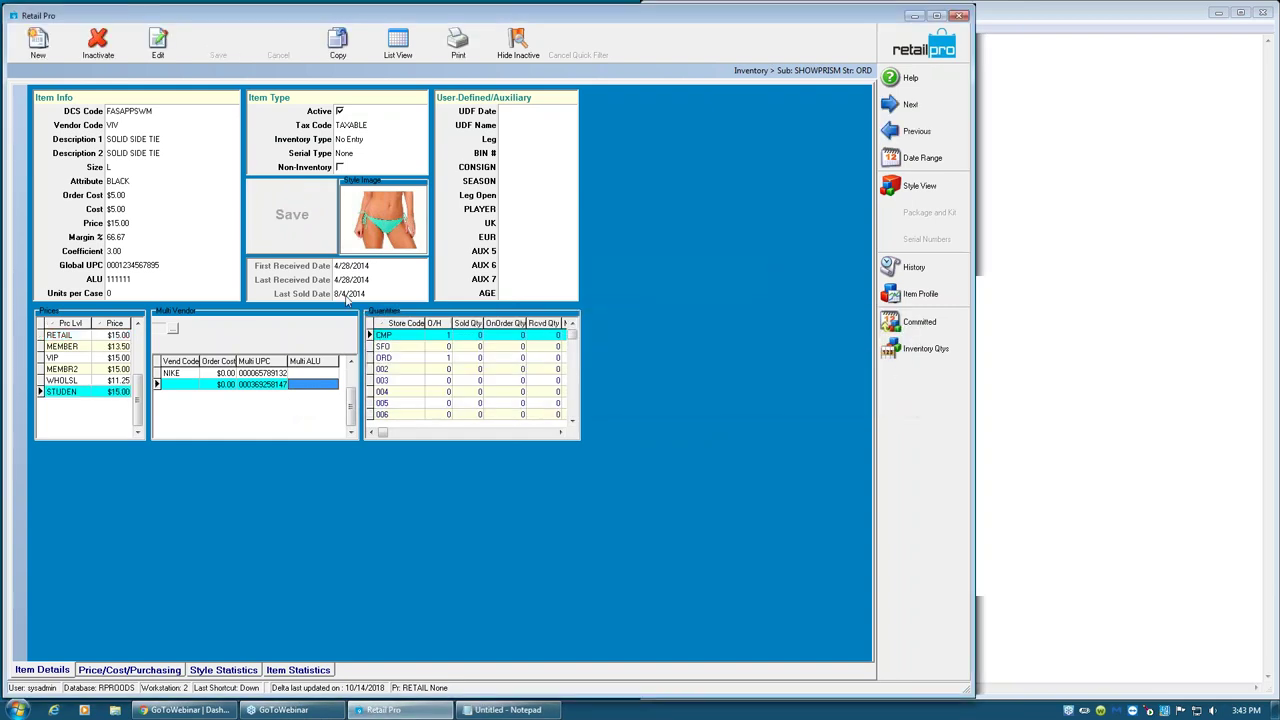
left_click(275, 373)
right_click(266, 374)
left_click(300, 398)
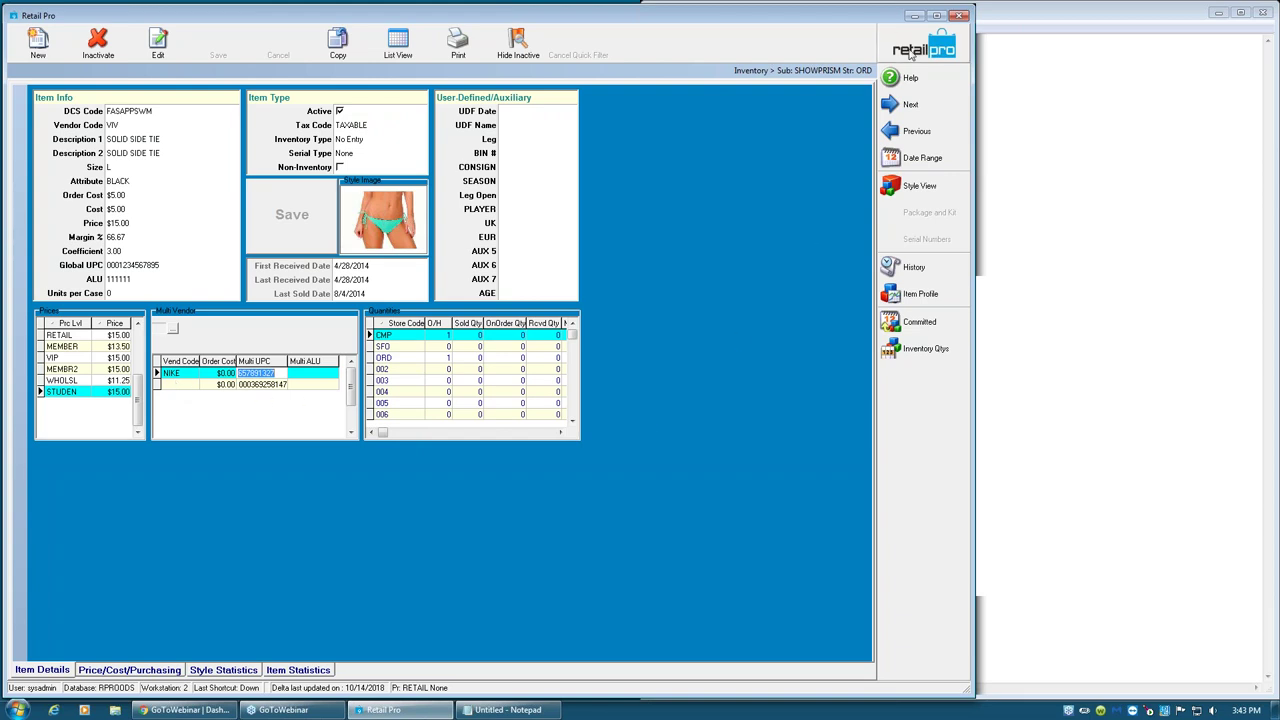
- Open the size L Leopard Top item in Form View on its general details page
key("Escape")
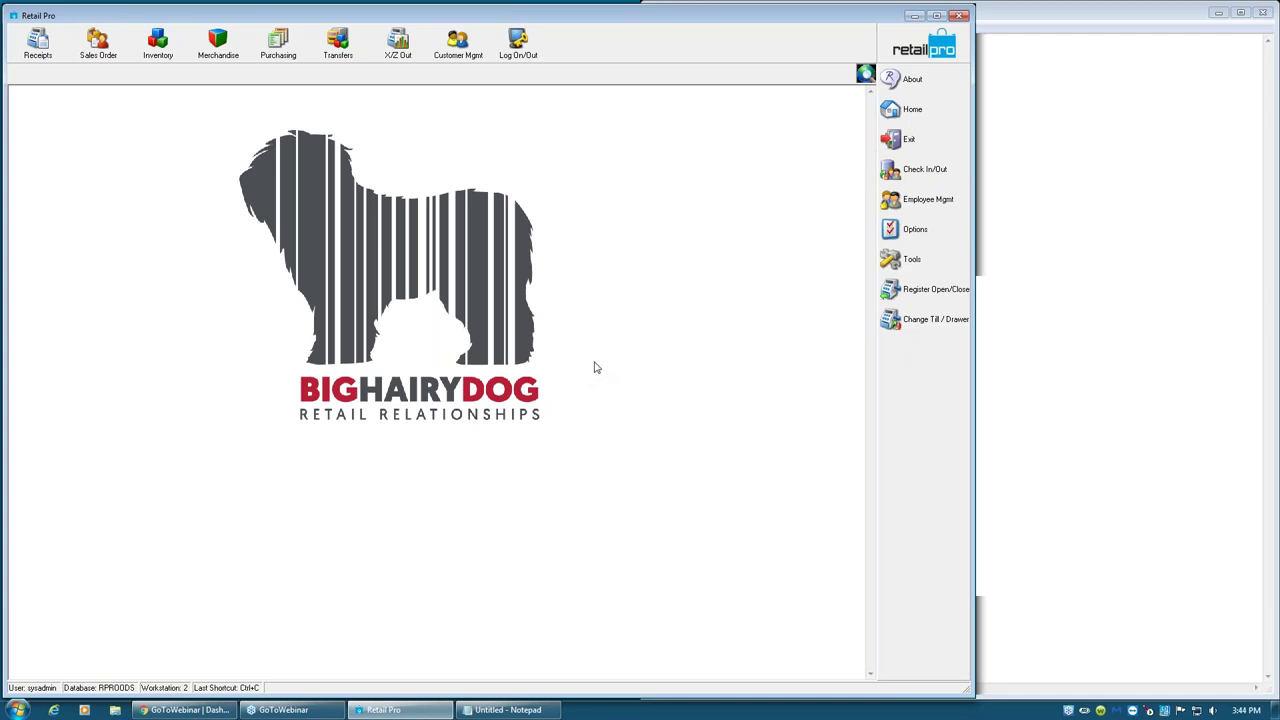
left_click(158, 45)
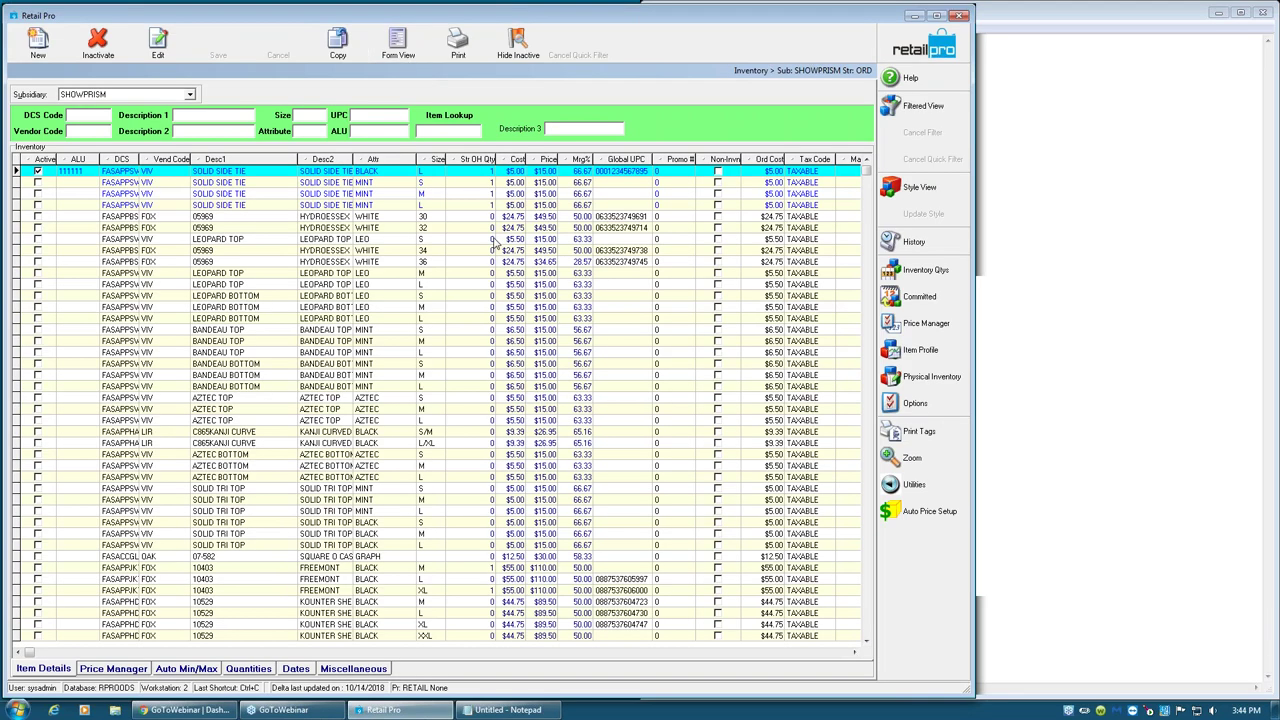
left_click(493, 240)
left_click(484, 285)
left_click(398, 45)
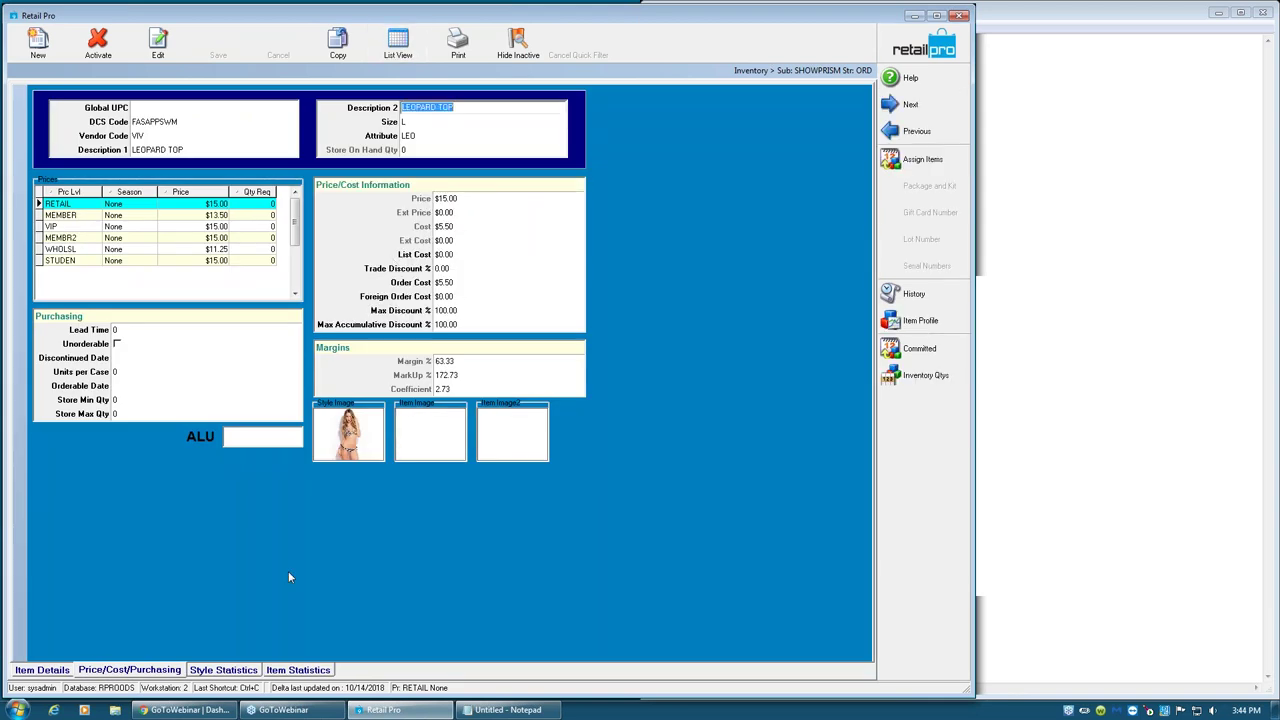
left_click(62, 670)
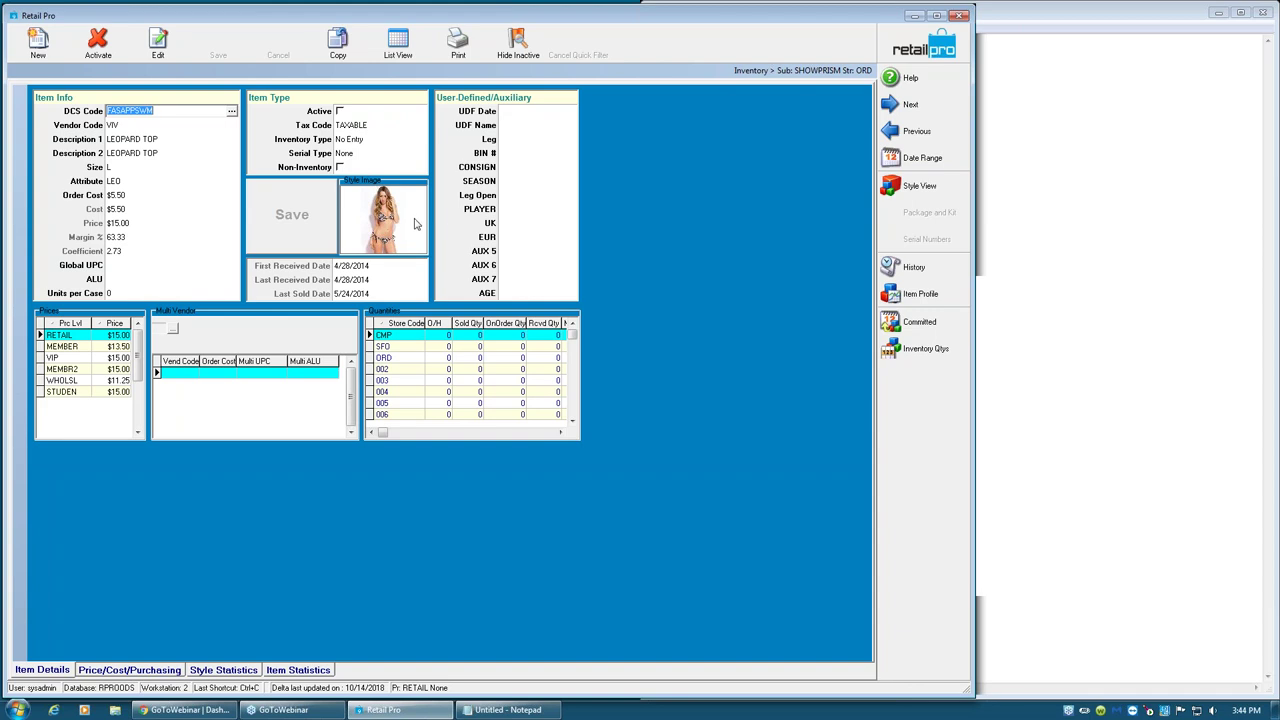
- Keep inventory type No Entry, pick serial type Partial, then revert it to None
left_click(375, 143)
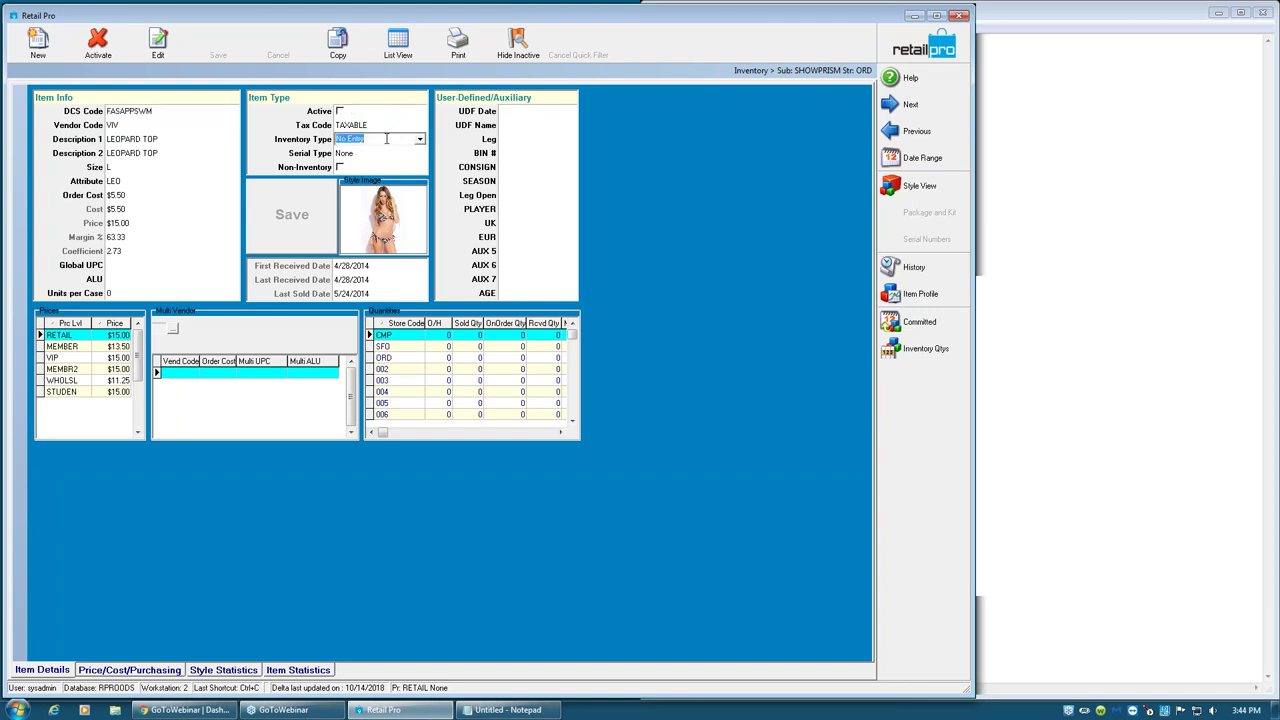
left_click(420, 142)
left_click(420, 142)
left_click(383, 156)
left_click(419, 155)
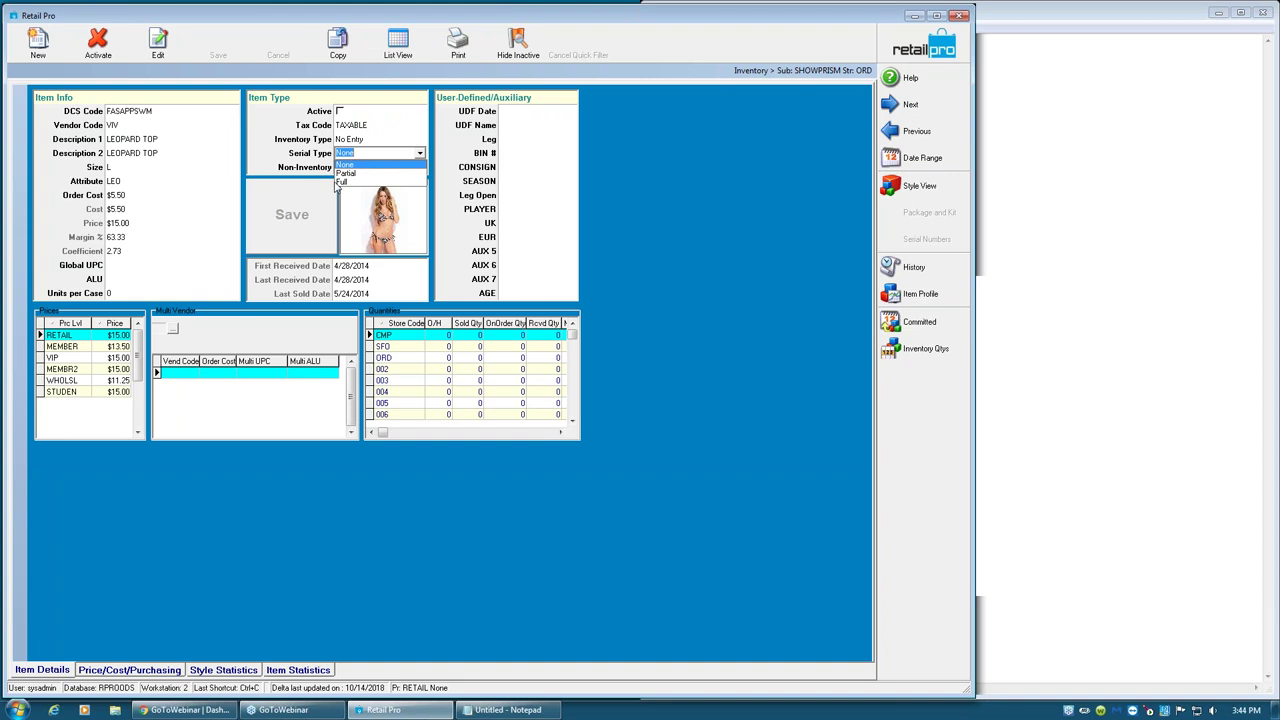
left_click(346, 173)
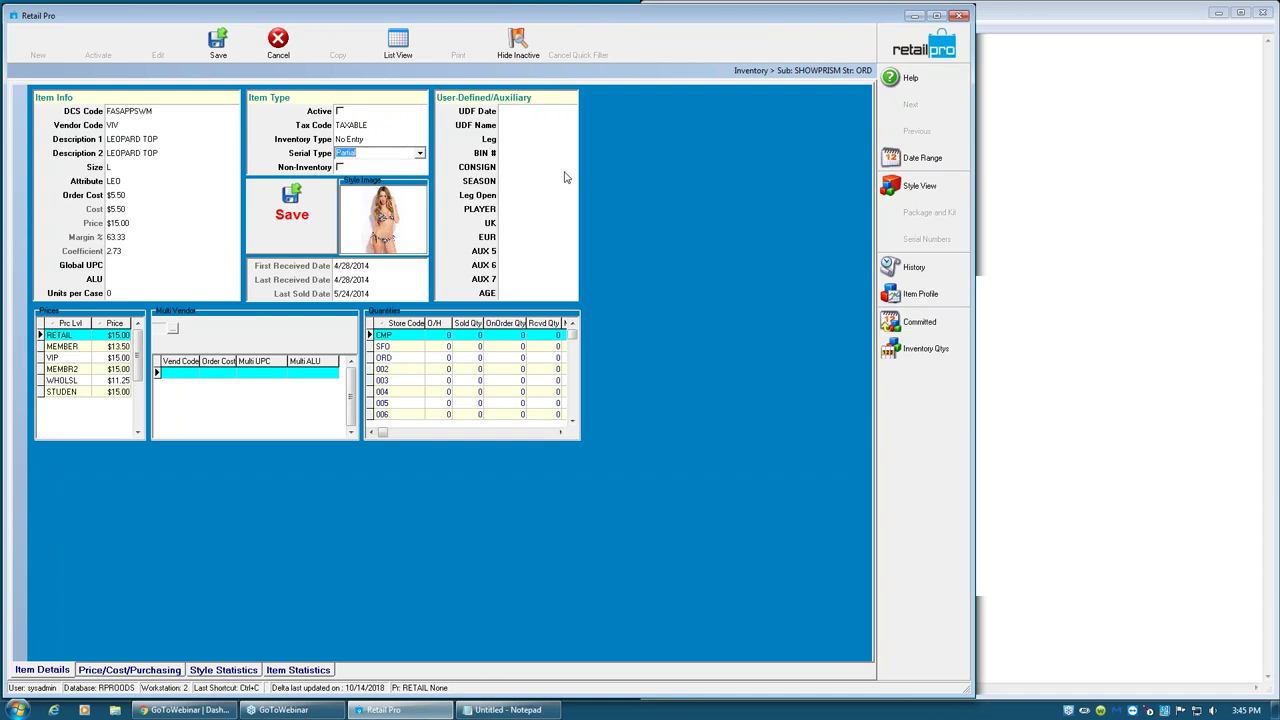
left_click(420, 153)
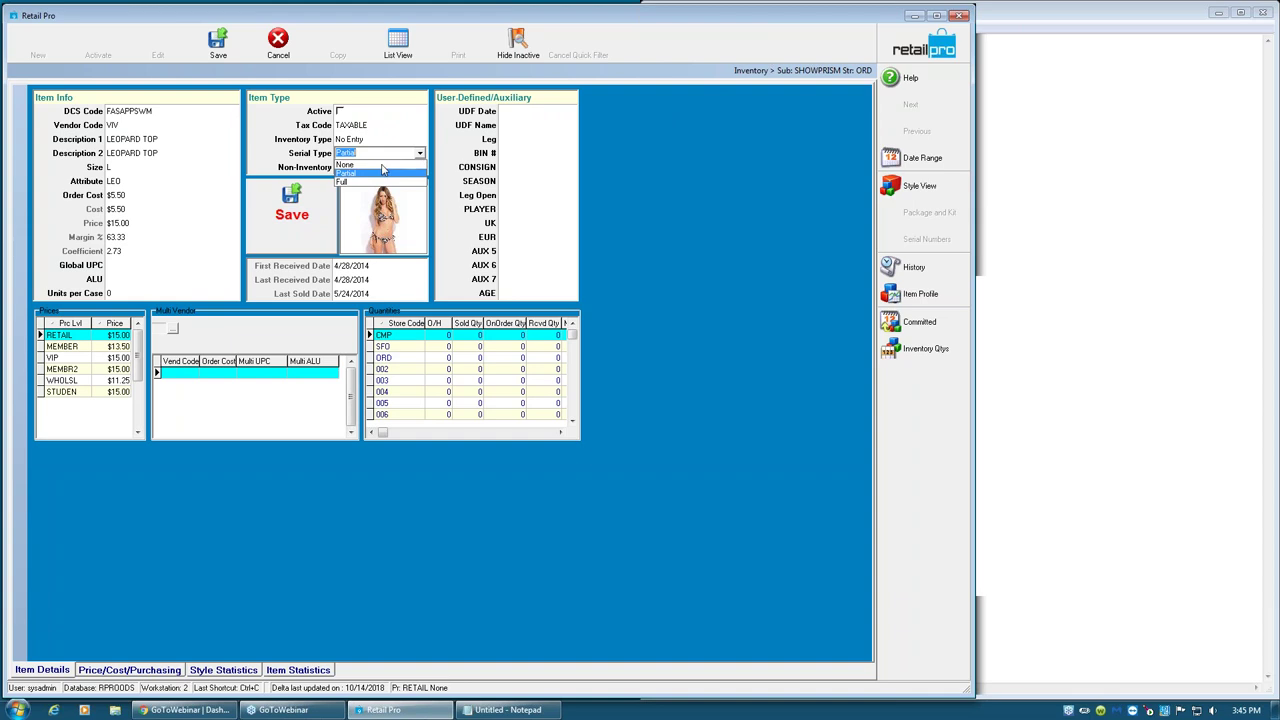
left_click(346, 164)
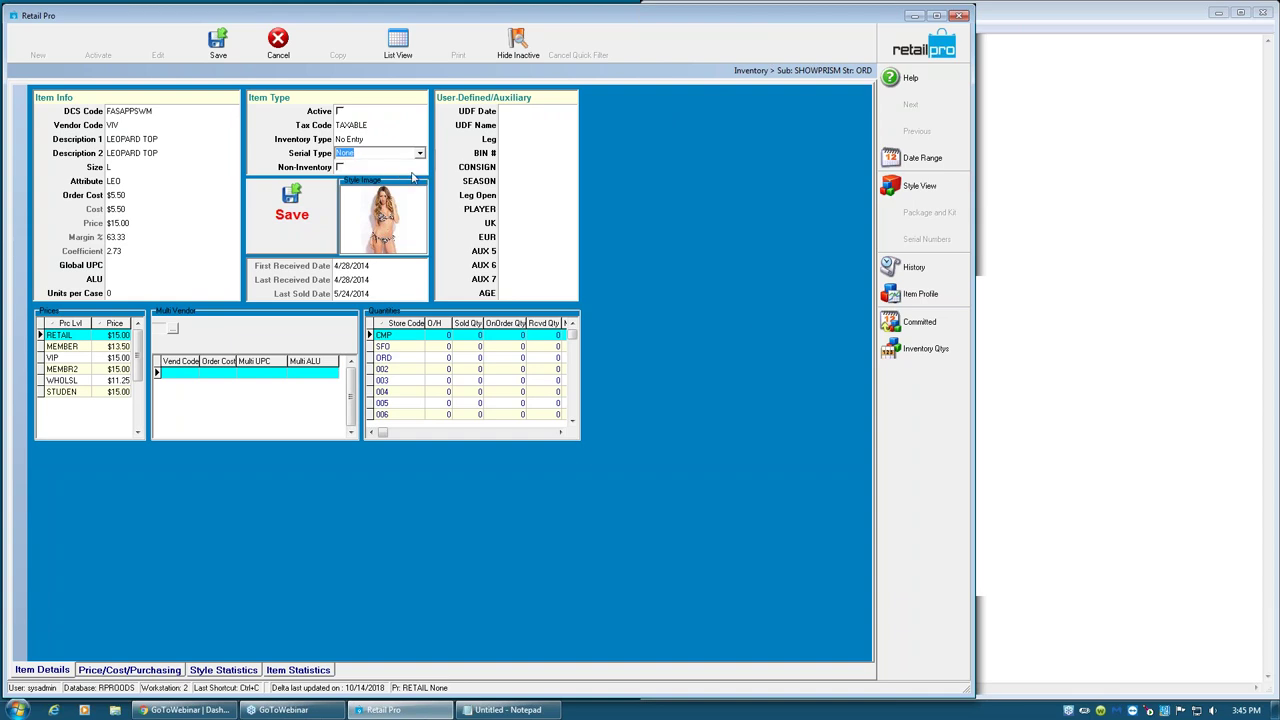
- Open the menu designer from the right-click menu and close it without changes
right_click(910, 423)
left_click(940, 428)
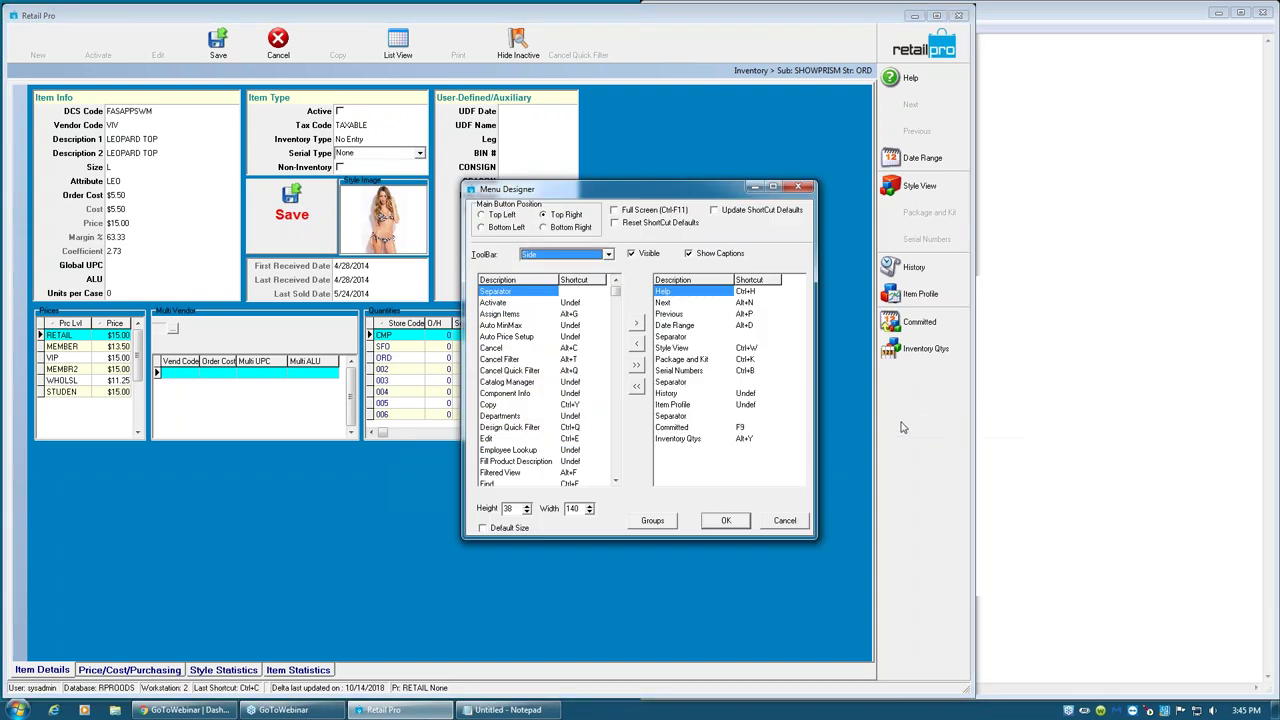
left_click(616, 476)
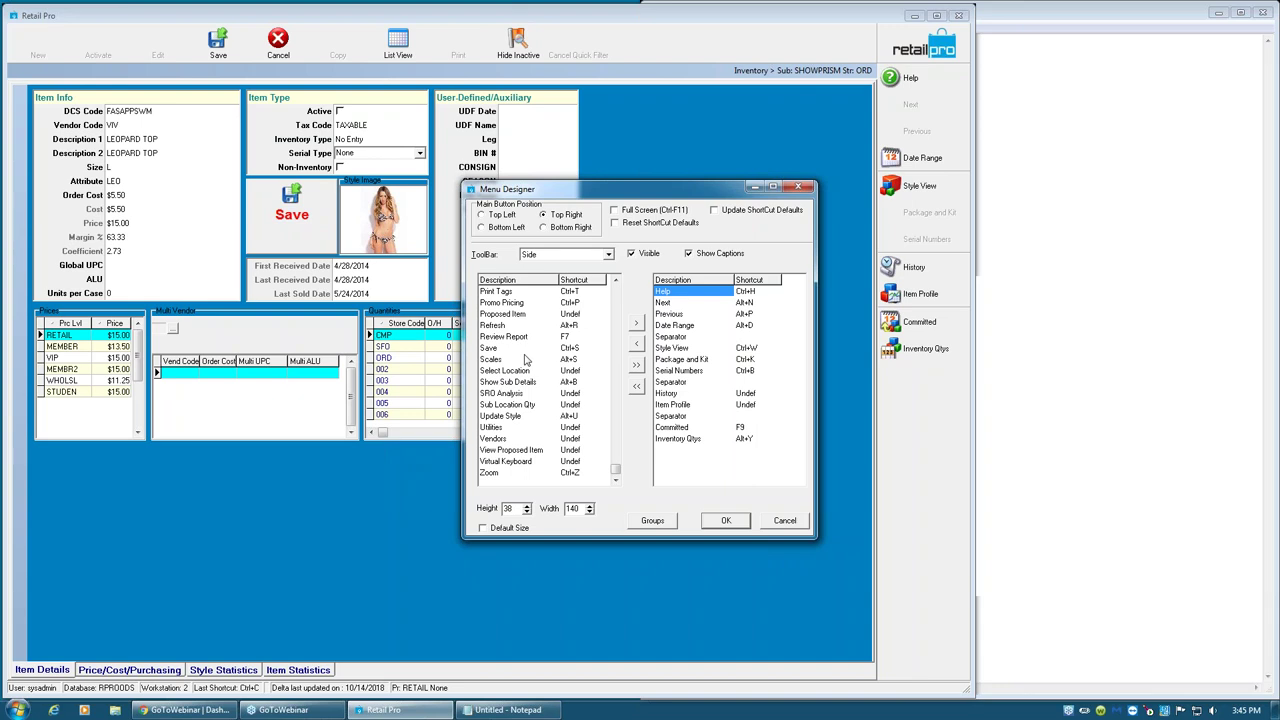
left_click(800, 520)
- Set Serial Type to Partial and save, dismissing the access violation errors
left_click(419, 155)
left_click(355, 182)
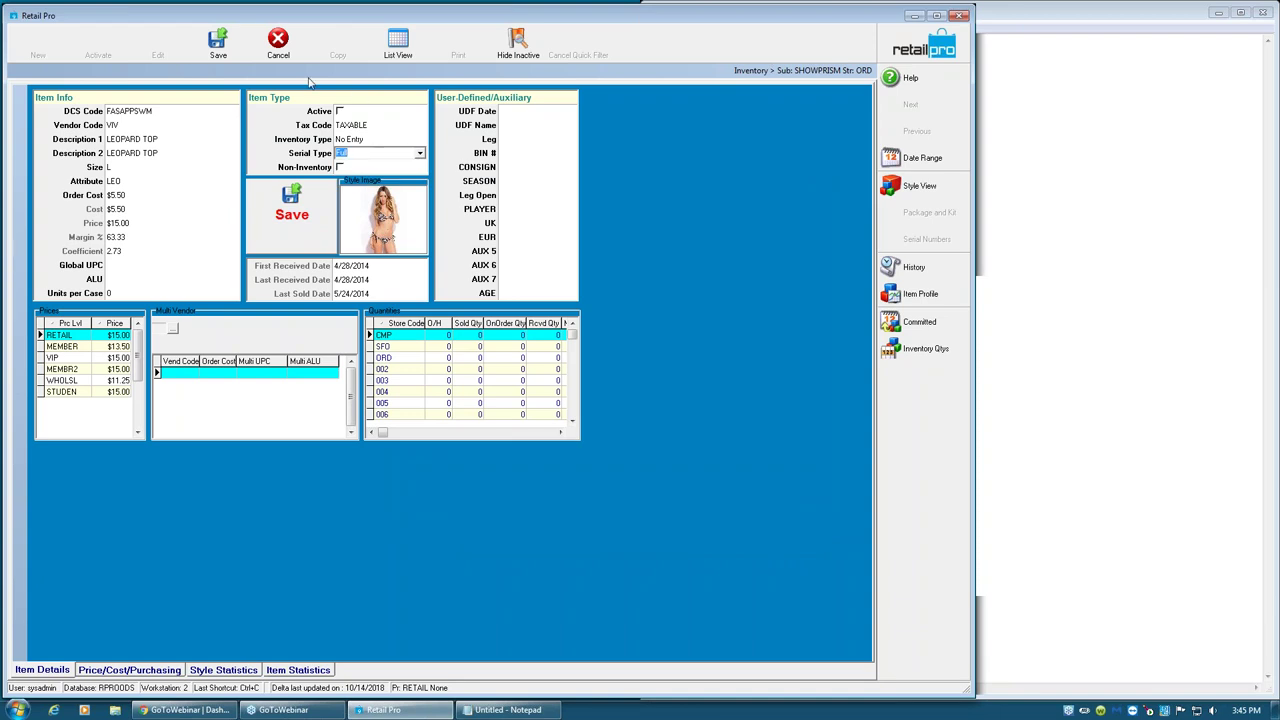
left_click(235, 50)
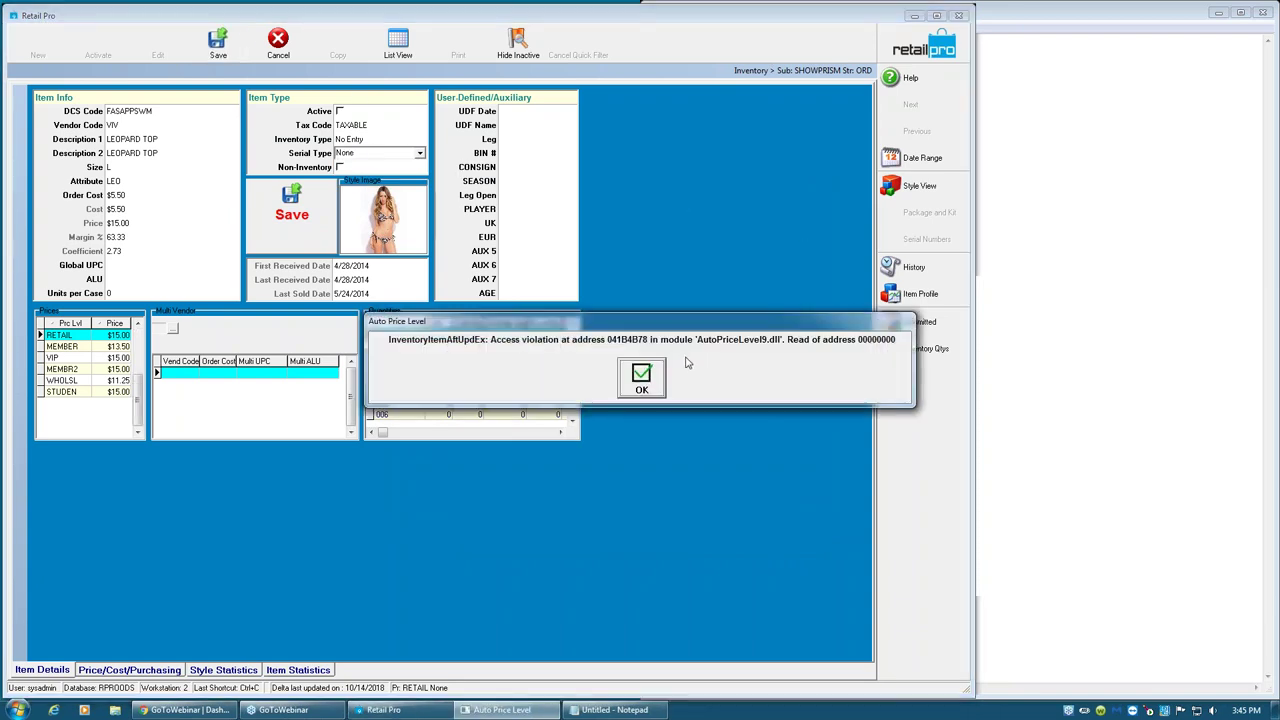
left_click(642, 377)
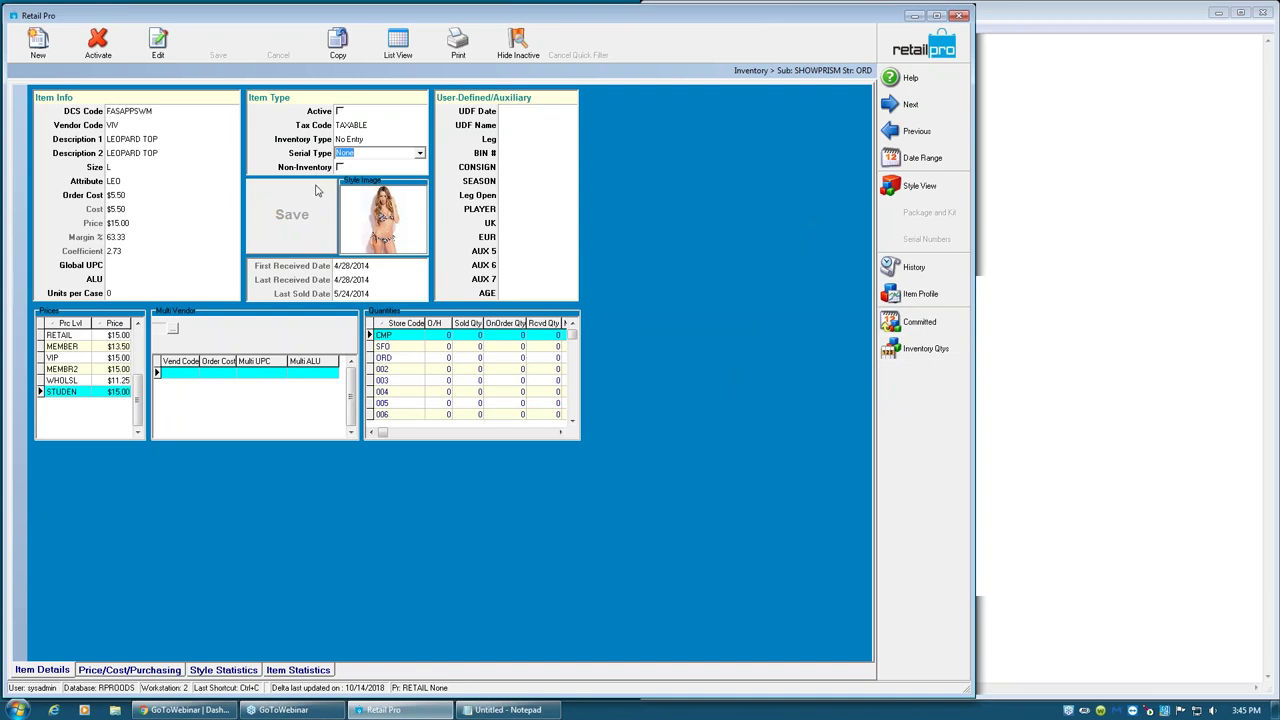
left_click(419, 153)
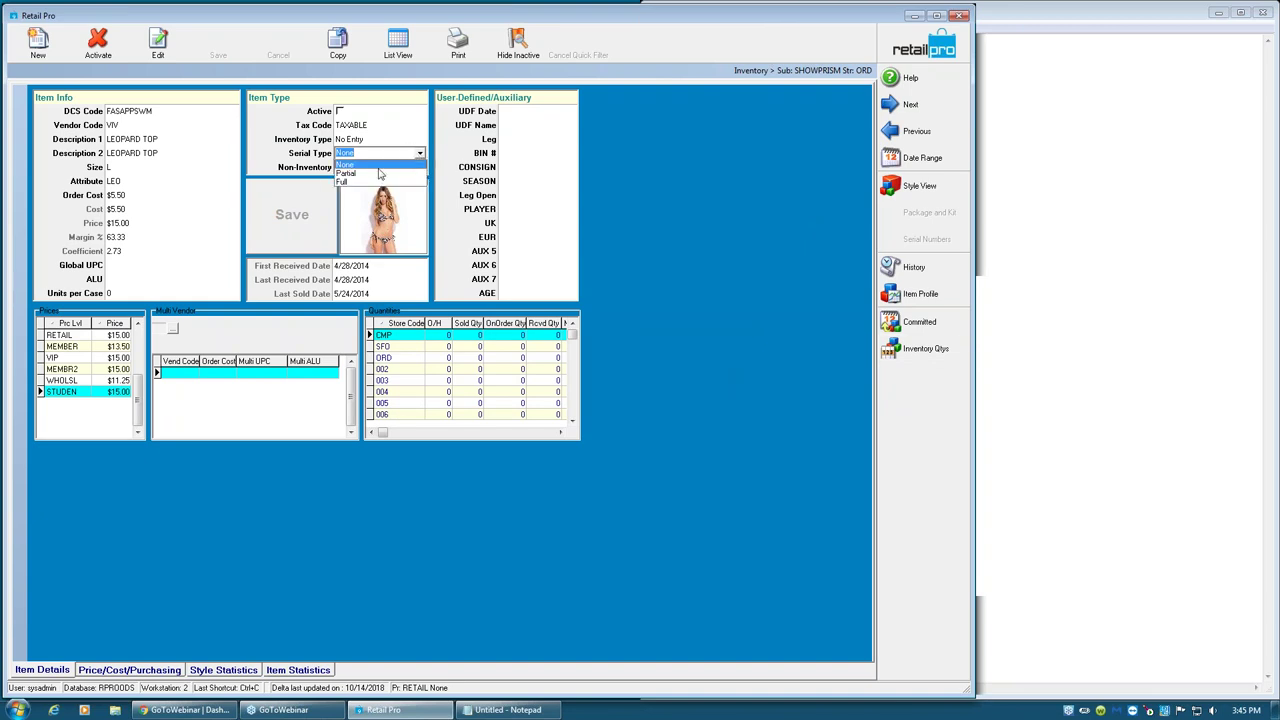
left_click(368, 176)
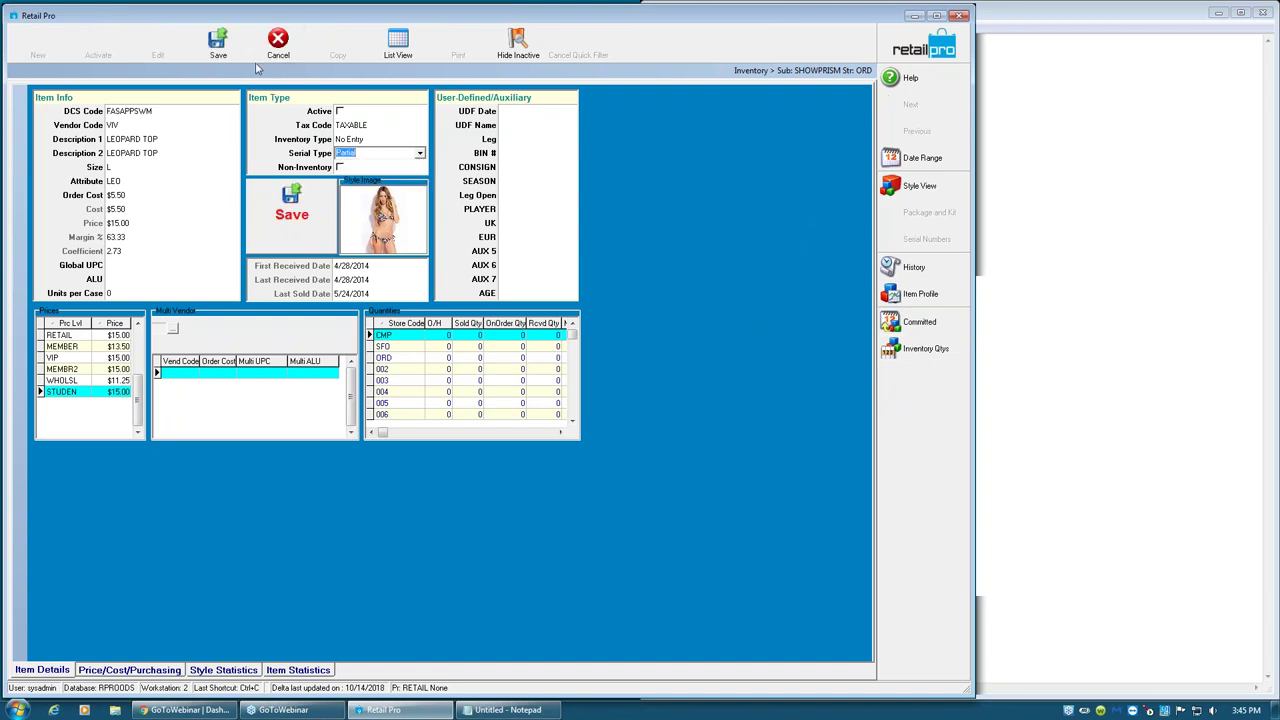
left_click(226, 55)
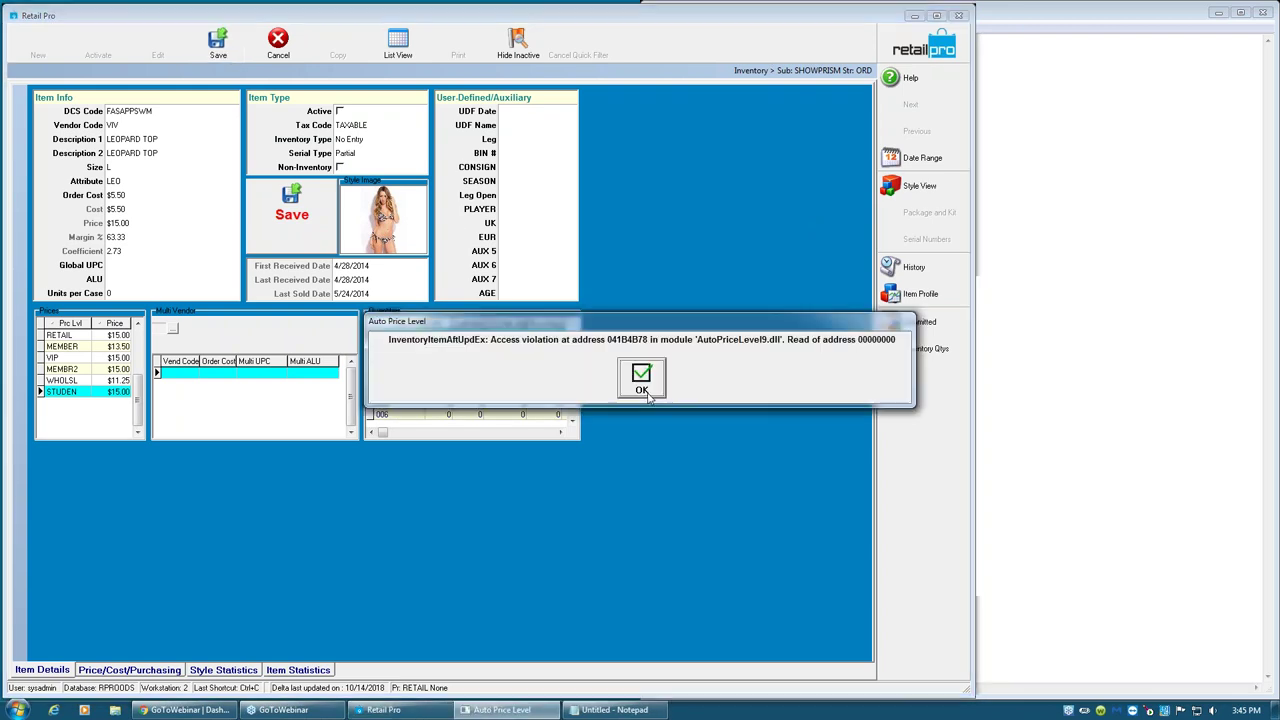
left_click(642, 385)
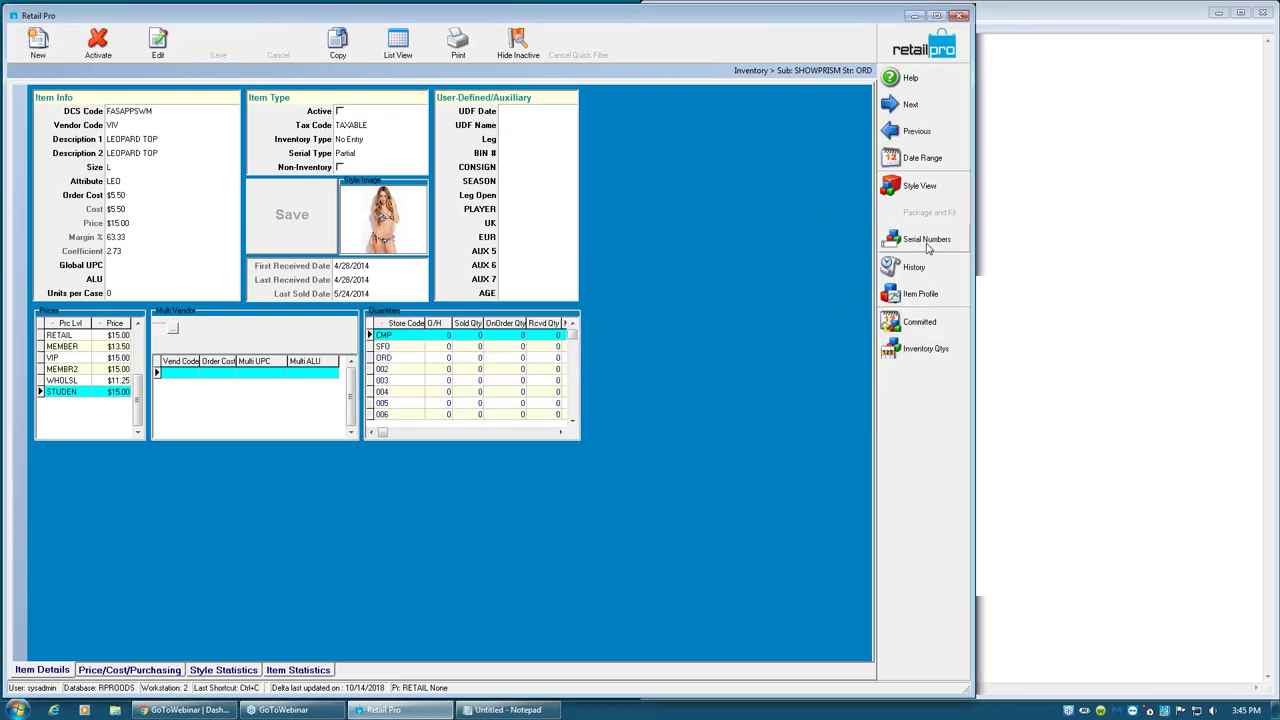
left_click(889, 248)
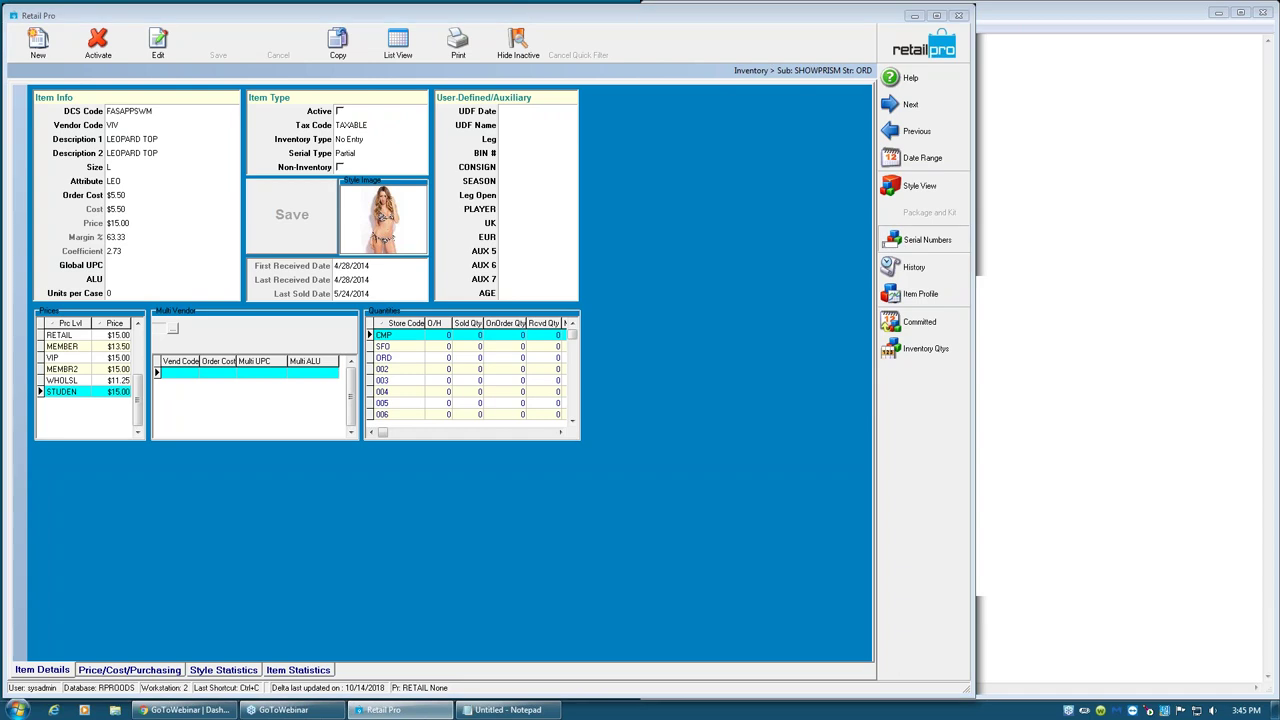
left_click_drag(507, 209, 505, 208)
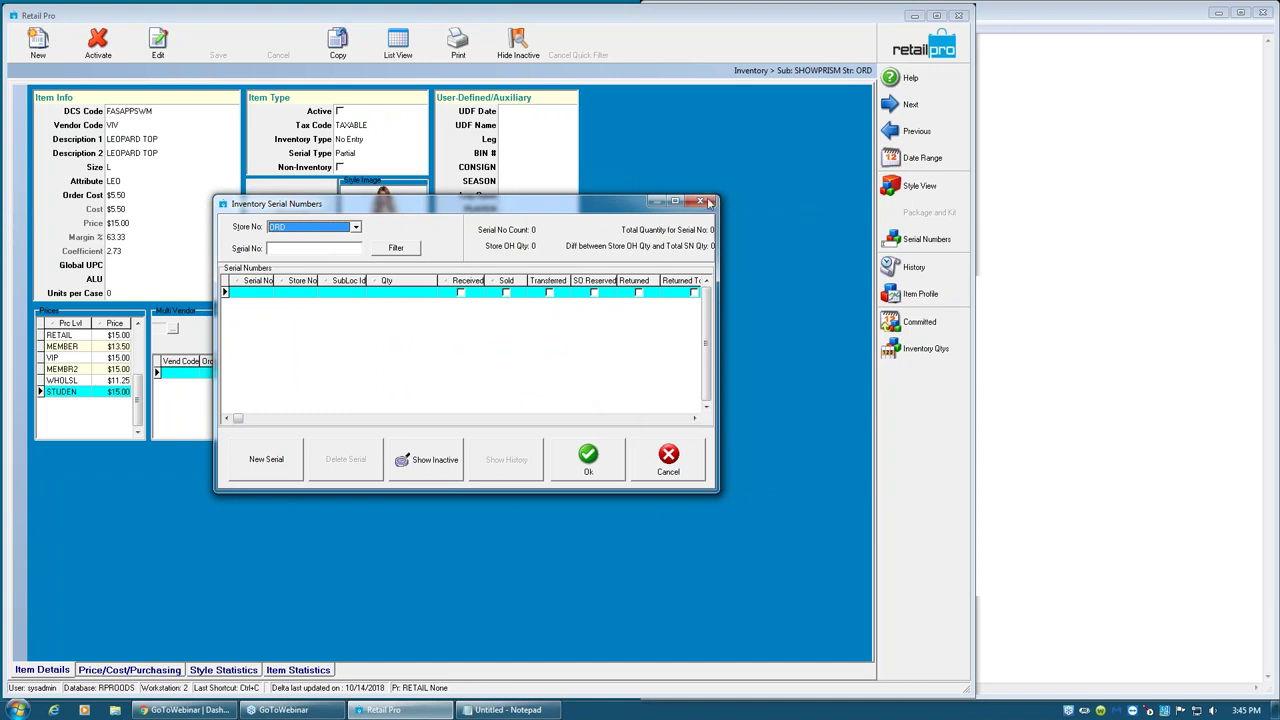
left_click(356, 227)
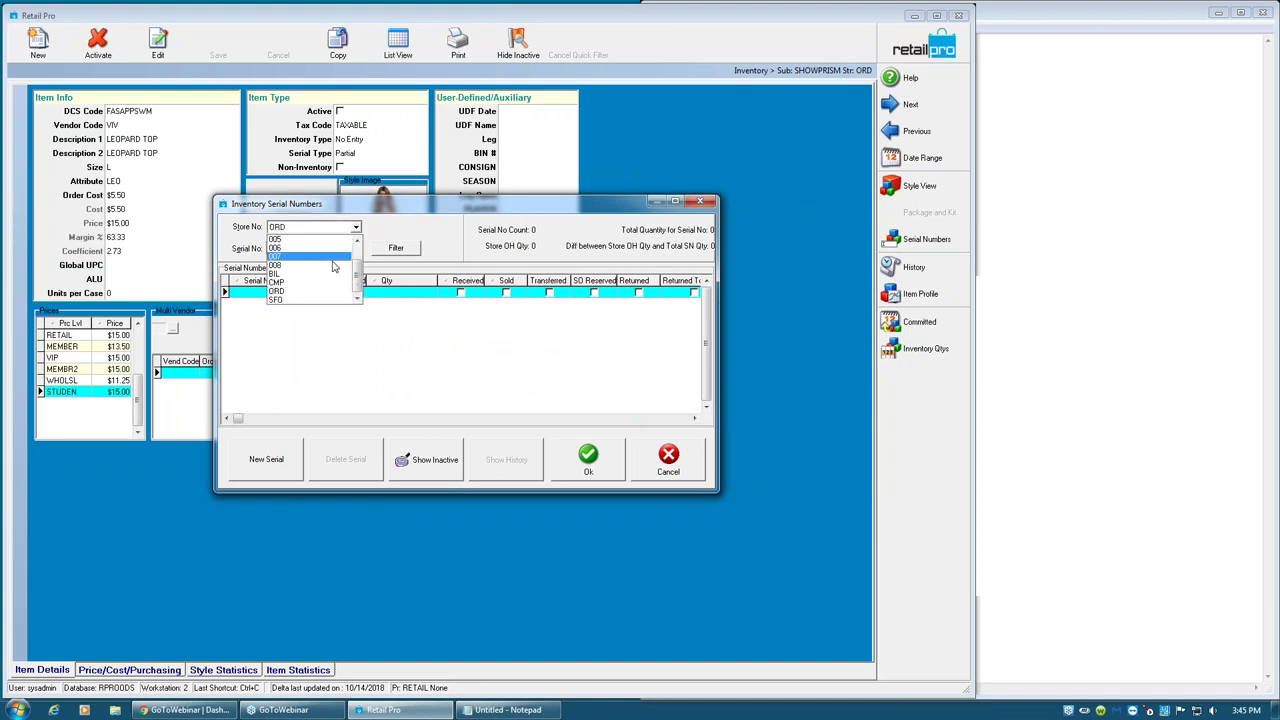
left_click(320, 300)
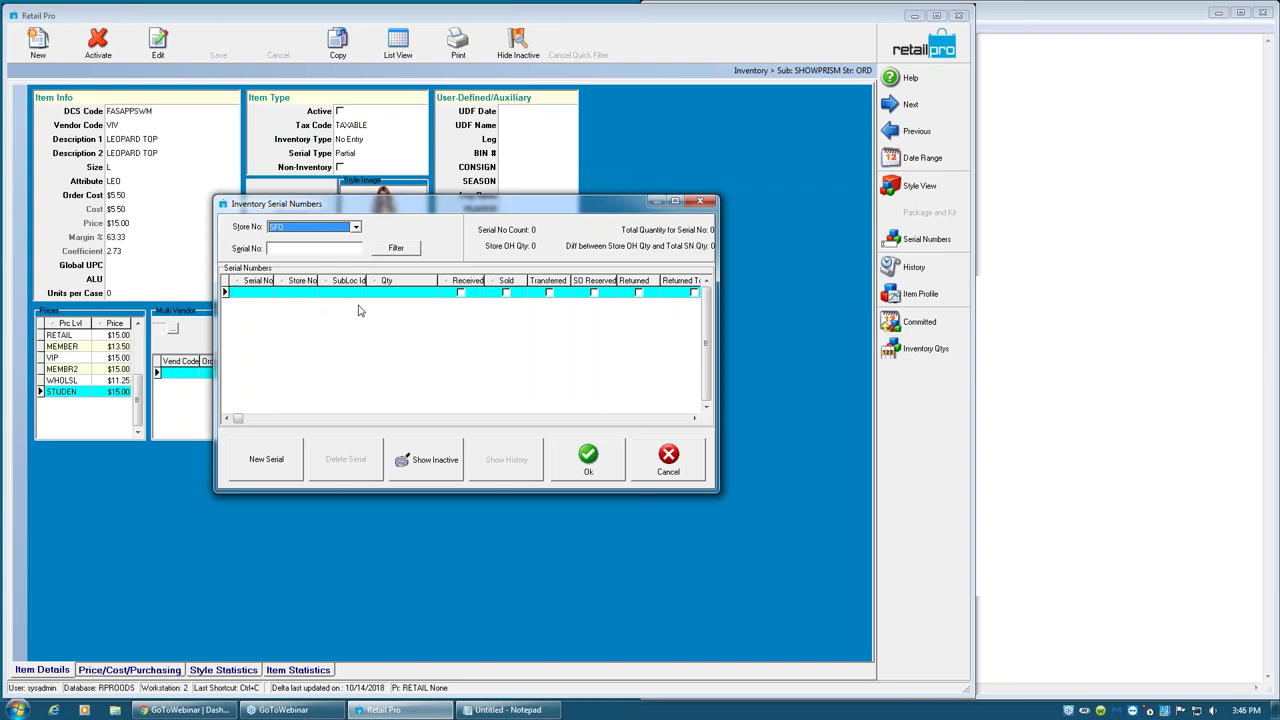
left_click(700, 202)
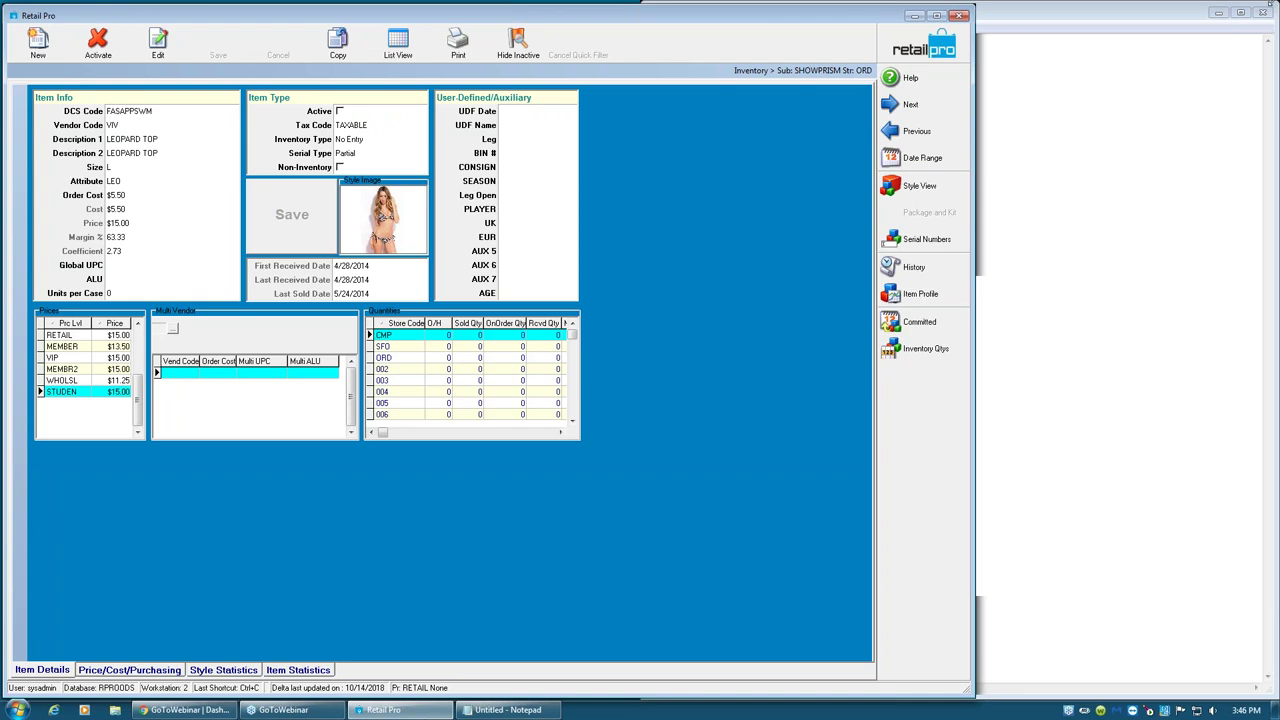
- Close the item form and set System Preferences Documents > General item lookup to Serial #
left_click(897, 45)
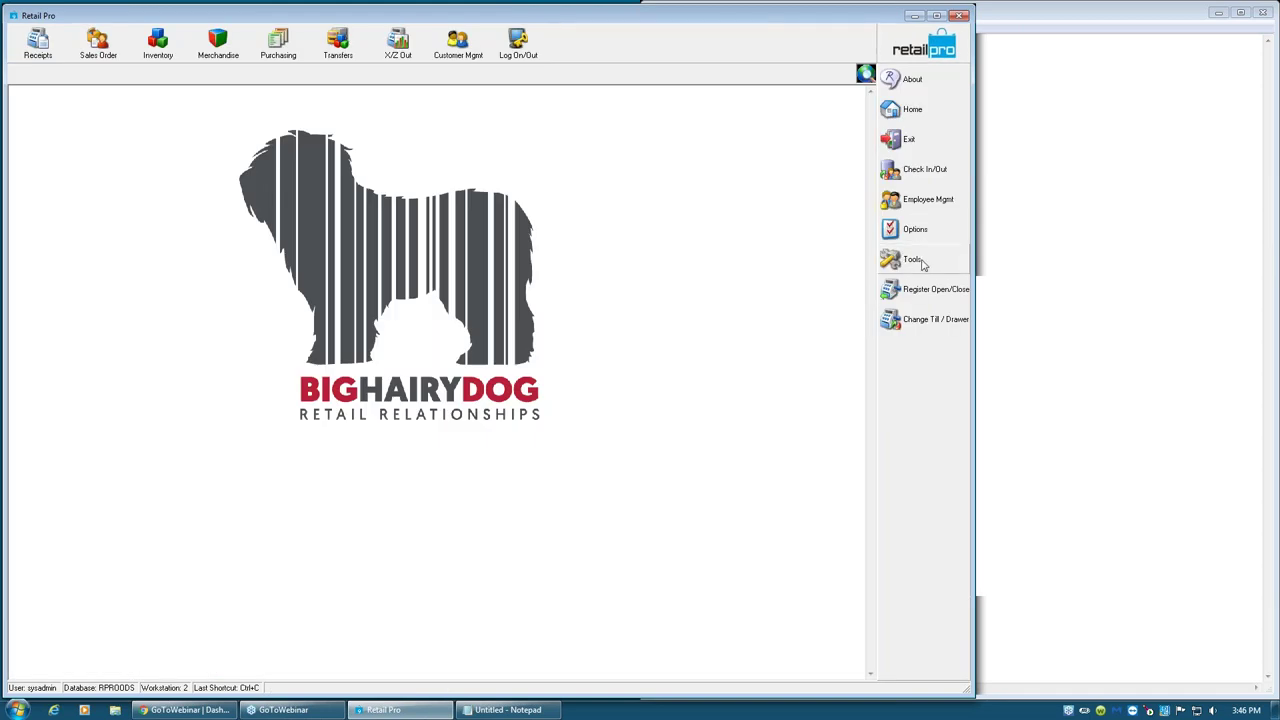
left_click(912, 260)
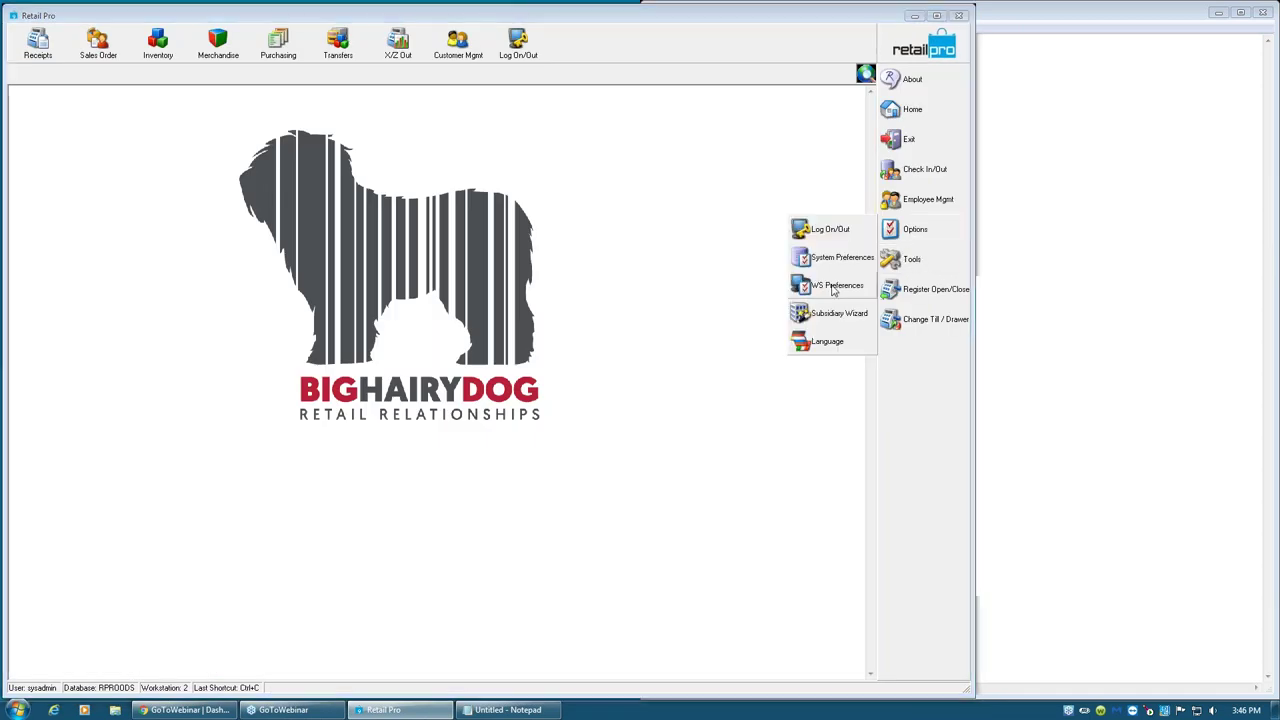
left_click(836, 262)
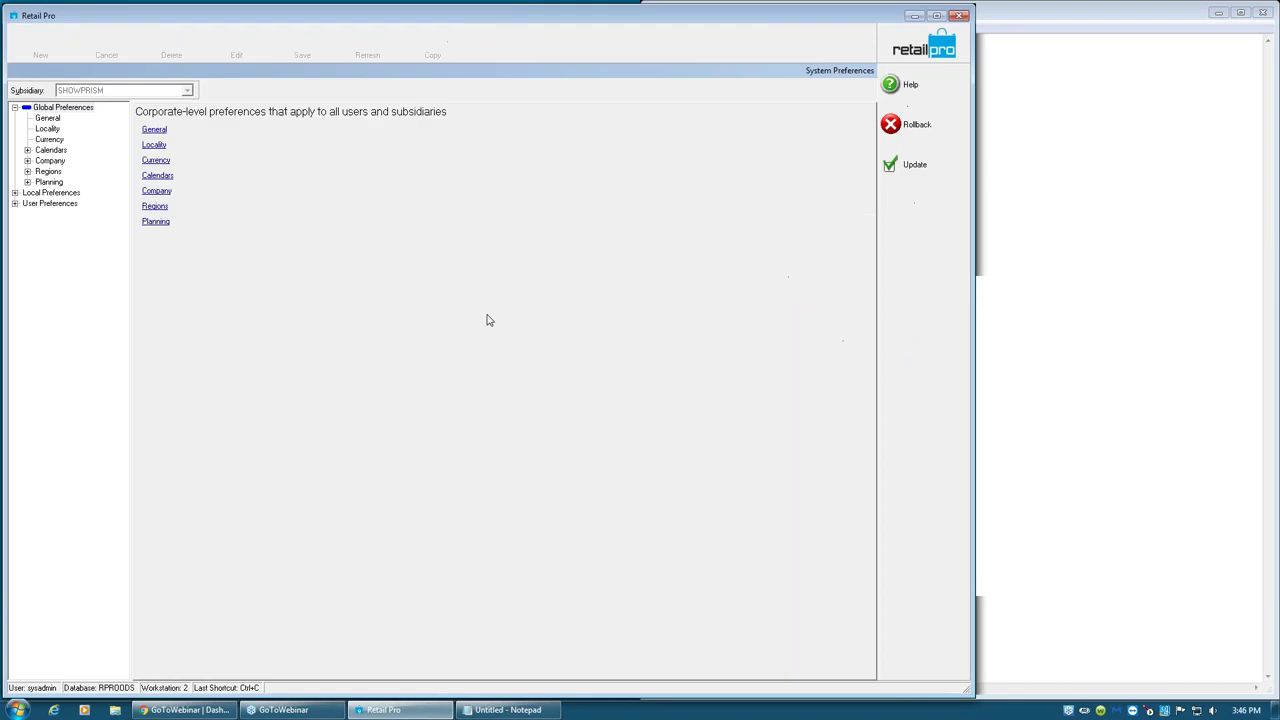
left_click(14, 192)
left_click(27, 225)
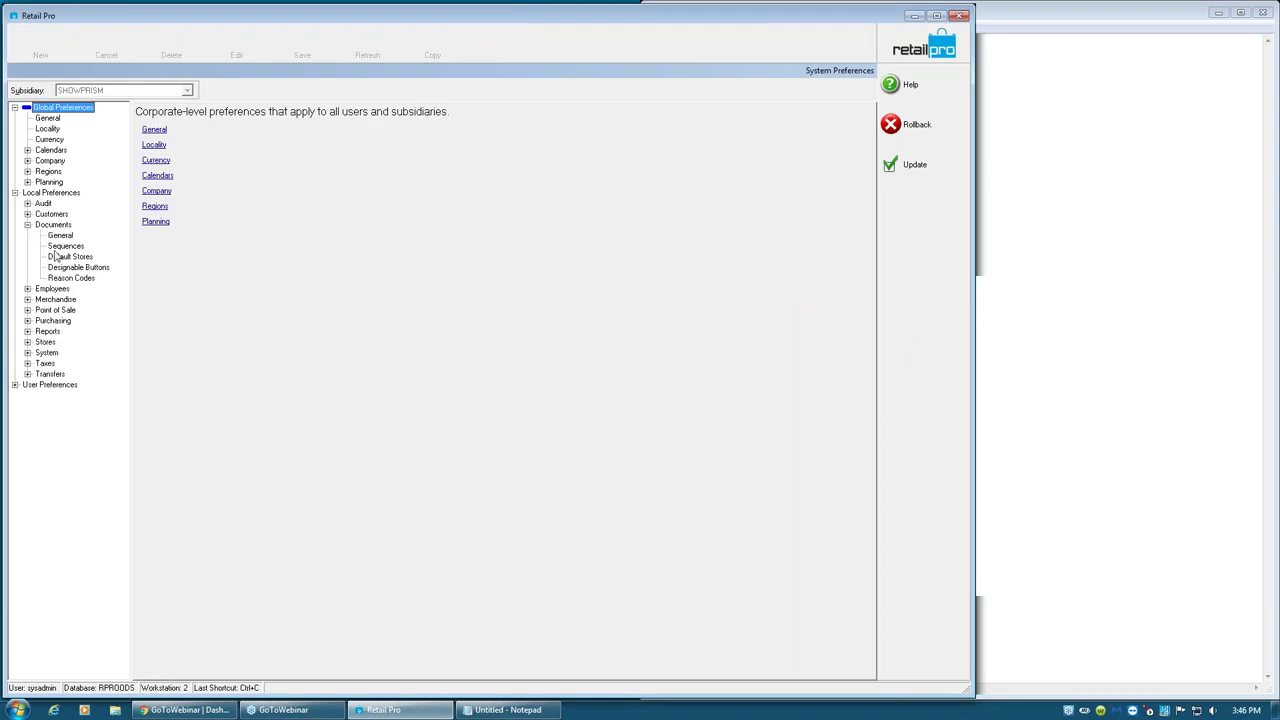
left_click(66, 236)
left_click(237, 190)
left_click(237, 190)
left_click(176, 162)
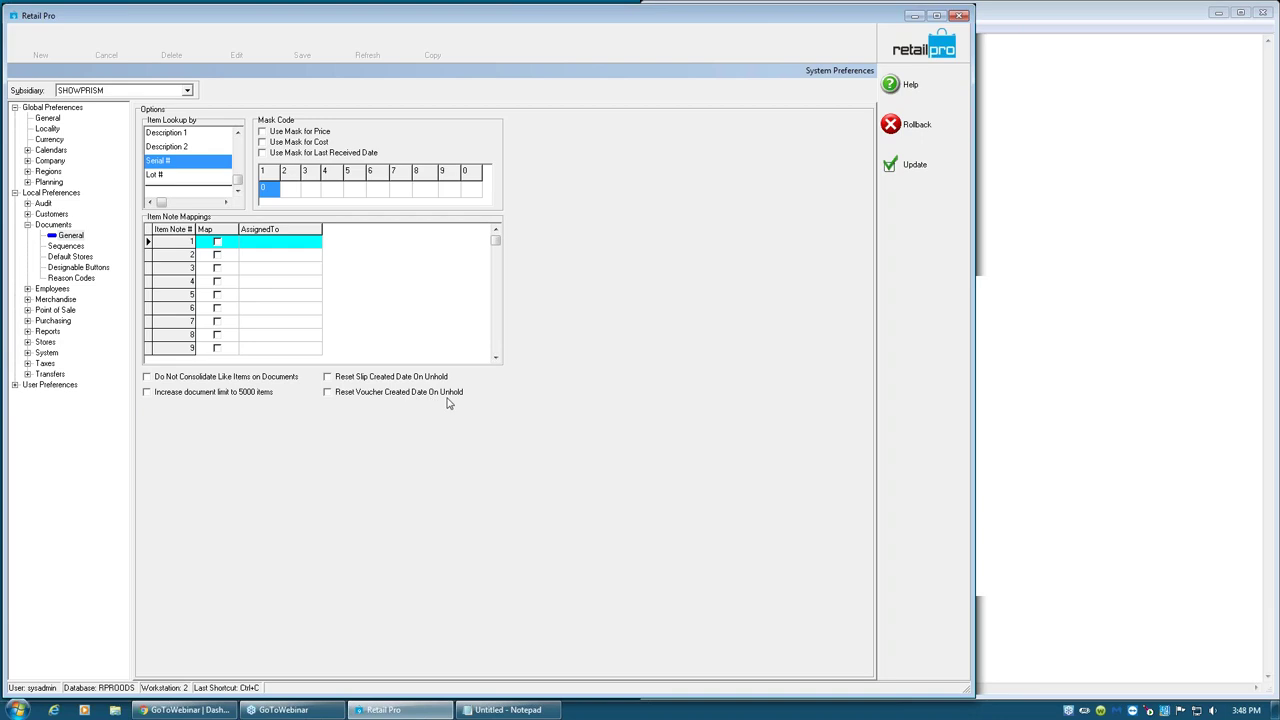
- Apply the preference update and open the Inventory list, cancelling the document selection
left_click(910, 165)
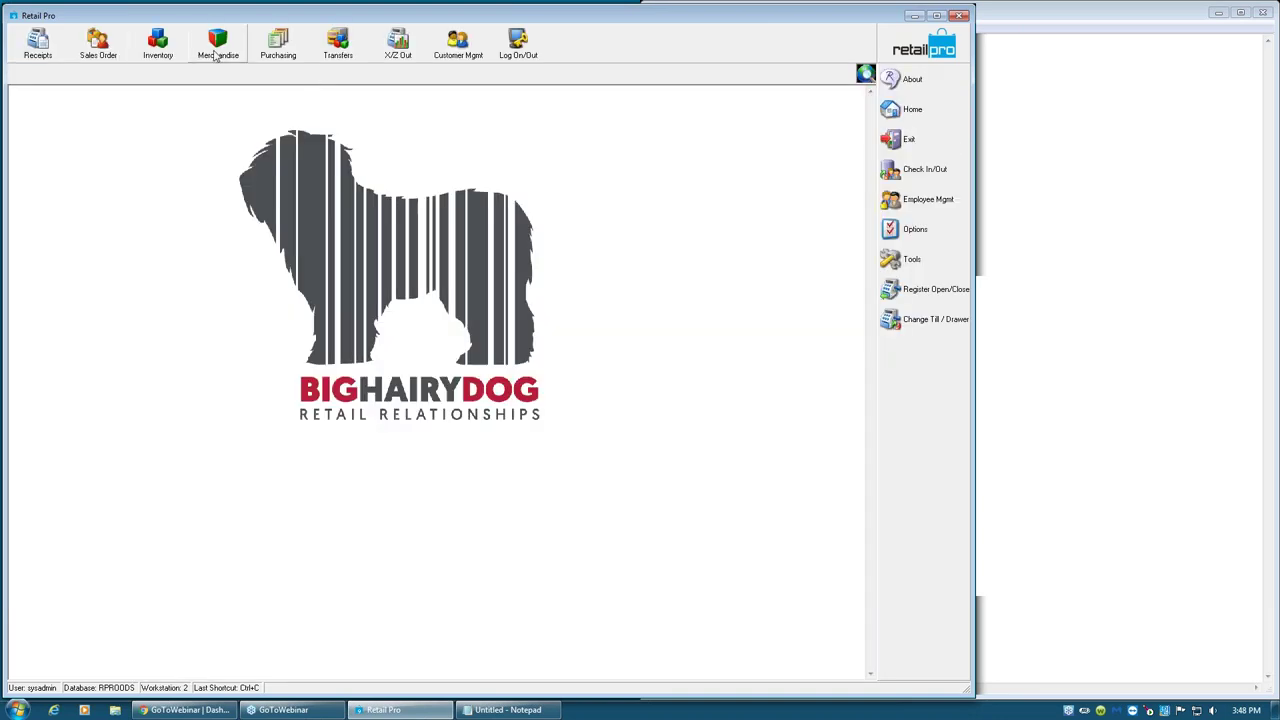
left_click(159, 46)
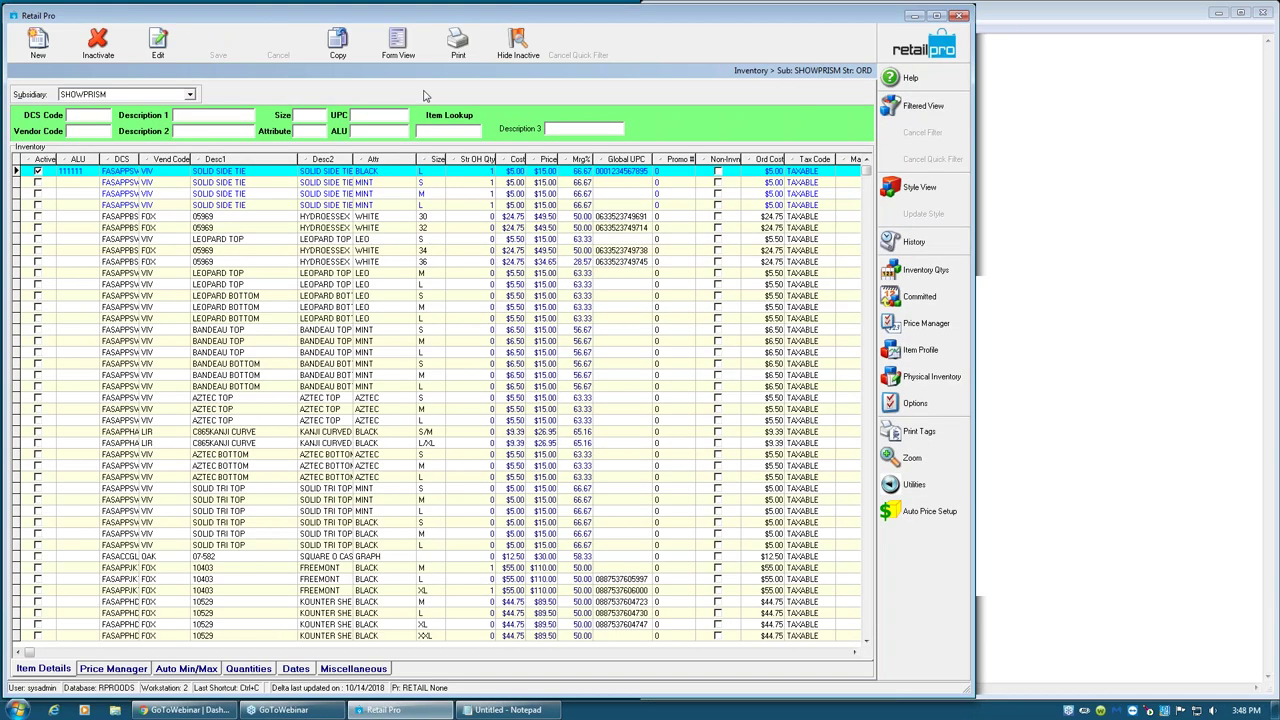
left_click(457, 48)
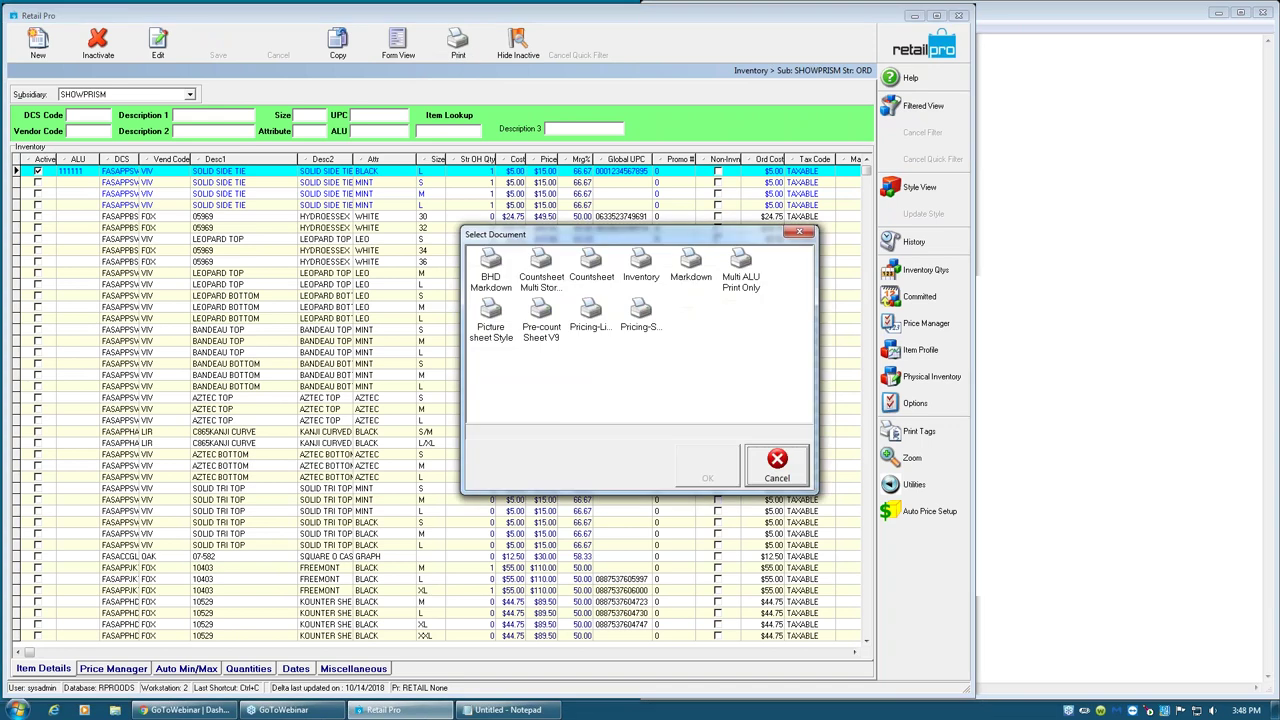
left_click(799, 233)
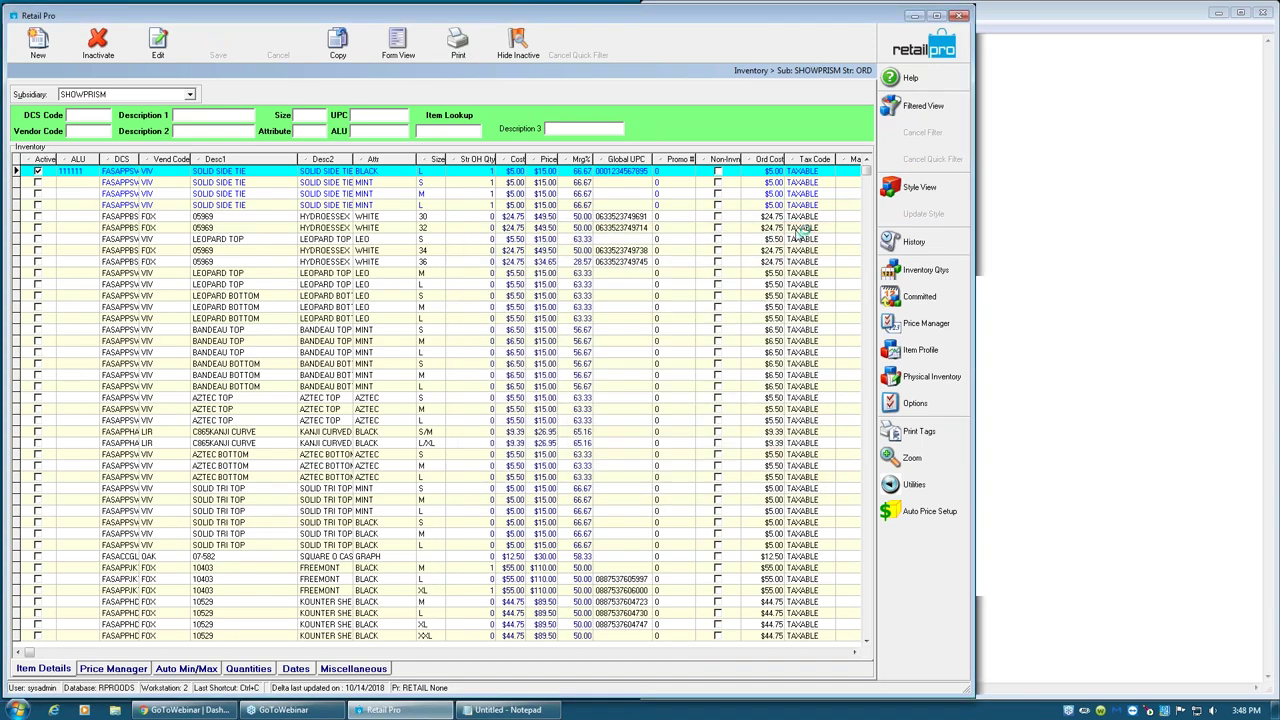
- Print price tags on the BHD2x1 label and close the $15.00 Solid Side Tie preview
left_click(906, 435)
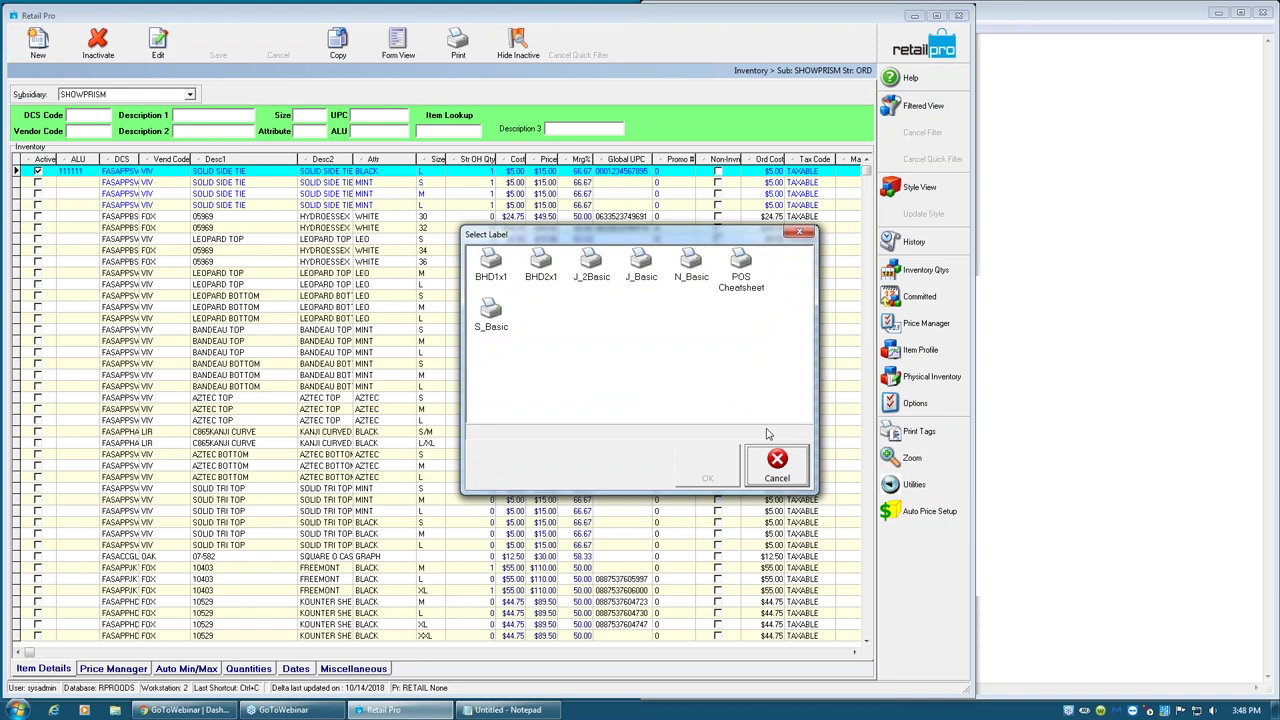
left_click(555, 276)
left_click(698, 476)
left_click(683, 511)
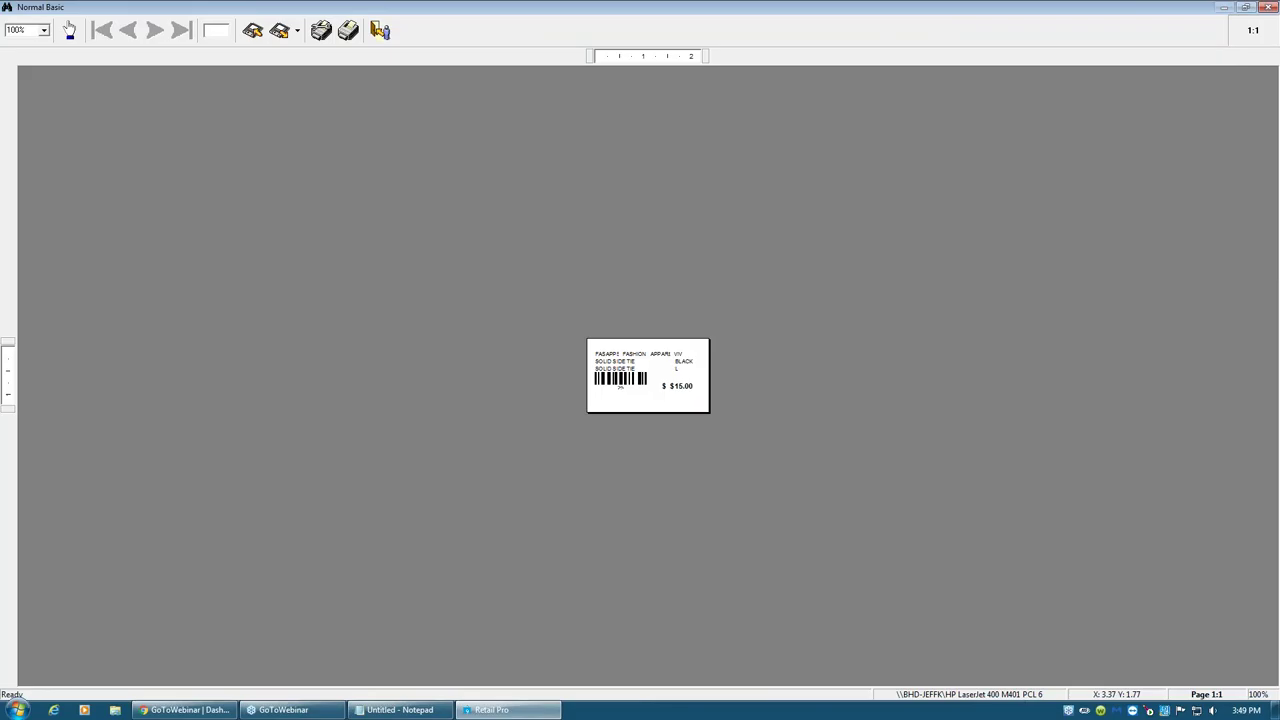
left_click(380, 30)
- Leave the preview without saving and copy 'SOLID SIDE TIE' from an item's Desc1 cell
left_click(743, 402)
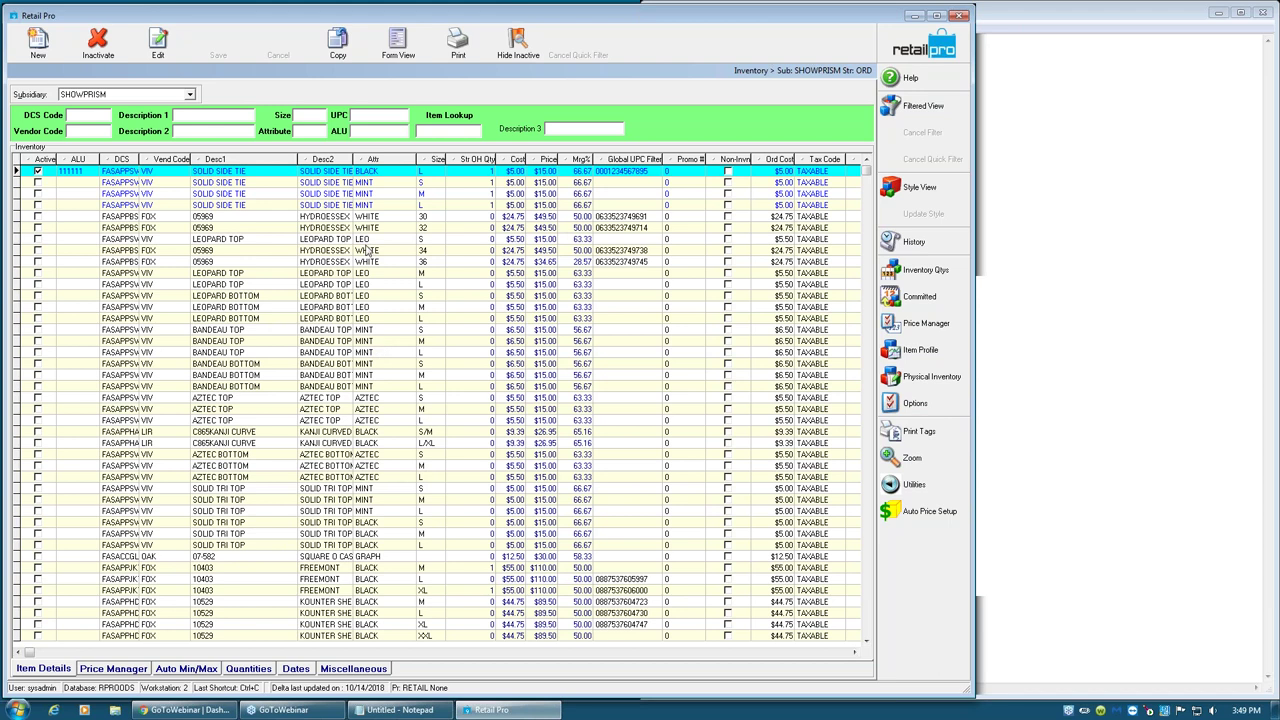
left_click(238, 184)
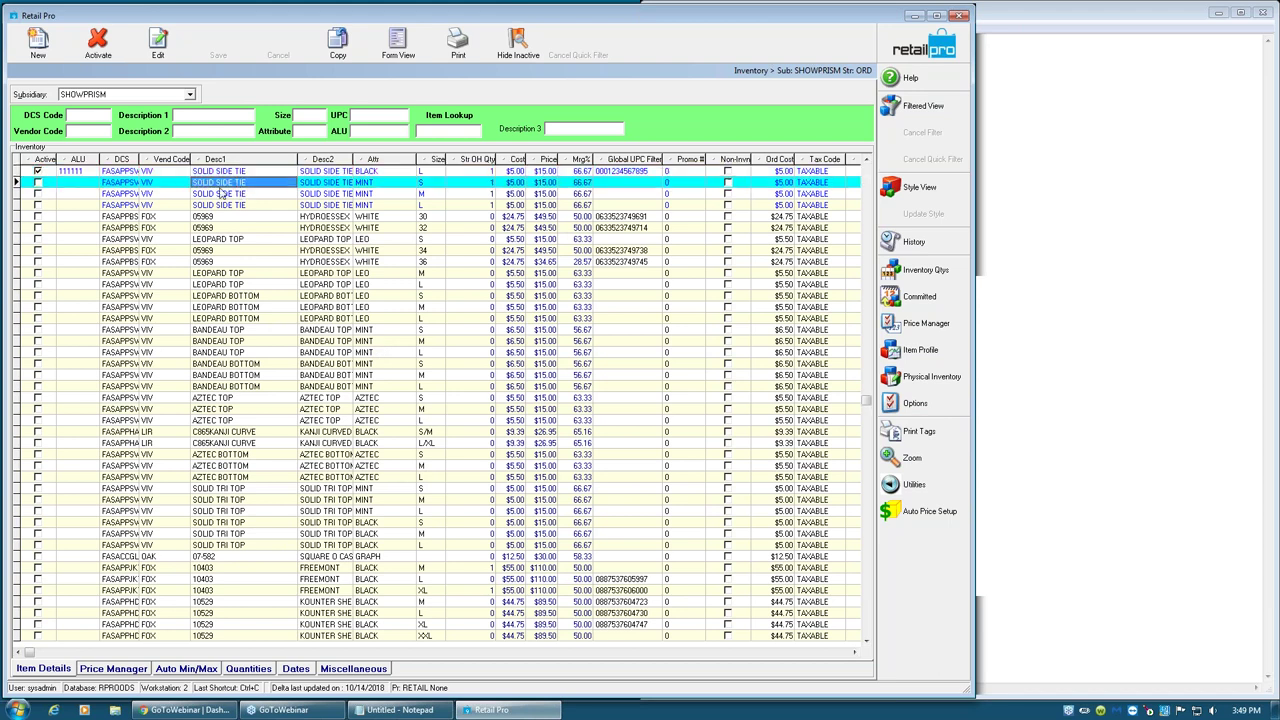
left_click(226, 190)
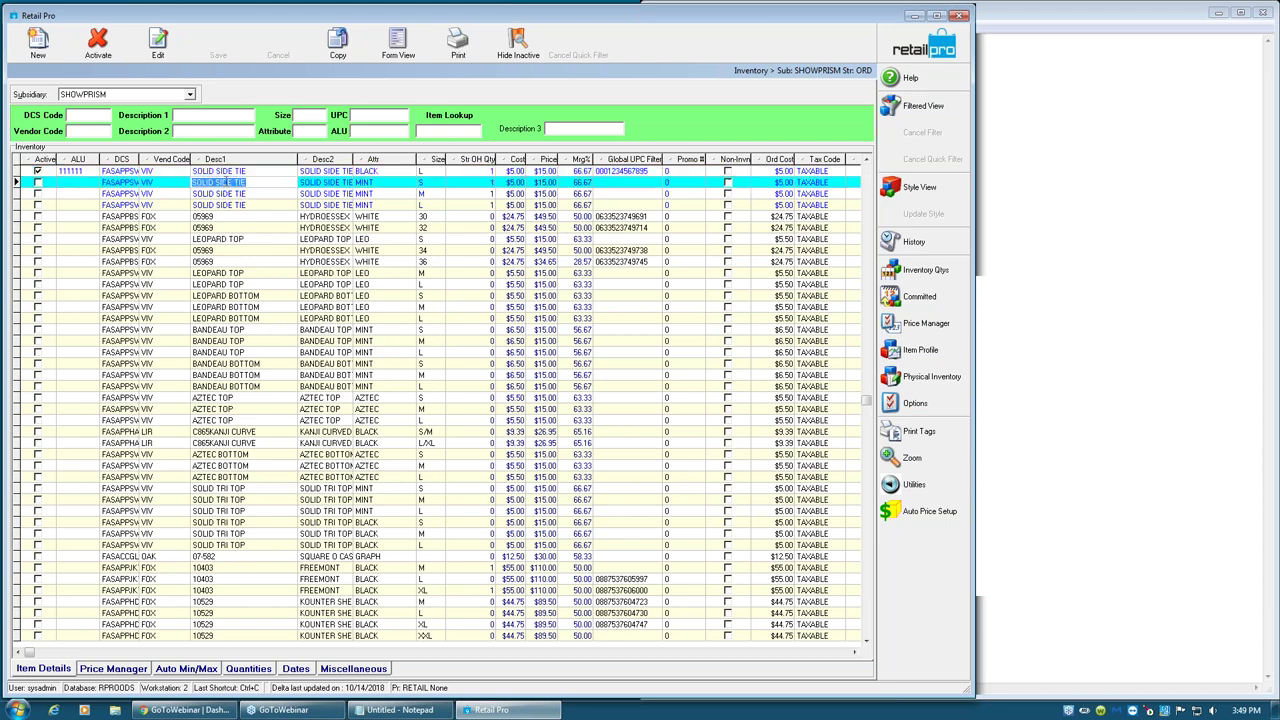
right_click(242, 182)
left_click(258, 226)
- Paste 'SOLID SIDE TIE' into the Description 1 quick filter to list only those items
left_click(210, 116)
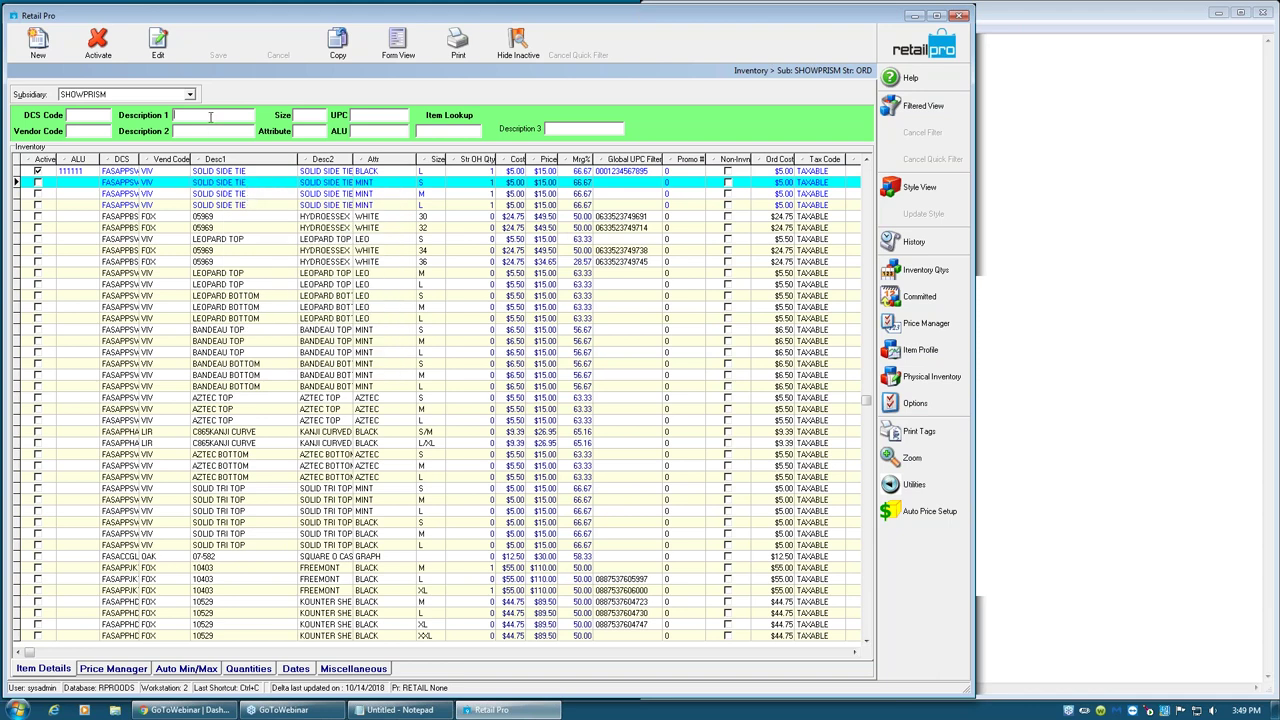
right_click(210, 117)
left_click(198, 116)
key("ctrl+v")
key("Return")
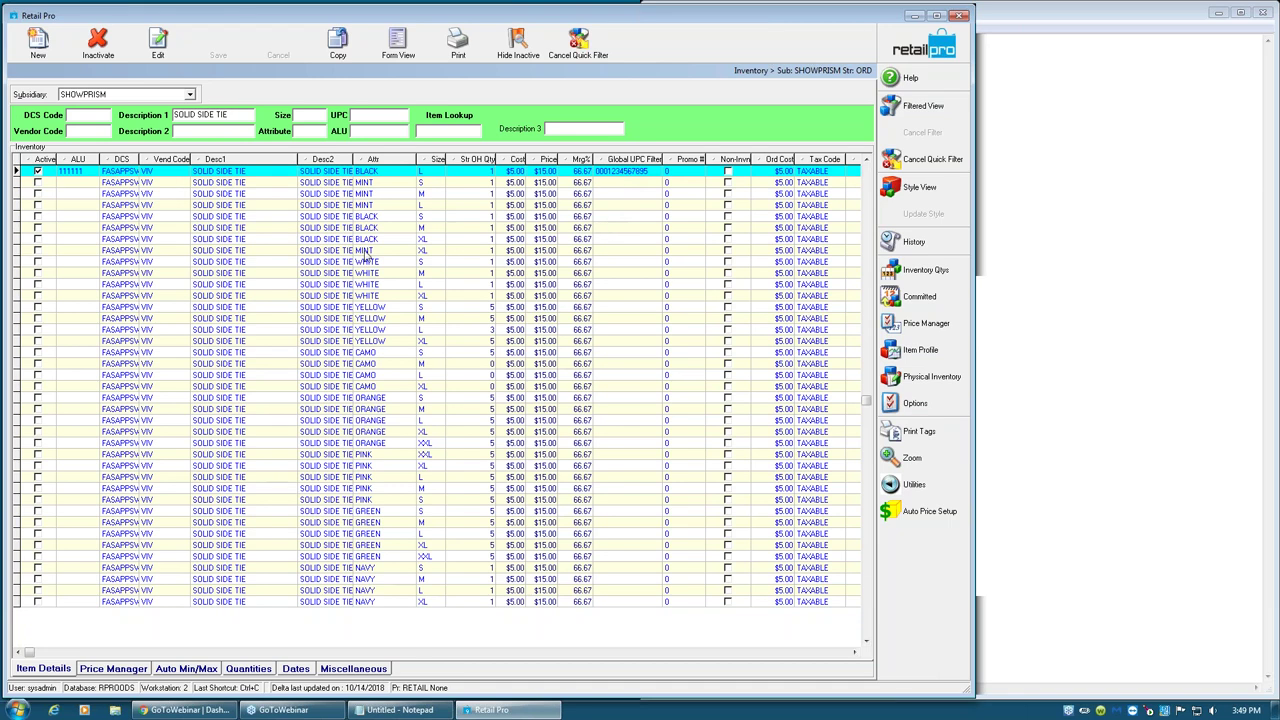
- Sort the Solid Side Tie items by attribute and choose the POS Cheatsheet tag label
left_click(368, 162)
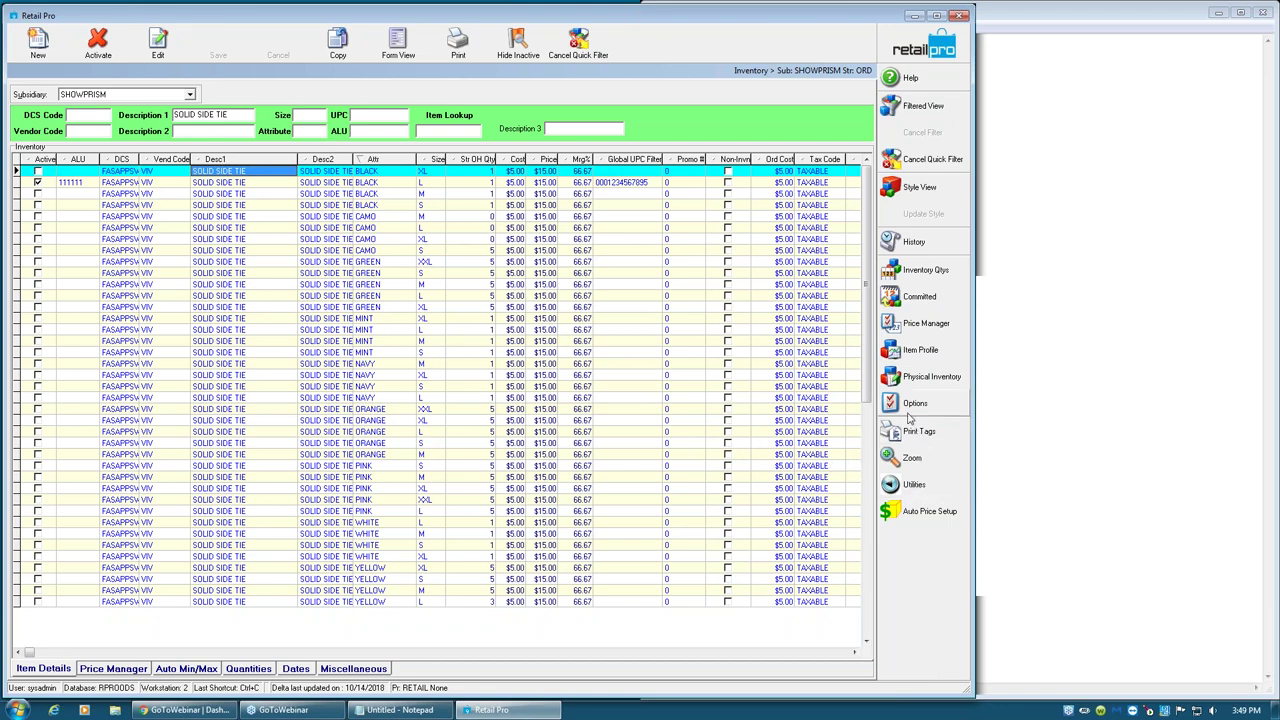
left_click(910, 432)
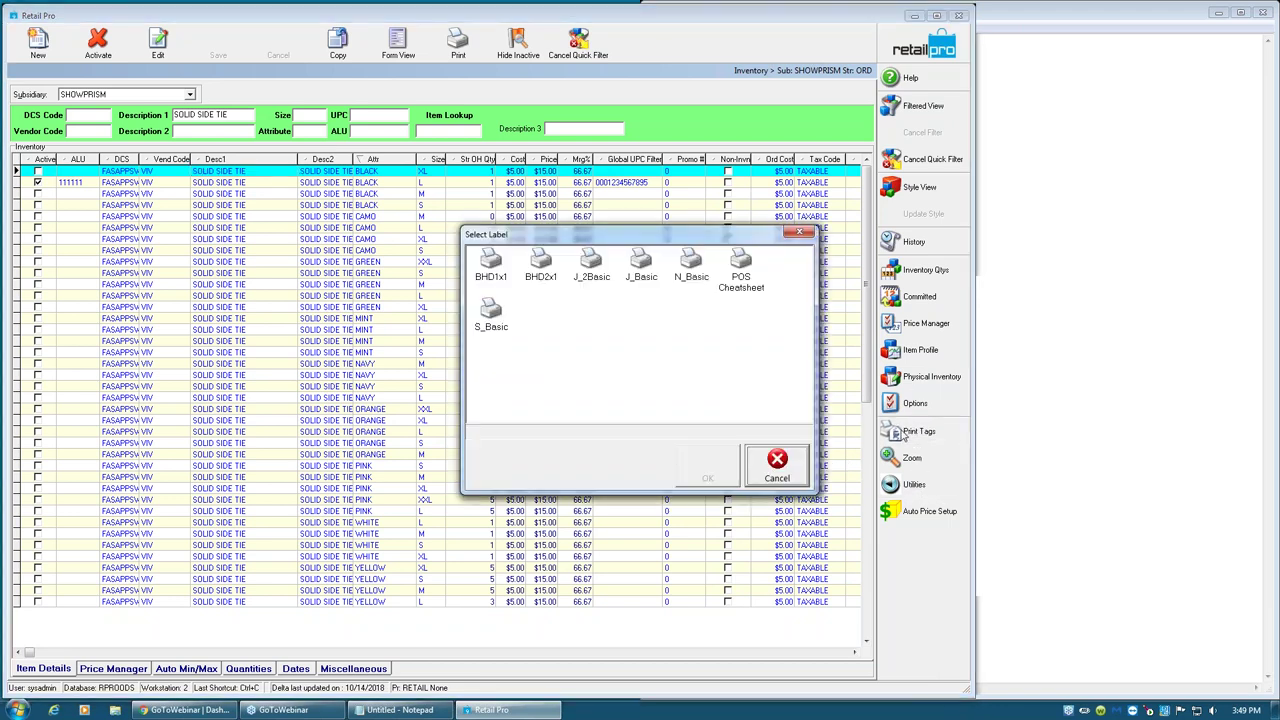
left_click(745, 280)
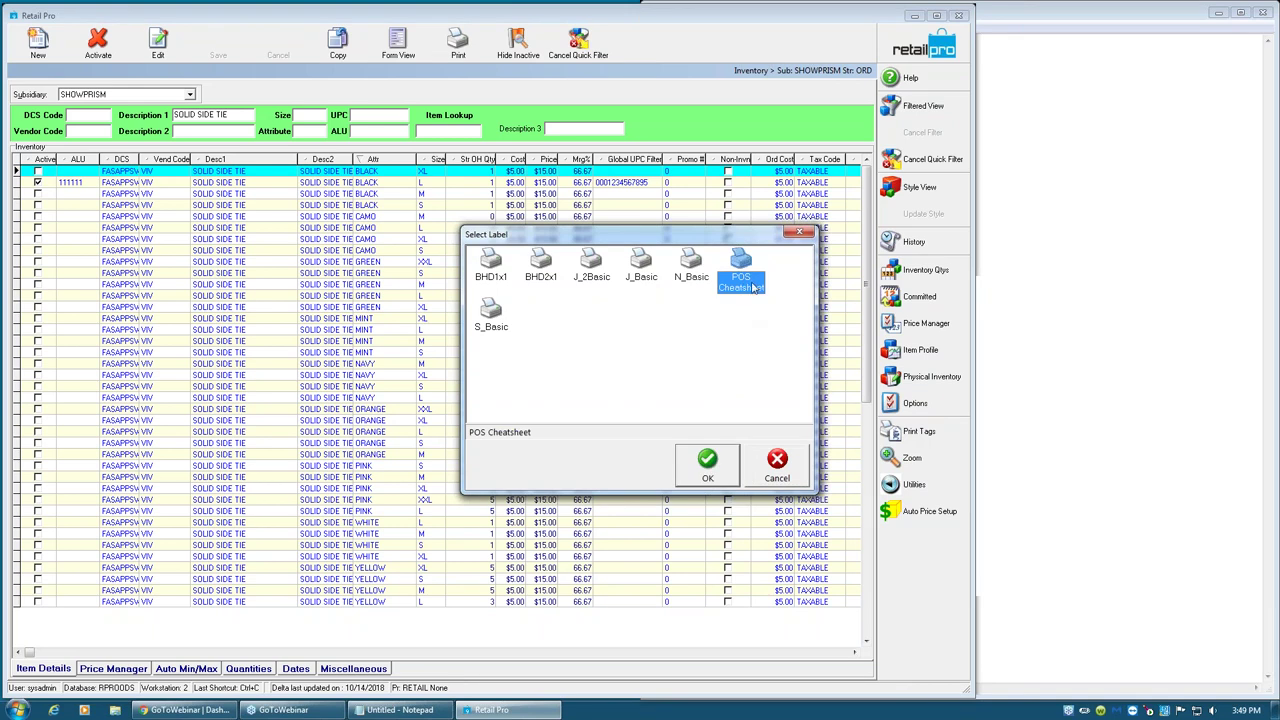
left_click(709, 466)
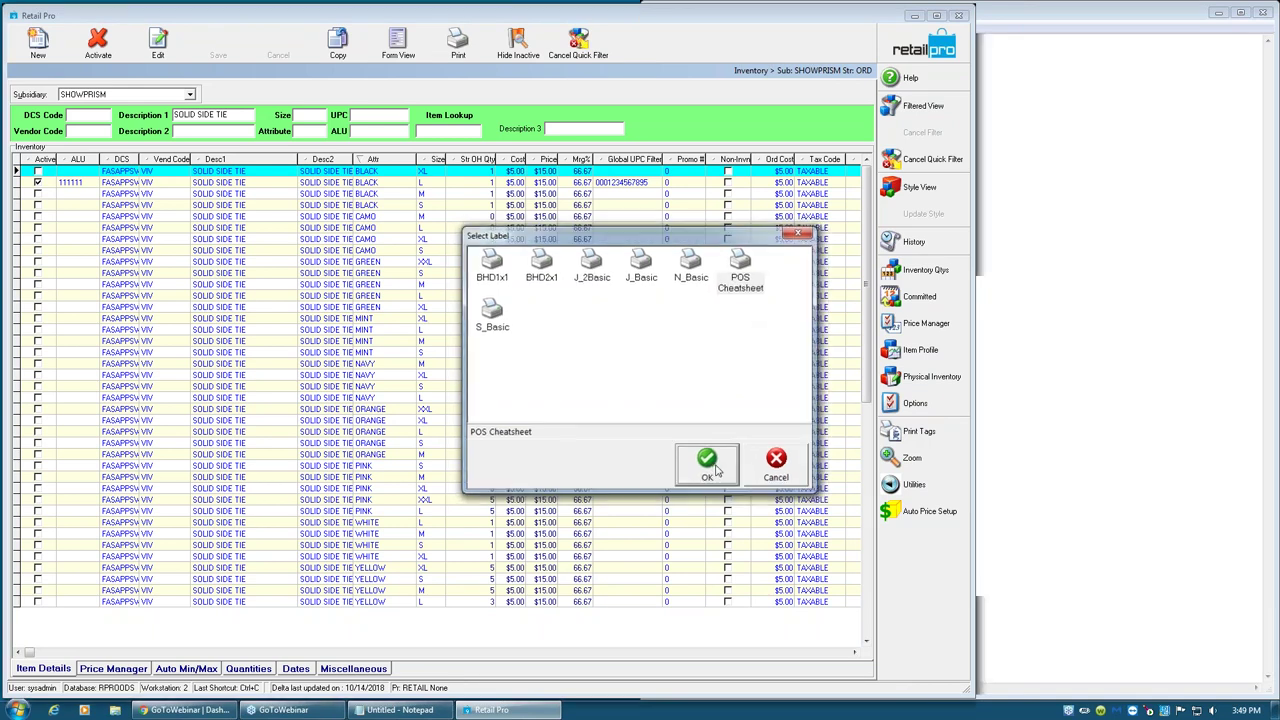
- Preview POS Cheatsheet tags for all listed records on Microsoft XPS Document Writer
left_click(517, 445)
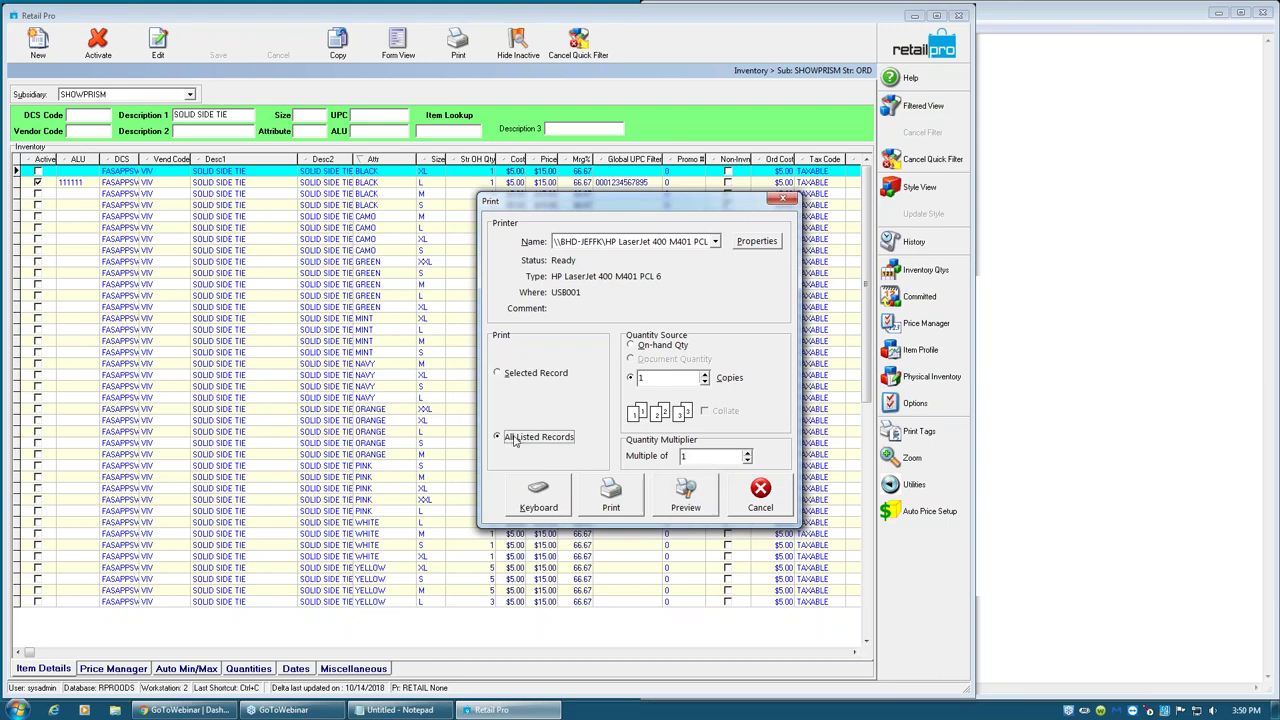
left_click(714, 242)
left_click(630, 258)
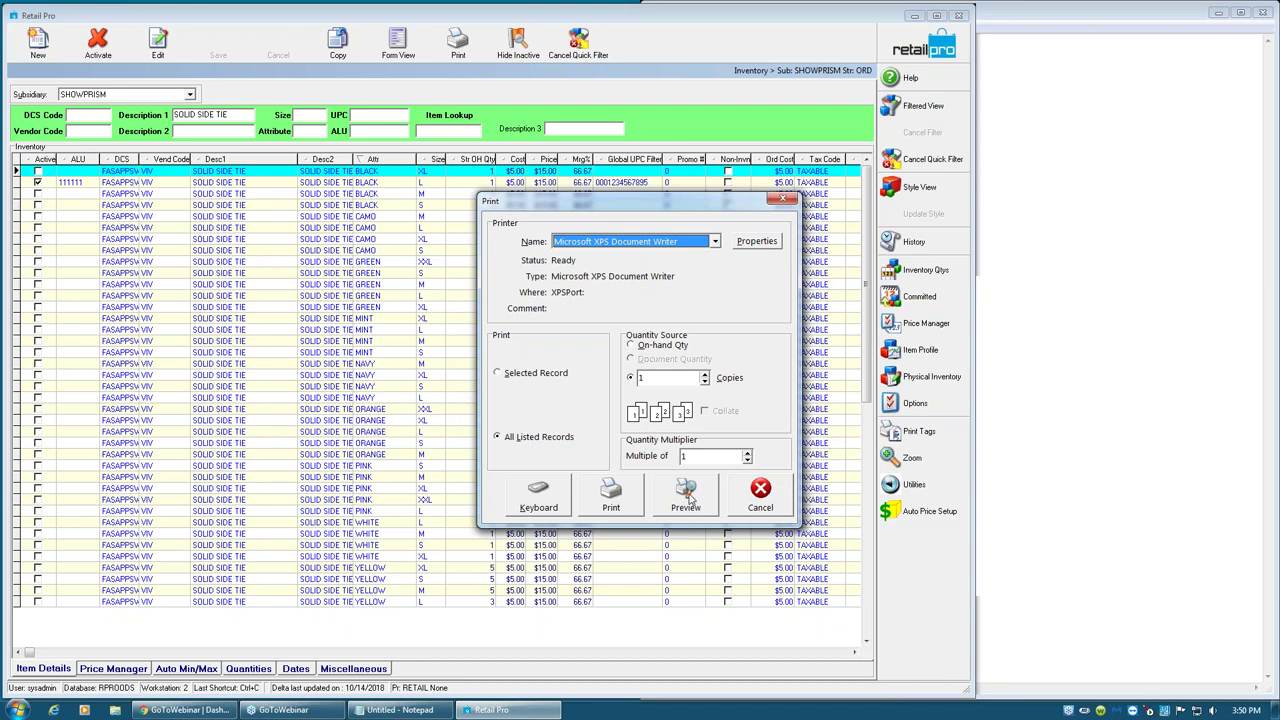
left_click(690, 497)
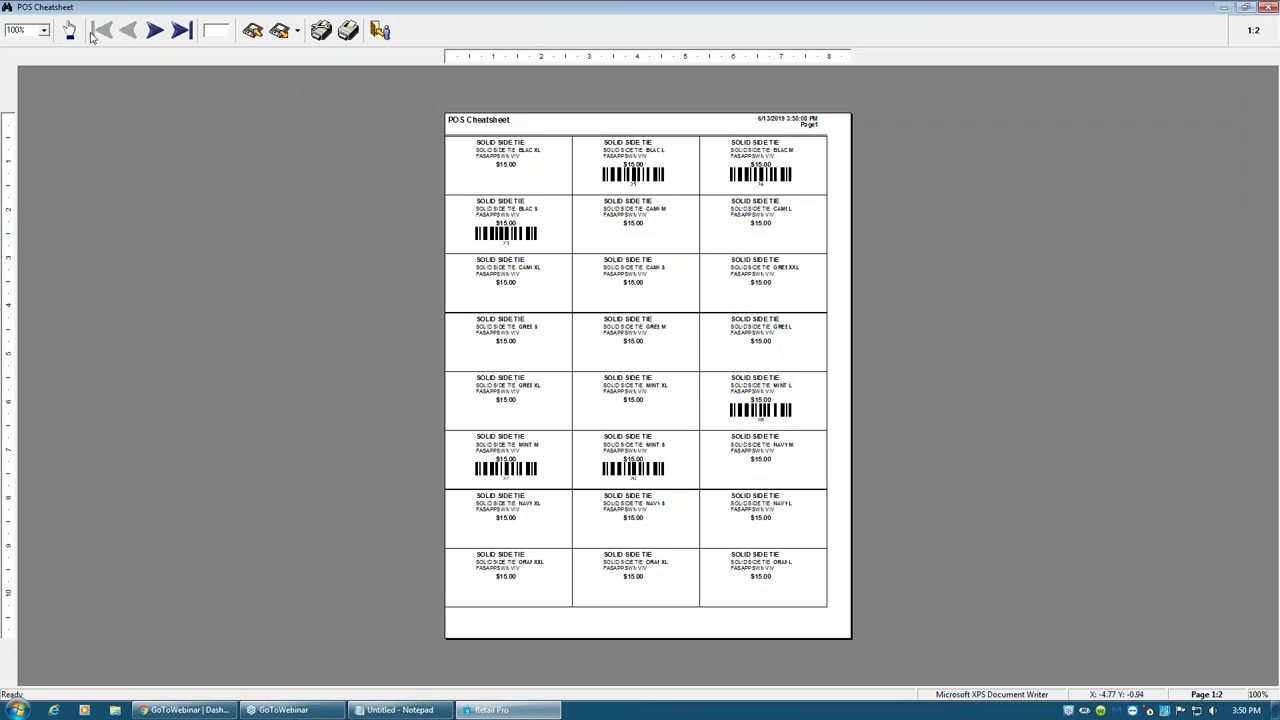
- Zoom the tag preview to 150%, then close it without saving
left_click(44, 31)
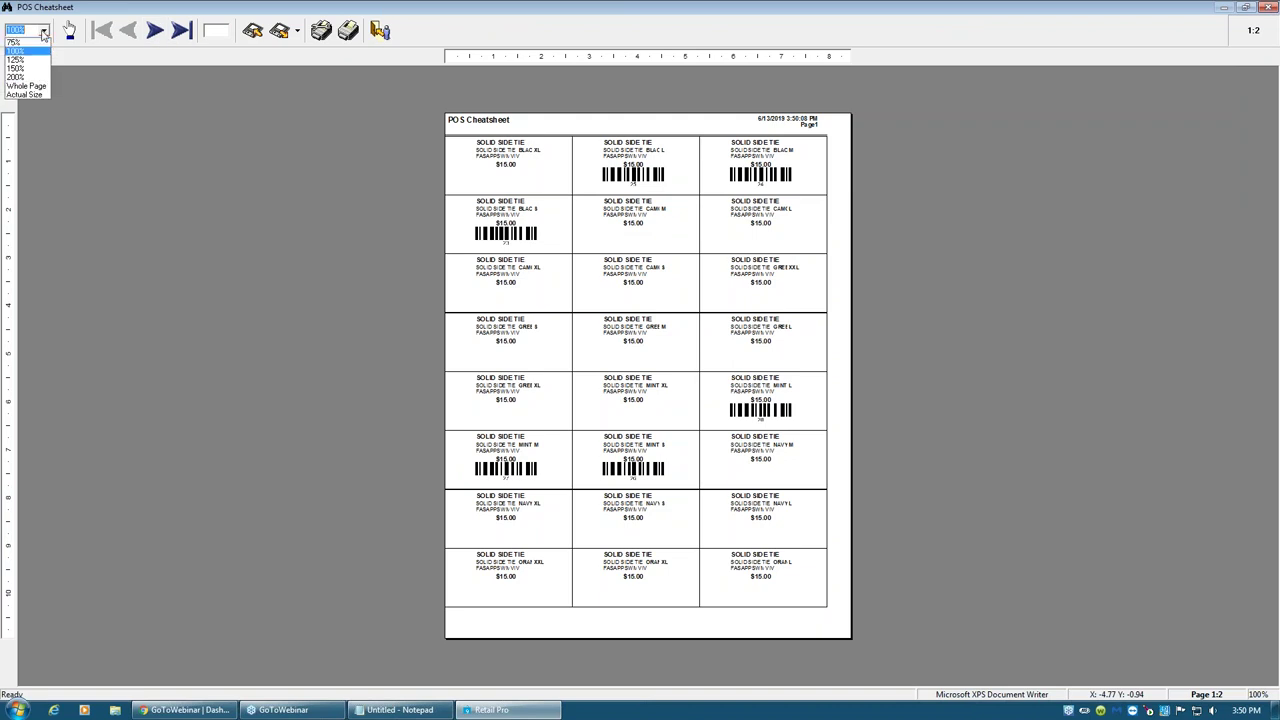
left_click(43, 68)
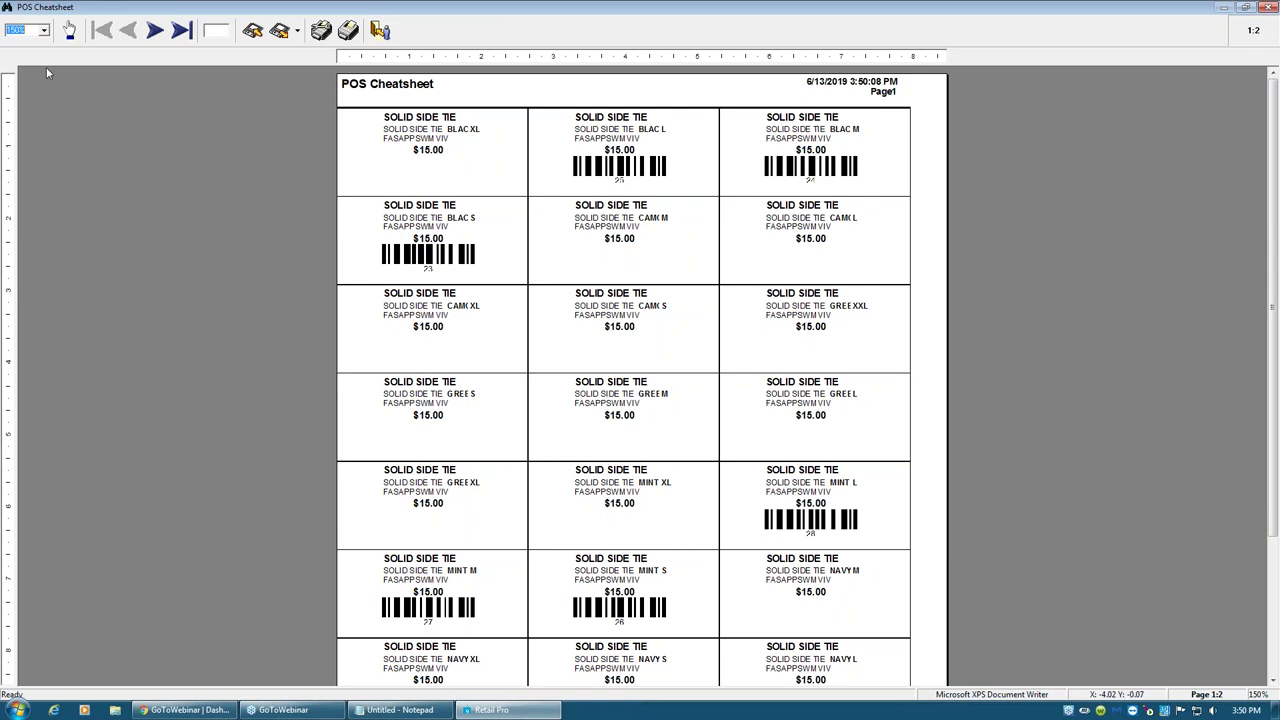
key("Escape")
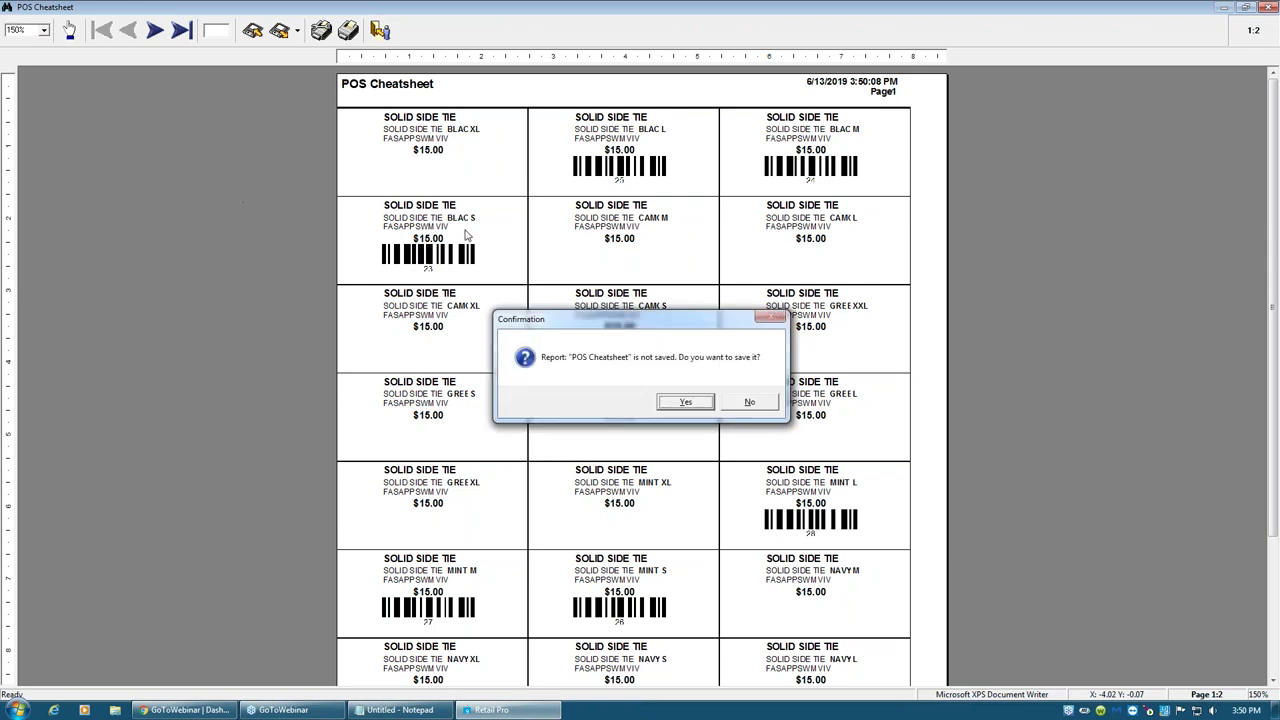
left_click(730, 409)
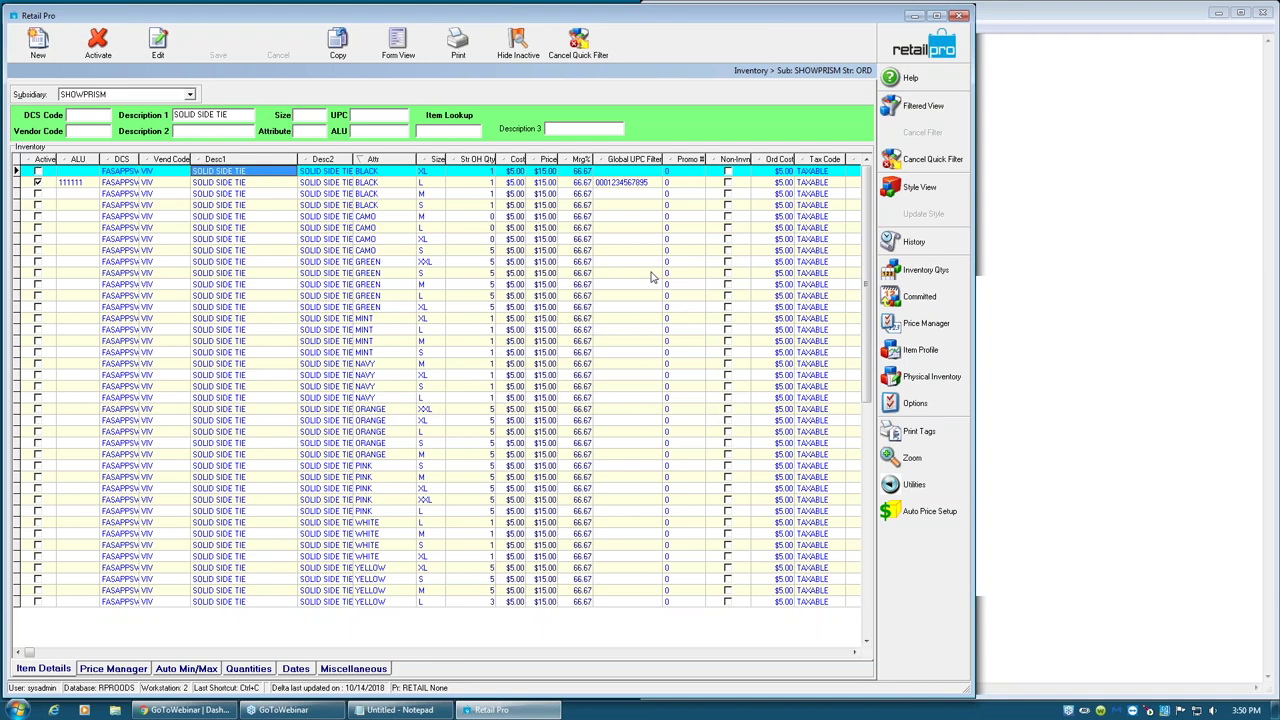
- Preview a Countsheet report covering all listed records
left_click(457, 45)
left_click(593, 278)
left_click(696, 465)
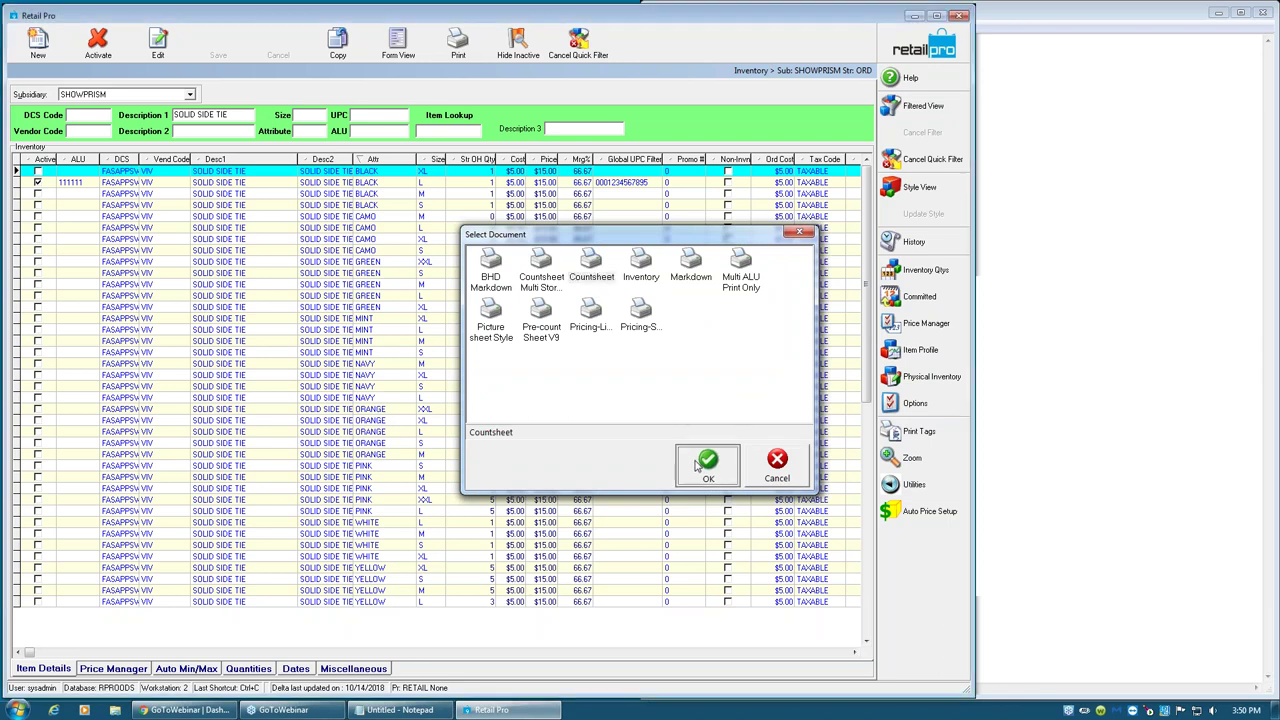
left_click(556, 442)
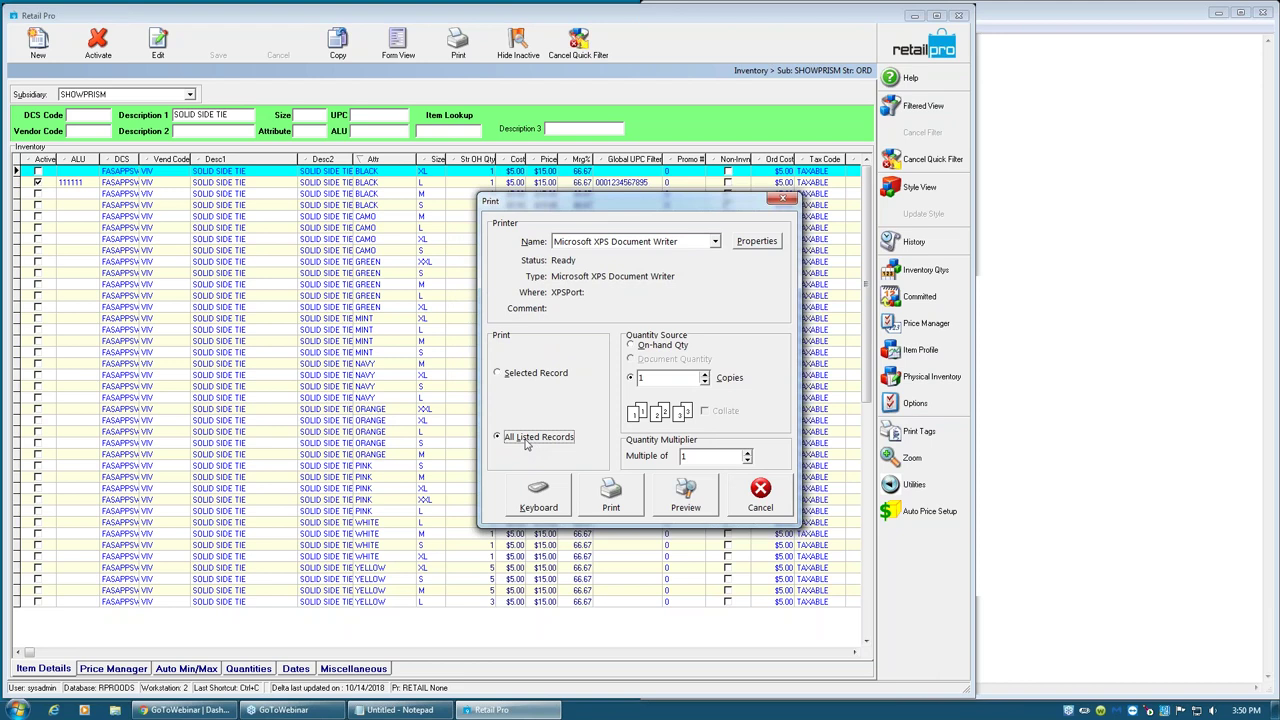
left_click(526, 376)
left_click(529, 438)
left_click(690, 495)
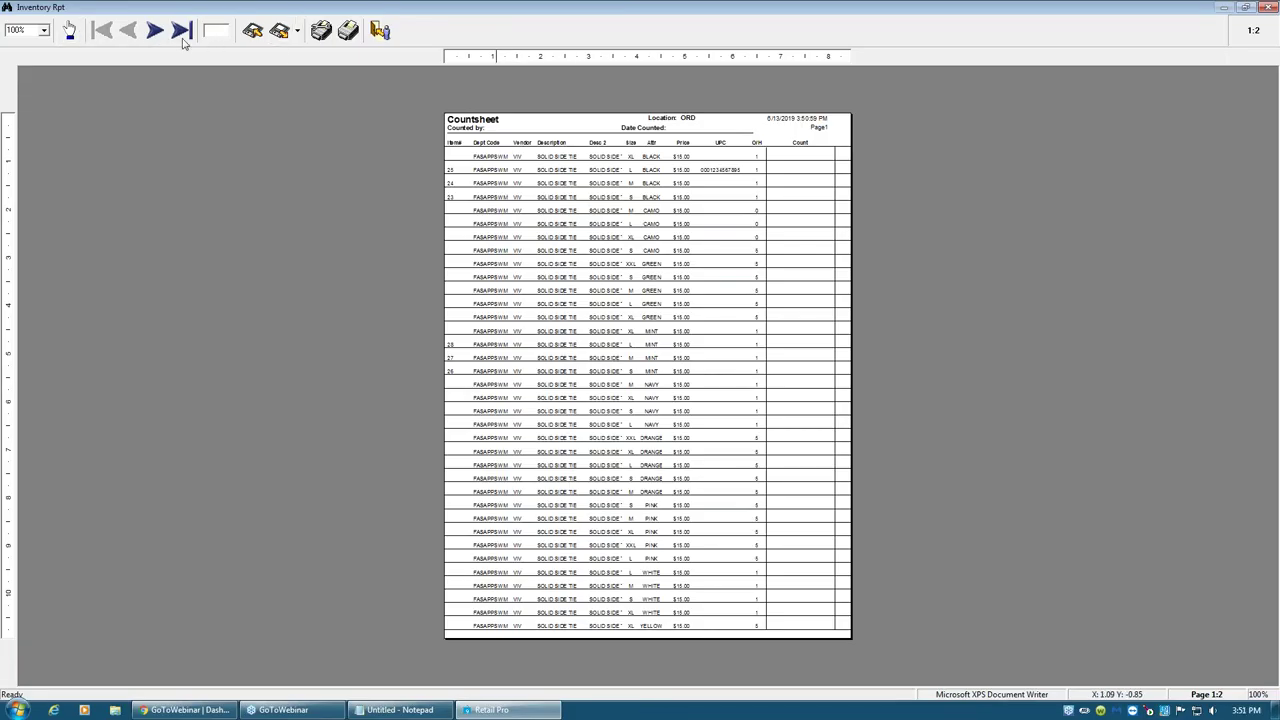
- Zoom the Countsheet preview to 200%, then bring Notepad forward below the calculations
left_click(46, 31)
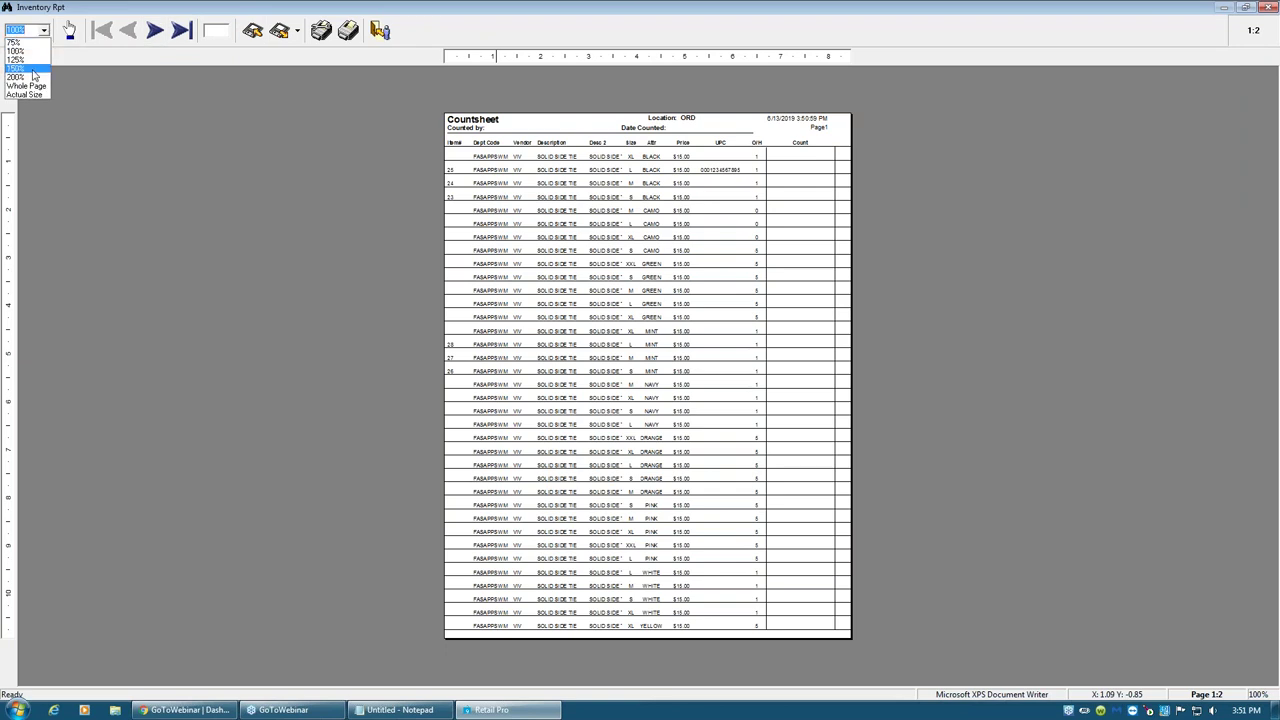
left_click(33, 72)
left_click(44, 31)
left_click(20, 77)
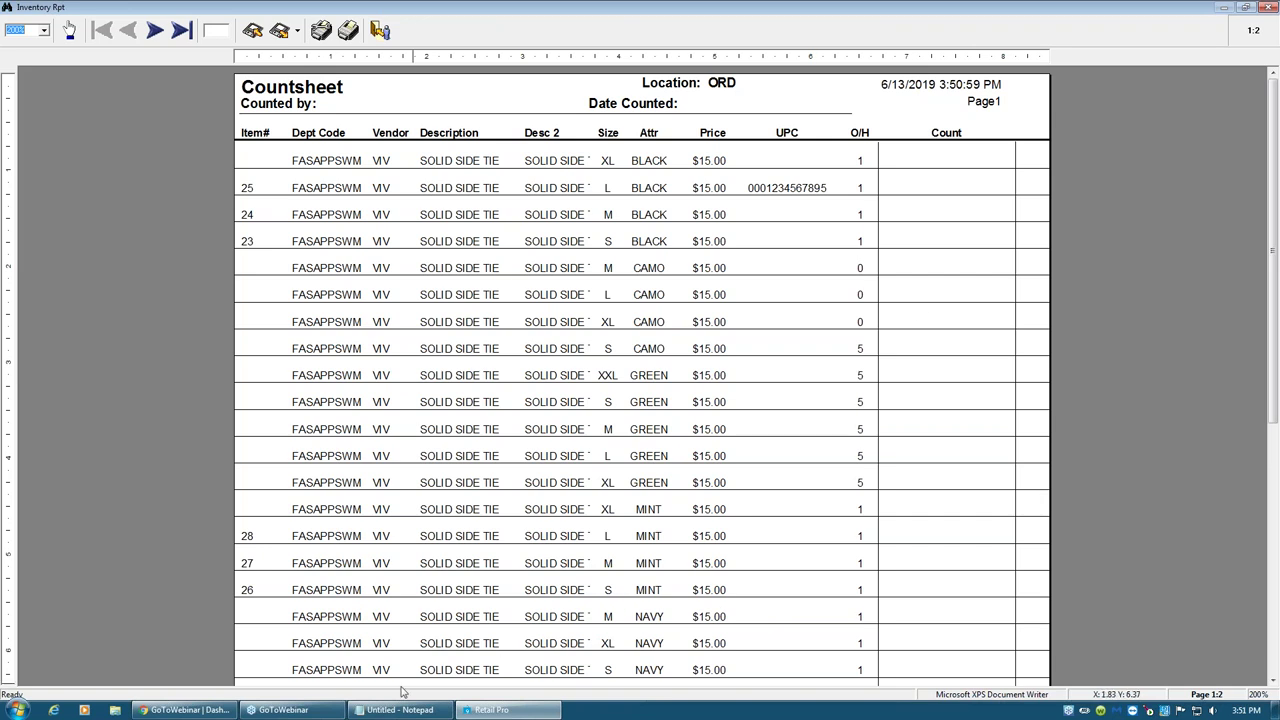
left_click(382, 710)
left_click(858, 147)
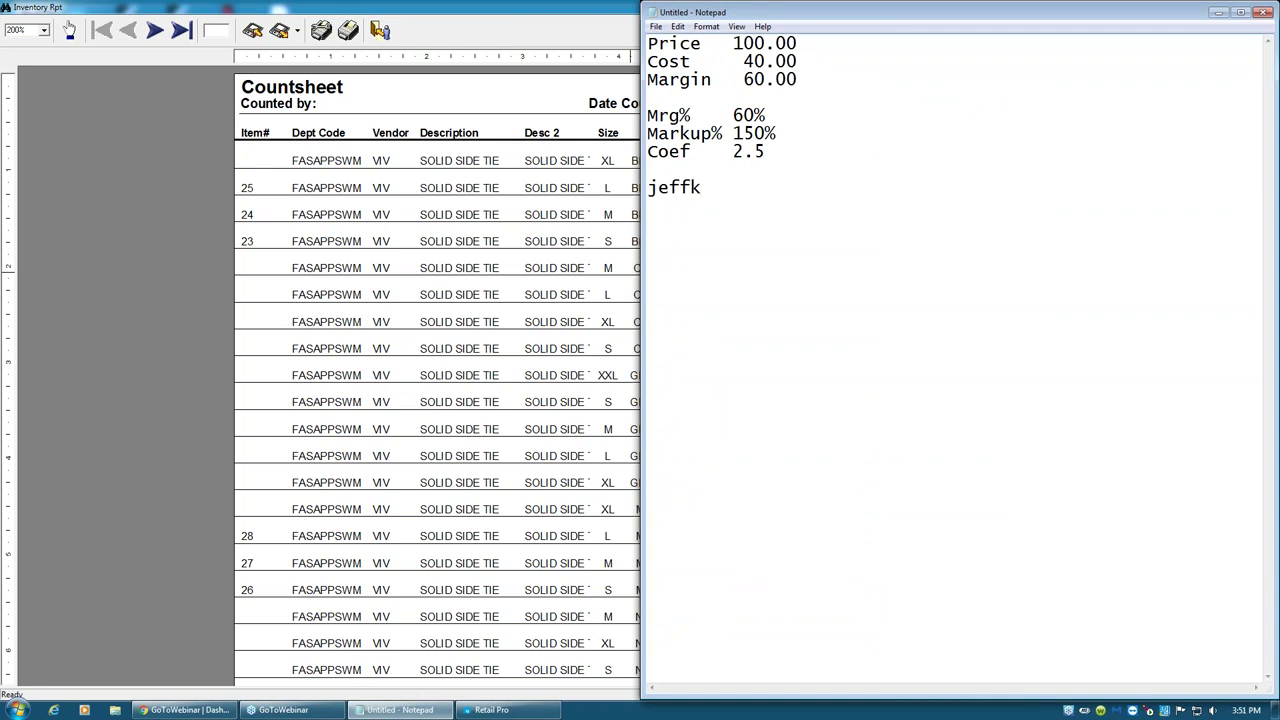
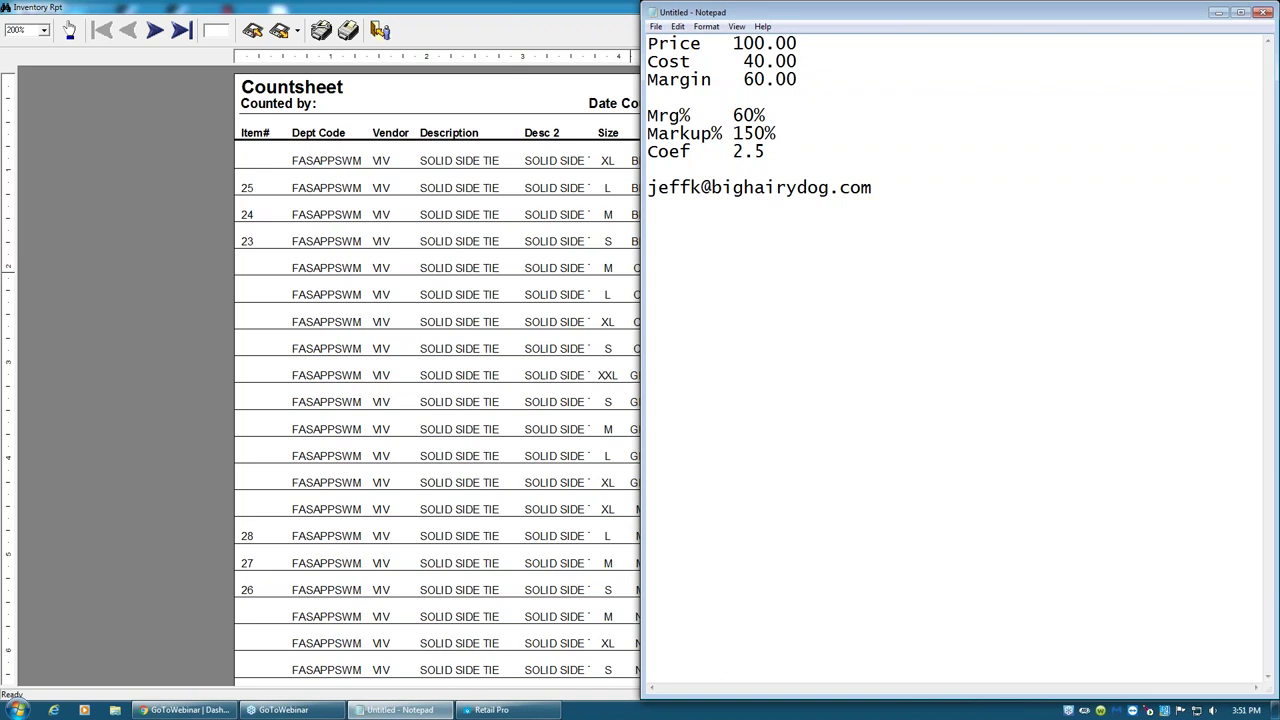
- Type the contact's e-mail address below the Coef line in Notepad, then minimize Notepad
left_click(1215, 12)
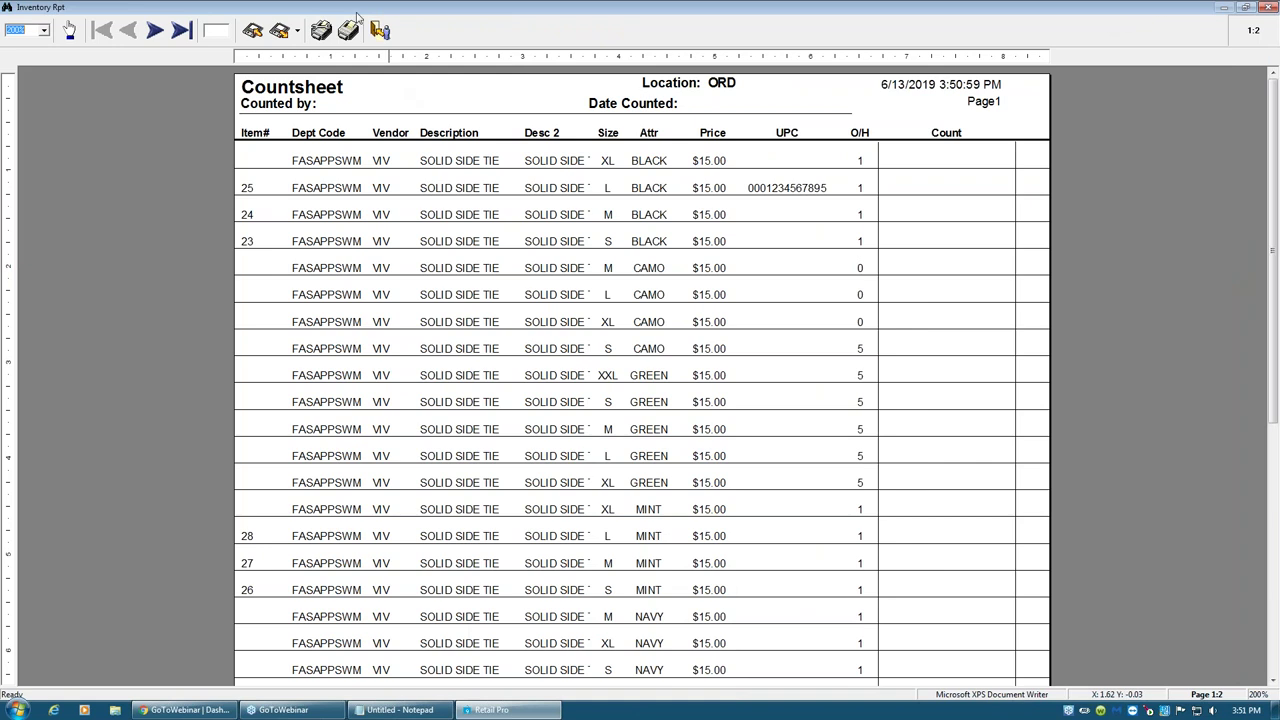
- Close the Countsheet preview unsaved and preview a Pre-count Sheet V9 of all listed records
left_click(380, 30)
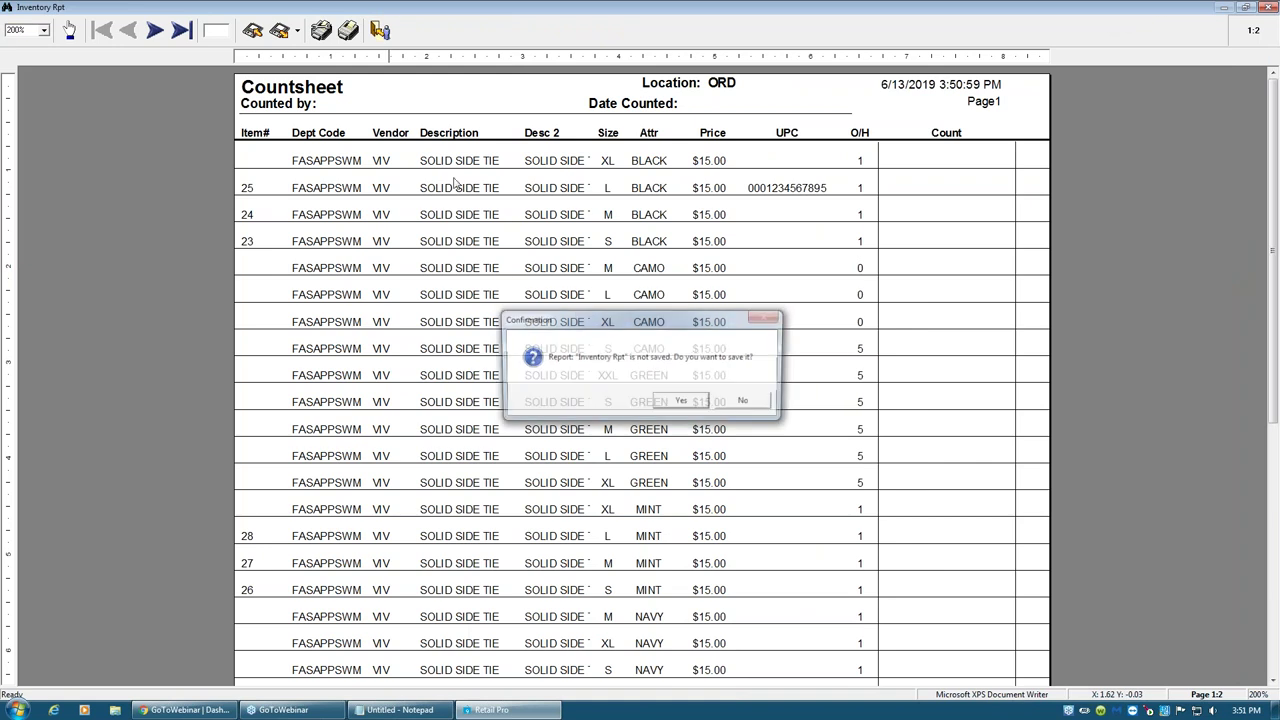
left_click(744, 403)
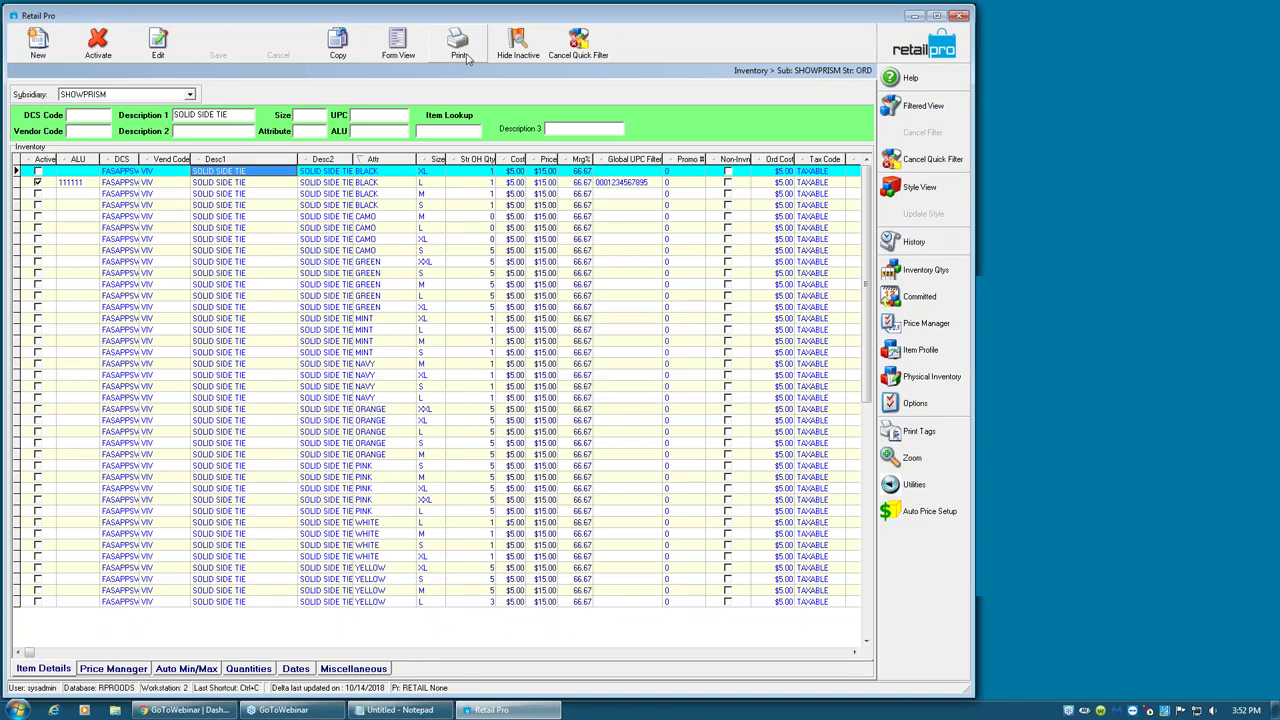
left_click(460, 45)
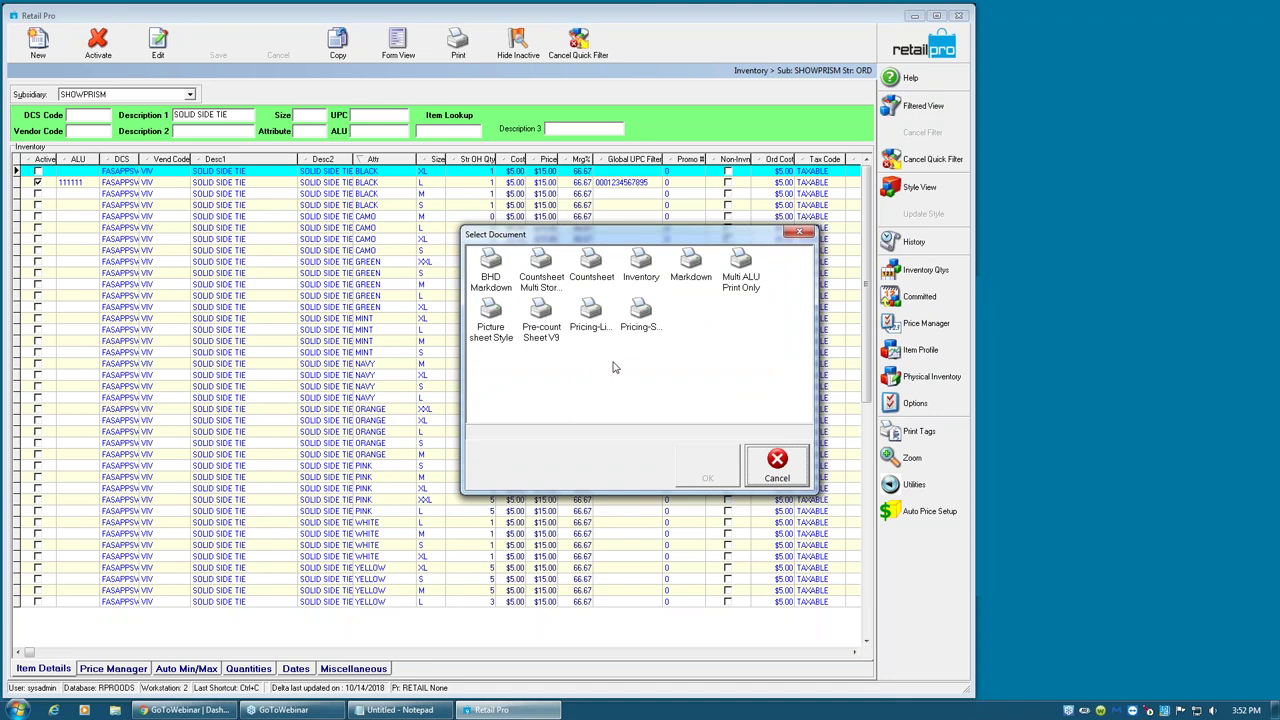
left_click(542, 336)
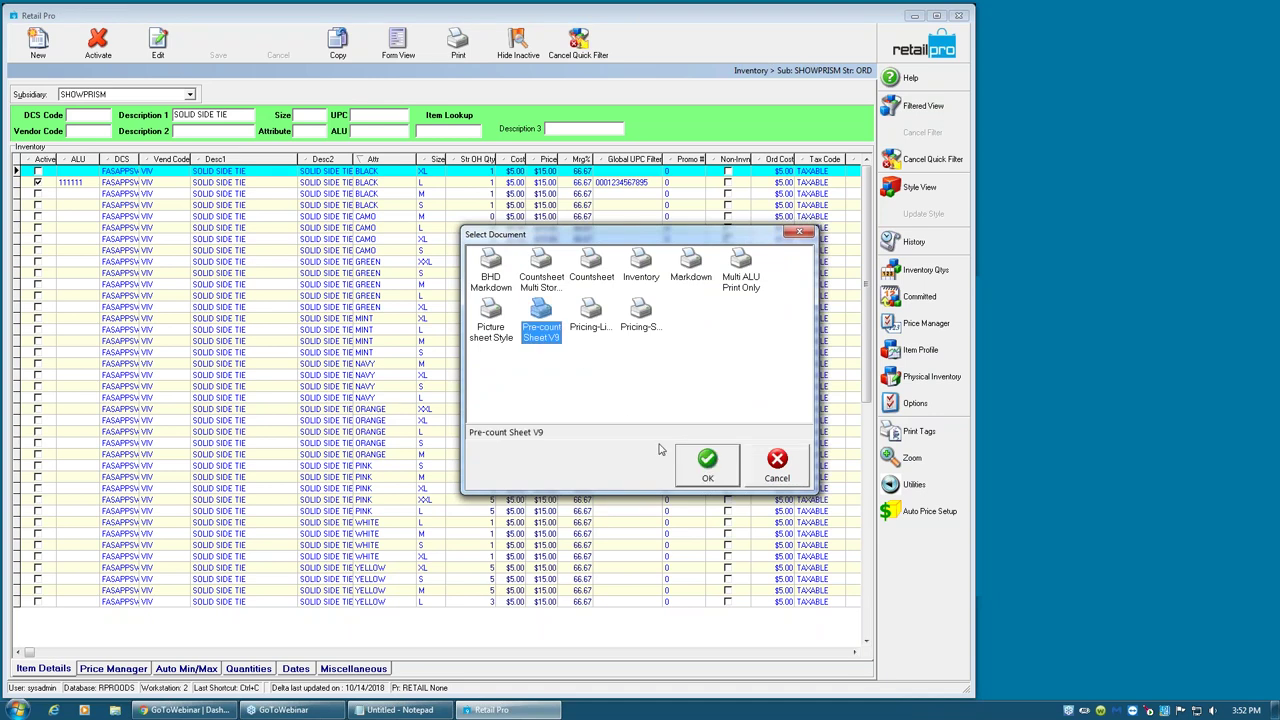
left_click(692, 474)
left_click(513, 437)
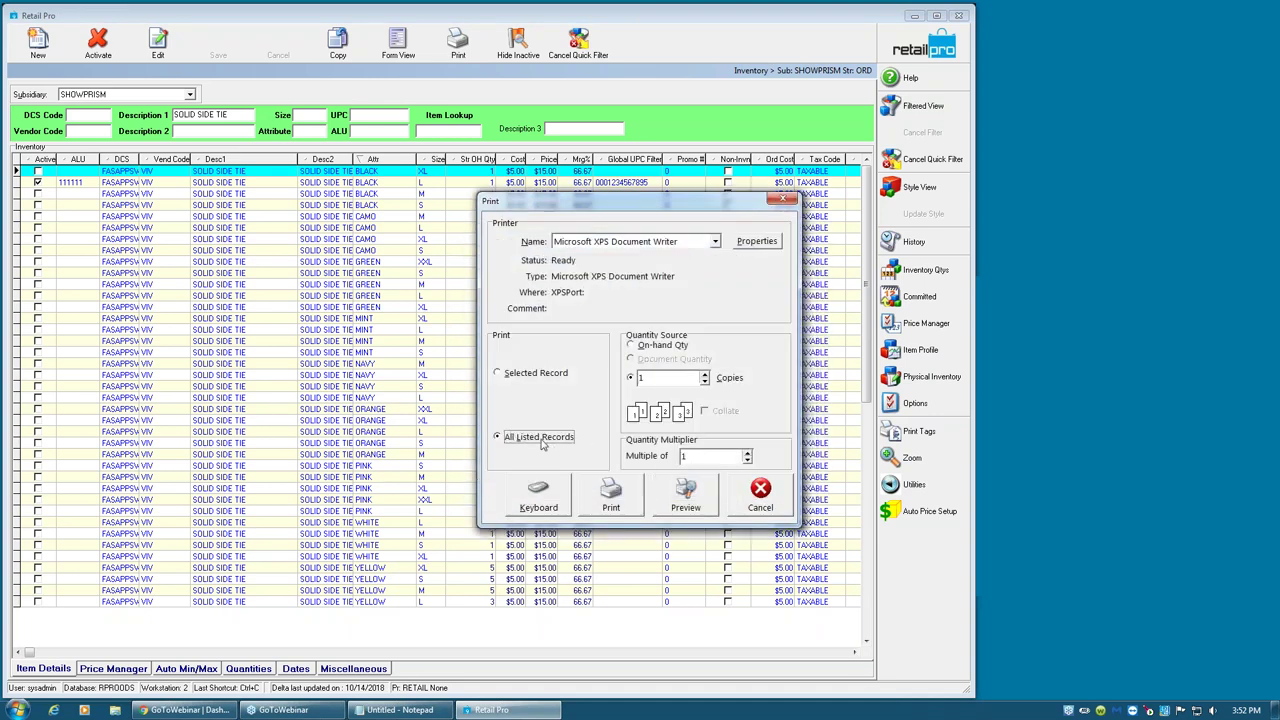
left_click(691, 497)
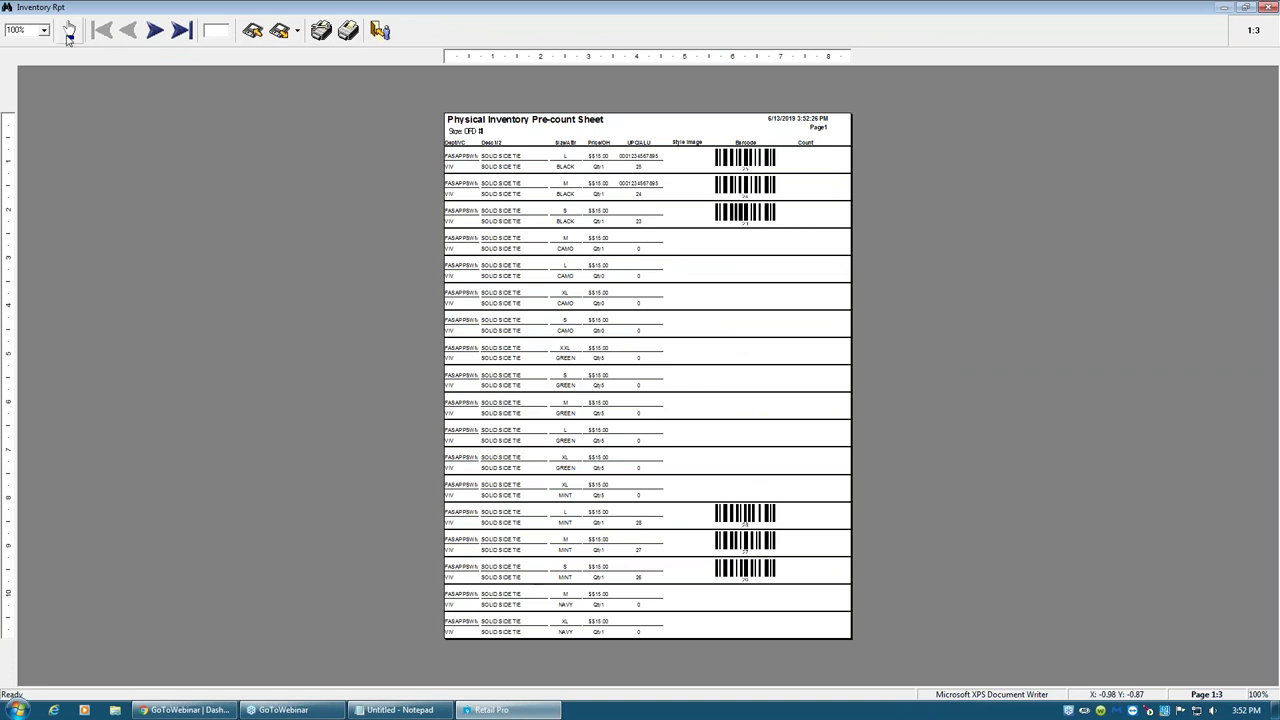
- Zoom the Pre-count Sheet preview to 200%, review it, then close the preview
left_click(44, 31)
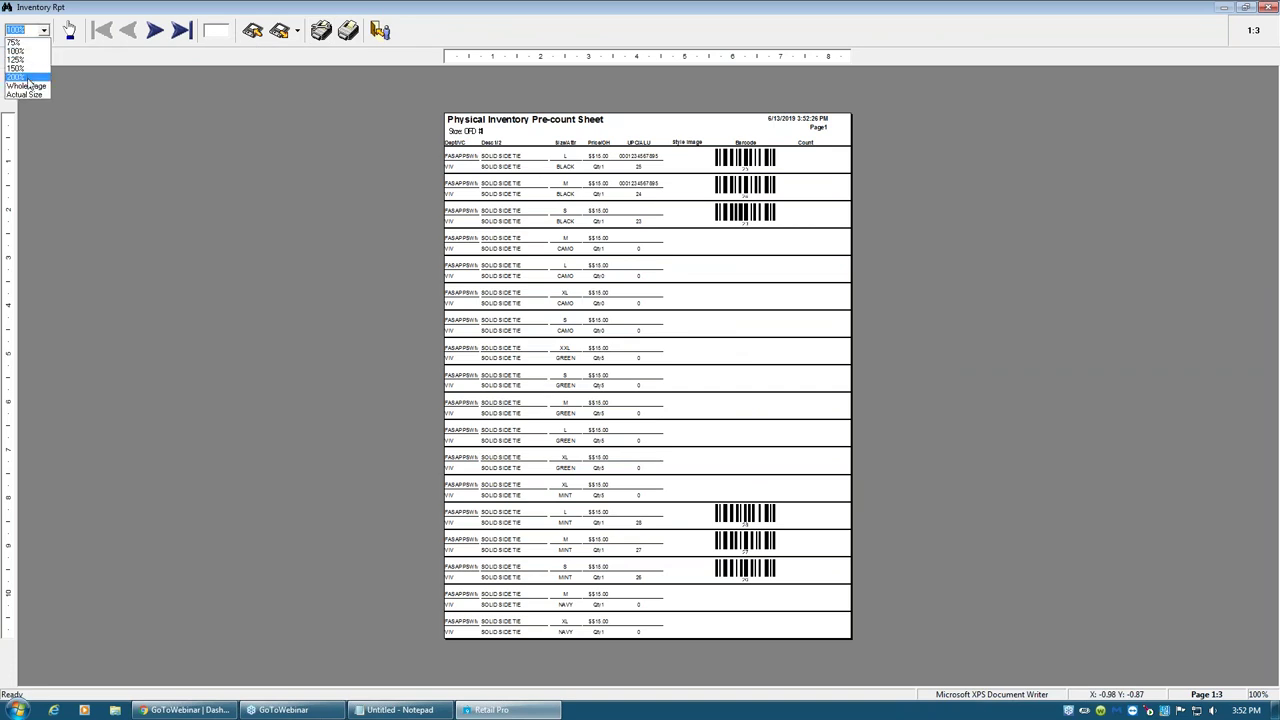
left_click(28, 78)
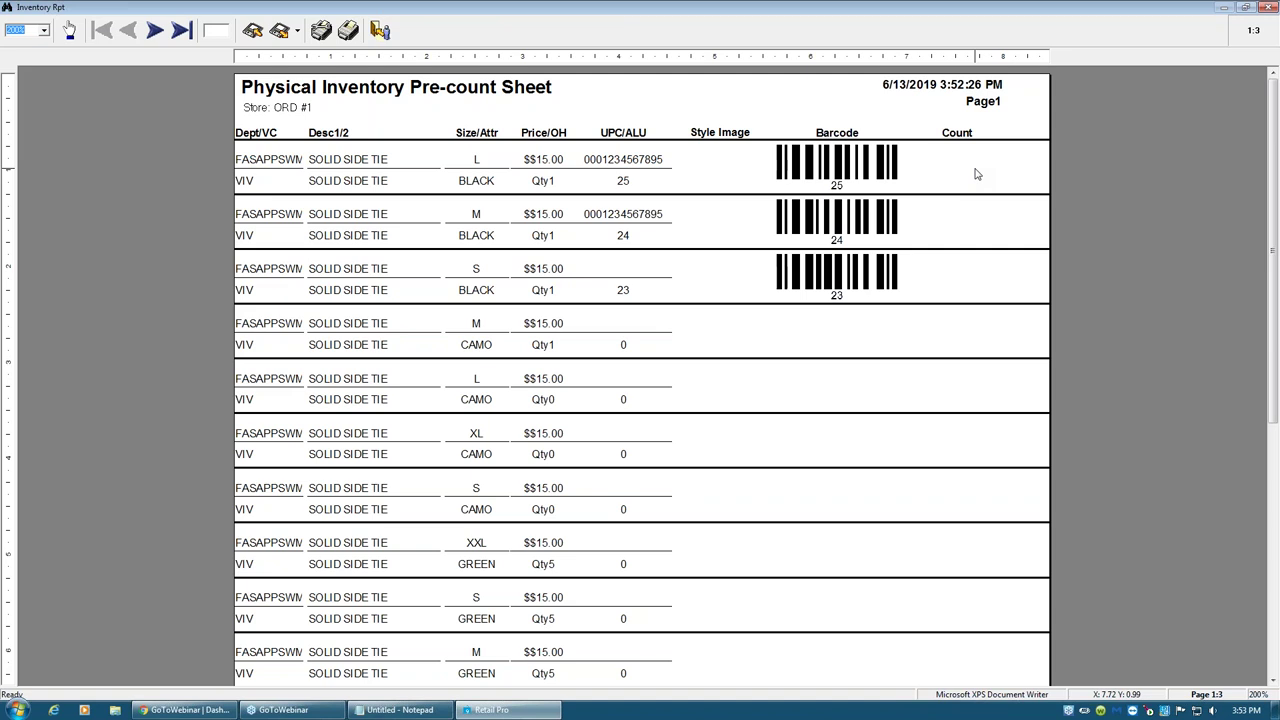
key("Escape")
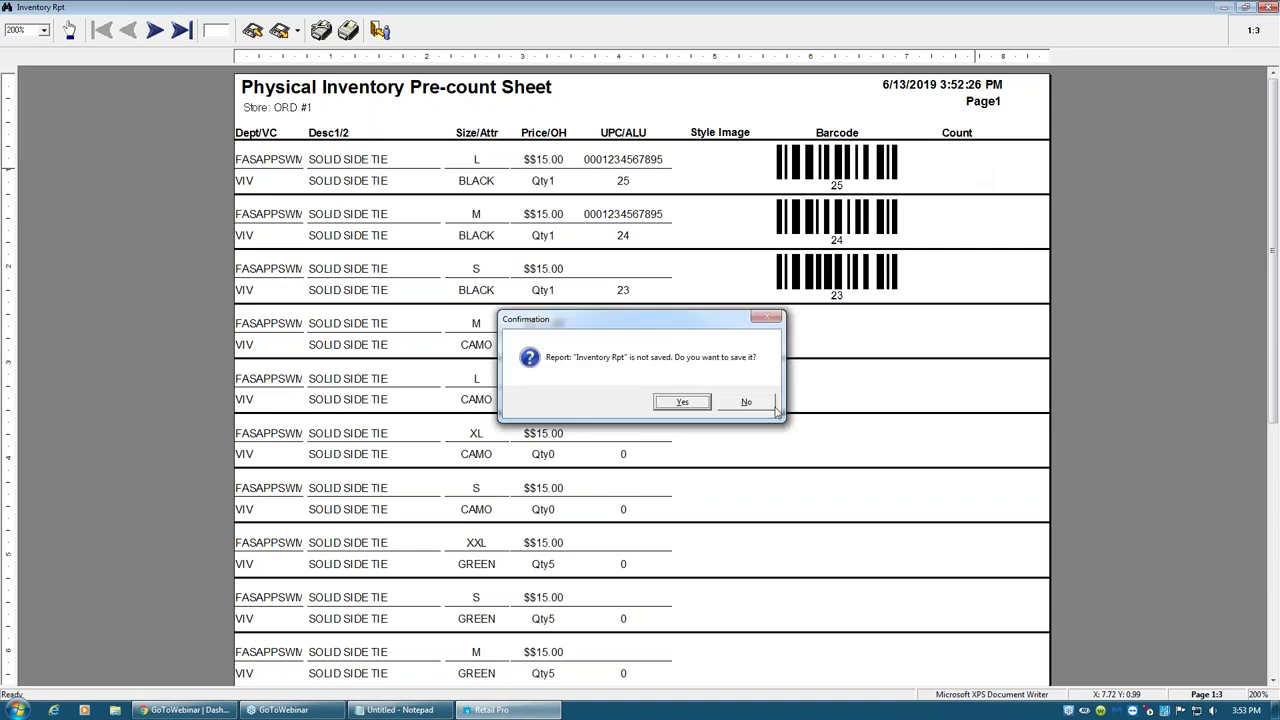
left_click(757, 404)
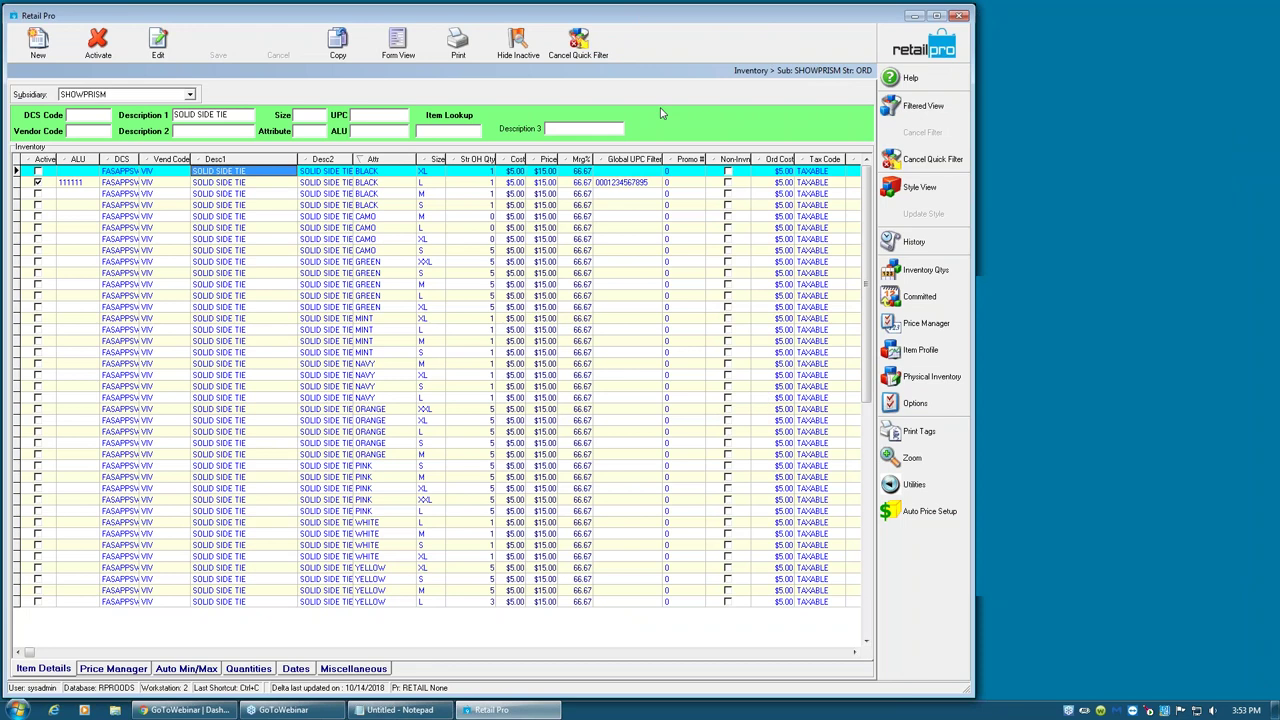
left_click(457, 45)
left_click(500, 288)
left_click(545, 286)
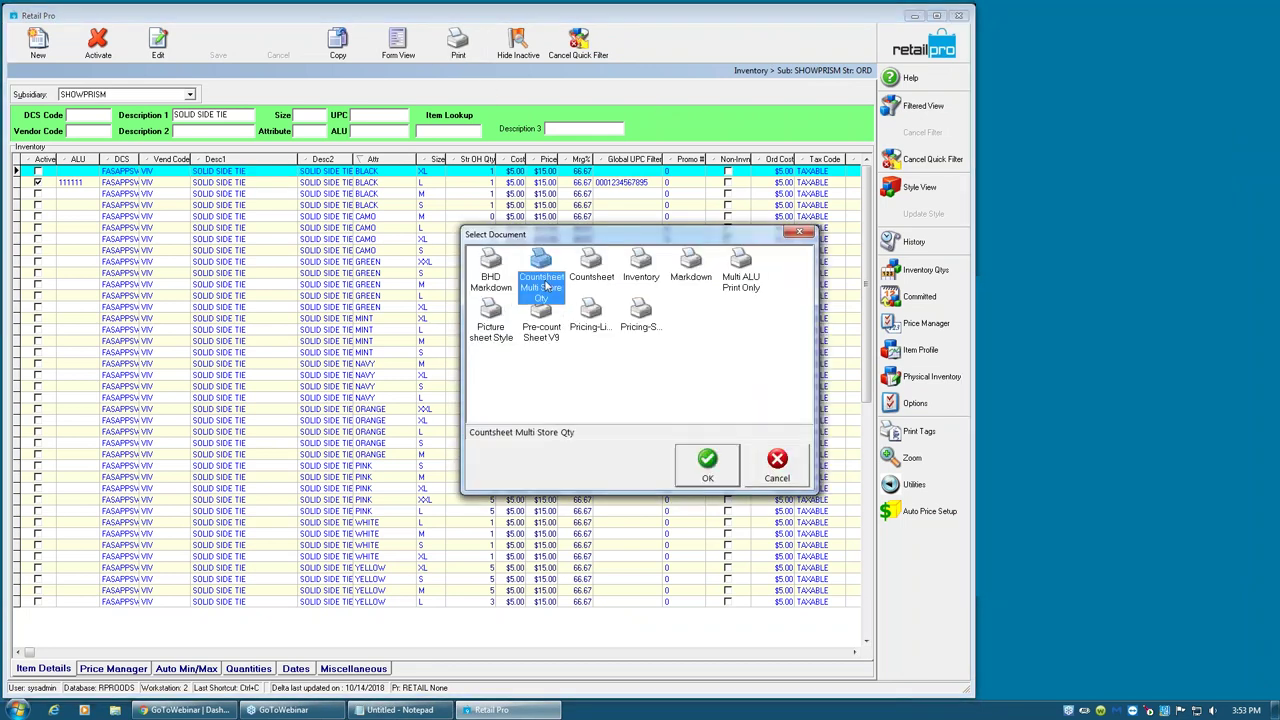
left_click(703, 474)
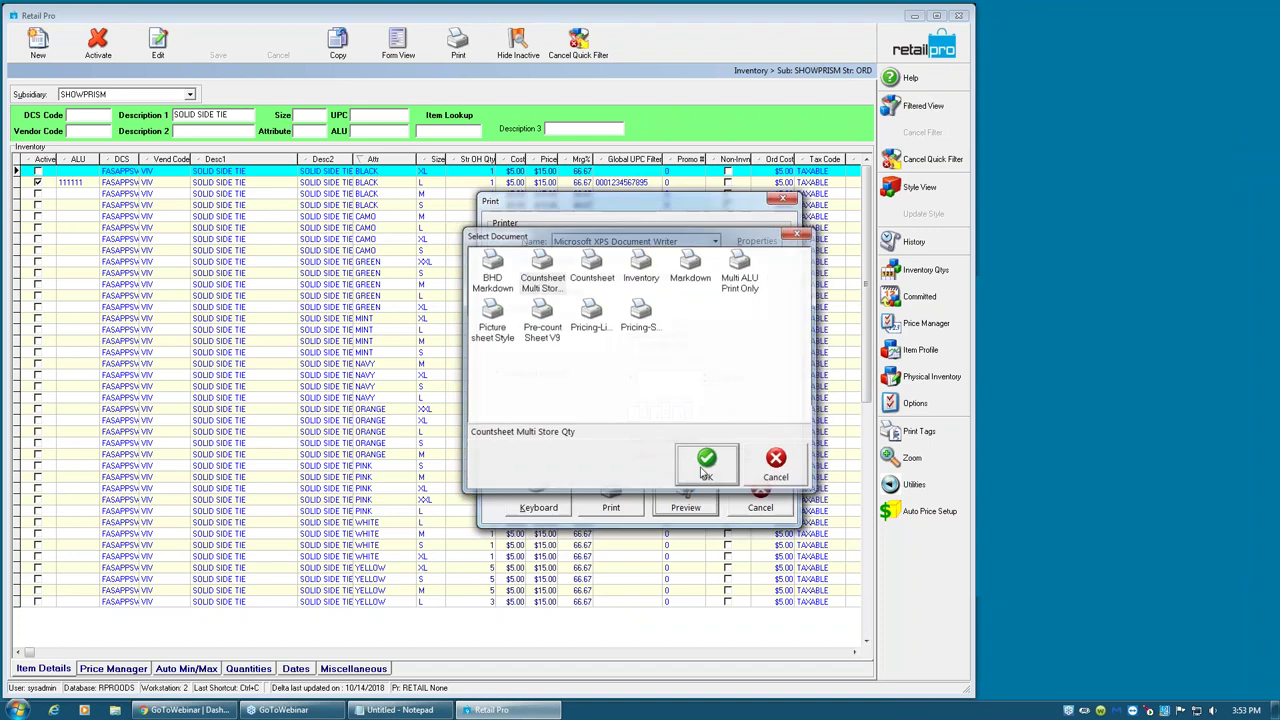
left_click(537, 444)
left_click(690, 490)
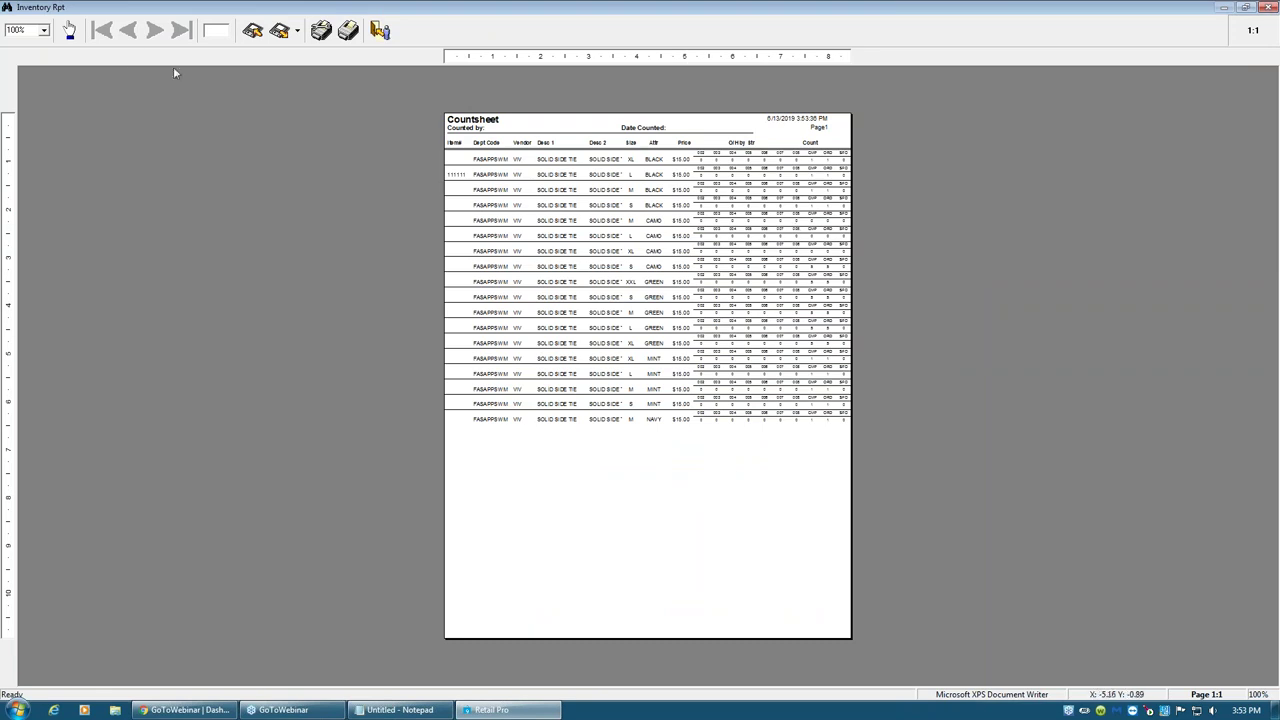
left_click(45, 30)
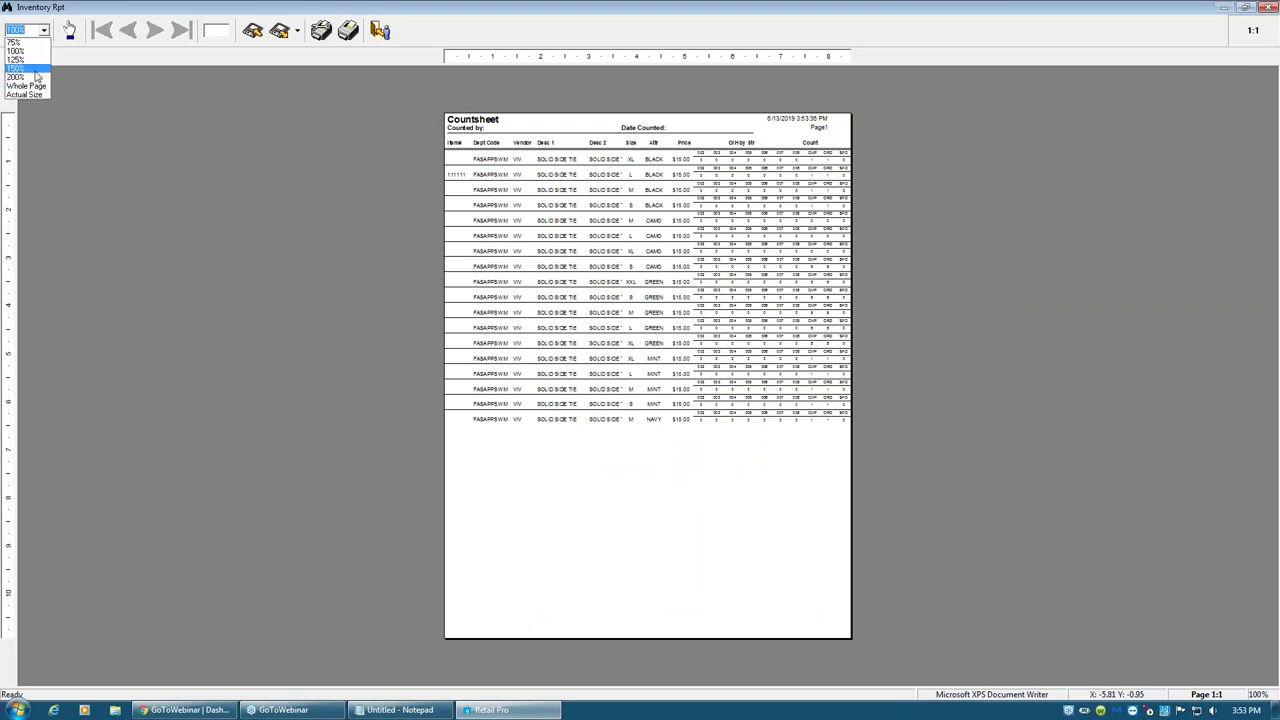
left_click(24, 83)
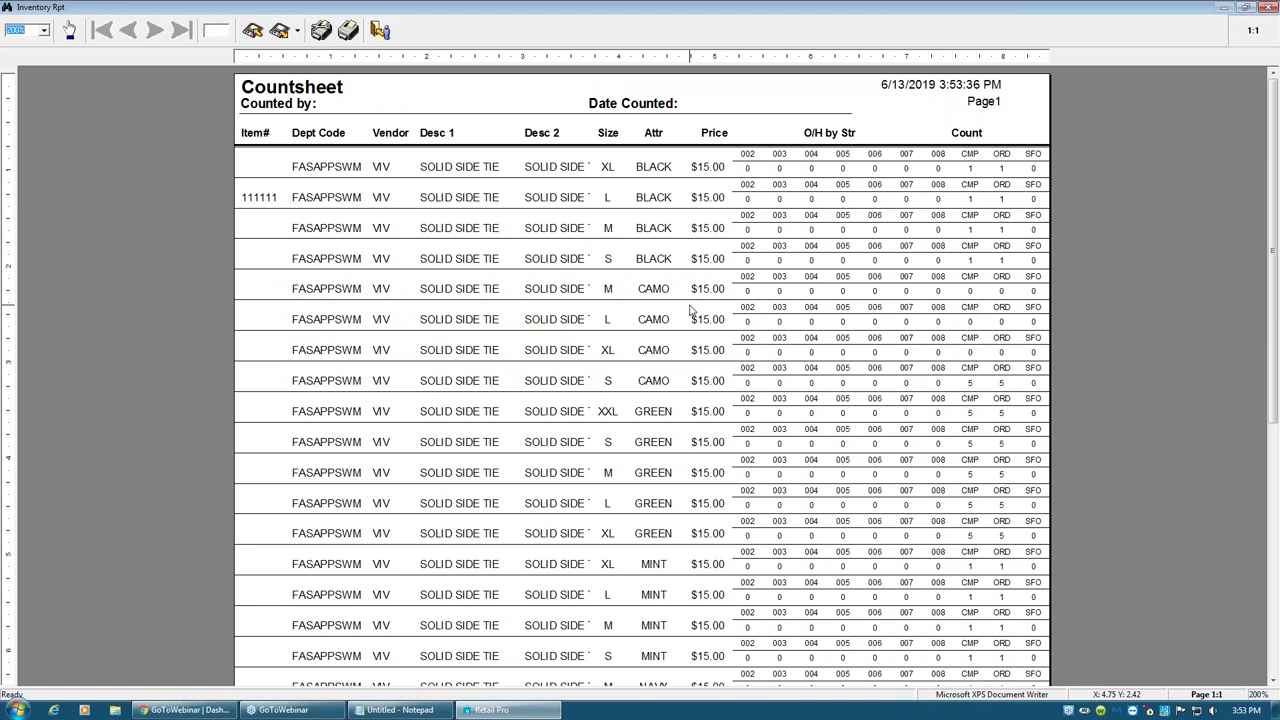
left_click(380, 30)
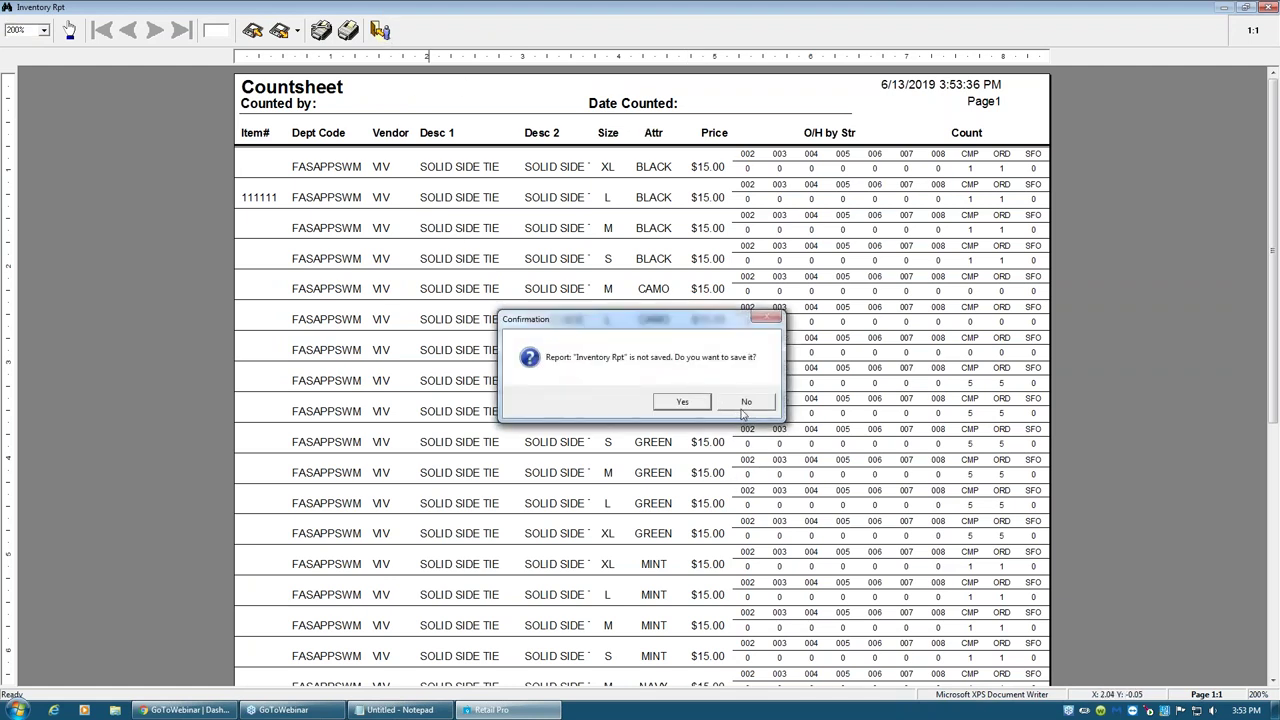
left_click(745, 403)
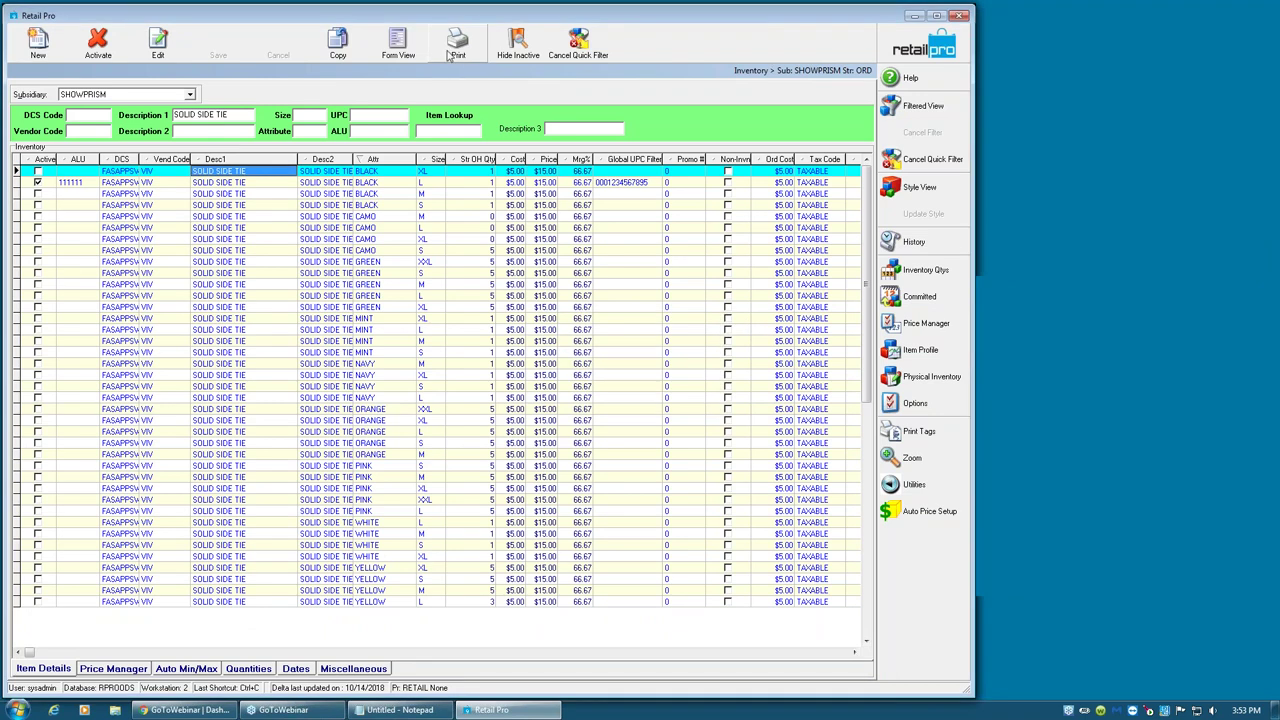
left_click(457, 44)
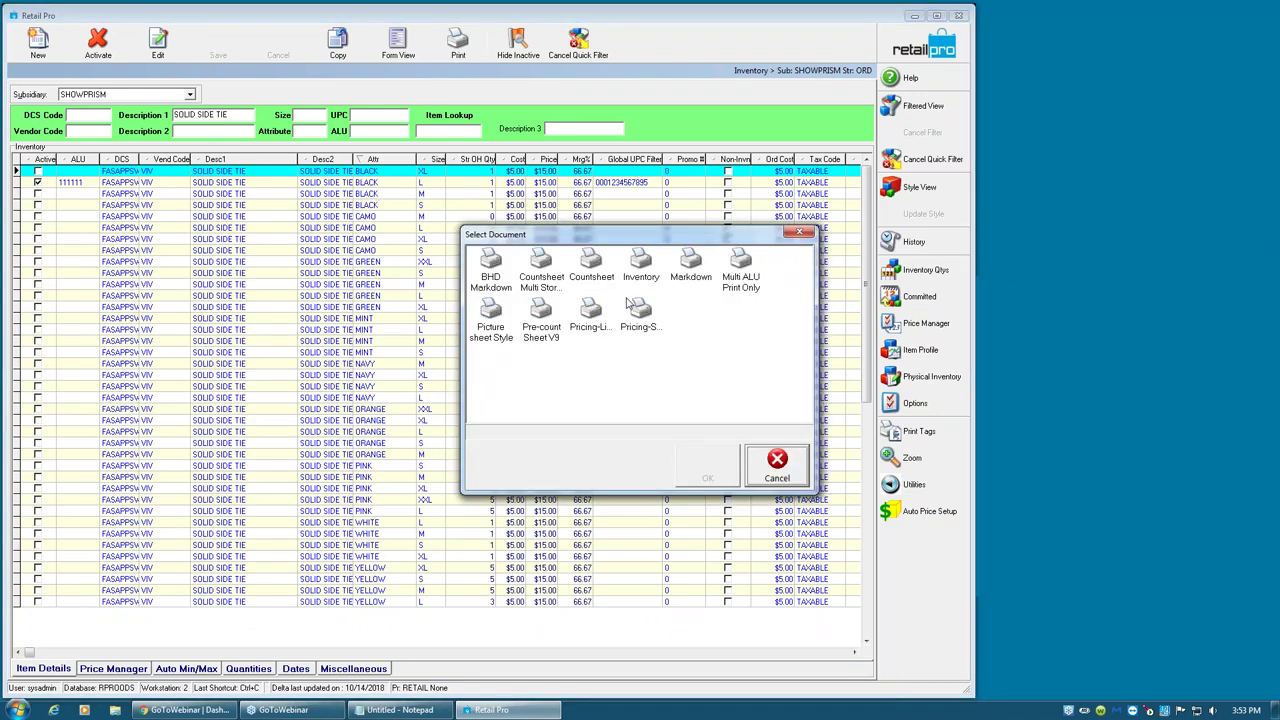
left_click(738, 287)
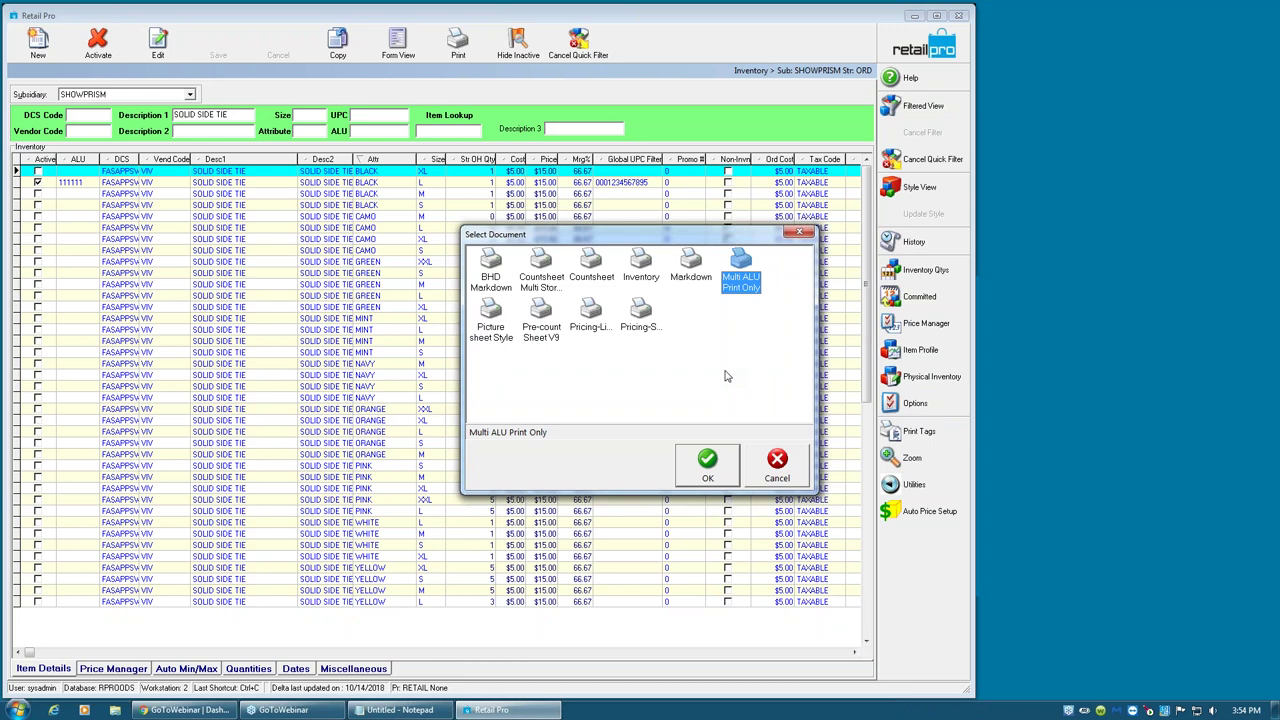
left_click(495, 340)
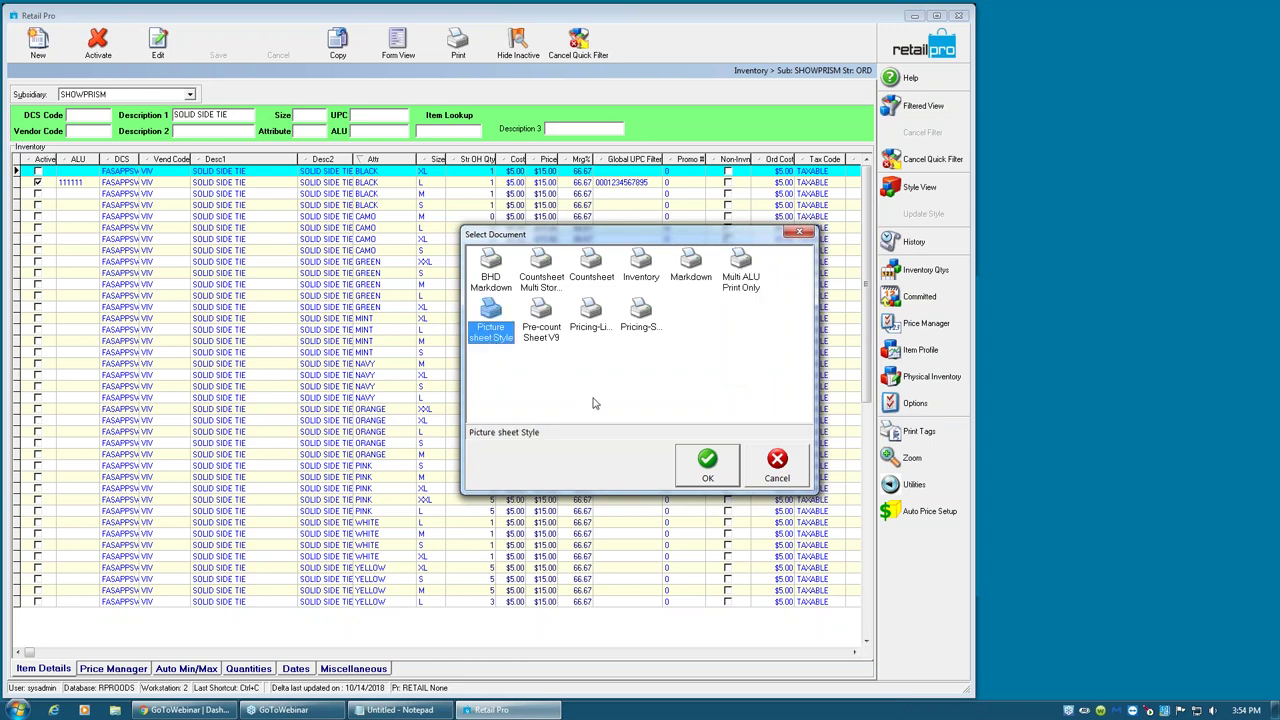
left_click(712, 474)
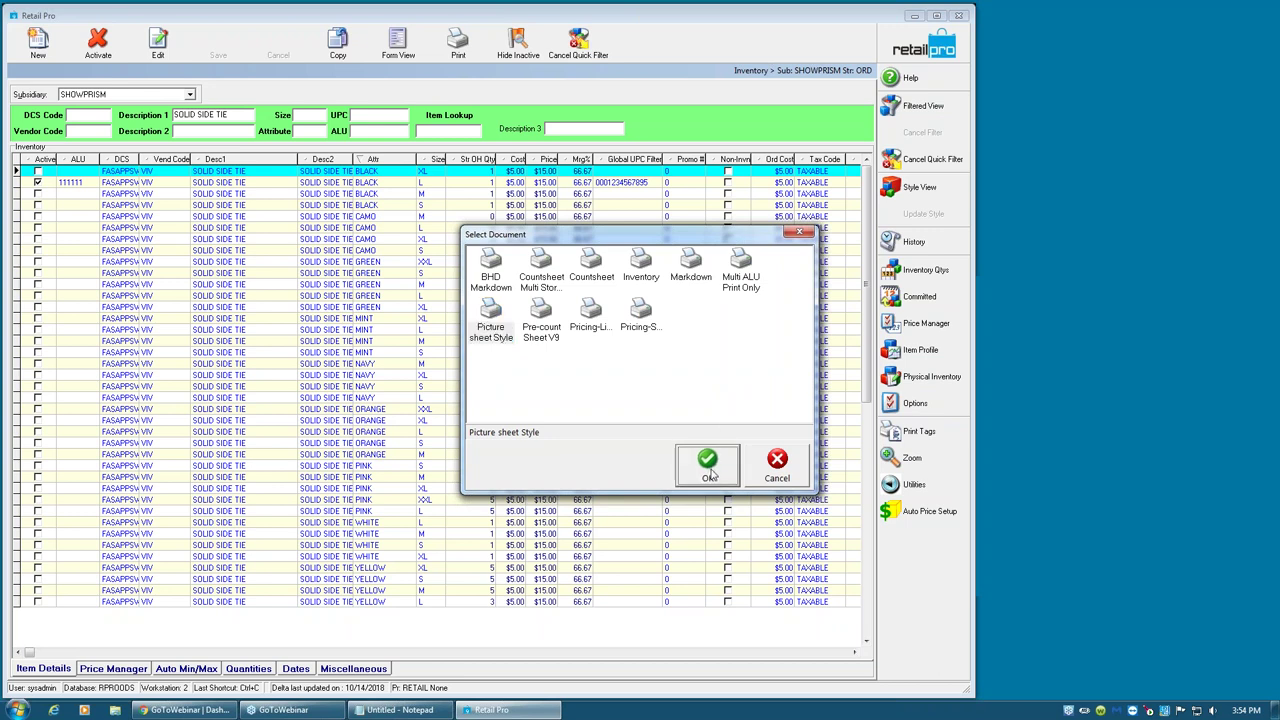
left_click(516, 440)
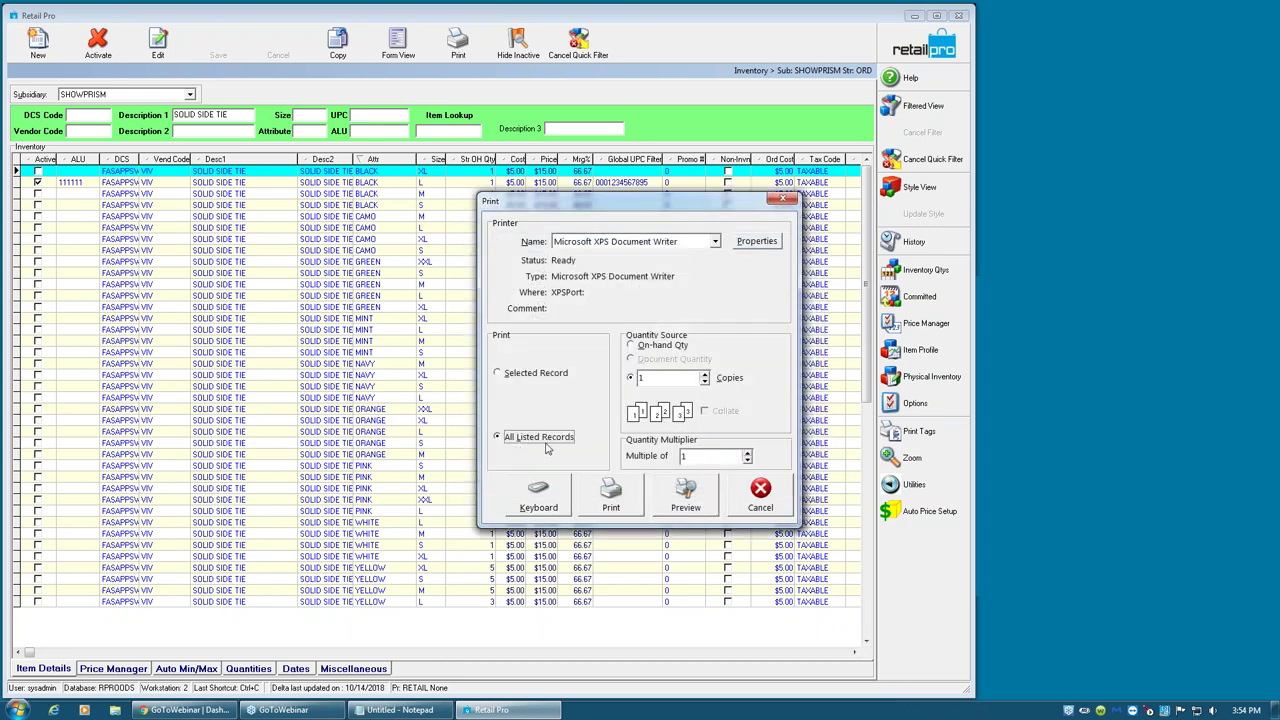
left_click(686, 493)
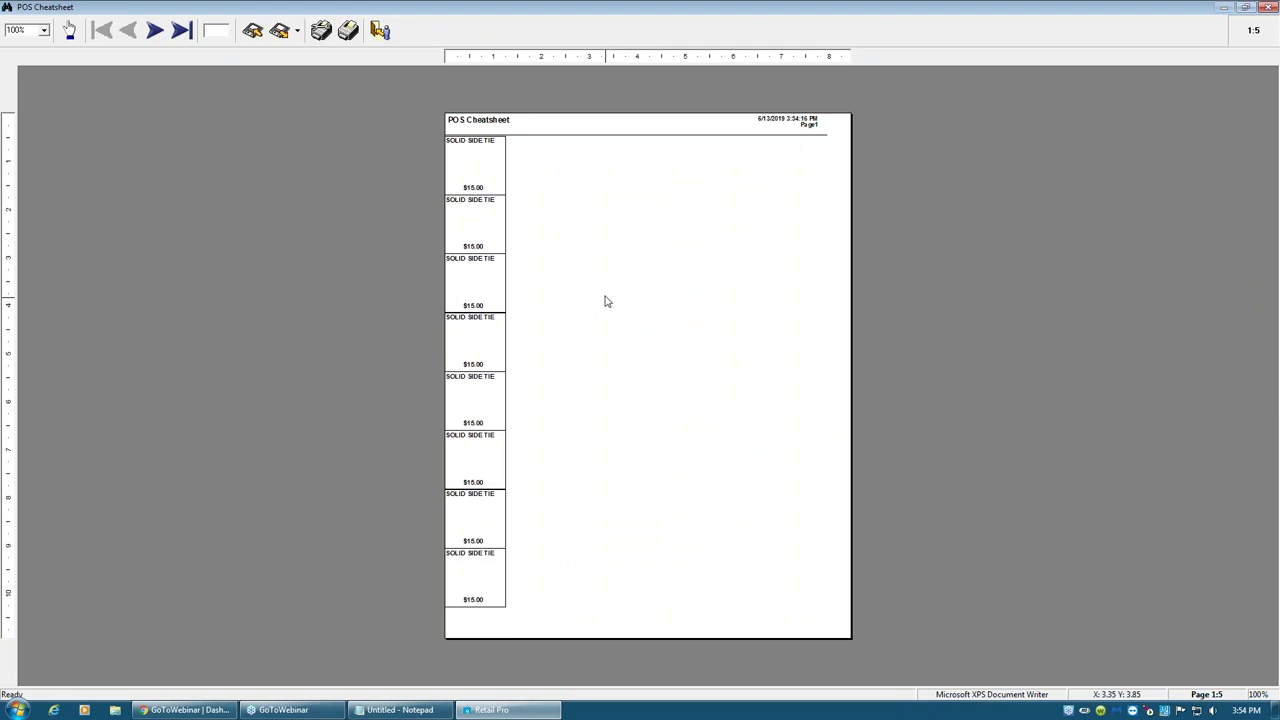
key("Escape")
left_click(735, 402)
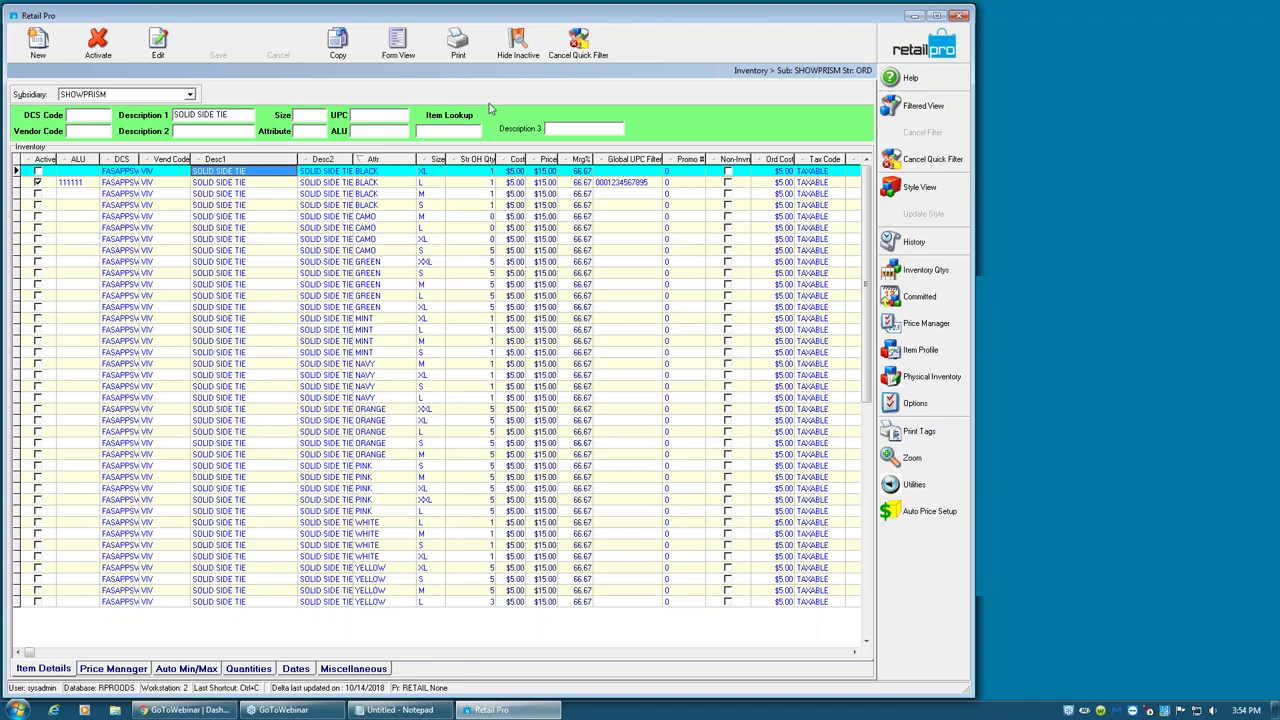
left_click(458, 42)
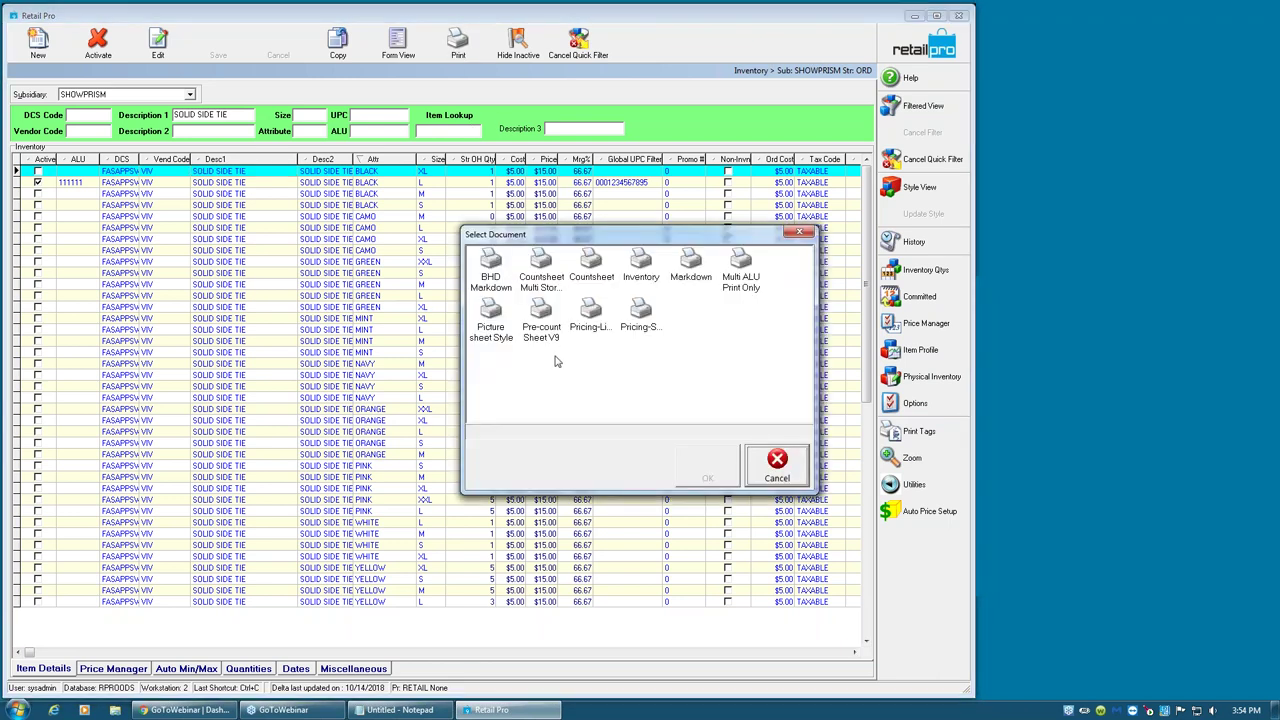
left_click(591, 326)
left_click(650, 330)
left_click(589, 330)
left_click(629, 330)
left_click(592, 335)
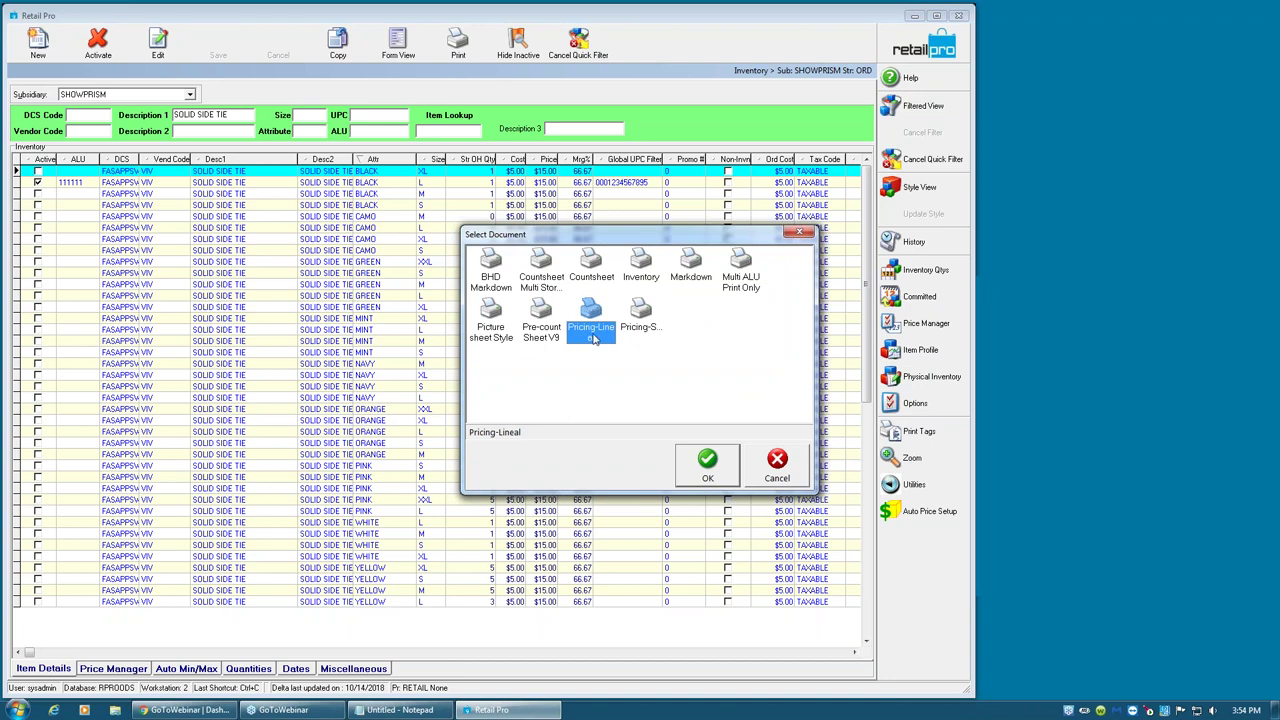
left_click(645, 334)
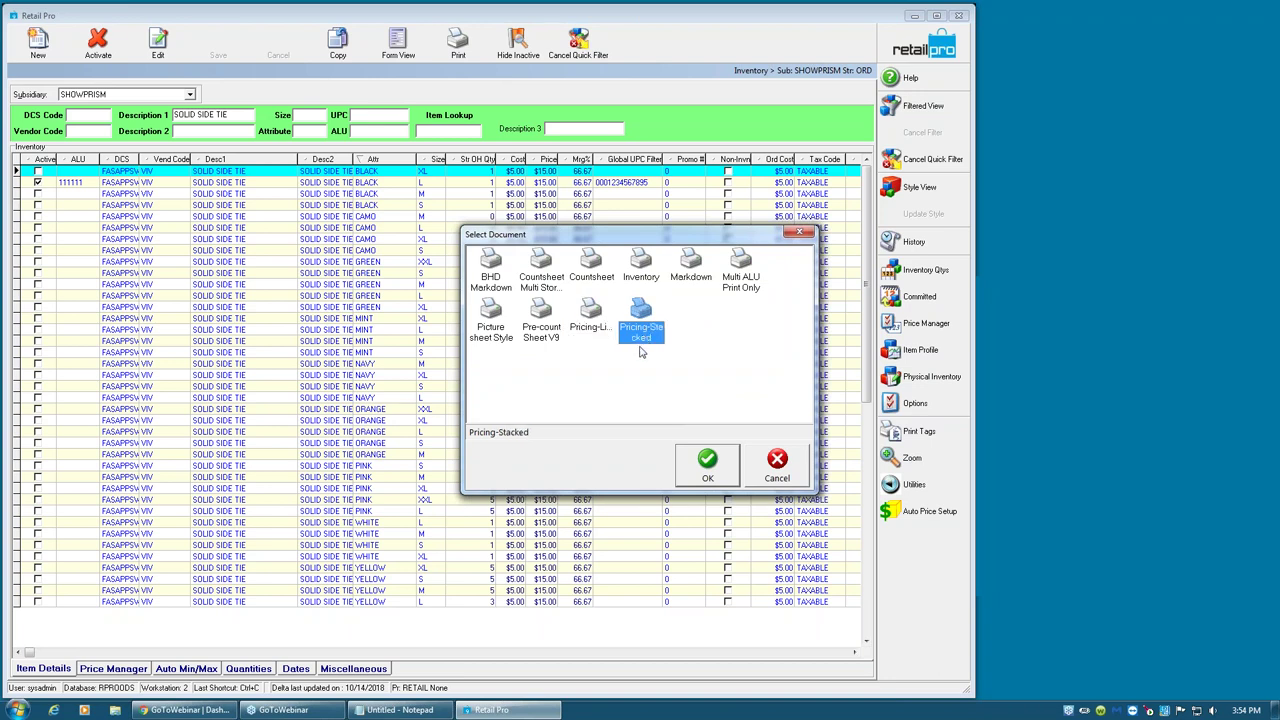
left_click(598, 330)
left_click(699, 464)
left_click(552, 438)
left_click(684, 495)
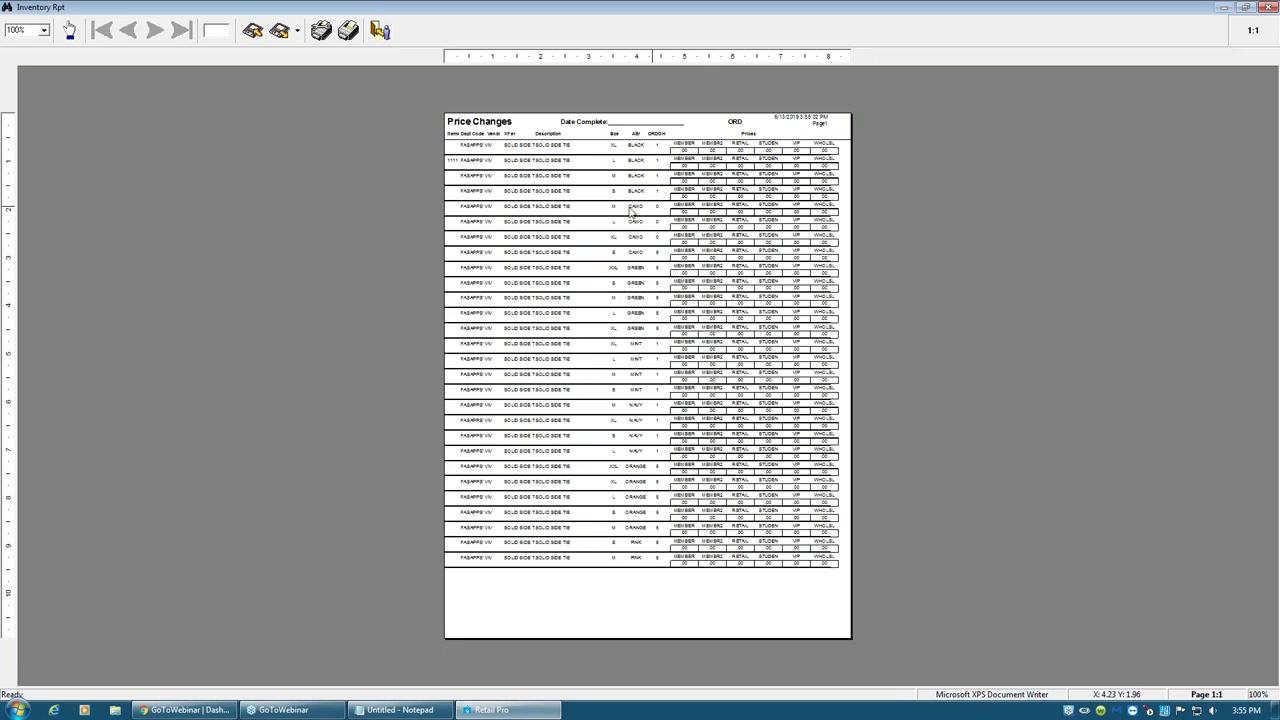
left_click(380, 30)
left_click(746, 401)
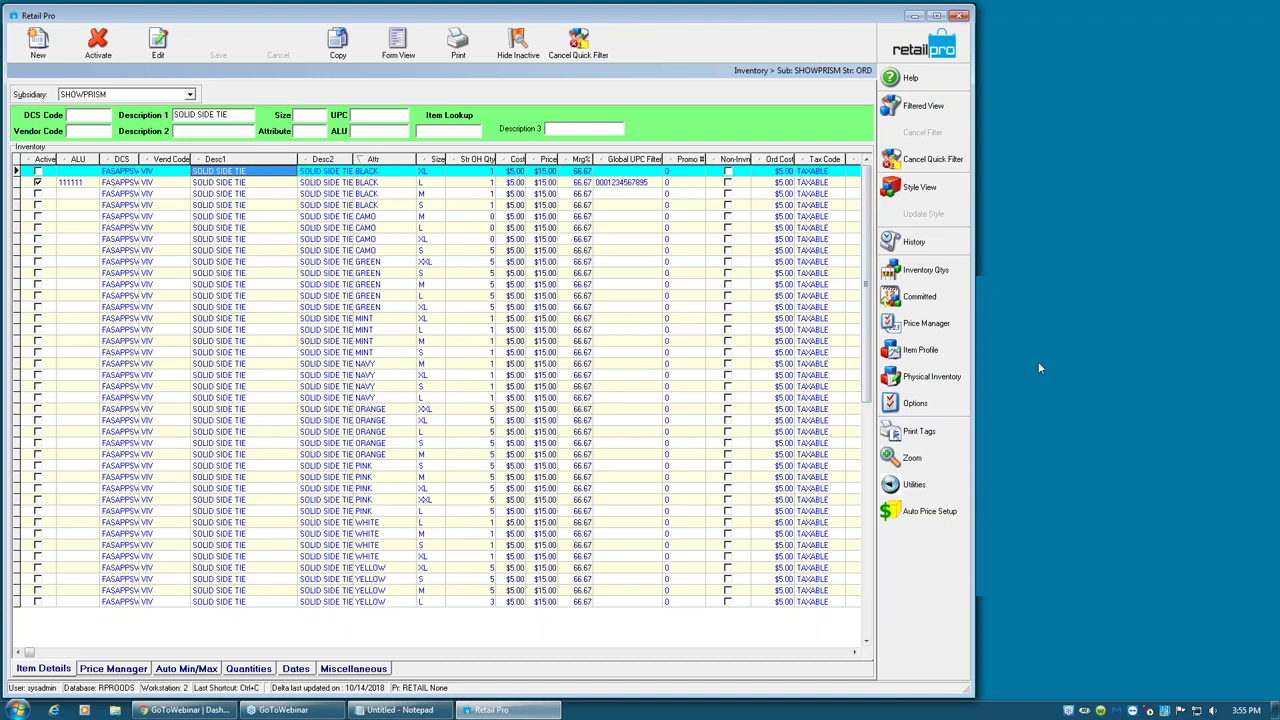
- Close the Inventory list, open System Preferences and expand the local preference categories
left_click(925, 47)
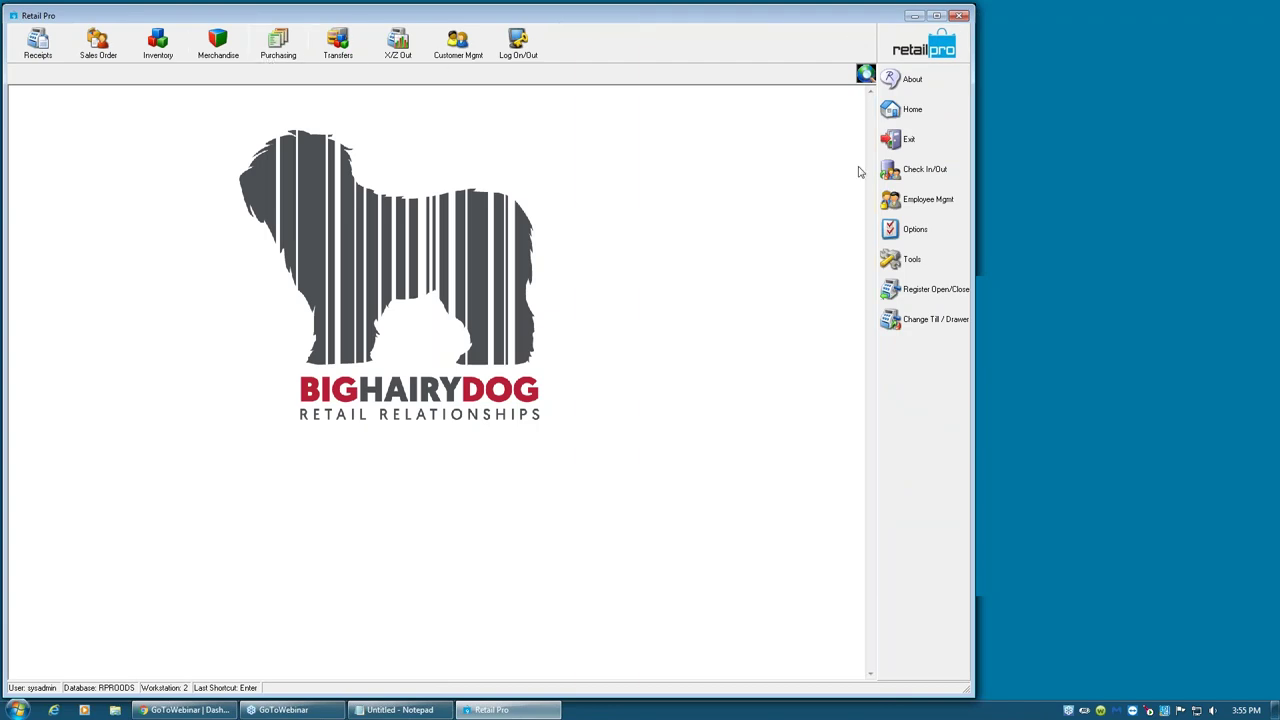
left_click(885, 232)
left_click(842, 260)
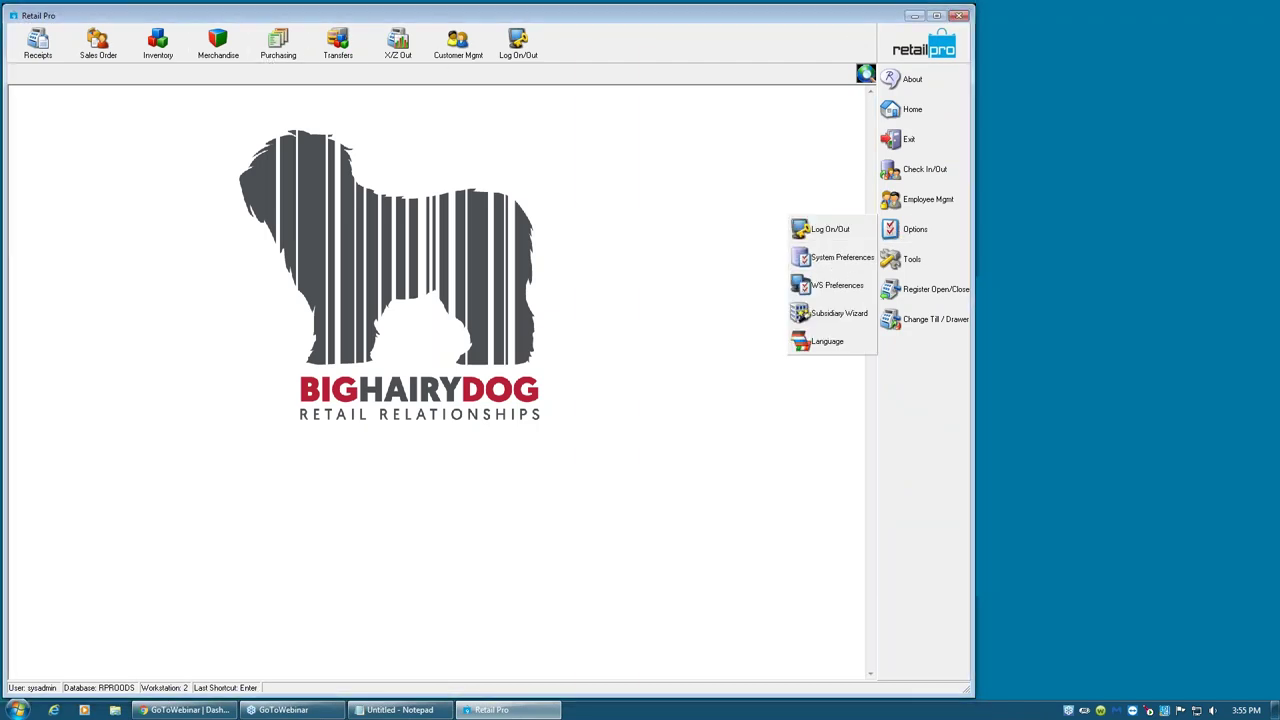
left_click(14, 193)
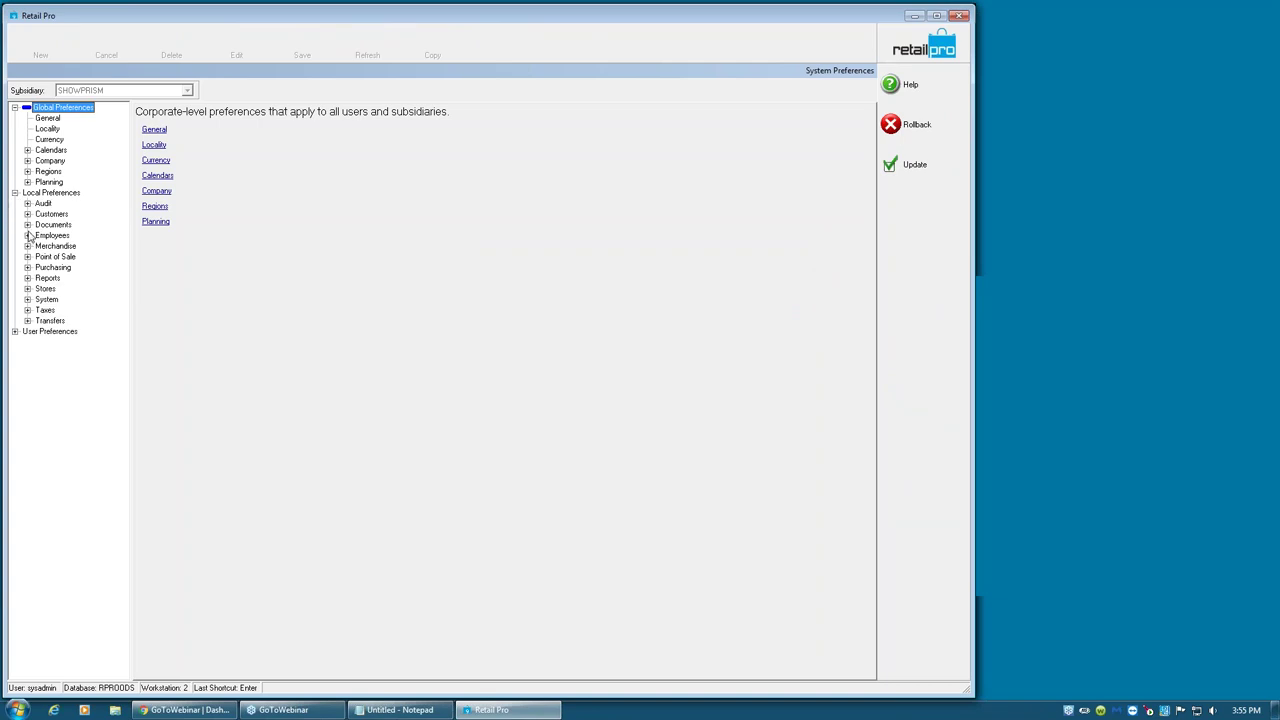
- Enable Auto generate PO number under Local Preferences > Documents > Sequences
left_click(27, 225)
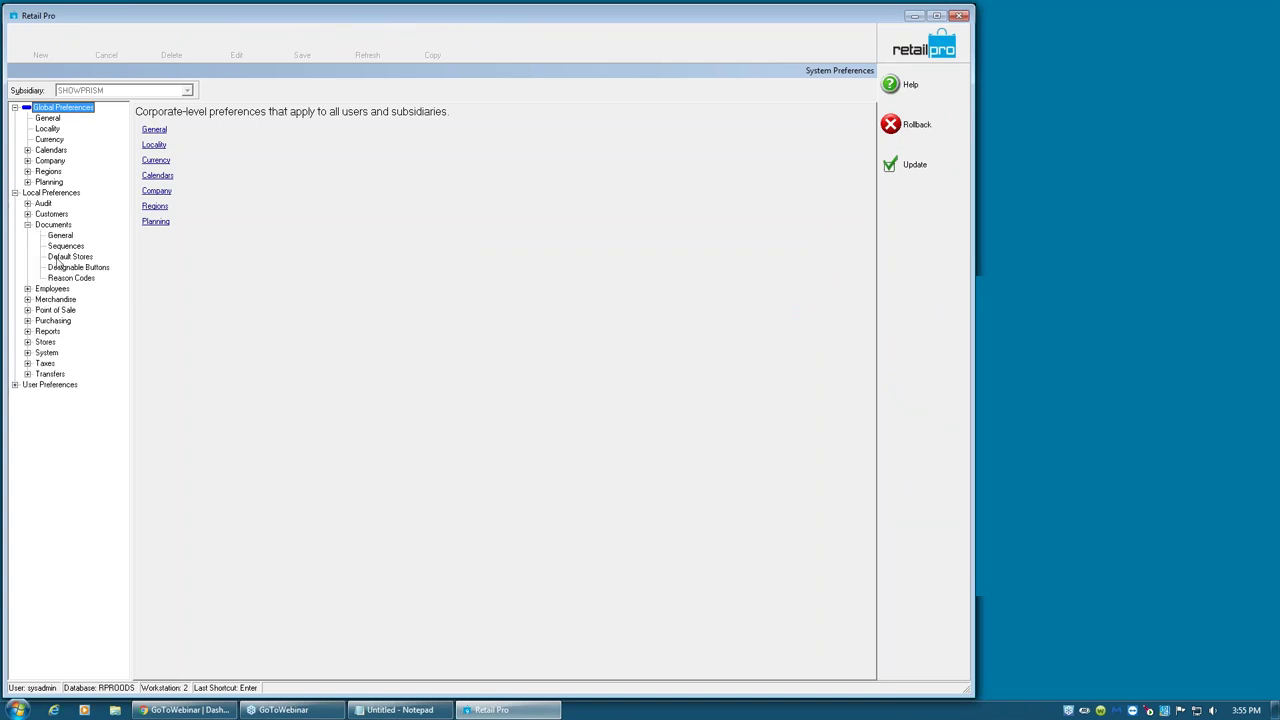
left_click(70, 246)
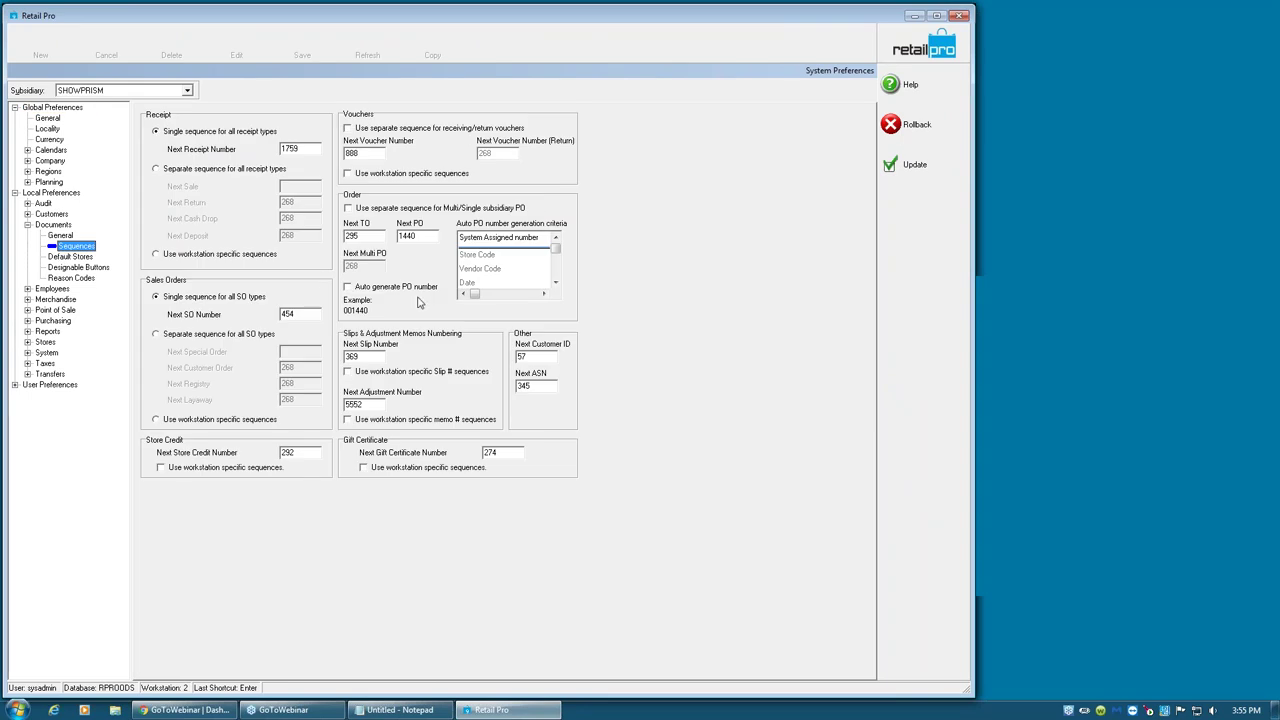
left_click(350, 289)
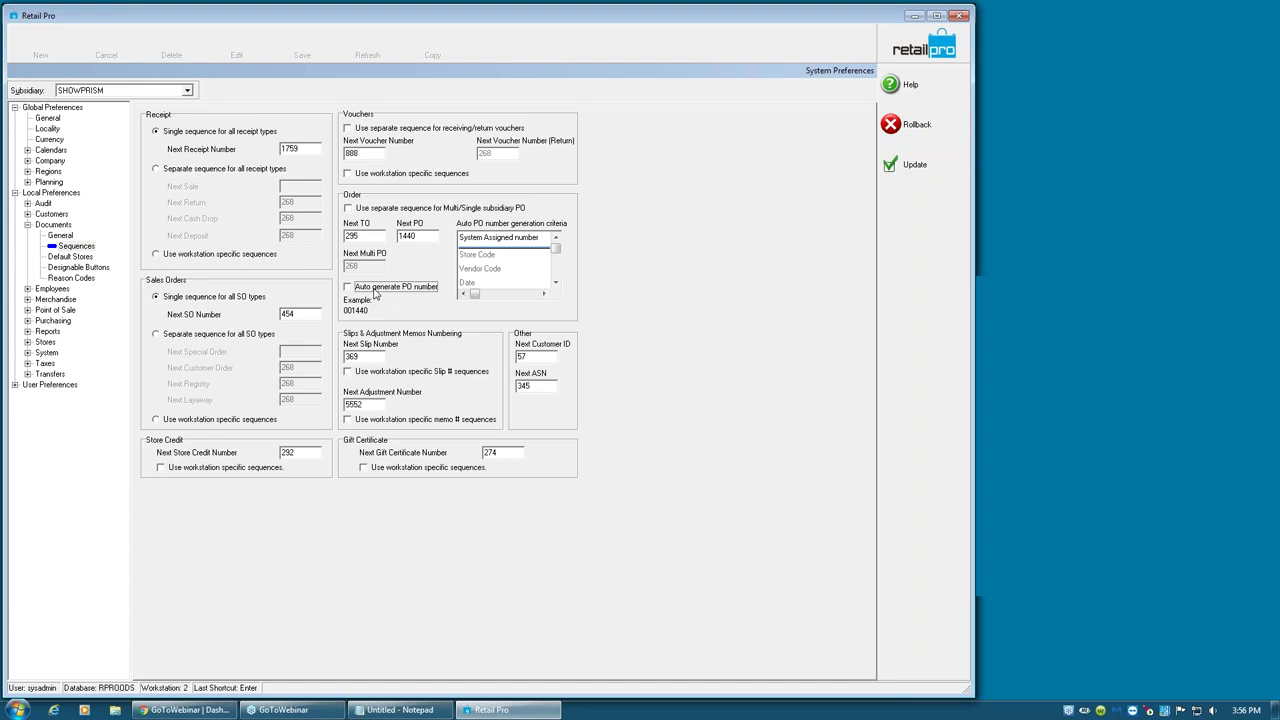
- Add Vendor Code and Date to the PO number criteria, ahead of the system assigned number
left_click(485, 271)
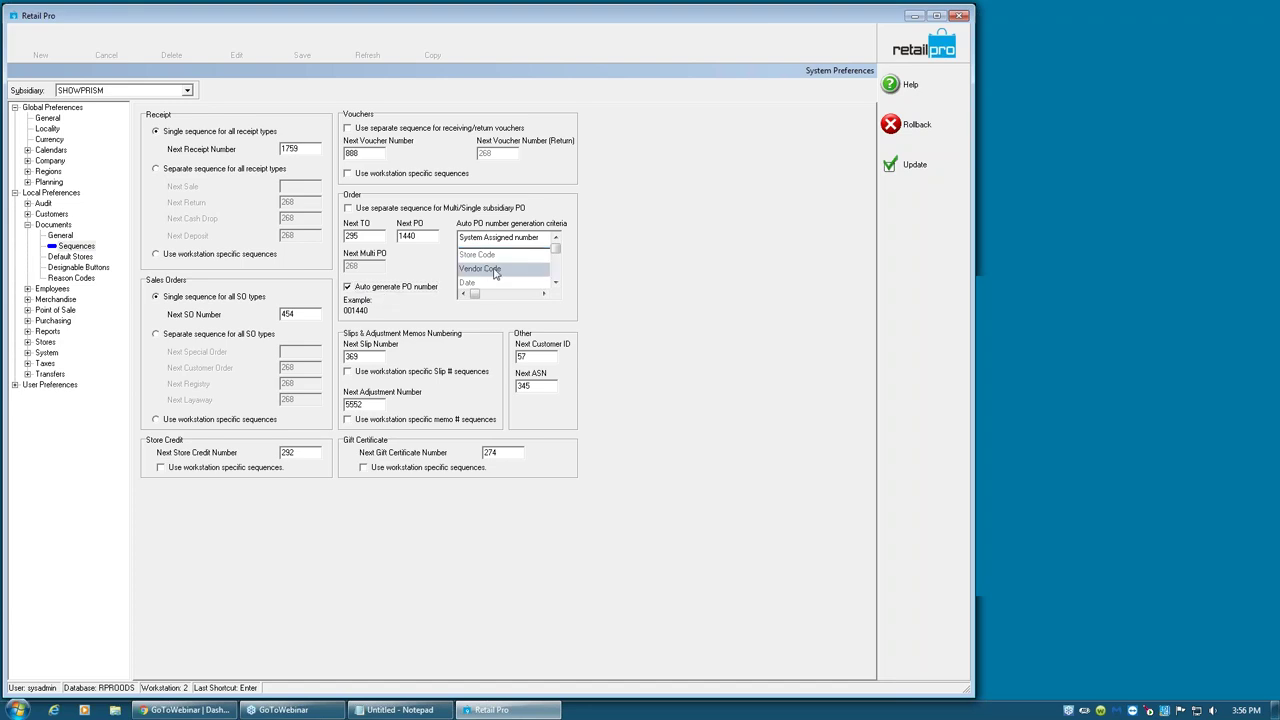
double_click(496, 271)
left_click_drag(490, 256, 490, 238)
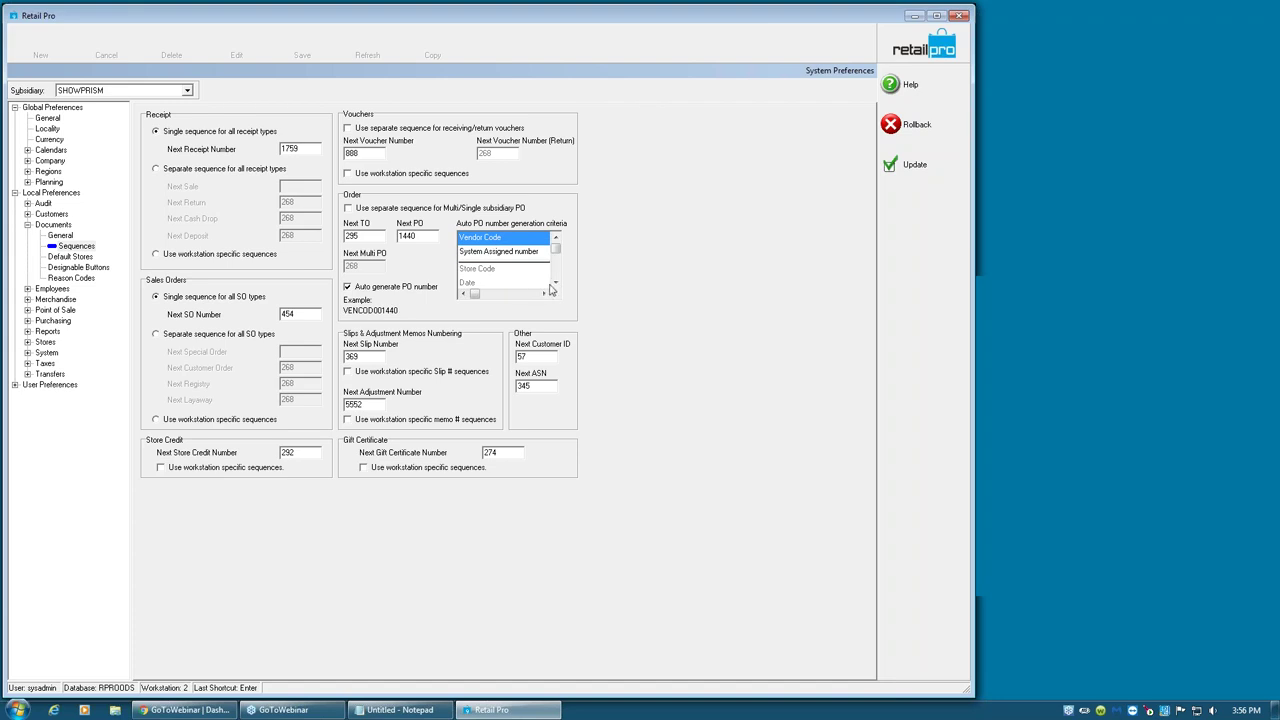
left_click(555, 285)
left_click(475, 271)
left_click_drag(475, 271, 478, 247)
left_click(488, 253)
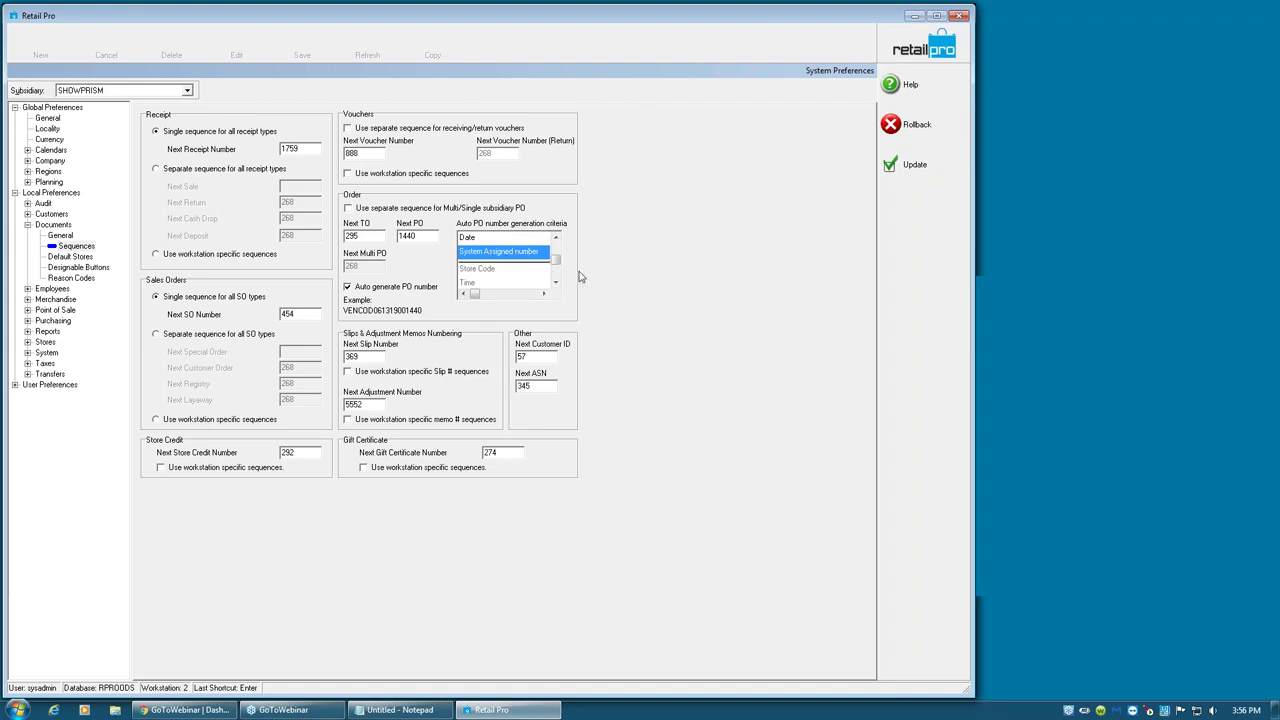
- Save the preference changes and start a new purchase order
left_click(895, 170)
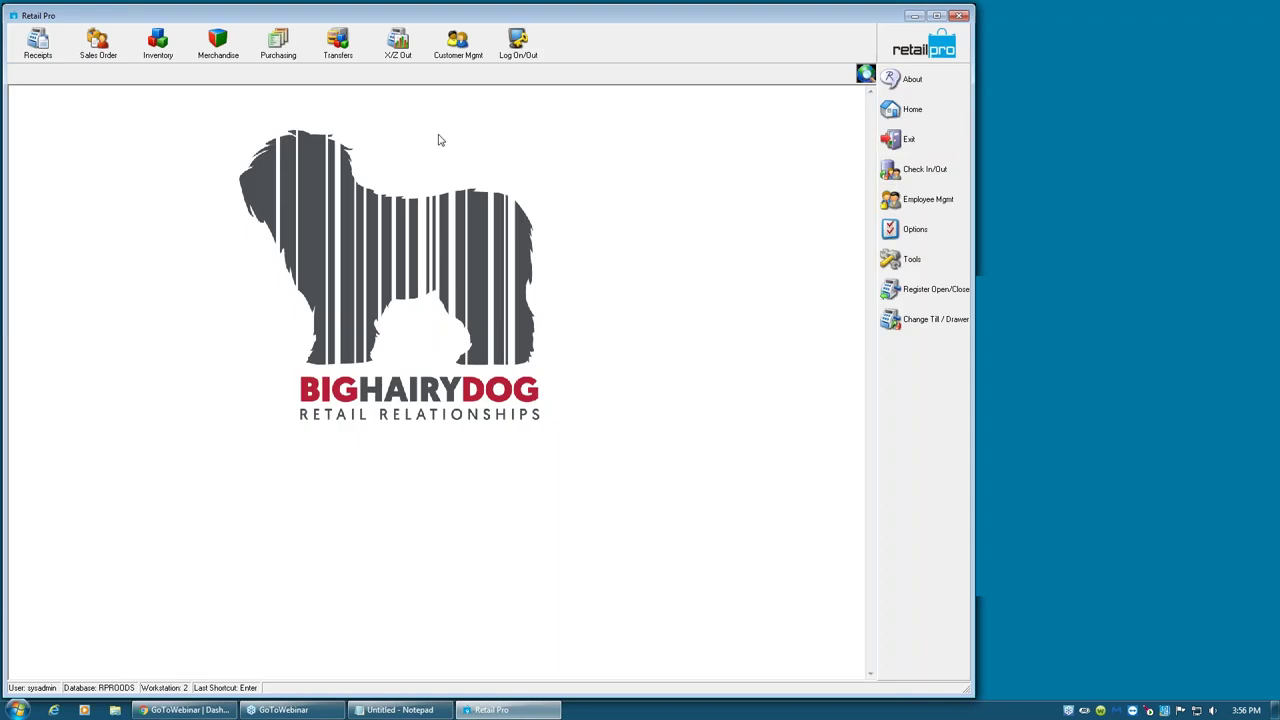
left_click(278, 45)
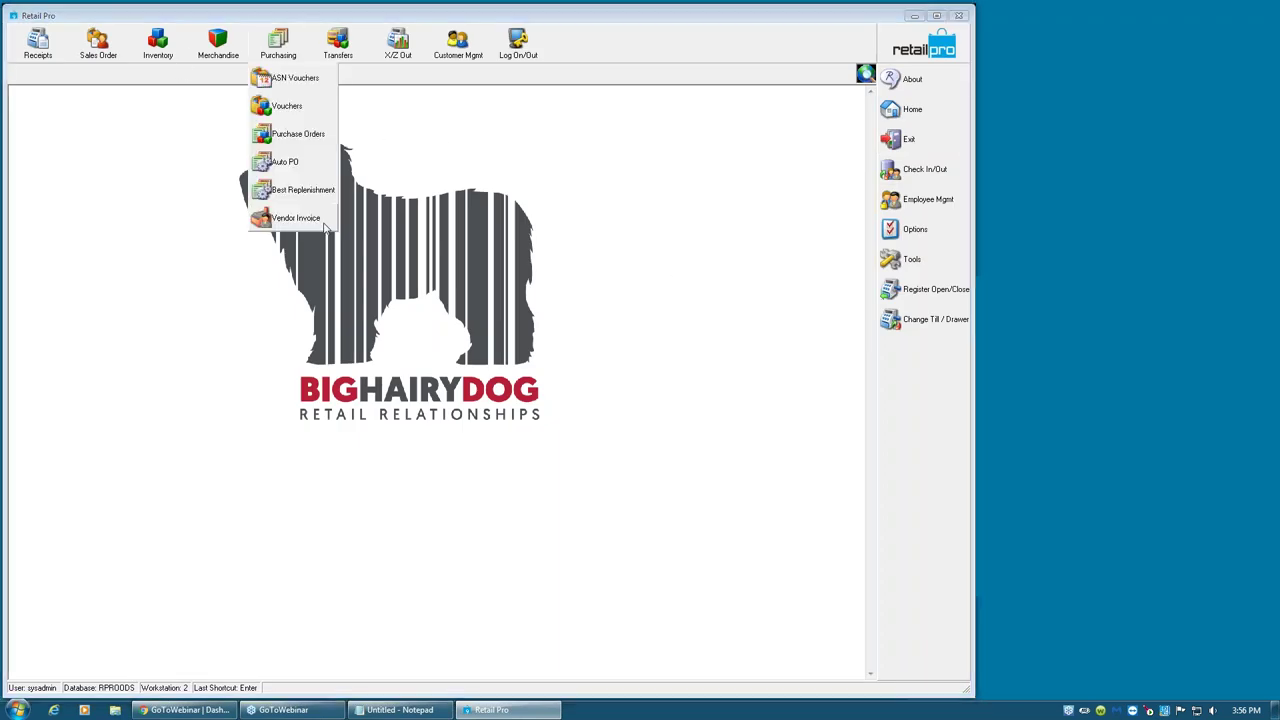
left_click(290, 134)
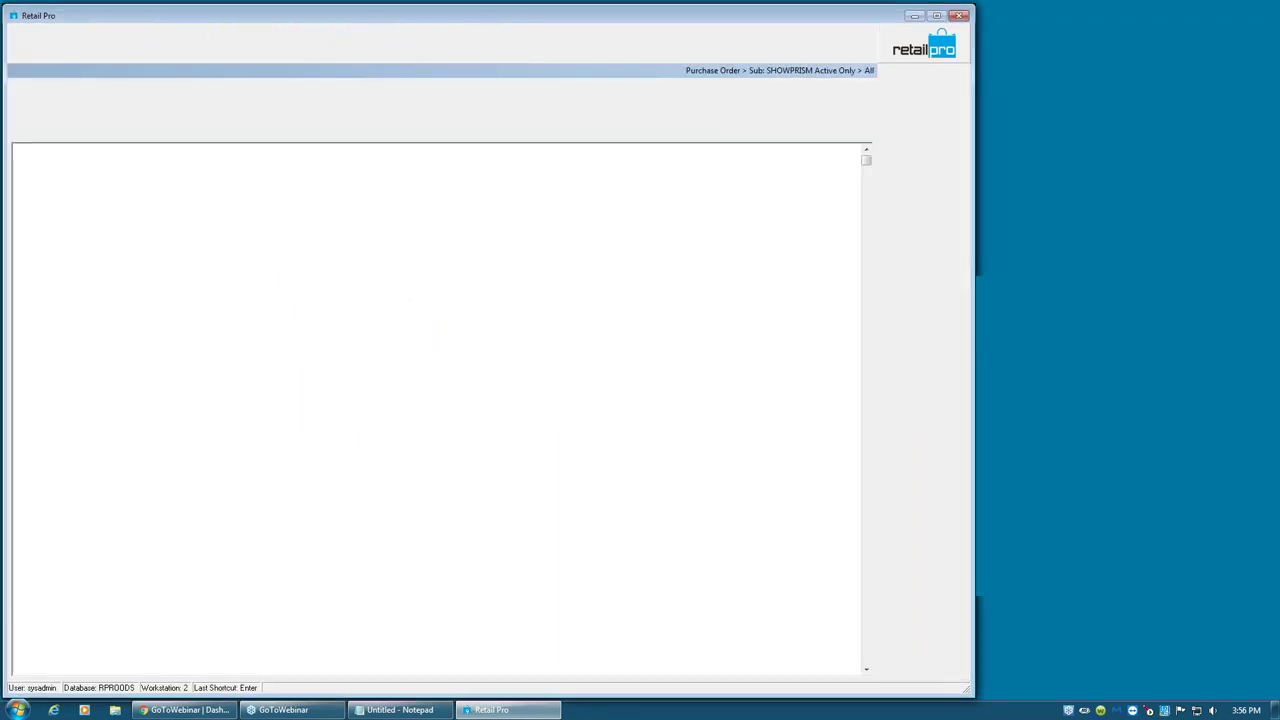
left_click(37, 45)
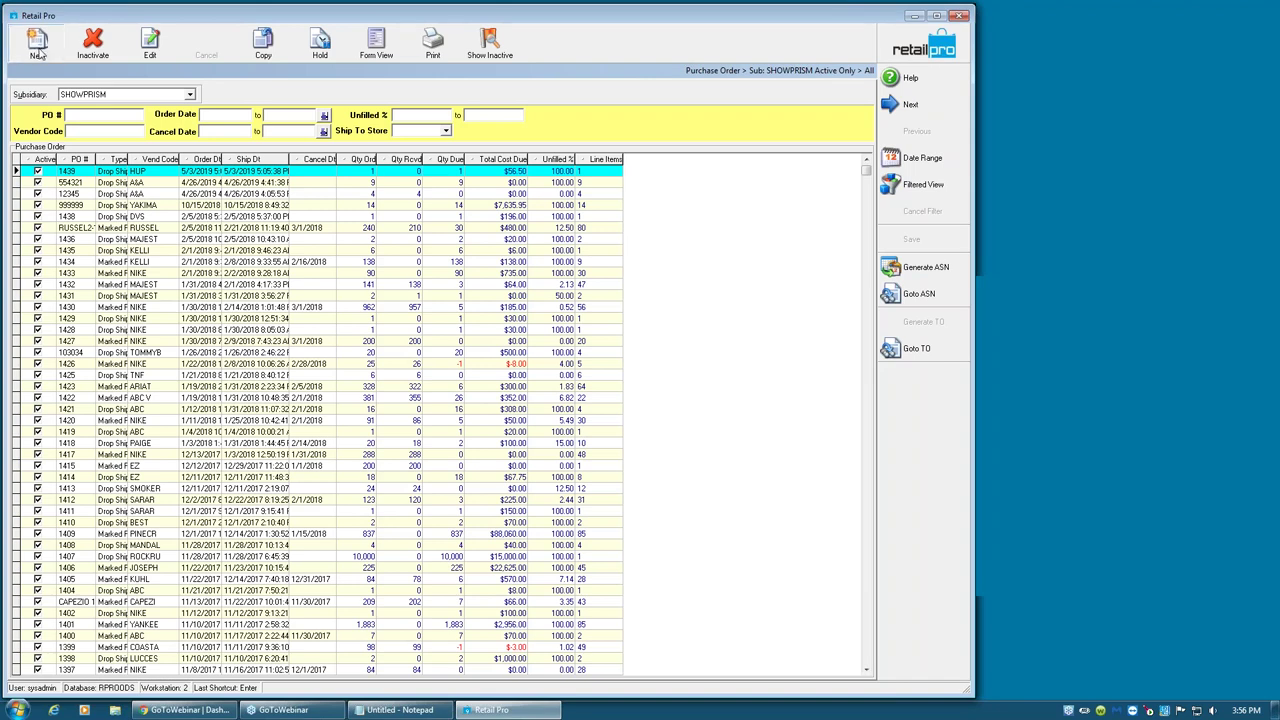
- Enter vendor VIV, order 50 Solid Side Ties, and save the purchase order
left_click(130, 127)
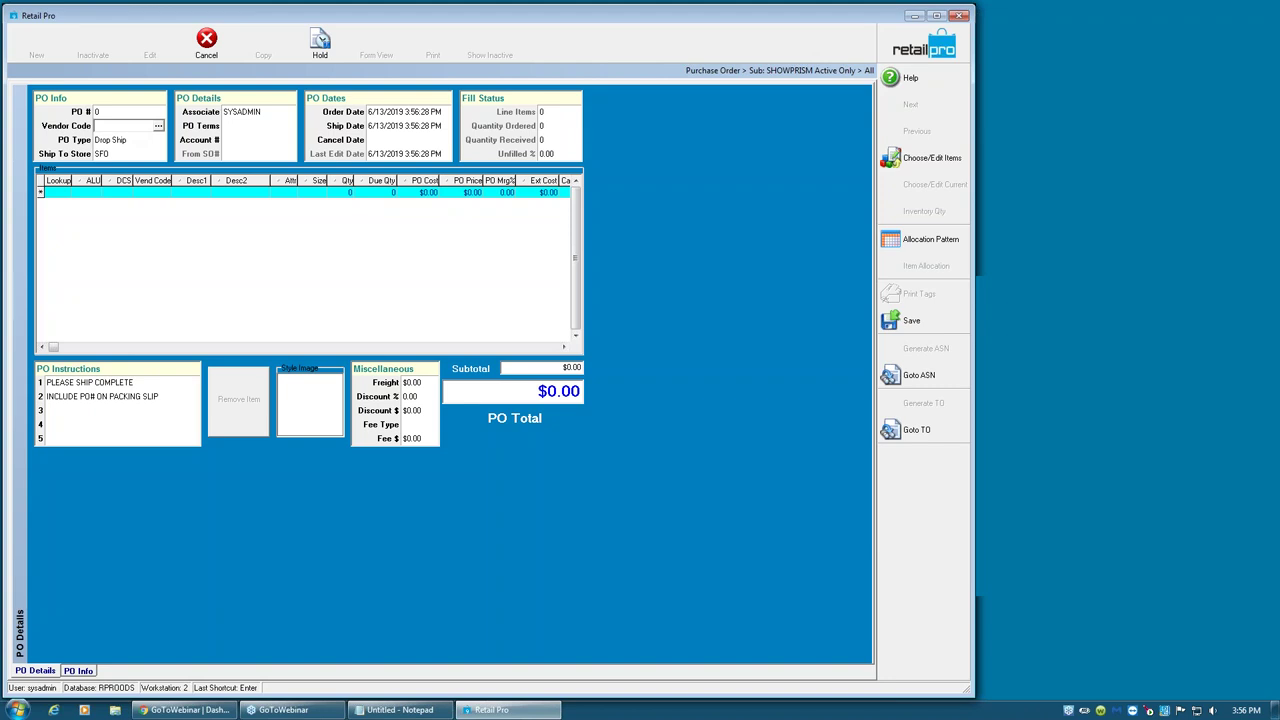
key("Tab")
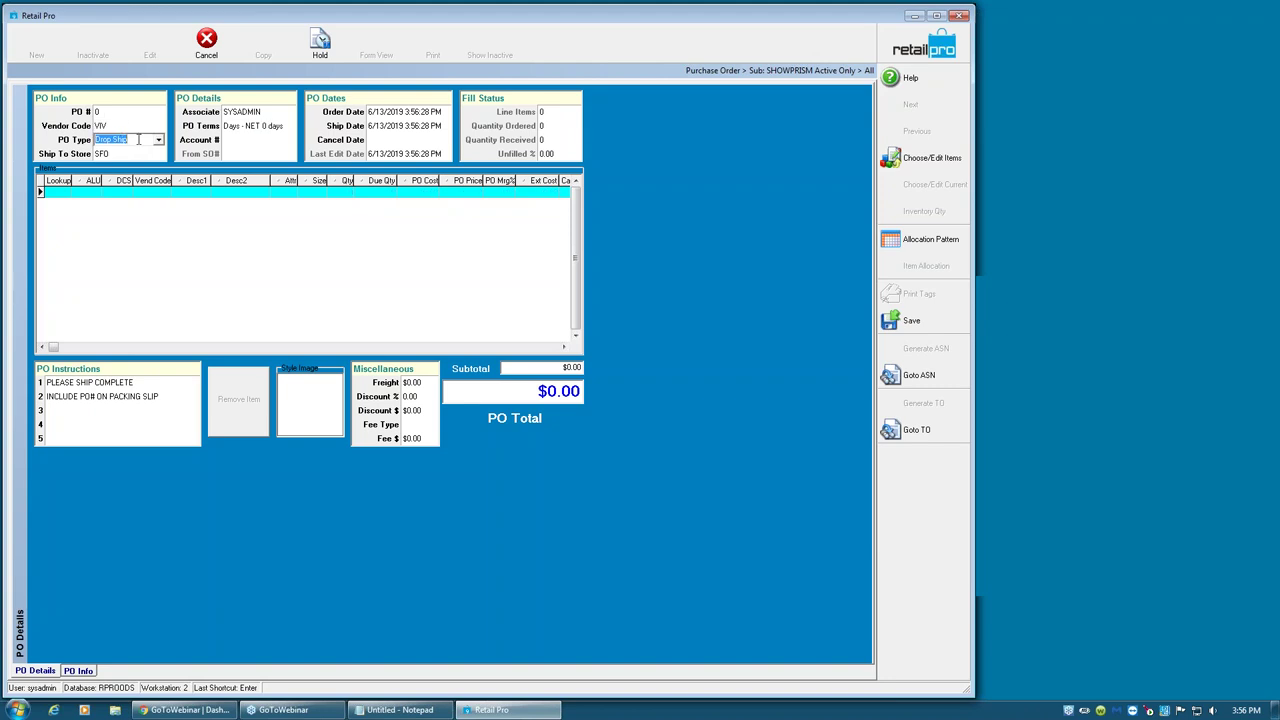
left_click(928, 160)
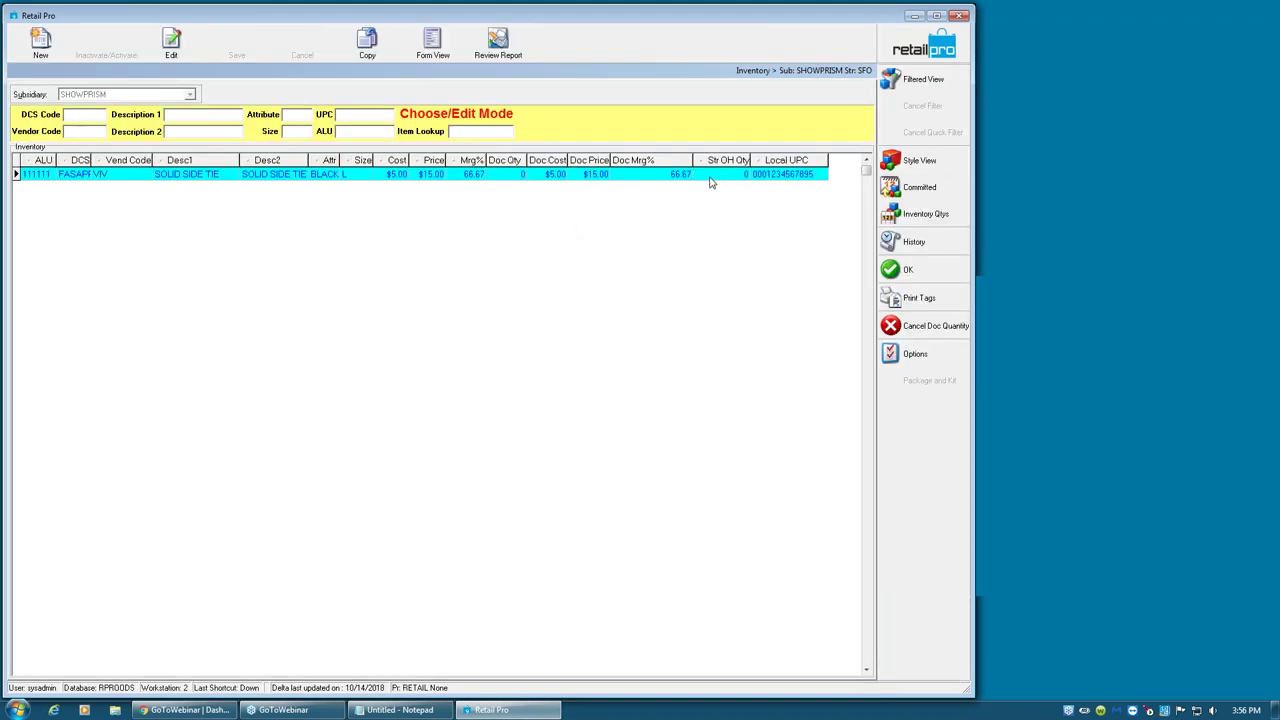
left_click(518, 175)
type("50")
key("Tab")
left_click(916, 275)
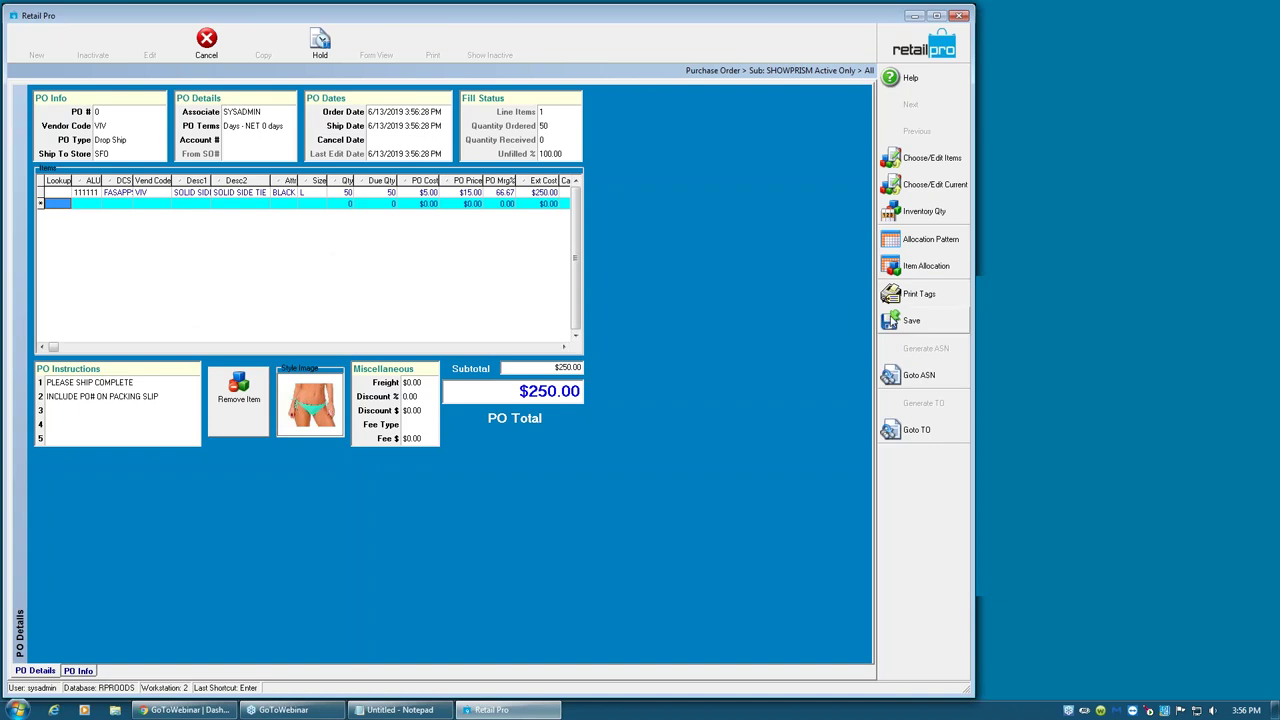
left_click(890, 320)
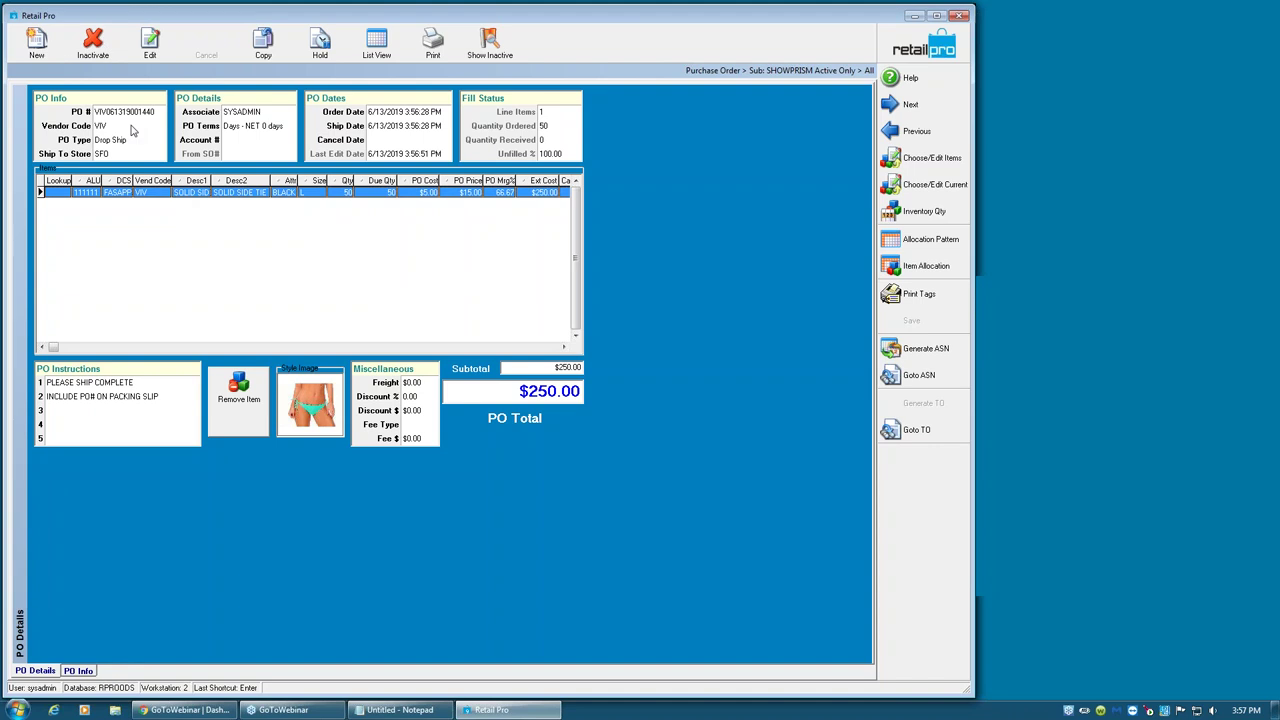
left_click(118, 140)
left_click(122, 127)
left_click(128, 113)
left_click(124, 127)
left_click(120, 141)
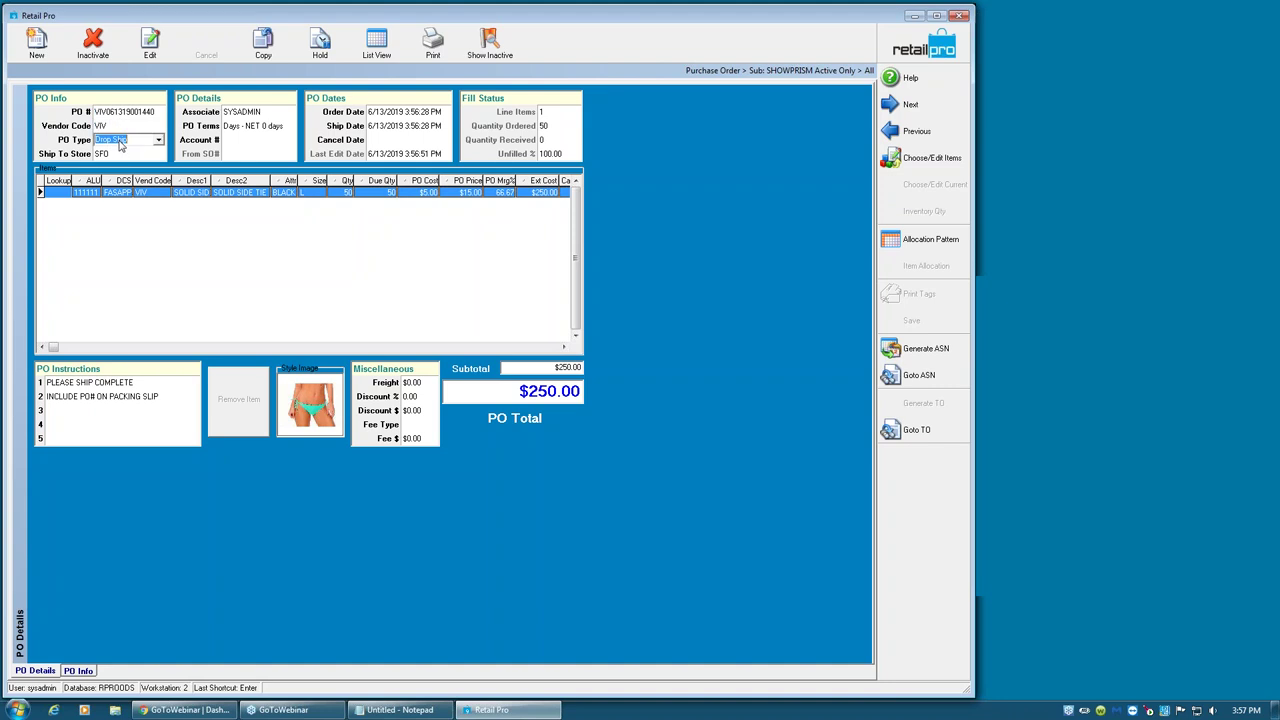
left_click(158, 142)
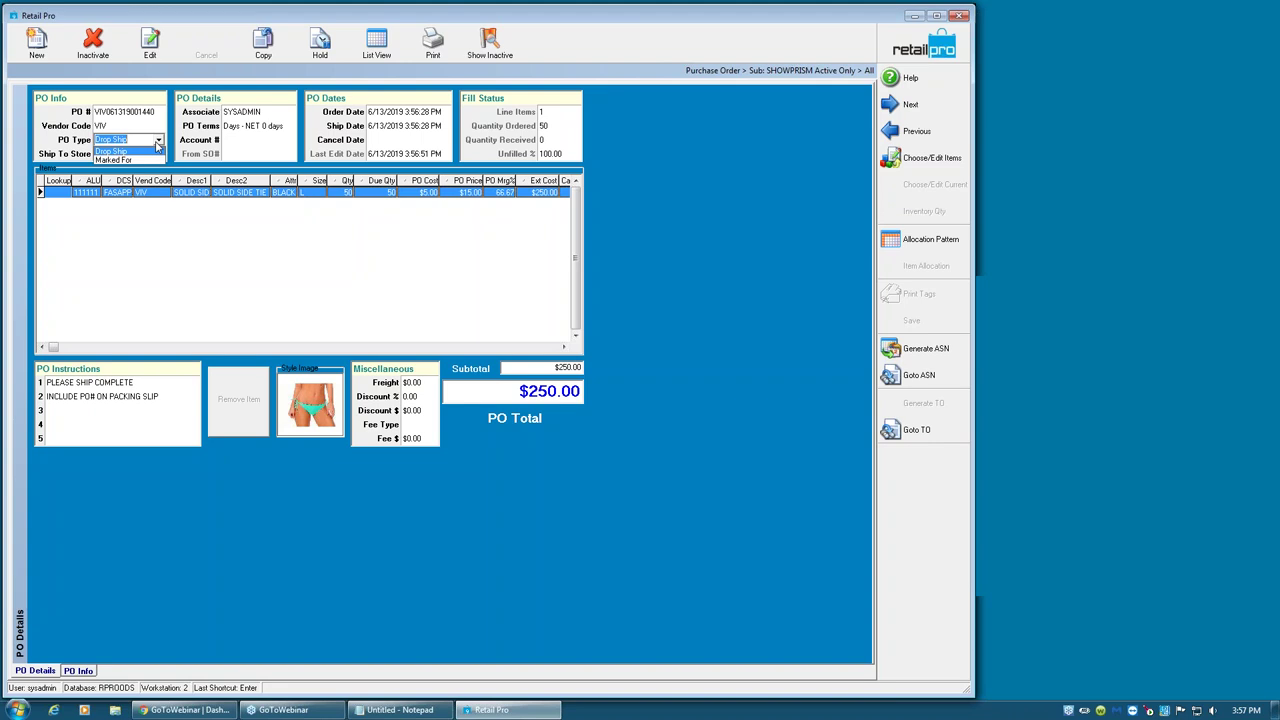
left_click(120, 160)
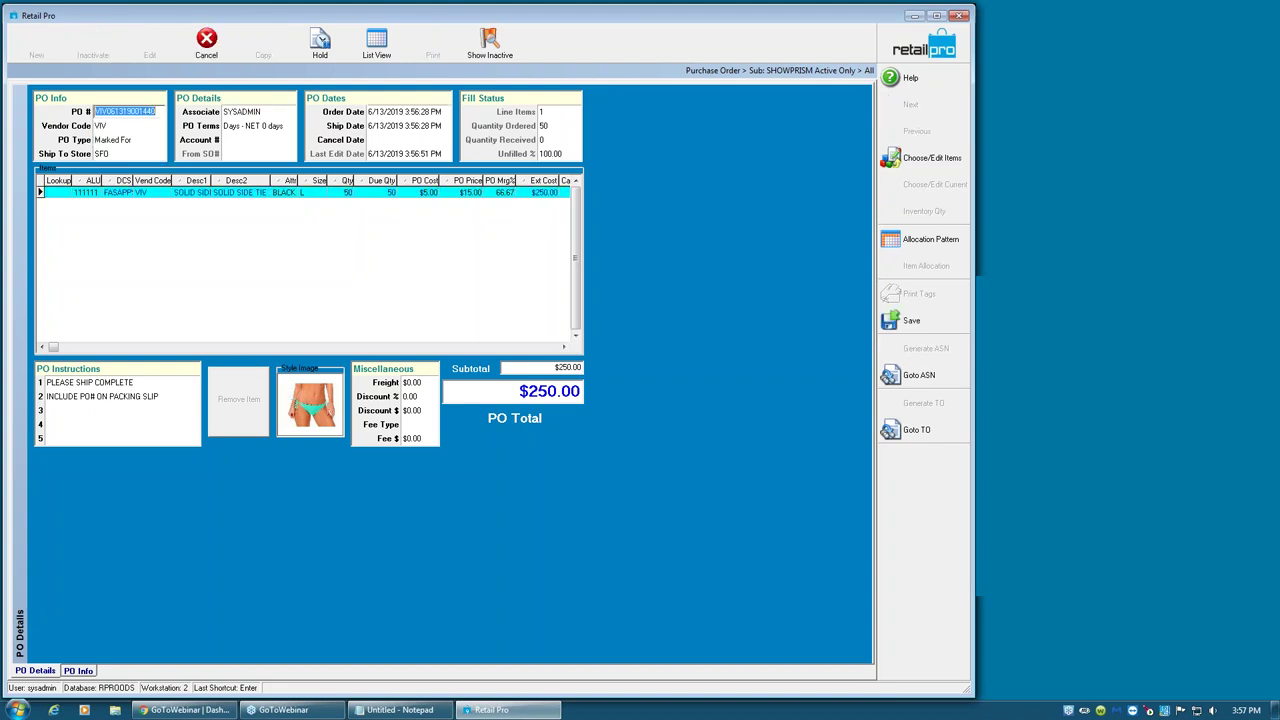
left_click(346, 194)
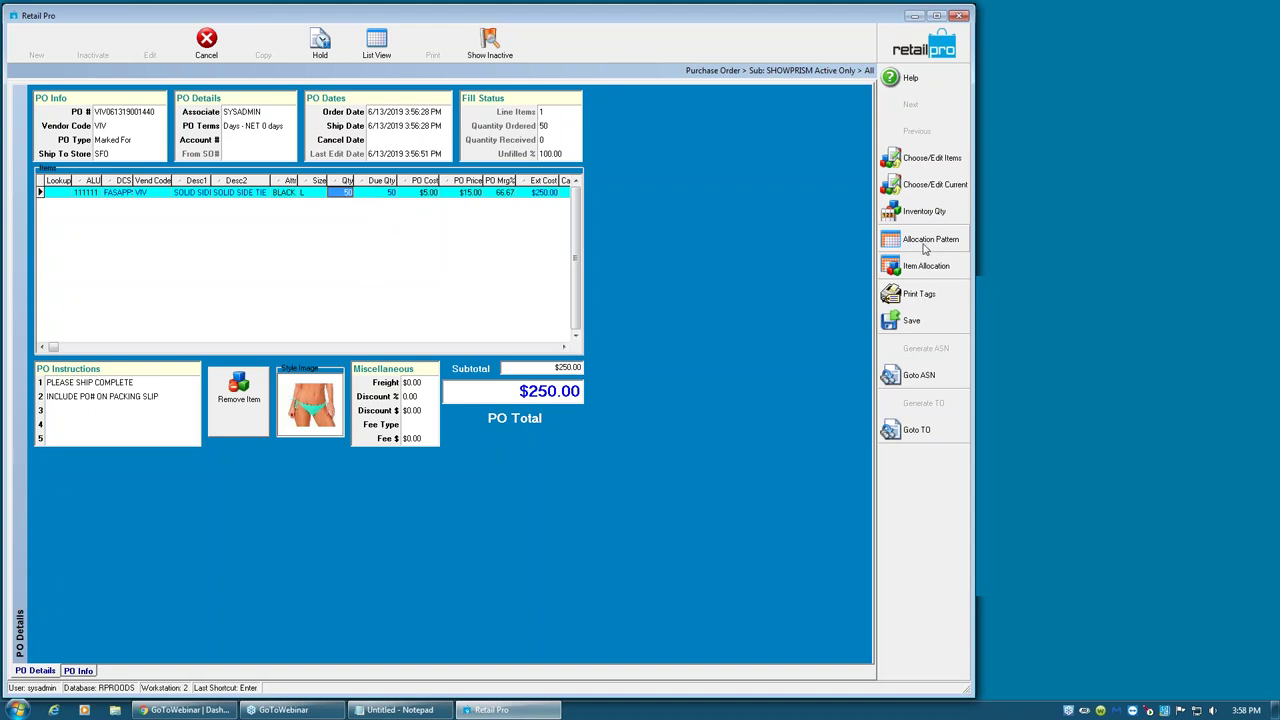
- Allocate 10 Solid Side Tie units each to stores SFO, ORD, 002, 003 and 004
left_click(922, 268)
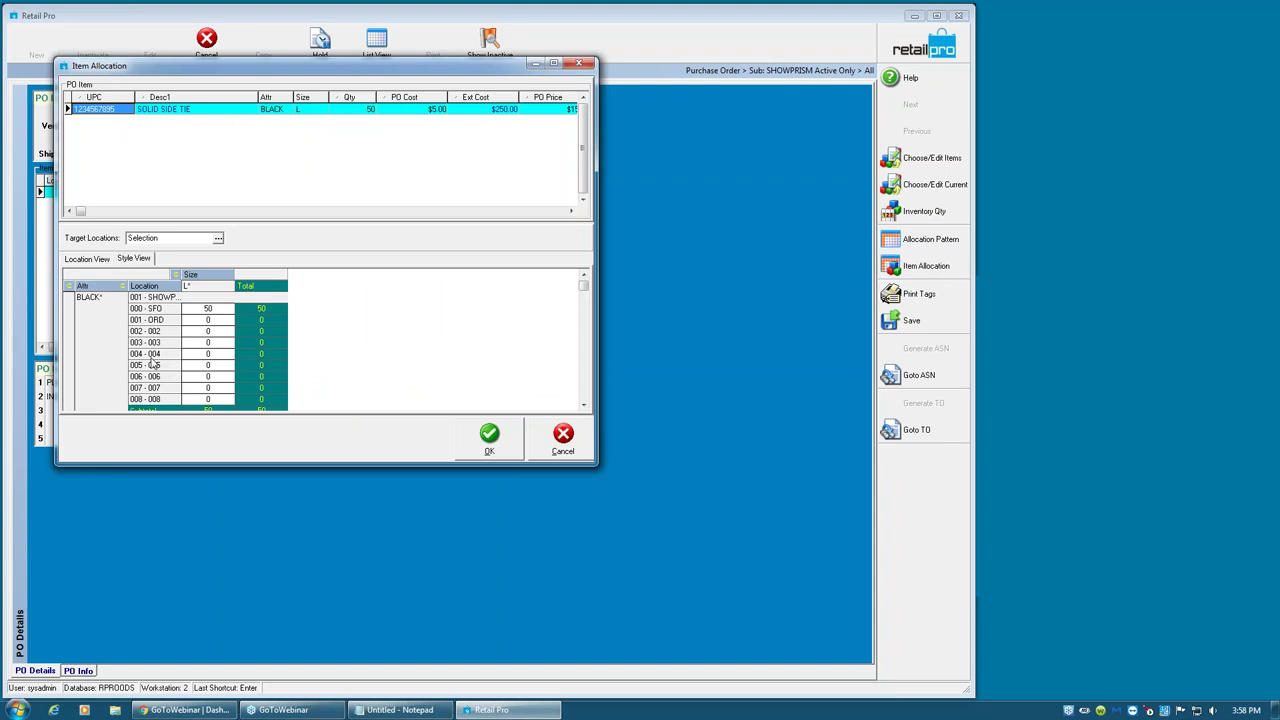
left_click(210, 312)
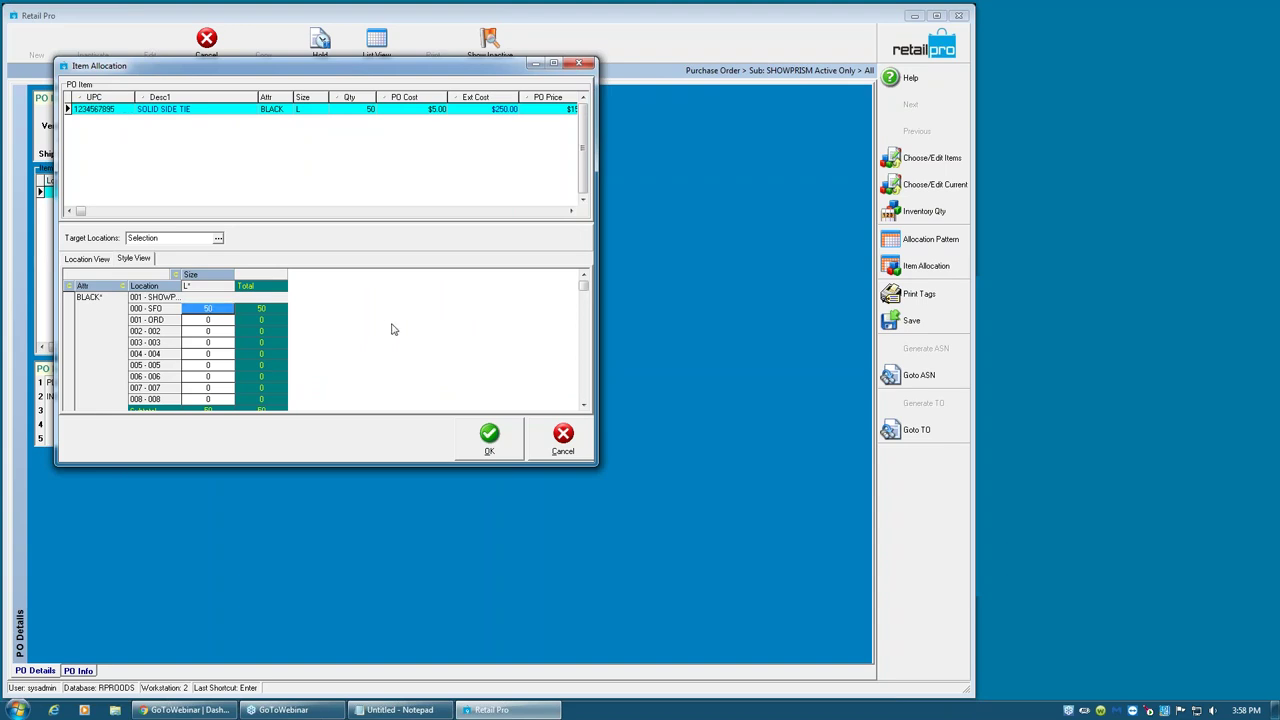
type("10")
key("Return")
type("10")
key("Return")
type("10")
key("Return")
type("10")
key("Return")
type("10")
key("Return")
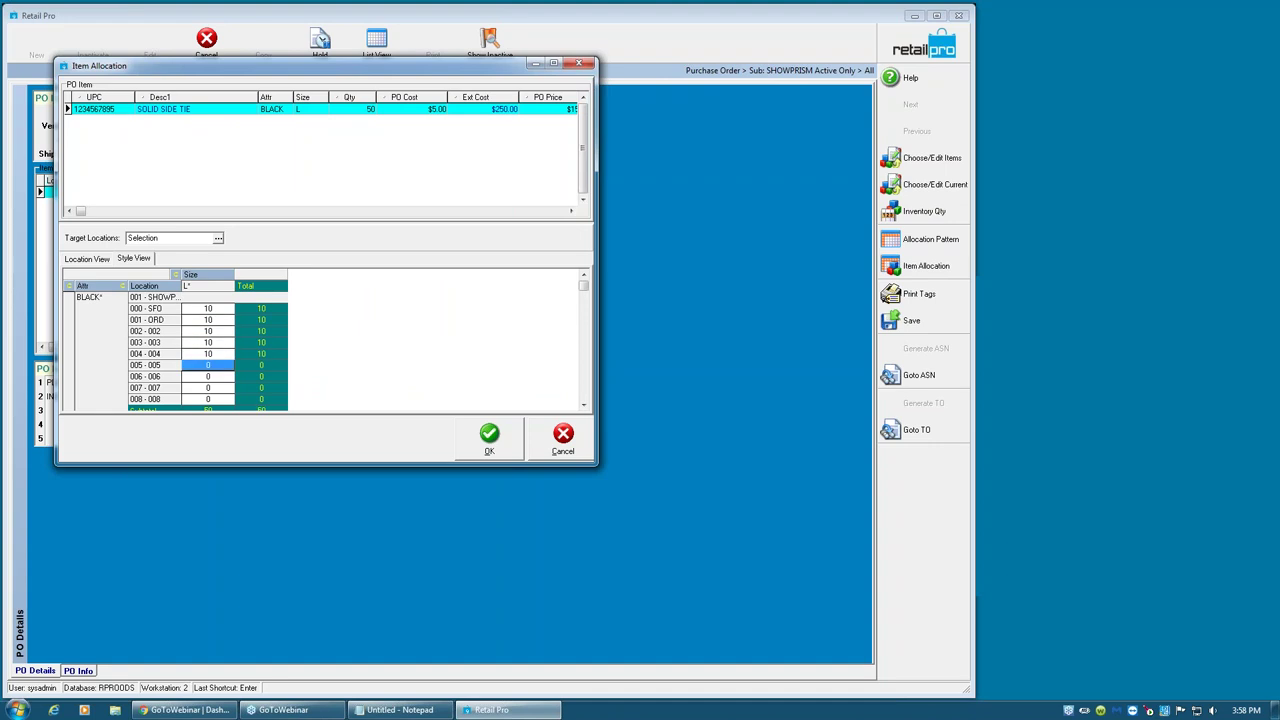
left_click(489, 437)
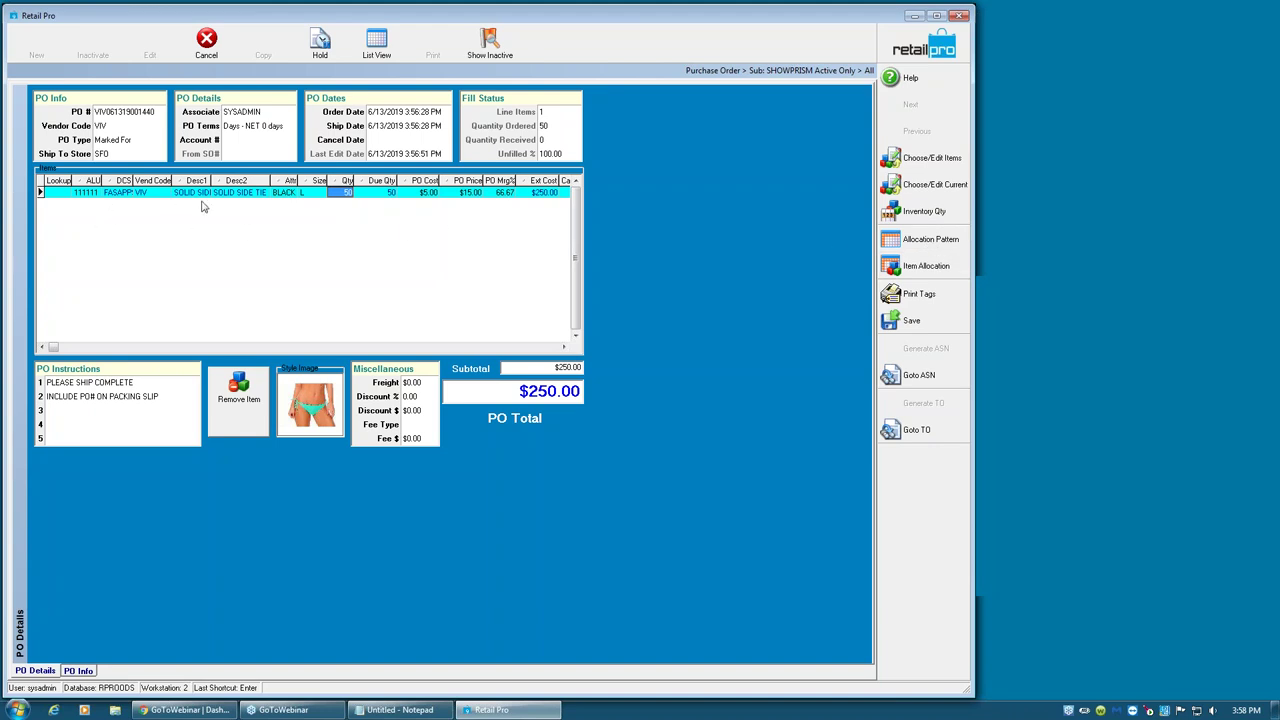
- Change the purchase order's vendor code to NIKE
left_click(120, 128)
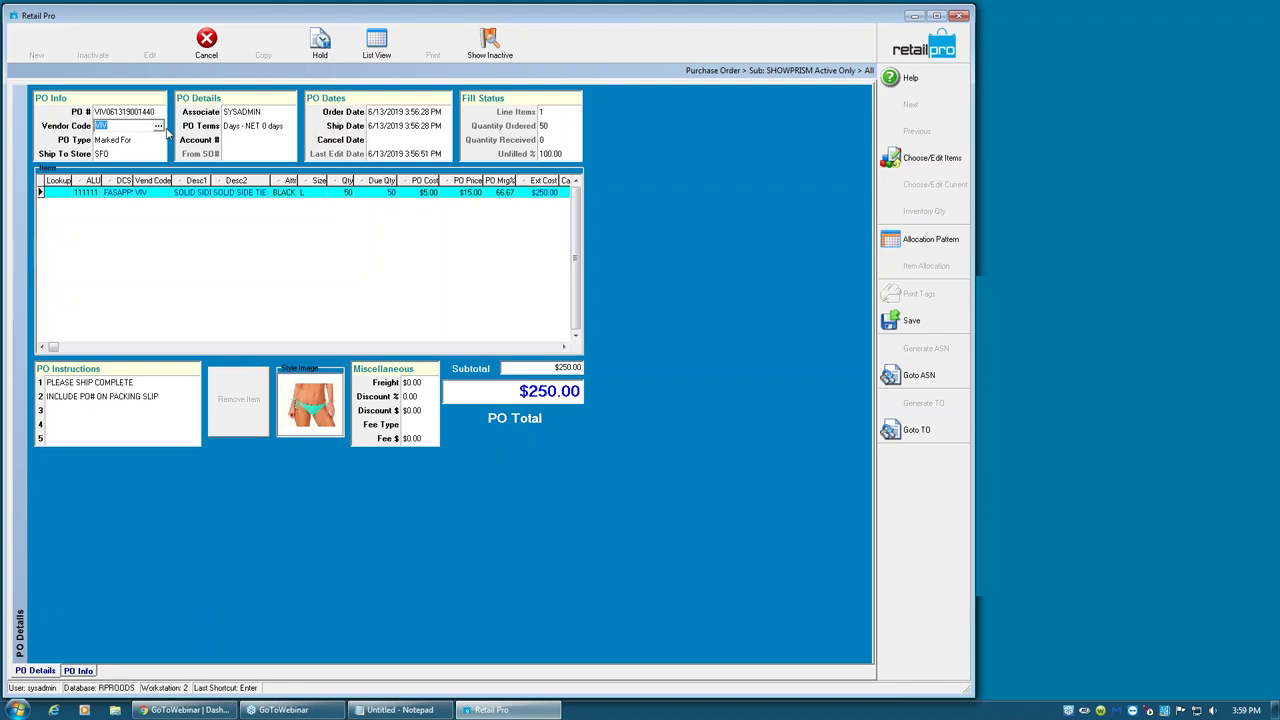
type("NIKE")
key("Tab")
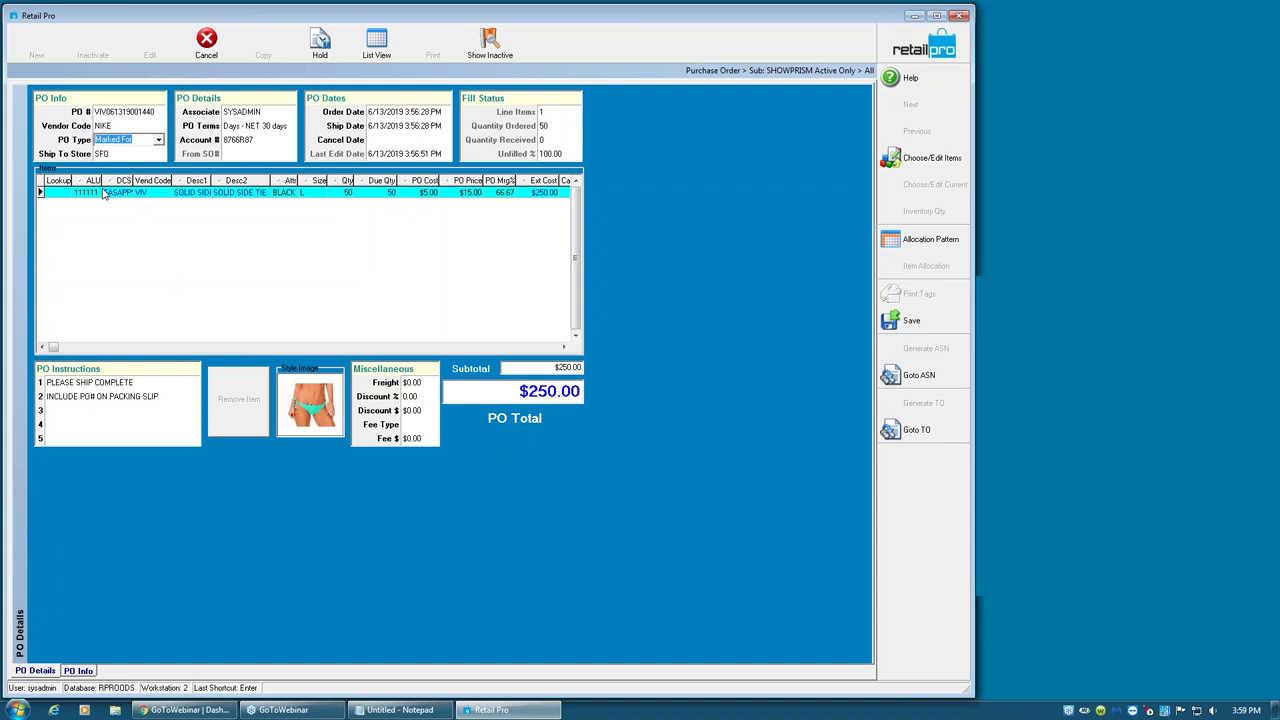
- Add the NIKE Team Jersey and three US Airways tees at 108, 200, 300 and 400 units
left_click(910, 162)
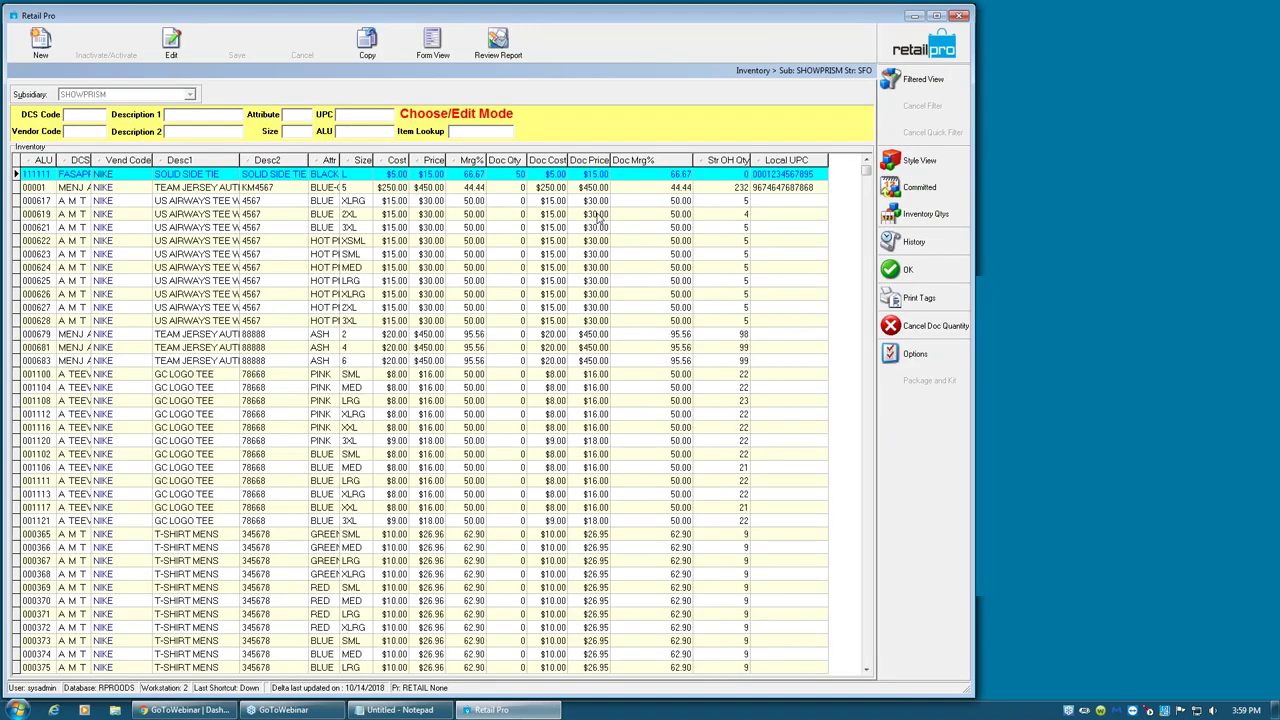
left_click(519, 188)
type("108")
key("Return")
type("200")
key("Return")
type("300")
key("Return")
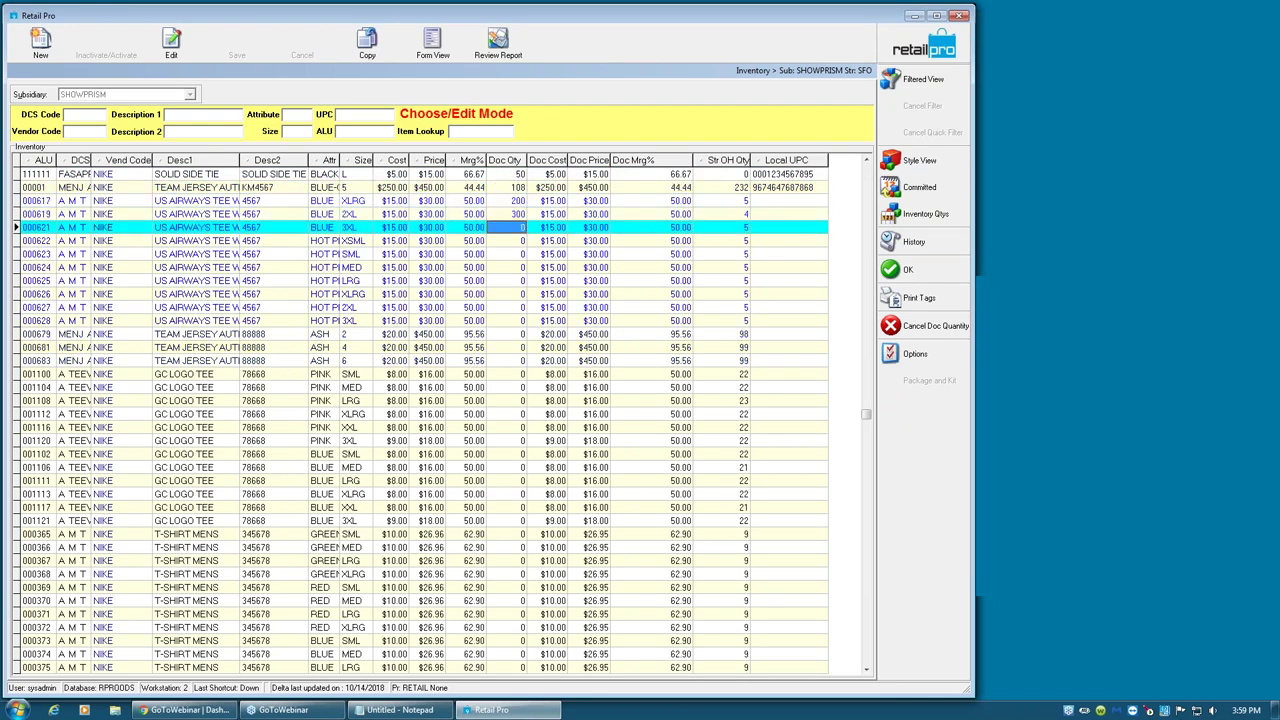
type("400")
key("Return")
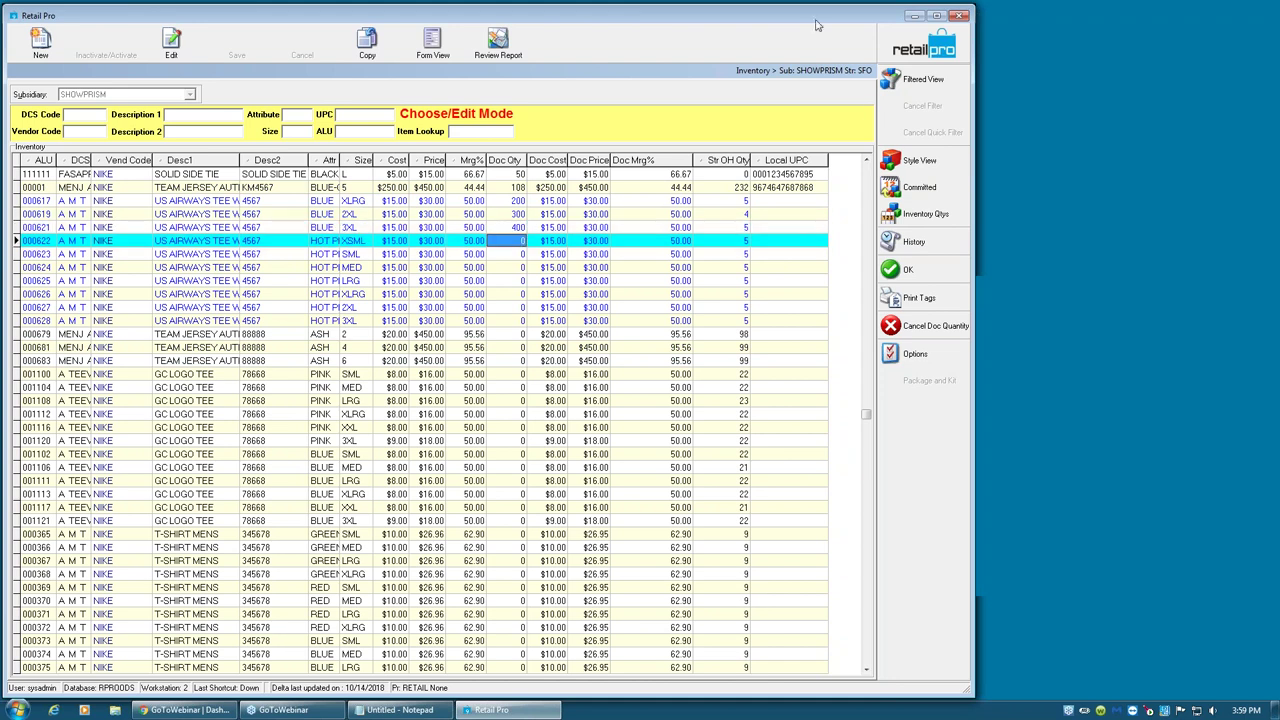
left_click(903, 276)
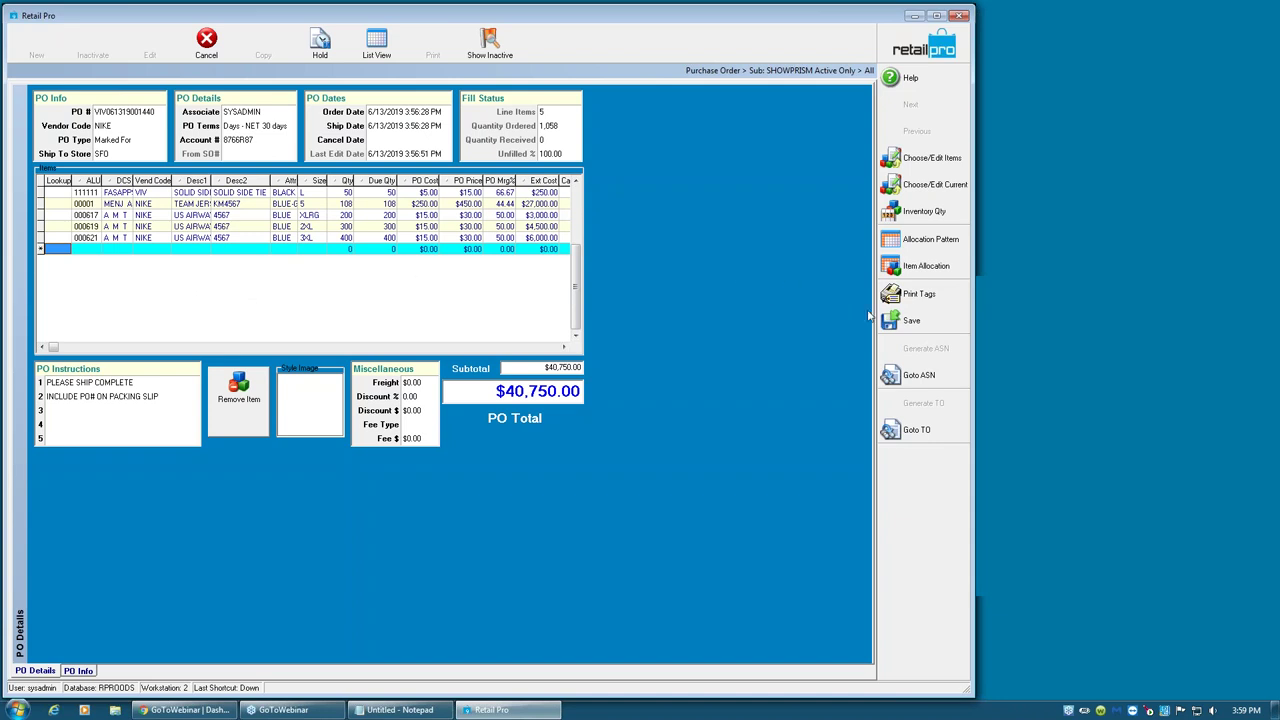
- Review the store quantities in the T-SHIRTS allocation pattern
left_click(906, 250)
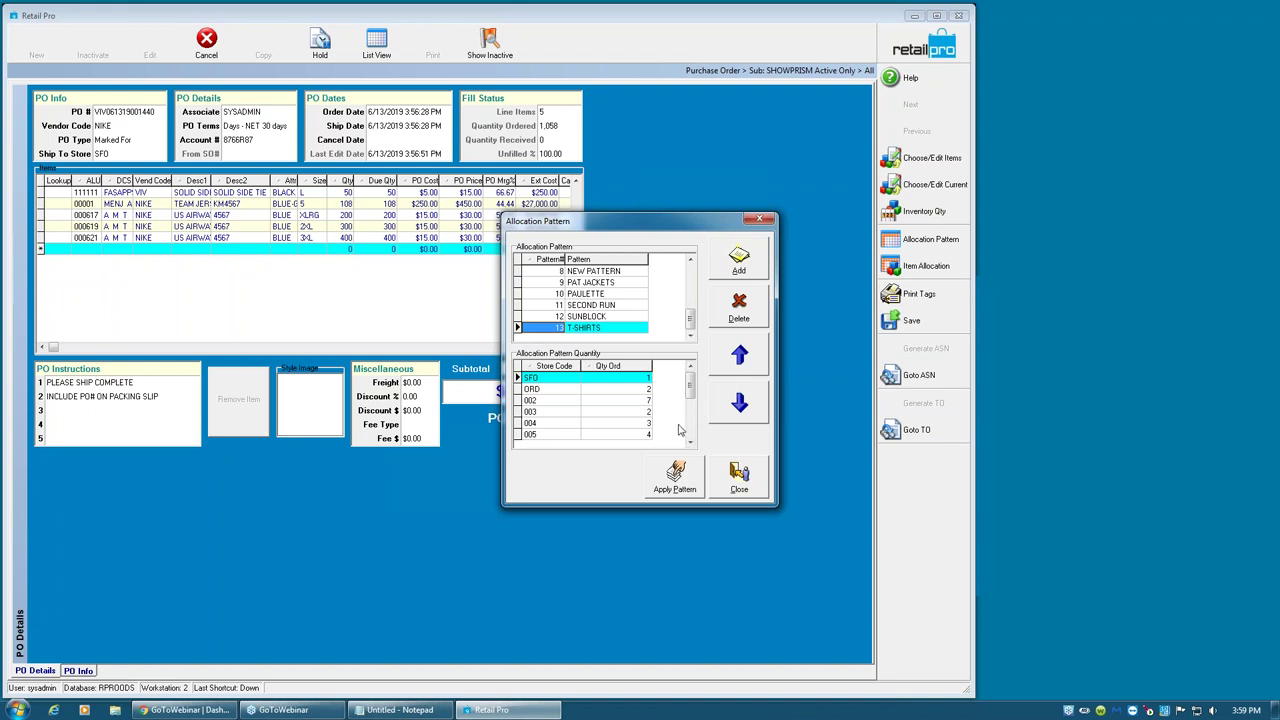
left_click(616, 423)
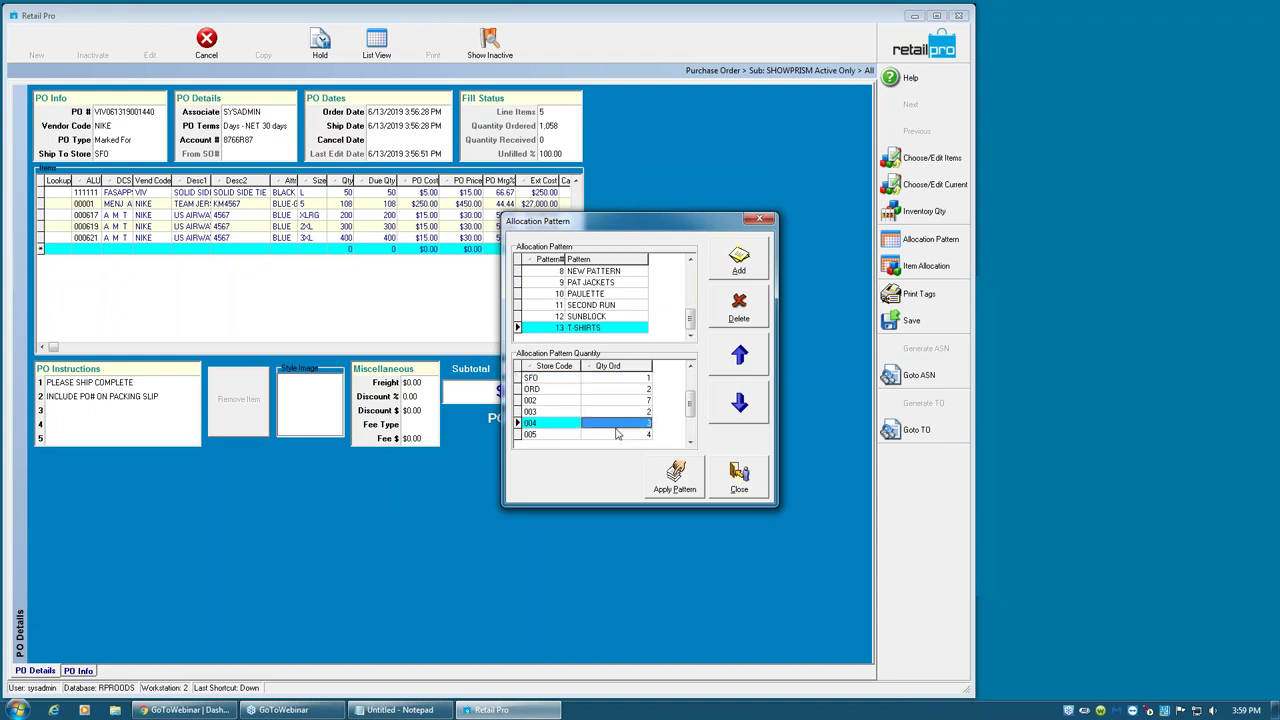
left_click(605, 400)
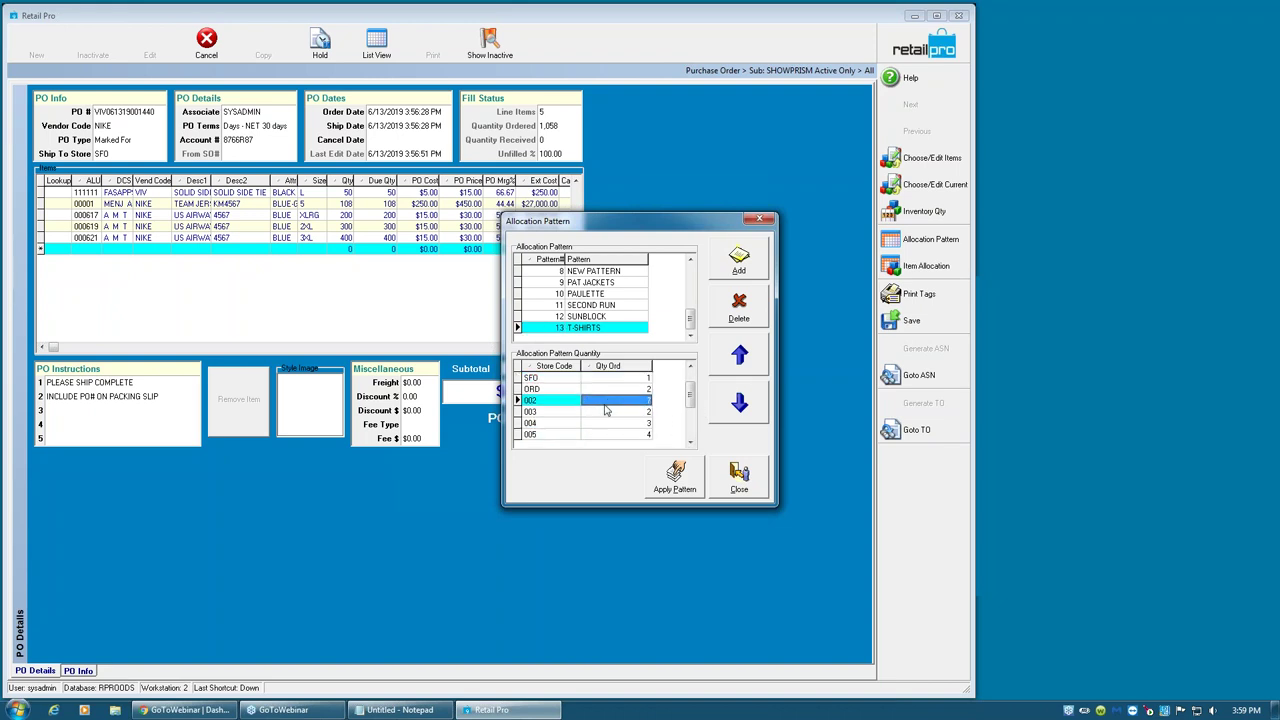
left_click(649, 378)
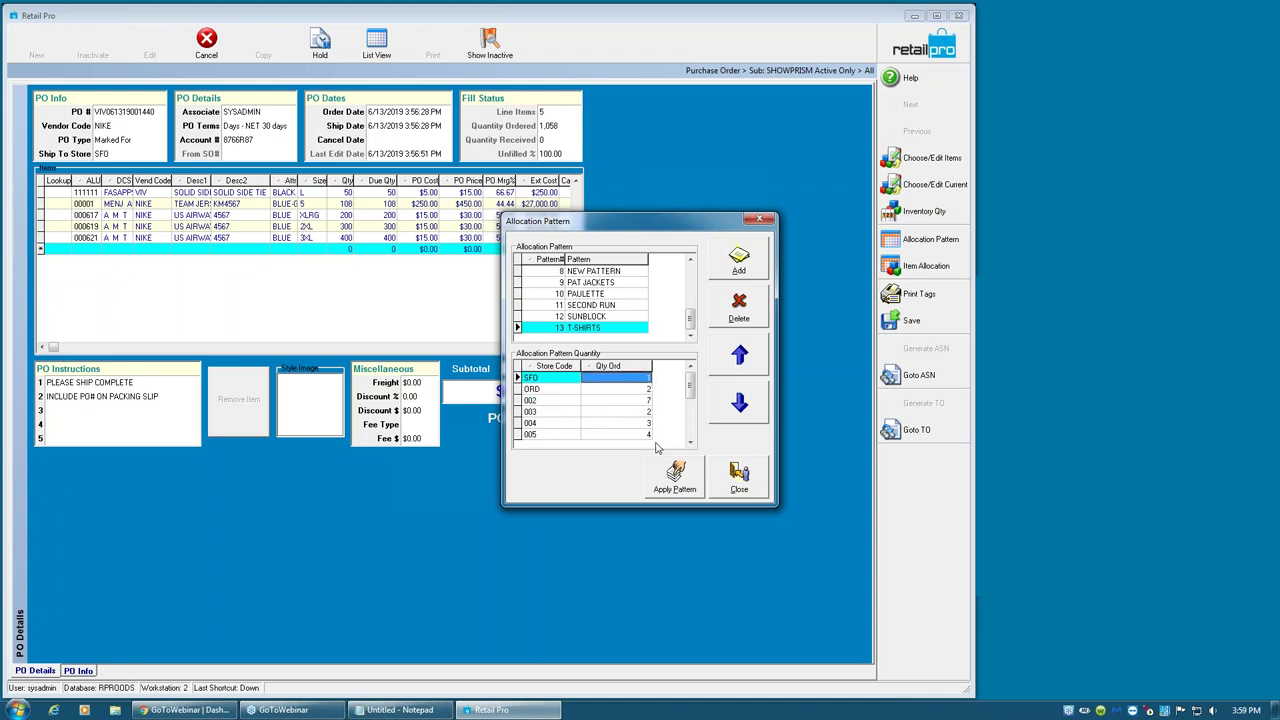
left_click(650, 401)
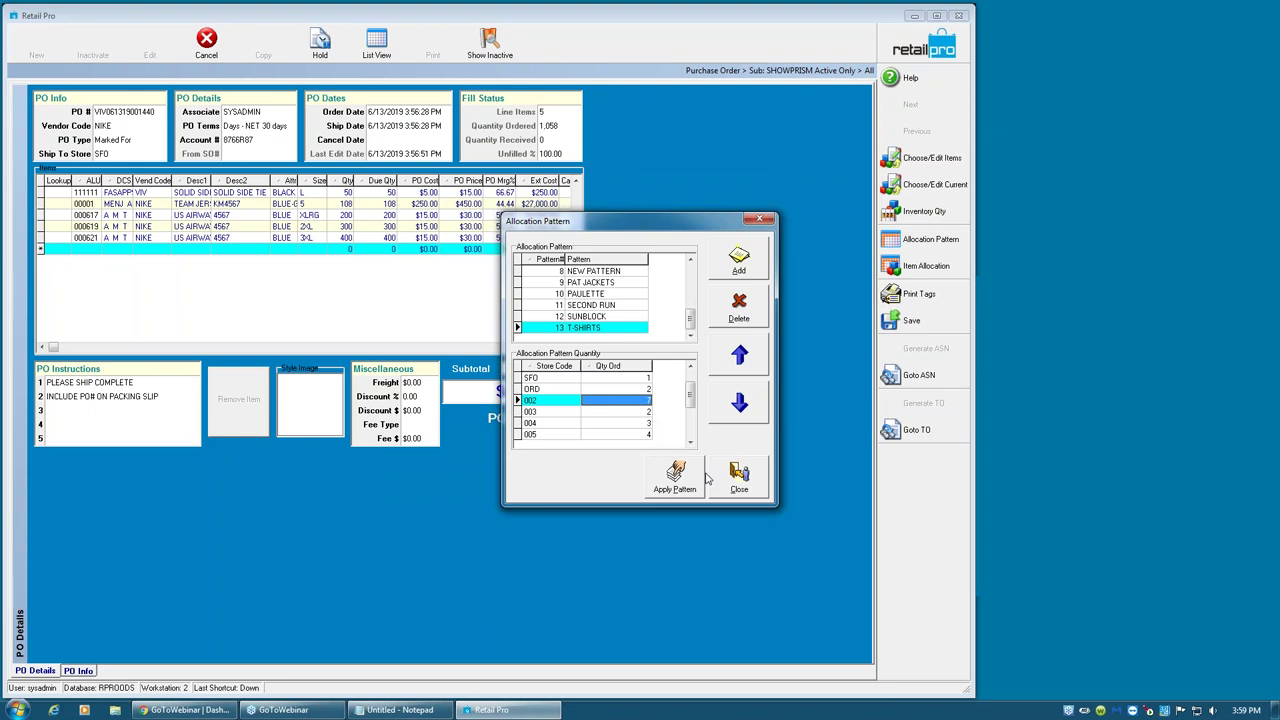
left_click(648, 389)
left_click(648, 379)
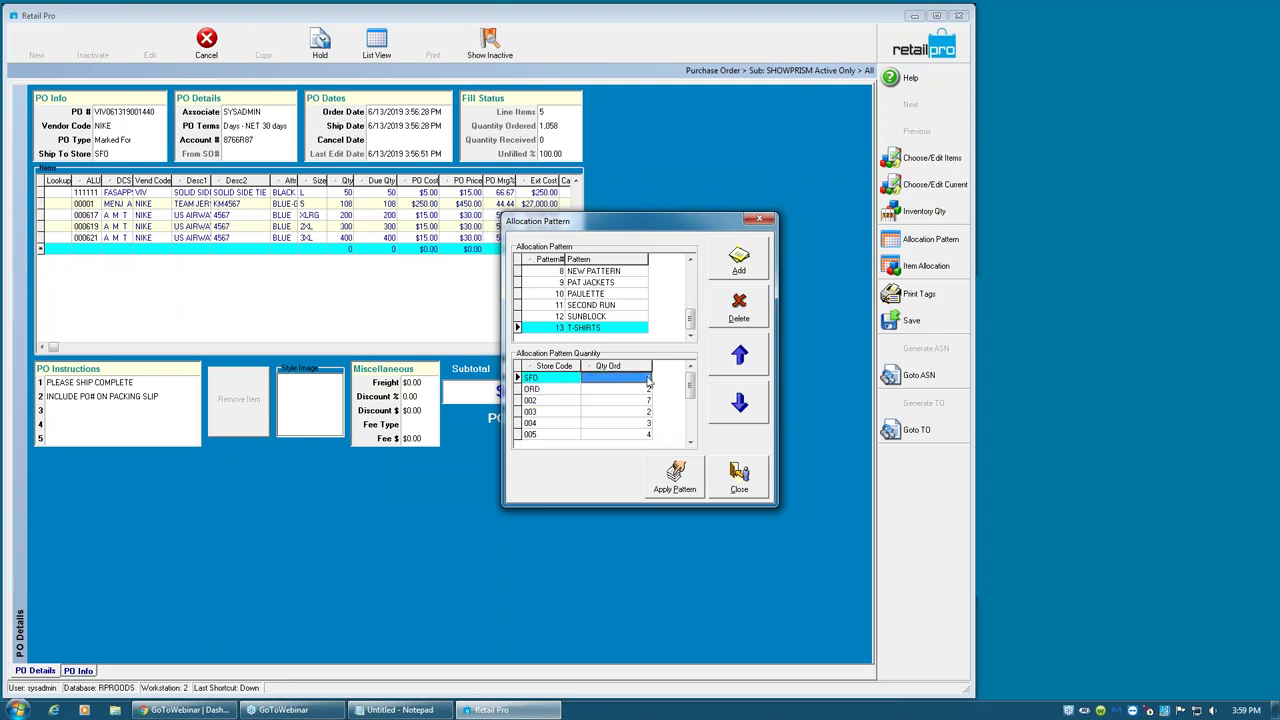
left_click(647, 402)
left_click(647, 381)
left_click(647, 402)
left_click(646, 393)
left_click(647, 402)
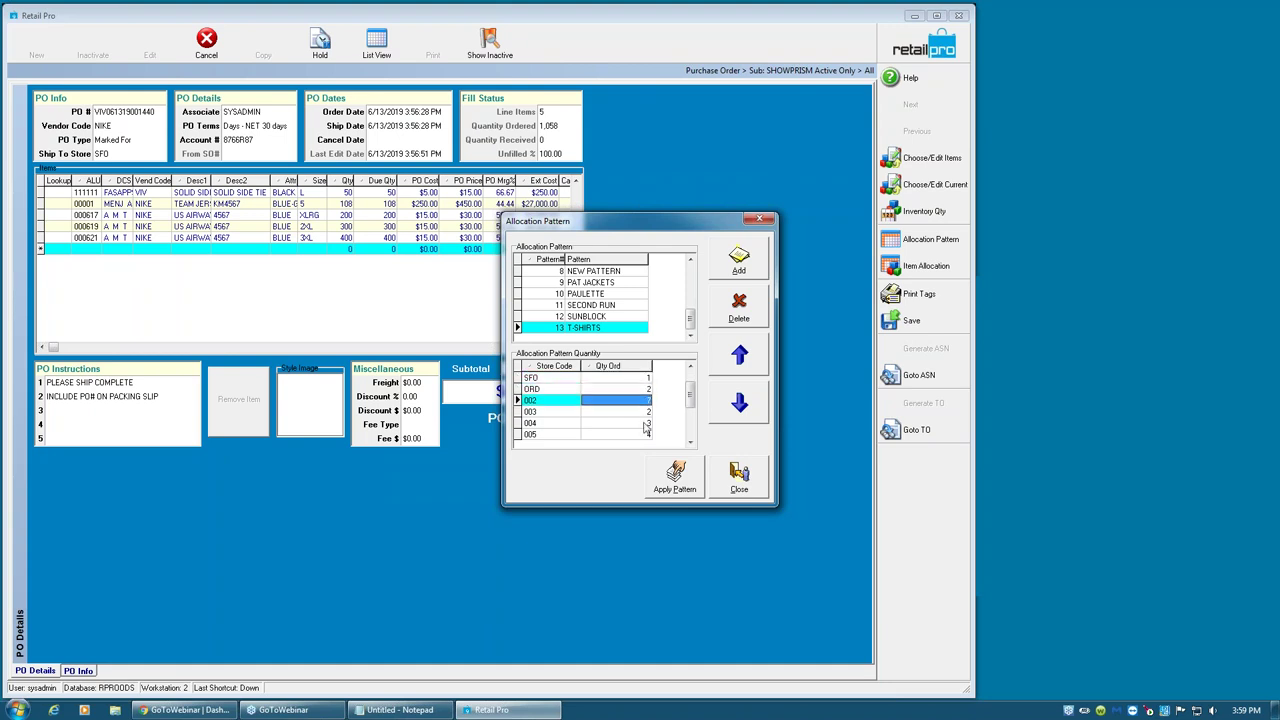
left_click(643, 438)
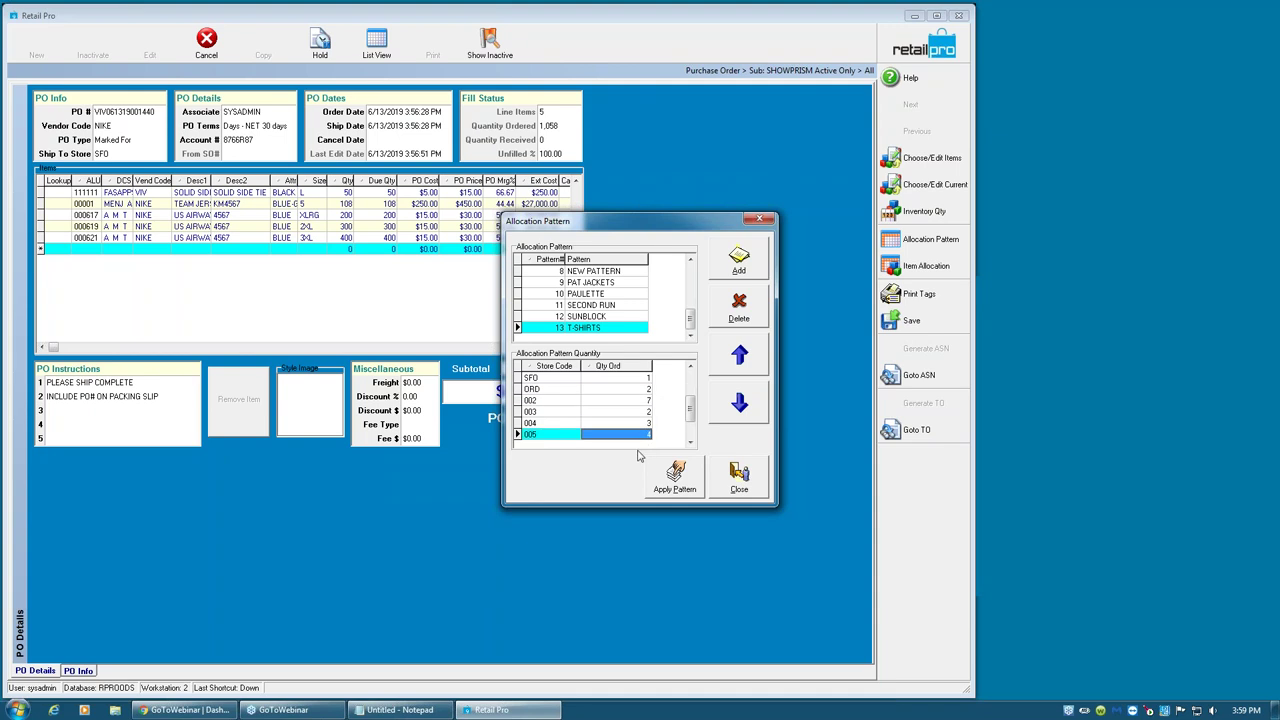
- Apply the T-SHIRTS pattern, then show the 2XL US AIRWAYS tee's store allocation
left_click(684, 480)
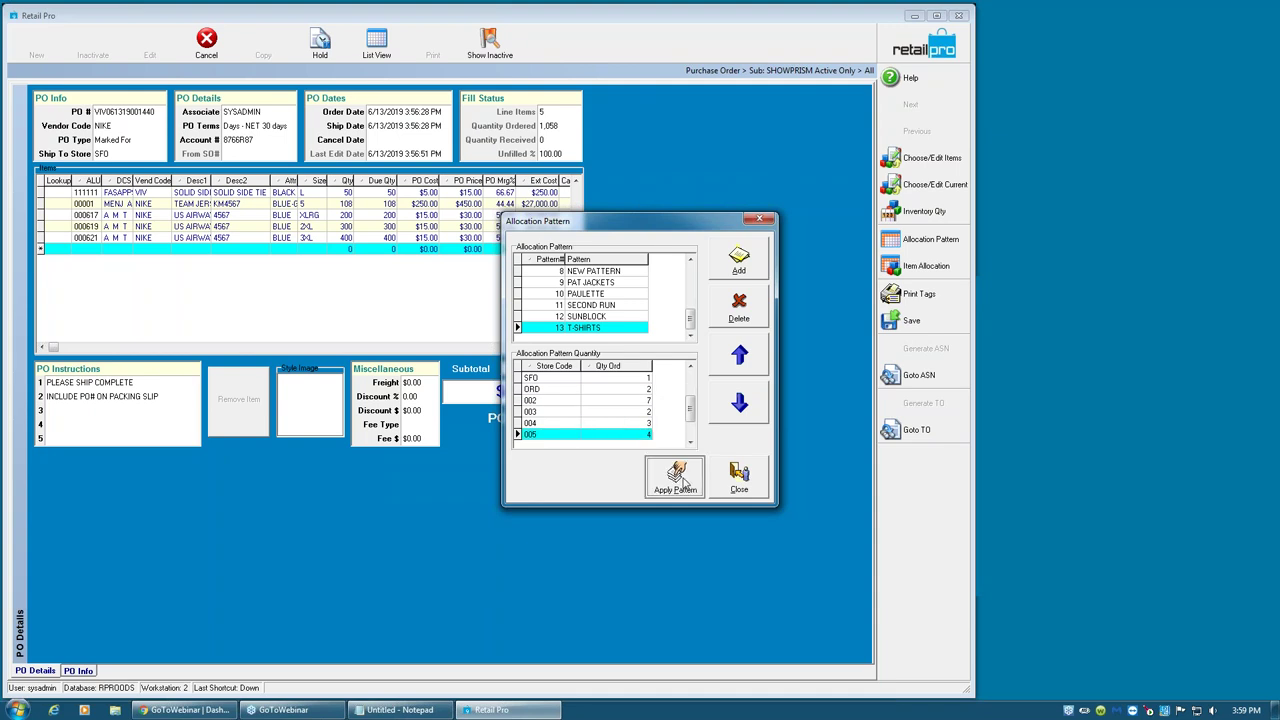
left_click(263, 227)
left_click(913, 265)
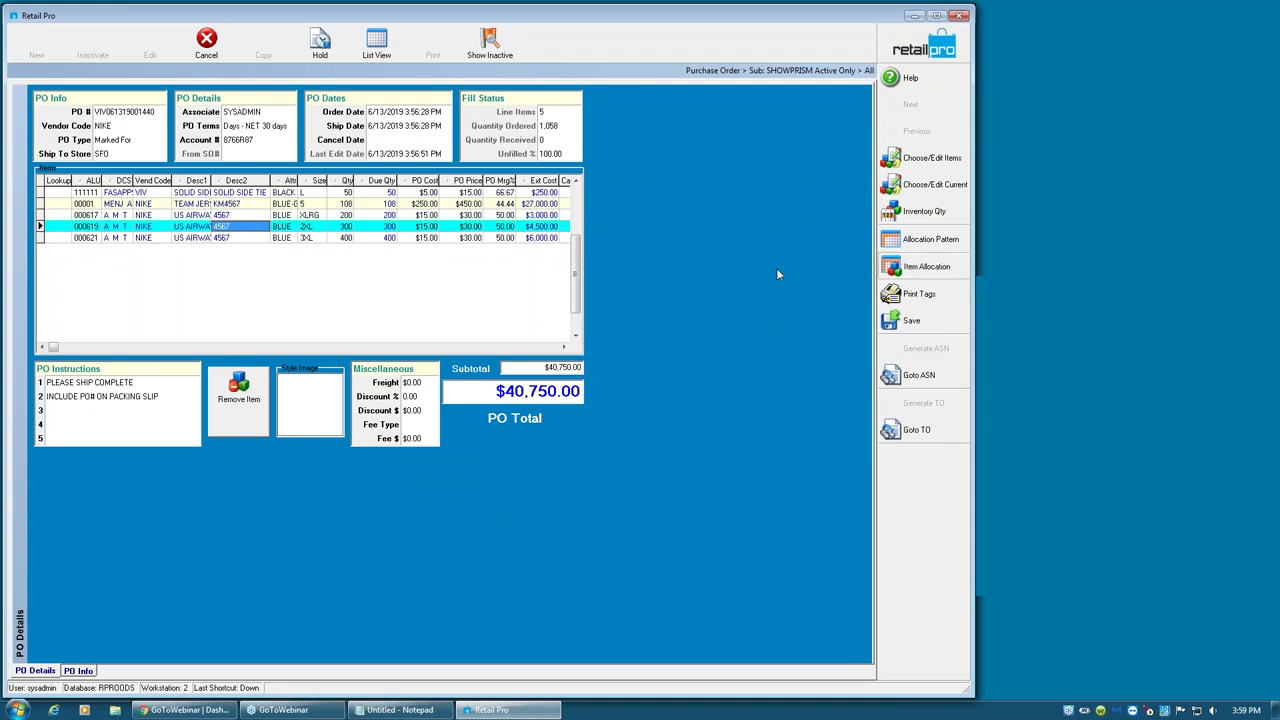
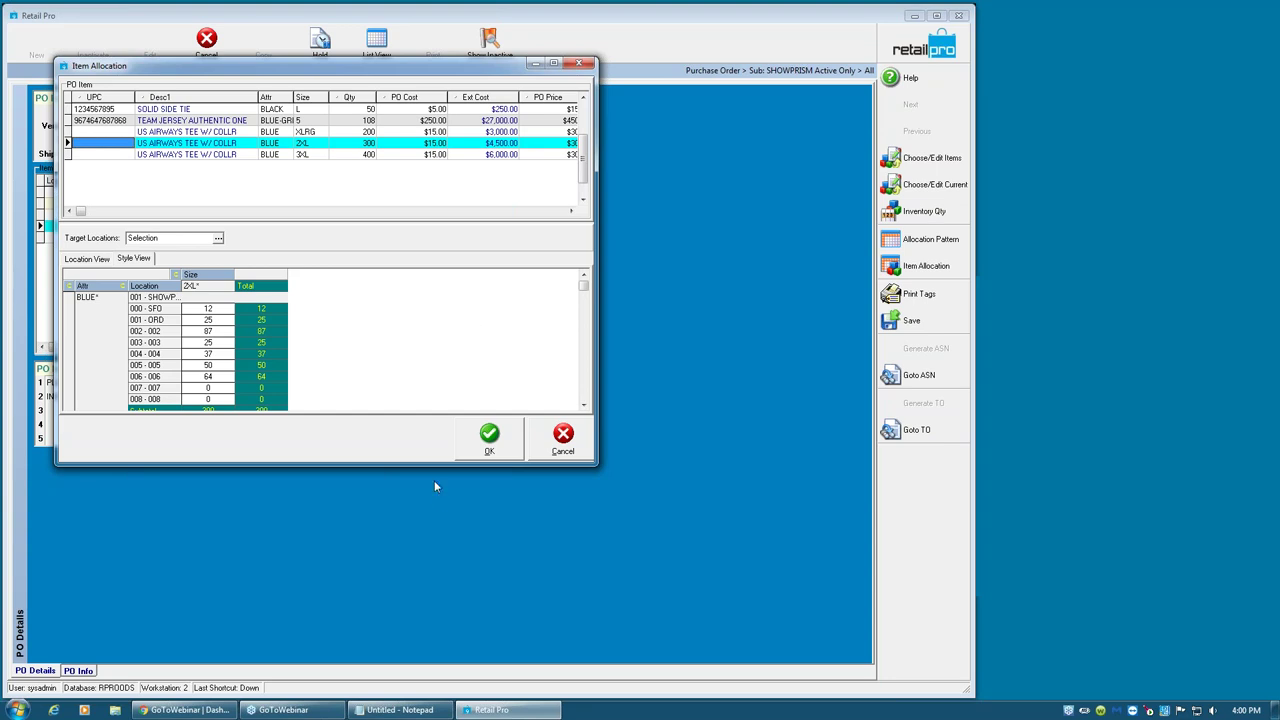
- Accept the per-location item allocation, save the purchase order, and start Generate TO
left_click(489, 440)
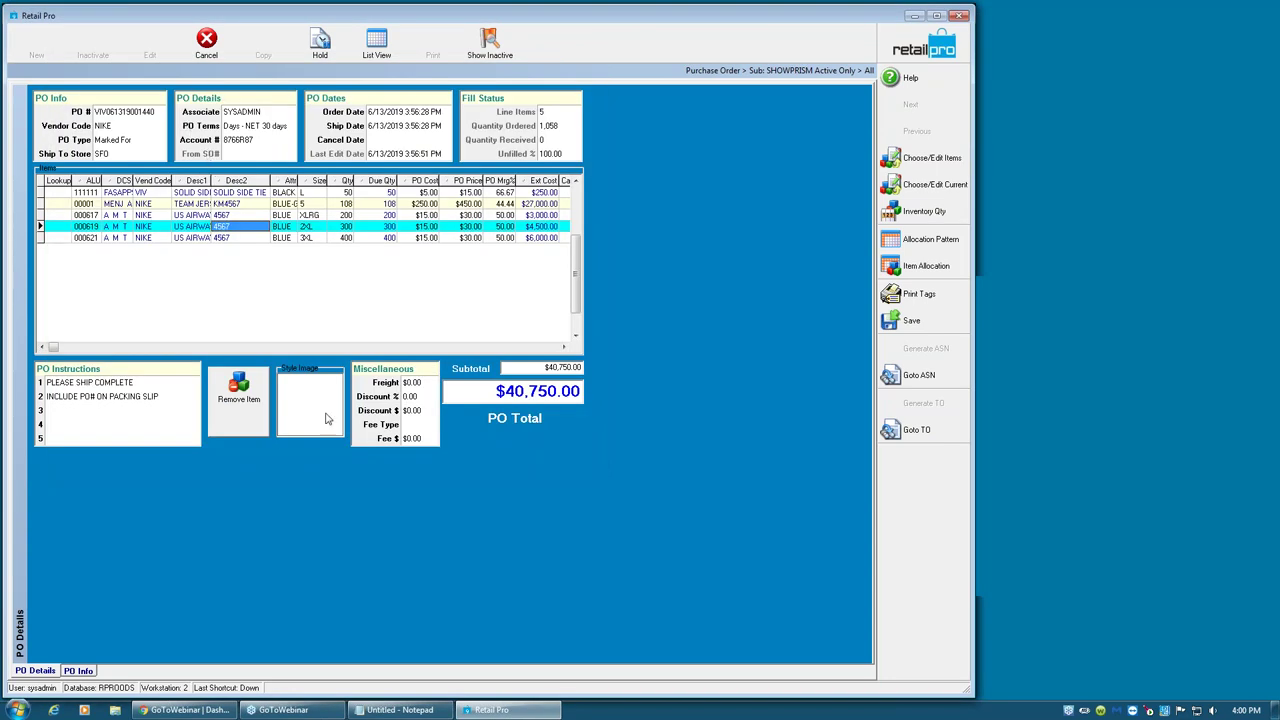
left_click(911, 320)
left_click(905, 405)
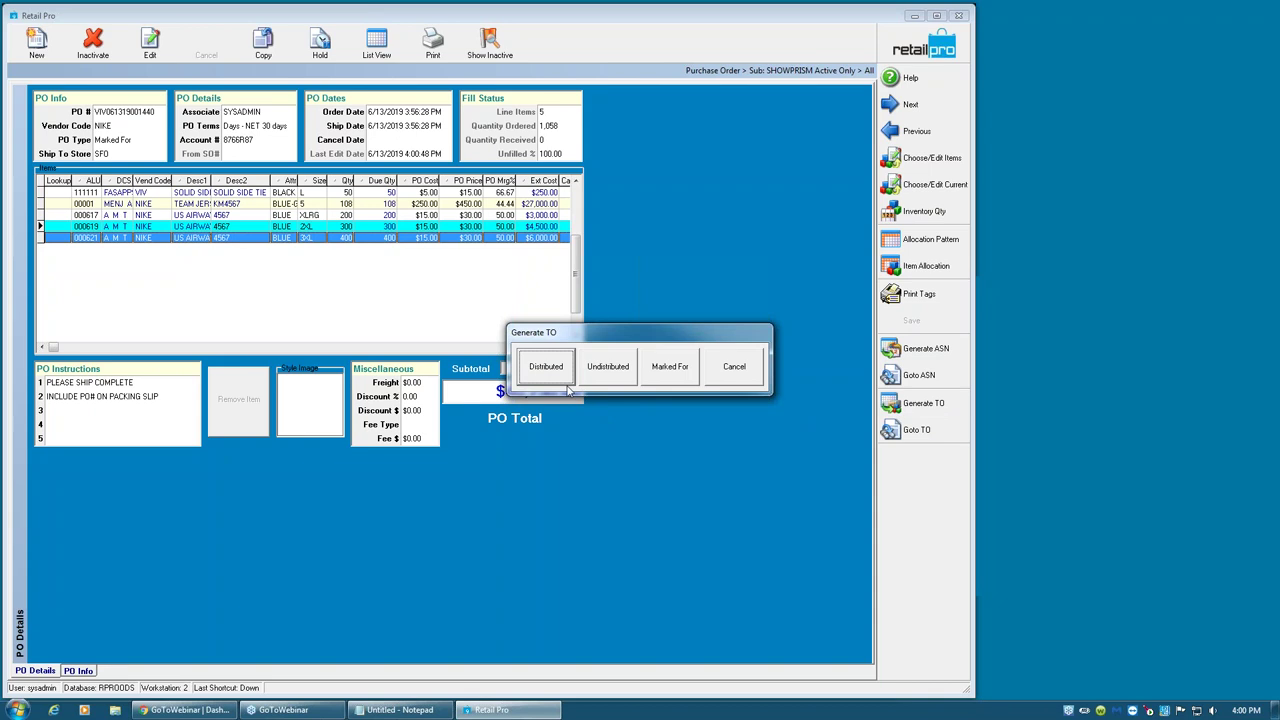
- Generate transfer order #295 as Marked For and dismiss the confirmation message
left_click(610, 374)
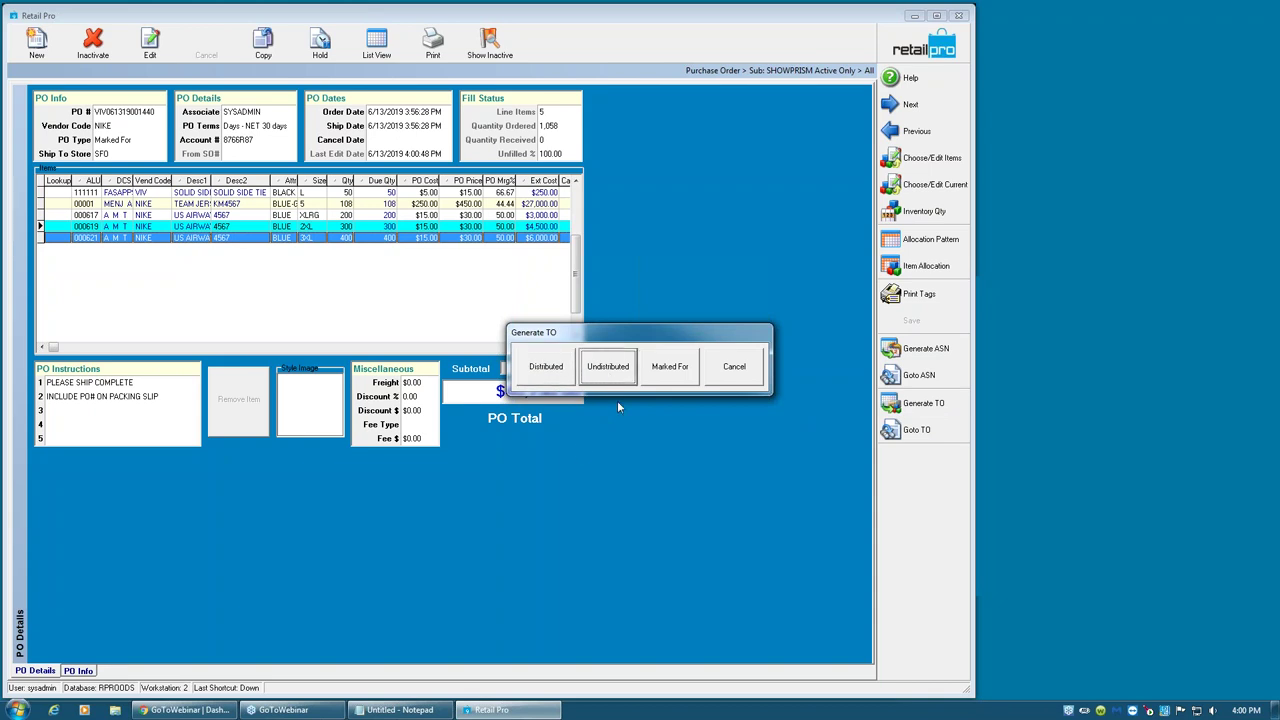
left_click(677, 380)
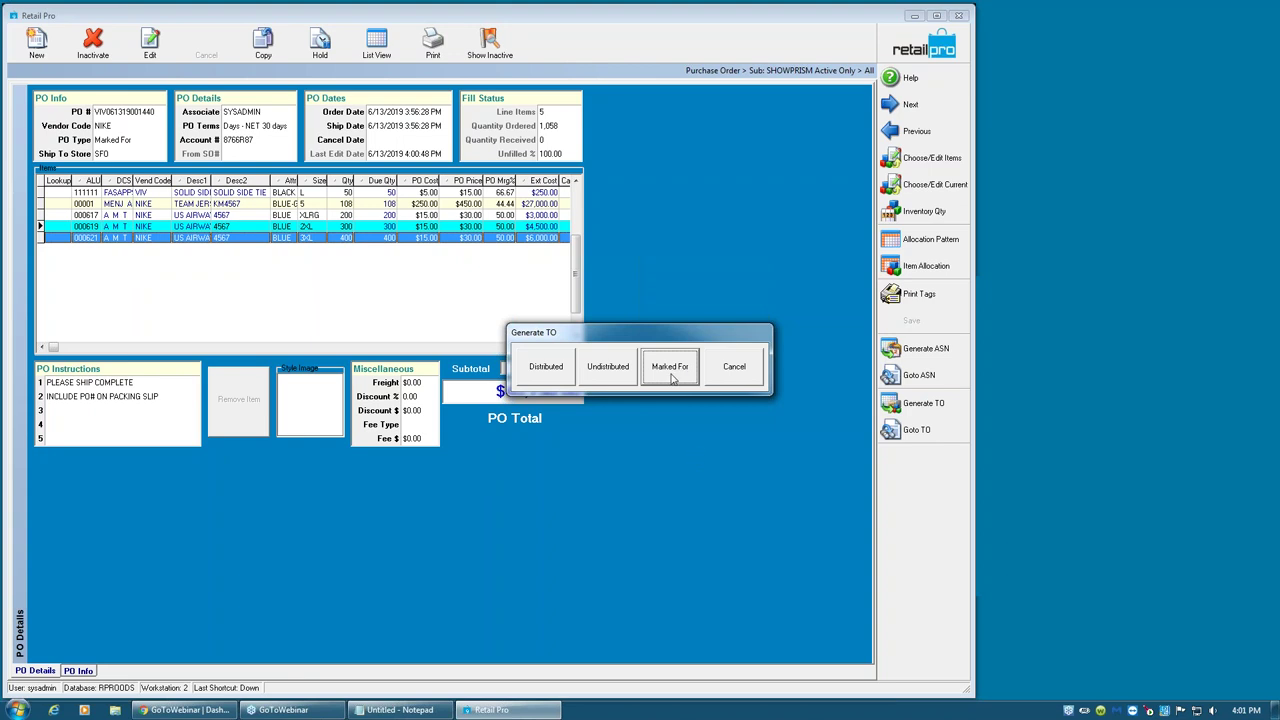
left_click(670, 369)
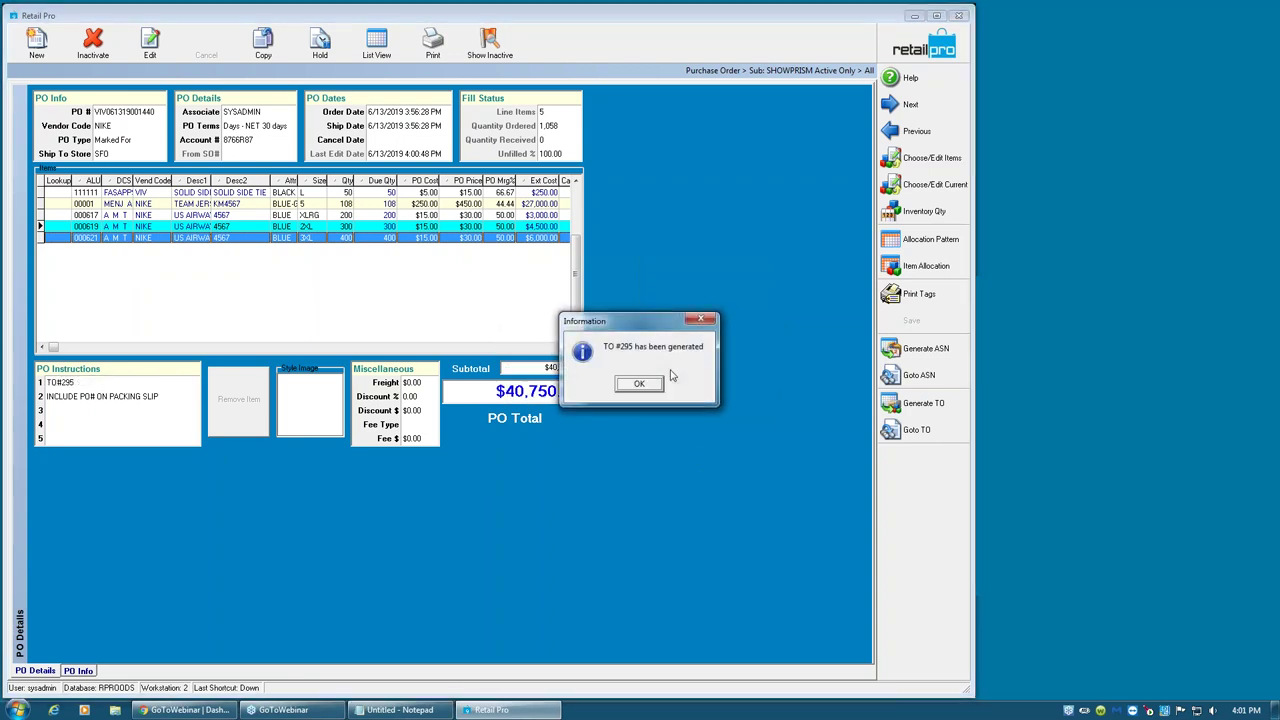
left_click(638, 385)
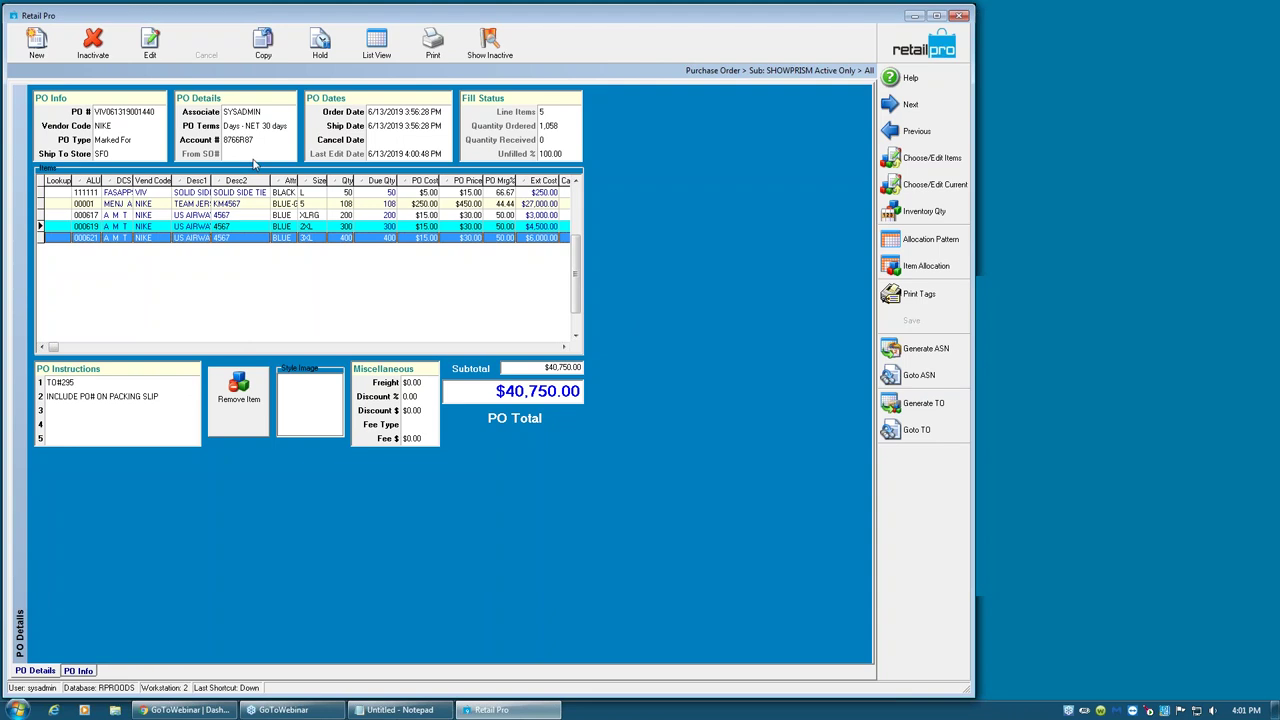
- Set the PO's Ship Date to June 14, 2019 from the calendar dropdown
left_click(404, 112)
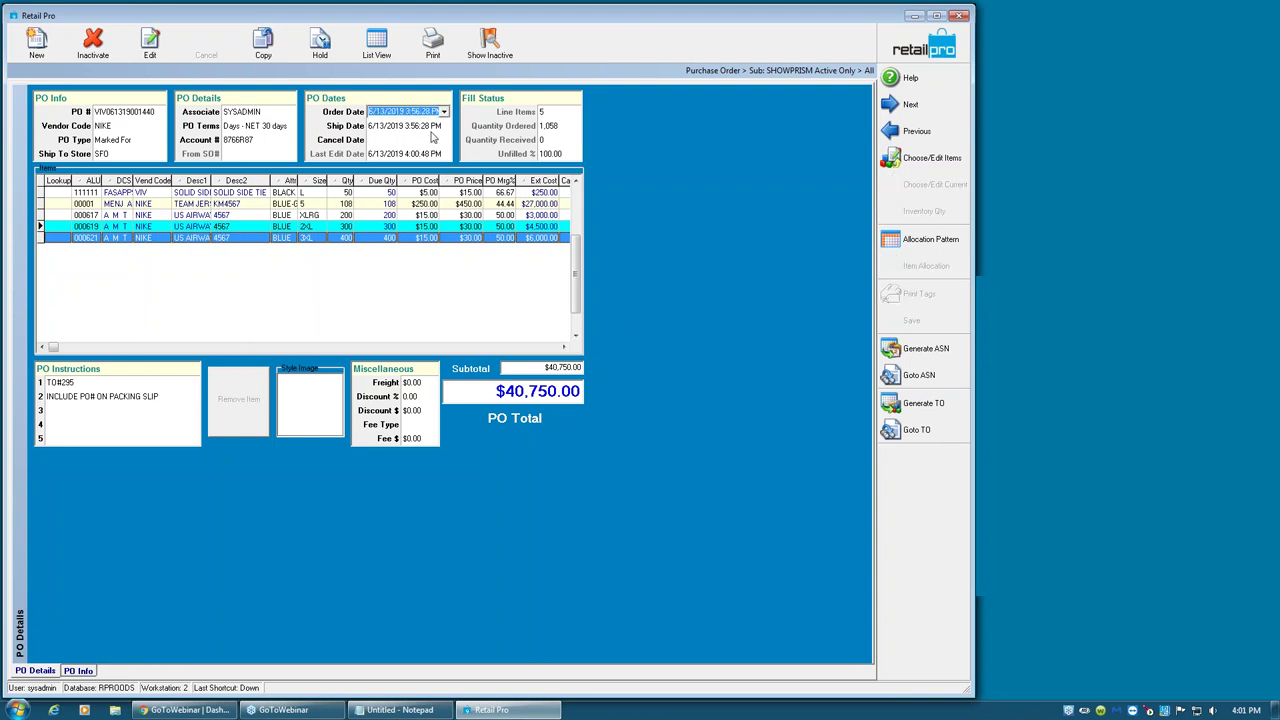
left_click(432, 131)
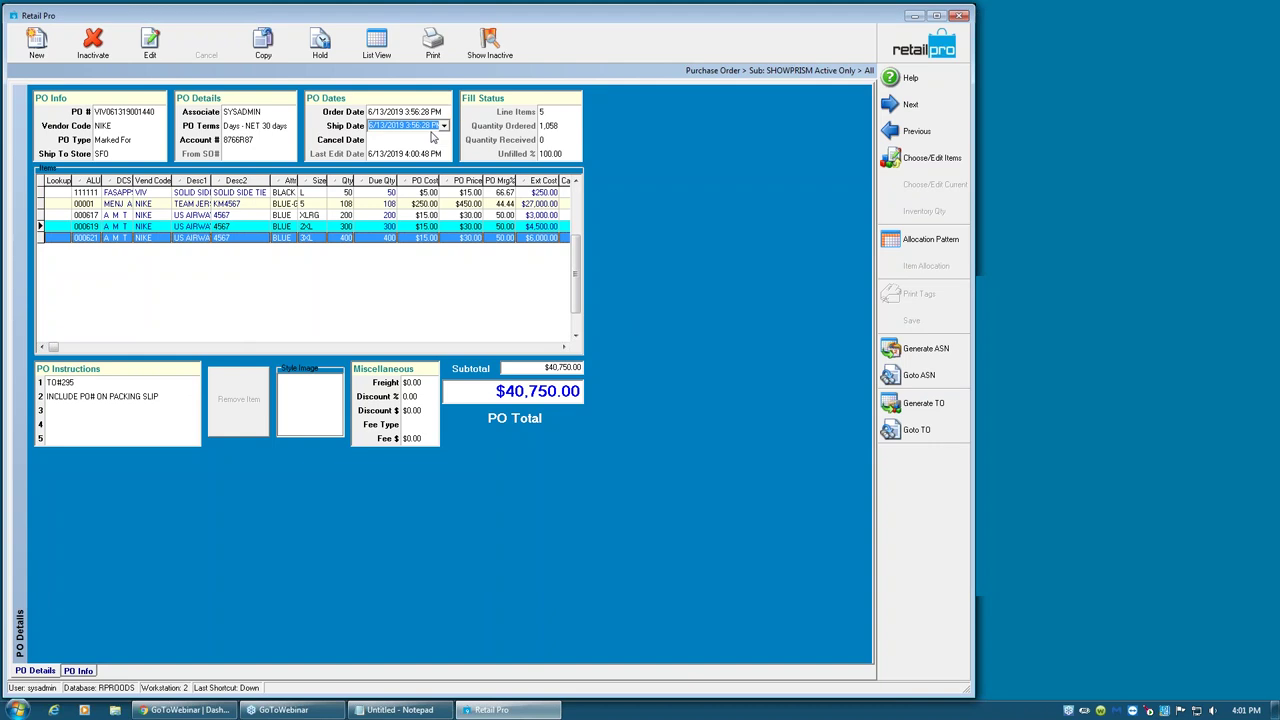
left_click(444, 126)
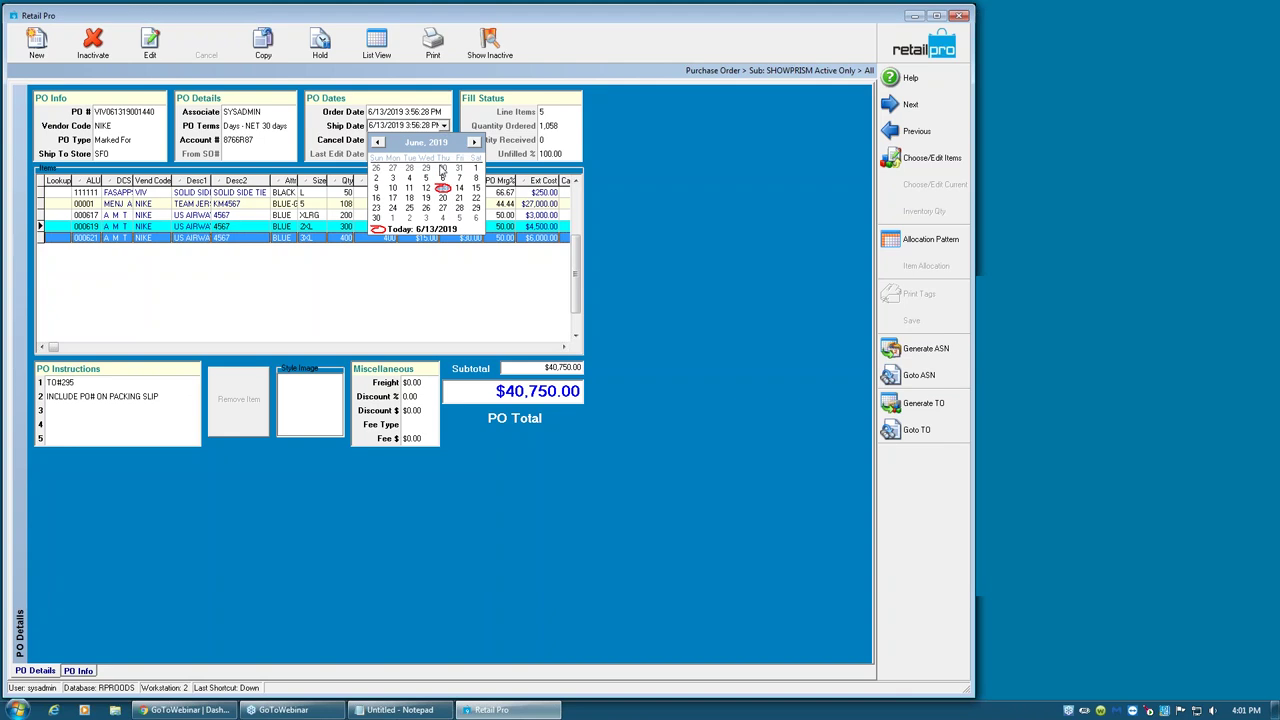
left_click(459, 188)
left_click(432, 130)
left_click(432, 130)
left_click(444, 126)
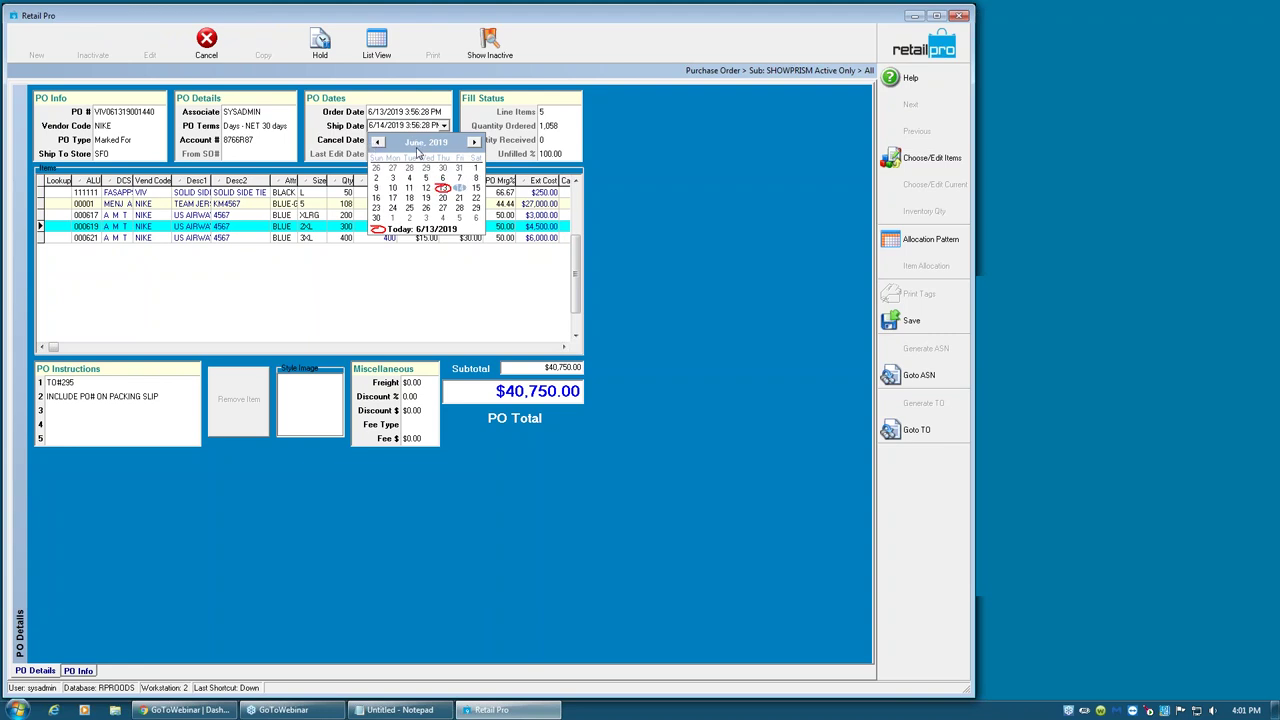
left_click(418, 150)
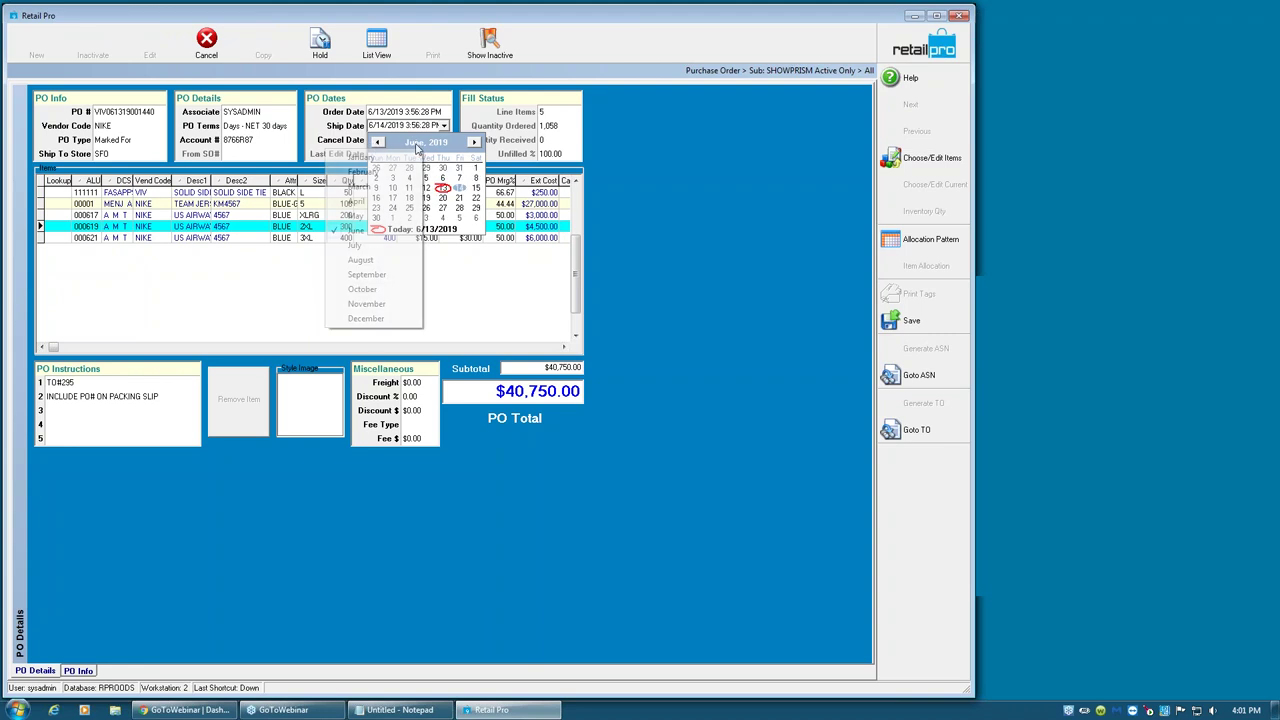
left_click(386, 321)
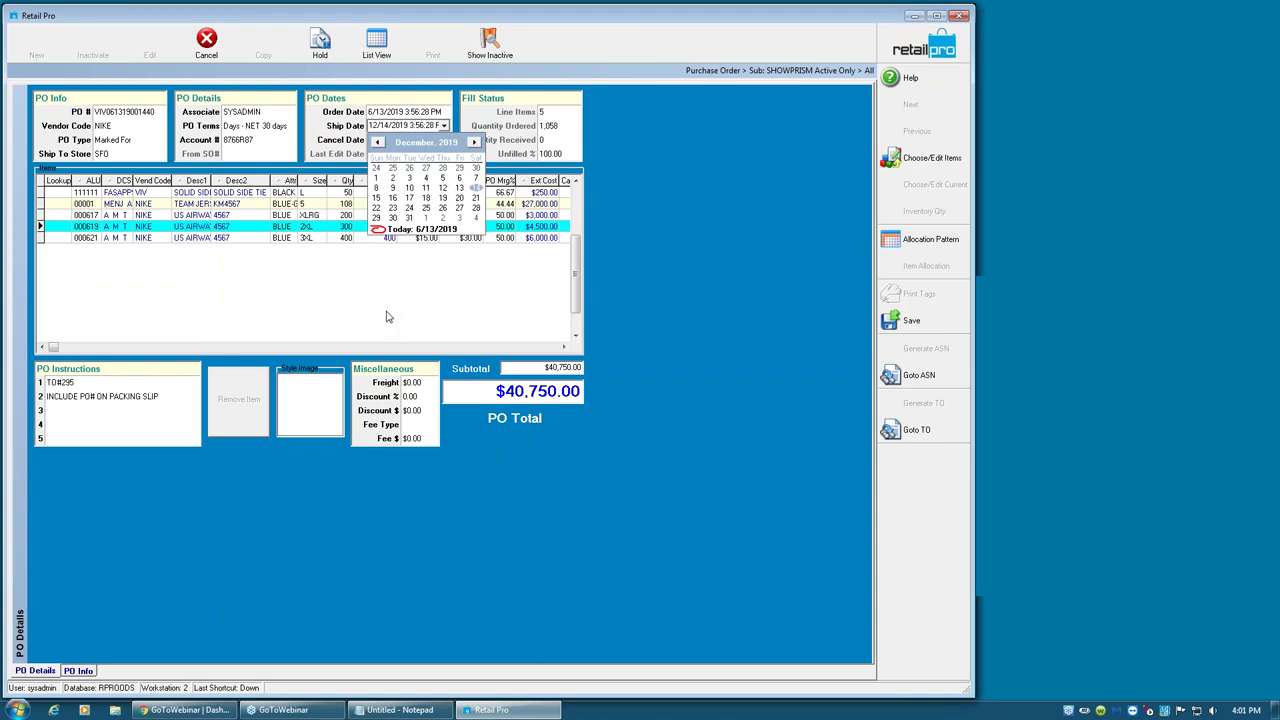
left_click(418, 150)
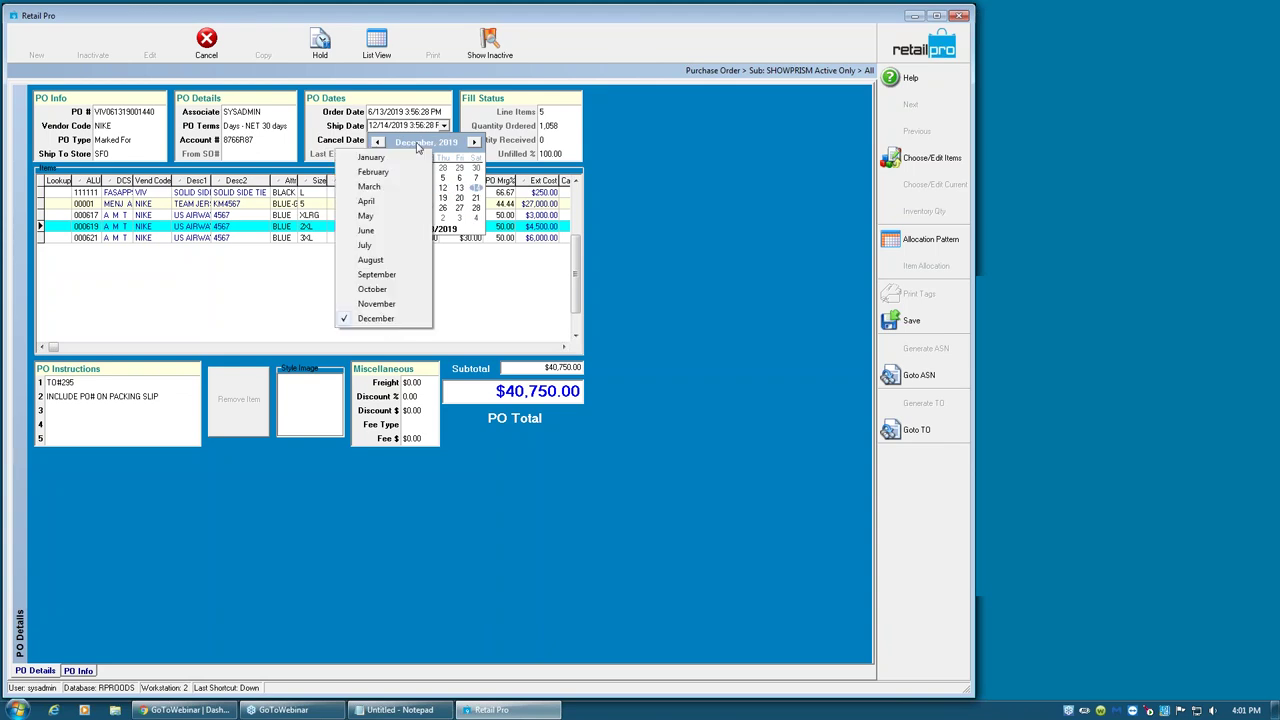
left_click(395, 230)
left_click(437, 148)
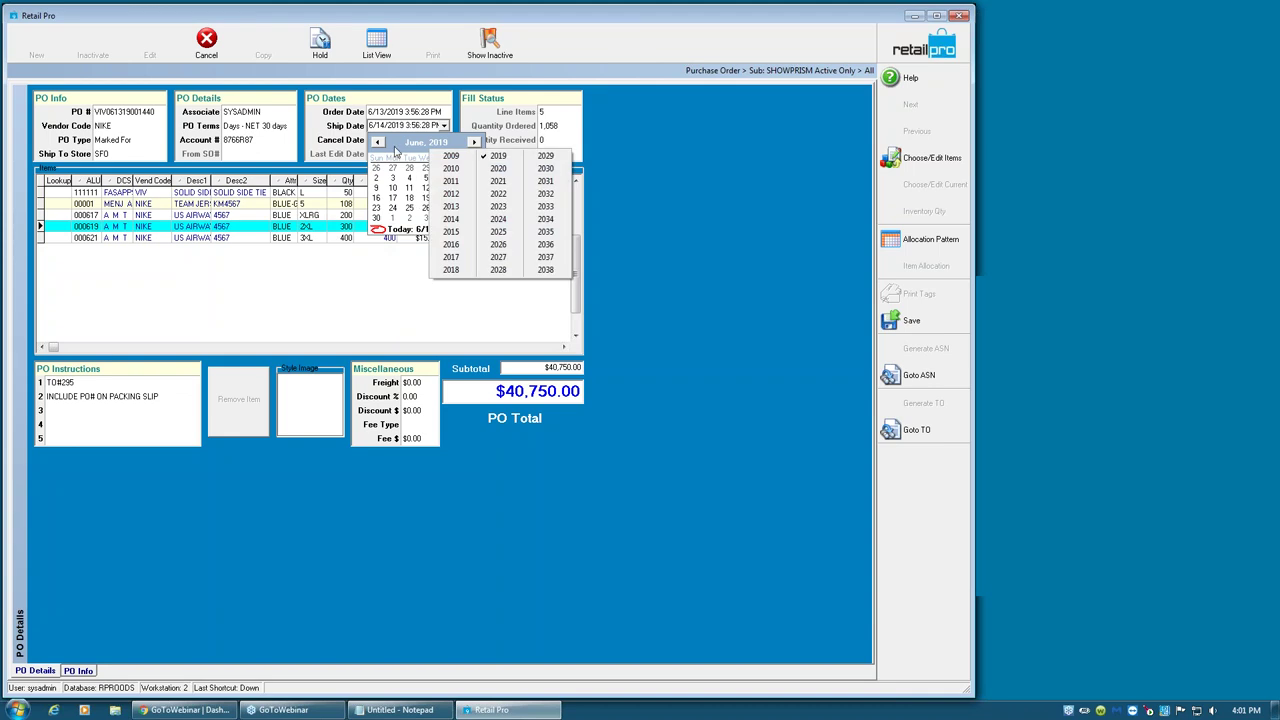
left_click(395, 150)
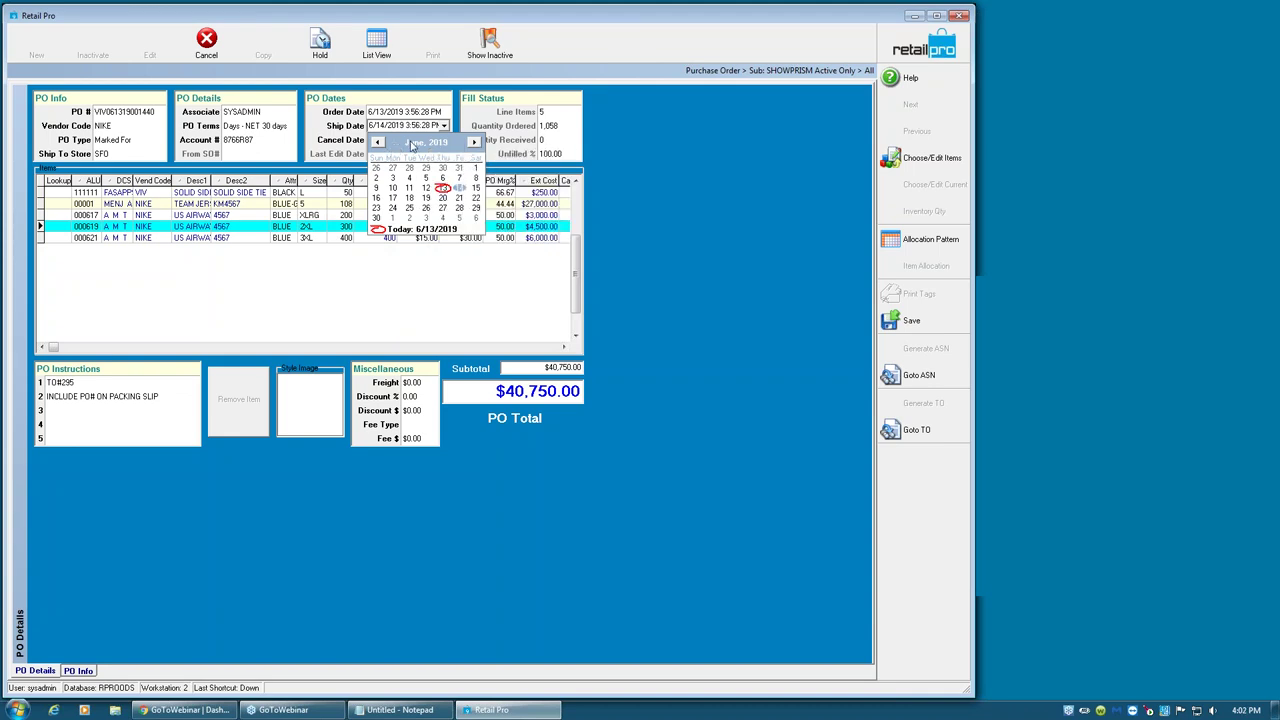
left_click(459, 188)
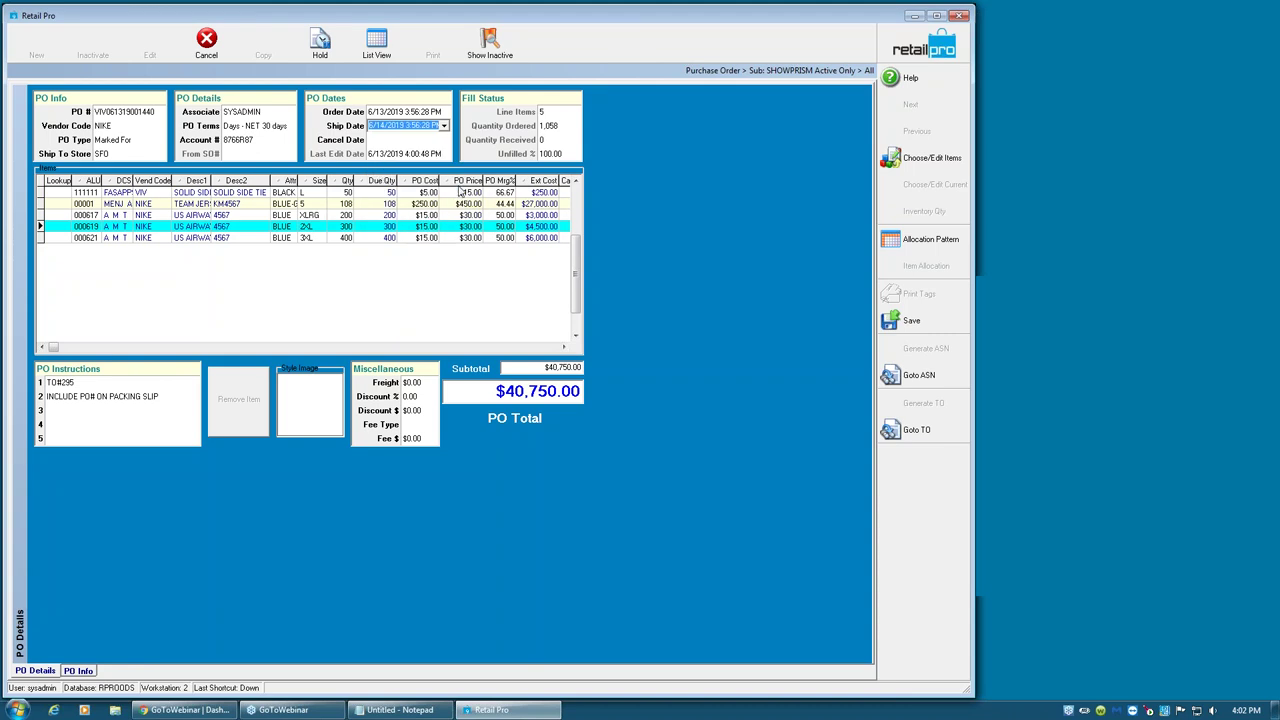
- Enter an October 2019 date in the Cancel Date field
left_click(388, 141)
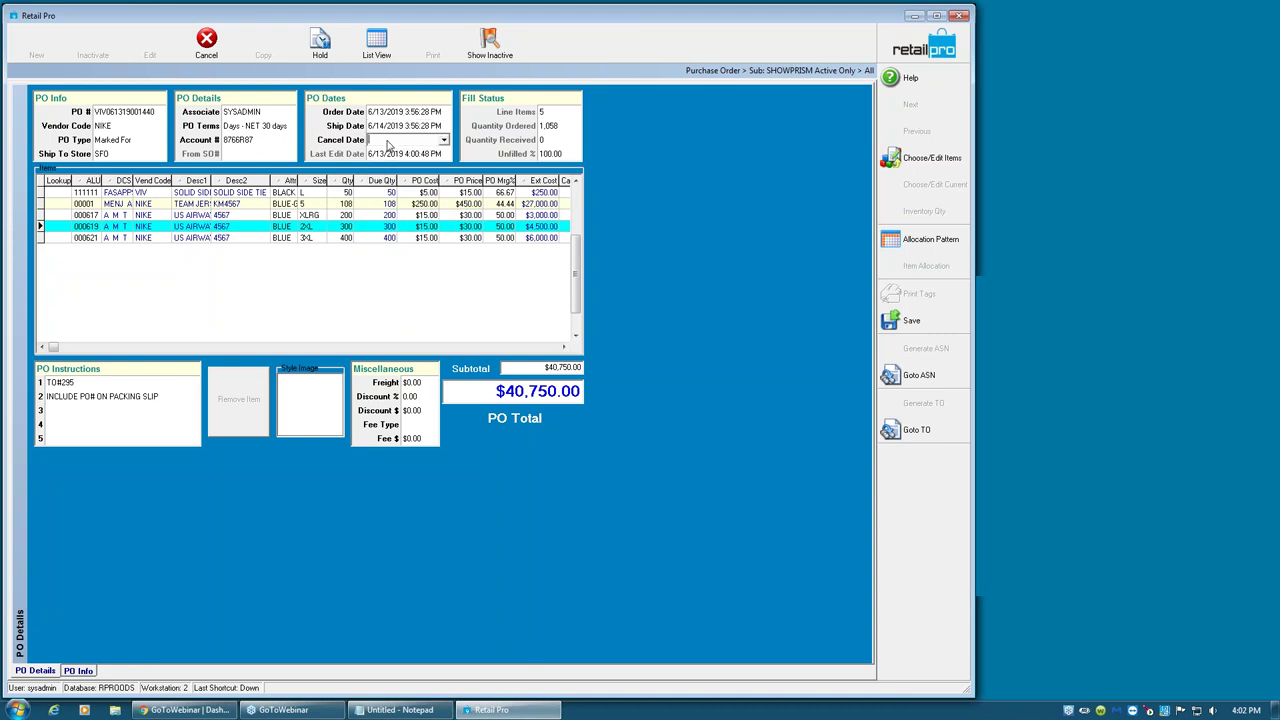
type("6/")
type("1")
type("10")
- Add item 00623 to the PO with Doc Qty 500 at $15.75 Doc Cost
left_click(920, 159)
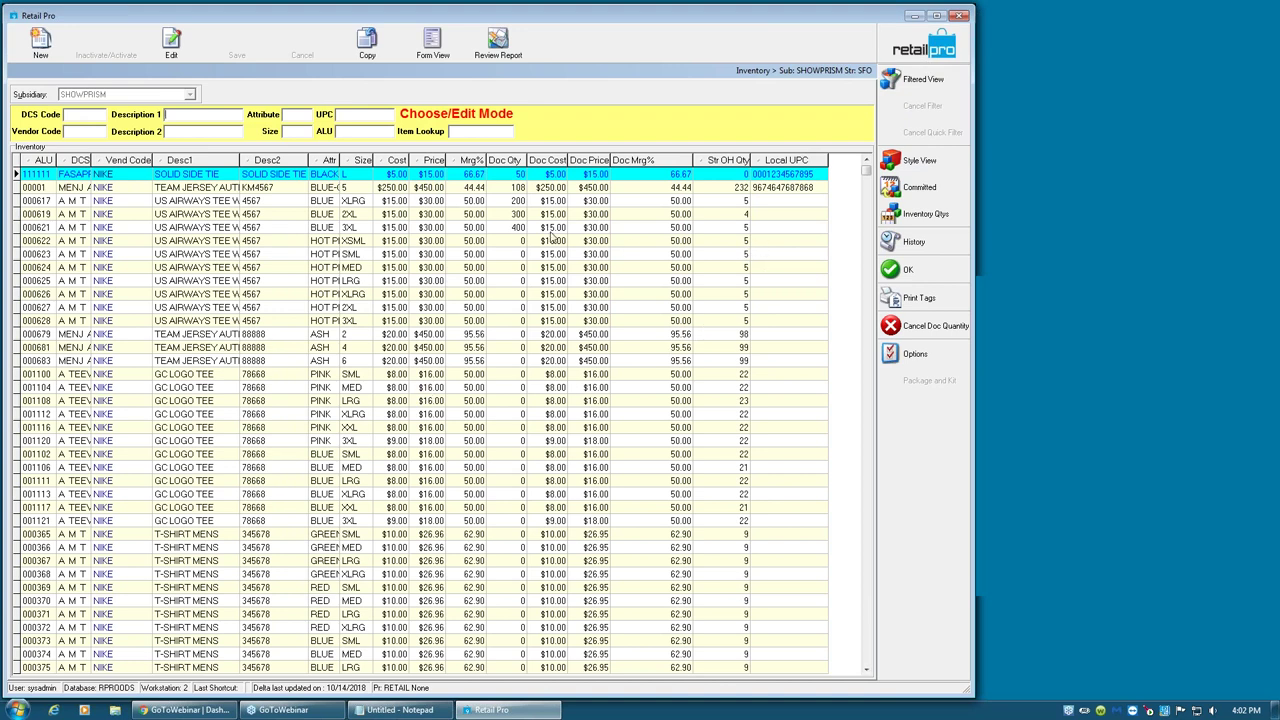
left_click(508, 257)
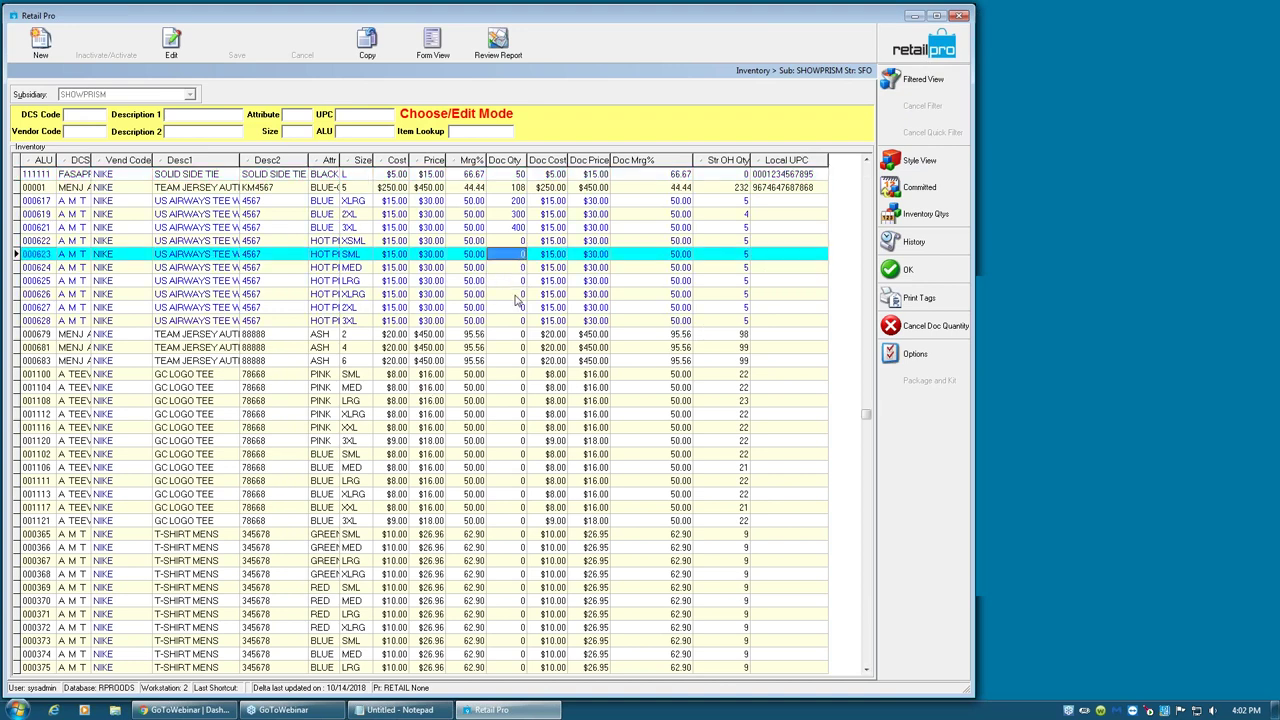
type("500")
key("Tab")
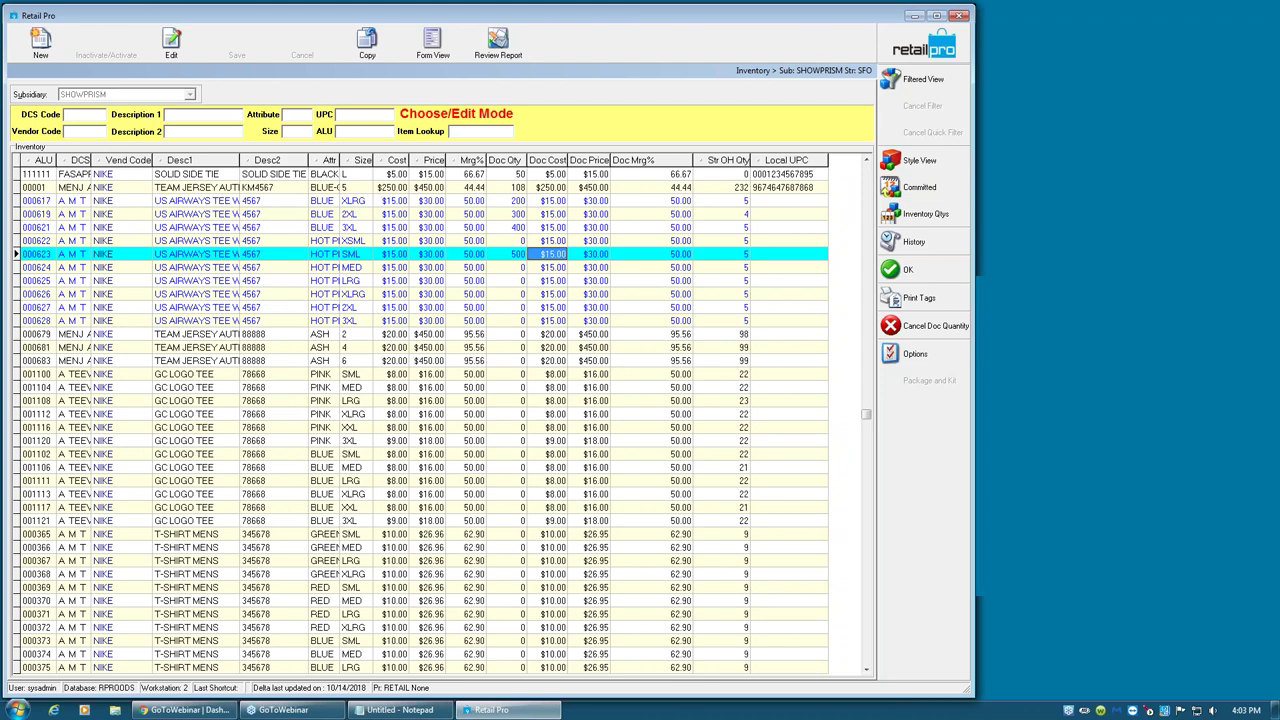
type("15.75")
key("Tab")
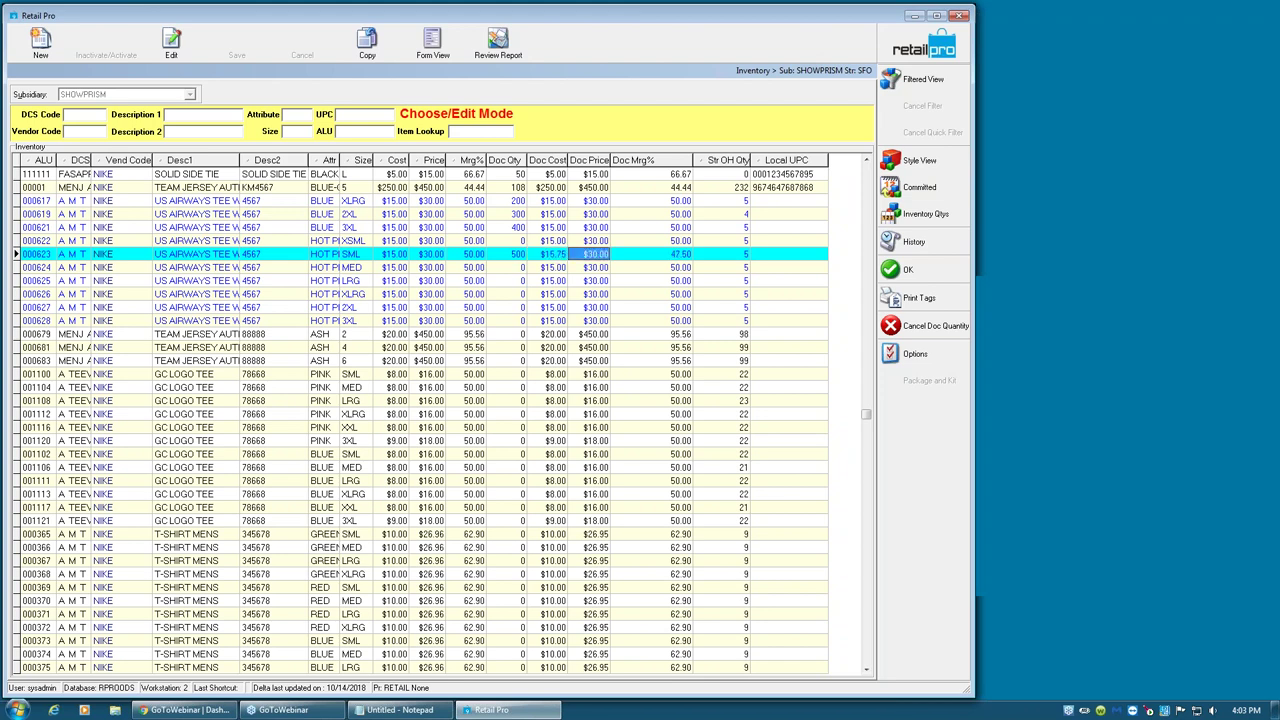
left_click(908, 273)
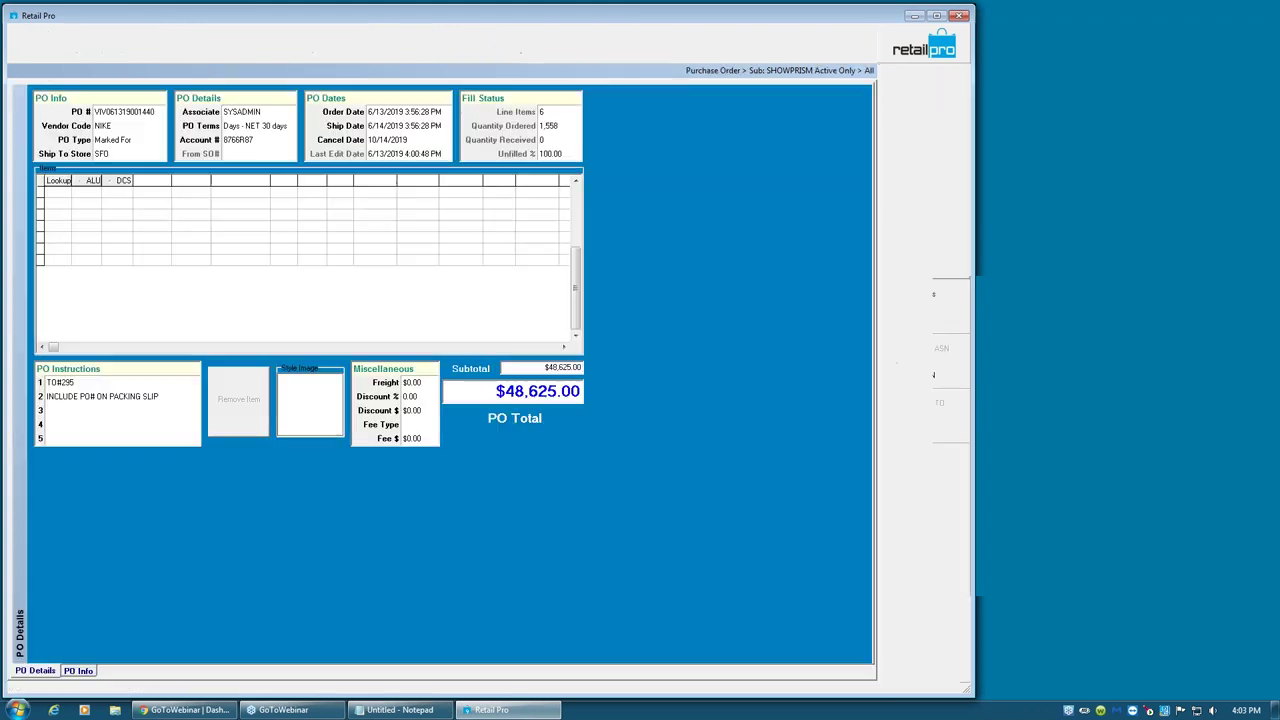
left_click(419, 249)
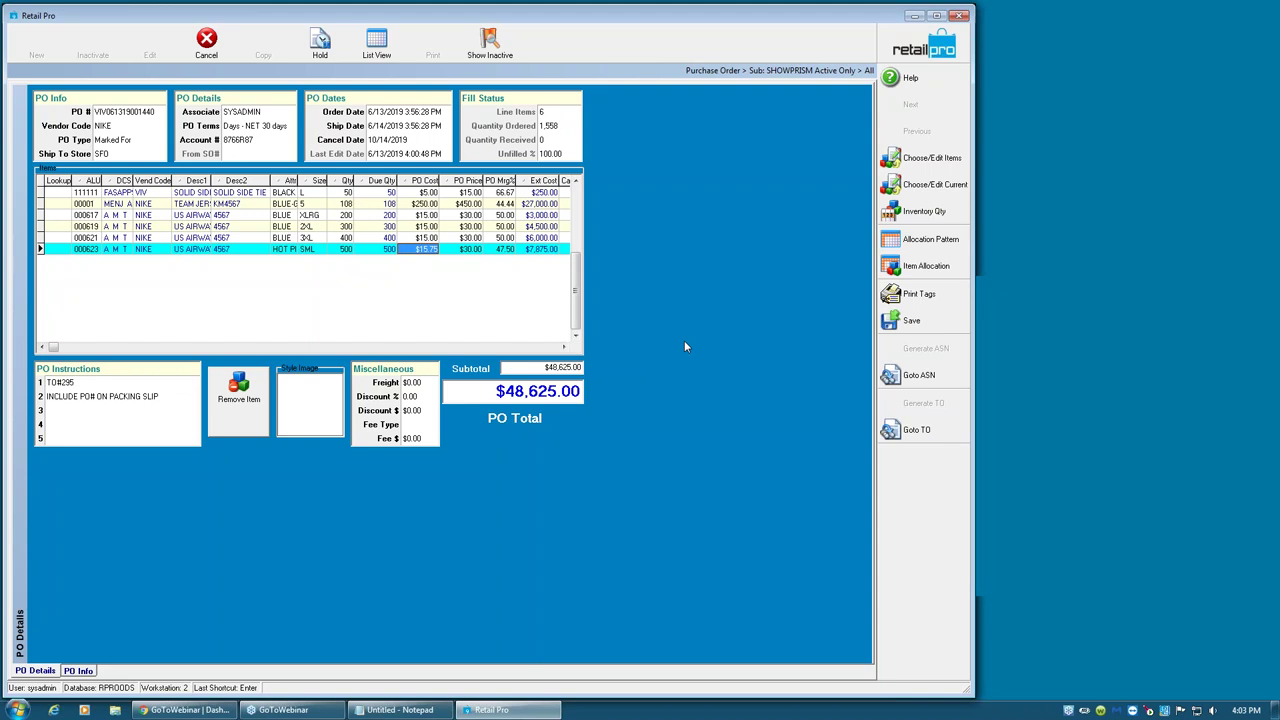
- Copy hot pink 3XL item 00628 into a new 4XL size item
left_click(930, 162)
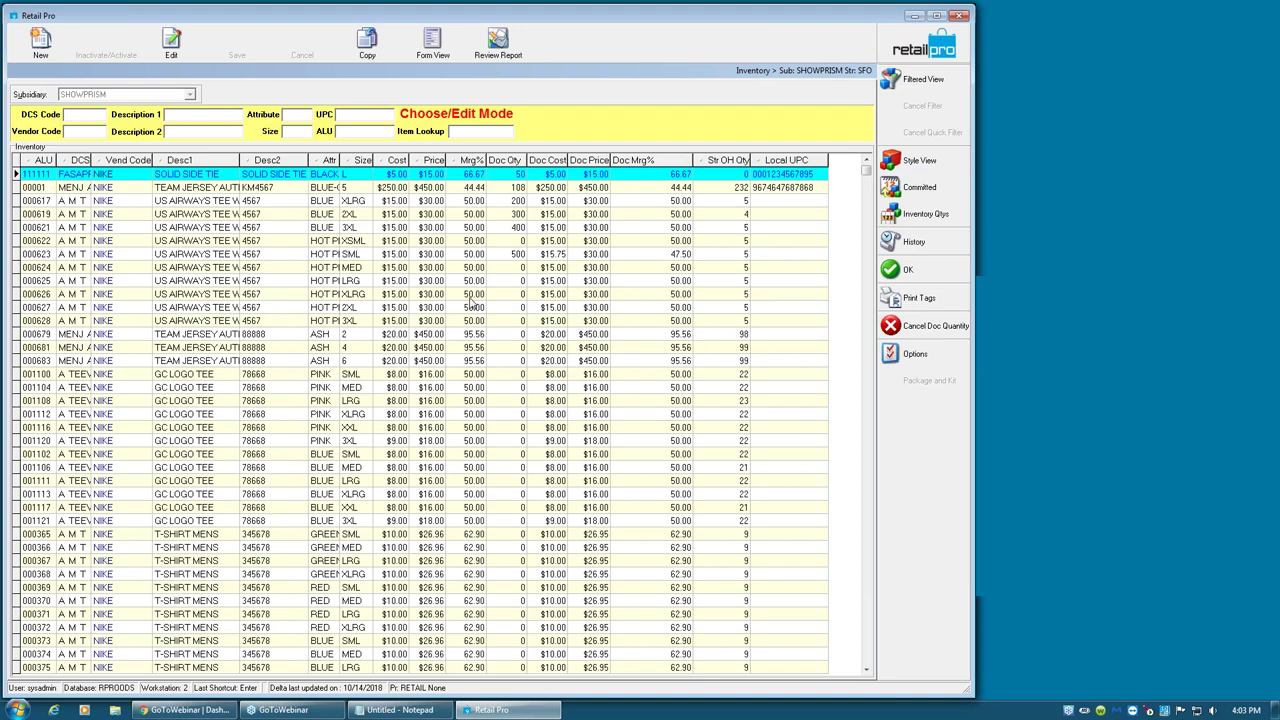
left_click(323, 320)
left_click(352, 321)
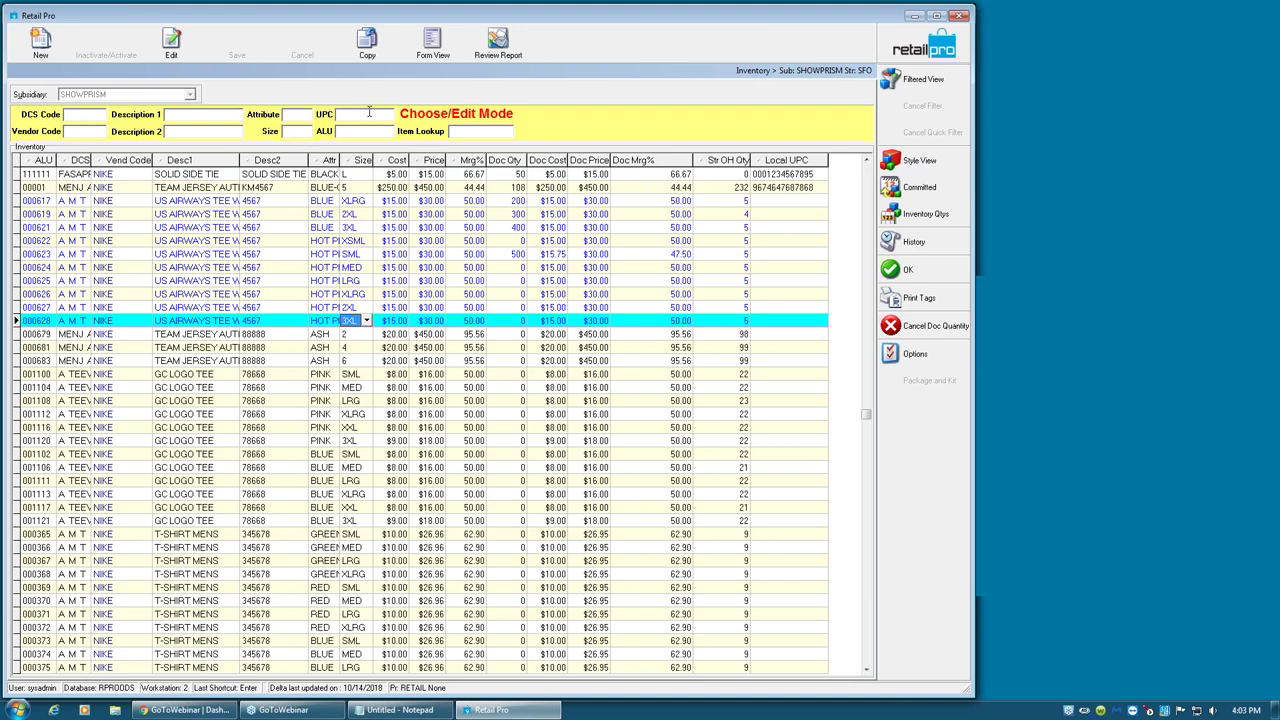
left_click(367, 40)
key("Tab")
type("4")
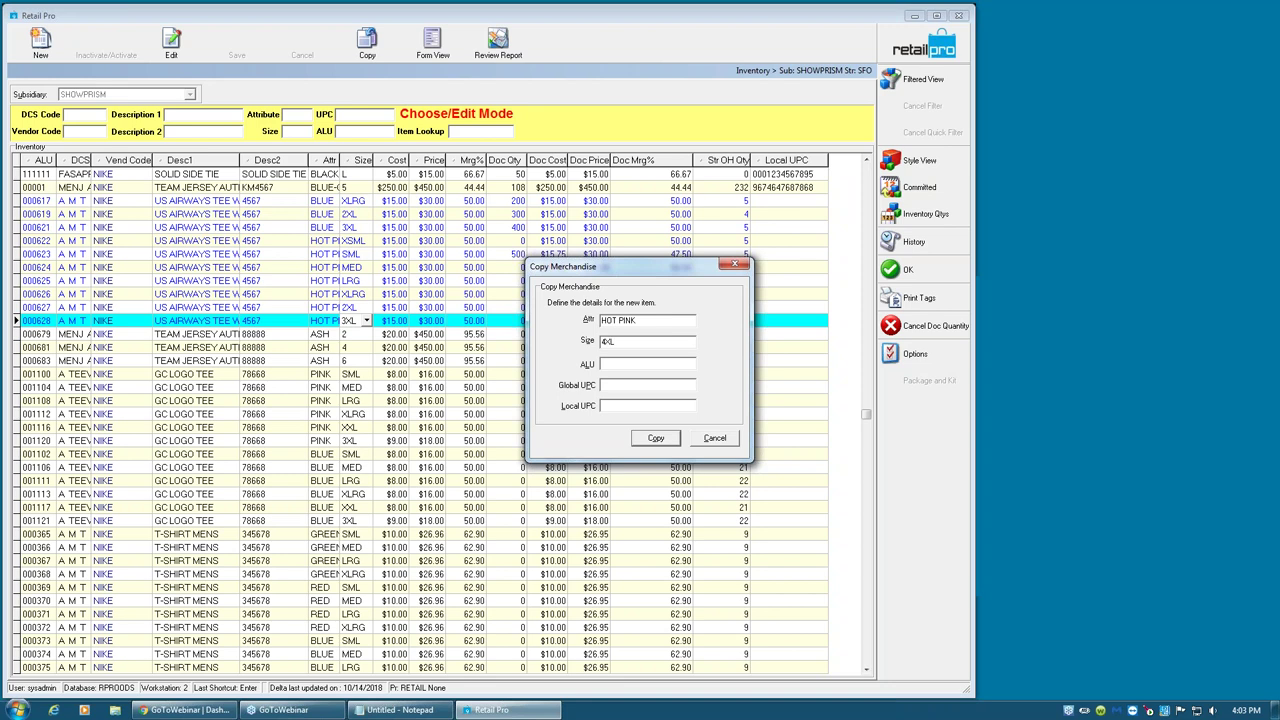
left_click(652, 438)
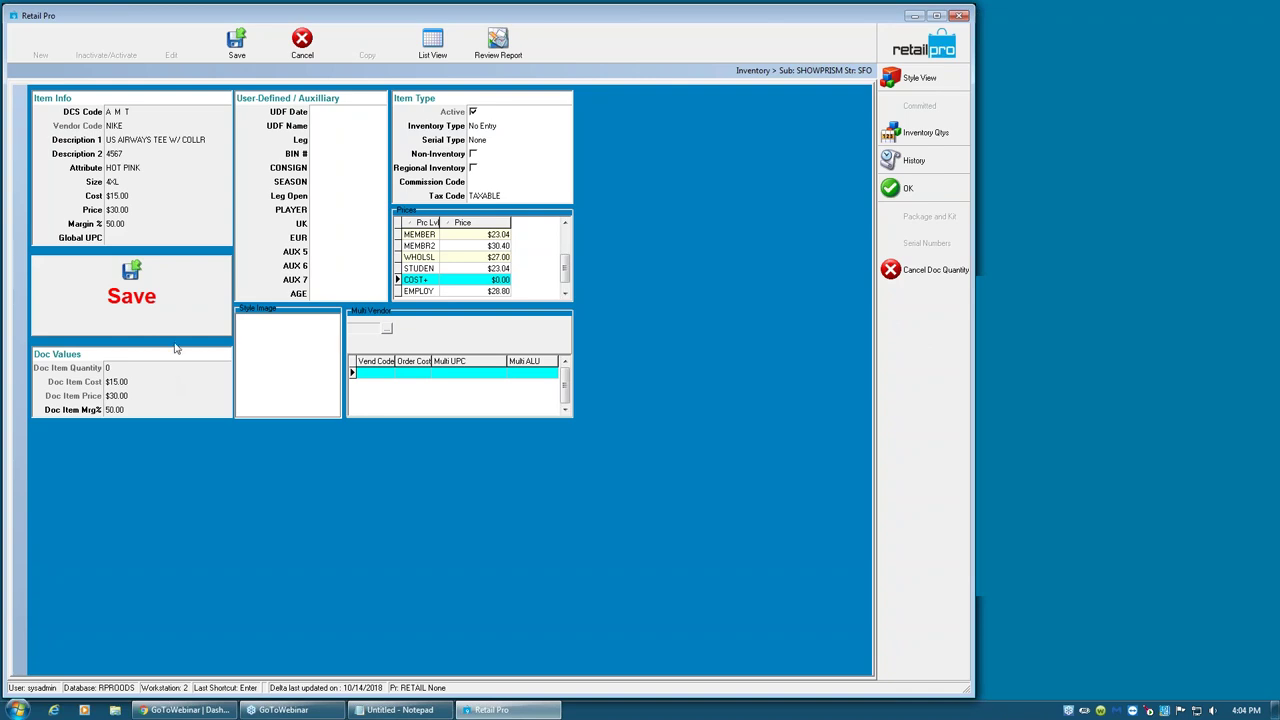
- Save the new 4XL item, set its document quantity to 24, and return to the list view
left_click(240, 52)
left_click(648, 377)
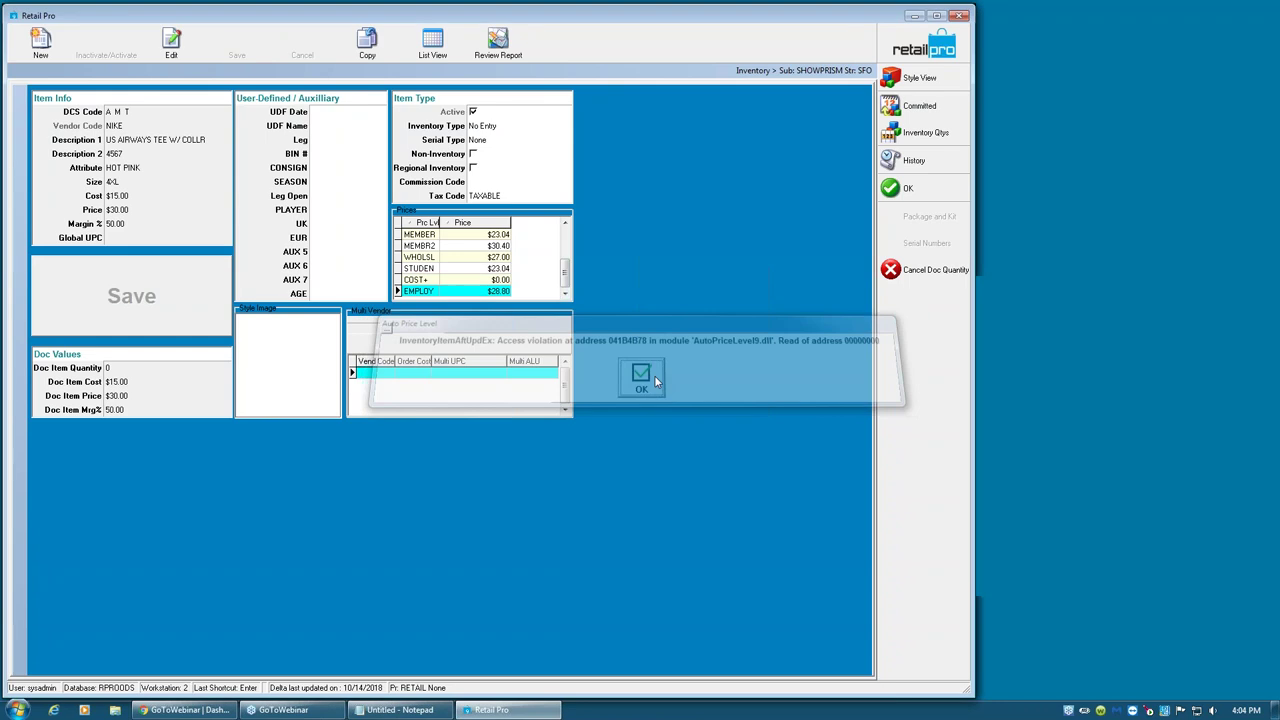
left_click(135, 368)
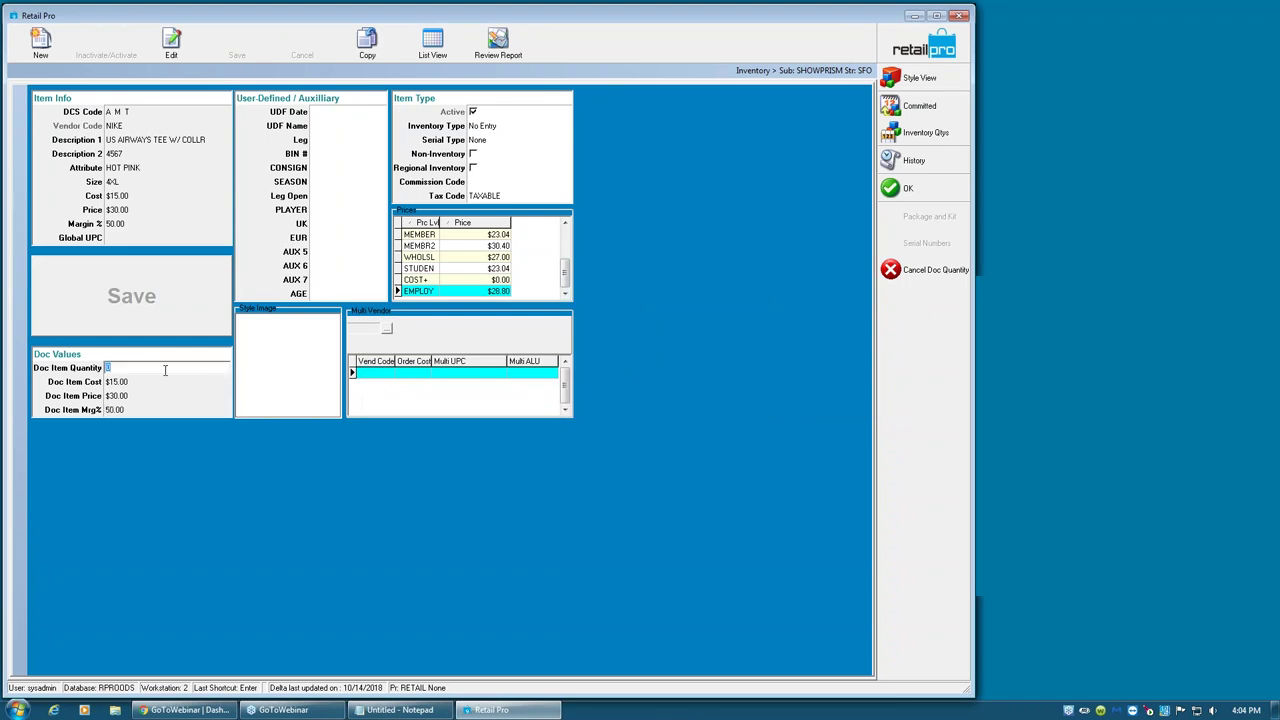
type("24")
key("Return")
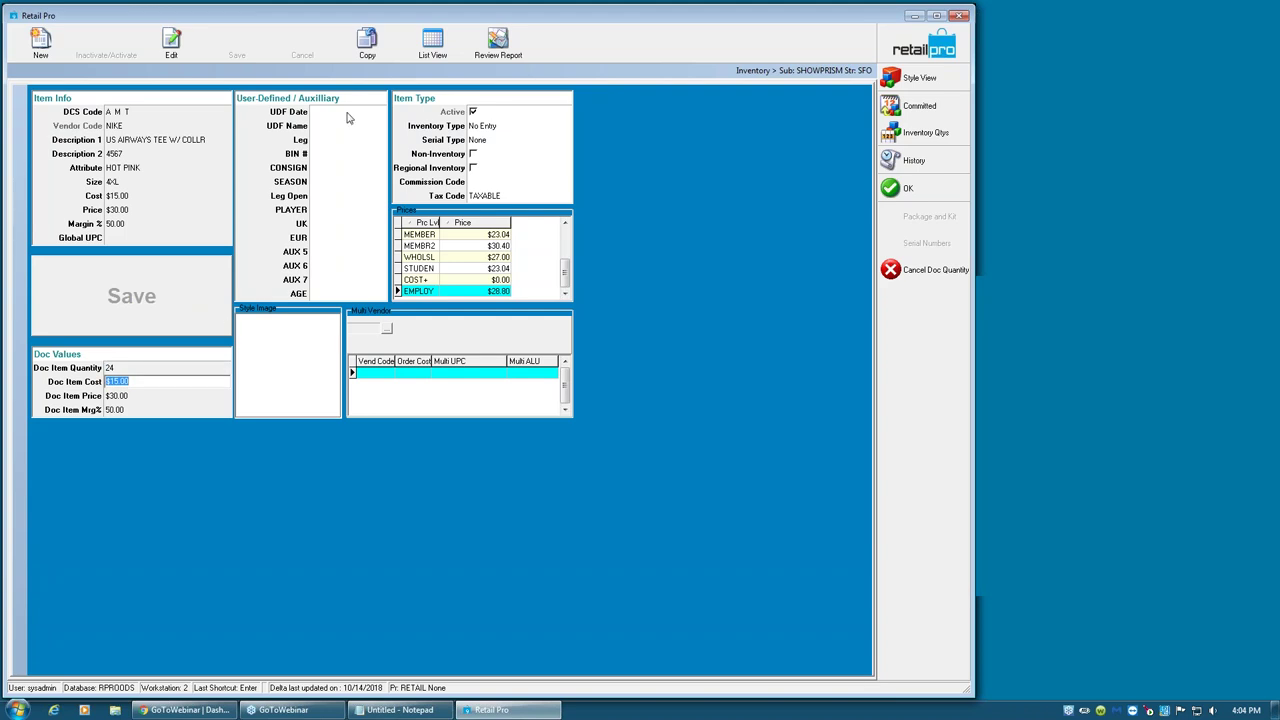
left_click(438, 45)
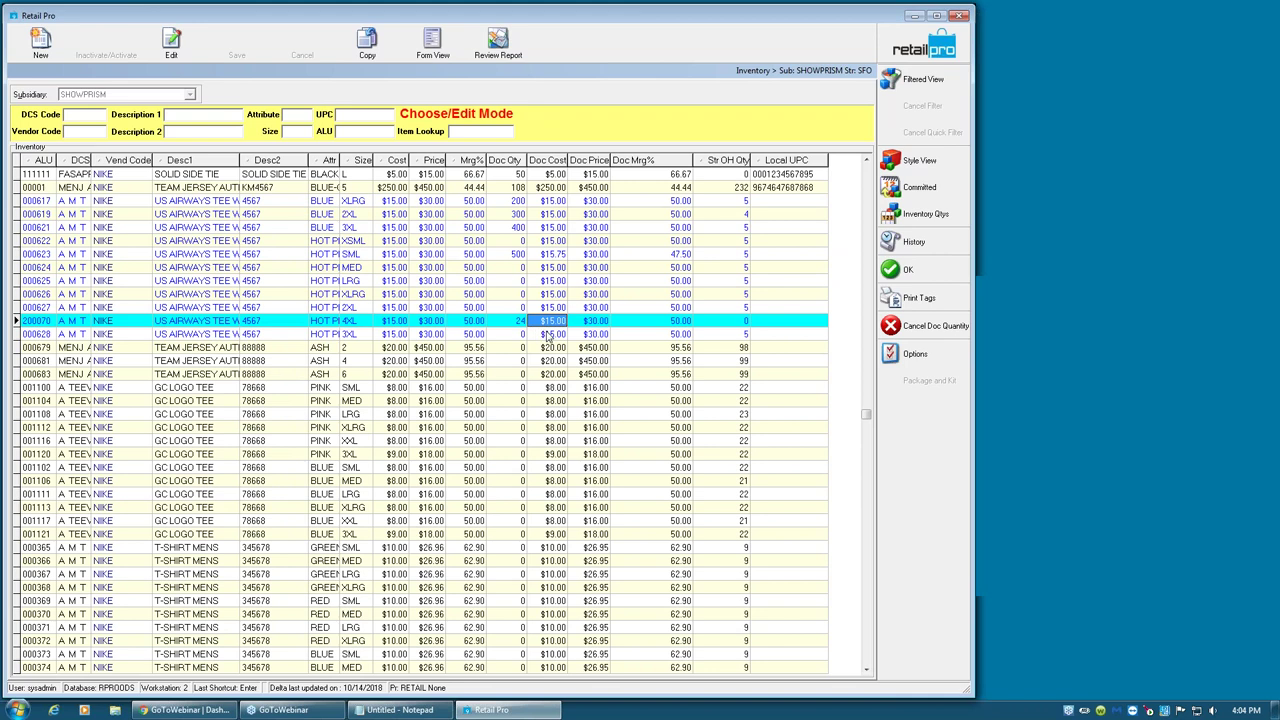
left_click(347, 321)
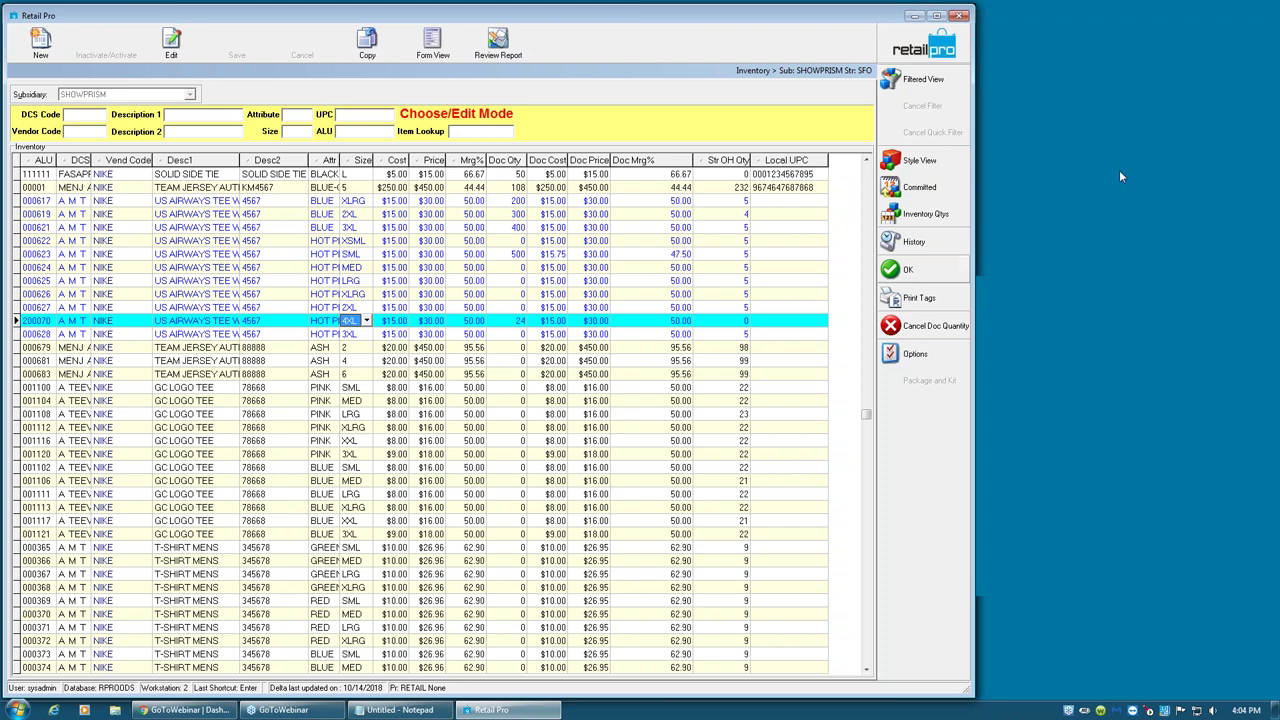
- Switch to Style View, clearing the closed-dataset and access violation errors and save-style prompts
left_click(931, 168)
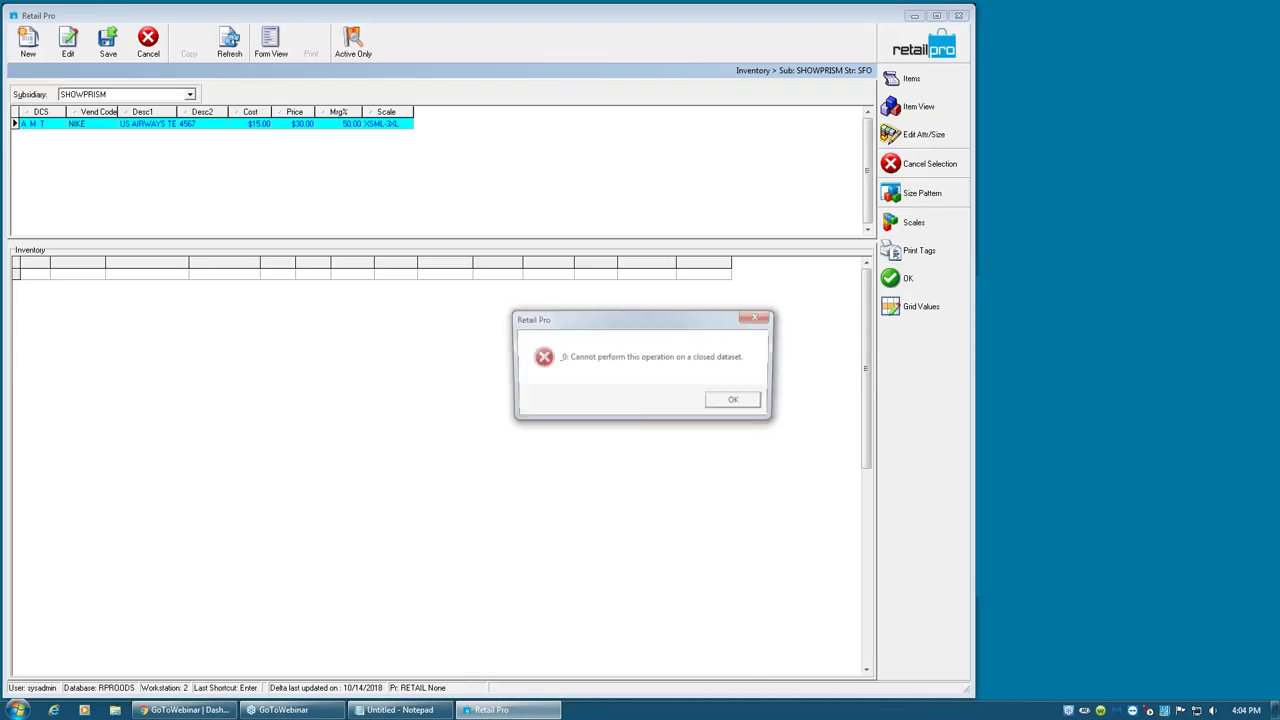
left_click(737, 402)
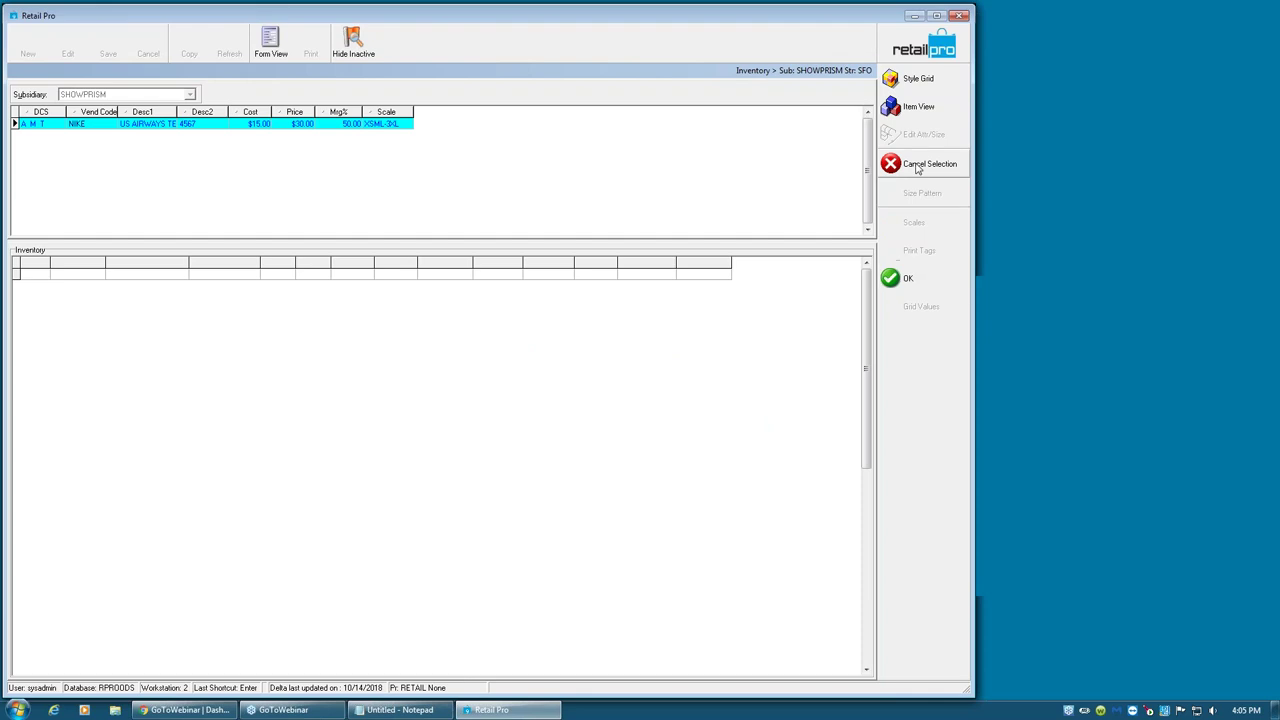
left_click(893, 280)
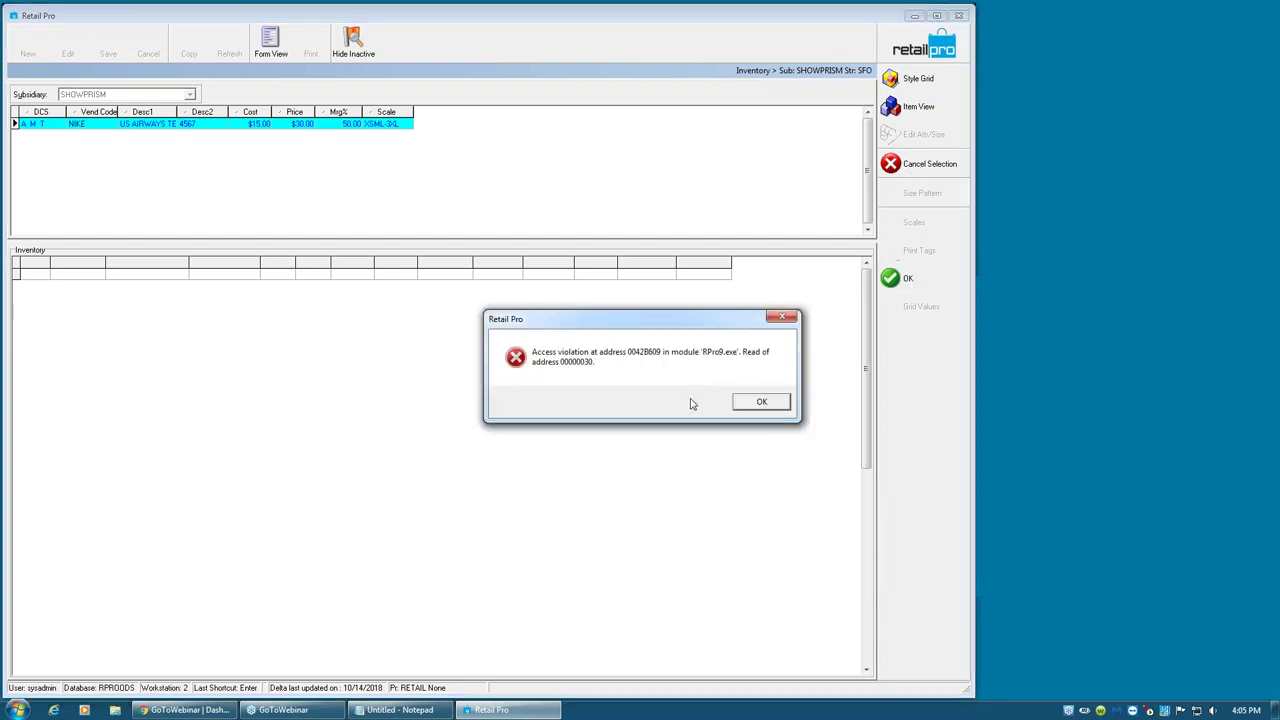
left_click(757, 401)
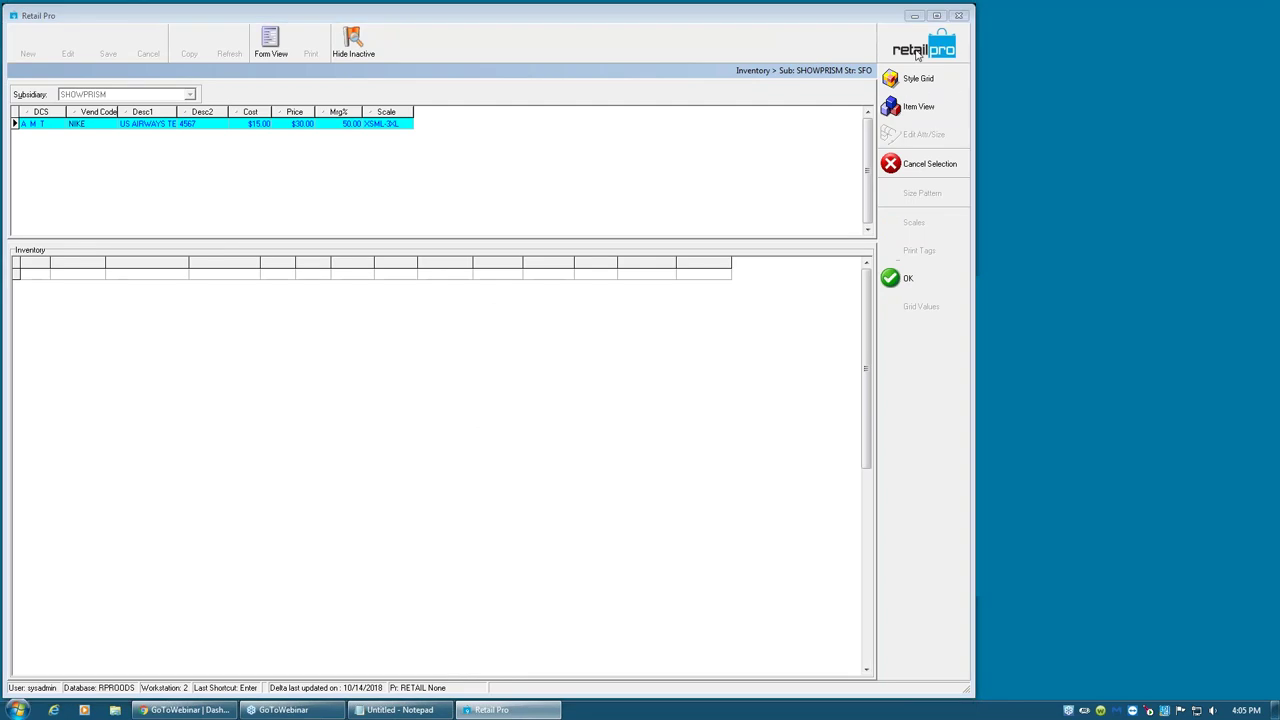
left_click(588, 384)
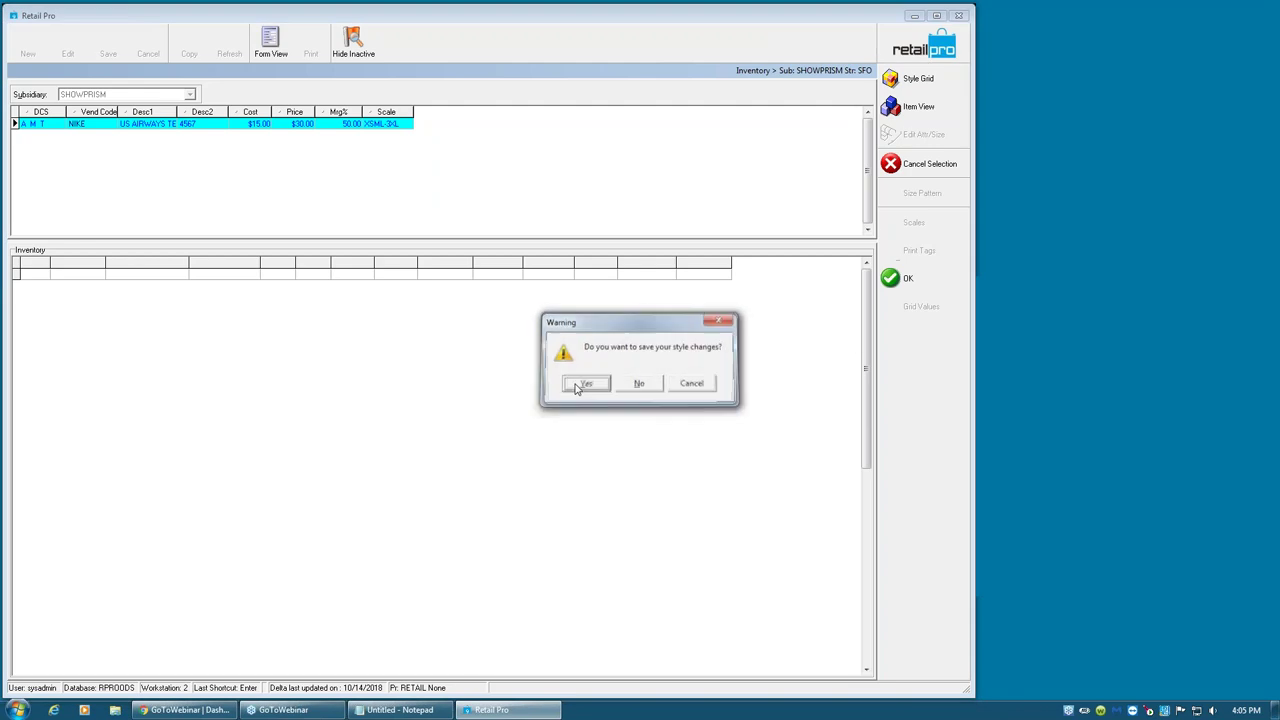
left_click(640, 384)
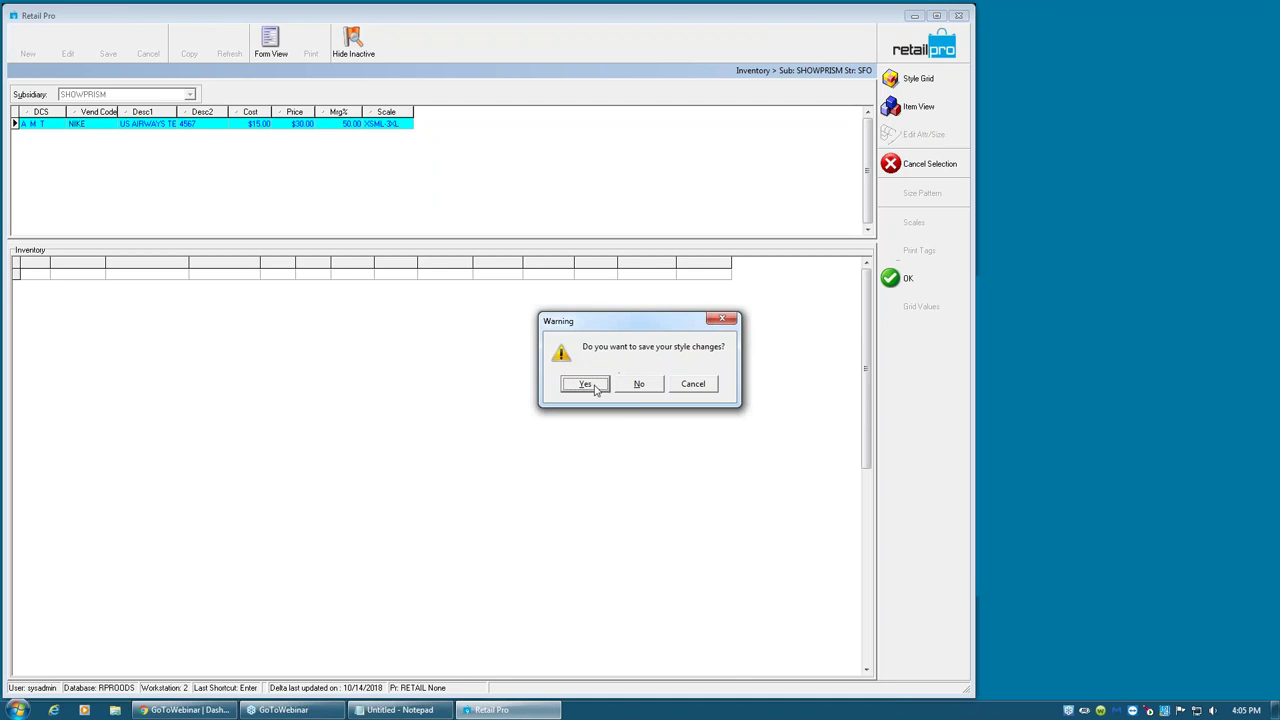
left_click(704, 388)
- Exit Retail Pro 9, discarding the purchase order's unsaved changes
left_click(959, 15)
left_click(608, 385)
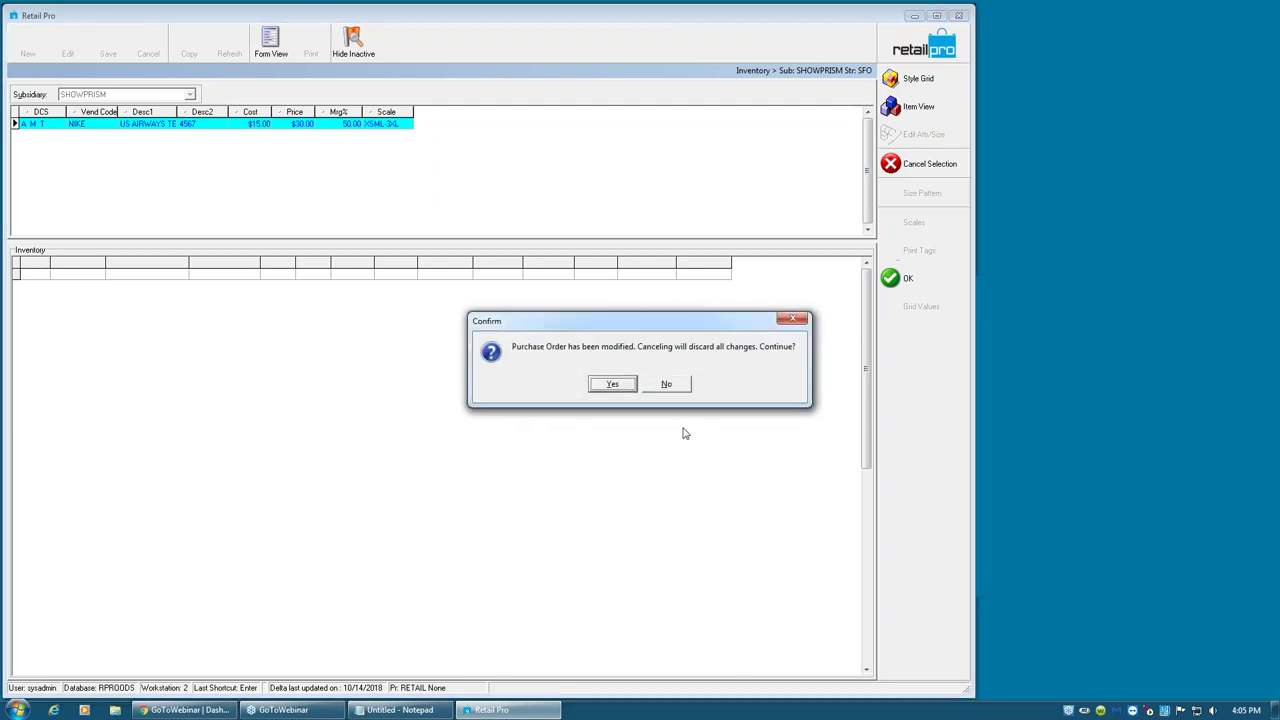
left_click(601, 386)
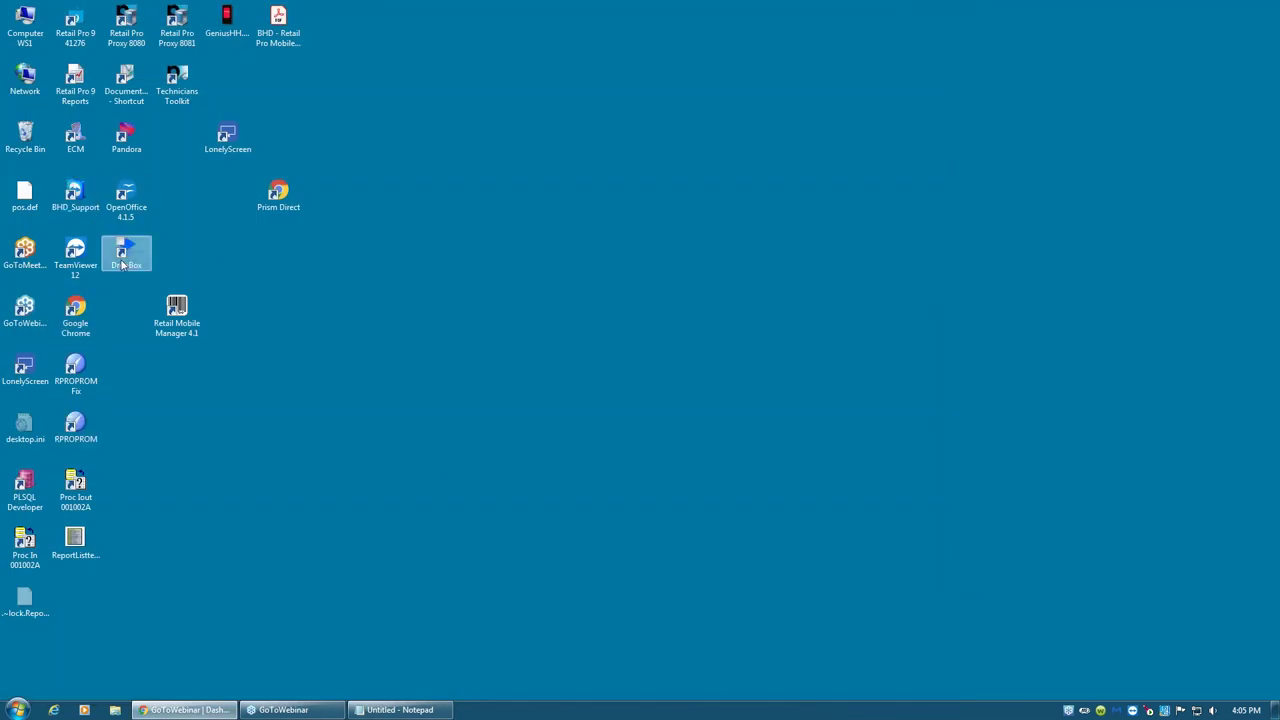
- Relaunch Retail Pro 9 from the desktop and log on with the account password
double_click(80, 26)
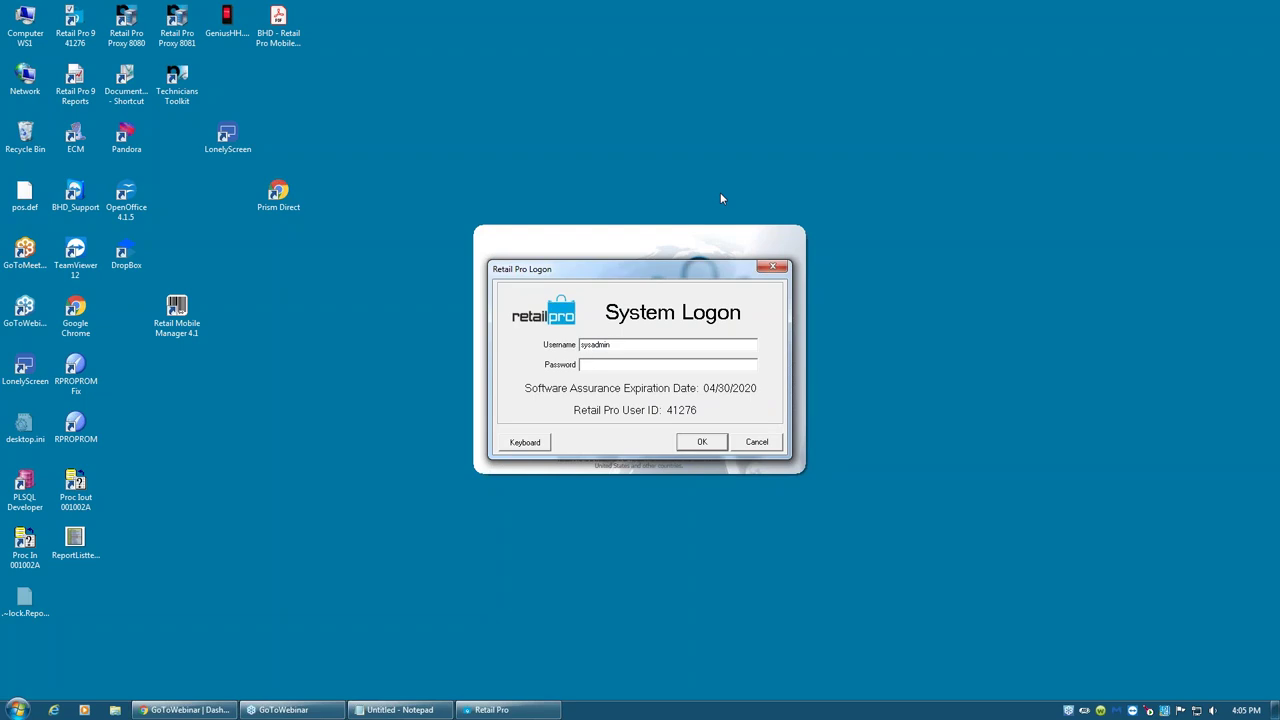
type("********")
key("Return")
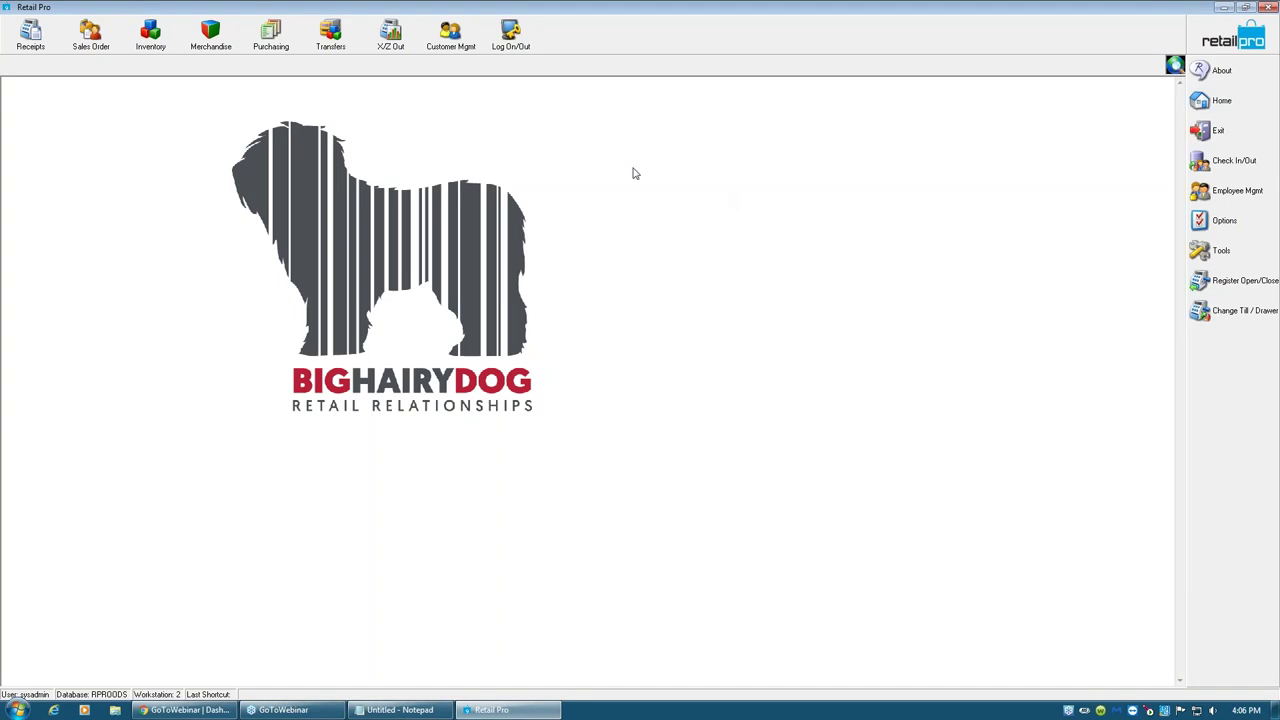
- Open the first purchase order's items, select 000624, and switch to Style View
left_click(271, 48)
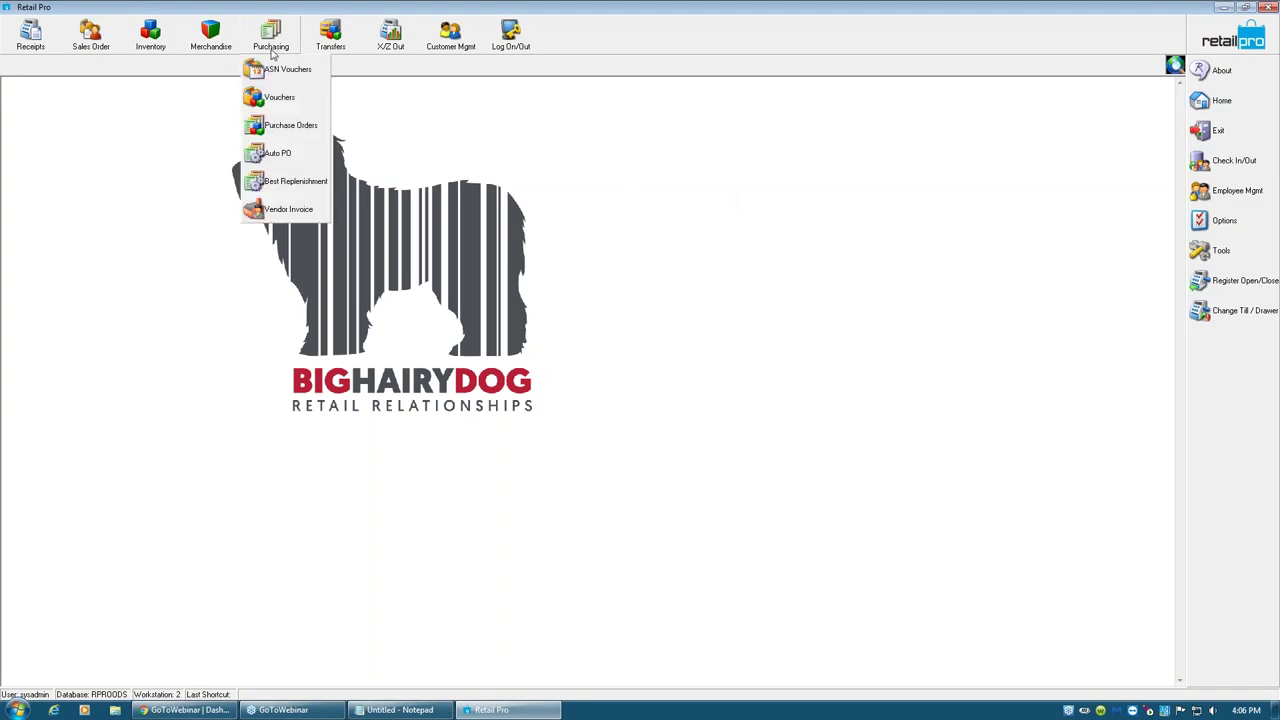
left_click(303, 129)
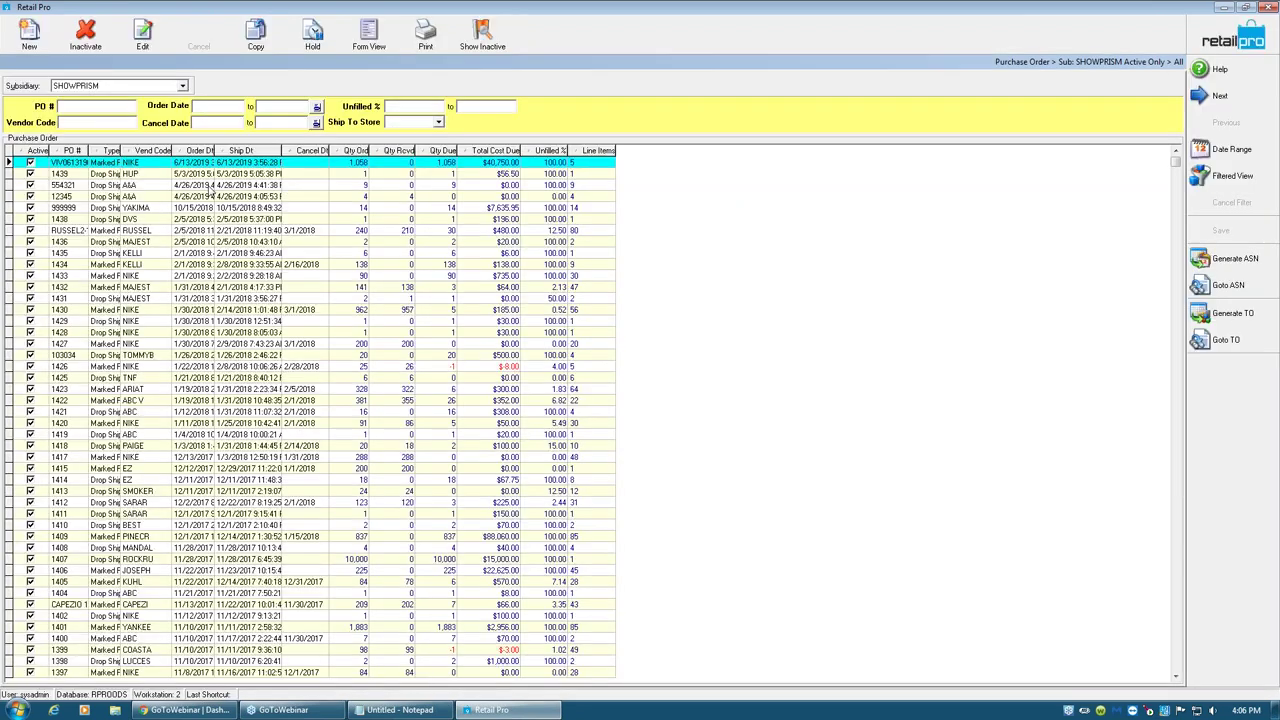
left_click(82, 166)
left_click(369, 40)
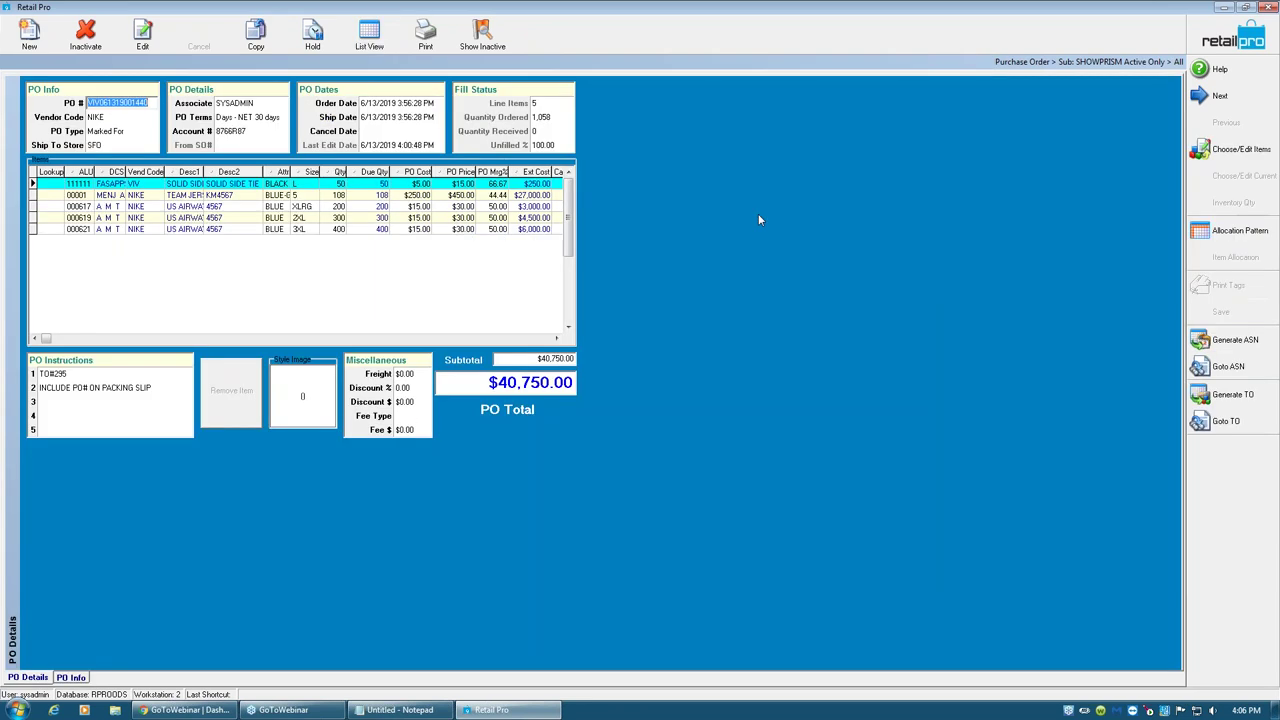
left_click(1221, 151)
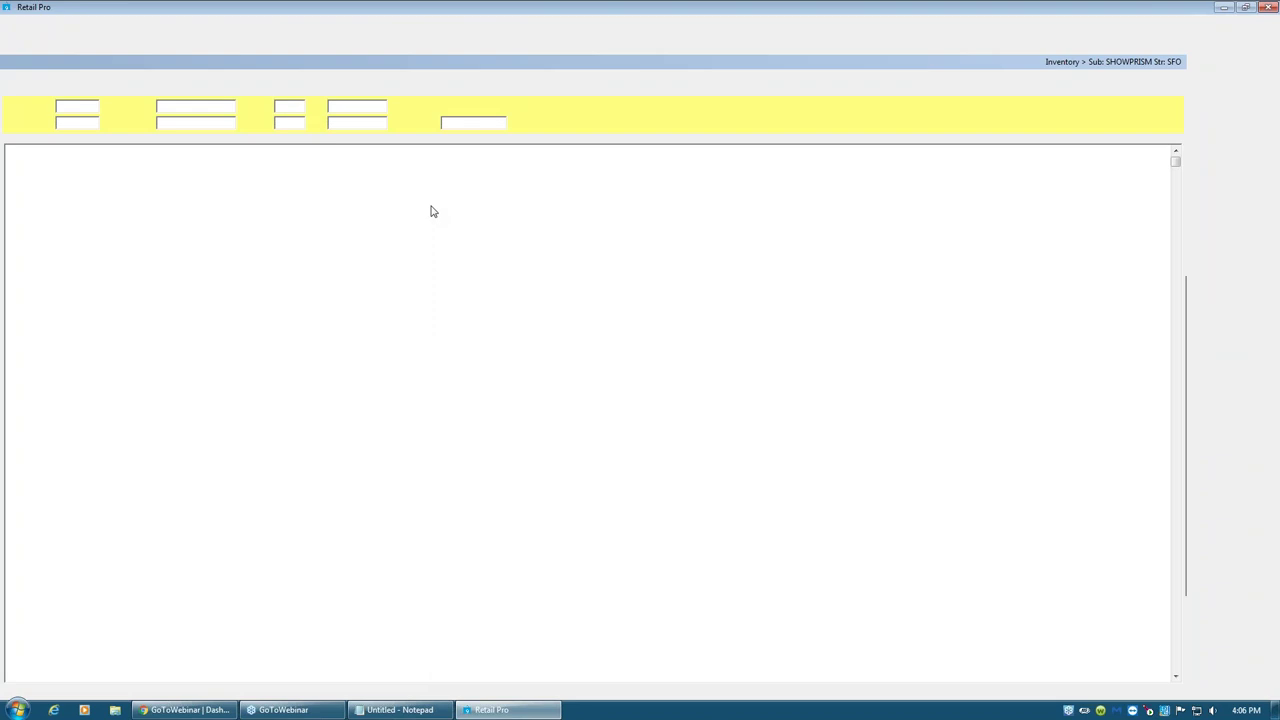
left_click(199, 259)
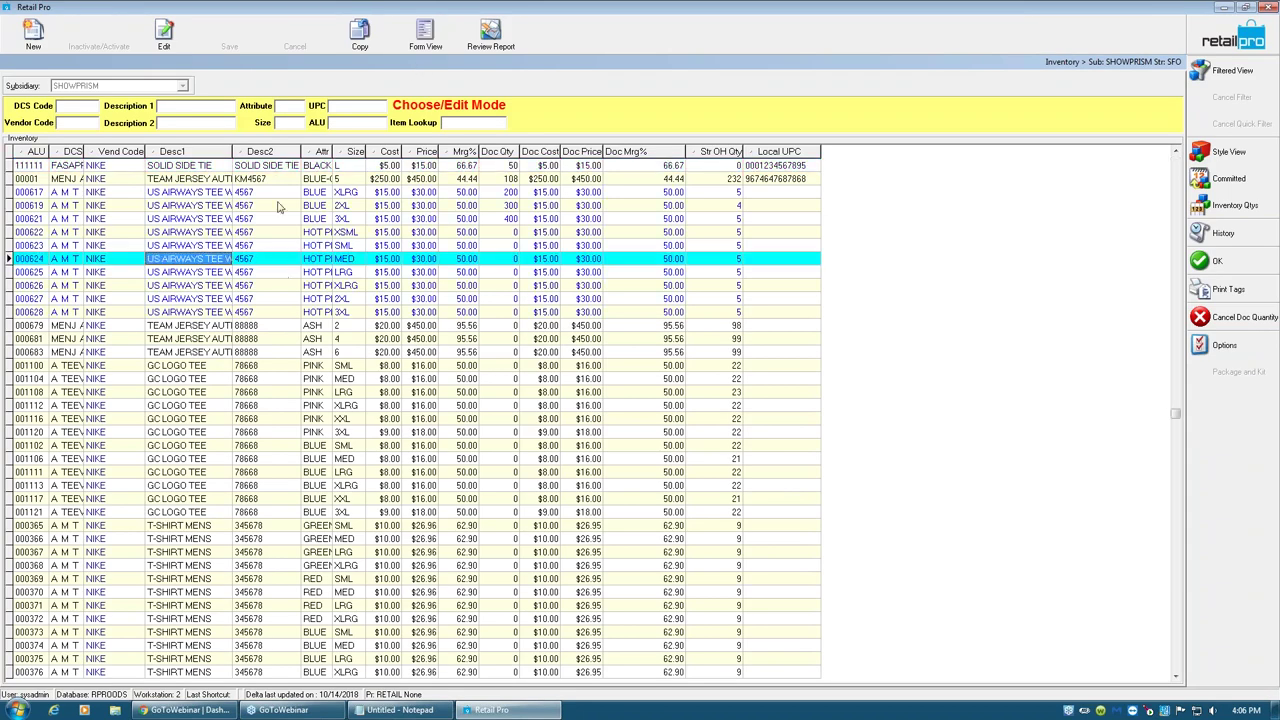
left_click(1228, 151)
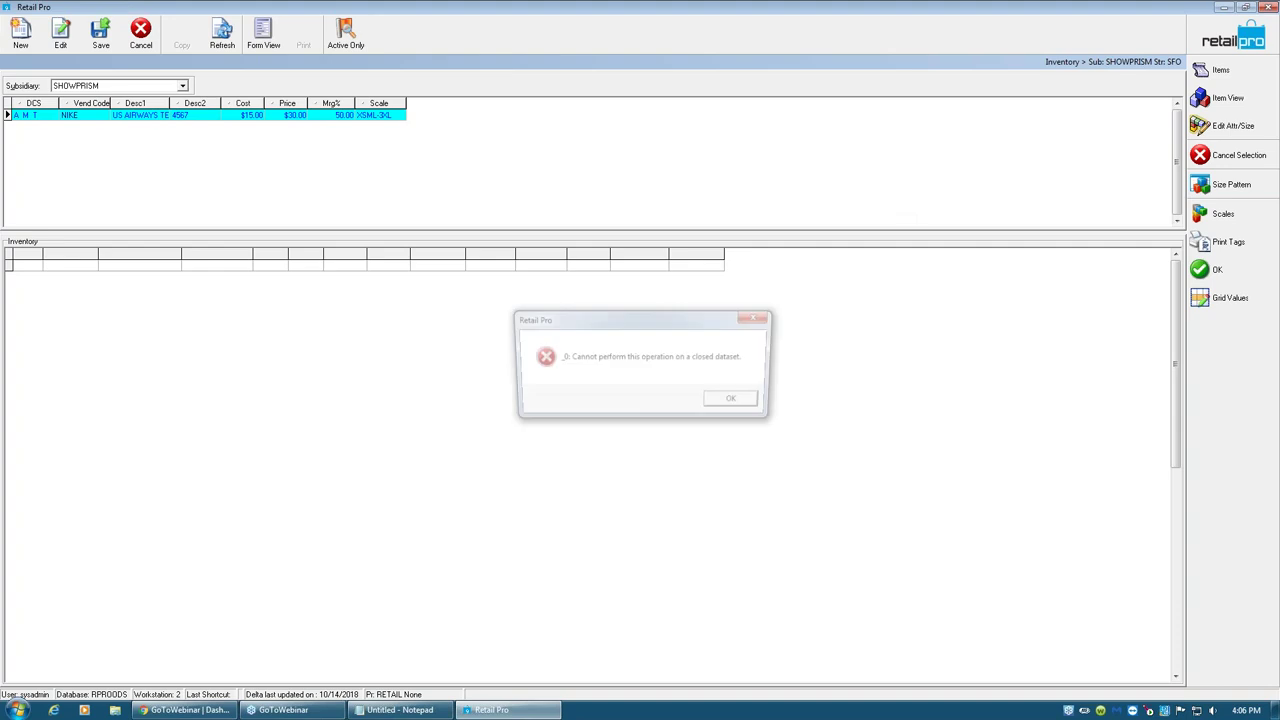
- Dismiss the closed-dataset error and cancel the save style changes prompt
left_click(738, 402)
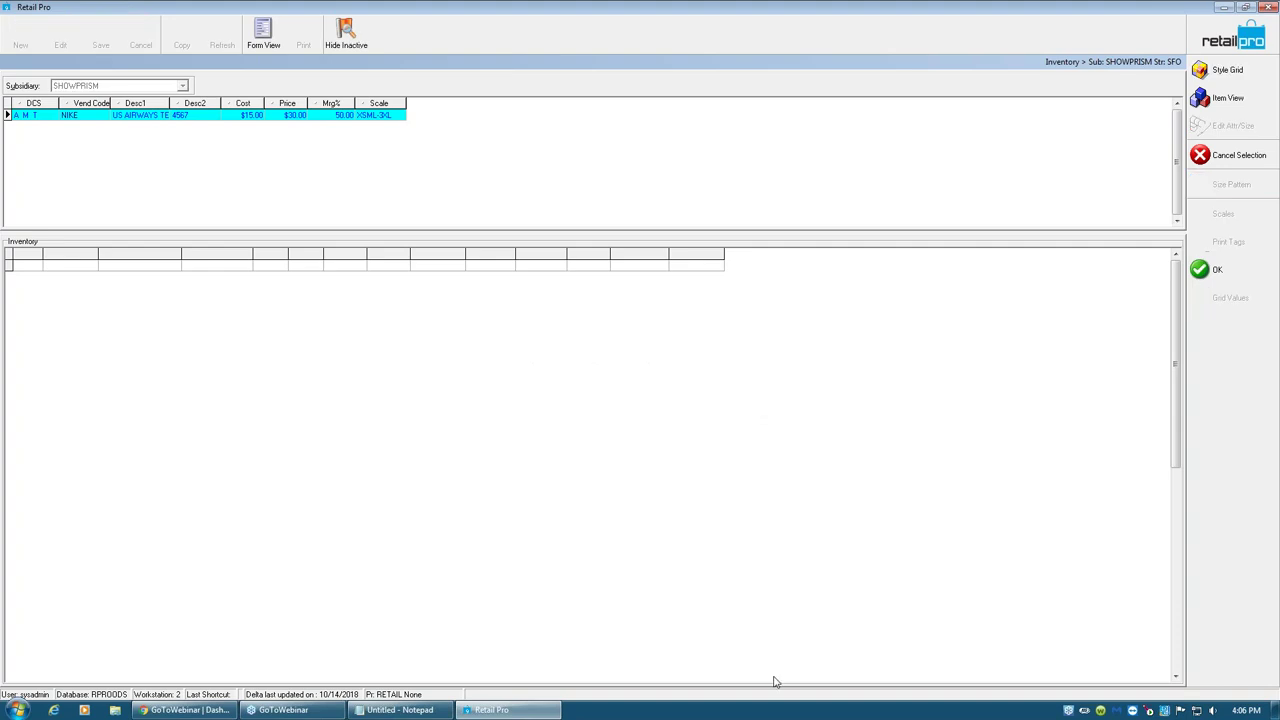
left_click(1229, 39)
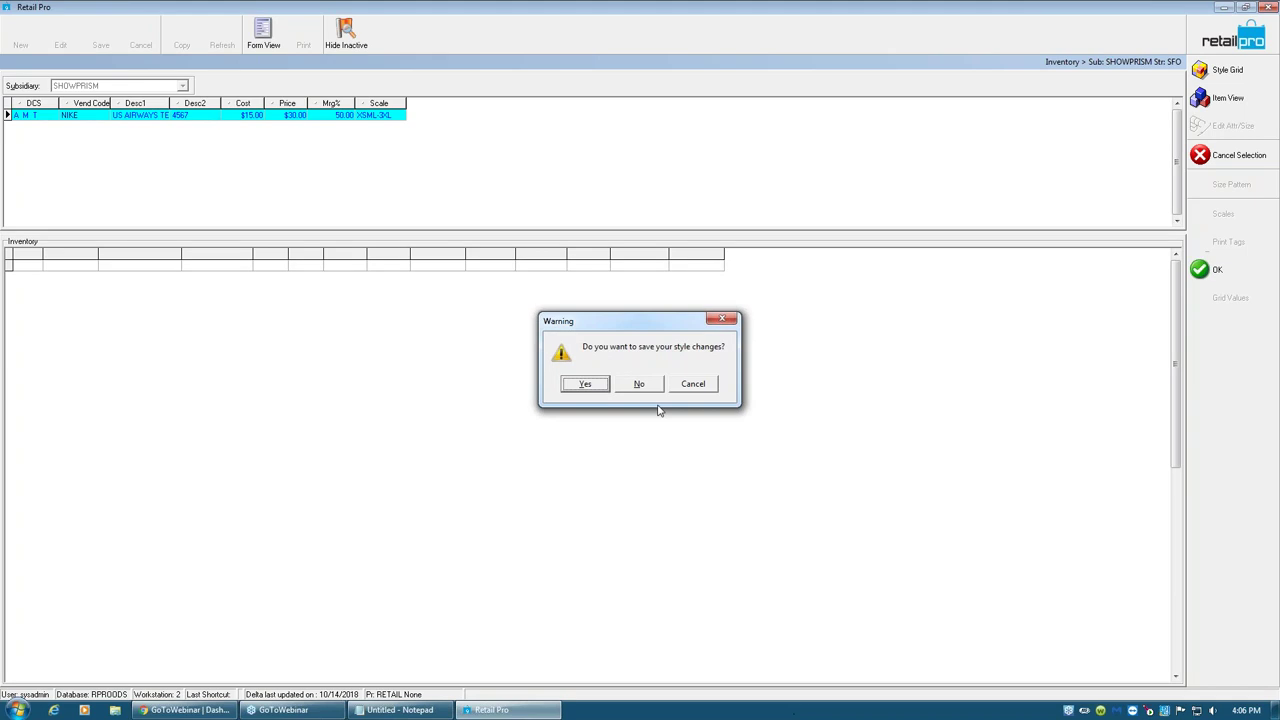
left_click(692, 386)
- Force-close Retail Pro from Task Manager using End Task and End Now
right_click(722, 713)
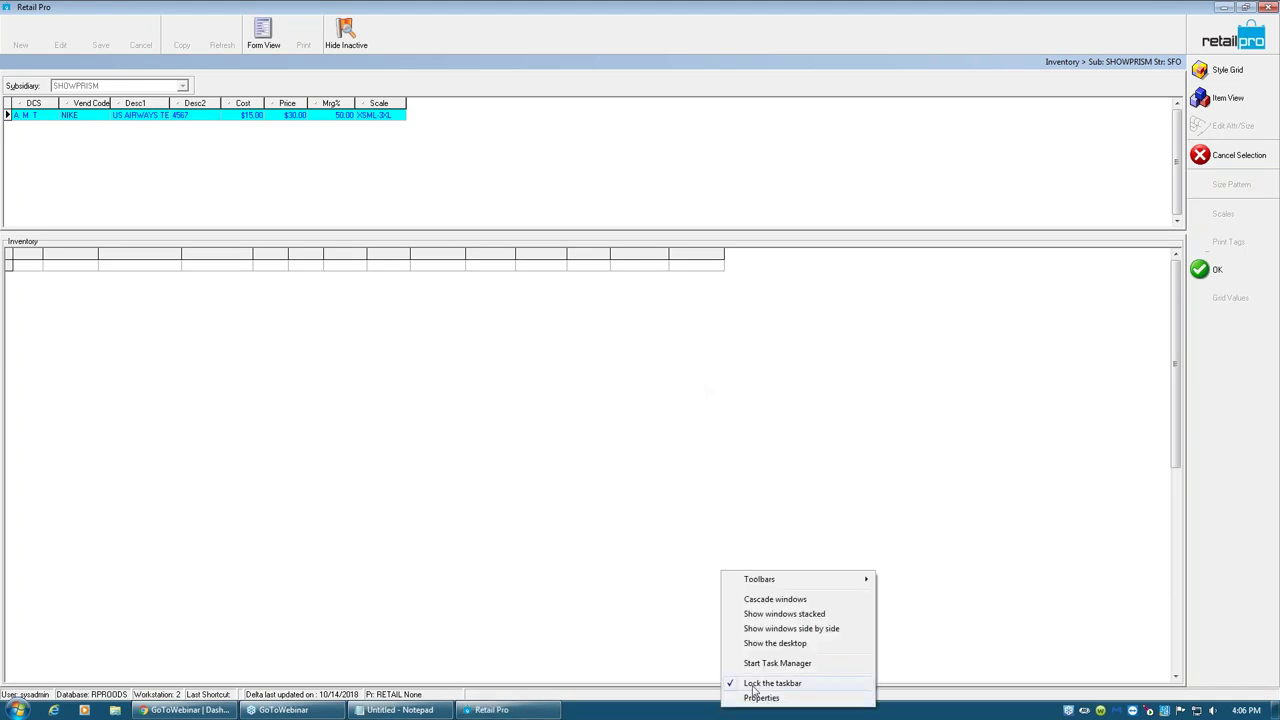
left_click(772, 664)
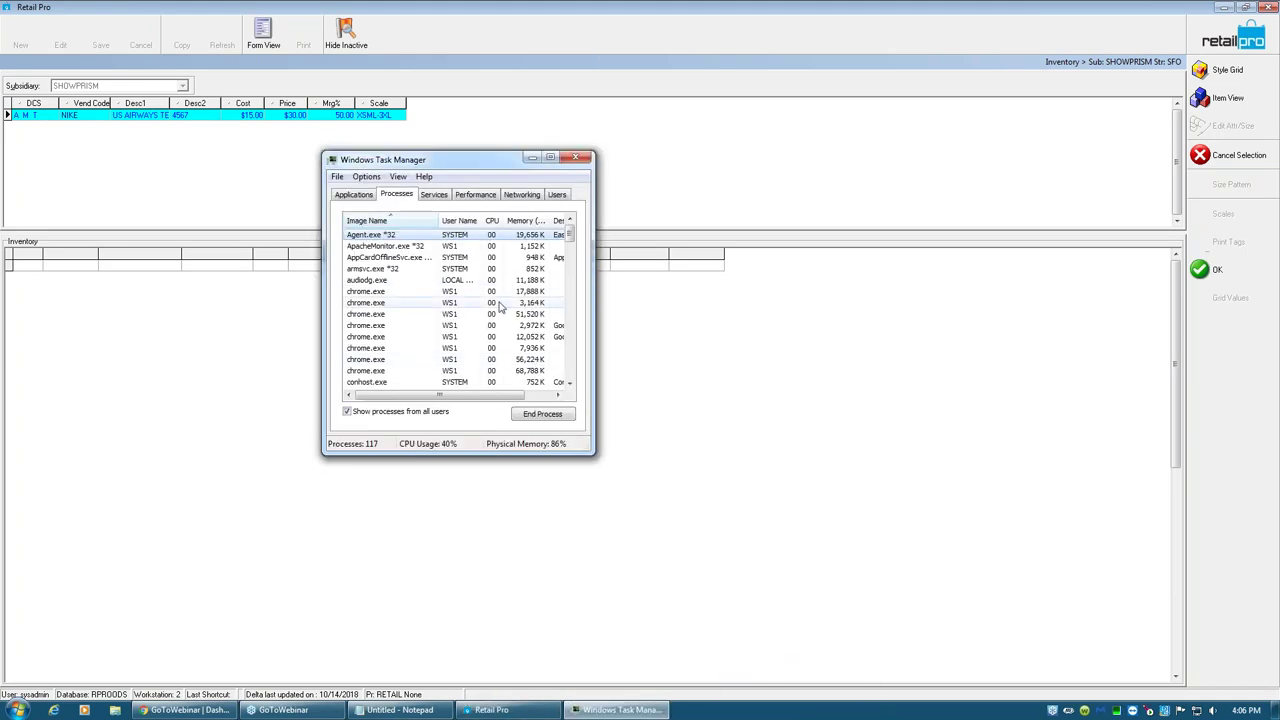
left_click(356, 195)
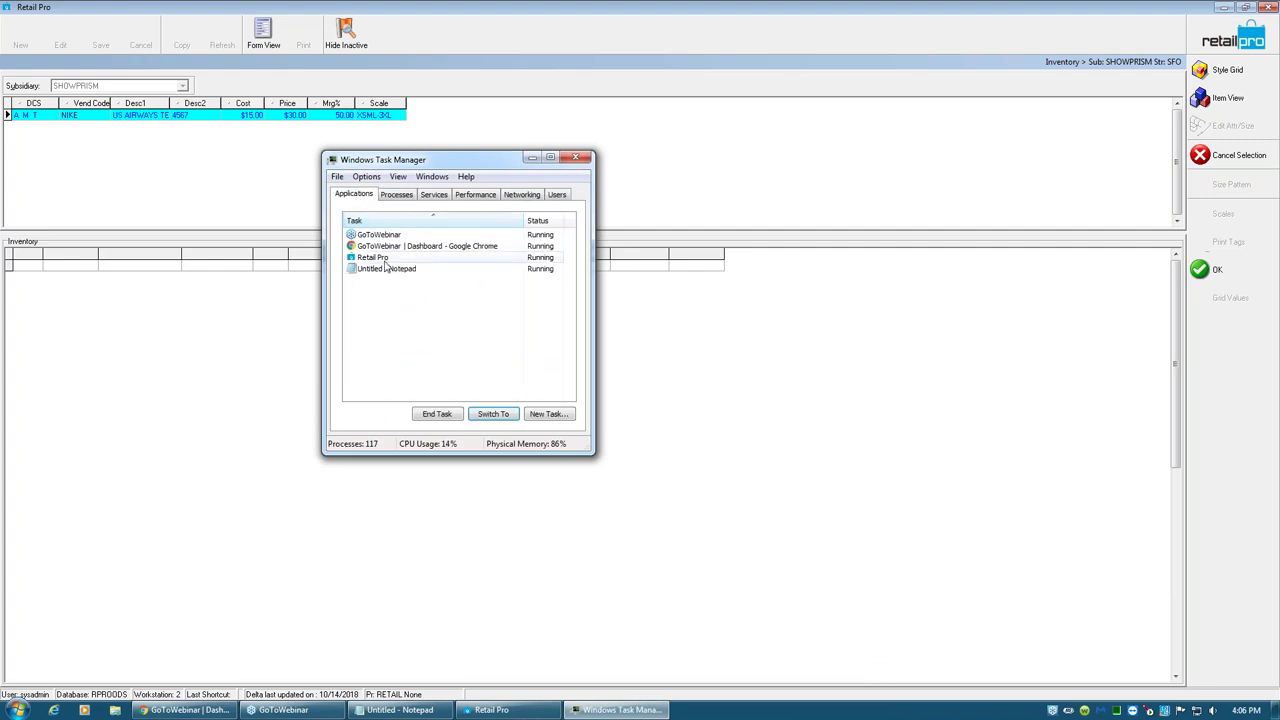
left_click(380, 258)
left_click(455, 418)
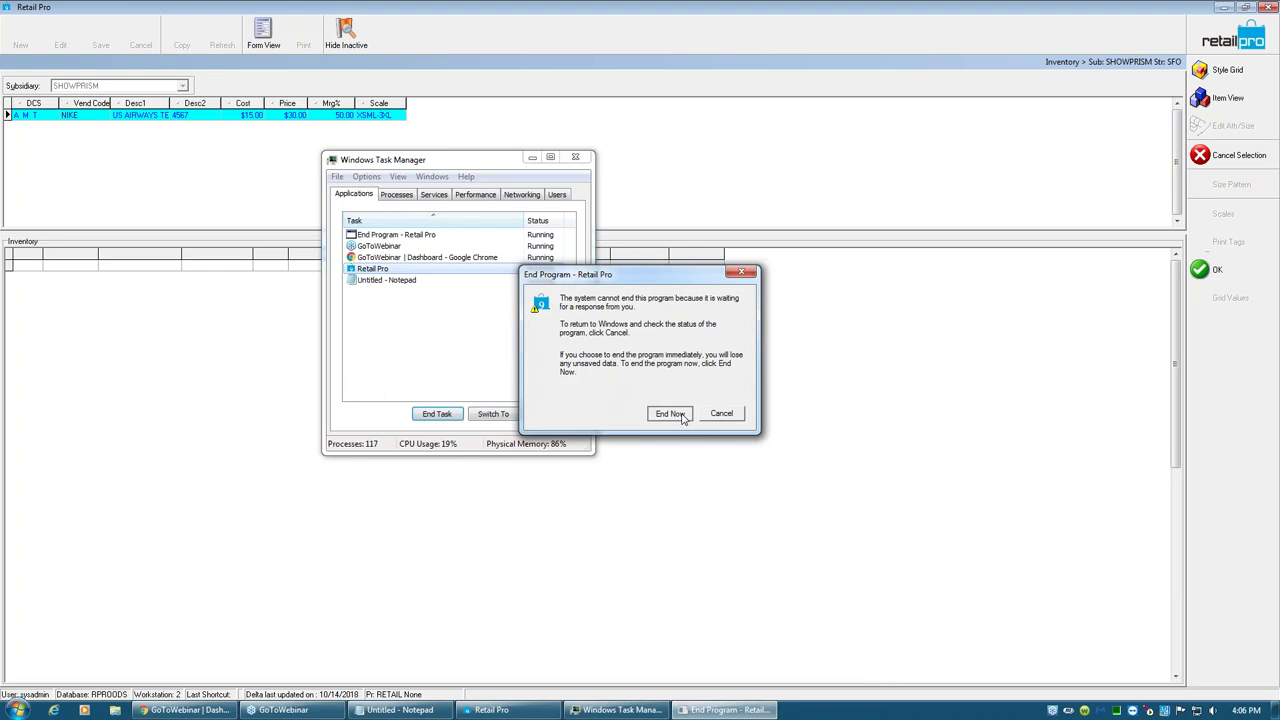
left_click(683, 414)
left_click(575, 157)
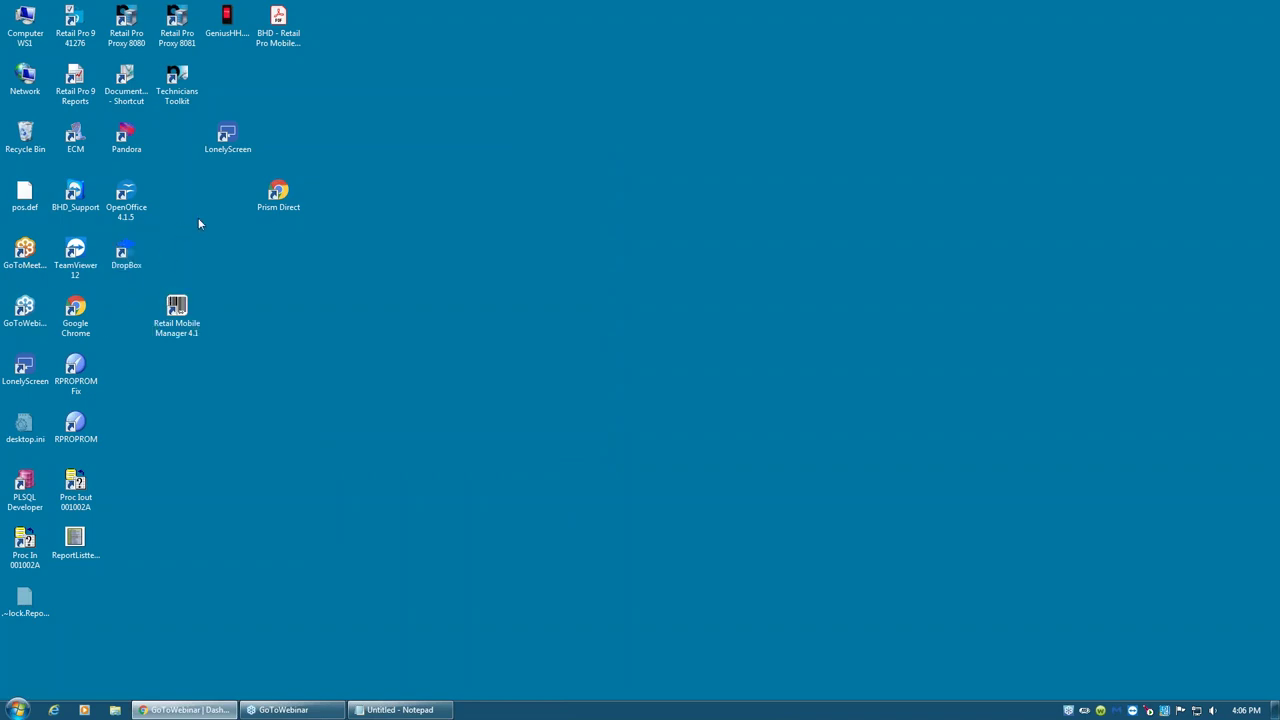
- Relaunch Retail Pro 9 and sign in at System Logon with the password
double_click(75, 22)
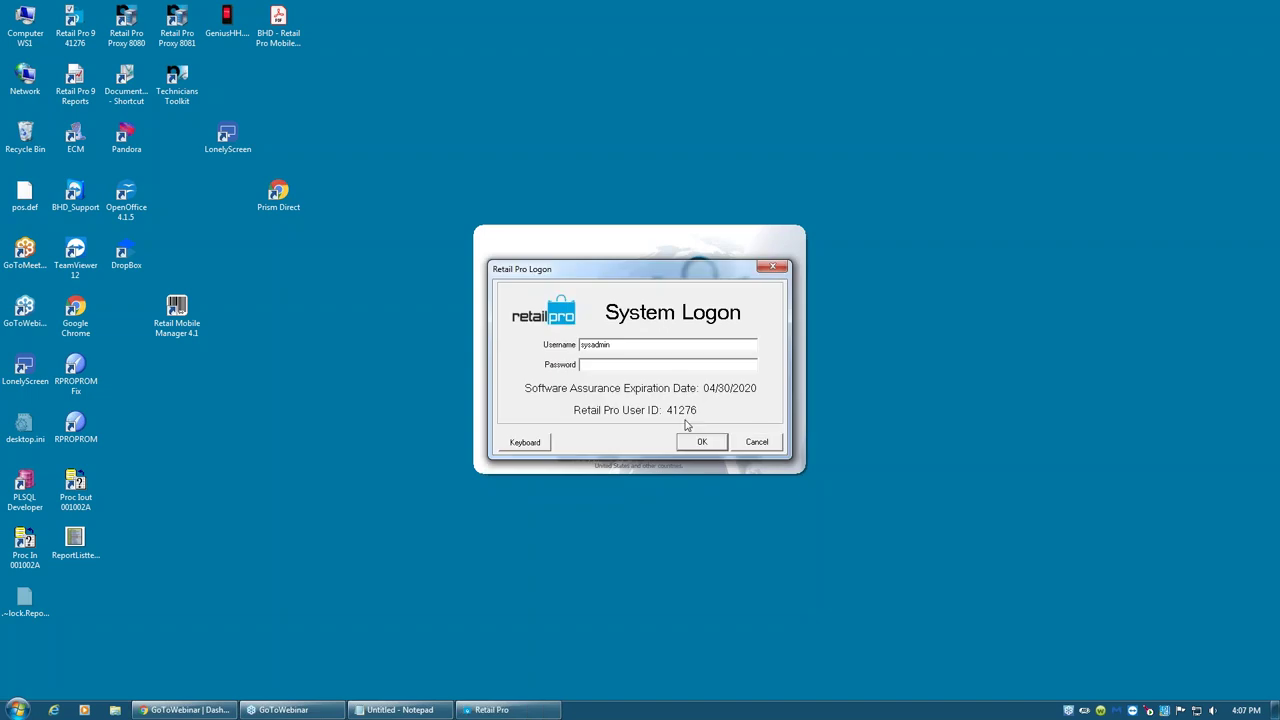
type("sysadmin")
key("Return")
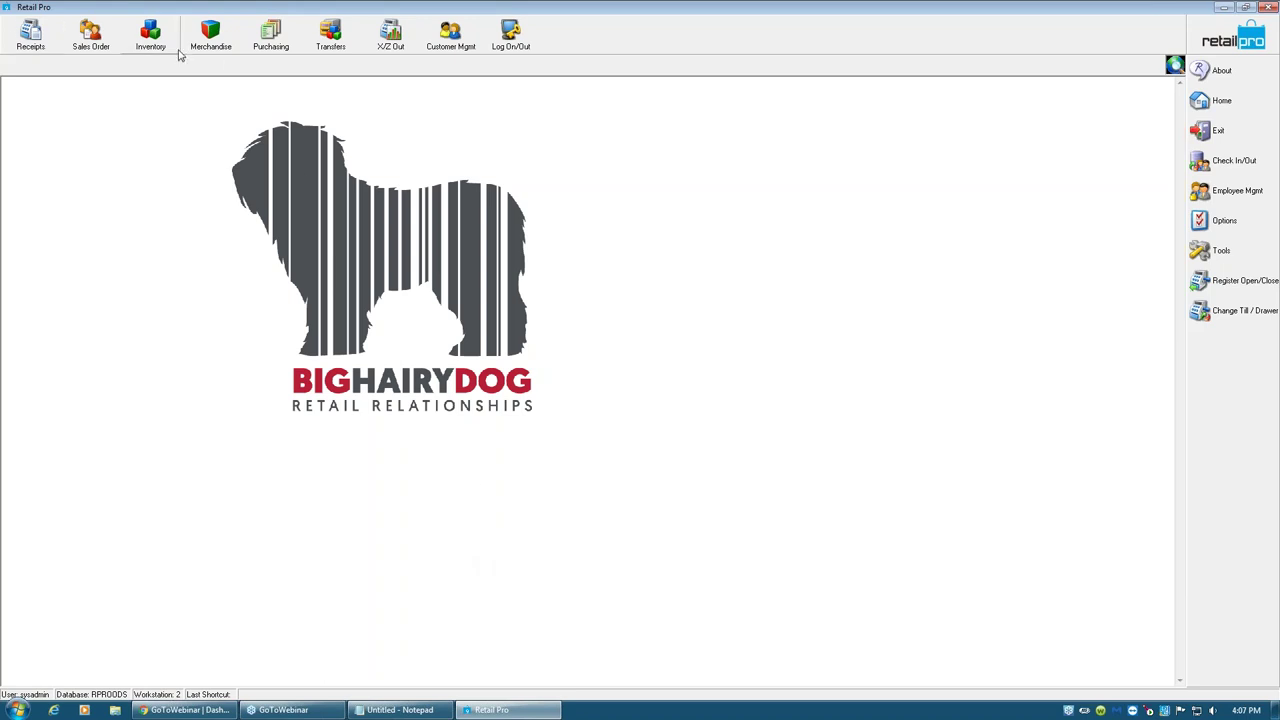
- Open the newest NIKE purchase order from Purchasing > Purchase Orders in Form View
left_click(280, 50)
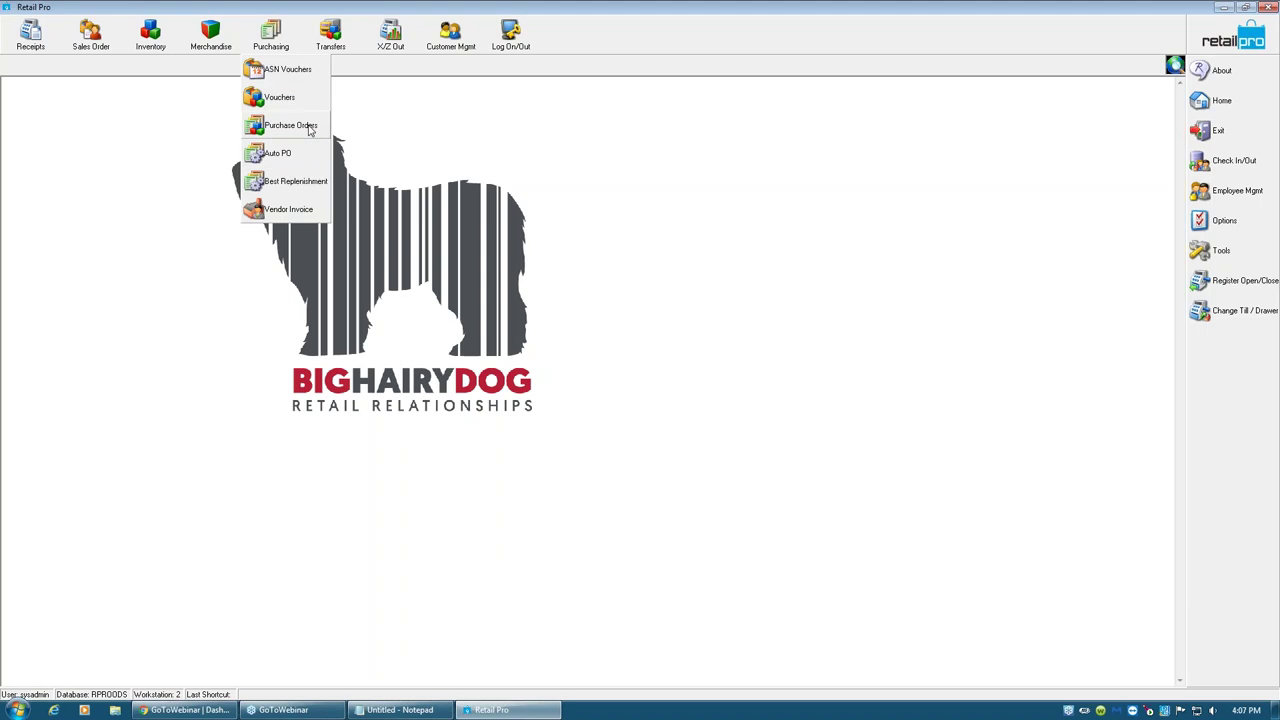
left_click(300, 126)
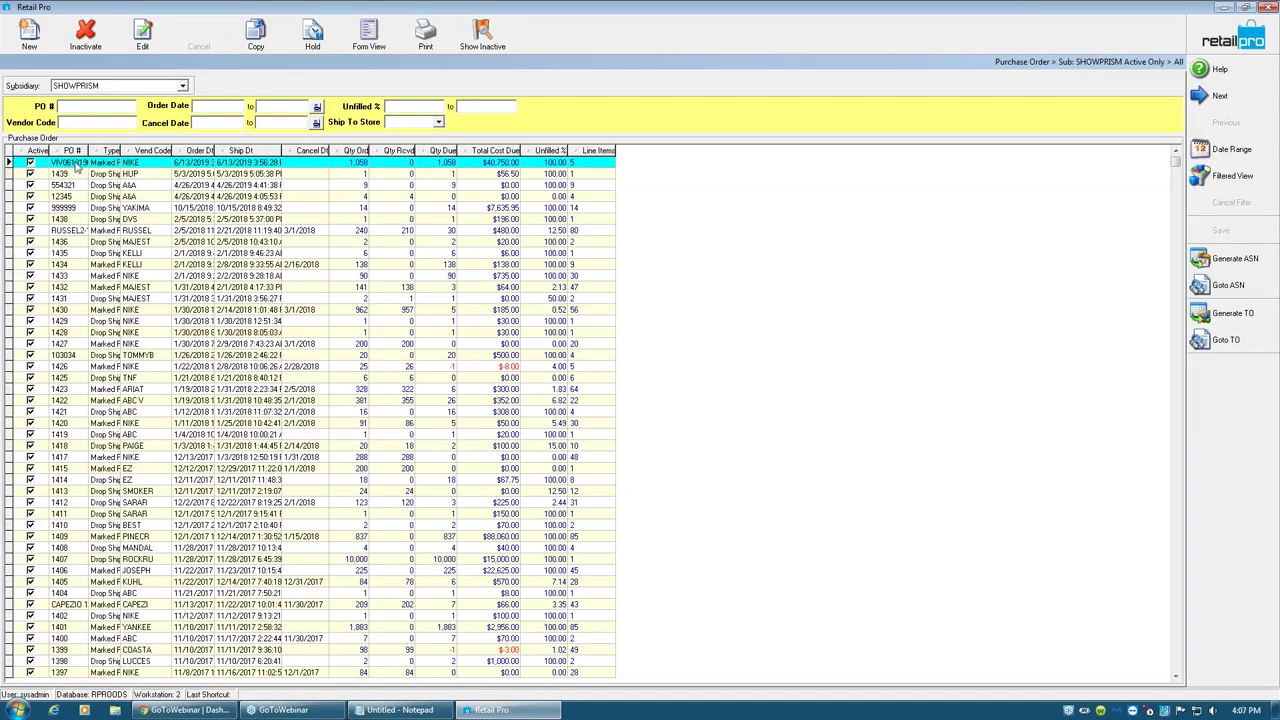
left_click(126, 164)
left_click(368, 45)
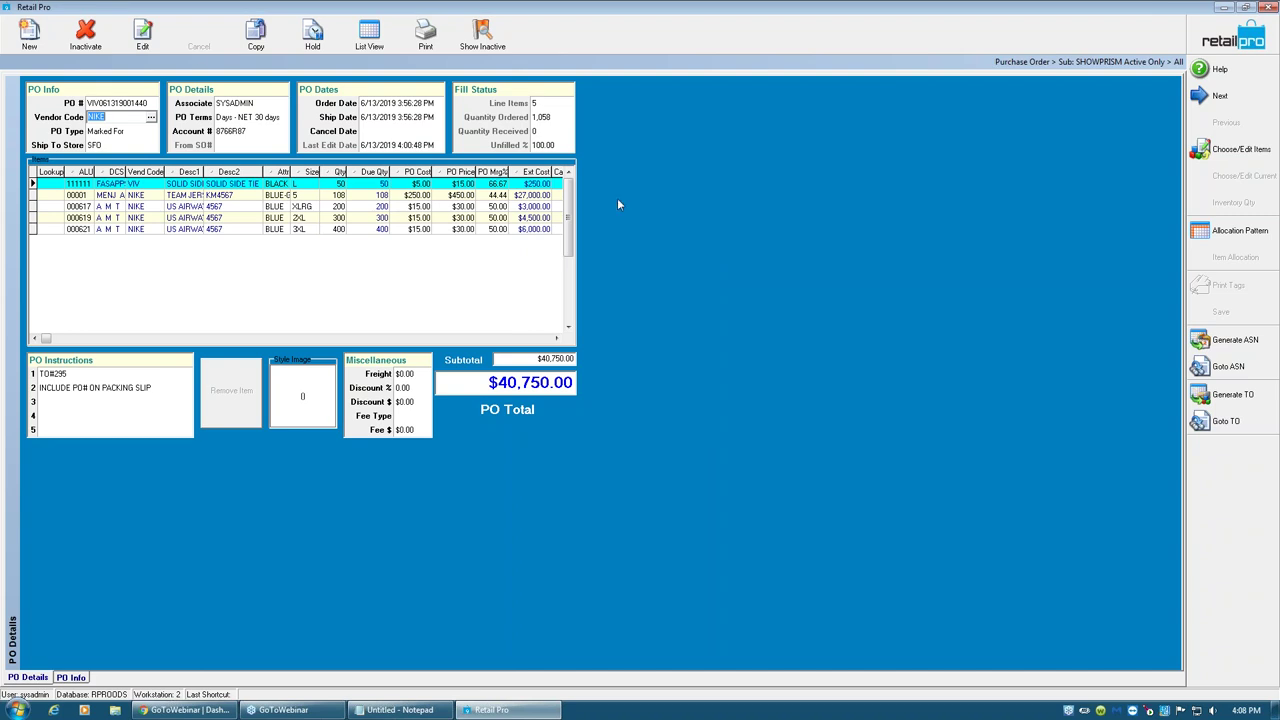
- Remove item 000621 from the NIKE PO and save it, then view item 00001's style image
left_click(143, 35)
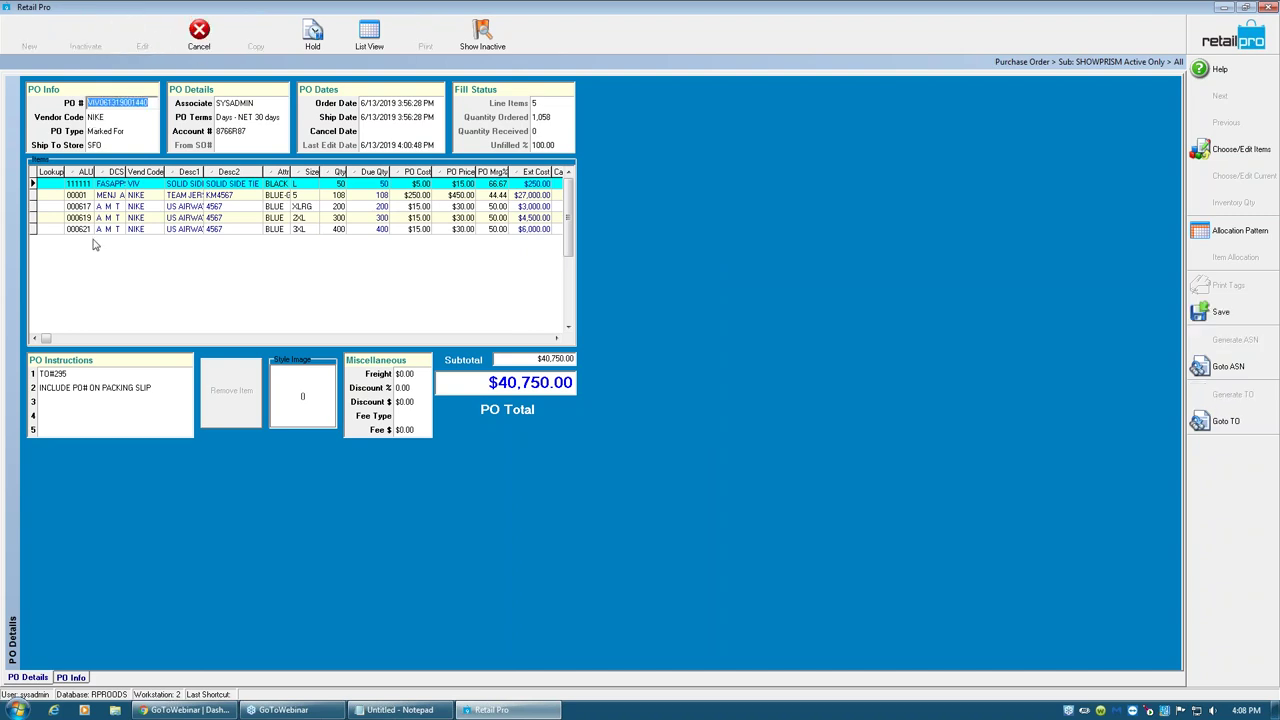
left_click(86, 229)
left_click(243, 404)
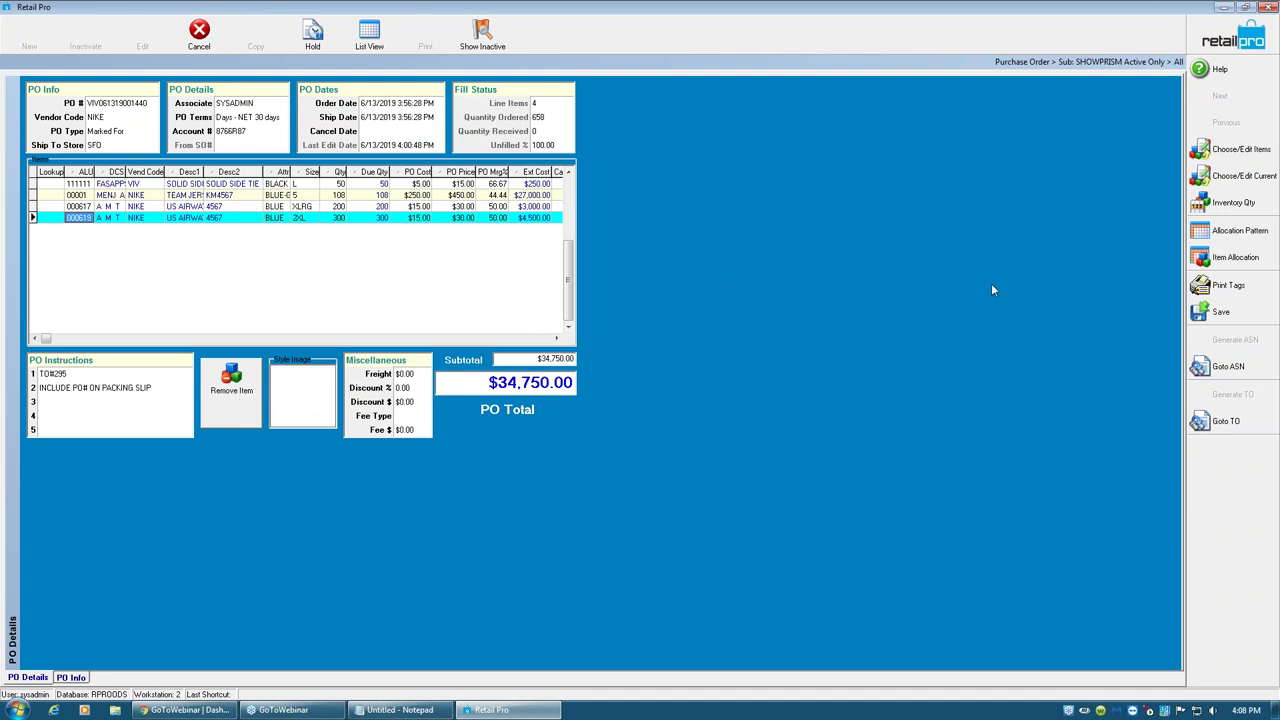
left_click(1184, 317)
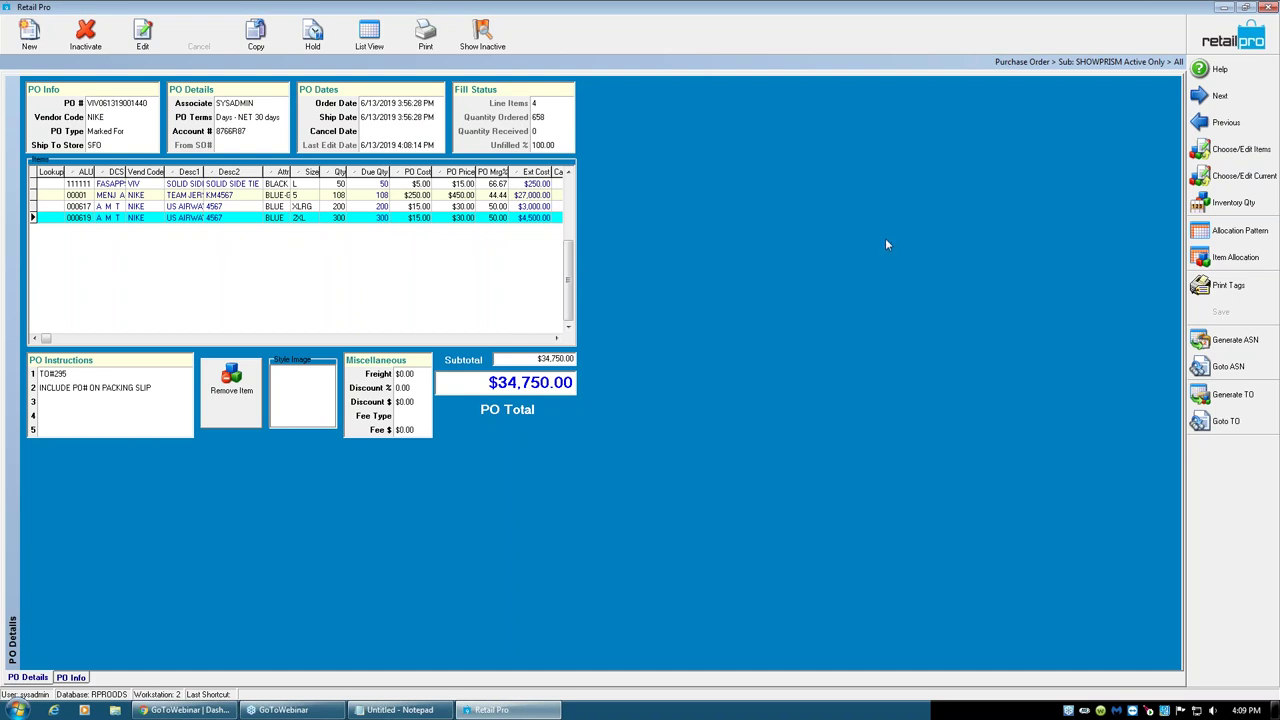
left_click(190, 195)
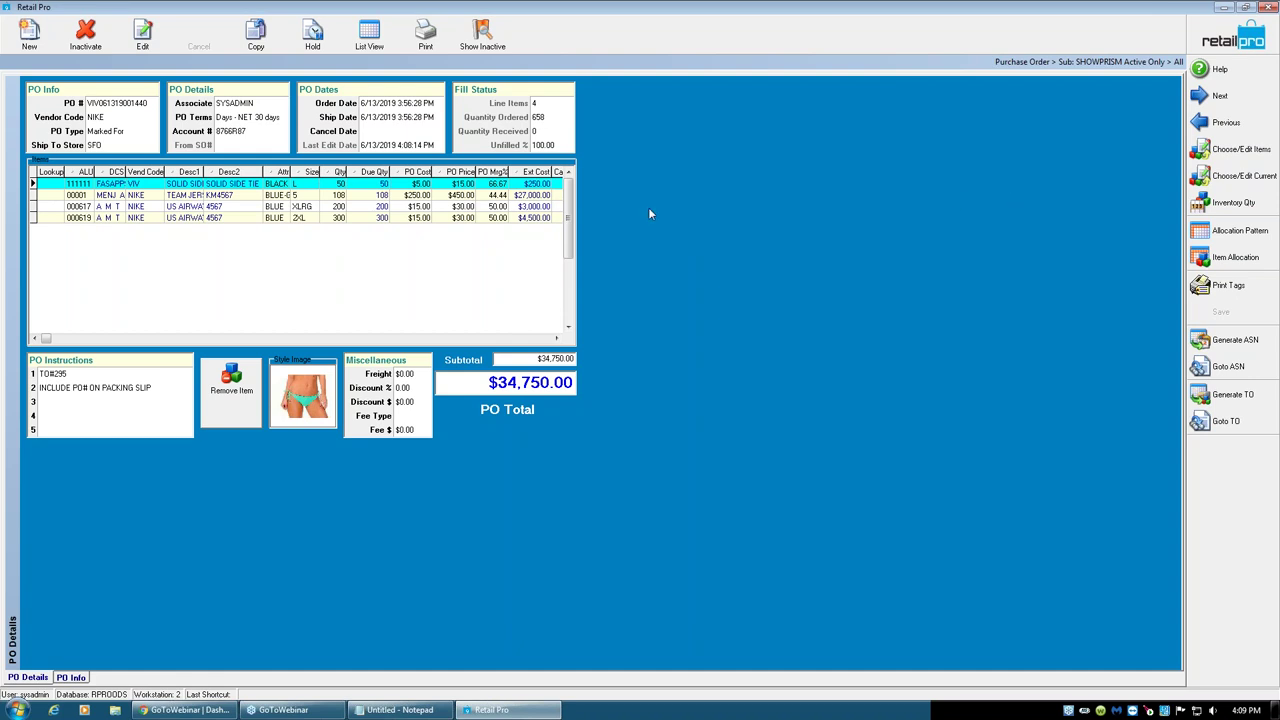
- Close the PO and generate an ASN for the $34,750.00 NIKE purchase order, confirming the prompts
left_click(1213, 36)
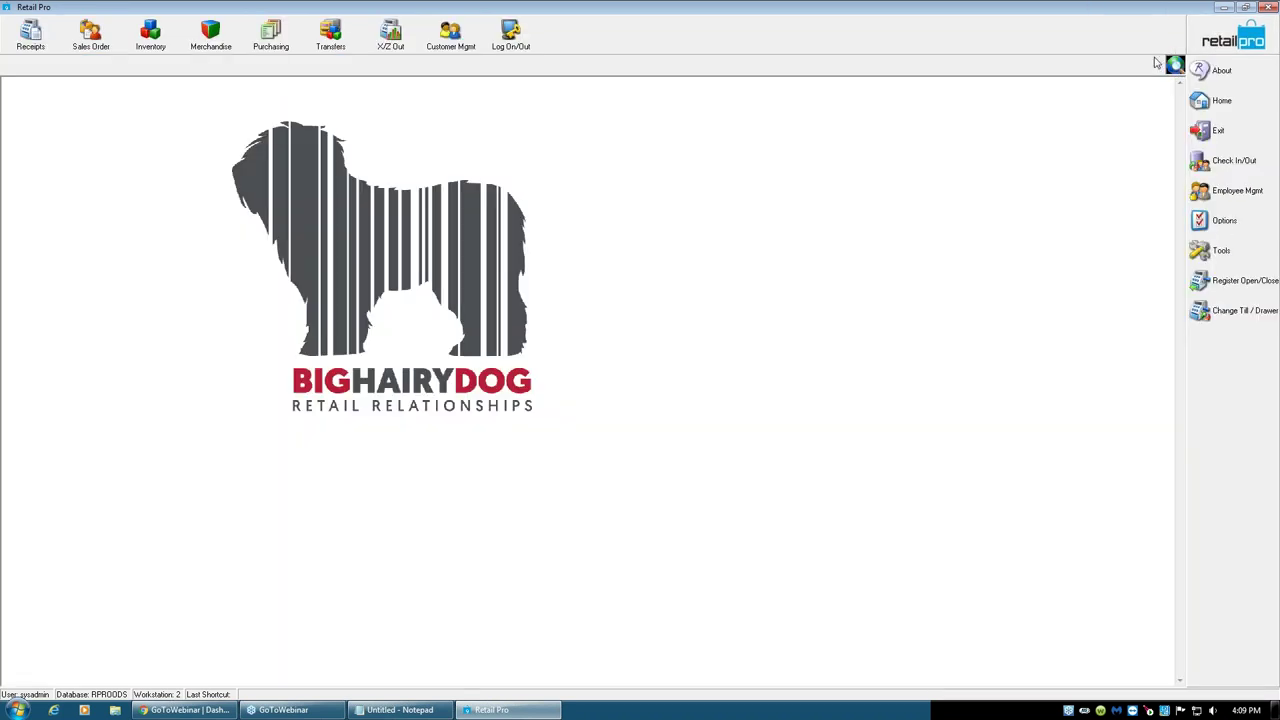
left_click(270, 33)
left_click(294, 128)
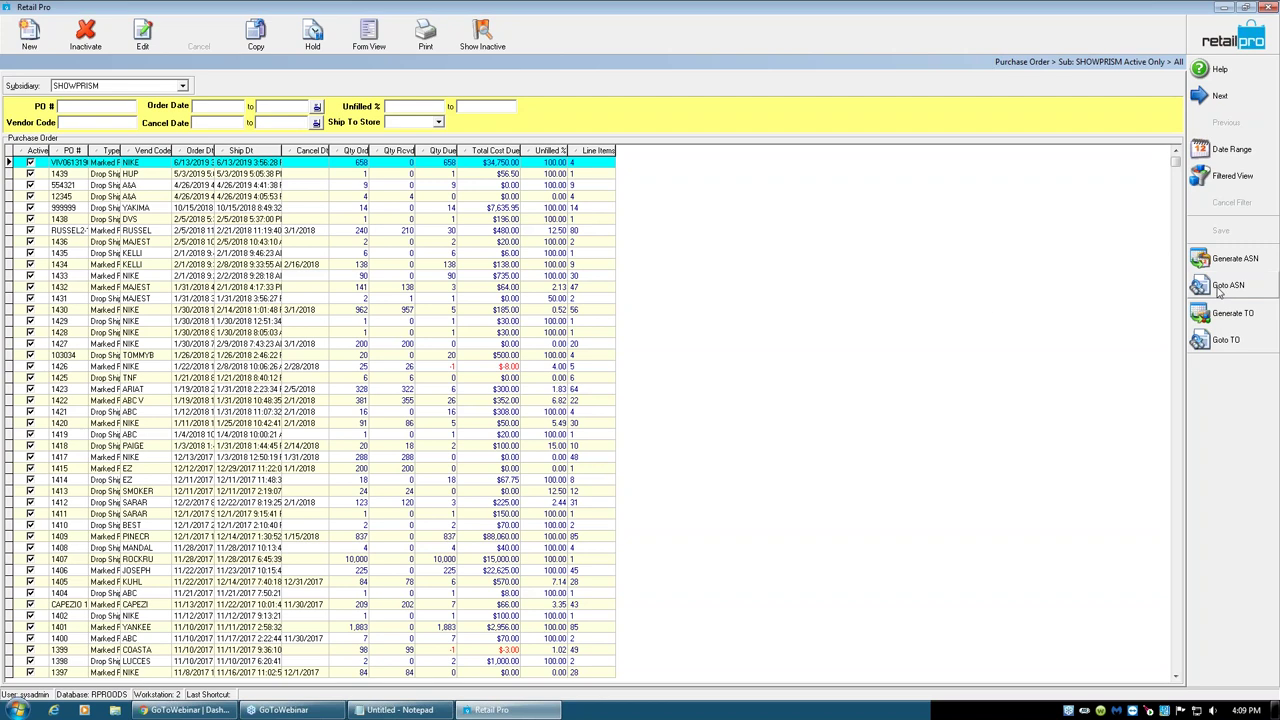
left_click(1218, 268)
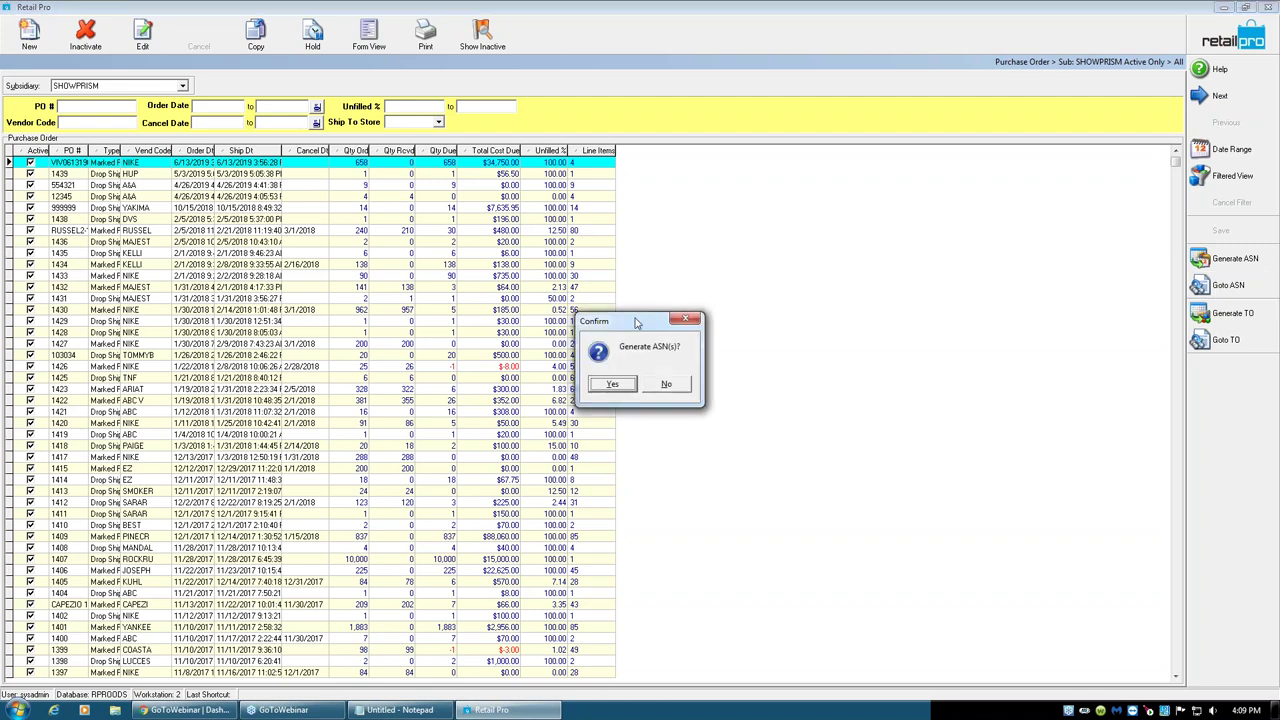
left_click_drag(636, 322, 601, 182)
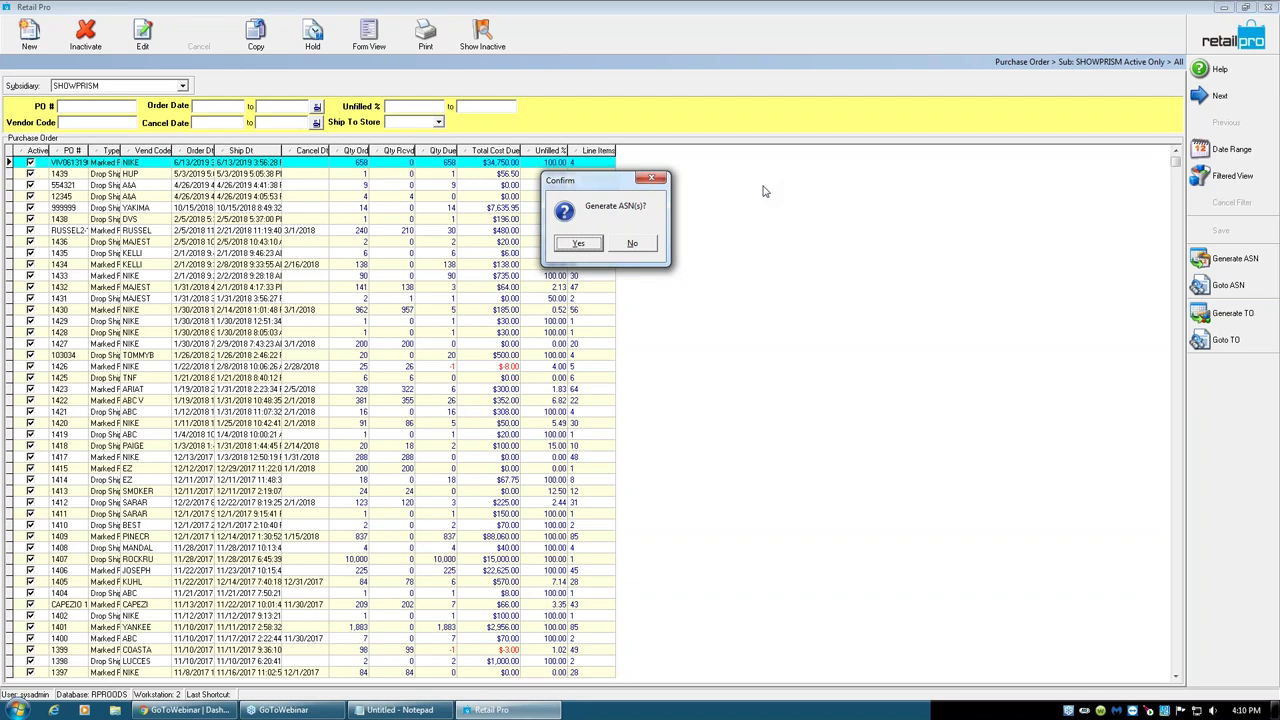
left_click(589, 246)
left_click(643, 395)
left_click(1233, 40)
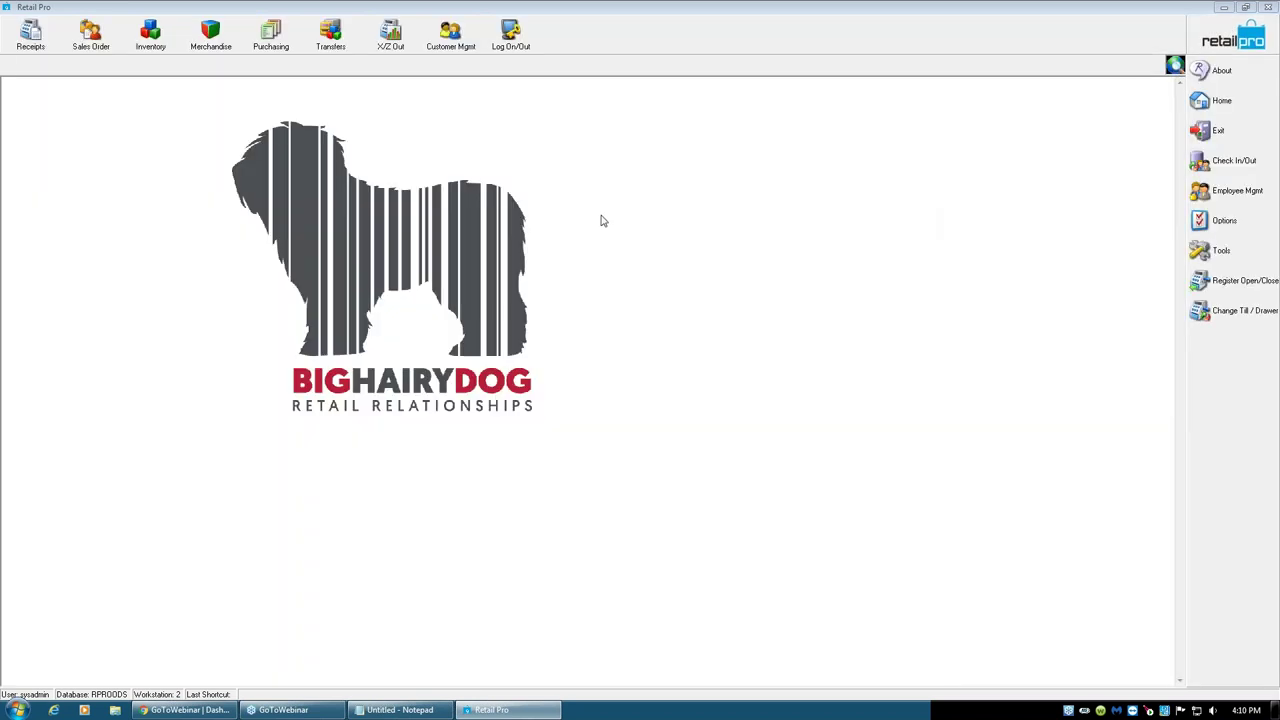
- Create a new voucher referencing the NIKE purchase order via the Reference PO # lookup
left_click(271, 38)
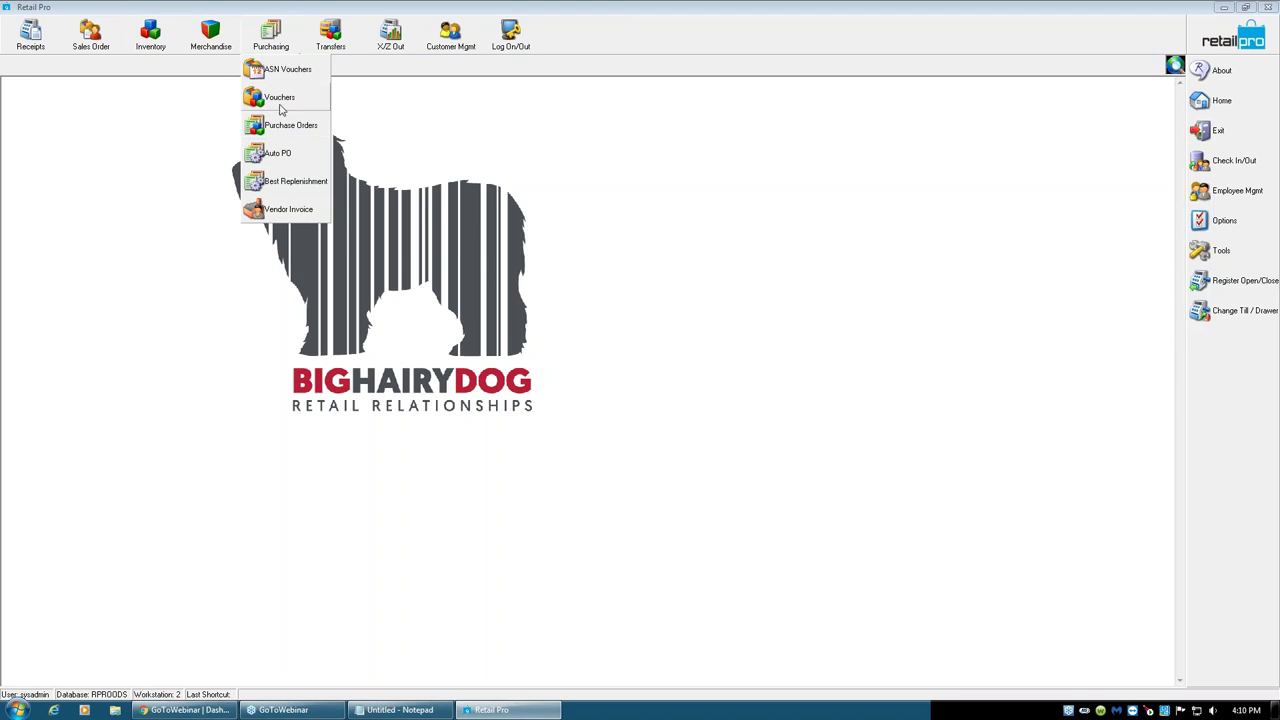
left_click(281, 100)
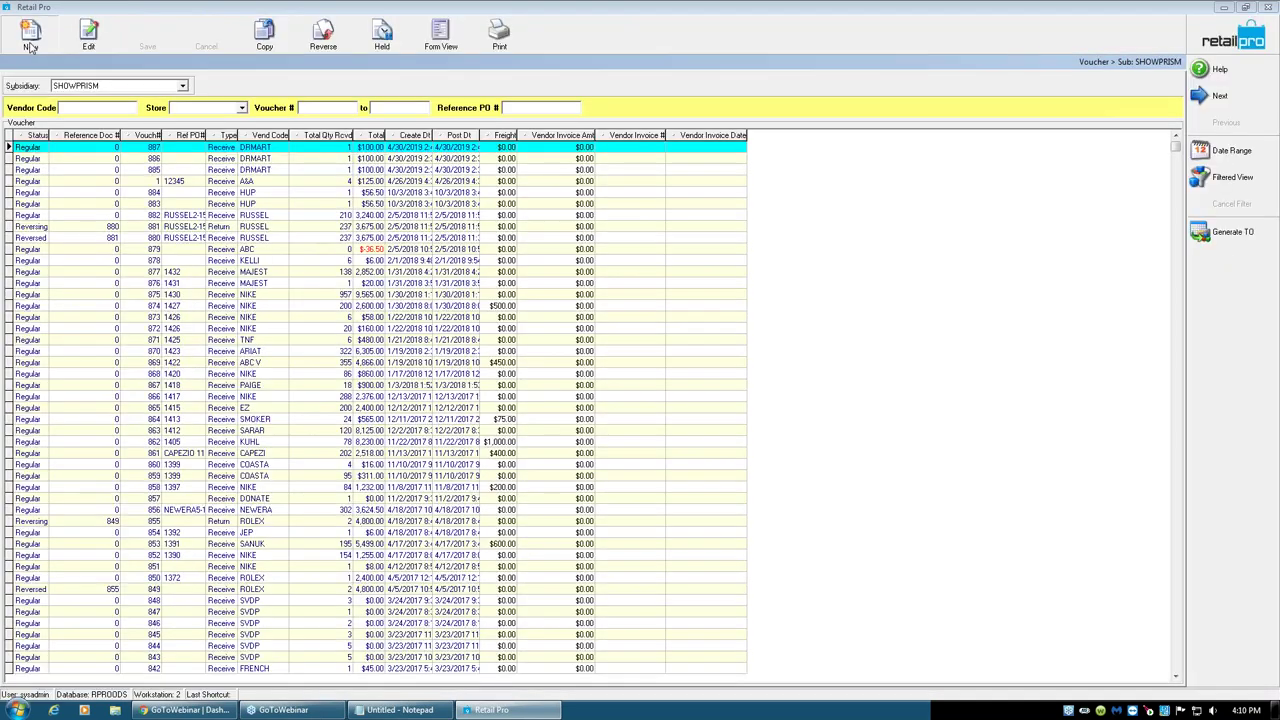
left_click(31, 47)
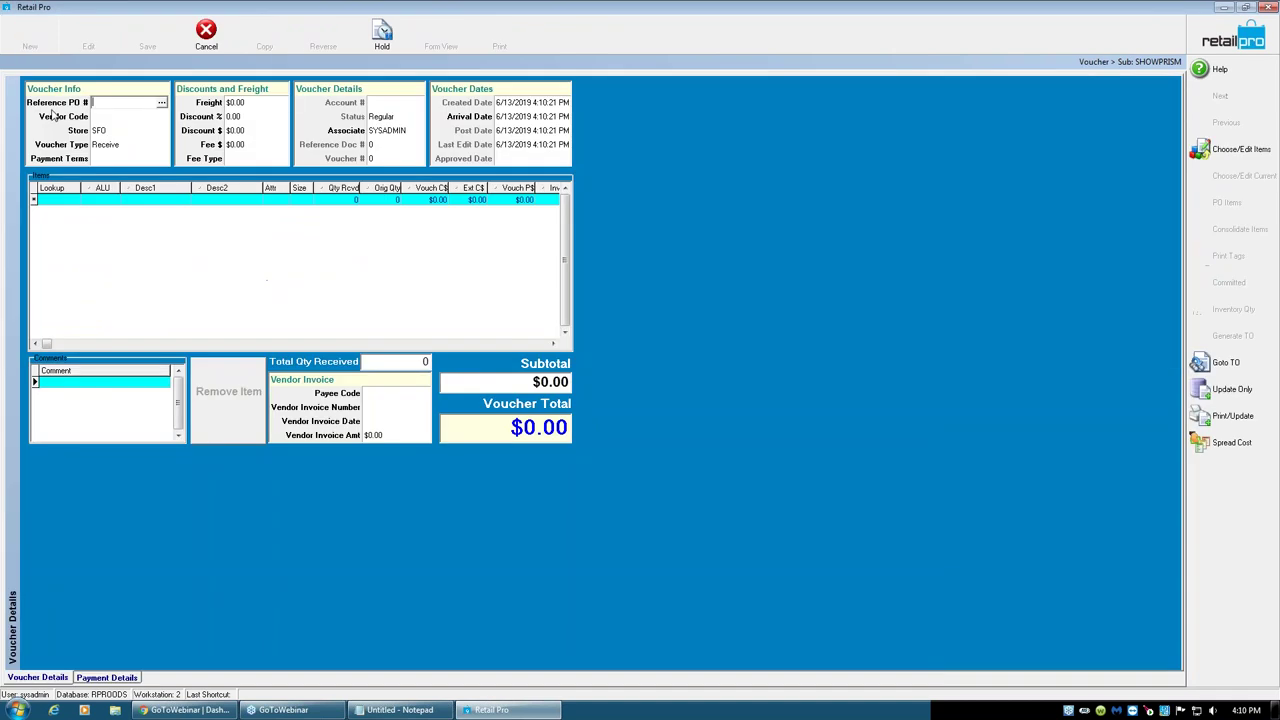
left_click(162, 102)
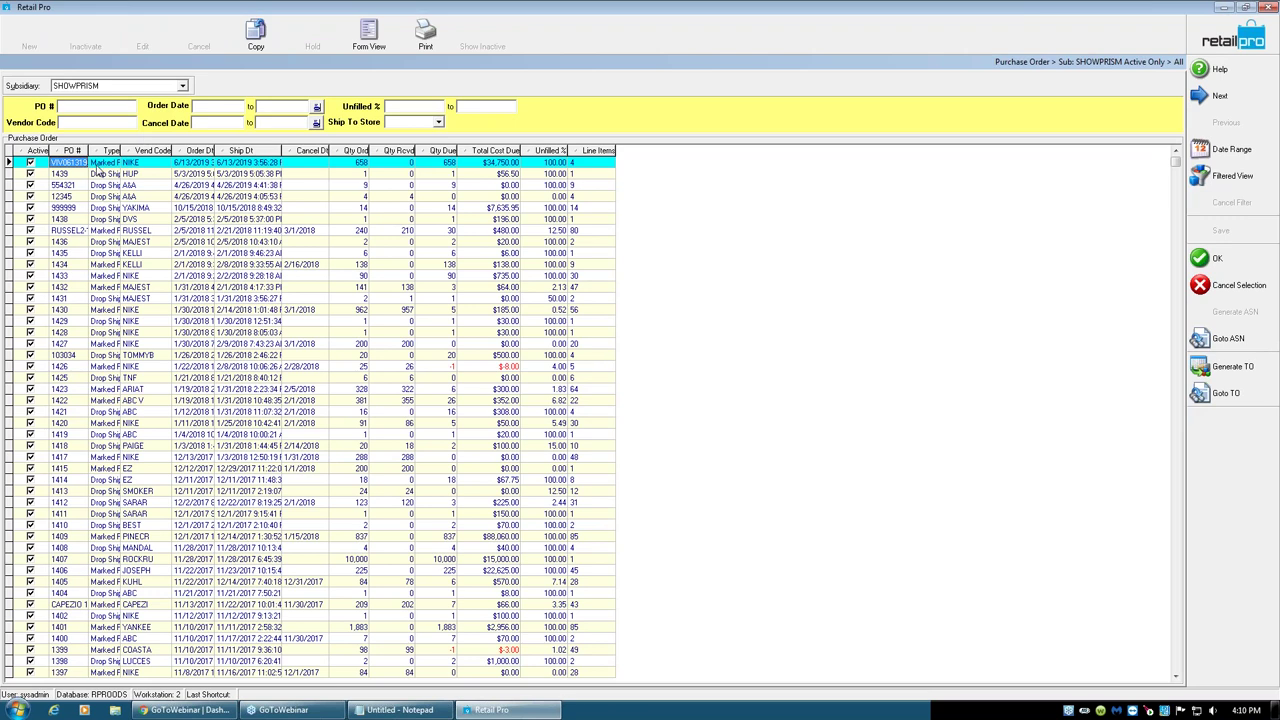
left_click(1190, 257)
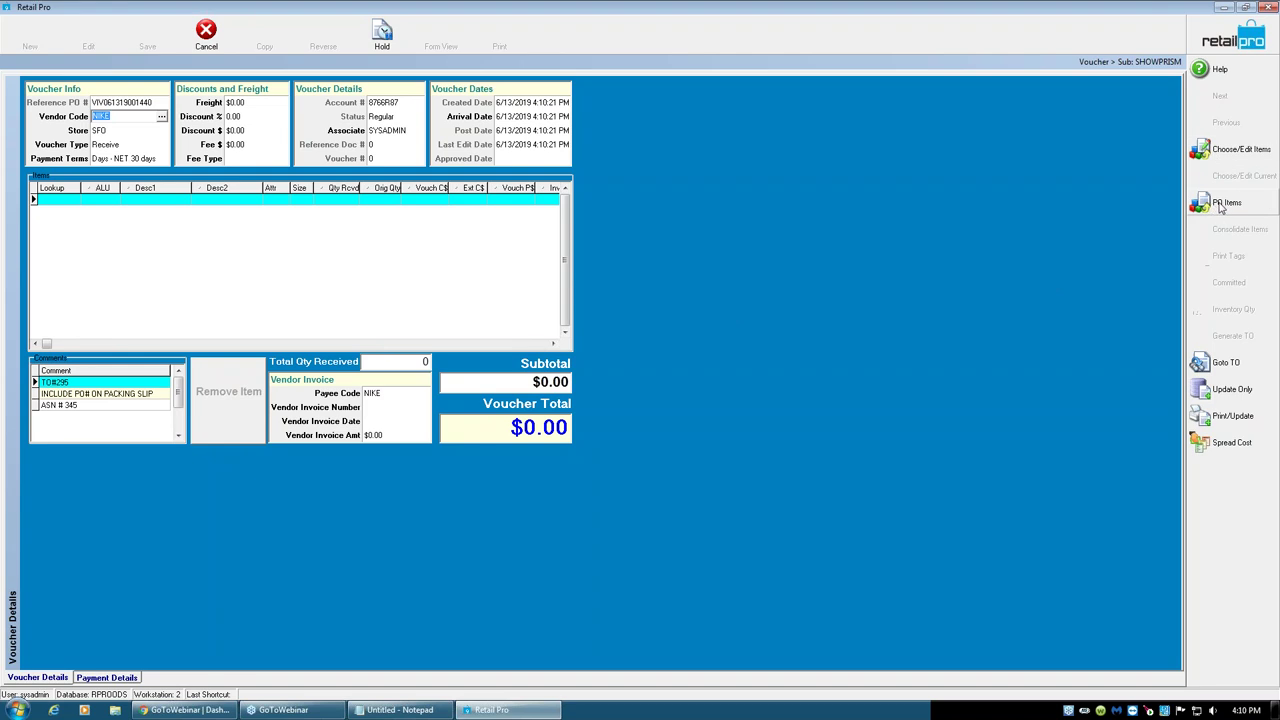
- Receive PO items with Doc Qty 50 and 100, due quantities, and 150 for item 000617
left_click(1224, 203)
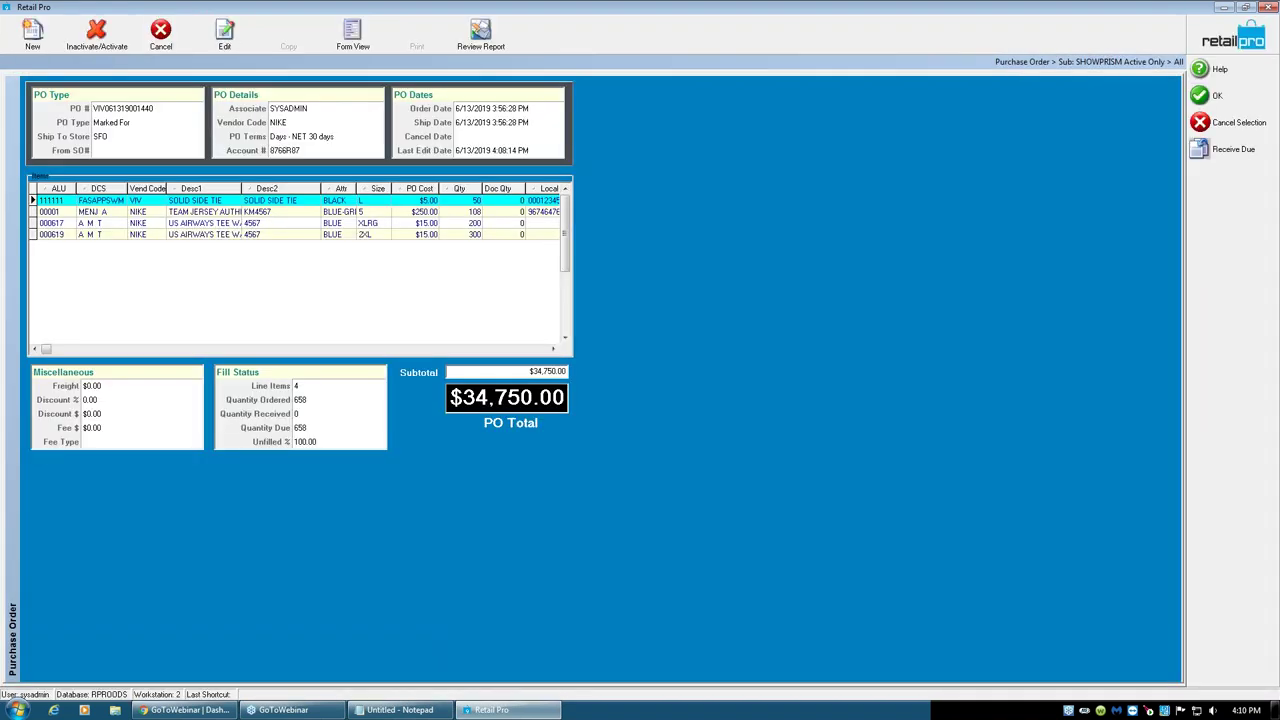
left_click(503, 203)
type("50")
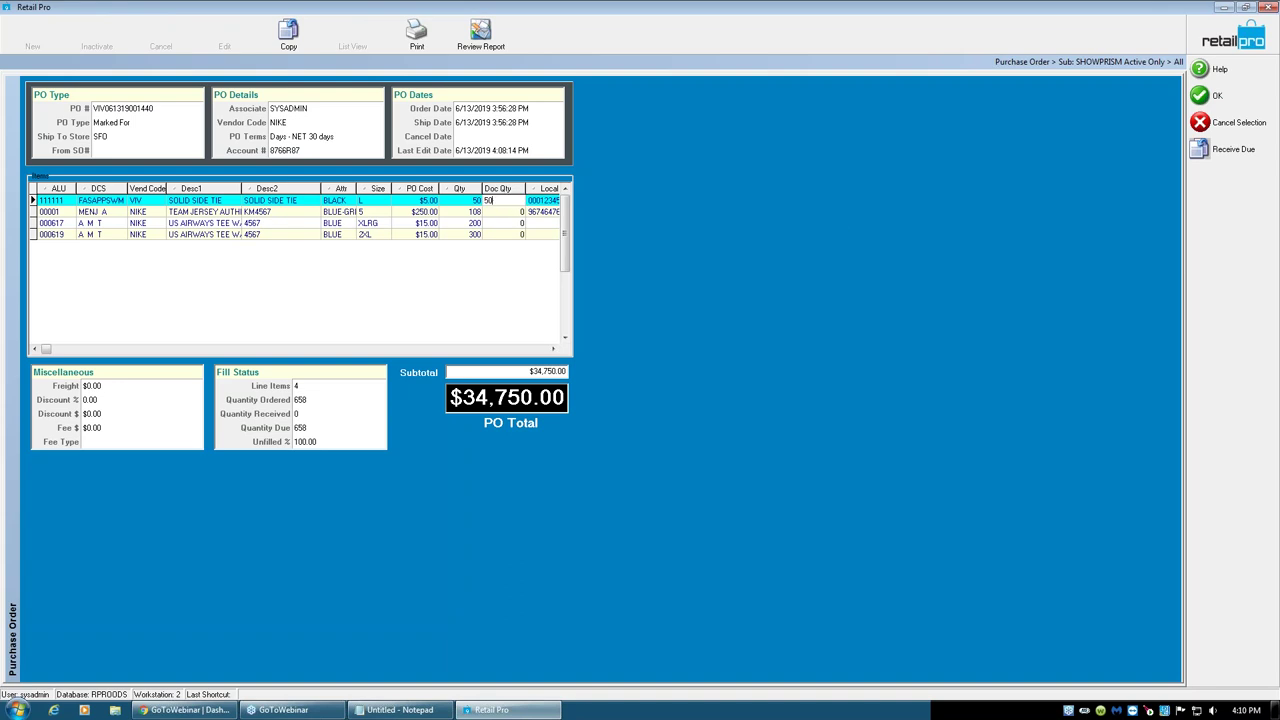
key("Return")
type("100")
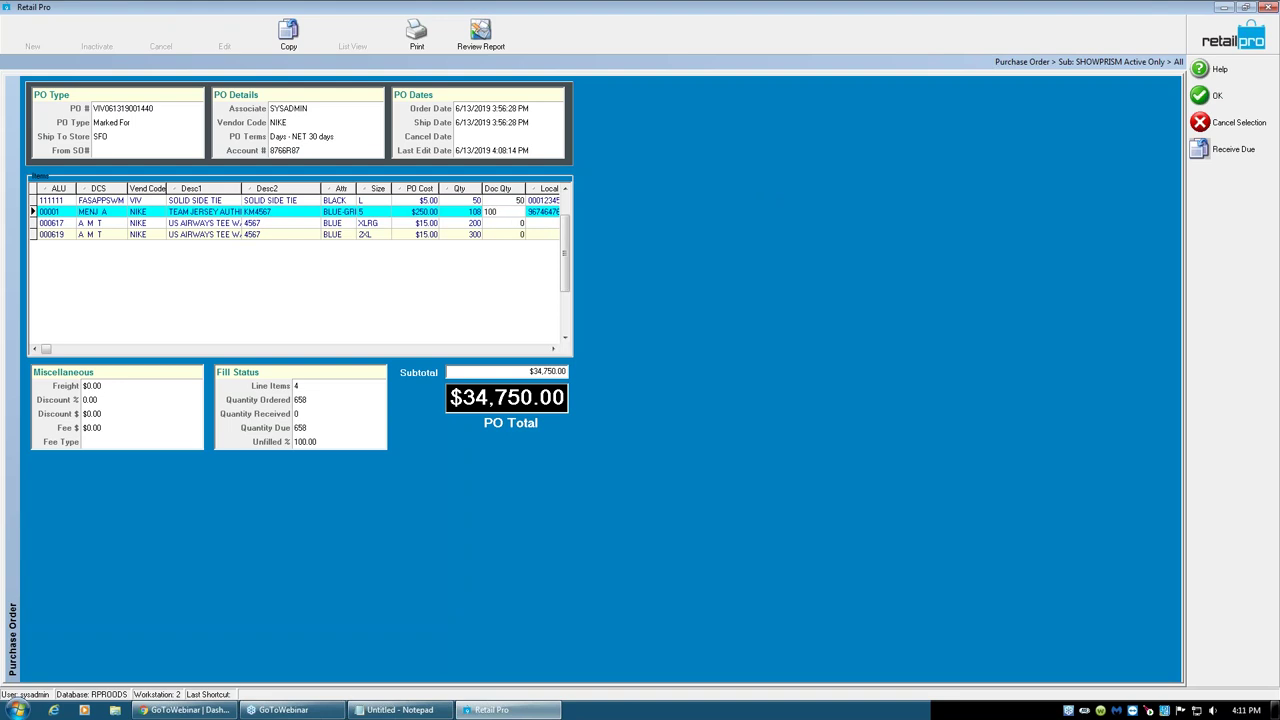
left_click(1219, 157)
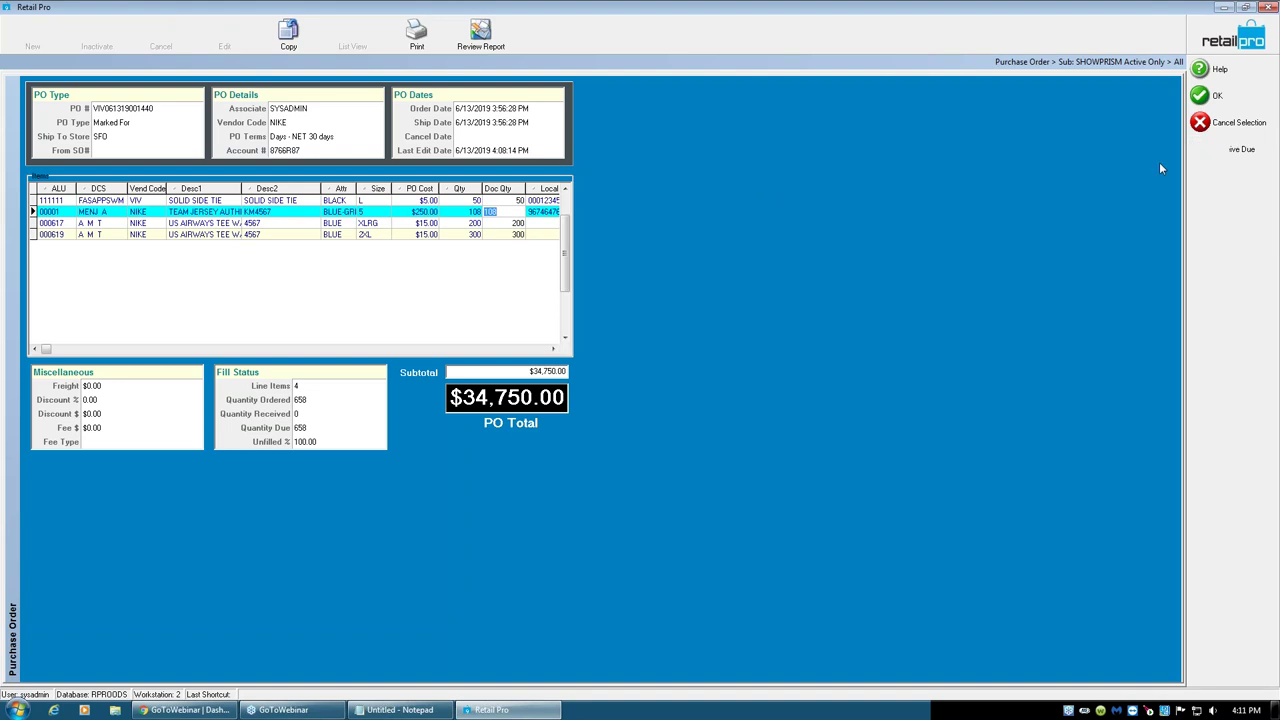
key("Down")
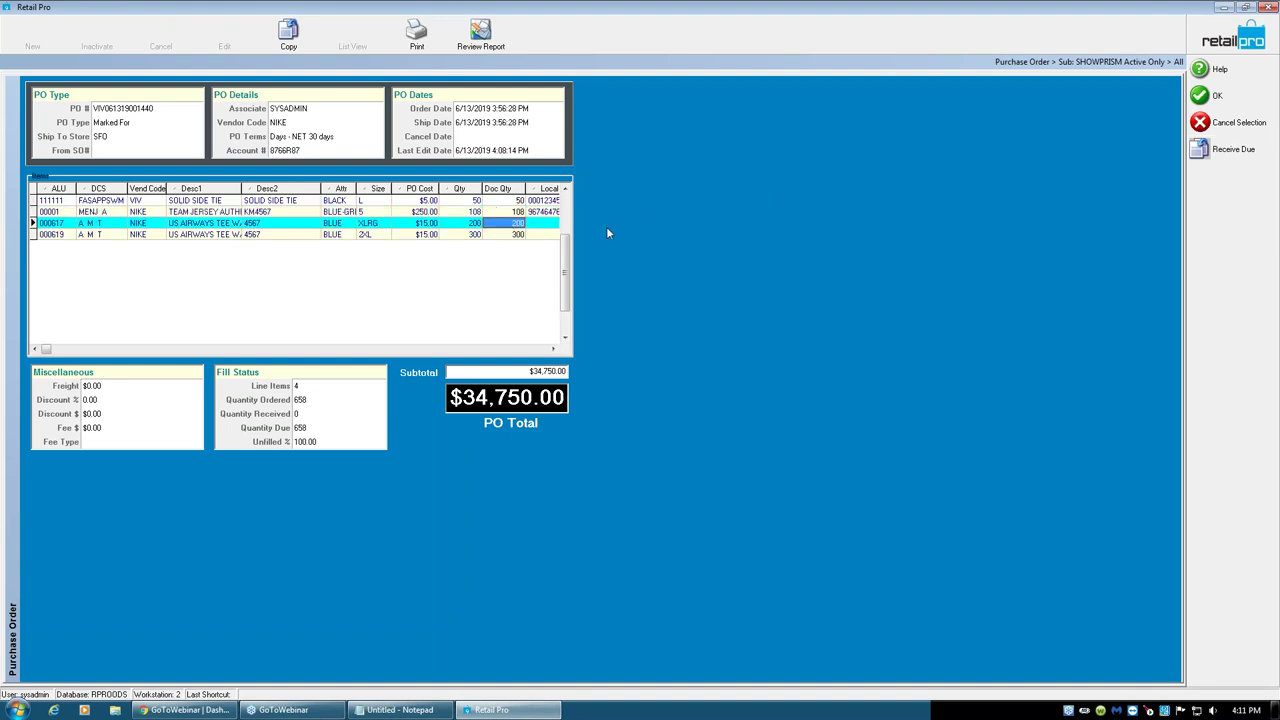
type("150")
key("Tab")
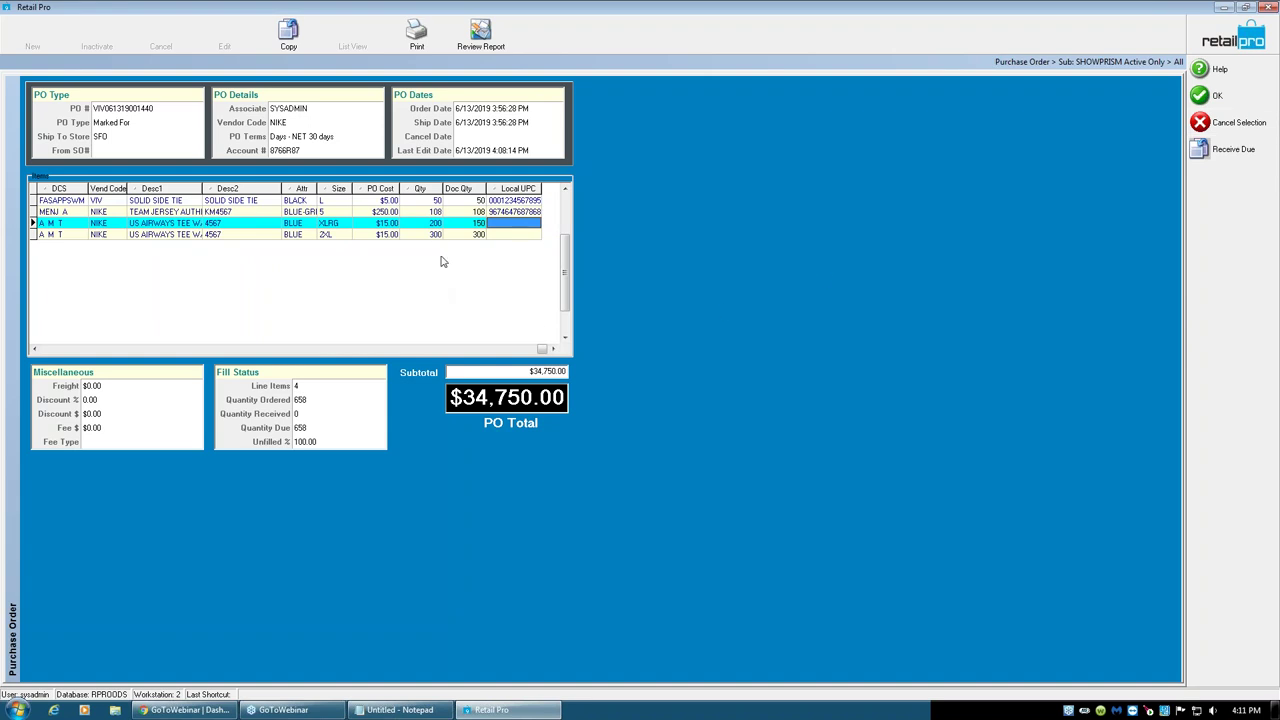
left_click(1221, 97)
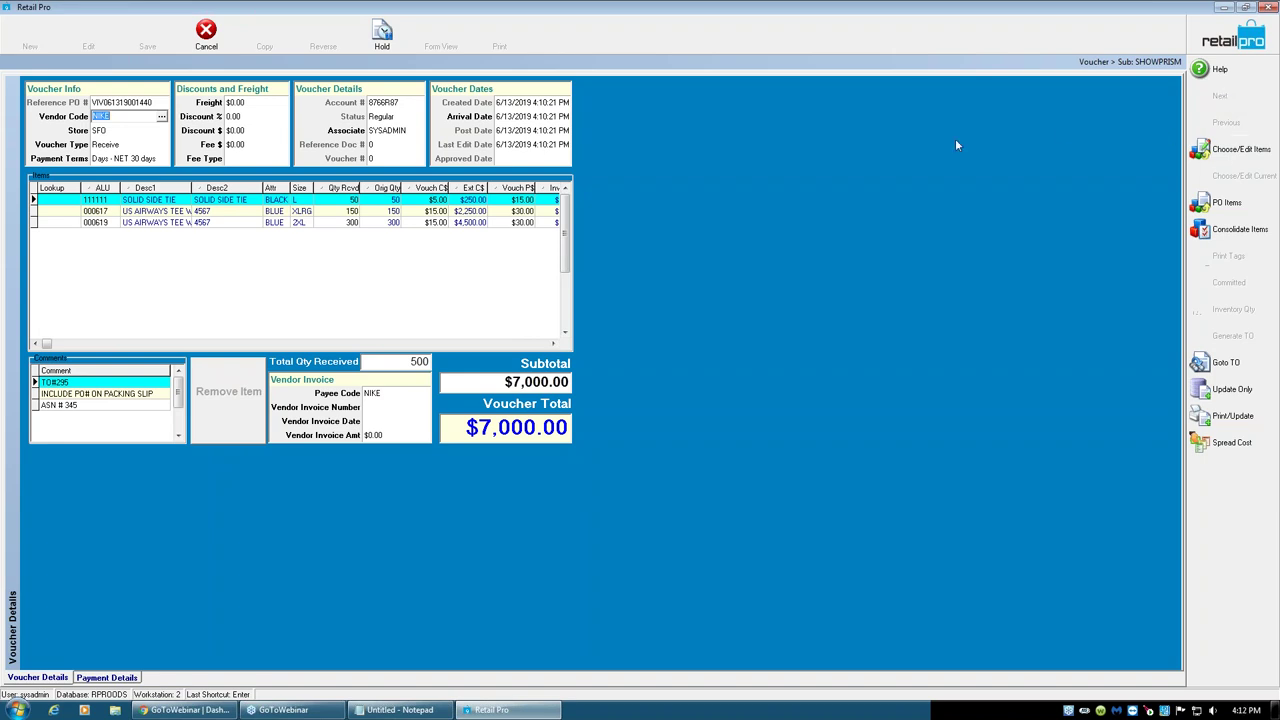
- Review the voucher's 500-unit, $7,000.00 totals and item costs, then hold it and list held vouchers
left_click(410, 362)
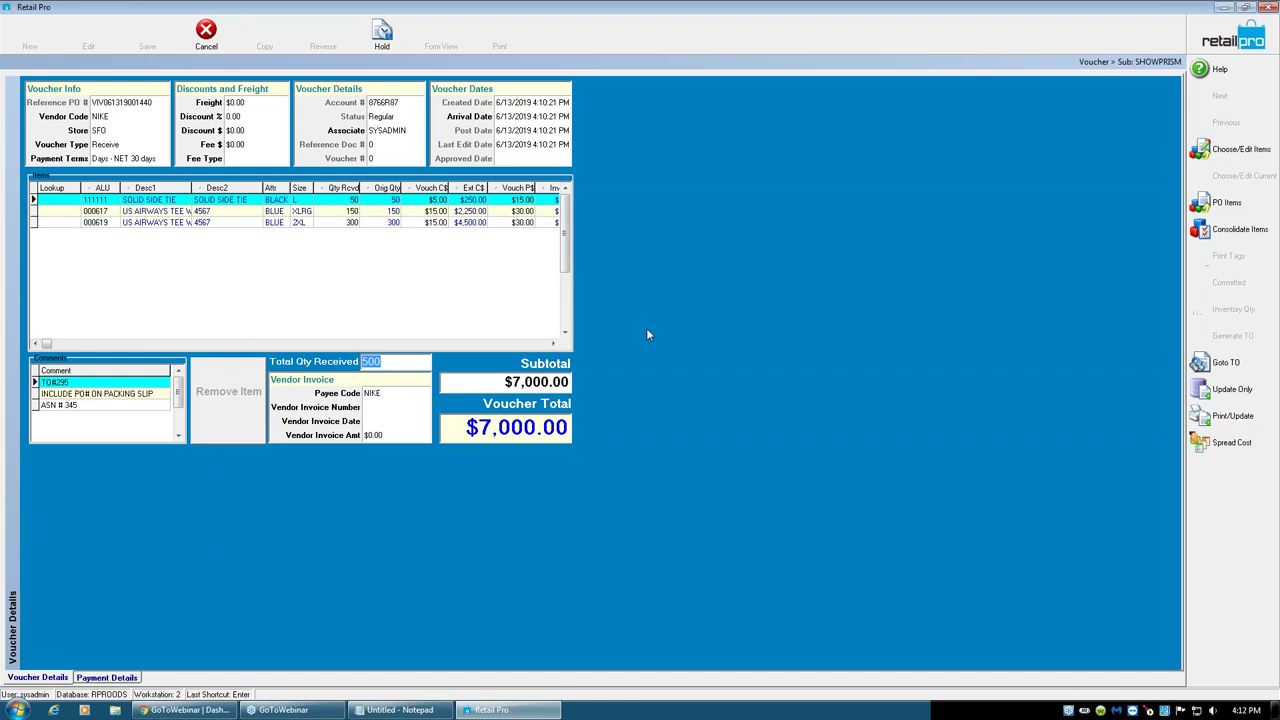
left_click(493, 388)
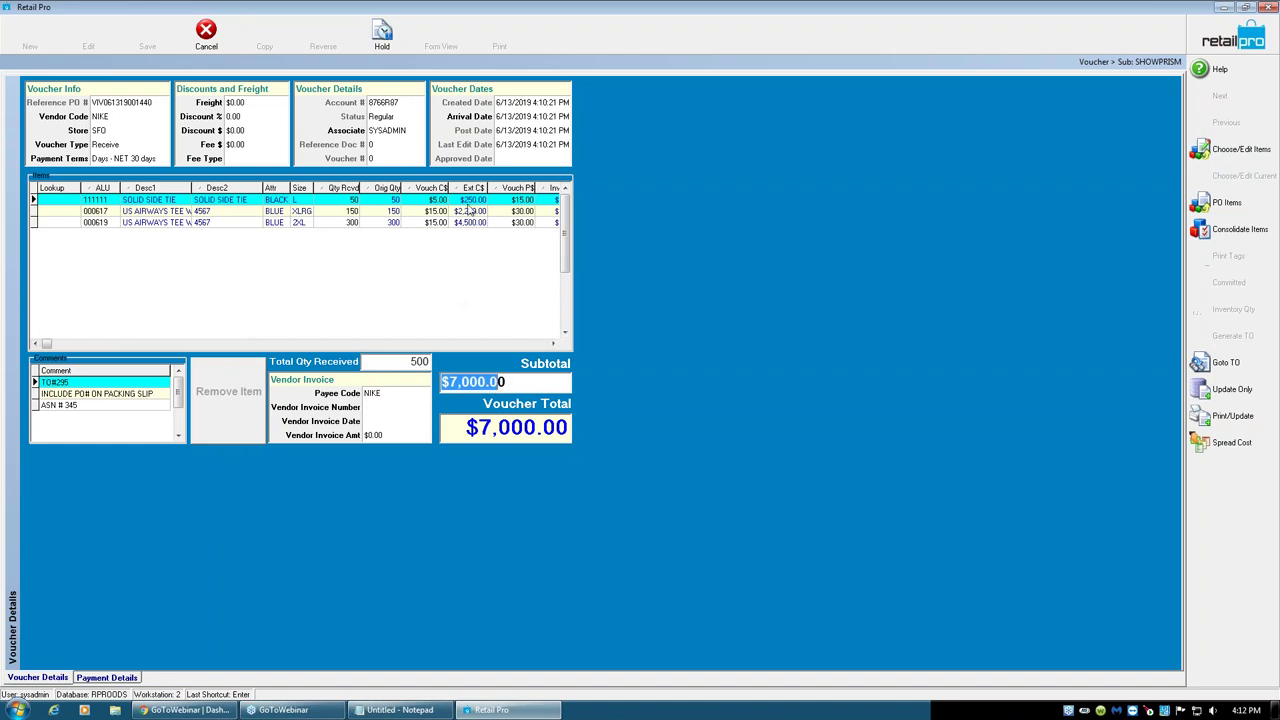
left_click(441, 214)
left_click(436, 224)
key("Up")
key("Up")
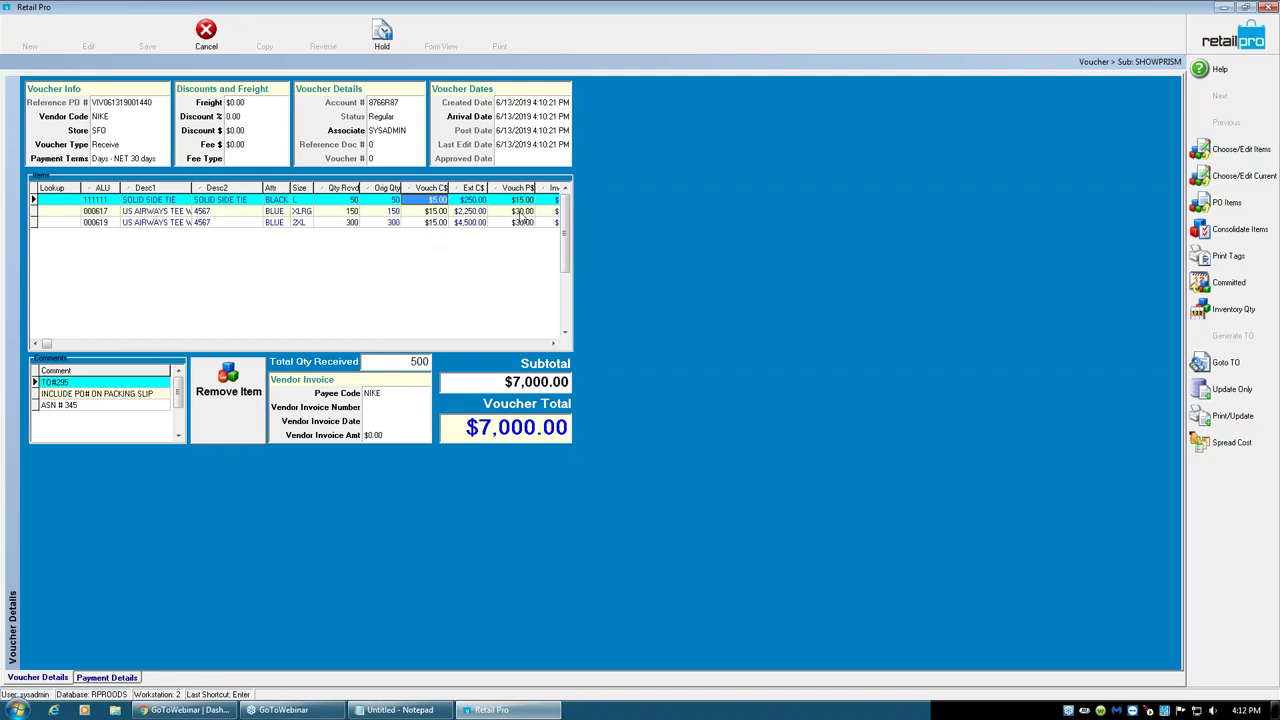
left_click(381, 35)
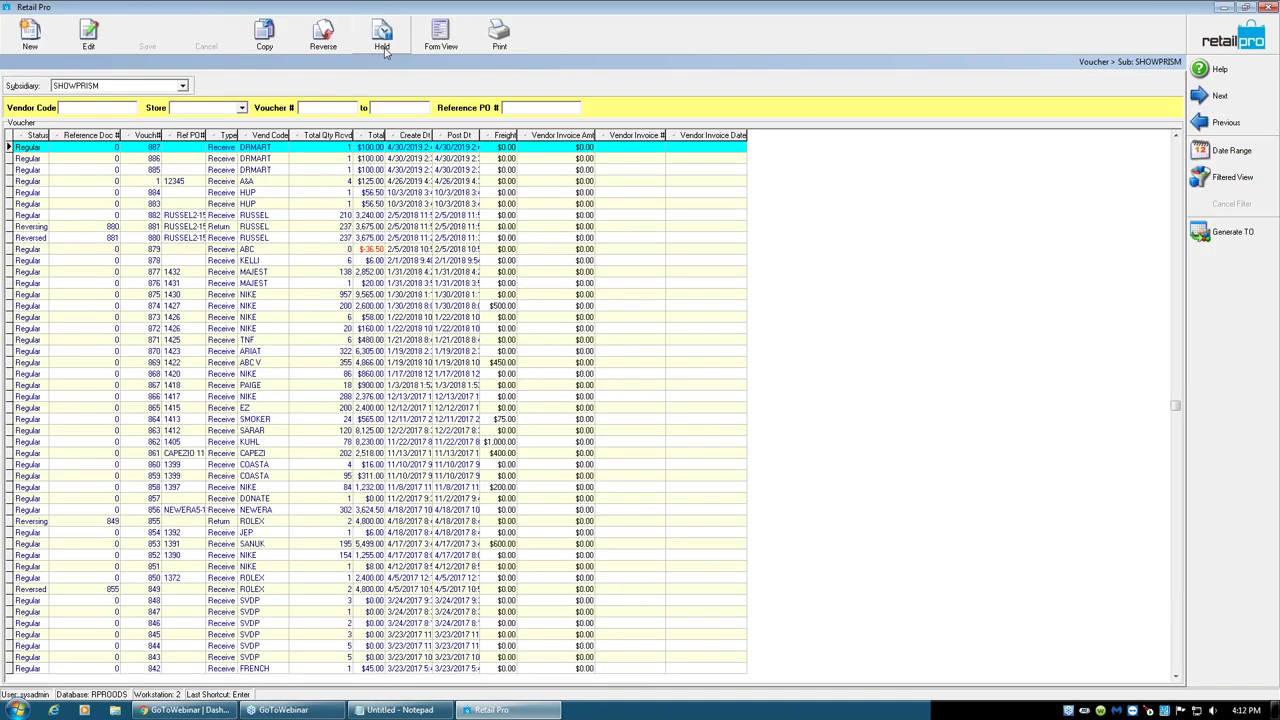
left_click(388, 48)
- Print-preview the held NIKE voucher using the Voucher layout
left_click(443, 47)
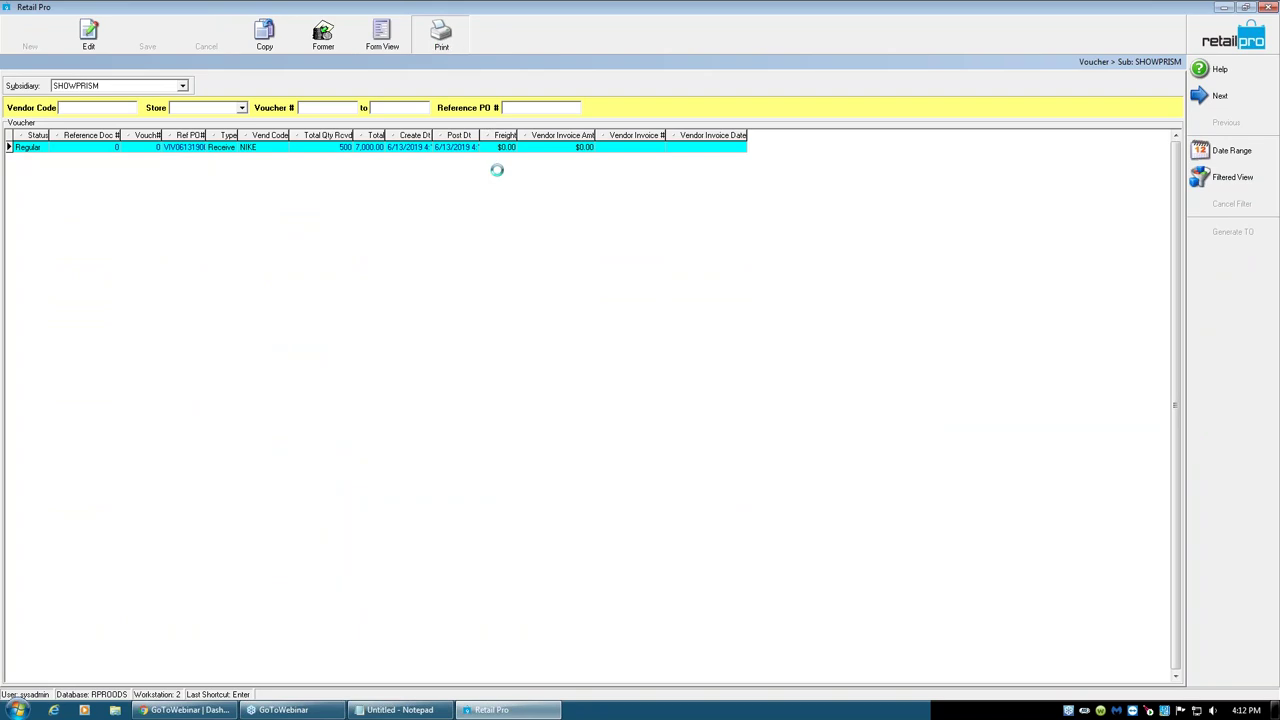
left_click(490, 278)
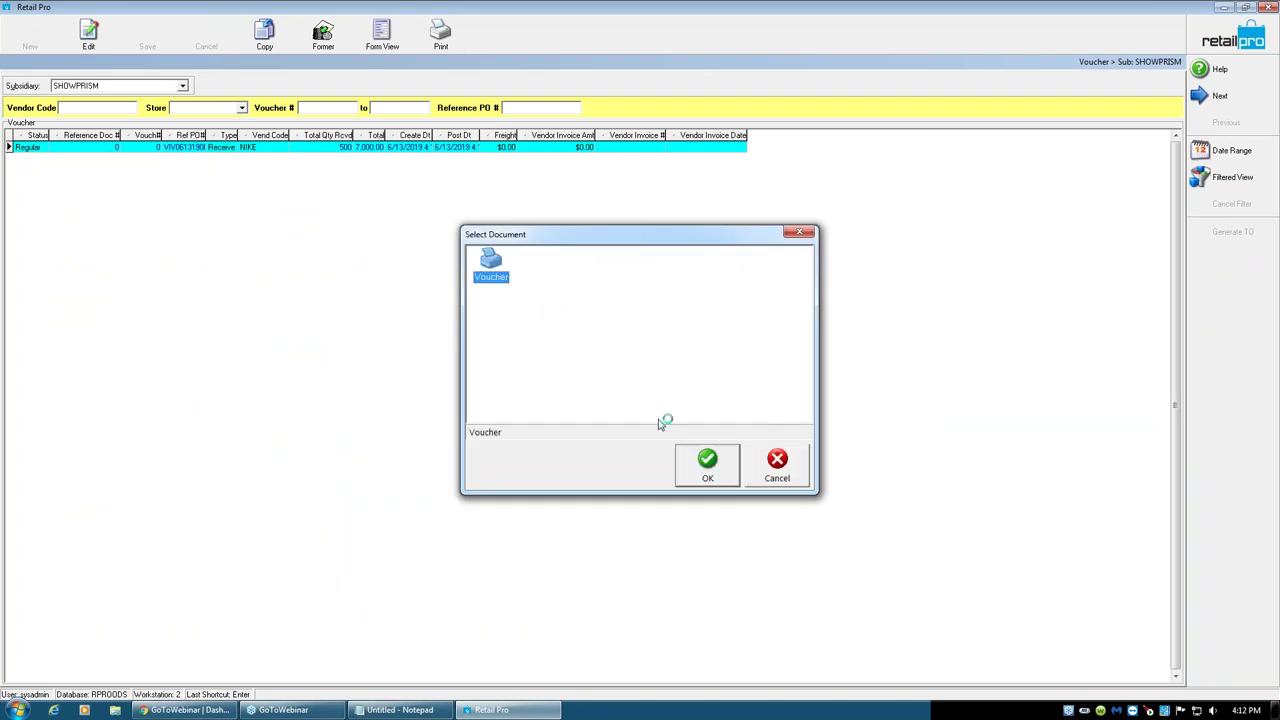
left_click(706, 464)
left_click(696, 483)
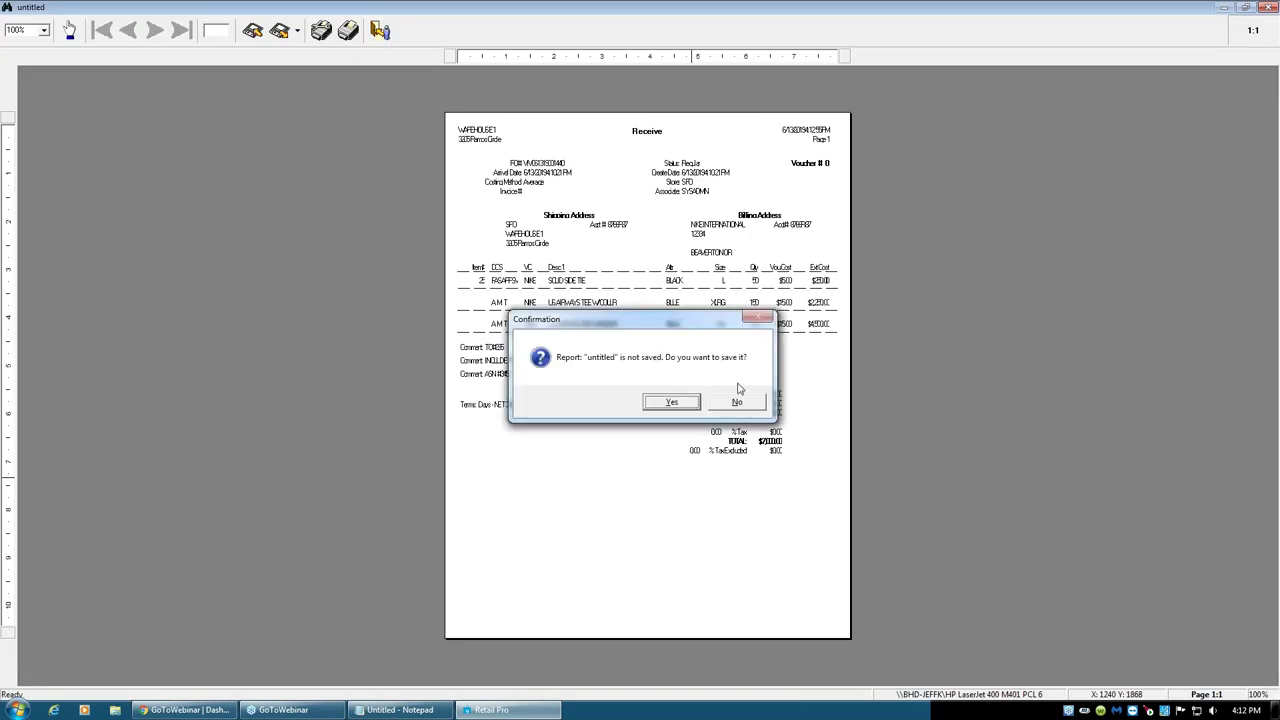
- Close the preview without saving the report and open the NIKE voucher for editing
left_click(737, 402)
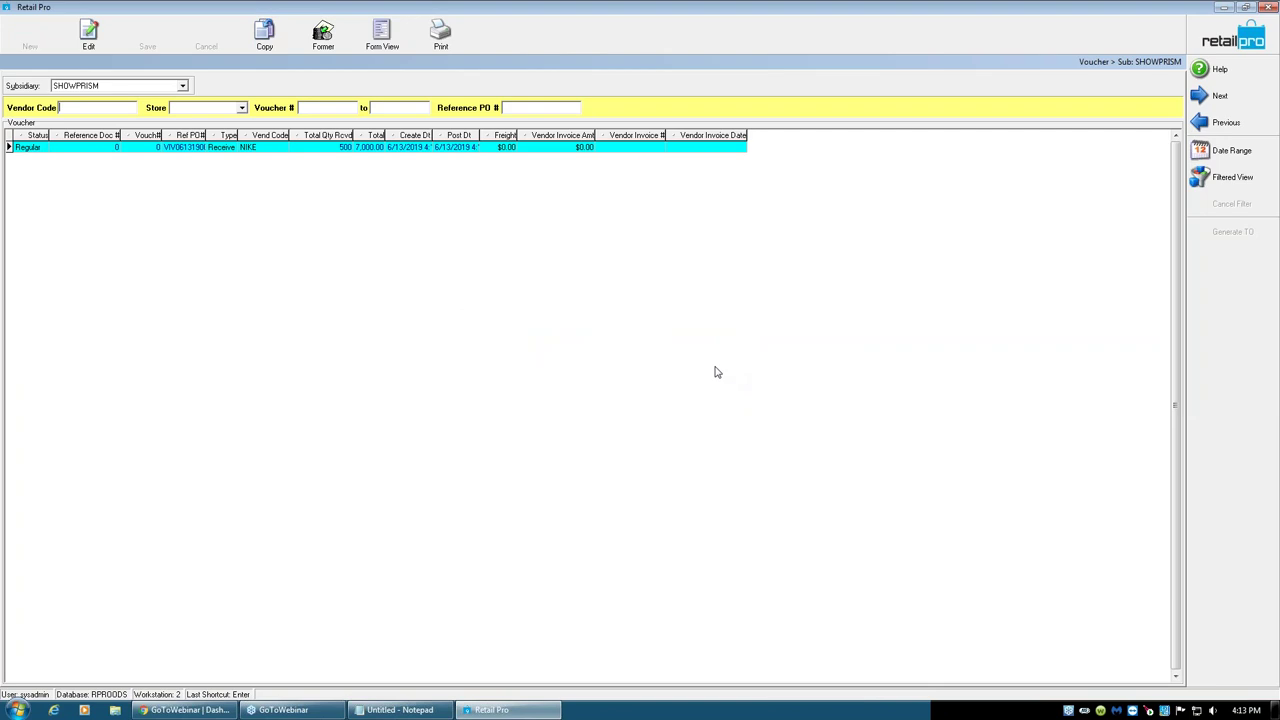
left_click(323, 150)
left_click(256, 150)
left_click(133, 150)
left_click(88, 35)
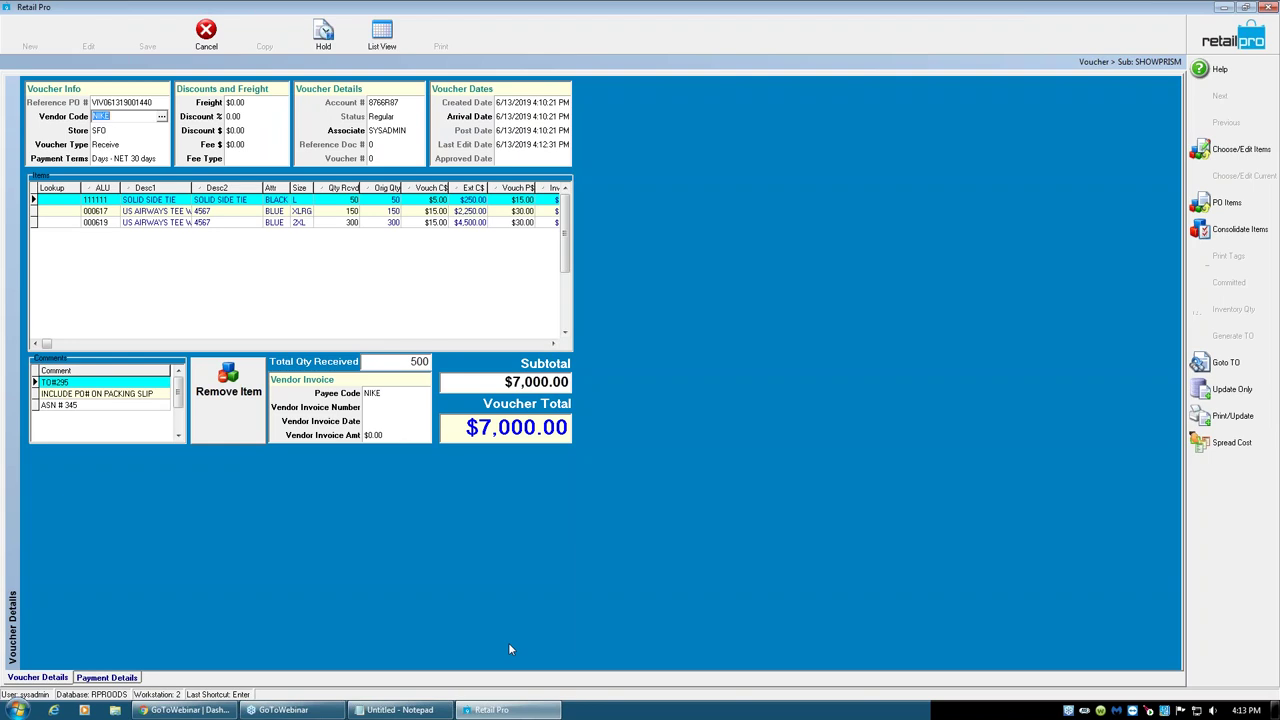
- Review the voucher's subtotal, total, freight, fee and vendor invoice fields, then cancel editing
left_click_drag(514, 382, 441, 382)
left_click(500, 430)
left_click(250, 104)
left_click(240, 117)
left_click(240, 131)
left_click(238, 145)
left_click(375, 410)
left_click(378, 424)
left_click(384, 437)
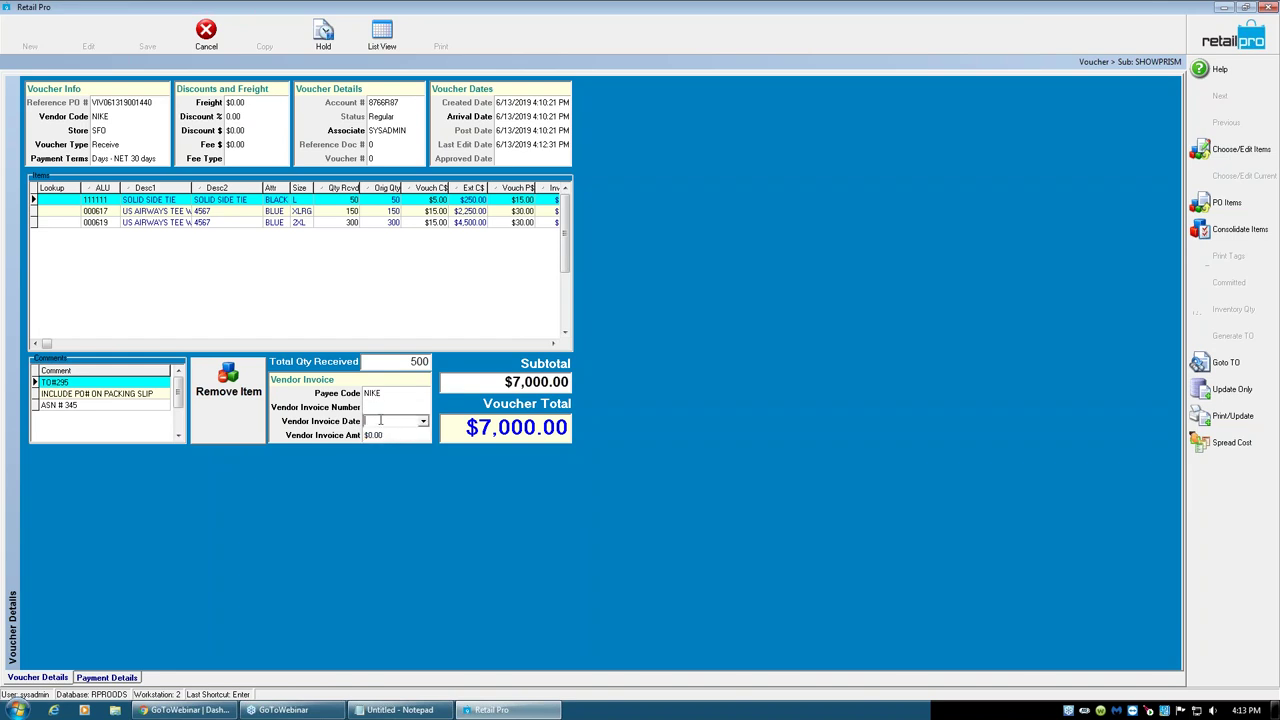
left_click(386, 408)
left_click(207, 38)
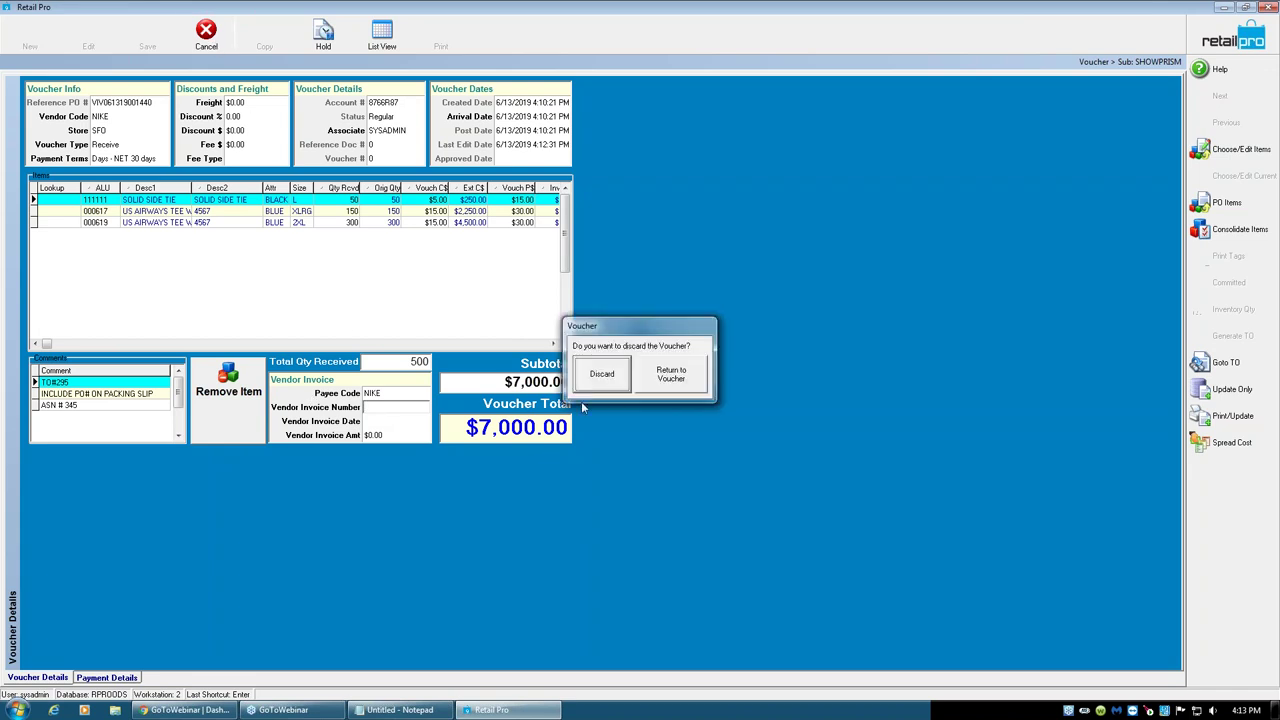
- Discard the NIKE voucher edit to return to the voucher list
left_click(615, 380)
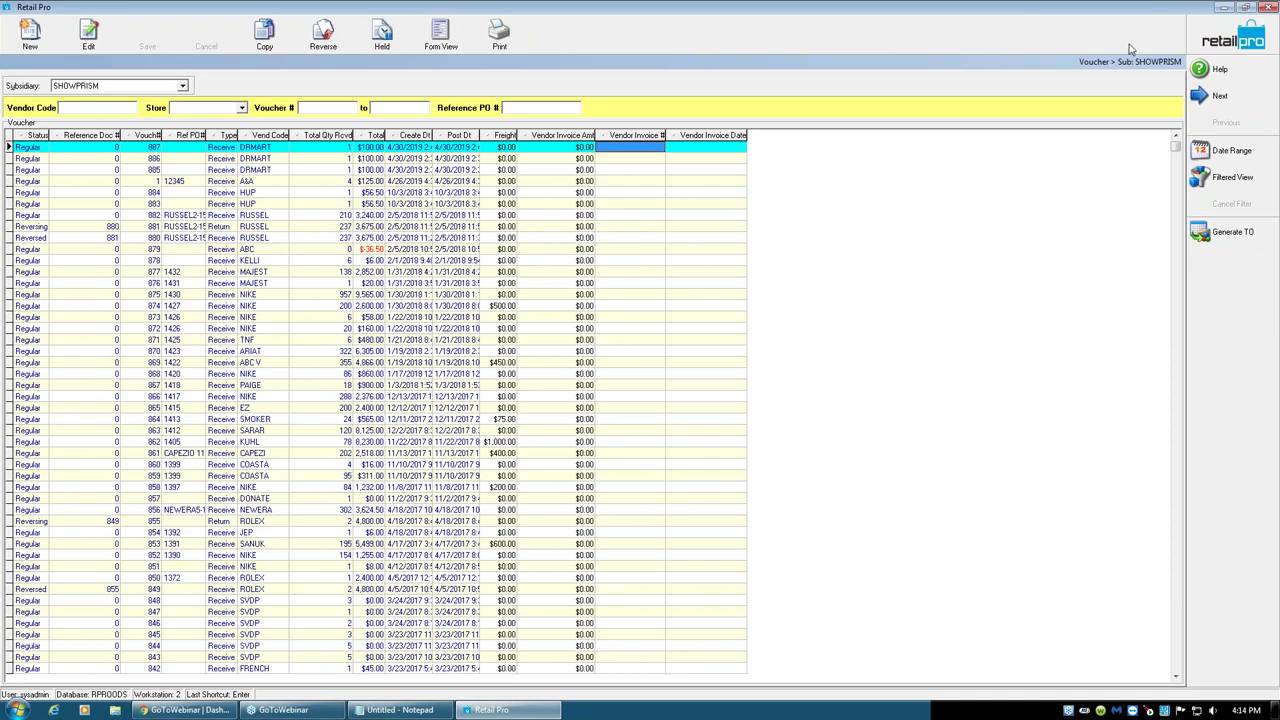
- Generate a new NIKE receive voucher from ASN 345 through Purchasing > ASN Vouchers
left_click(1213, 45)
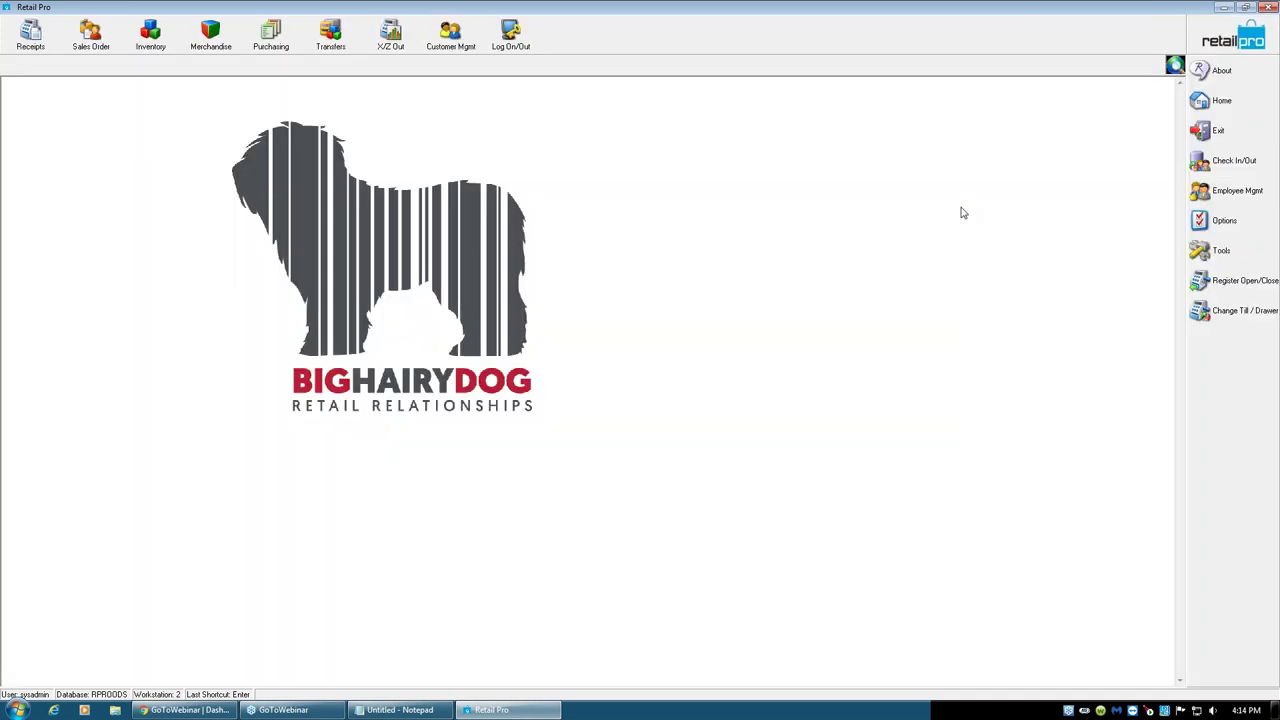
left_click(276, 42)
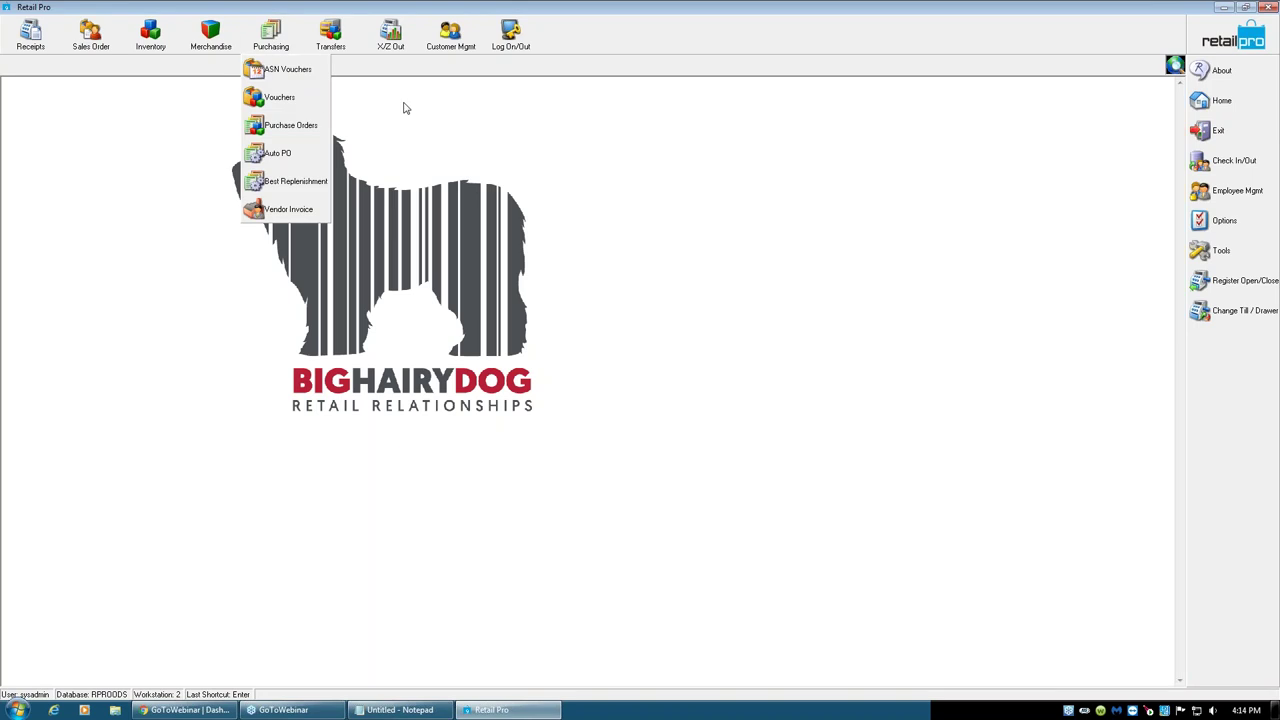
left_click(272, 69)
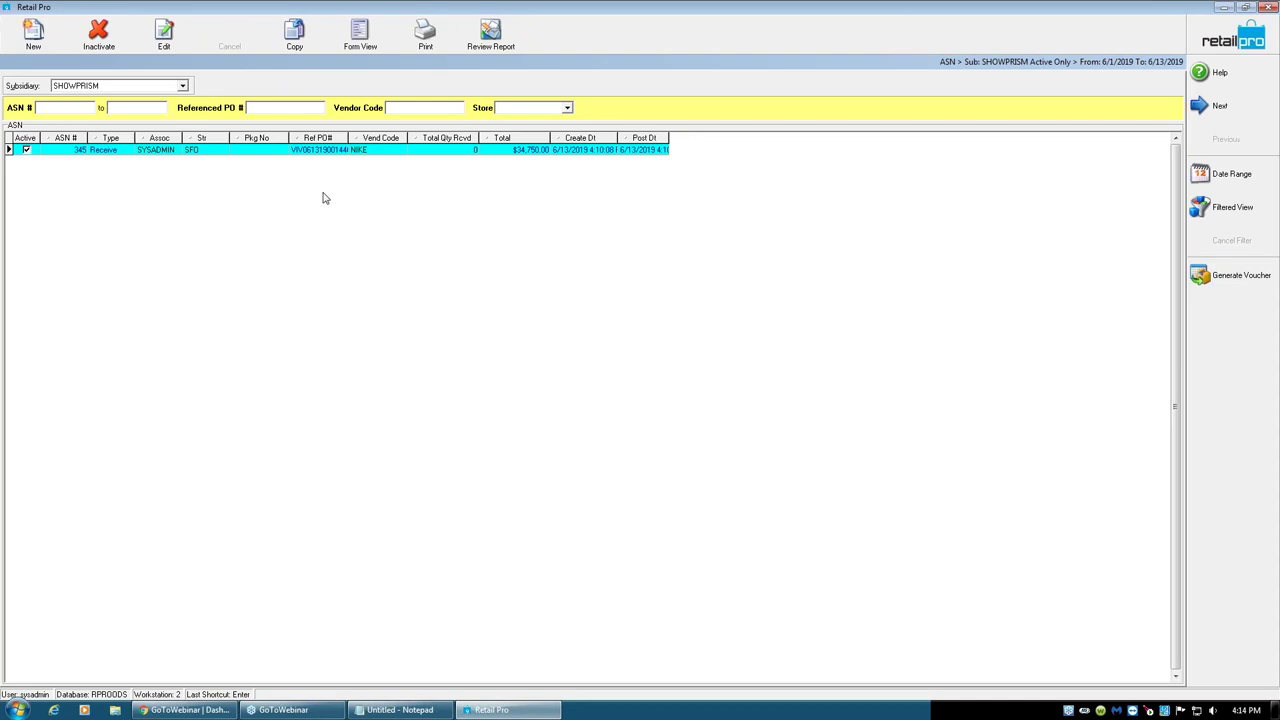
left_click(319, 150)
left_click(1233, 283)
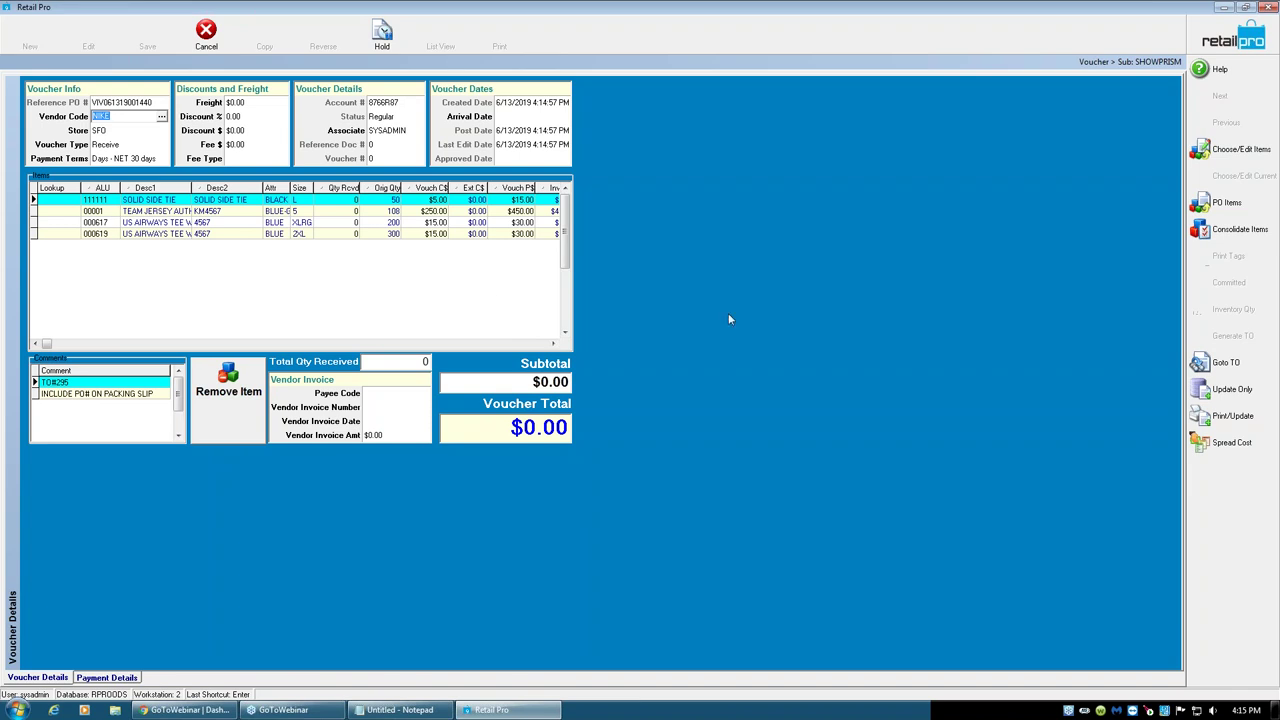
- Enter received quantities of 50, 100, 200 and 300 for the four voucher items
left_click(348, 202)
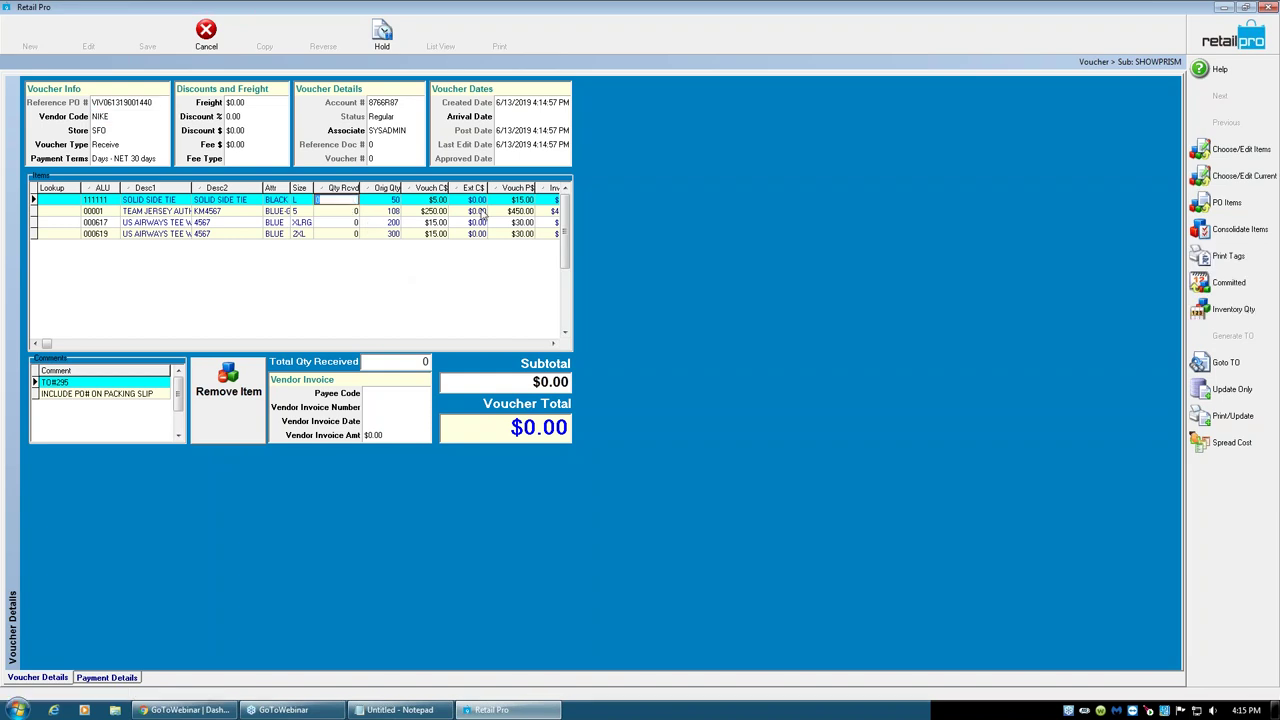
type("50")
key("Return")
type("100")
key("Return")
type("200")
key("Return")
type("300")
key("Up")
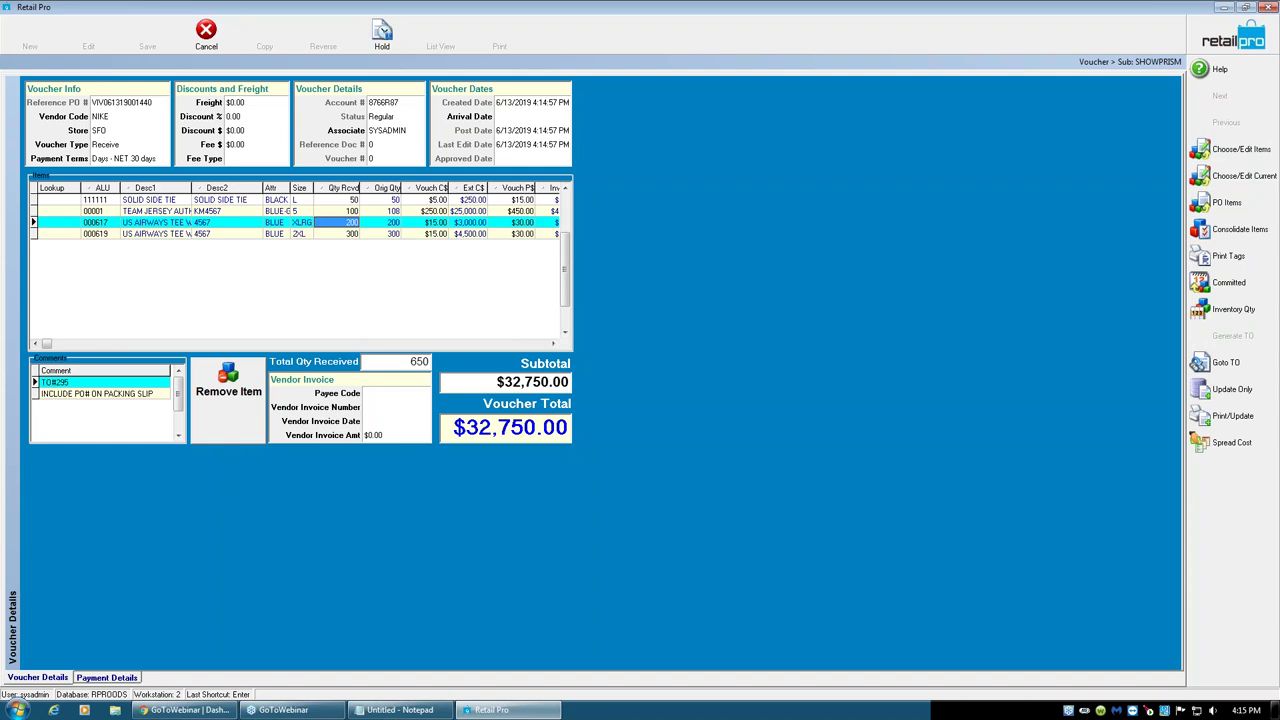
- Step through the voucher's item lines, ending on item 000619
key("Up")
key("Up")
key("Down")
key("Down")
key("Down")
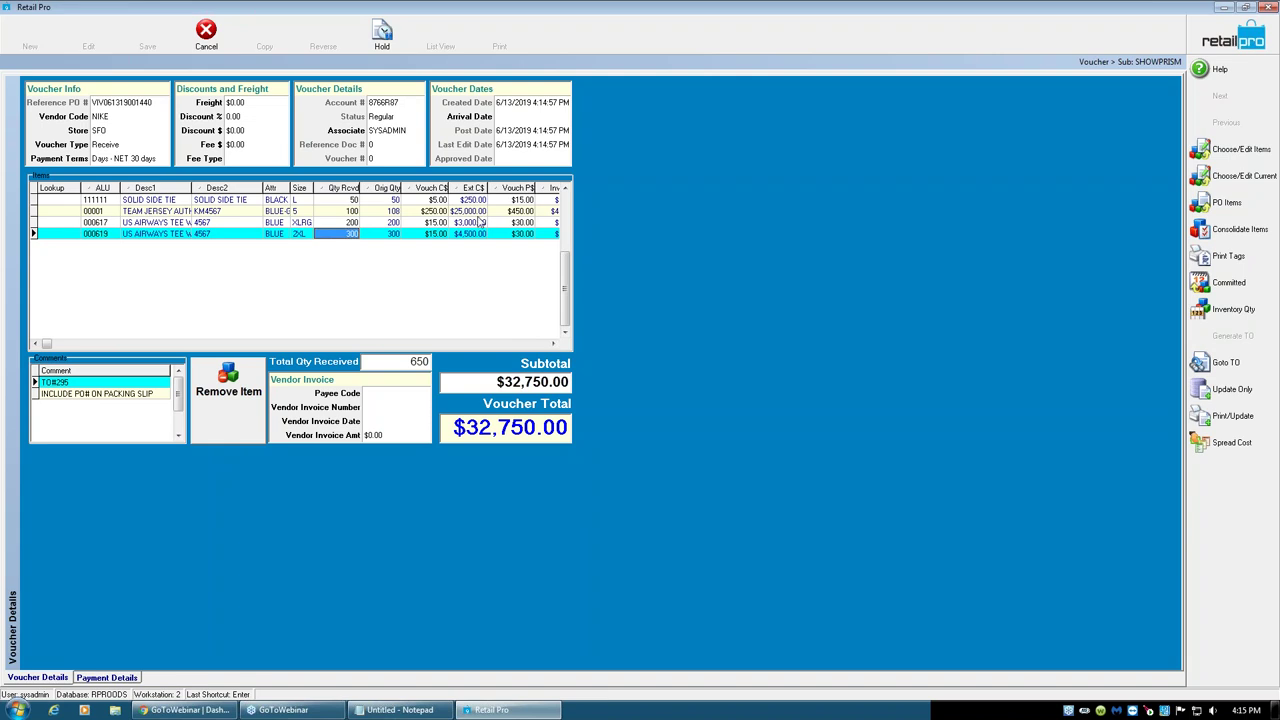
left_click(347, 214)
left_click(349, 201)
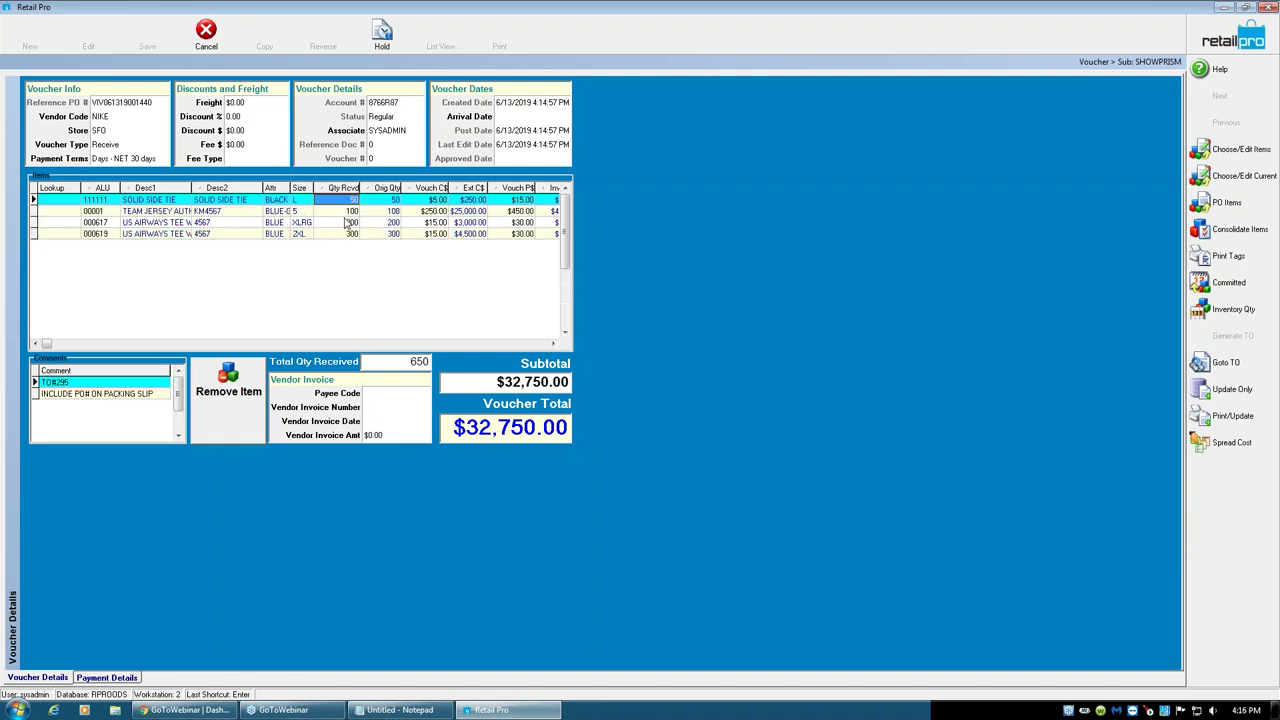
left_click(349, 222)
left_click(349, 234)
left_click(349, 223)
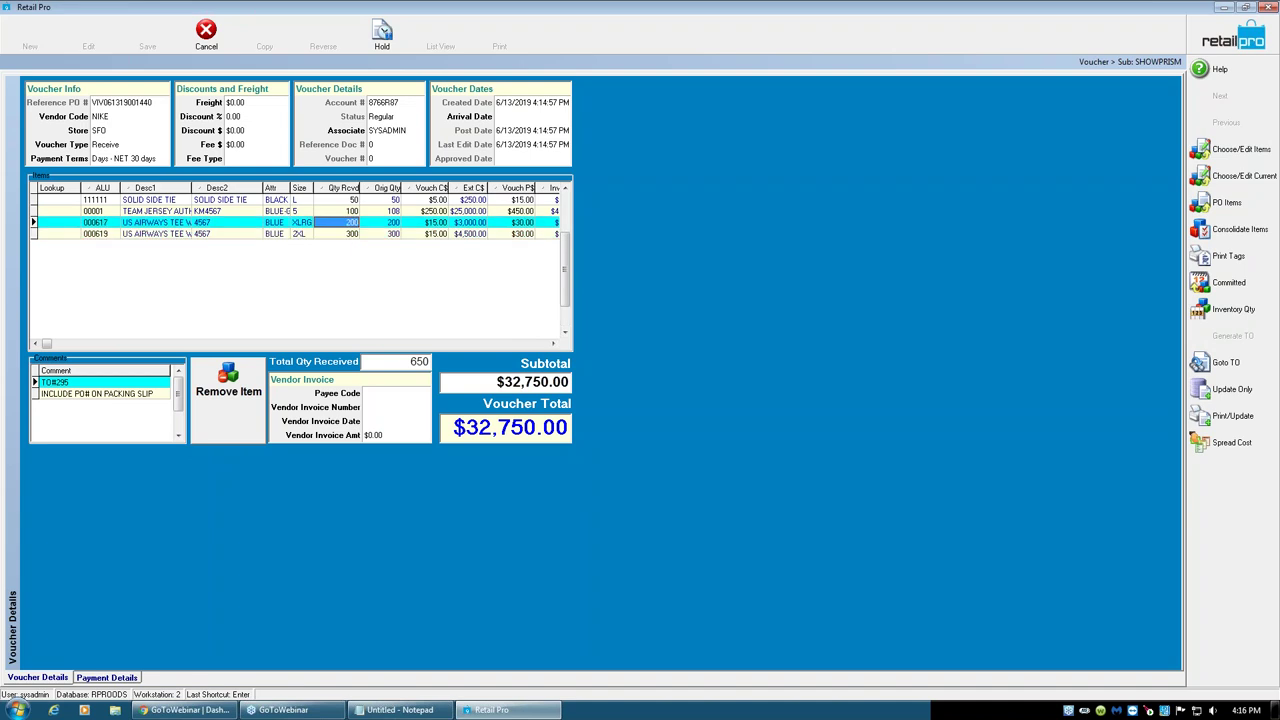
left_click(352, 235)
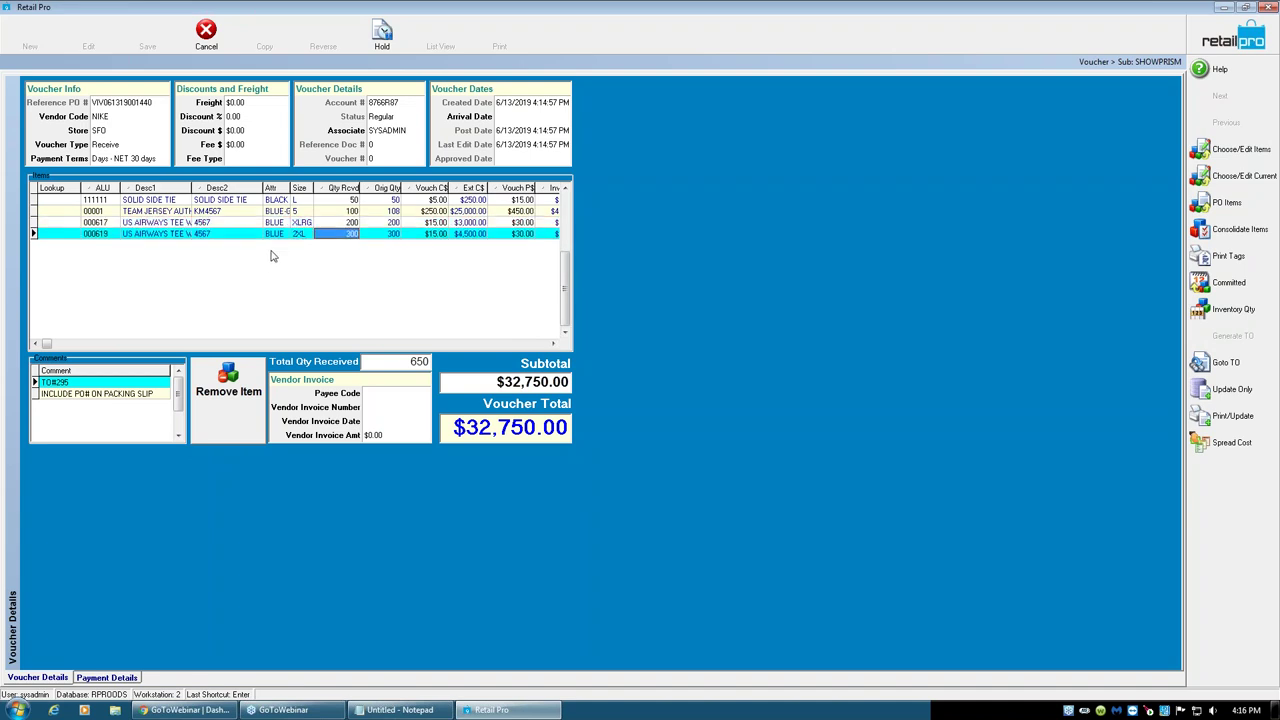
- Add two more 000619 lines by Lookup and consolidate them into one 302-unit line
key("Down")
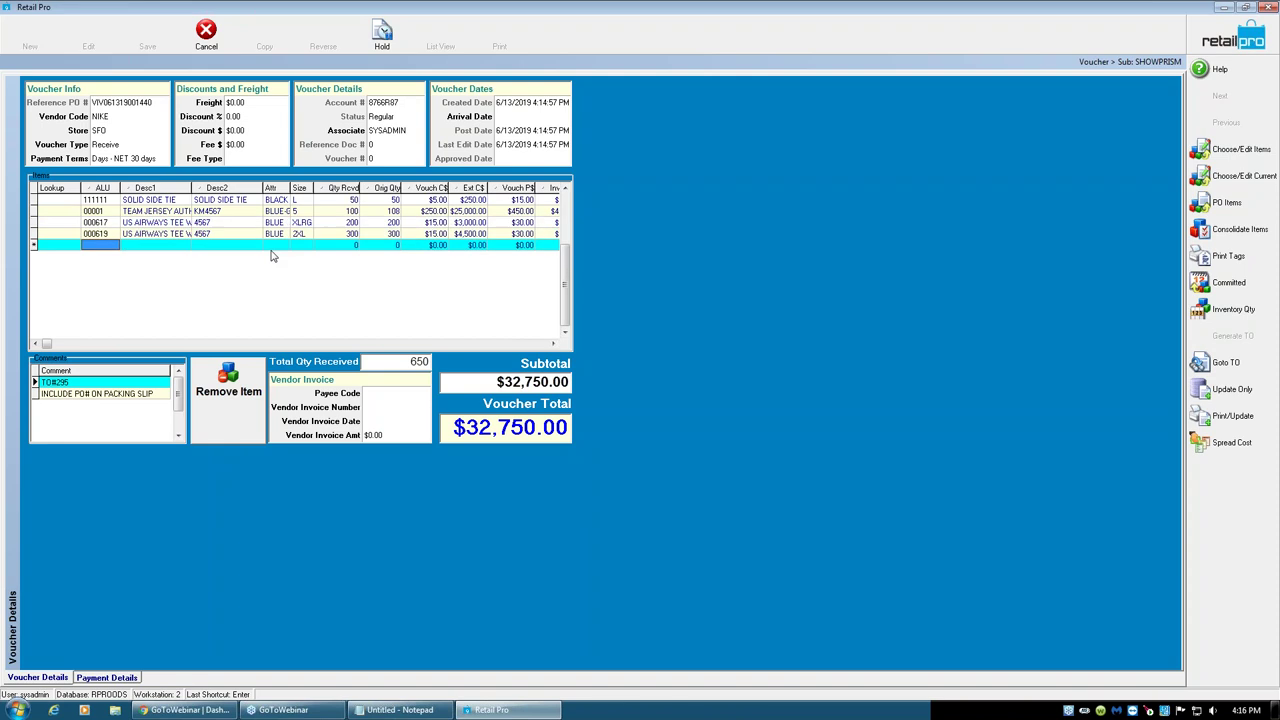
type("000")
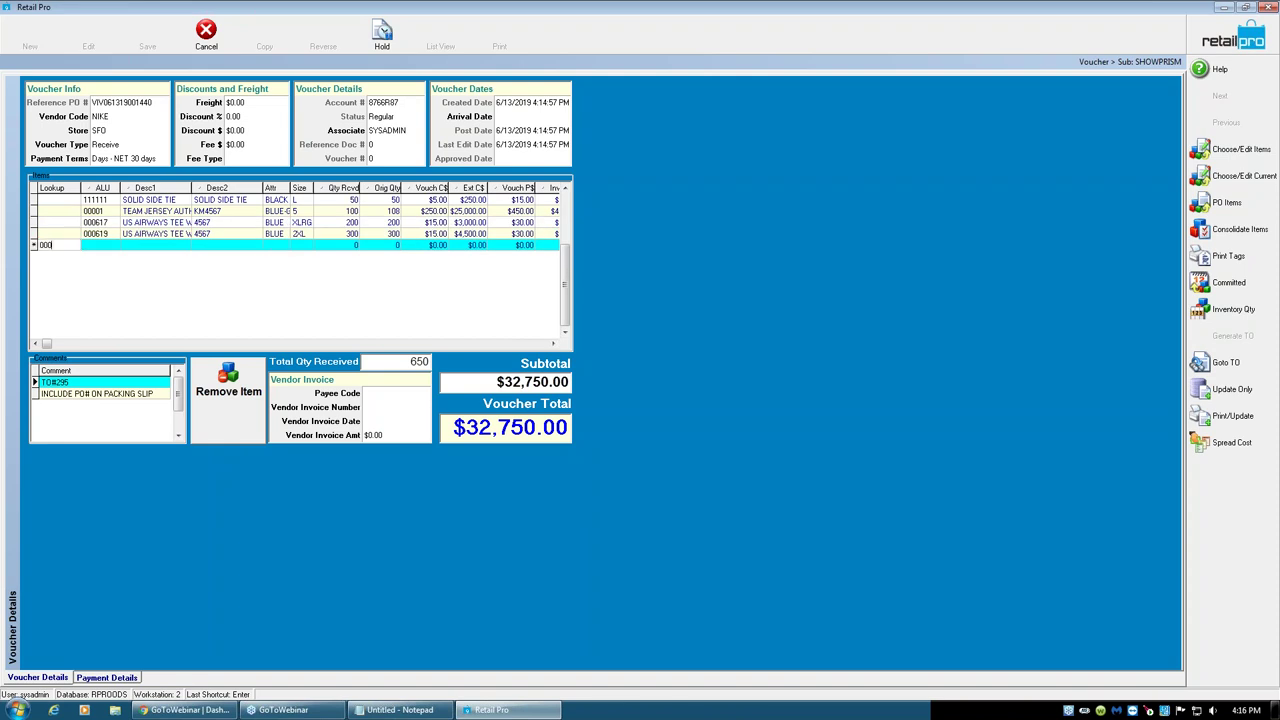
type("619")
key("Return")
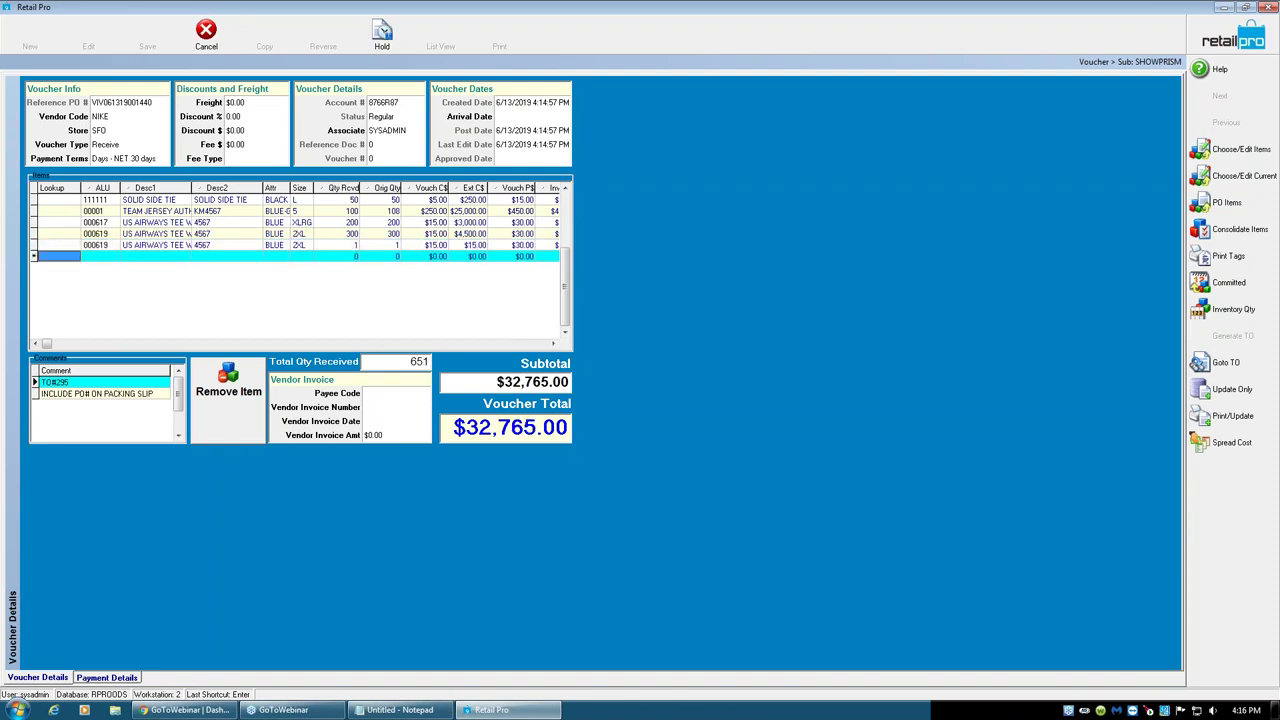
type("000619")
key("Return")
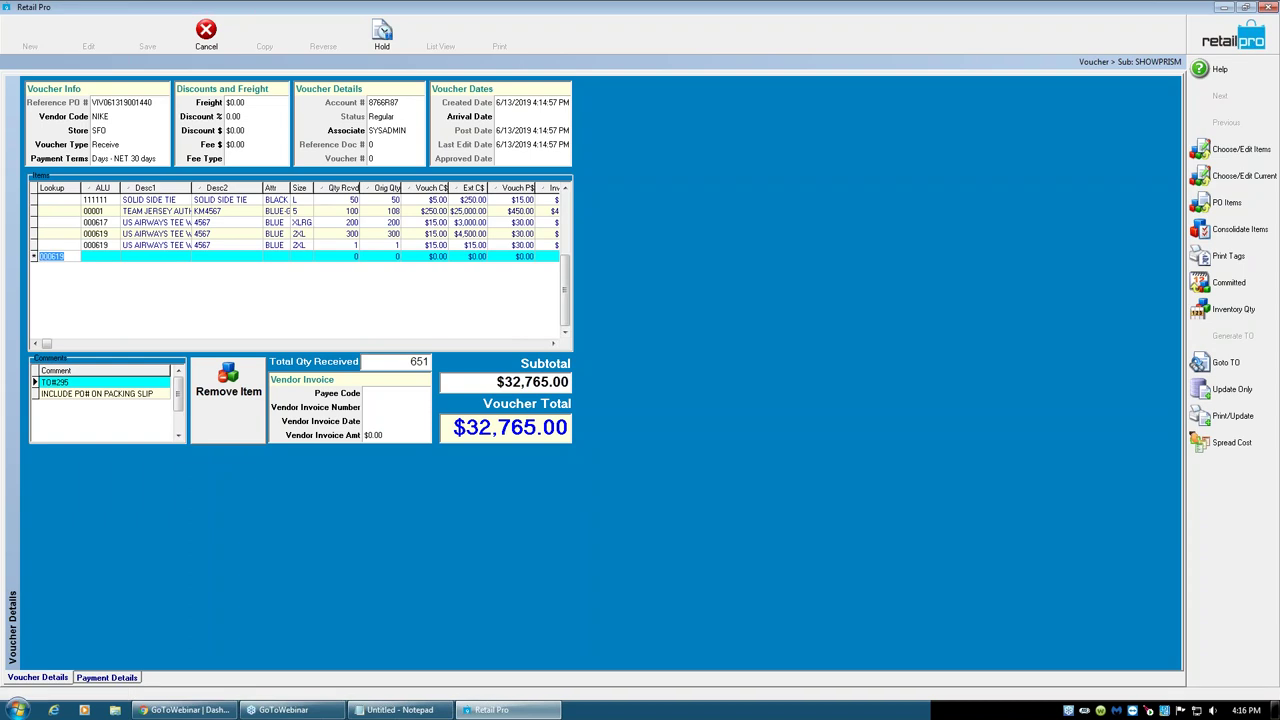
left_click(355, 245)
left_click(355, 256)
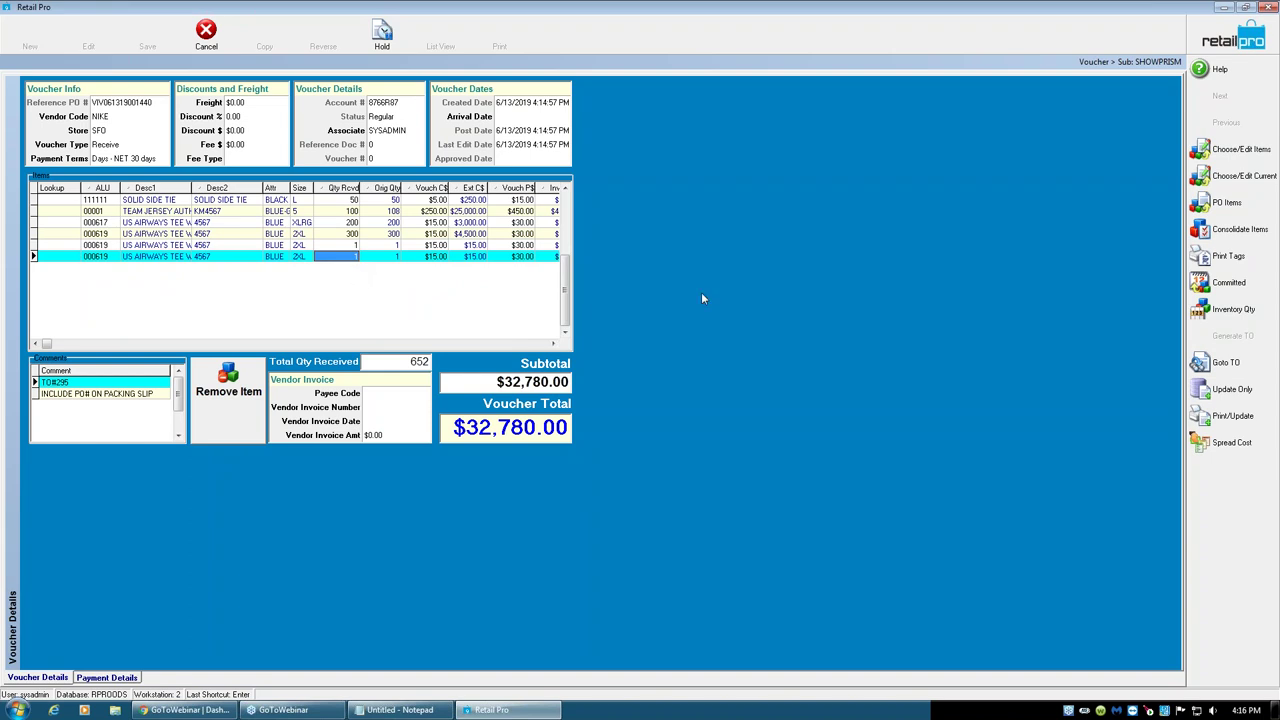
left_click(1236, 232)
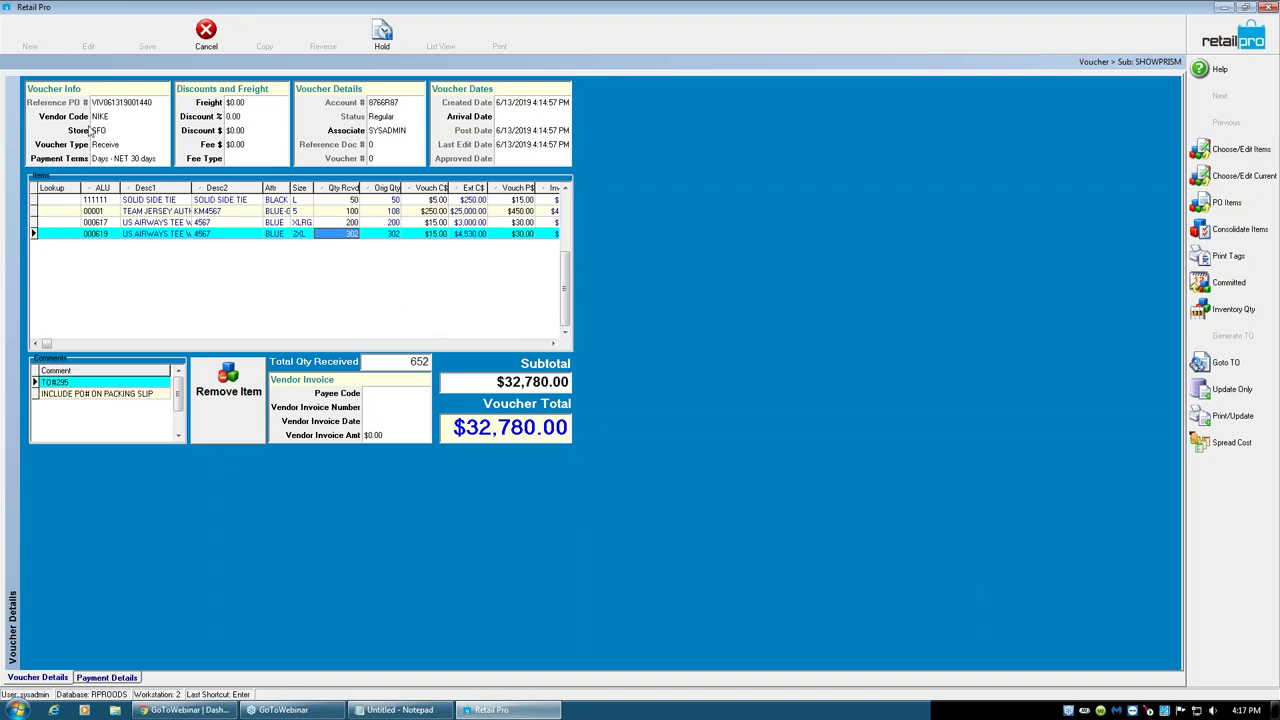
- Try updating the voucher to inventory, entering and accepting new lot number 123
left_click(1233, 392)
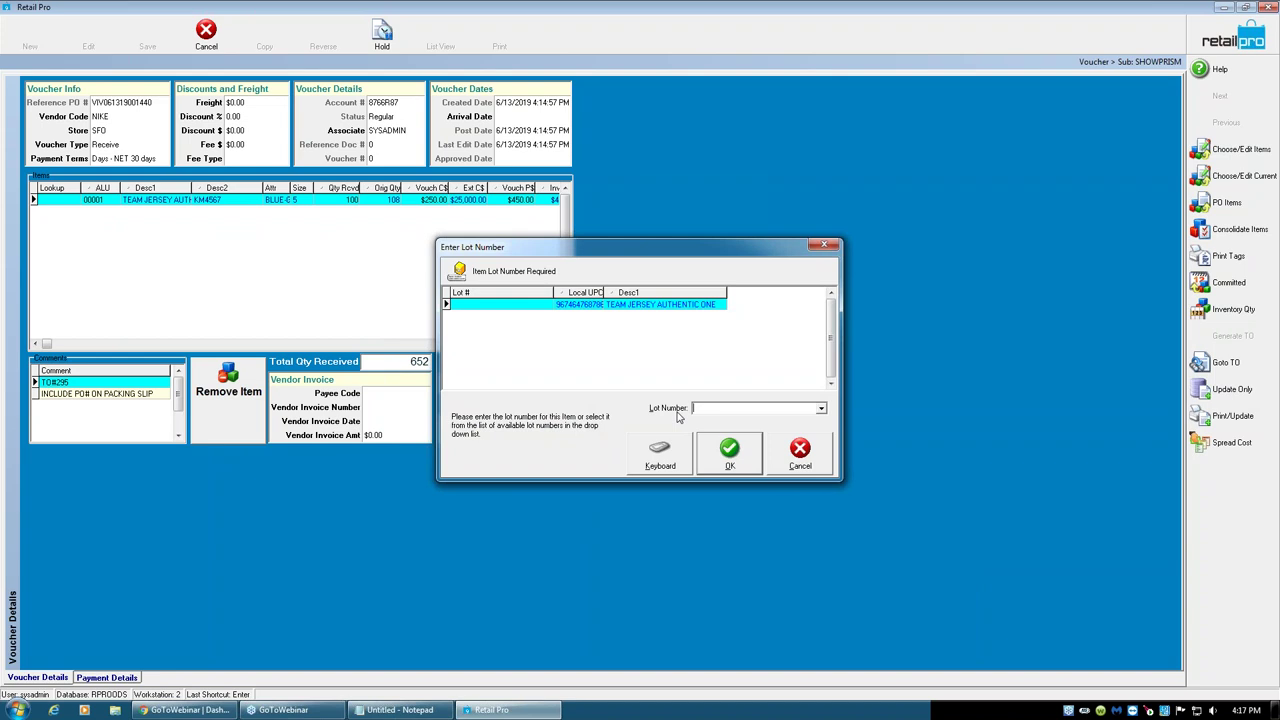
left_click(499, 306)
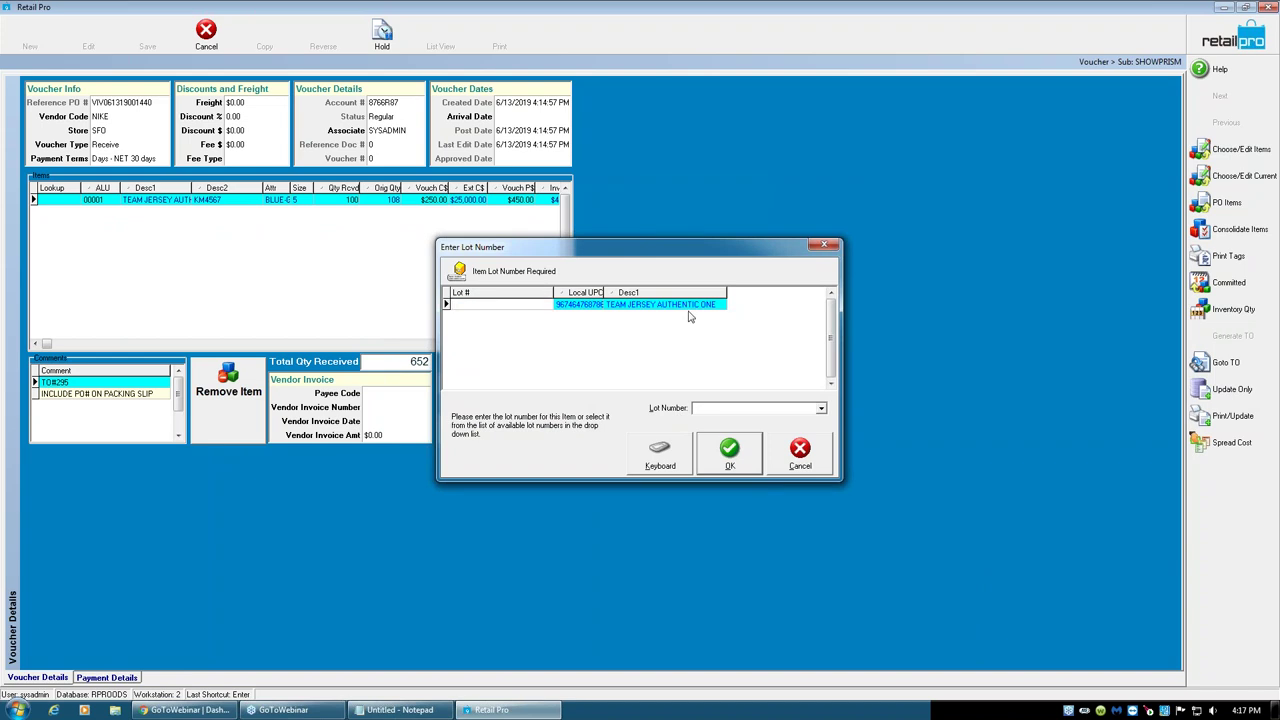
type("123")
left_click(718, 457)
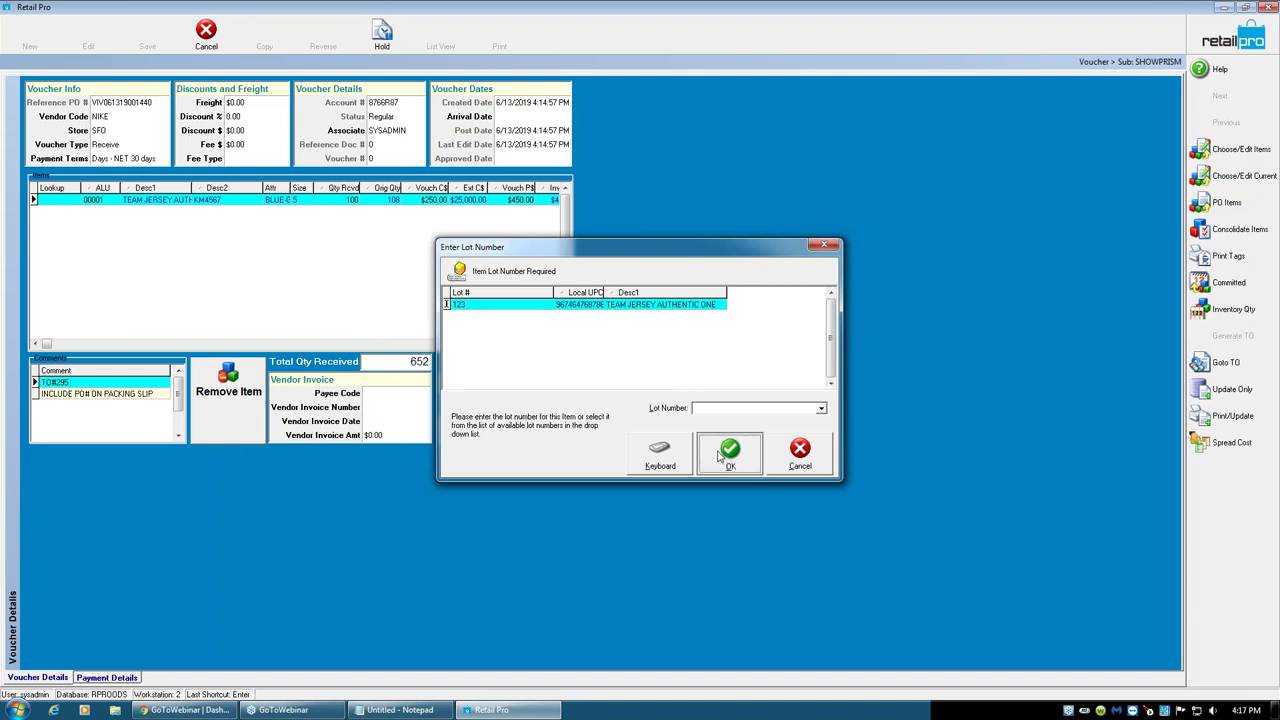
left_click(613, 389)
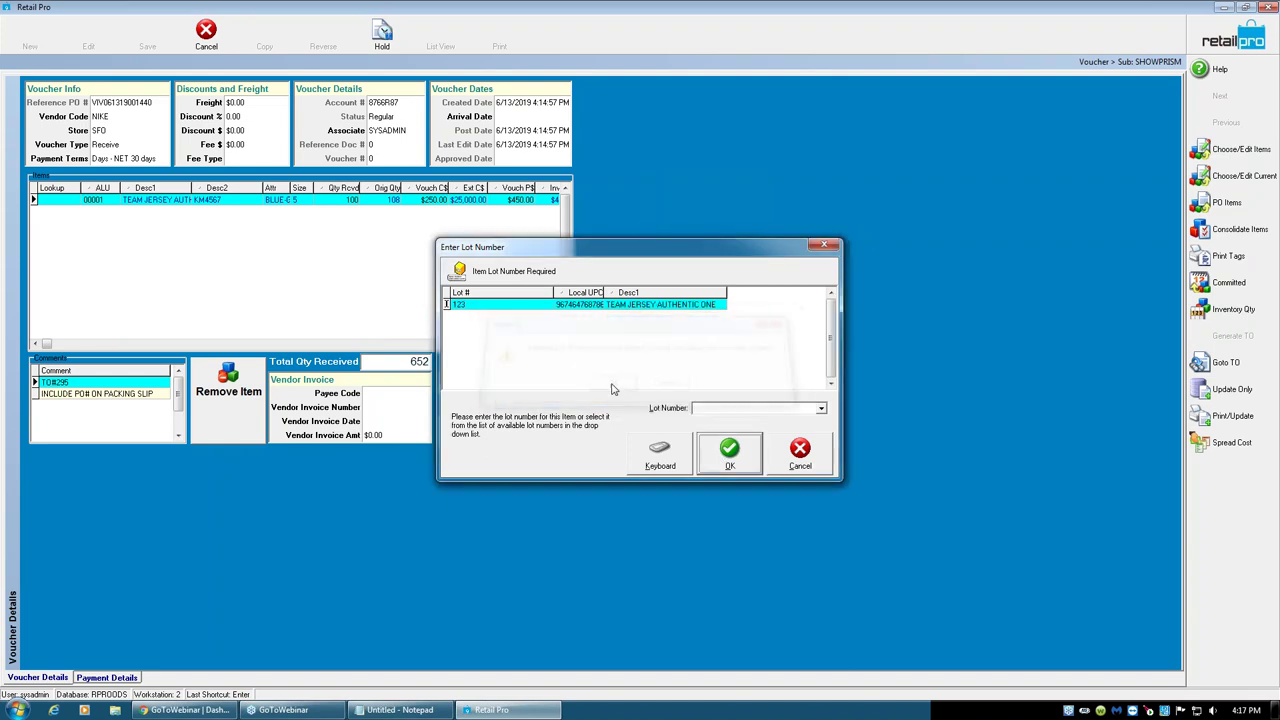
left_click(603, 370)
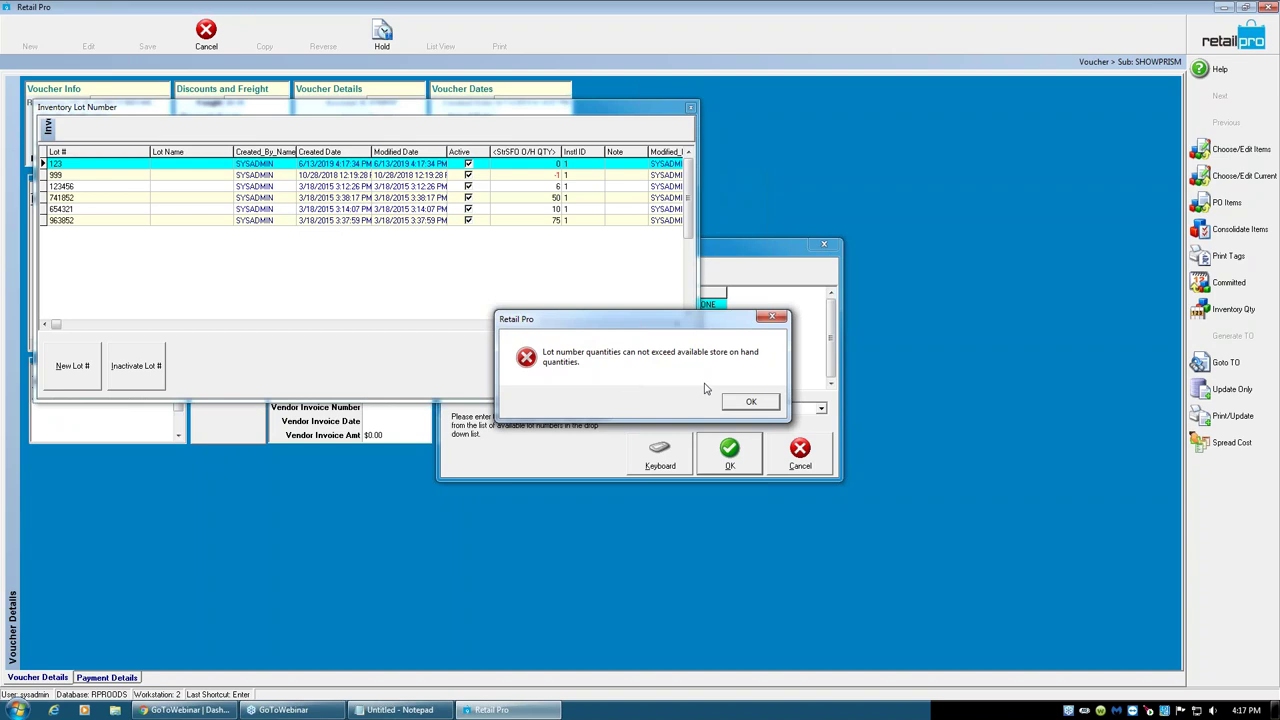
- Dismiss the lot quantity error, cancel the lot number entry and cancel the NIKE voucher
left_click(766, 400)
left_click(666, 366)
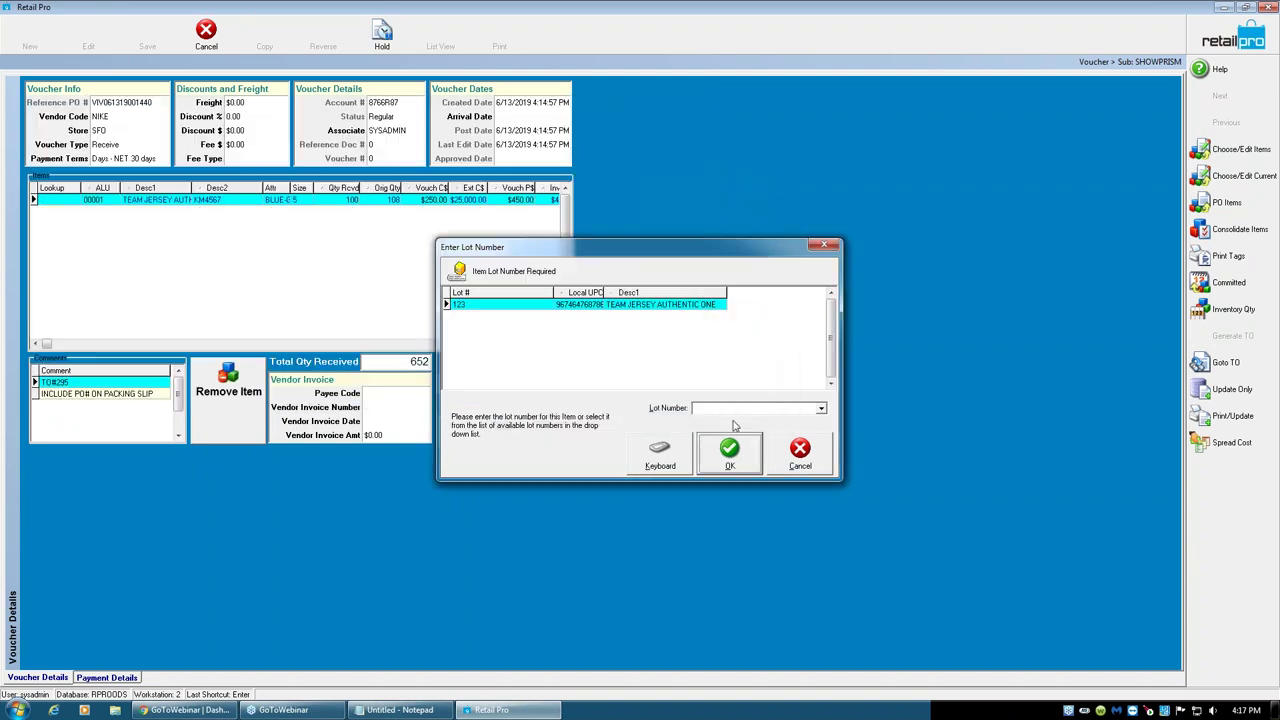
left_click(799, 452)
left_click(1267, 7)
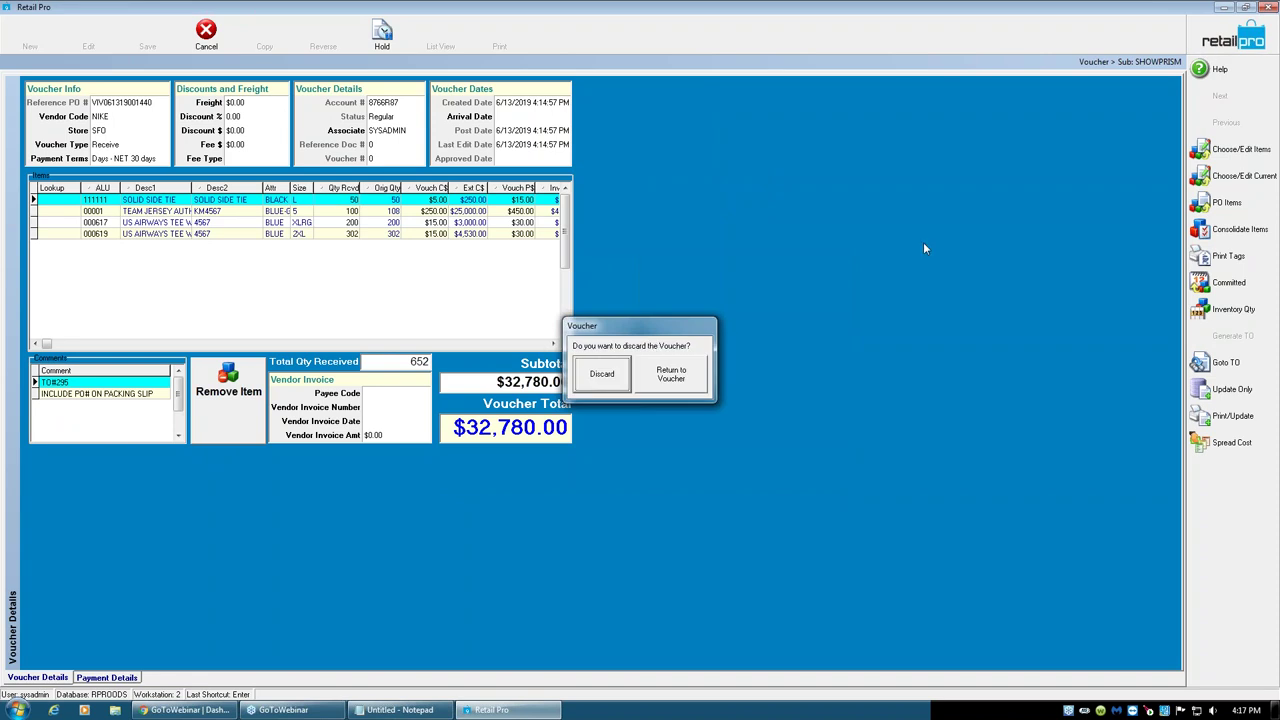
- Discard the NIKE voucher and start a new blank voucher from Purchasing > Vouchers
left_click(590, 373)
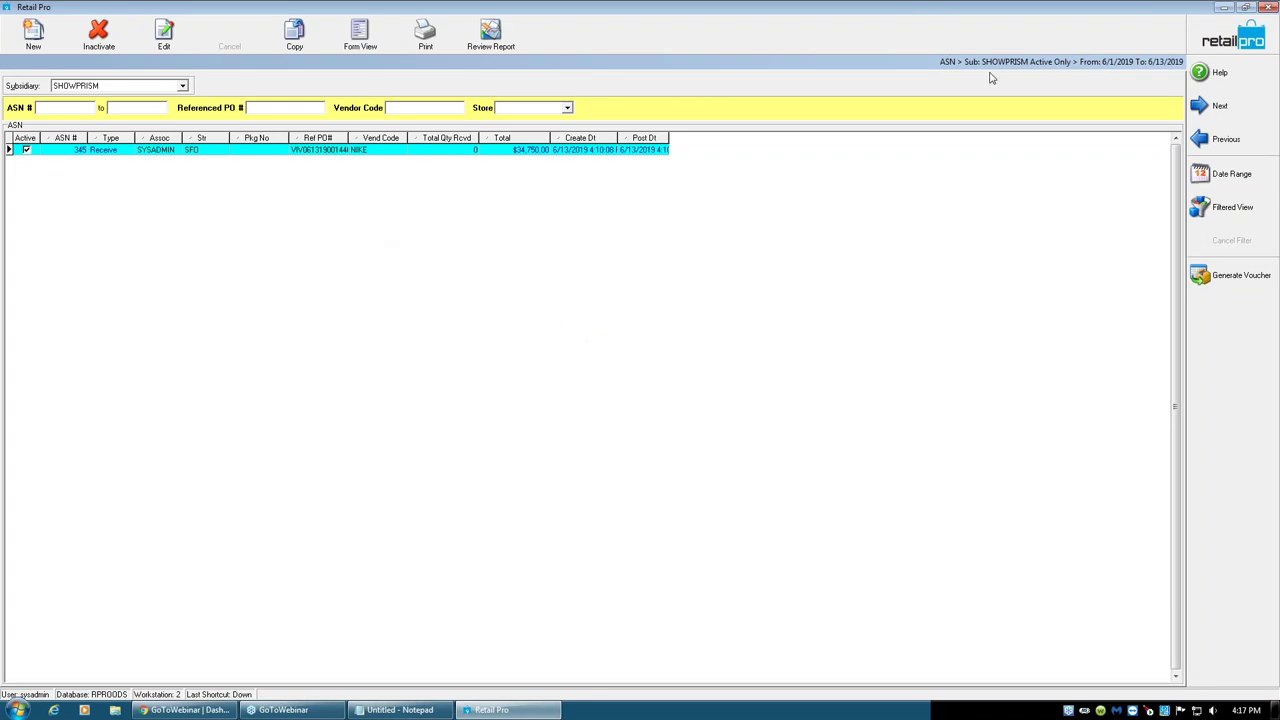
left_click(1250, 28)
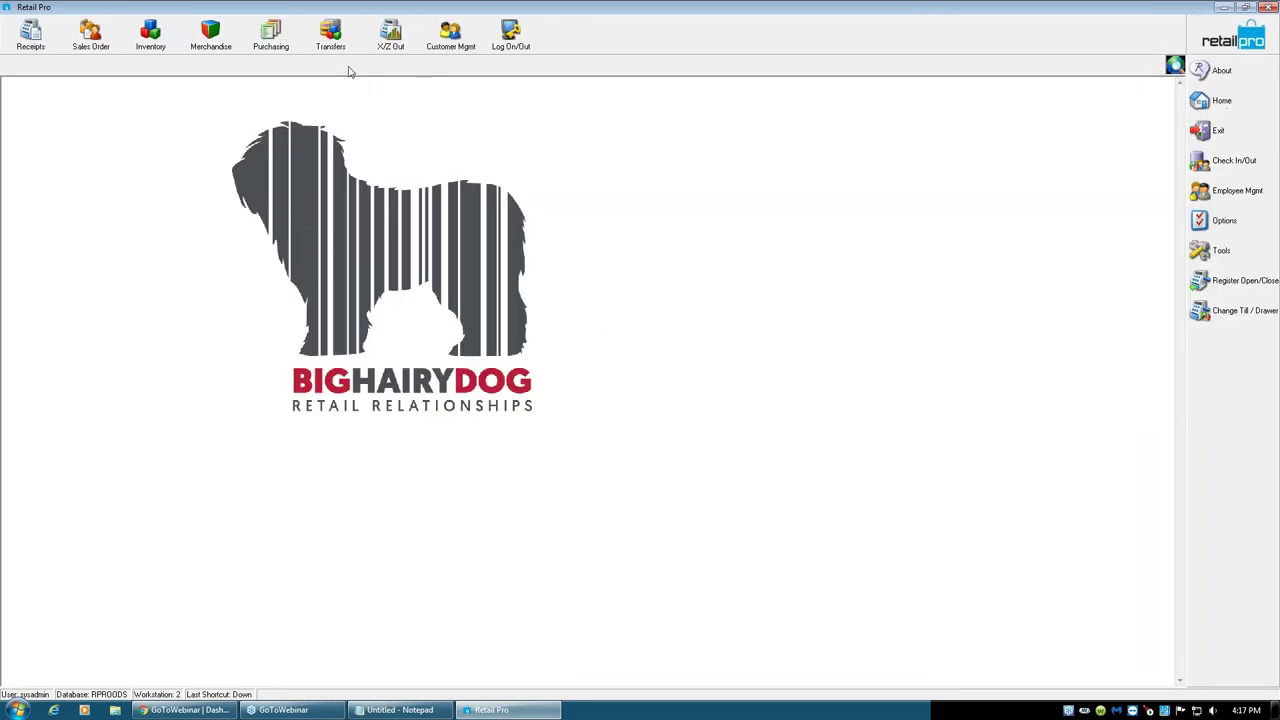
left_click(266, 44)
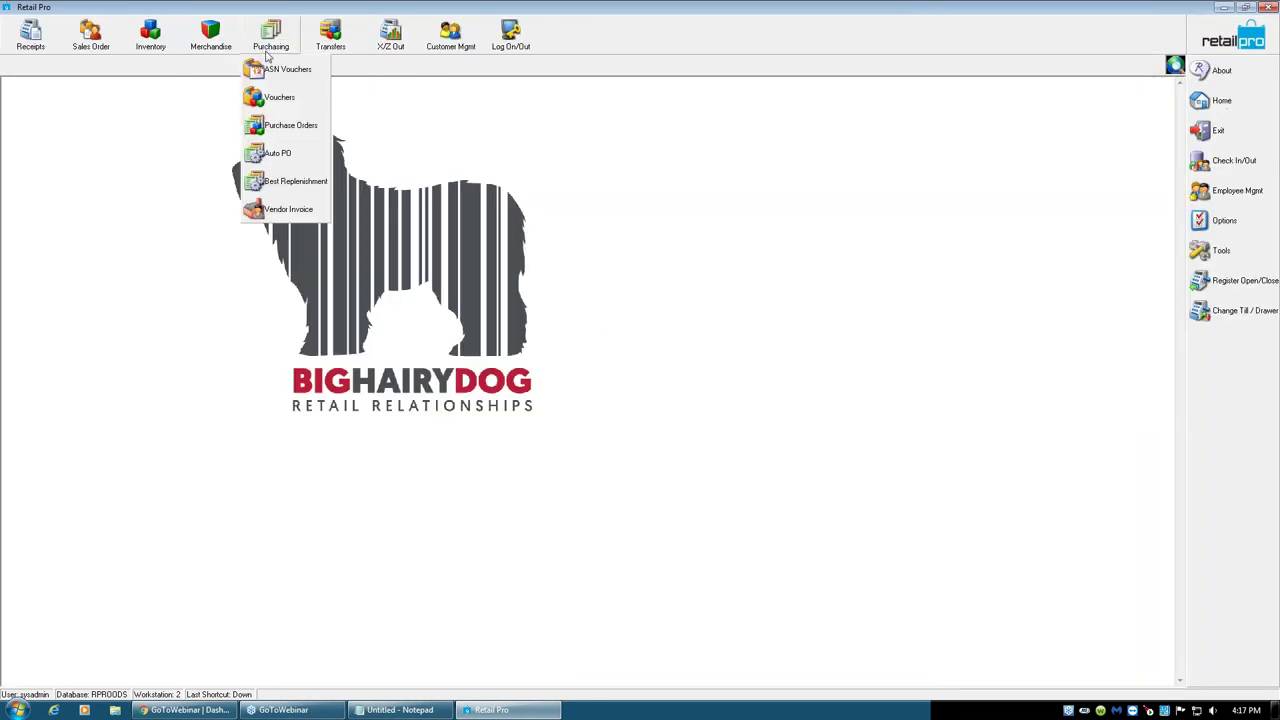
left_click(286, 100)
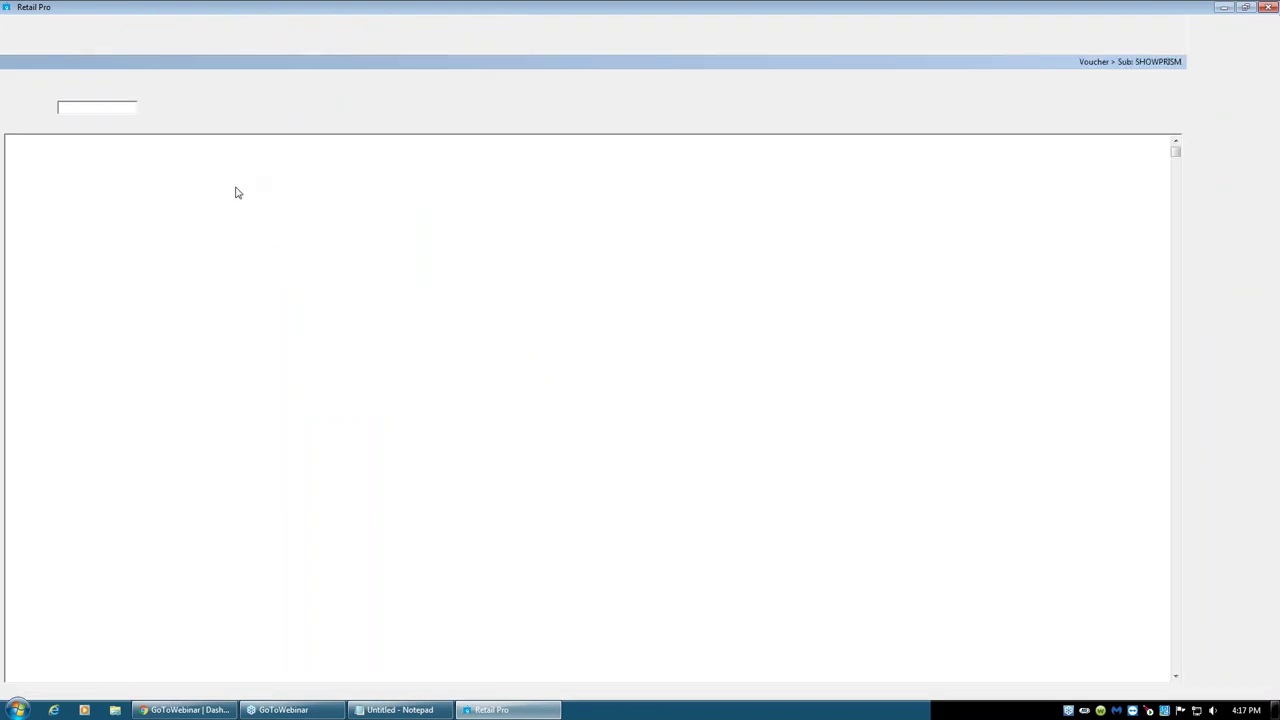
left_click(30, 36)
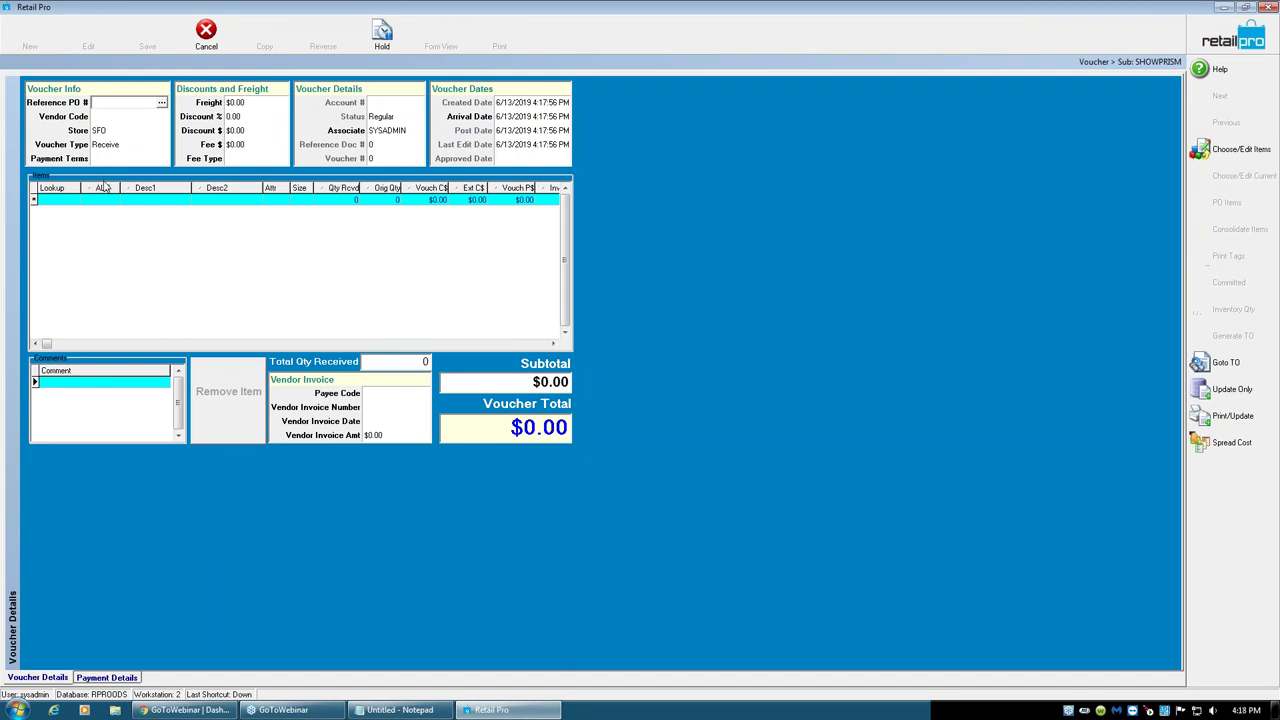
- Set vendor VIV and add the SOLID SIDE TIE with a document quantity of 50
left_click(113, 117)
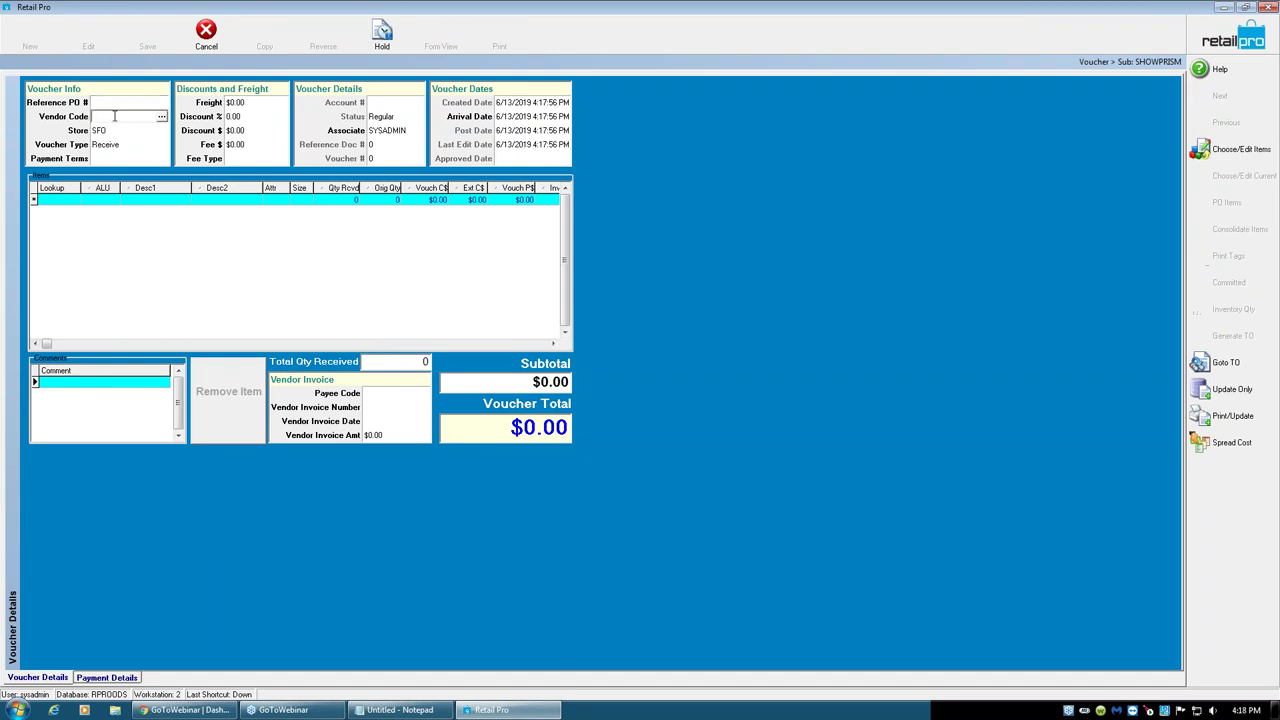
type("VIV")
key("Tab")
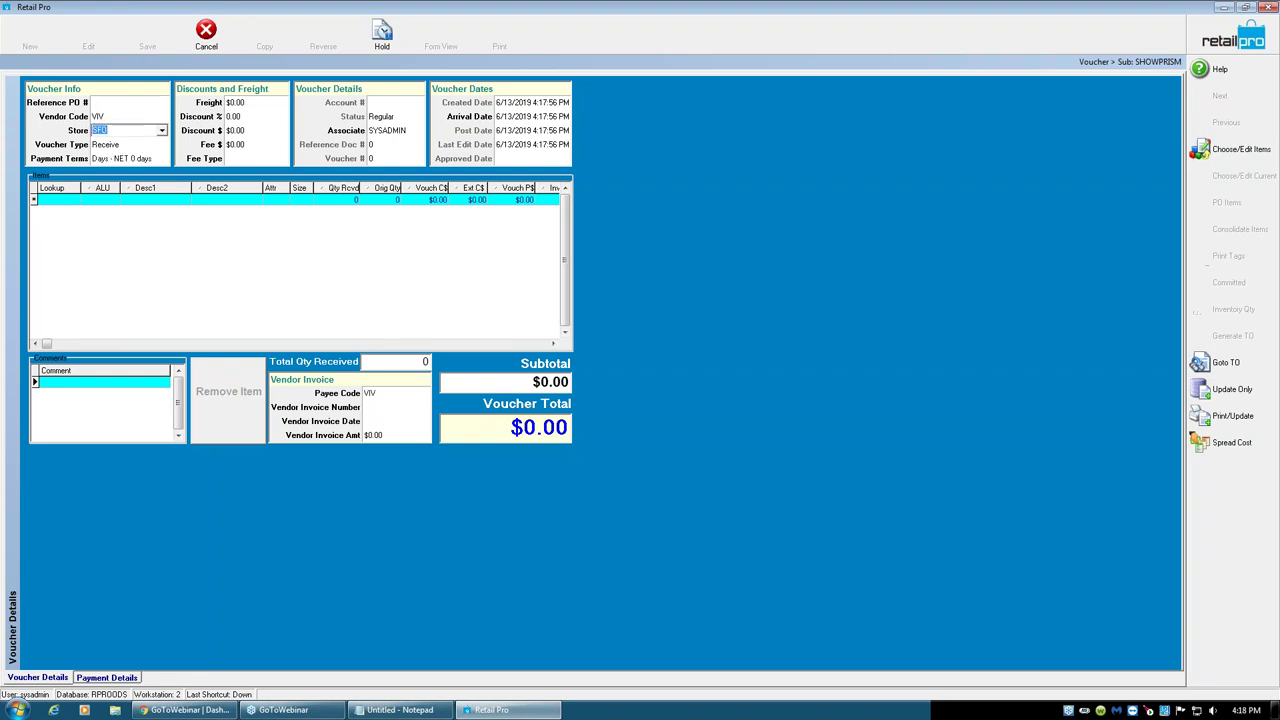
left_click(1213, 148)
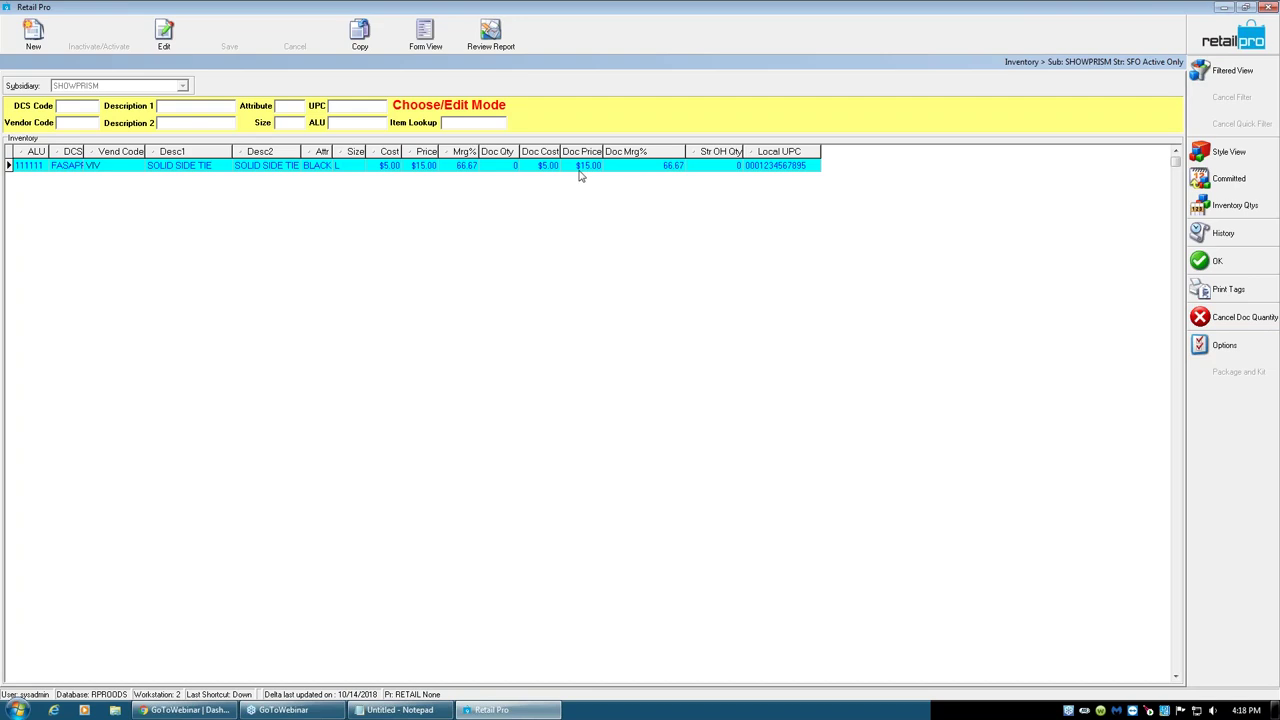
left_click(505, 168)
type("50")
left_click(1224, 263)
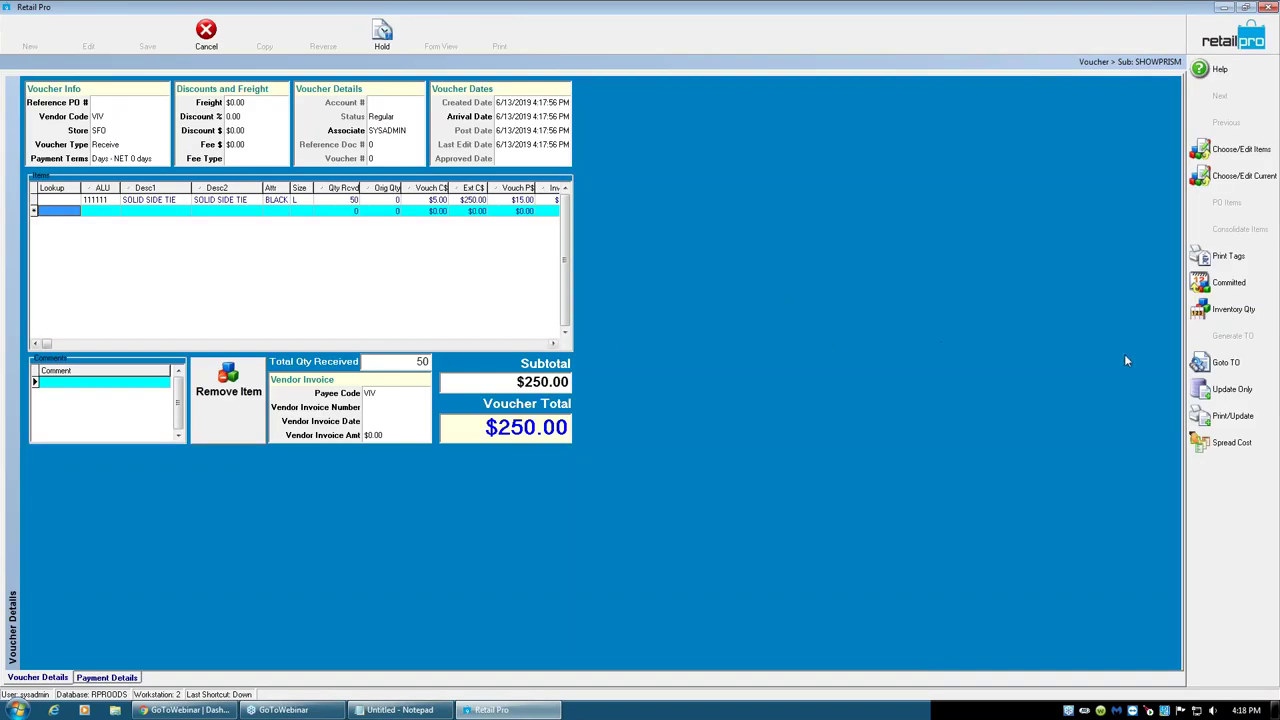
- Update the voucher only, cancel the price-change prompt, and check the tie's $5.00 cost and $15.00 price
left_click(1205, 390)
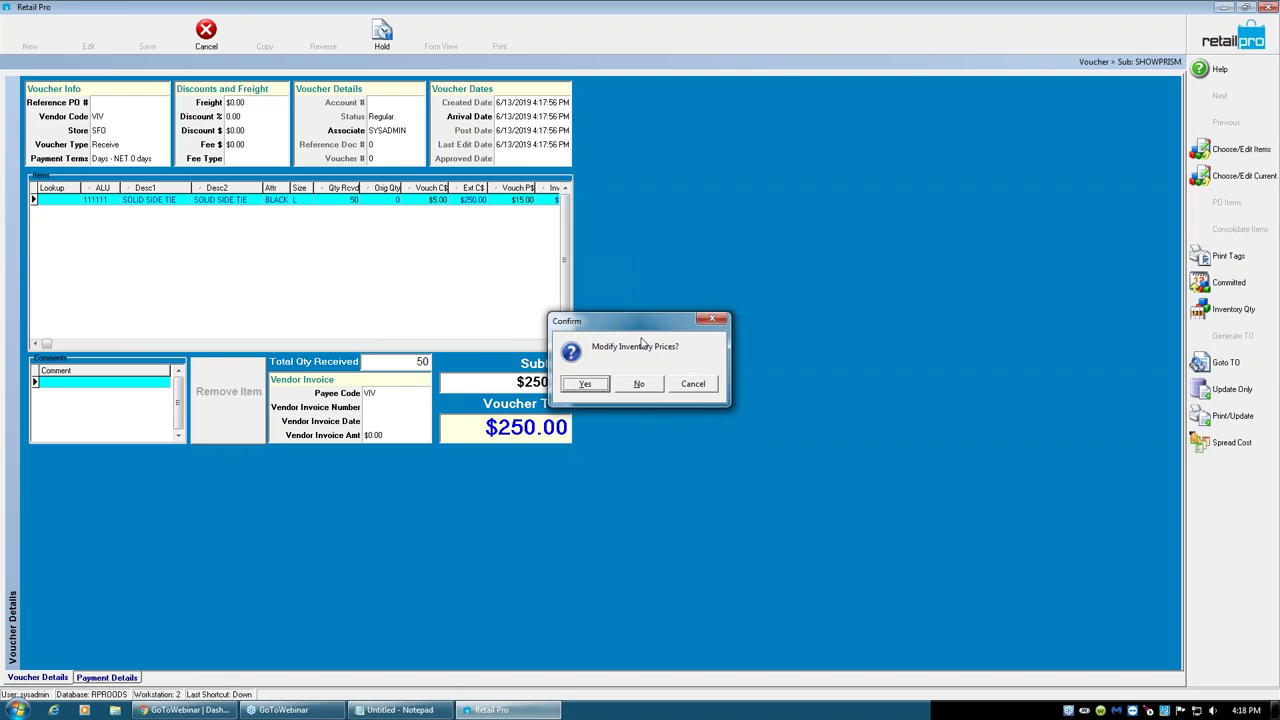
left_click(693, 384)
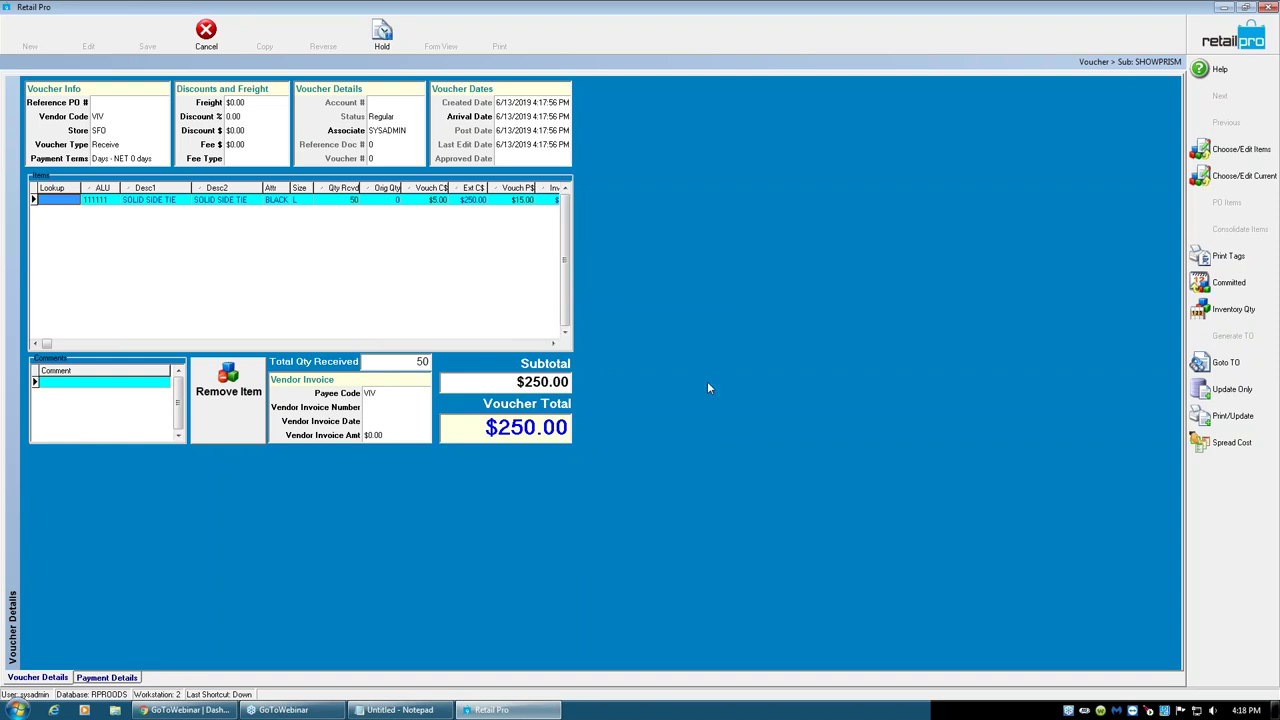
left_click(533, 344)
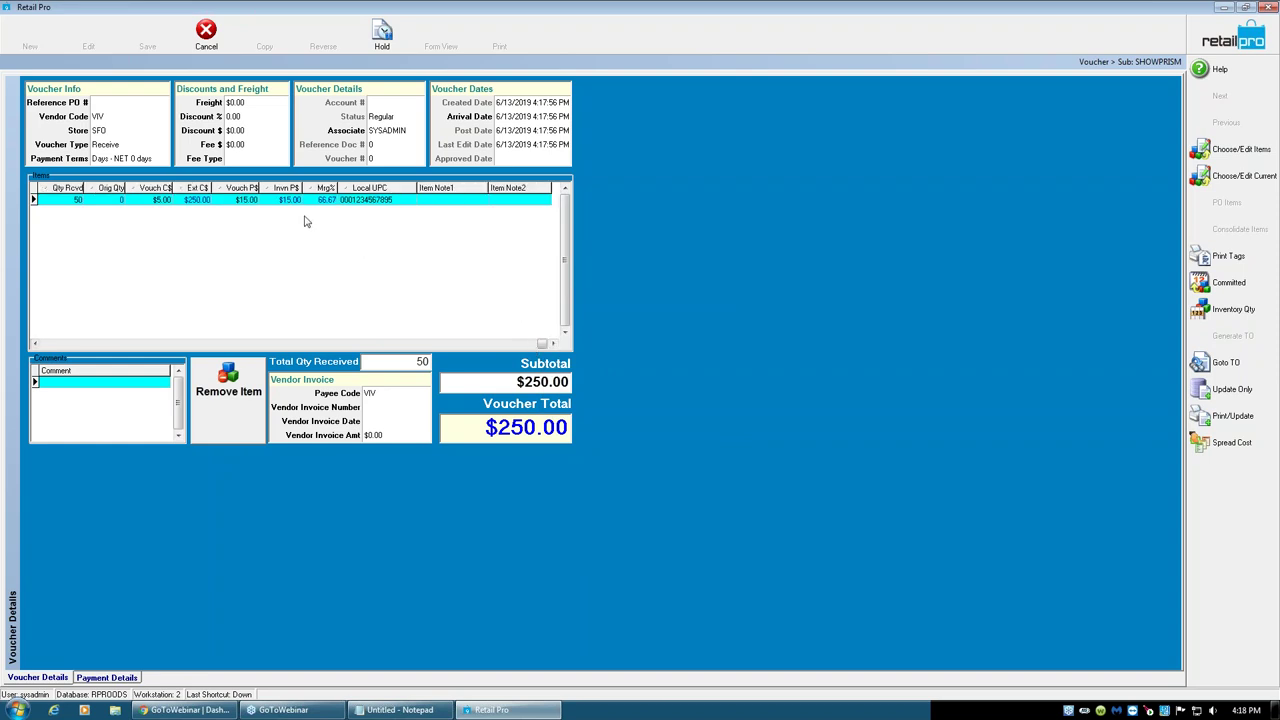
left_click(246, 200)
key("Tab")
left_click(252, 200)
left_click(166, 201)
left_click(250, 201)
left_click(281, 202)
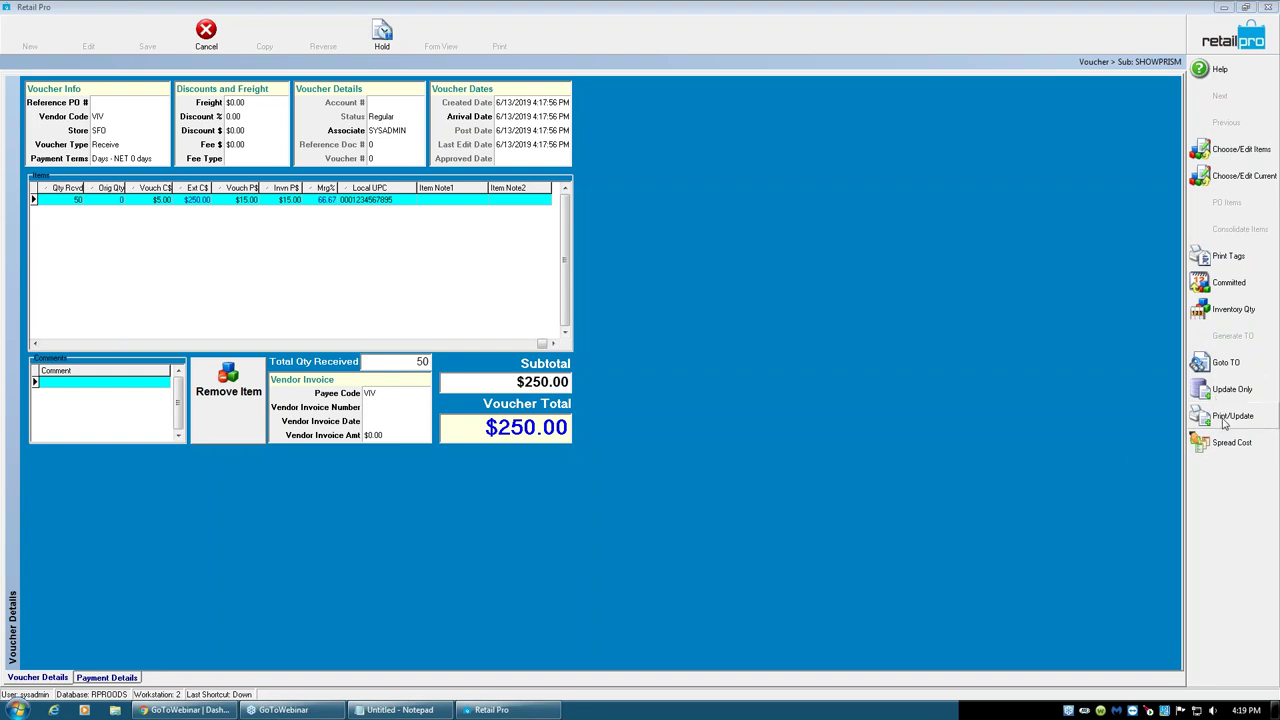
- Update the VIV voucher to inventory without printing, then open voucher 888 in Form View
left_click(1226, 418)
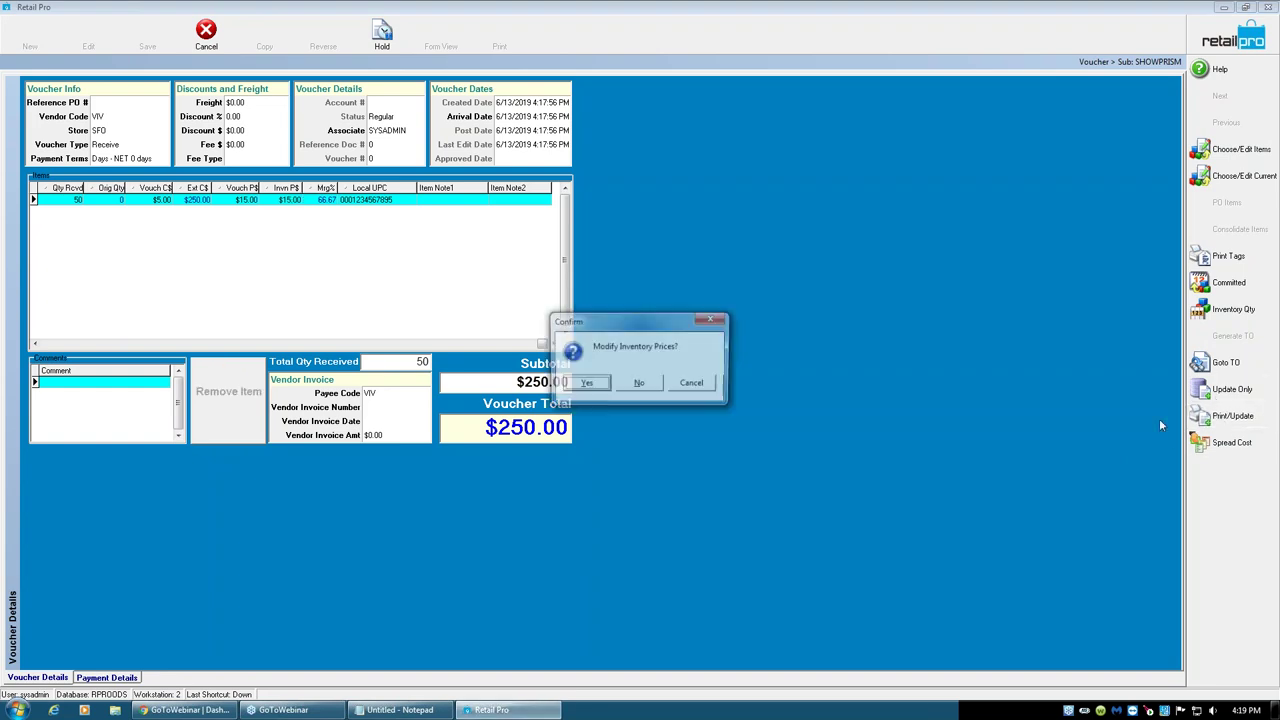
left_click(580, 388)
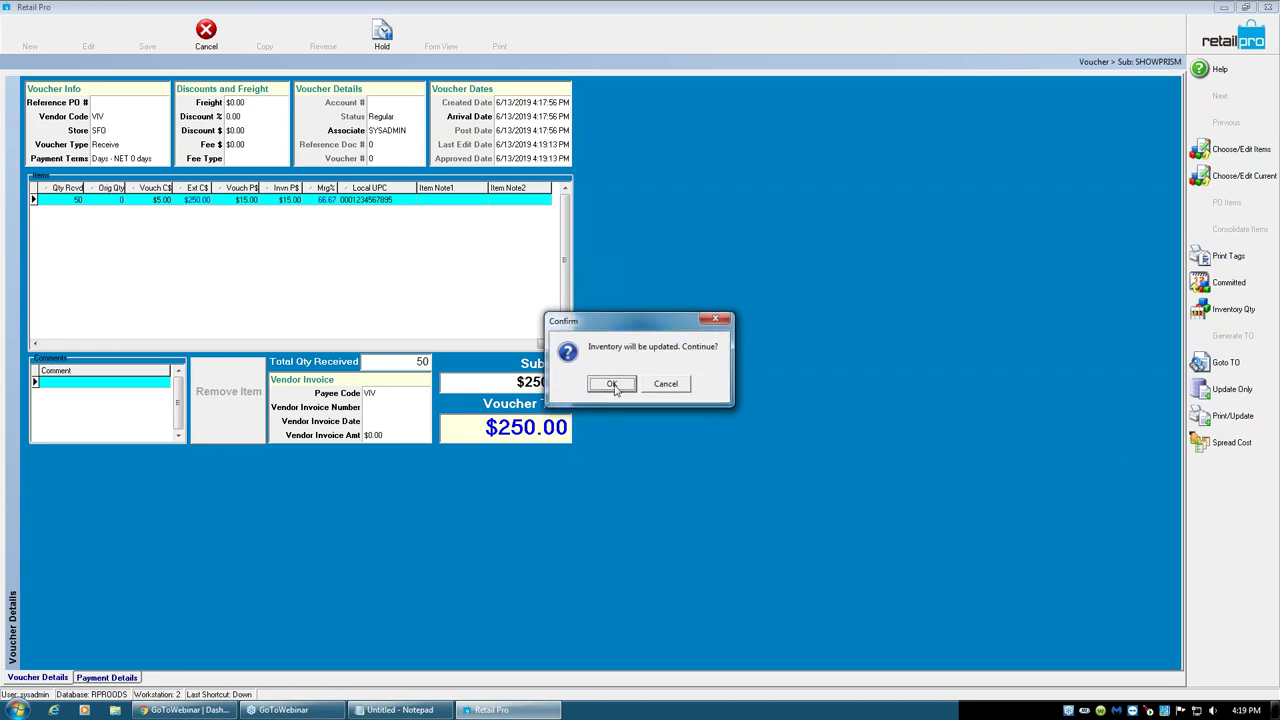
left_click(612, 385)
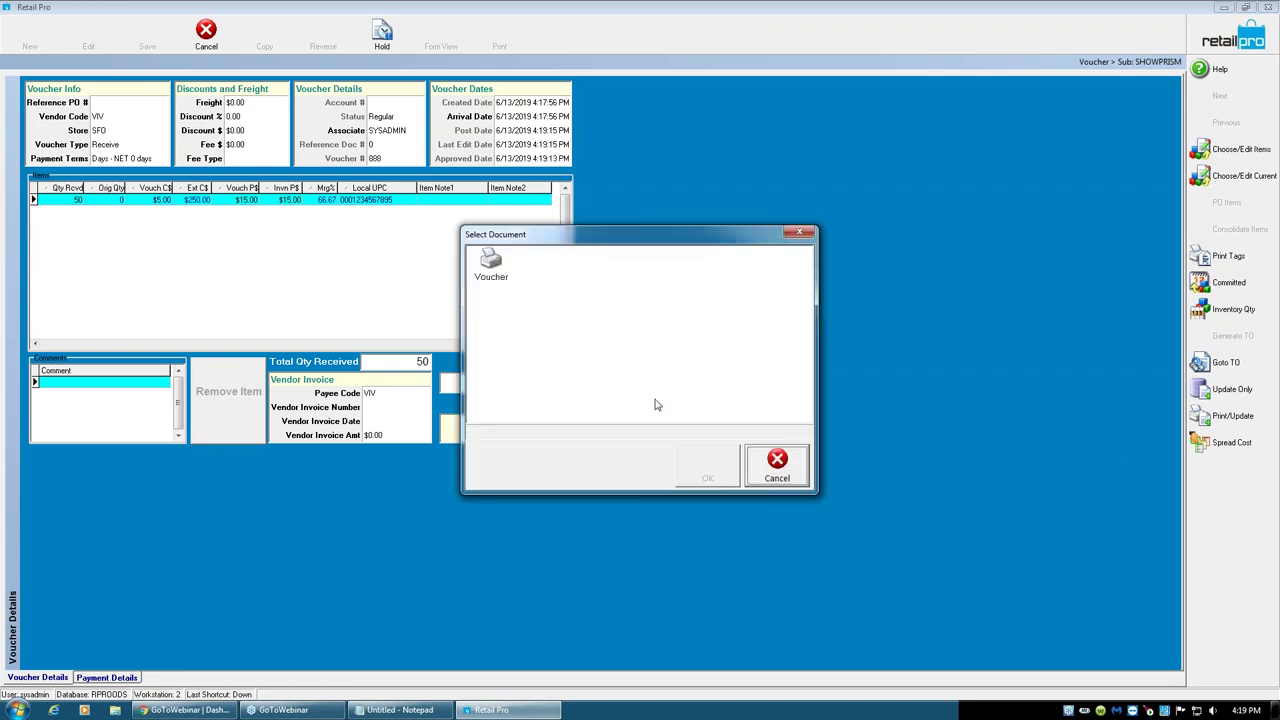
left_click(775, 459)
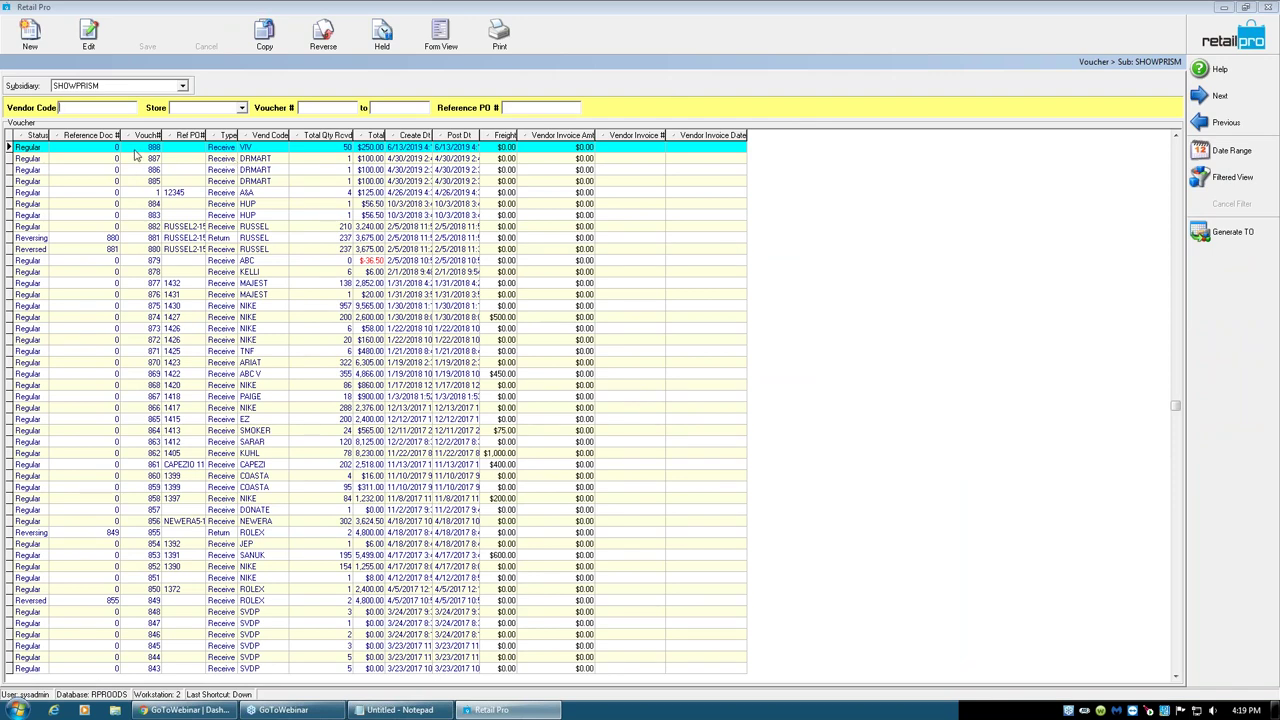
left_click(215, 158)
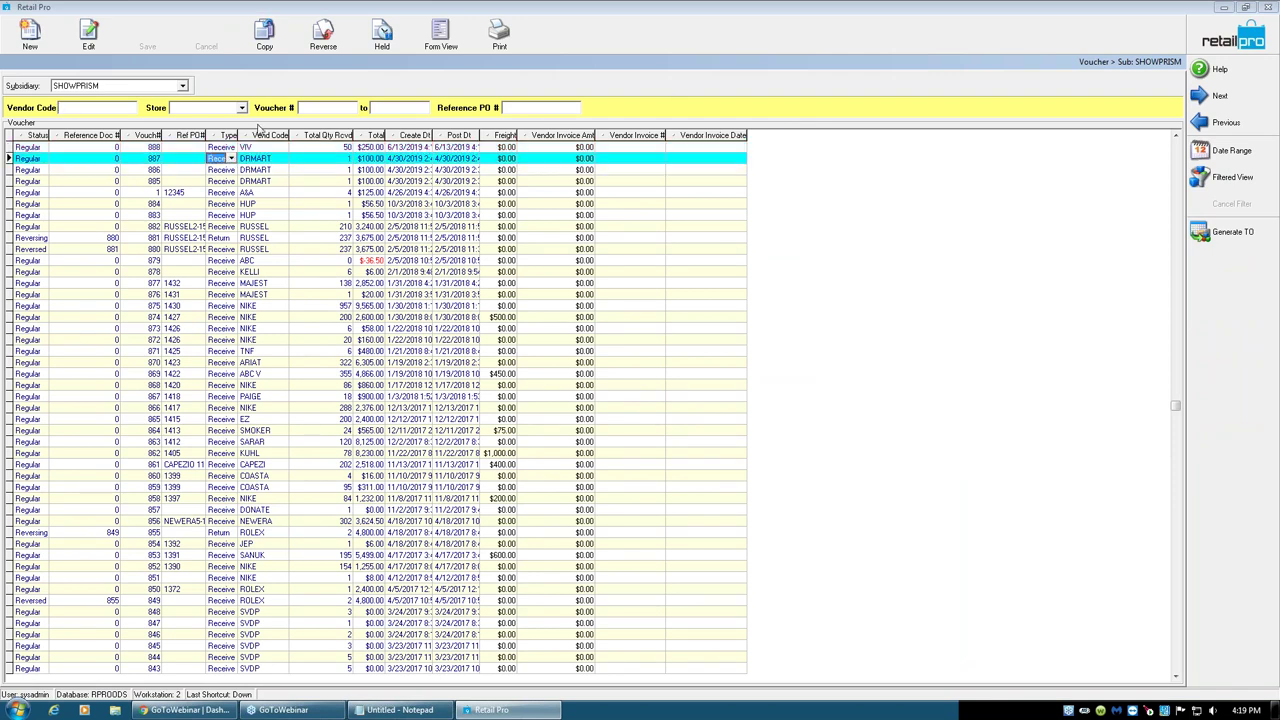
left_click(221, 148)
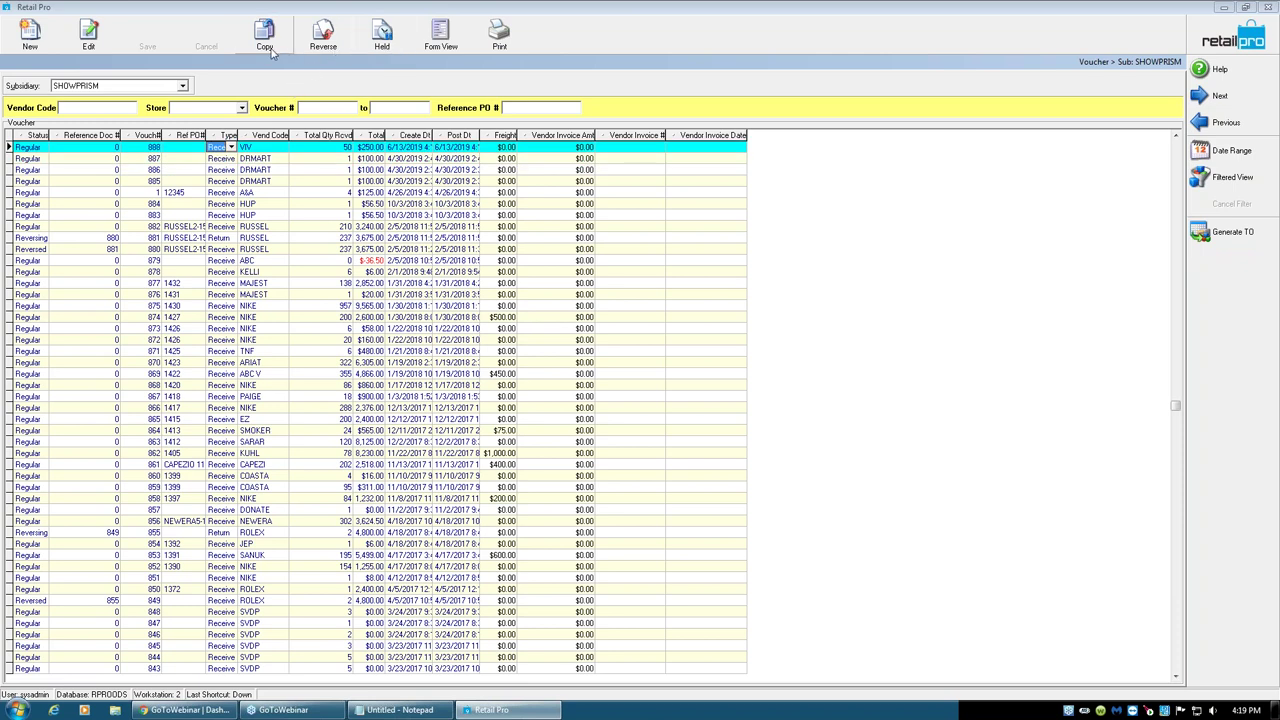
left_click(443, 50)
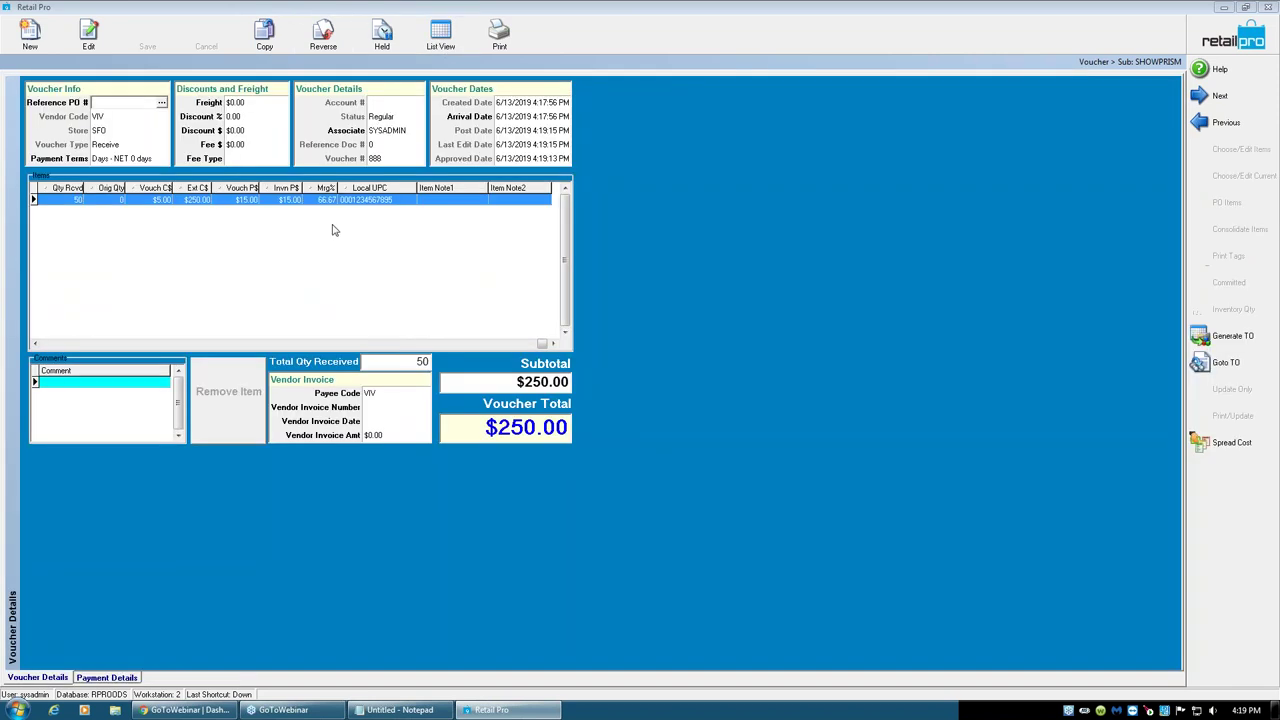
- Edit the tie's 5.00 voucher cost cell, then type 2 into the Freight field
left_click(157, 202)
left_click(157, 202)
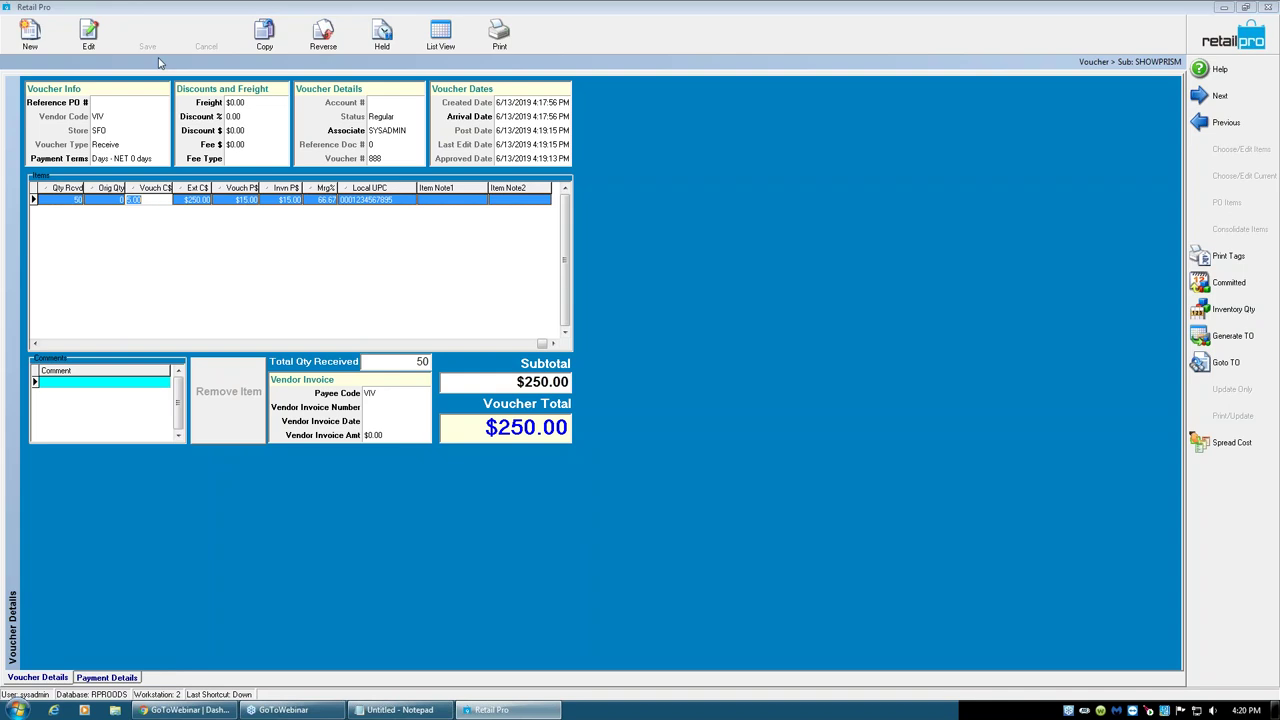
left_click(250, 103)
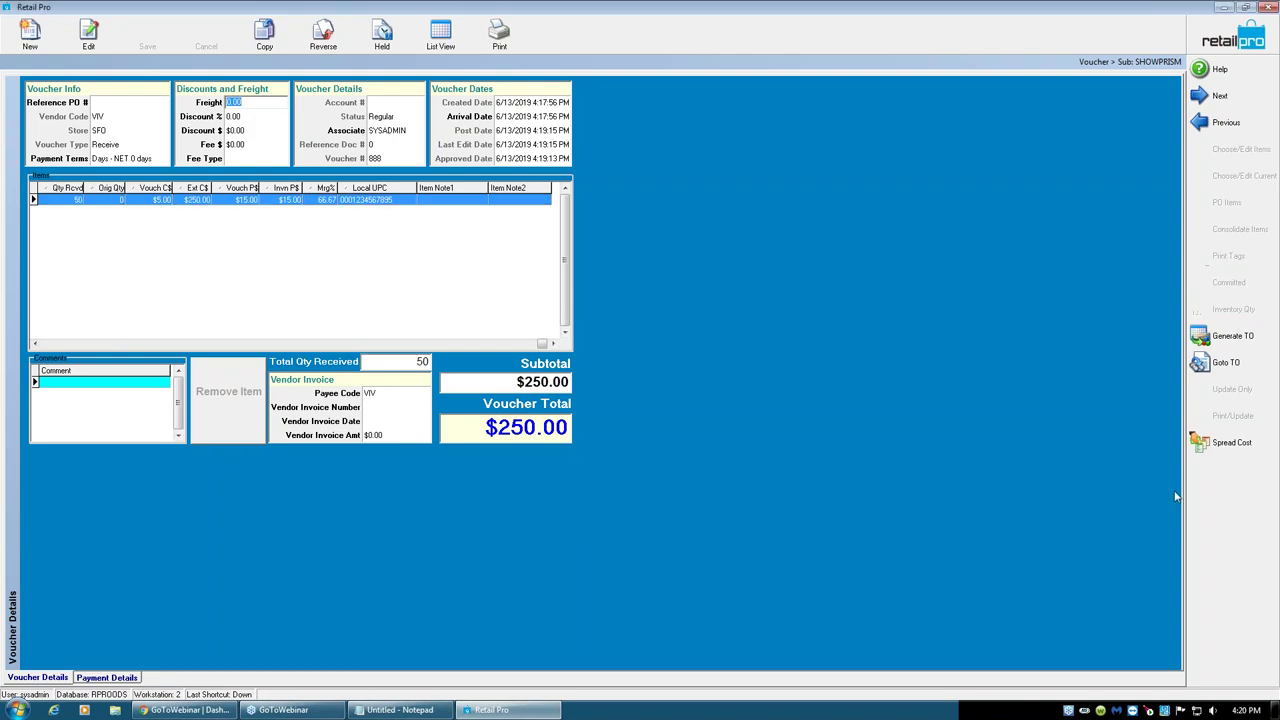
left_click(270, 105)
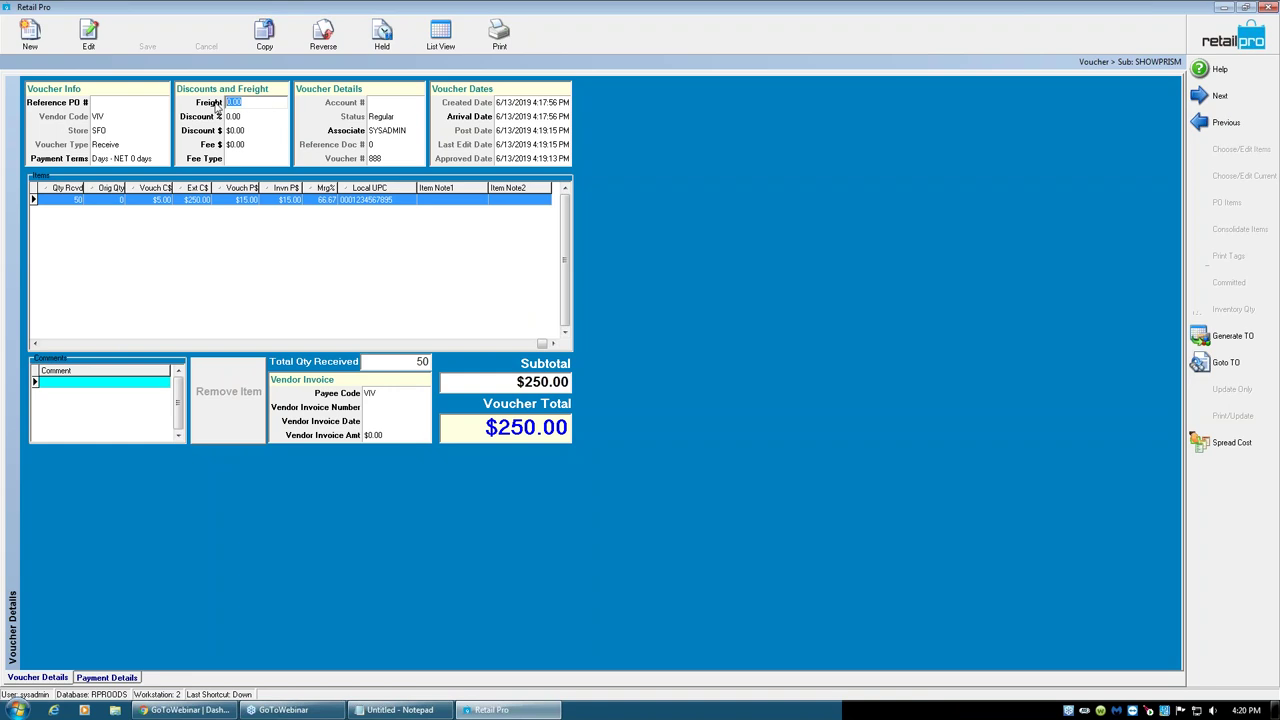
type("2")
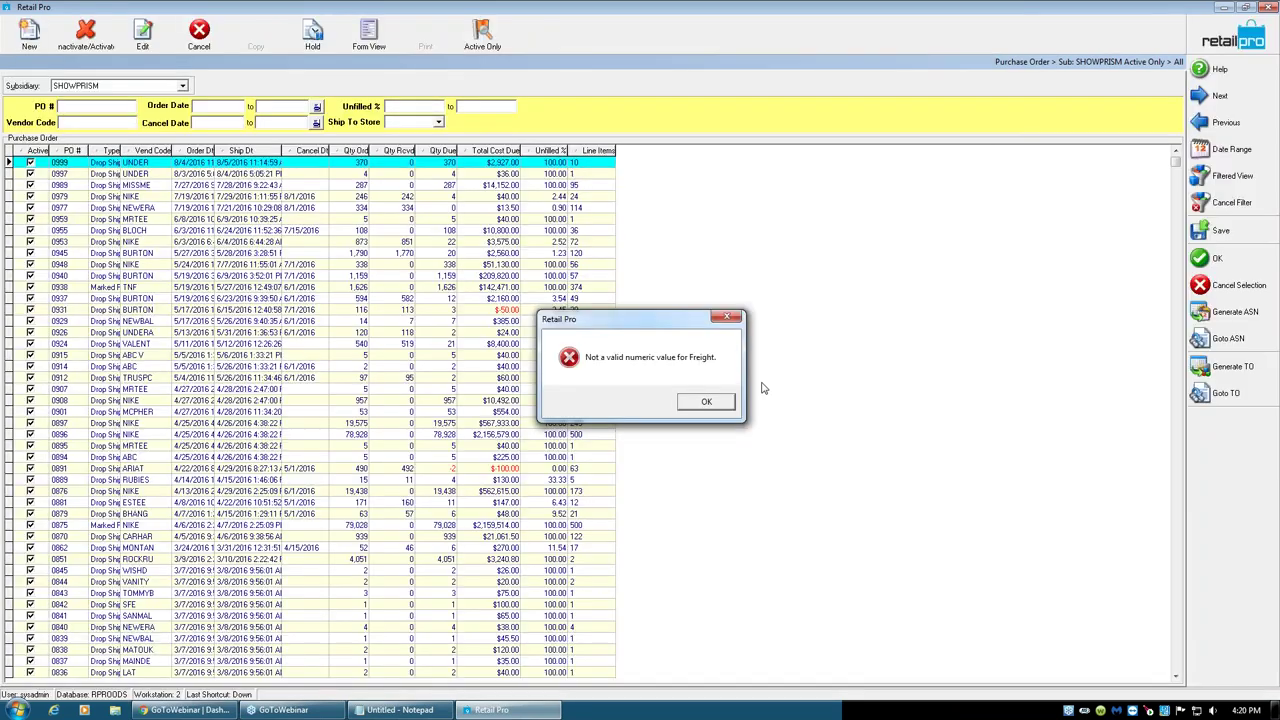
- Dismiss the freight errors and discard the changes to the copy of purchase order 0999
left_click(716, 403)
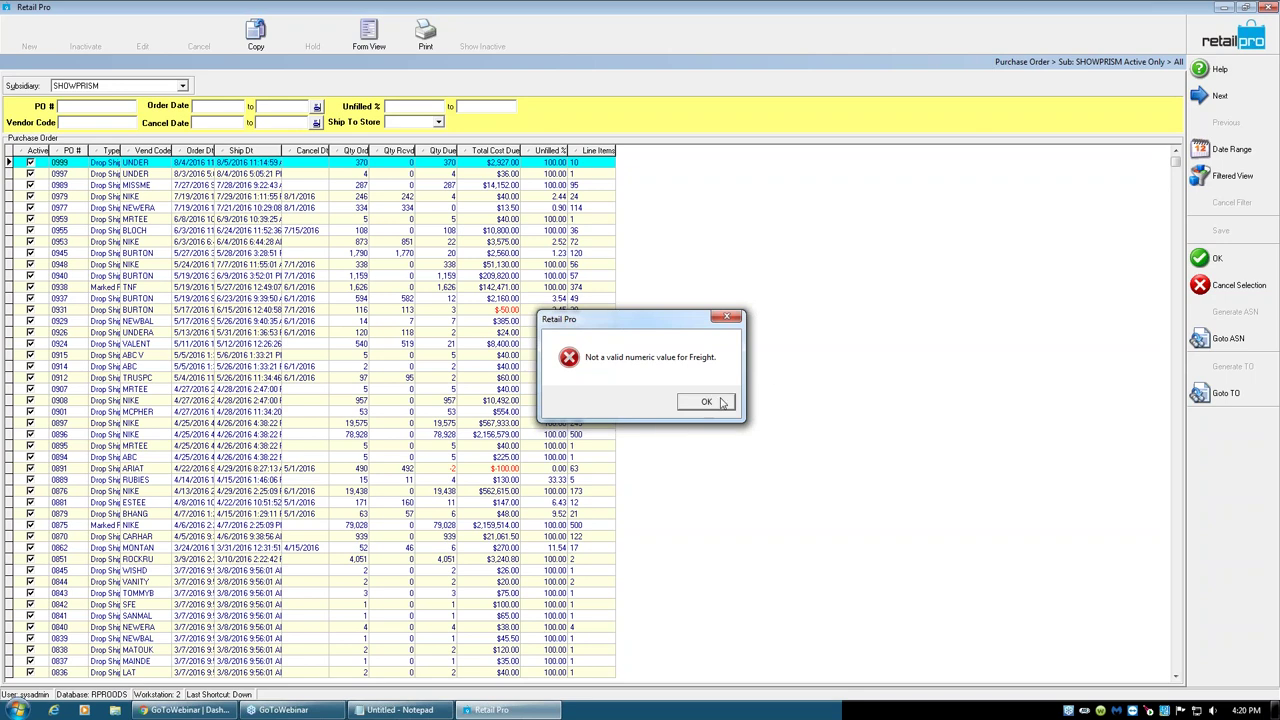
left_click(722, 402)
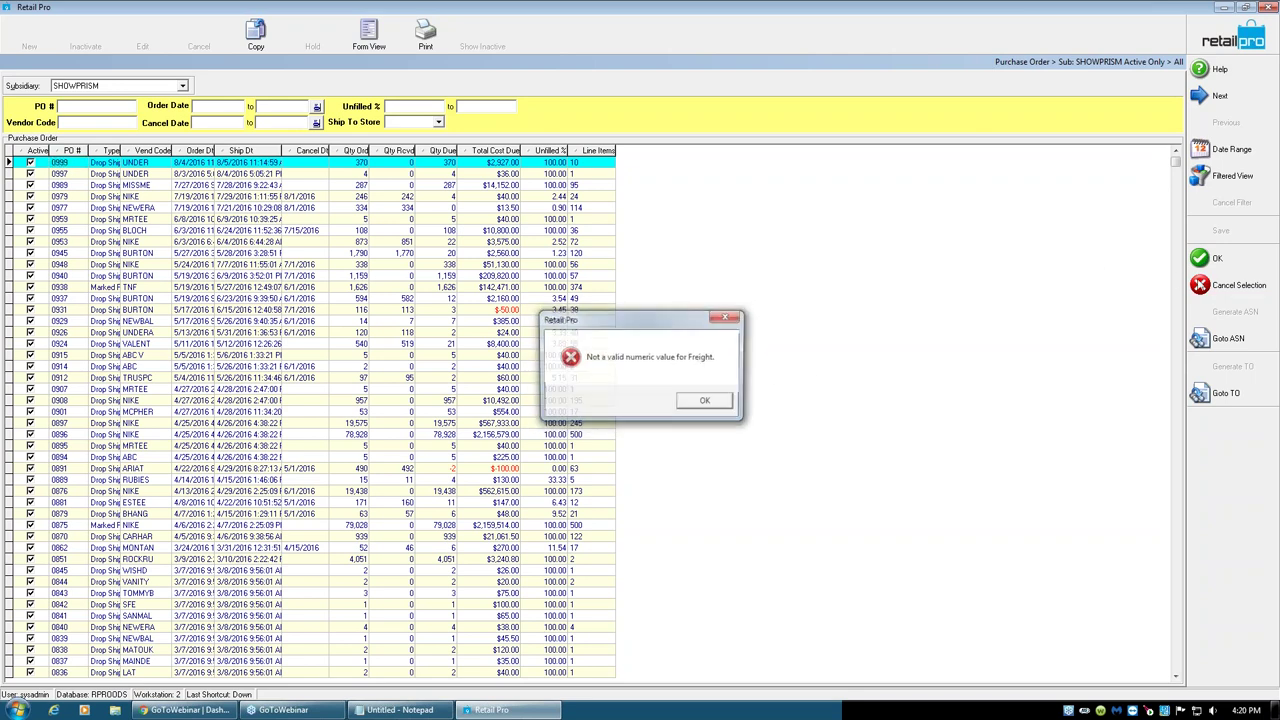
left_click(707, 400)
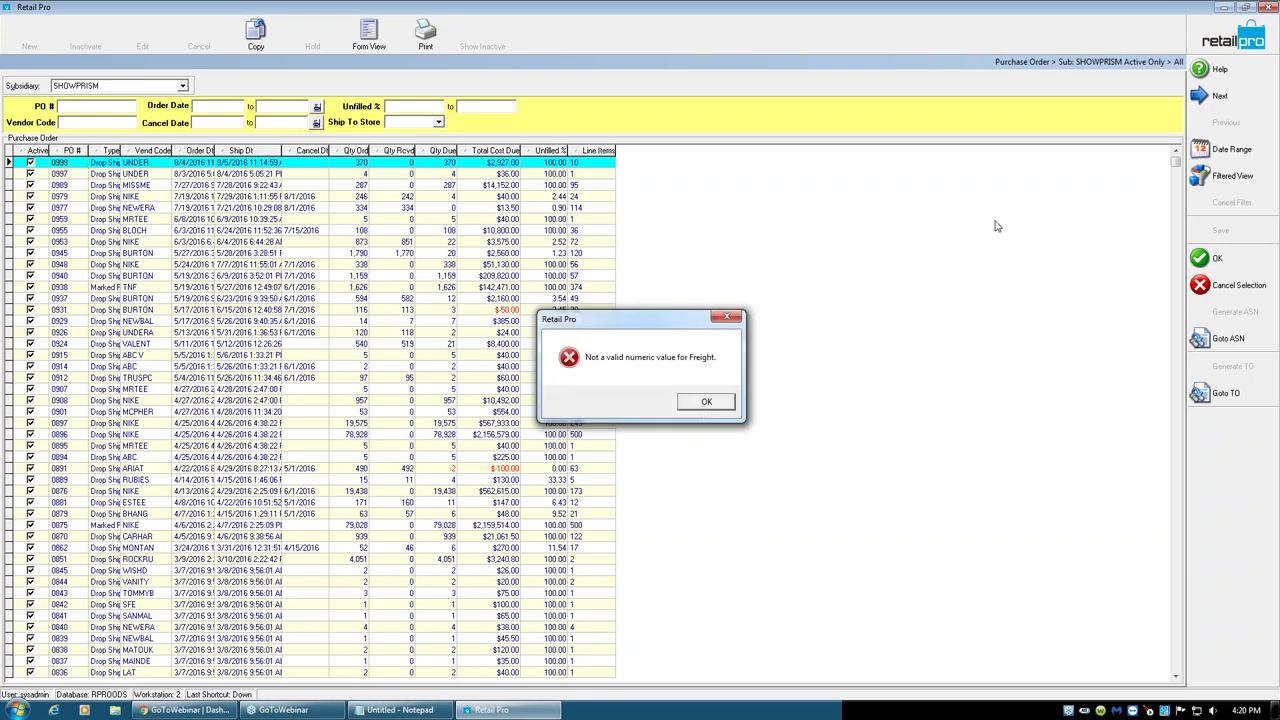
left_click(703, 406)
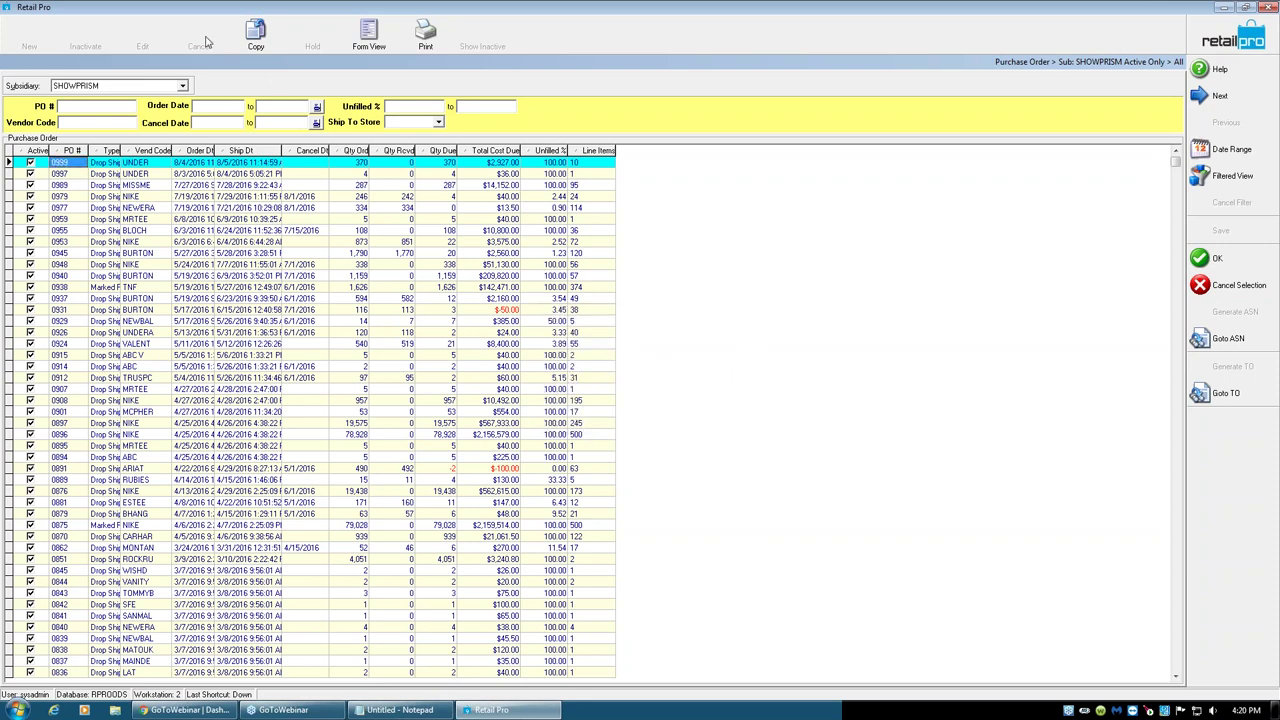
left_click(256, 33)
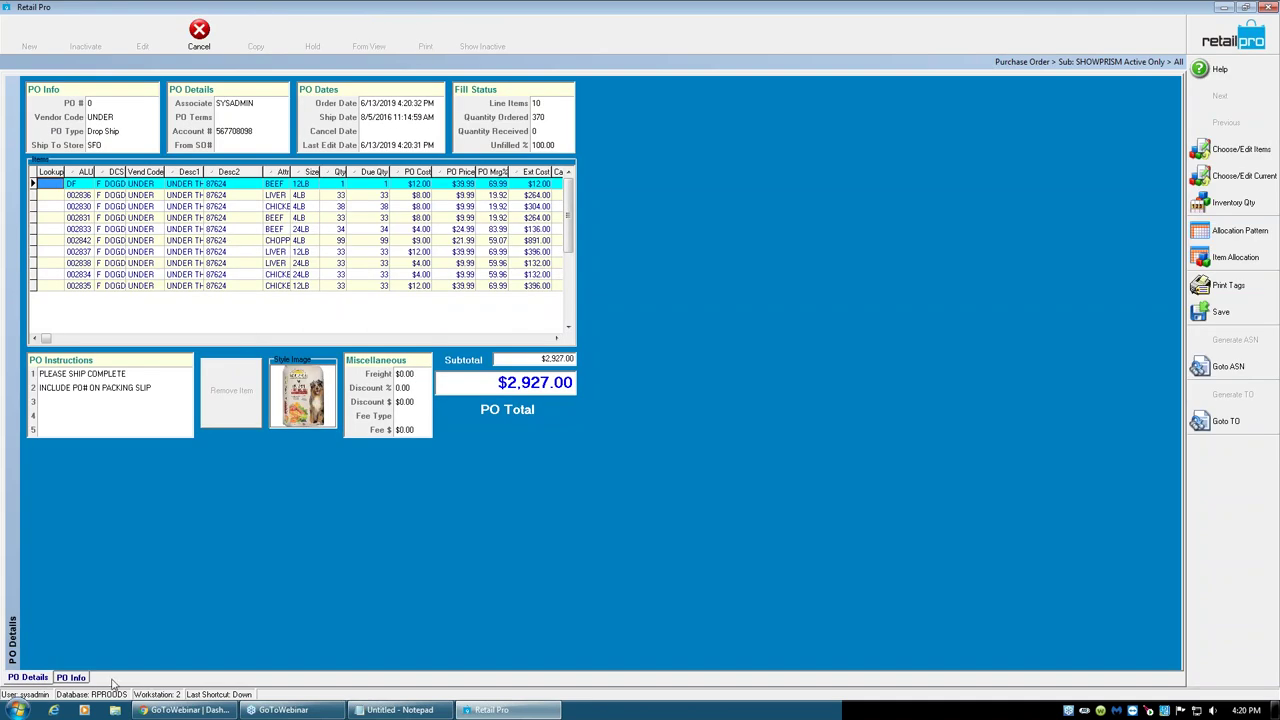
left_click(74, 678)
left_click(46, 678)
left_click(212, 40)
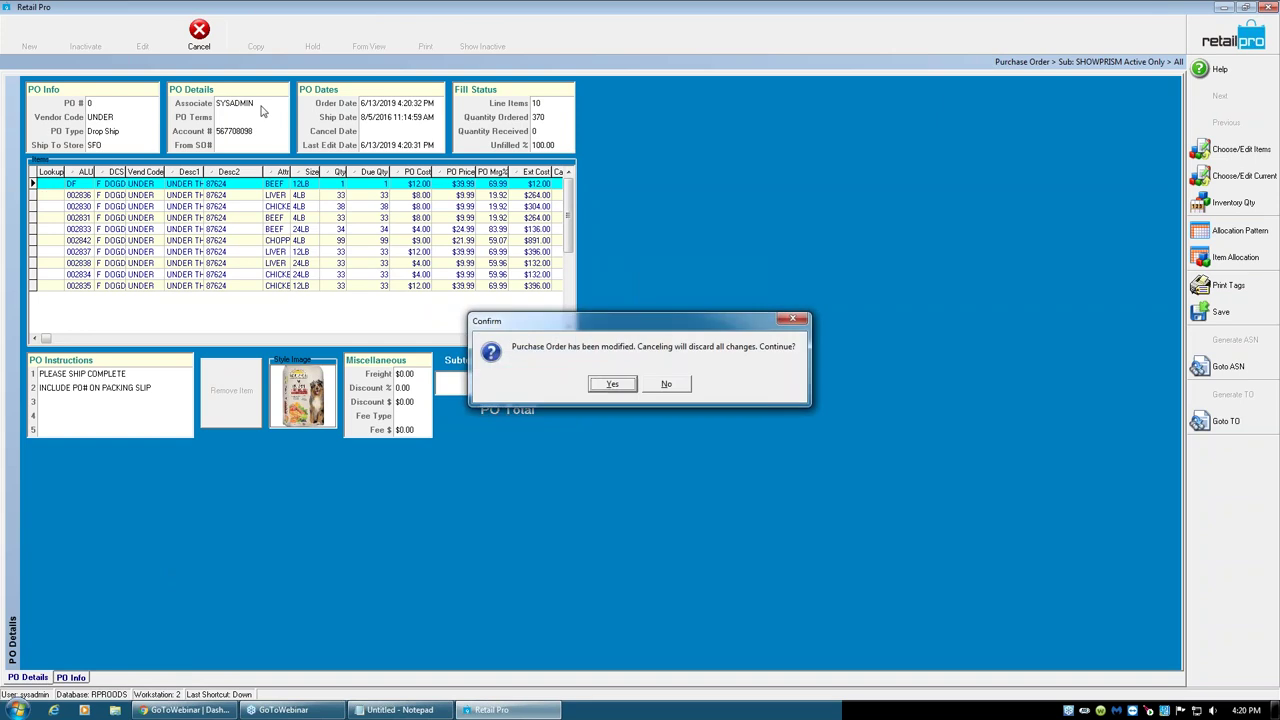
left_click(624, 385)
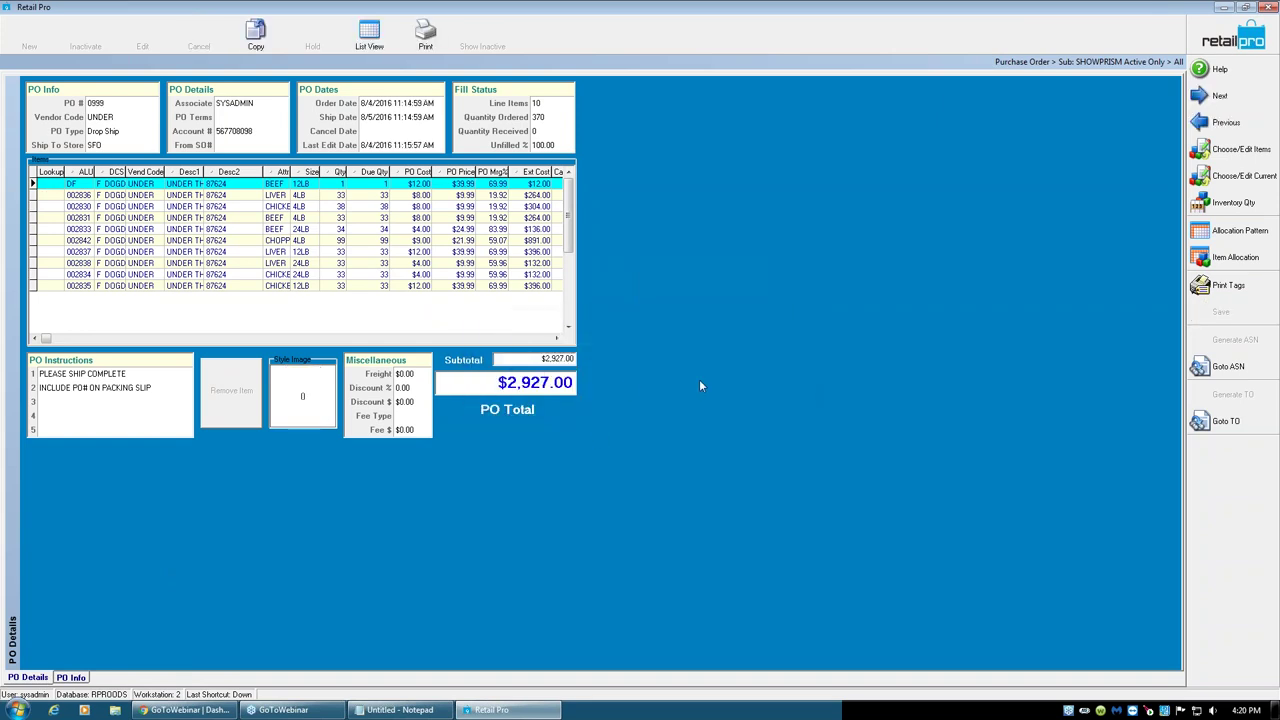
- Clear the remaining freight error and exit Retail Pro
left_click(1233, 285)
left_click(695, 401)
left_click(1266, 8)
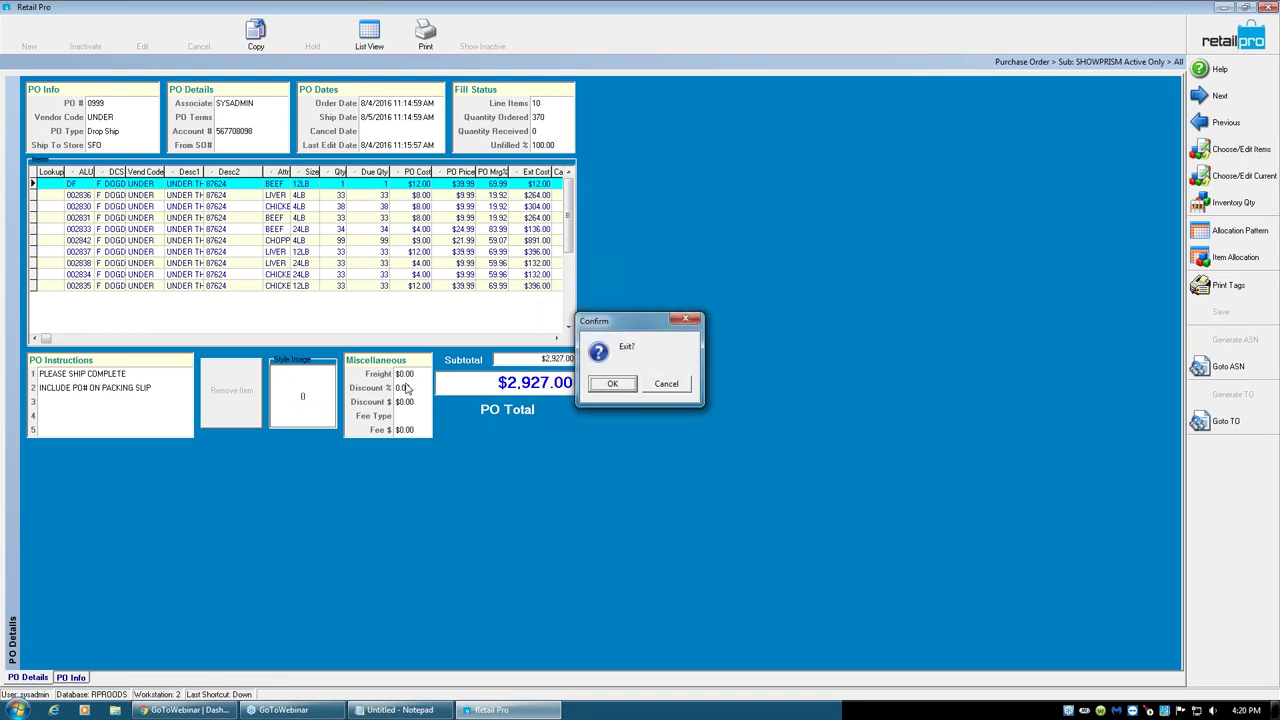
left_click(614, 384)
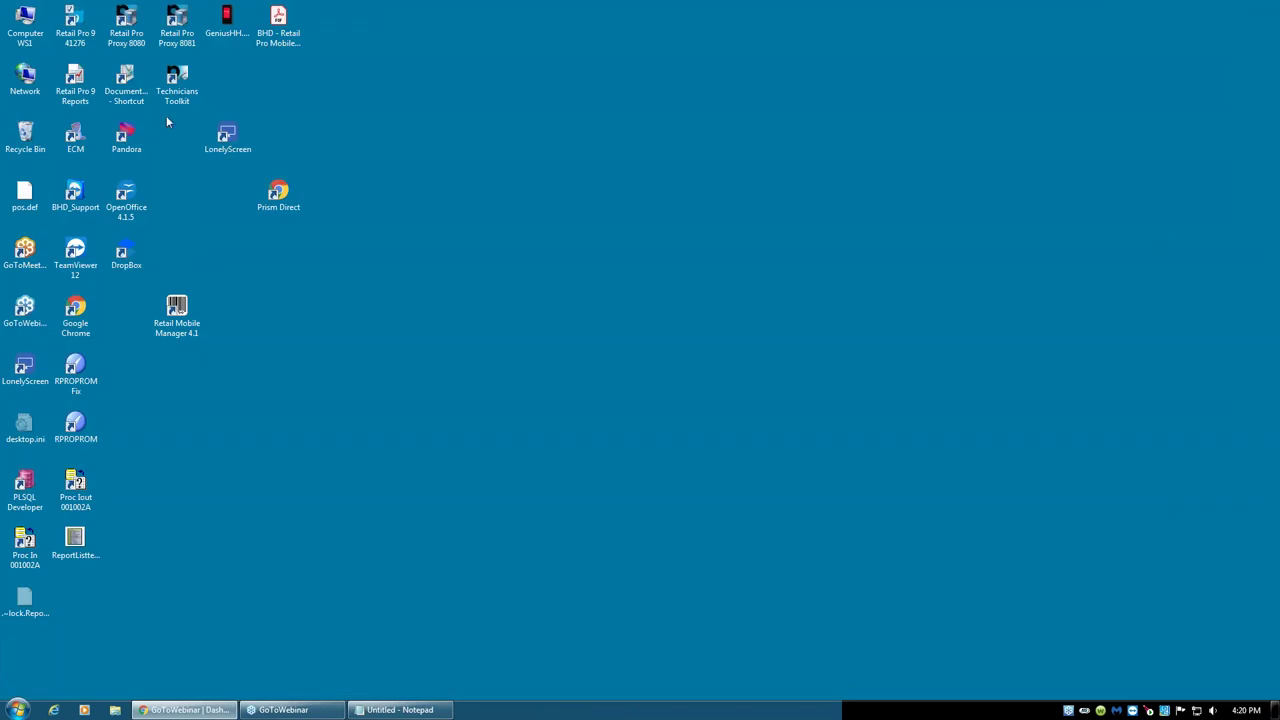
- Relaunch Retail Pro 9 from the desktop shortcut and log on
left_click(75, 25)
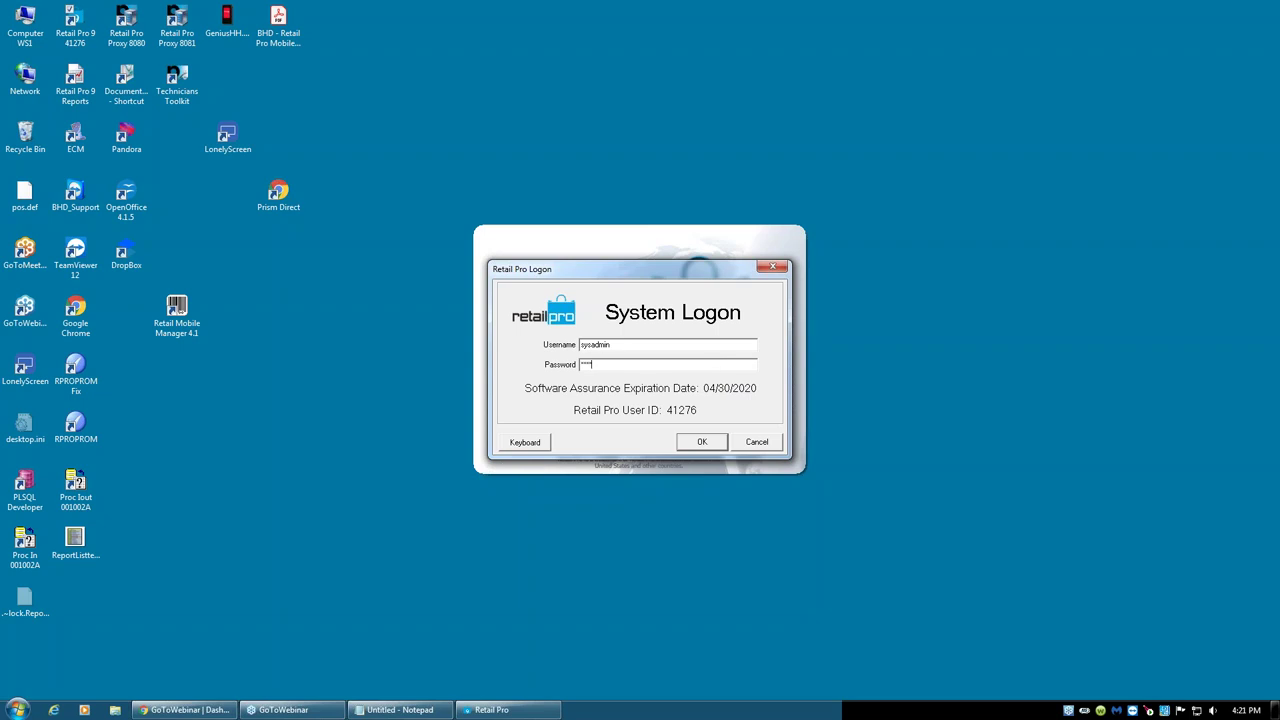
key("Return")
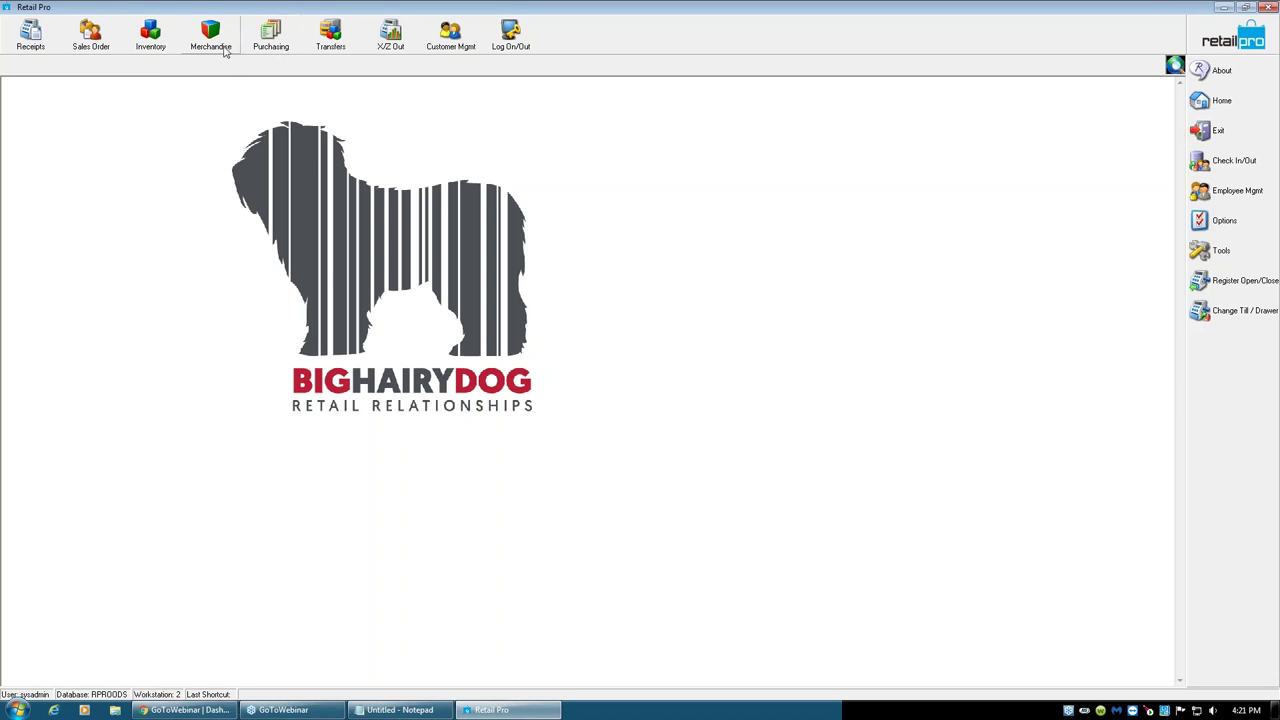
- Copy VIV voucher 888 into a new voucher with $20.00 freight
left_click(260, 48)
left_click(282, 98)
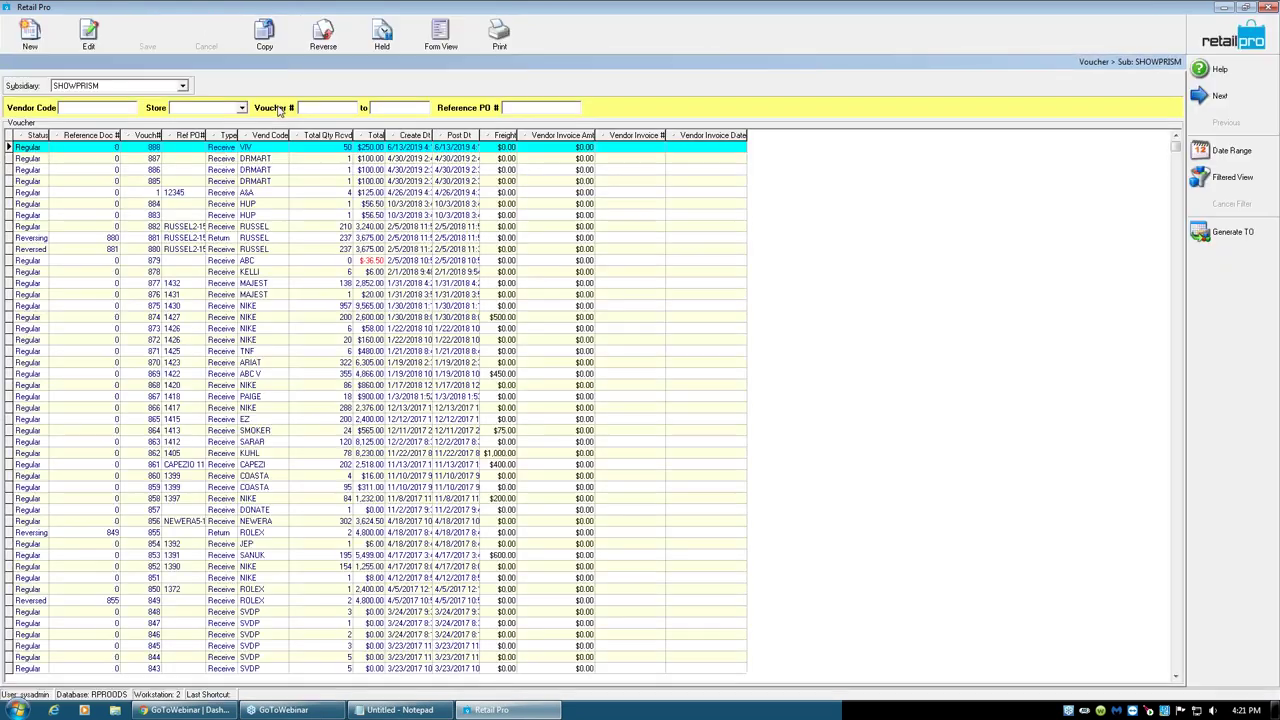
left_click(234, 150)
left_click(266, 40)
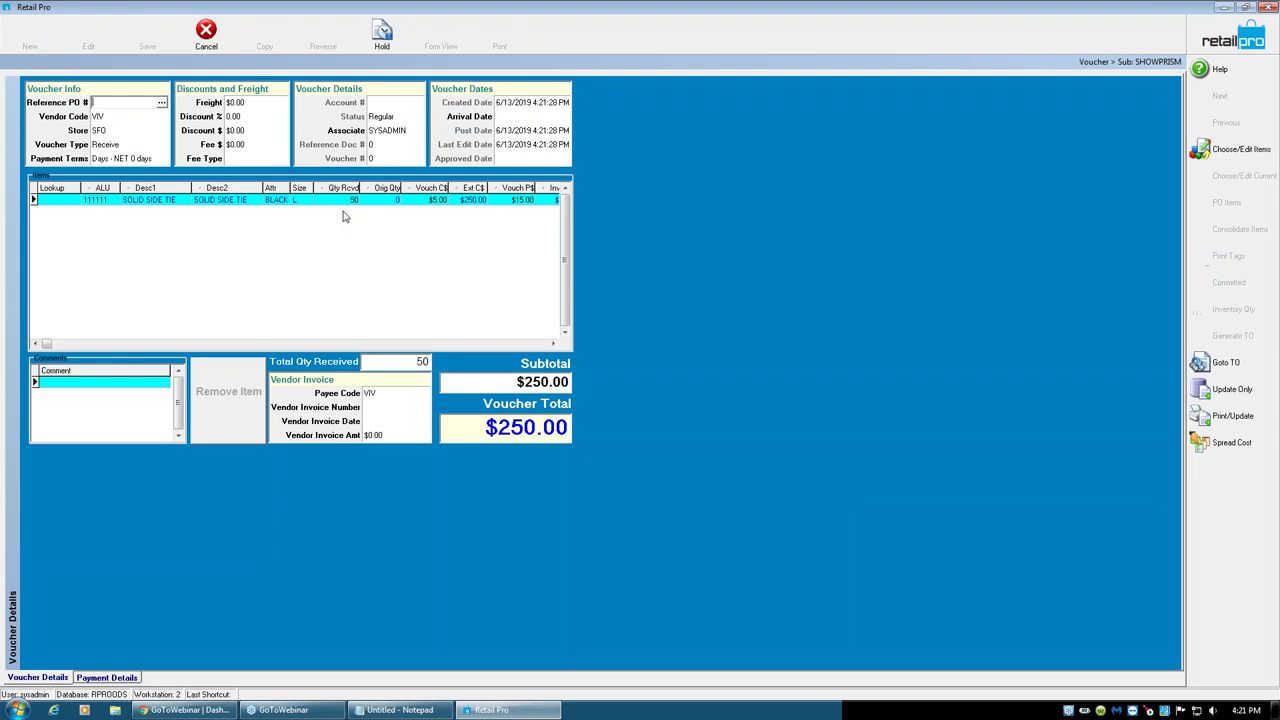
left_click(242, 104)
type("20")
key("Tab")
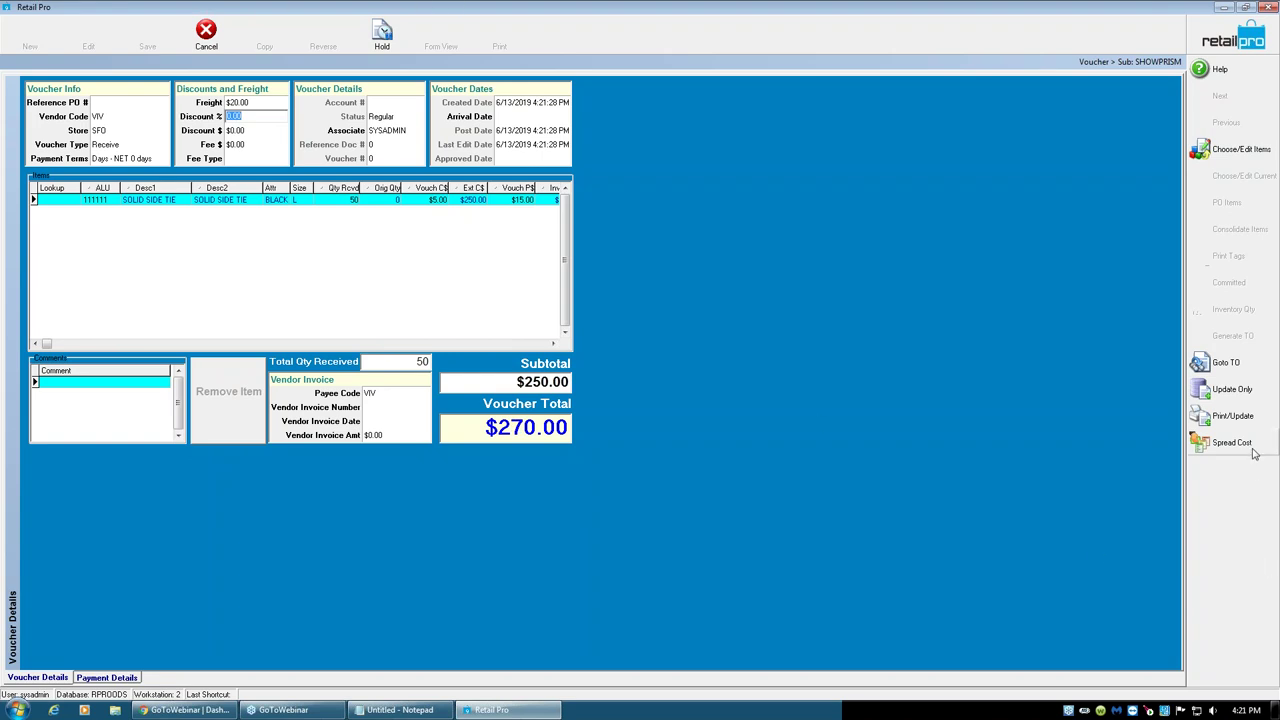
- Spread the $20.00 freight into the tie's voucher cost with Spread Cost
left_click(434, 200)
left_click(1228, 442)
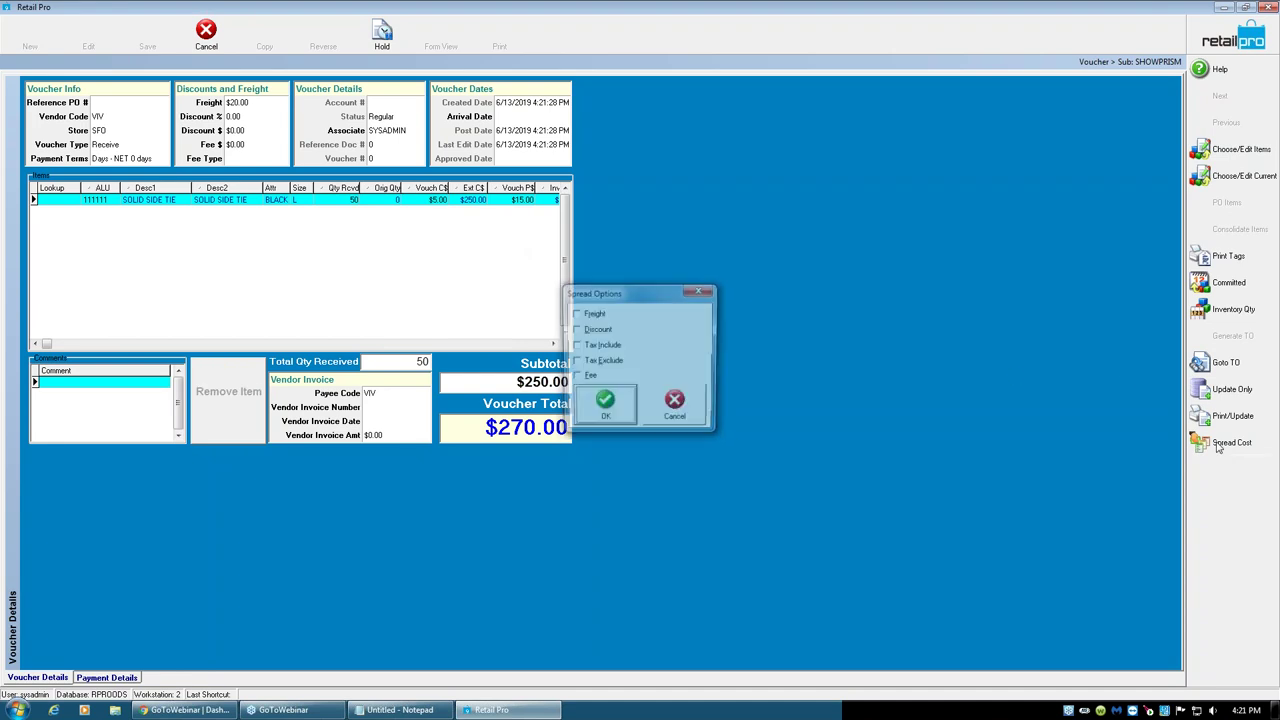
left_click(576, 313)
left_click(604, 405)
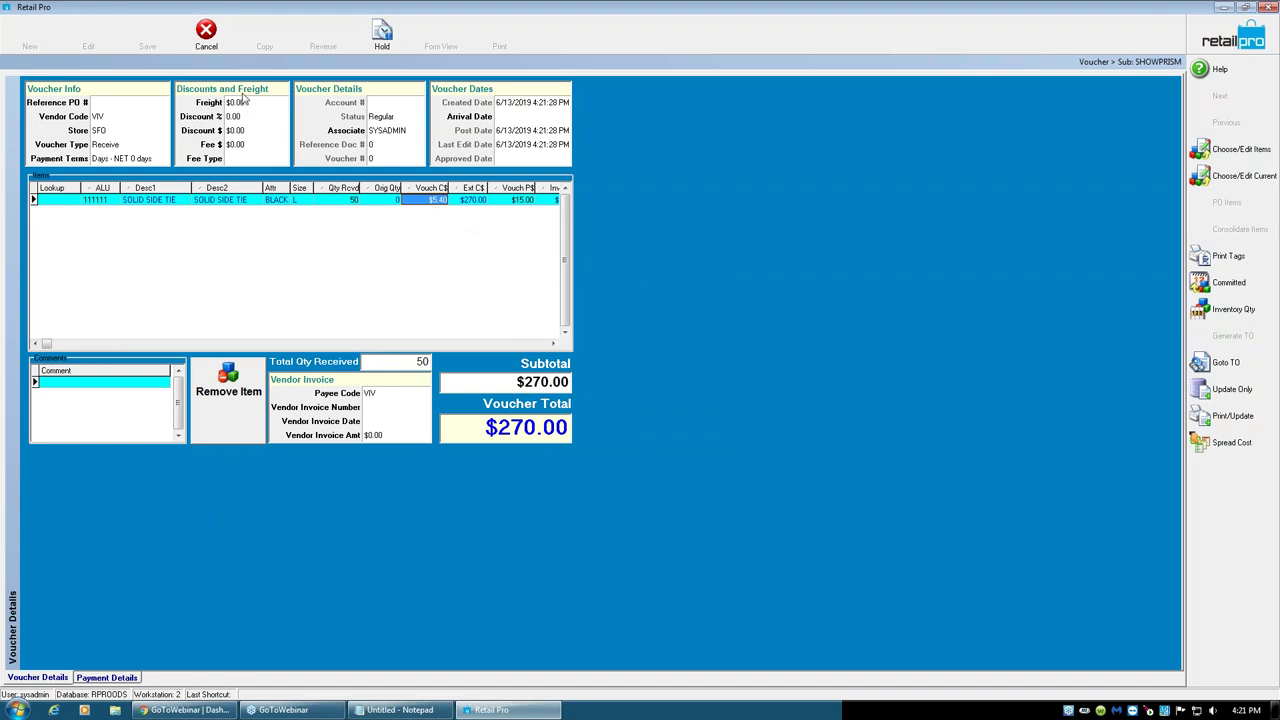
left_click(234, 103)
left_click(442, 200)
left_click(1213, 447)
left_click(576, 314)
left_click(603, 404)
left_click(18, 710)
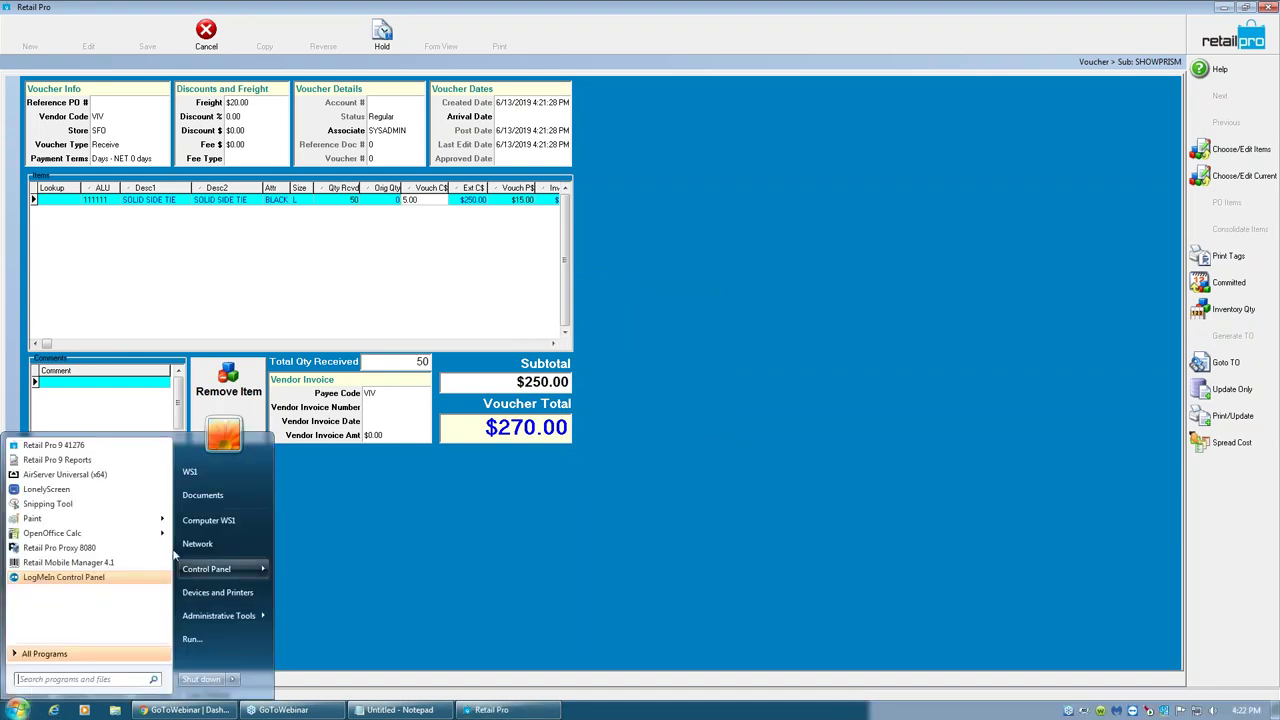
- In Paint, sketch left and right boxes joined by an arrow, with an X-marked small box
key("Escape")
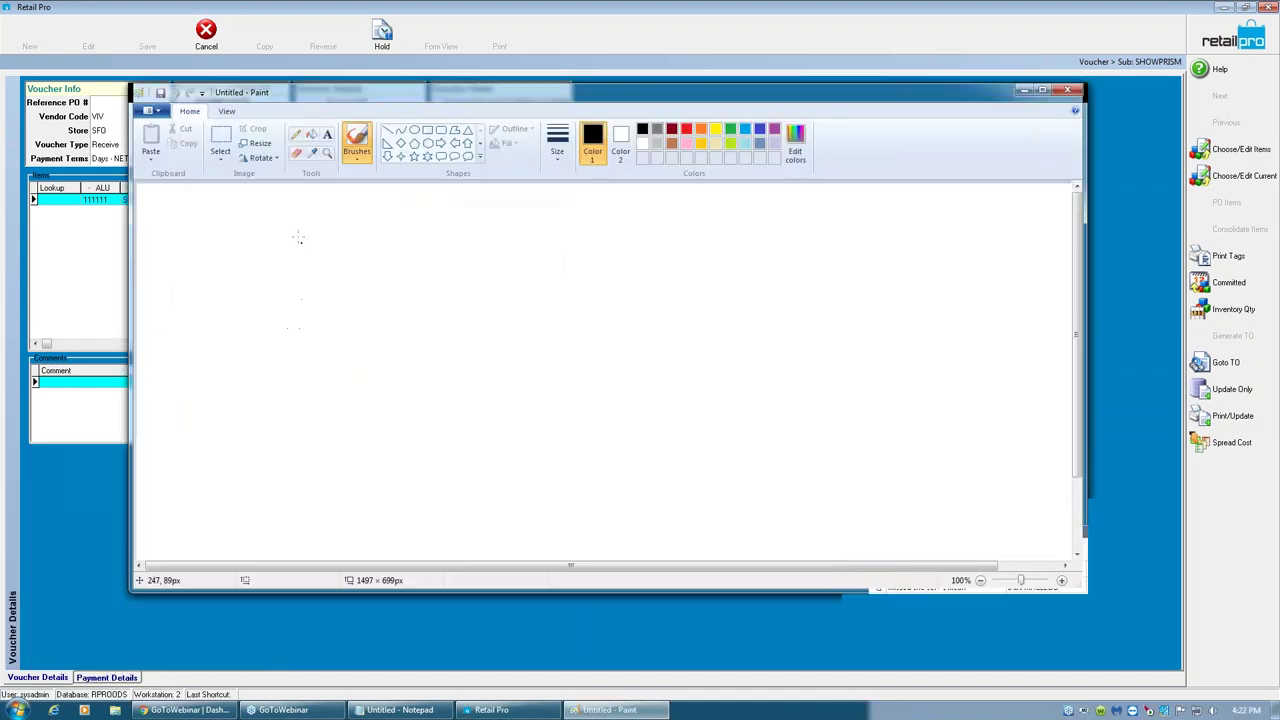
mouse_move(1009, 213)
left_mouse_down()
mouse_move(918, 216)
mouse_move(1011, 329)
mouse_move(1026, 215)
mouse_move(1016, 203)
left_mouse_up()
mouse_move(169, 218)
left_mouse_down()
mouse_move(271, 215)
mouse_move(278, 318)
mouse_move(149, 248)
mouse_move(170, 216)
left_mouse_up()
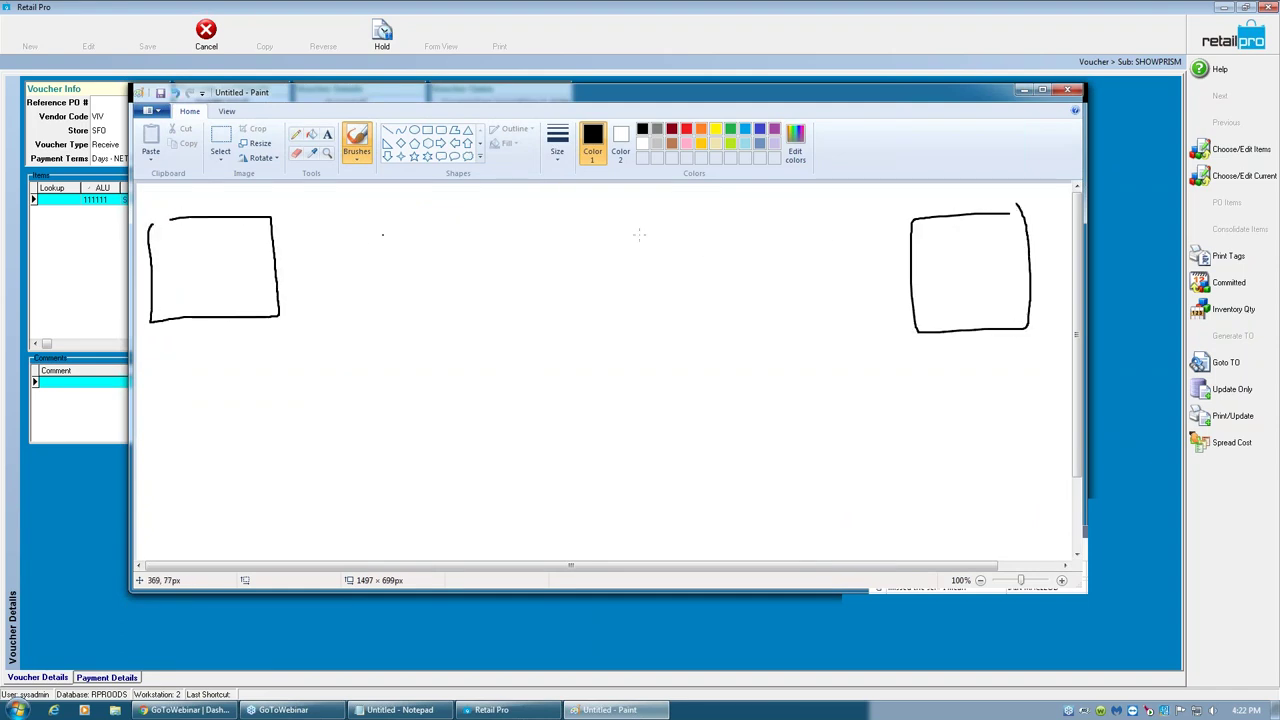
mouse_move(980, 224)
left_mouse_down()
mouse_move(966, 247)
mouse_move(1015, 235)
mouse_move(1012, 222)
mouse_move(982, 224)
left_mouse_up()
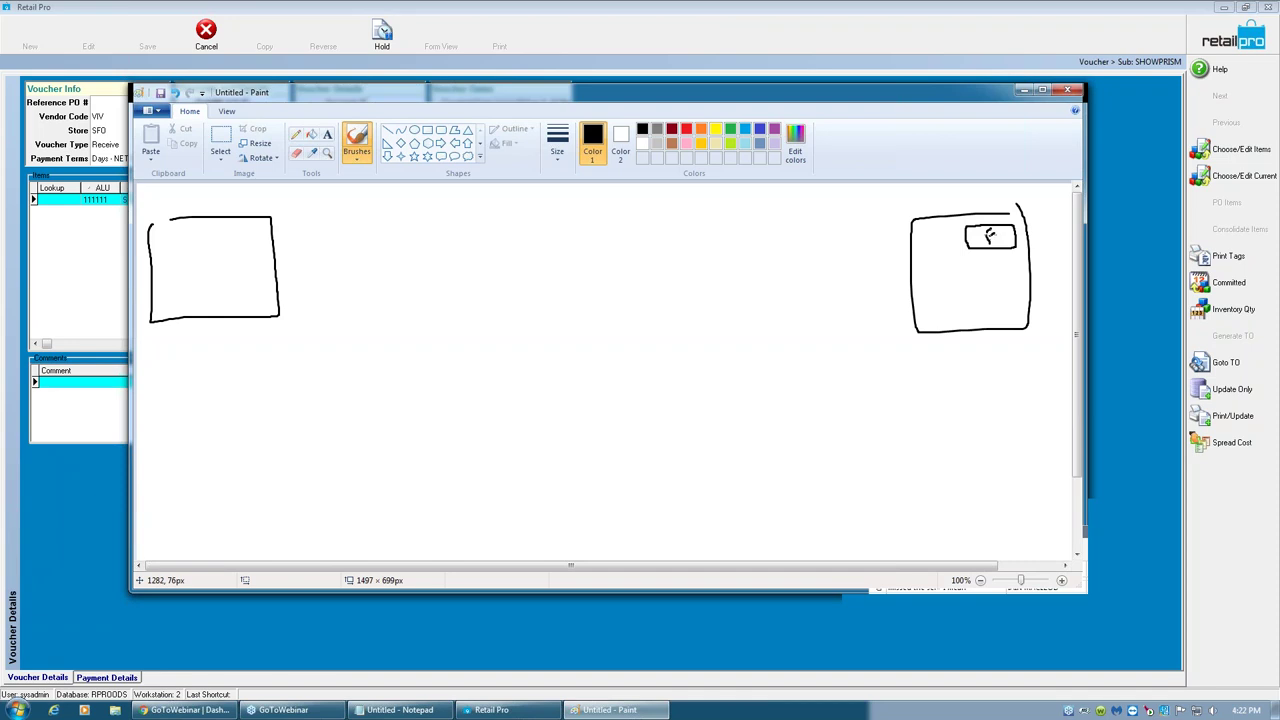
left_click_drag(277, 237, 862, 241)
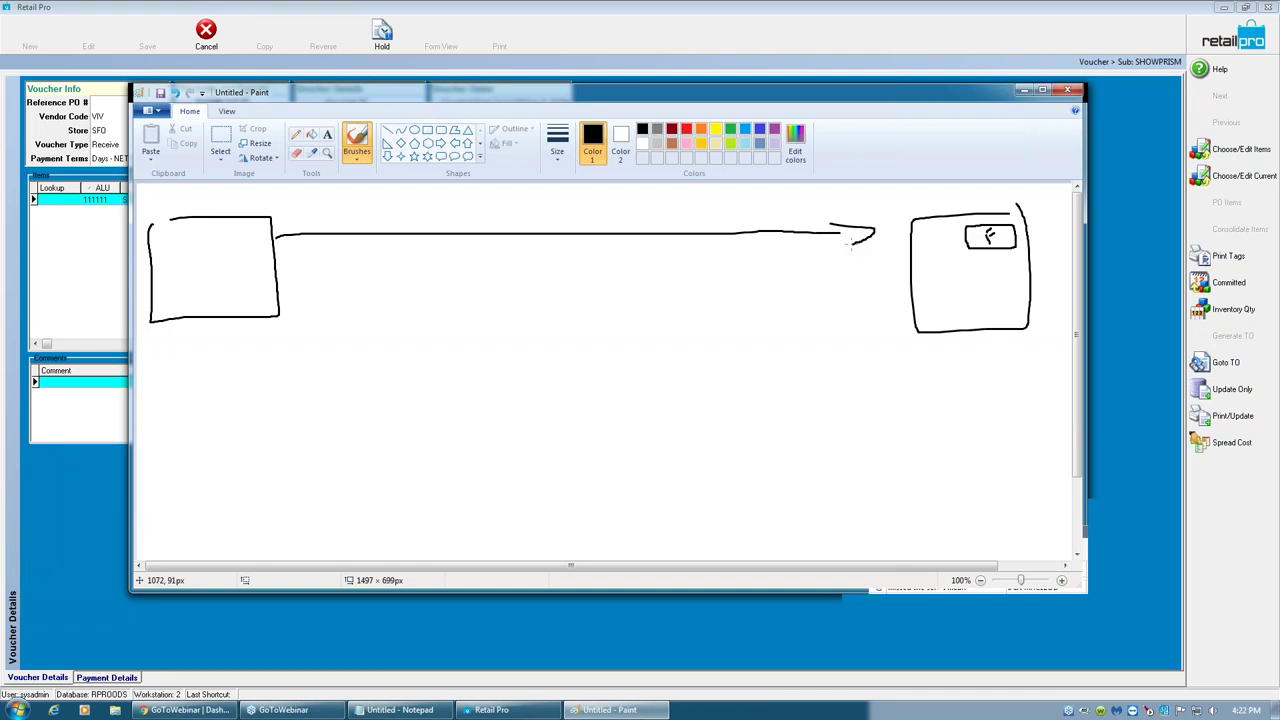
left_click_drag(1011, 231, 987, 243)
- Add a V mark and text lines to the left box, plus an arrow to a tall rectangle
mouse_move(206, 198)
left_mouse_down()
mouse_move(211, 209)
mouse_move(223, 194)
left_mouse_up()
mouse_move(195, 249)
left_mouse_down()
mouse_move(244, 248)
mouse_move(258, 270)
left_mouse_up()
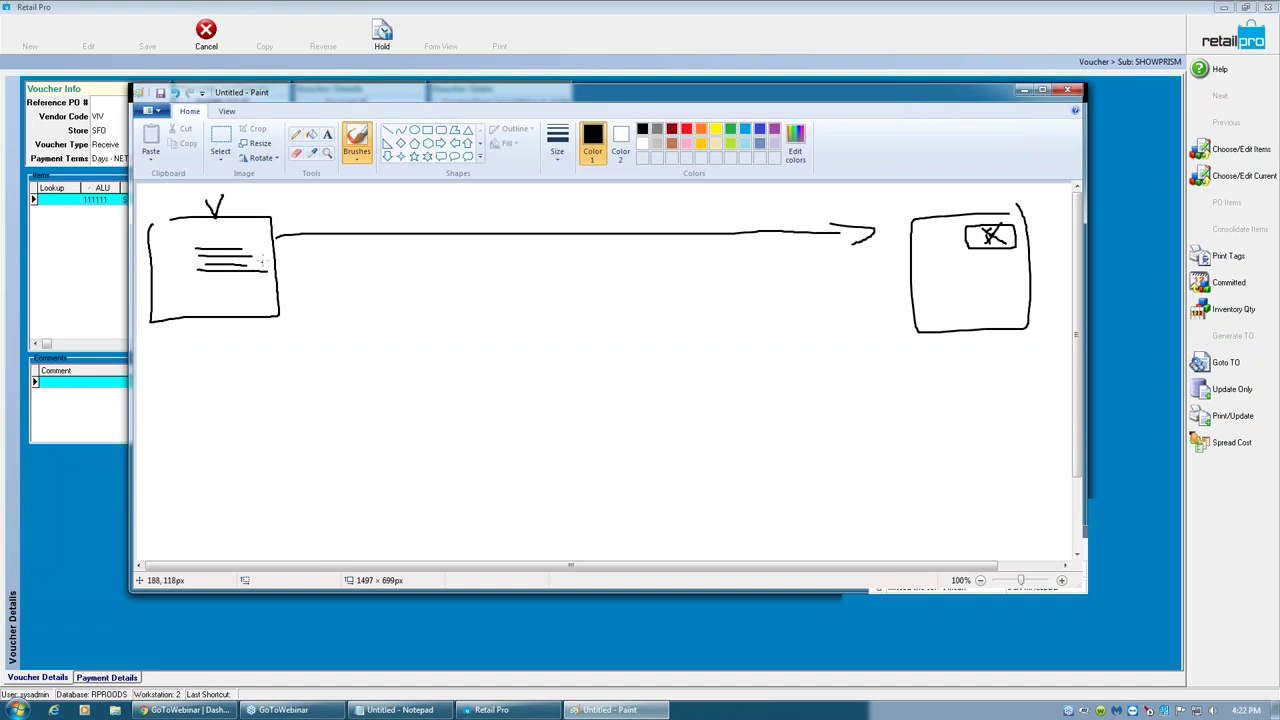
left_click_drag(268, 259, 350, 252)
mouse_move(338, 242)
left_mouse_down()
mouse_move(352, 250)
mouse_move(344, 258)
left_mouse_up()
left_click_drag(358, 205, 386, 447)
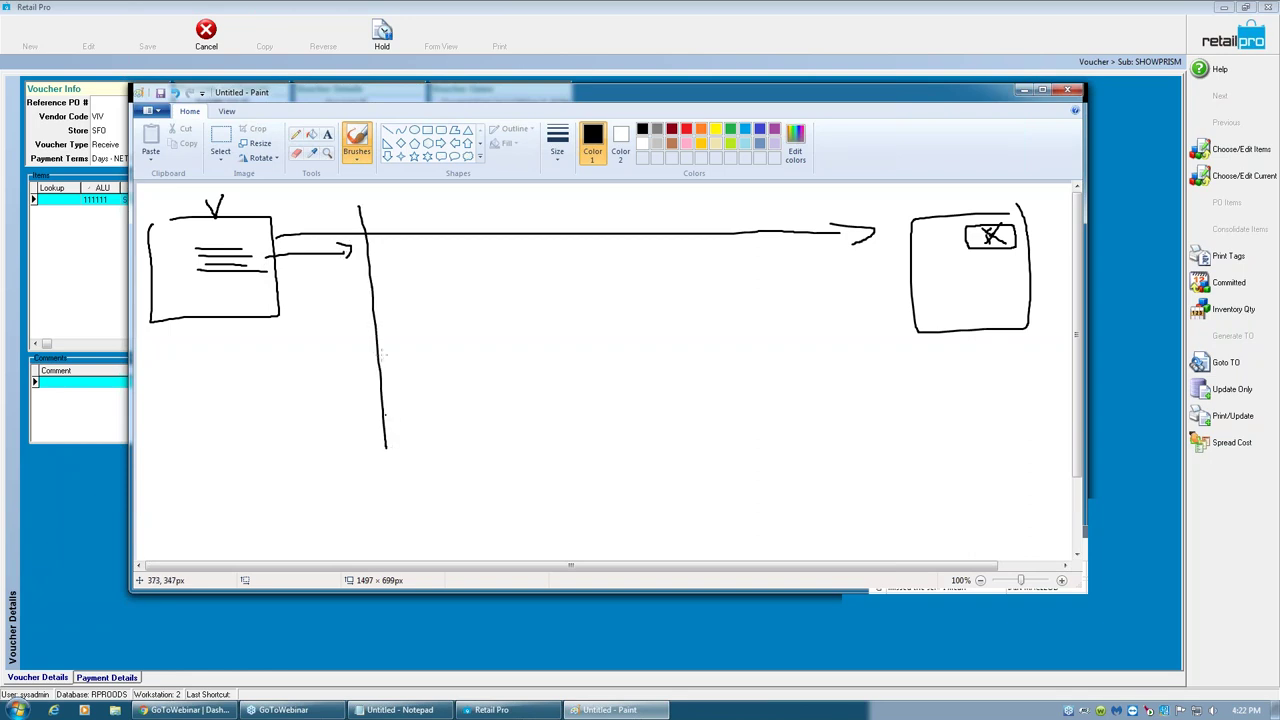
mouse_move(364, 208)
left_mouse_down()
mouse_move(428, 218)
mouse_move(456, 512)
mouse_move(410, 505)
mouse_move(394, 420)
left_mouse_up()
- Draw a crossed-out middle box with a line upward, a second V mark, and a small circle
mouse_move(412, 260)
left_mouse_down()
mouse_move(480, 255)
mouse_move(509, 311)
left_mouse_up()
mouse_move(500, 233)
left_mouse_down()
mouse_move(588, 232)
mouse_move(600, 326)
mouse_move(510, 330)
mouse_move(505, 302)
left_mouse_up()
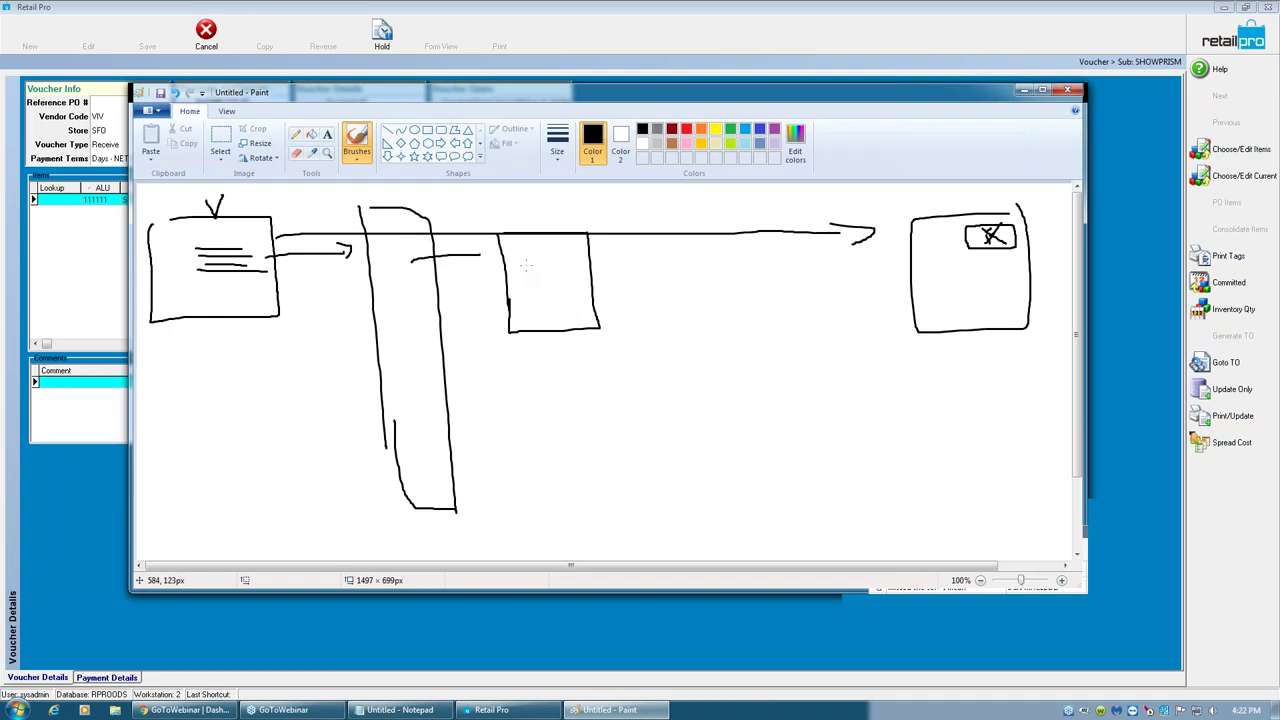
left_click_drag(526, 268, 573, 318)
left_click_drag(594, 226, 526, 358)
mouse_move(551, 284)
left_mouse_down()
mouse_move(472, 183)
mouse_move(456, 183)
left_mouse_up()
mouse_move(196, 184)
left_mouse_down()
mouse_move(176, 218)
mouse_move(189, 209)
left_mouse_up()
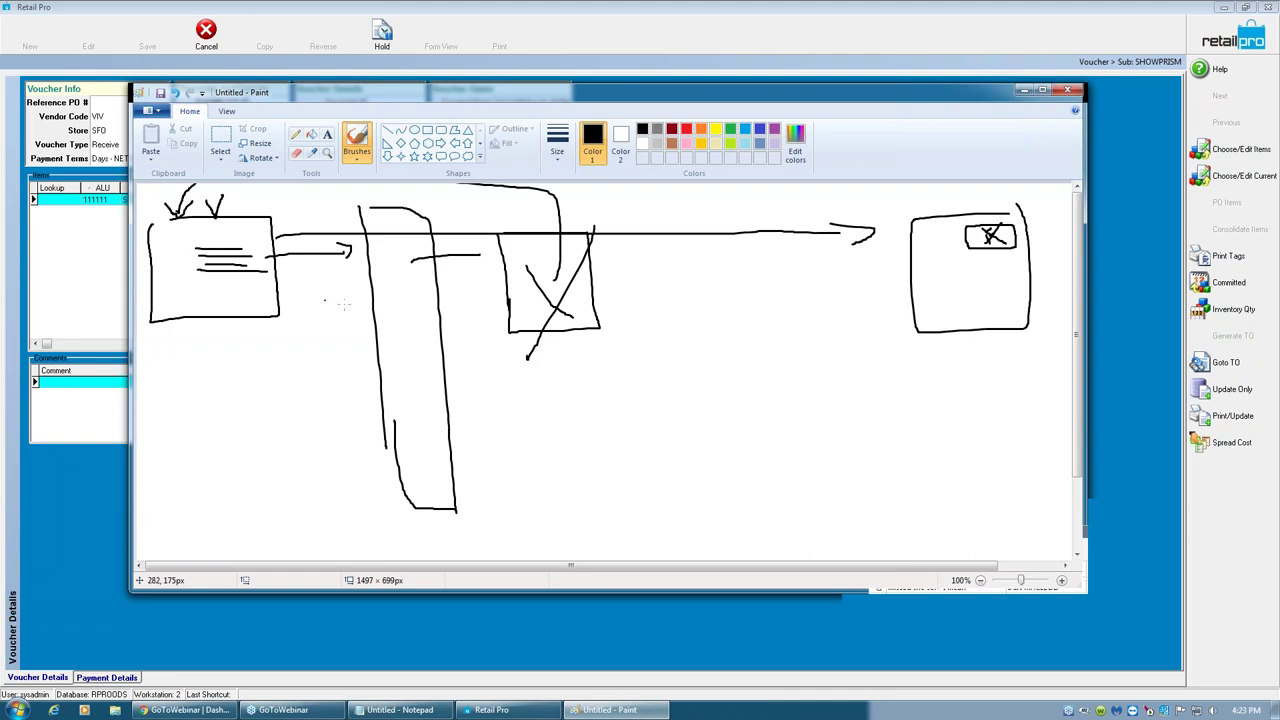
mouse_move(410, 248)
left_mouse_down()
mouse_move(398, 275)
mouse_move(404, 262)
left_mouse_up()
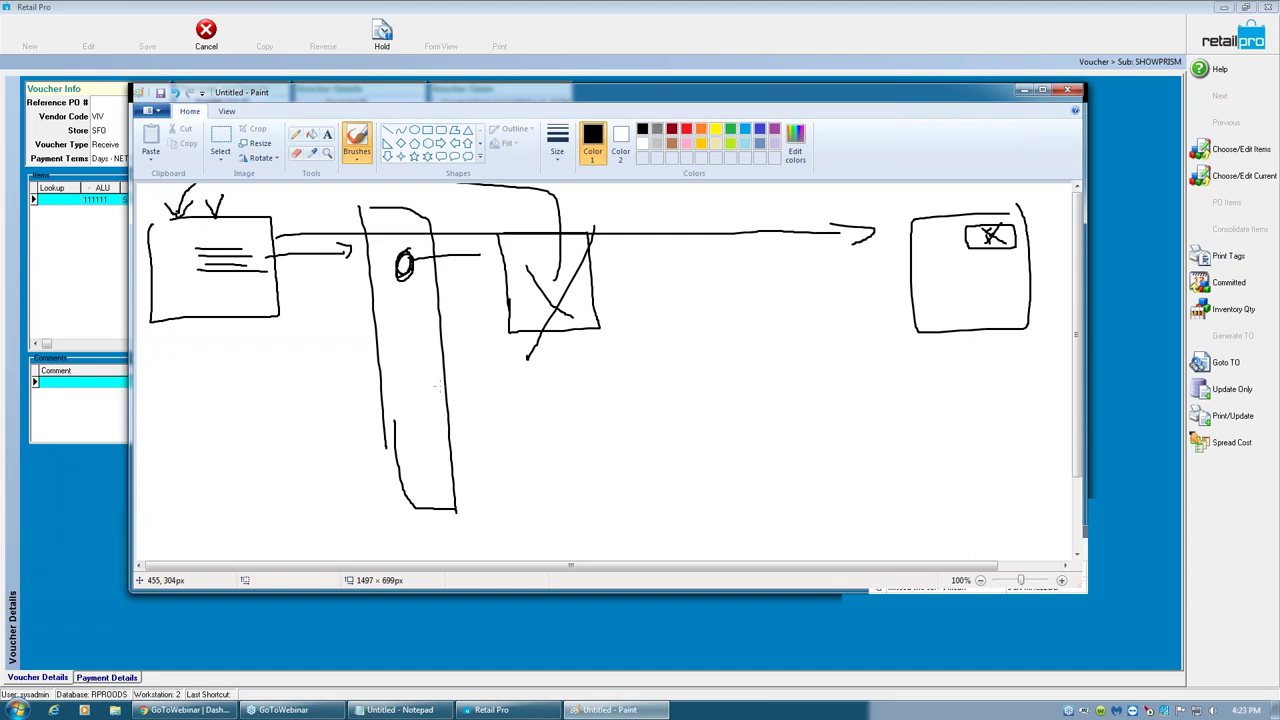
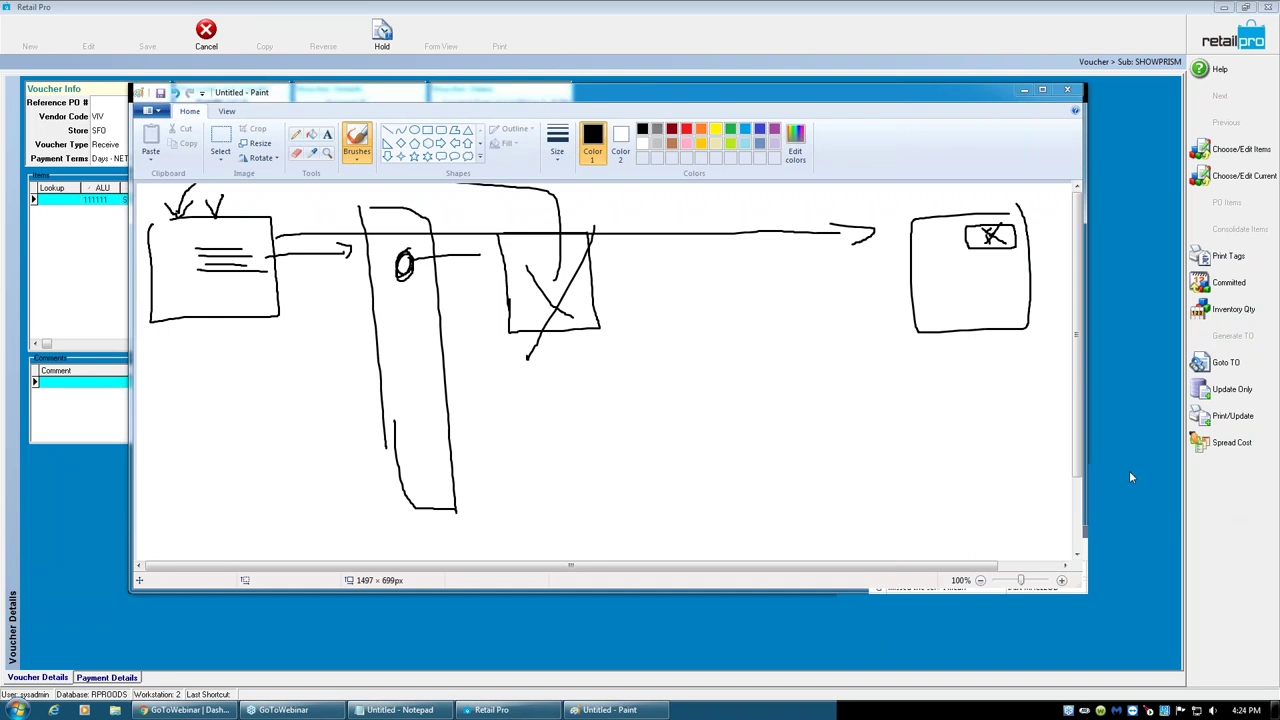
- Commit the $5.00 voucher cost on the SOLID SIDE TIE line and move to the fee field
left_click(1122, 313)
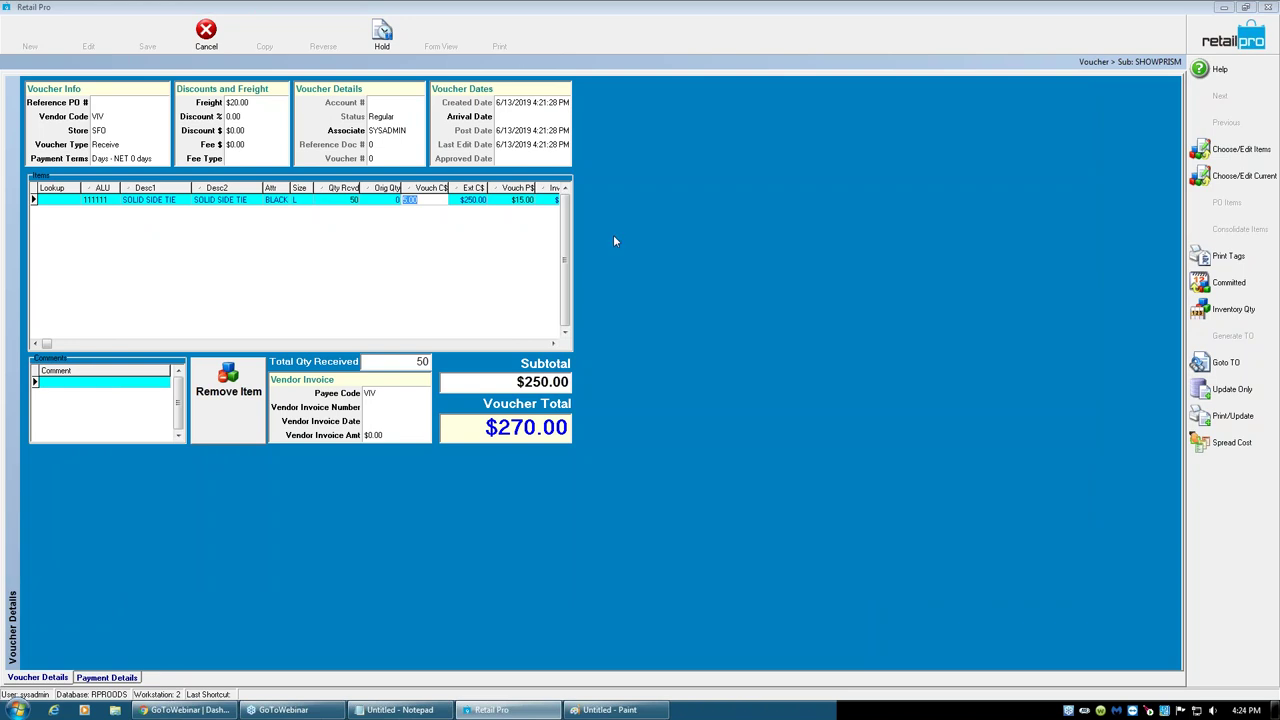
left_click(233, 119)
key("Tab")
key("Tab")
key("Tab")
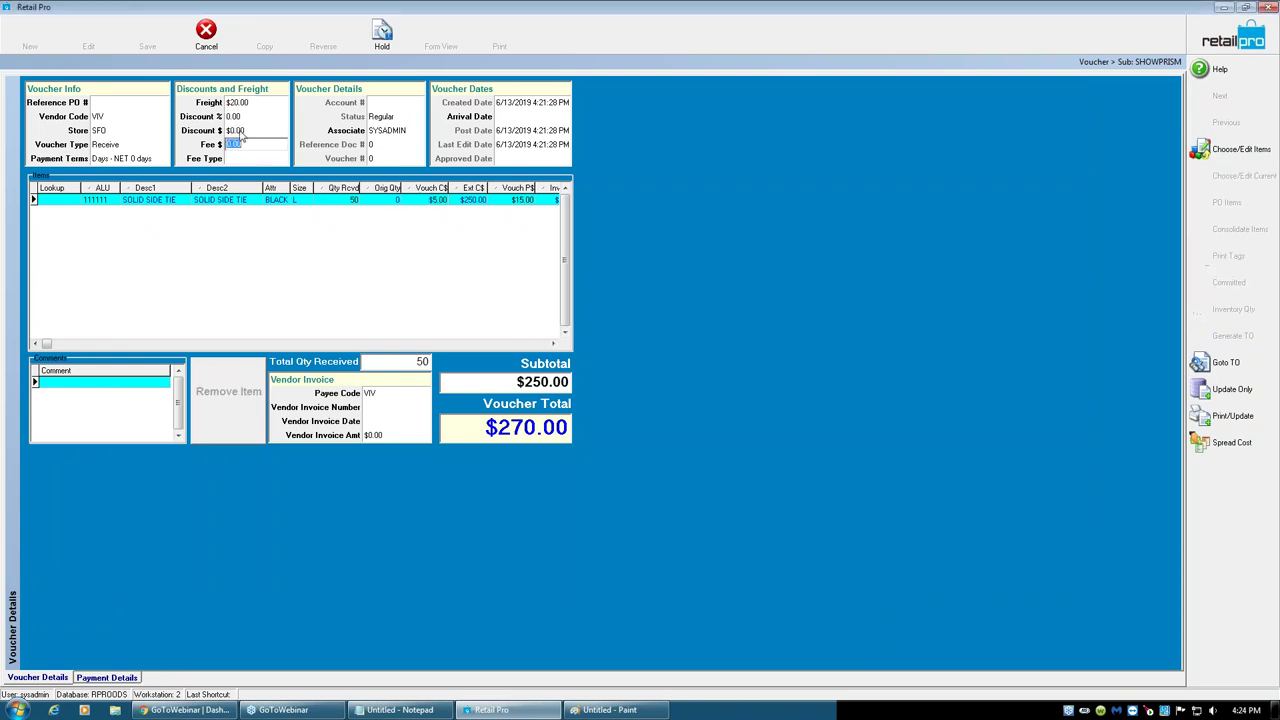
- In Spread Cost, include Freight, Discount, Tax Include, Fee and Tax Exclude
left_click(1226, 442)
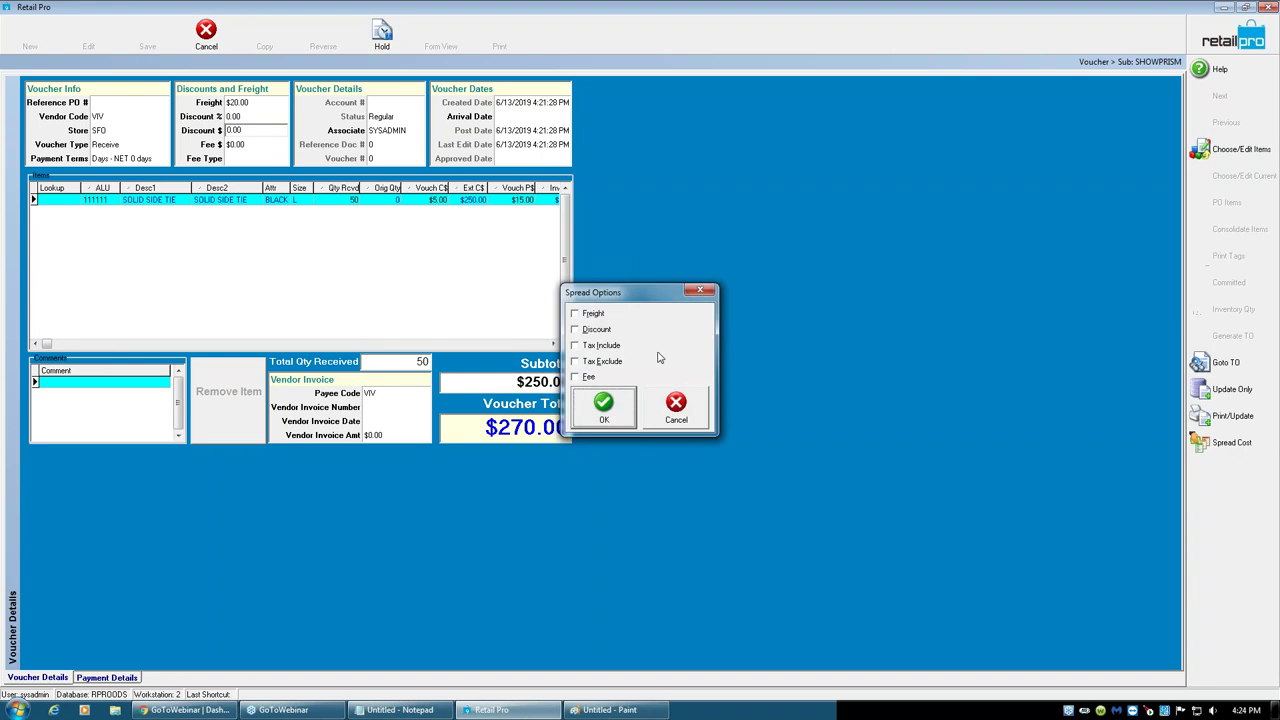
left_click(575, 313)
left_click(575, 329)
left_click(575, 345)
left_click(575, 376)
left_click(575, 361)
- Clear every Spread Cost option except Fee, close it unapplied, and cancel the voucher
left_click(575, 376)
left_click(575, 361)
left_click(575, 345)
left_click(577, 330)
left_click(575, 313)
left_click(582, 379)
left_click(674, 405)
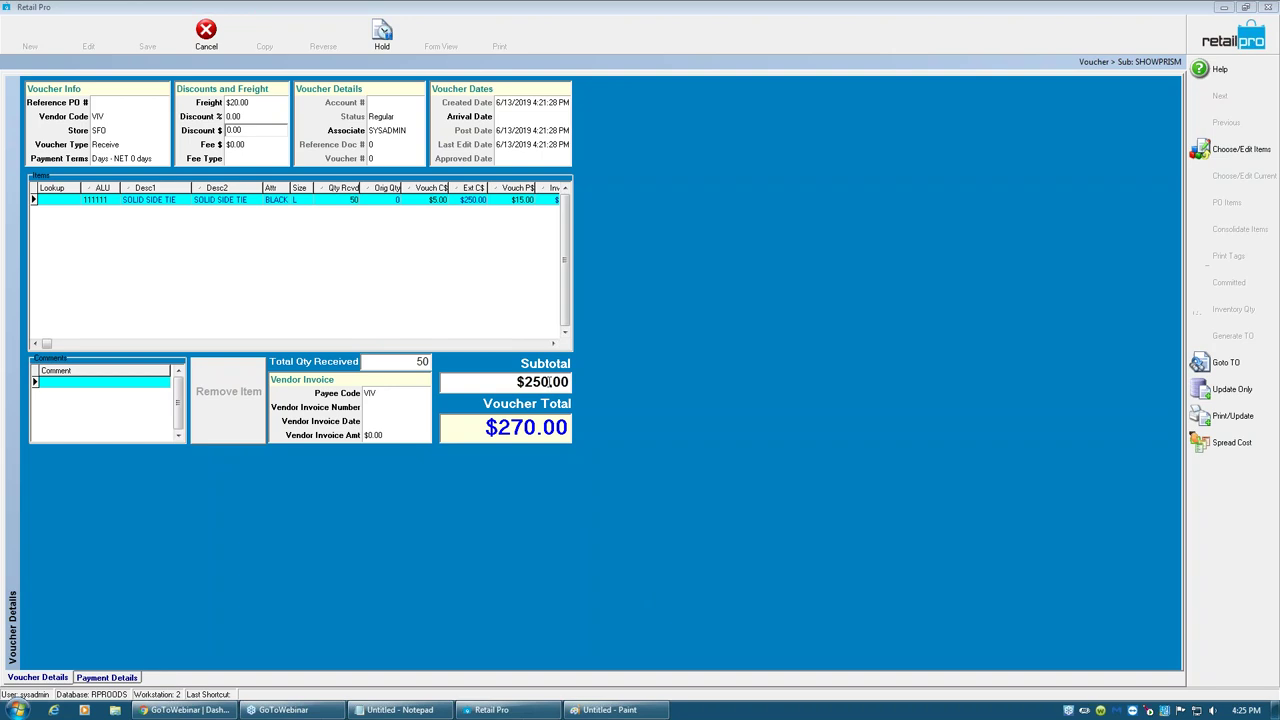
left_click(224, 46)
- Discard the voucher and go from the home screen to the Inventory module
left_click(601, 374)
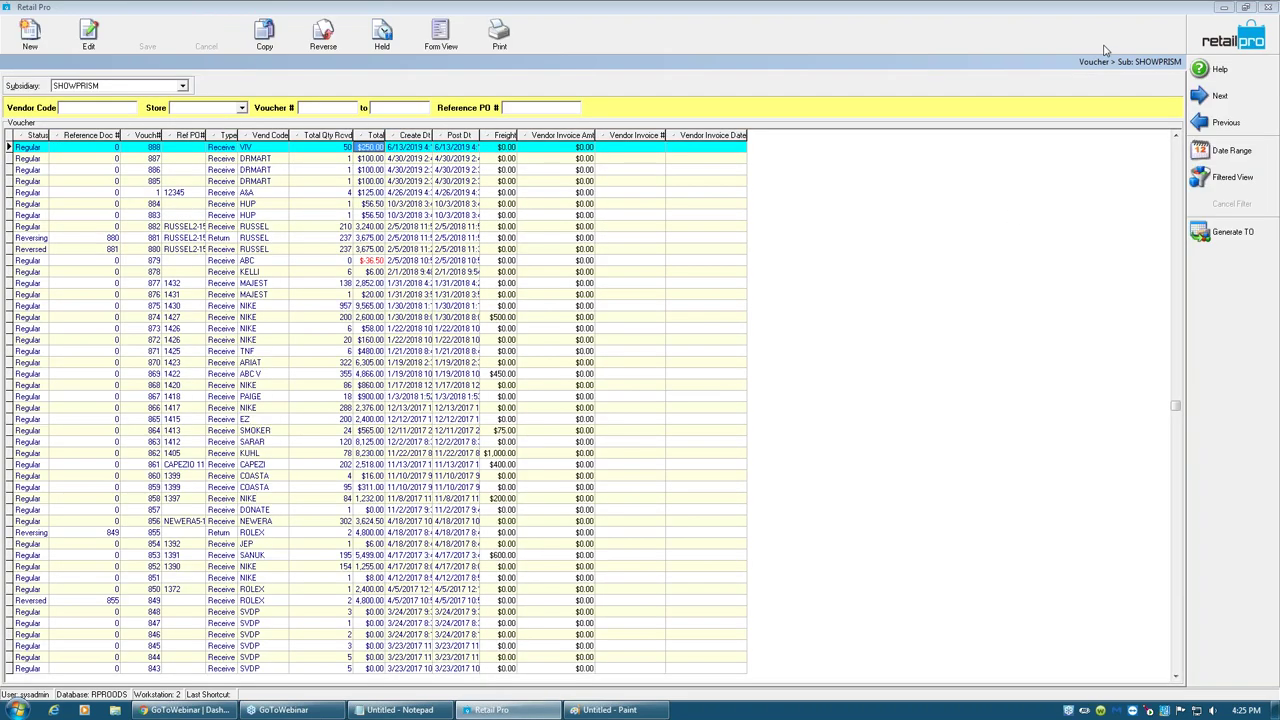
left_click(1240, 40)
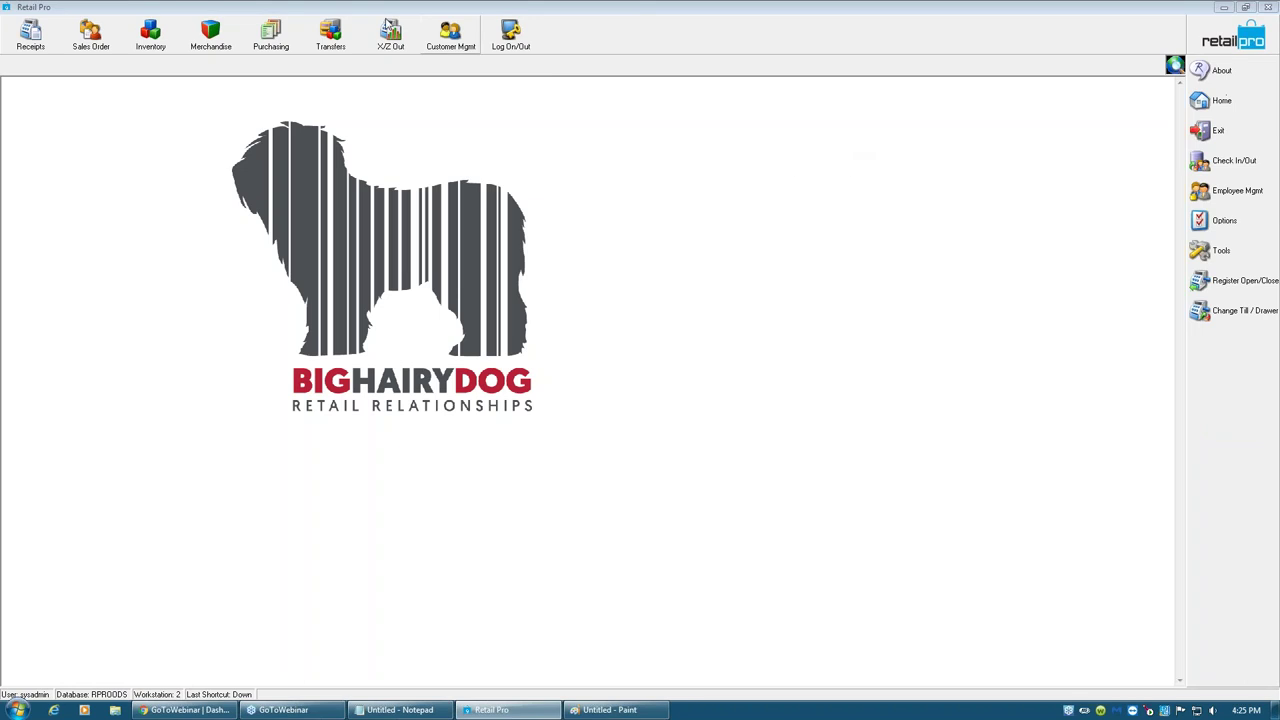
left_click(152, 38)
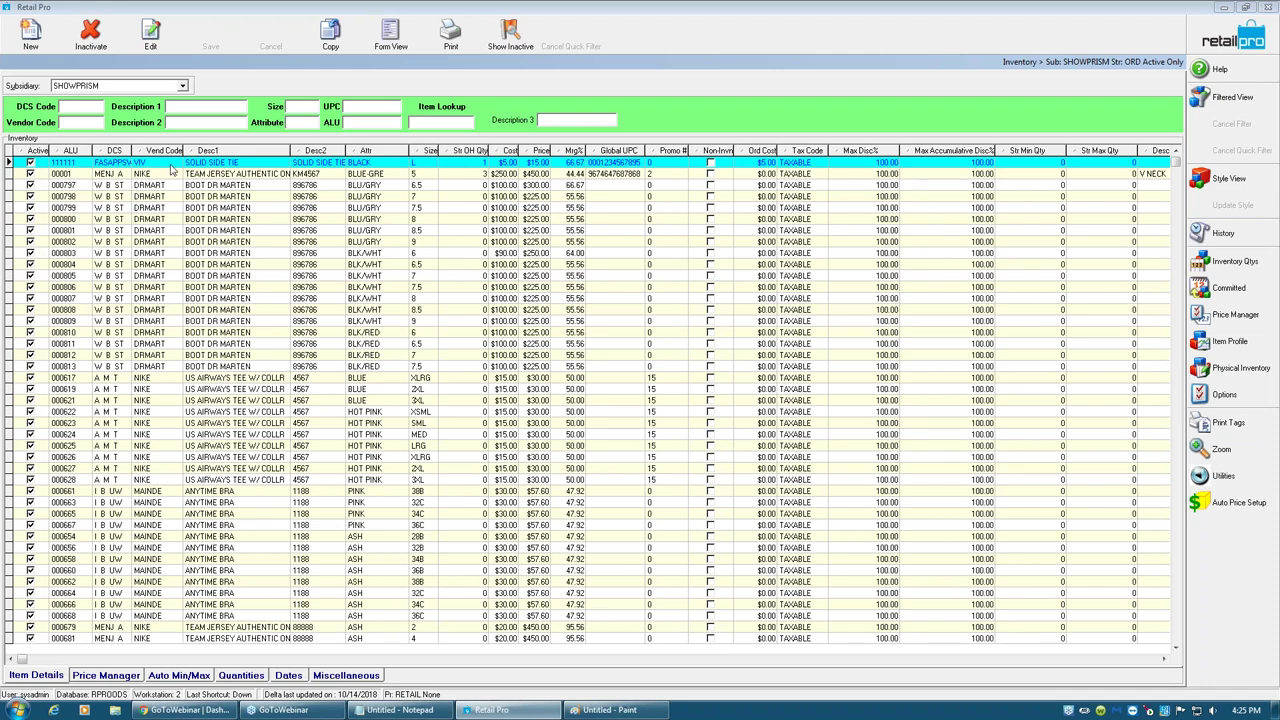
- Inactivate TEAM JERSEY AUTHENTIC with its on-hand zeroed, then list inactive items
left_click(168, 163)
left_click(212, 175)
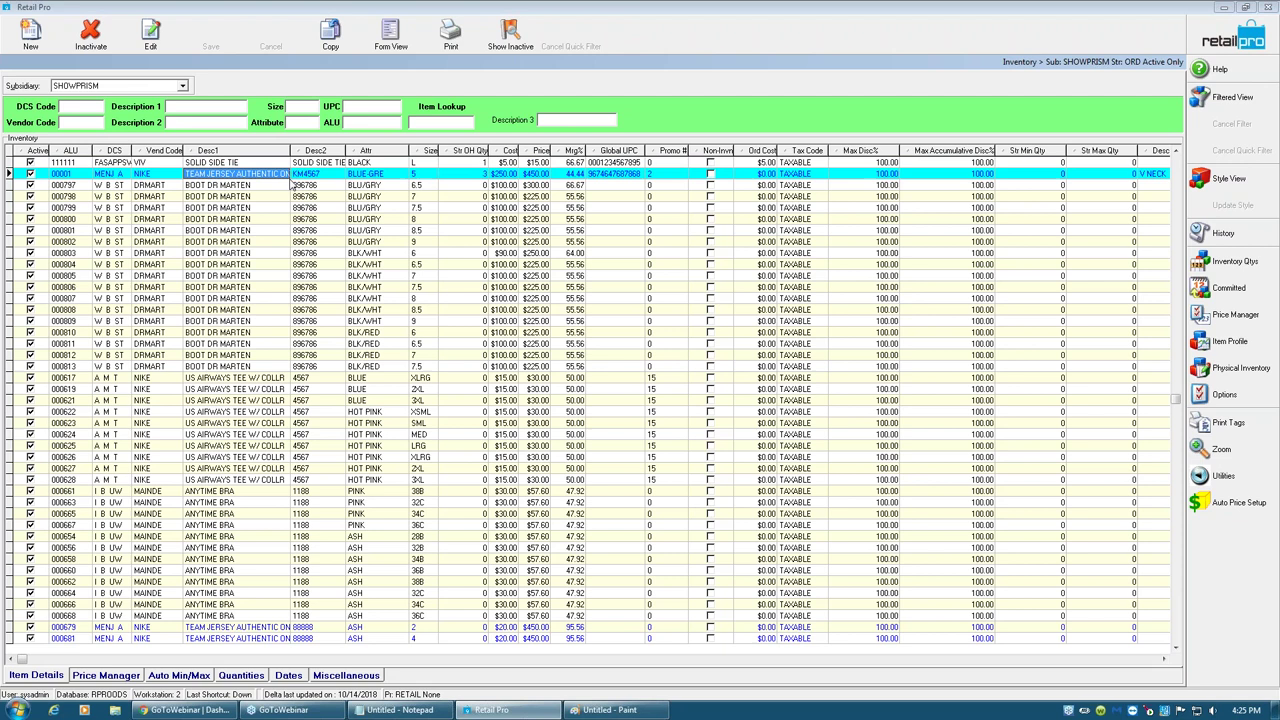
left_click(94, 44)
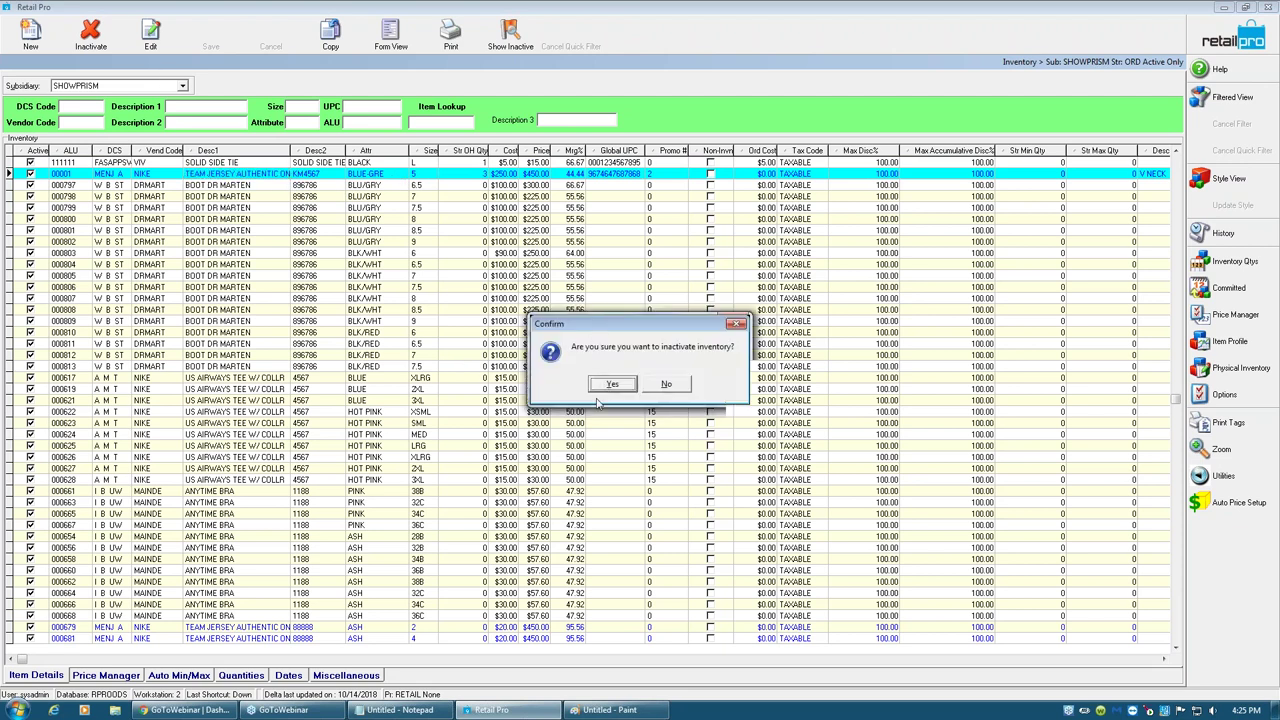
left_click(607, 388)
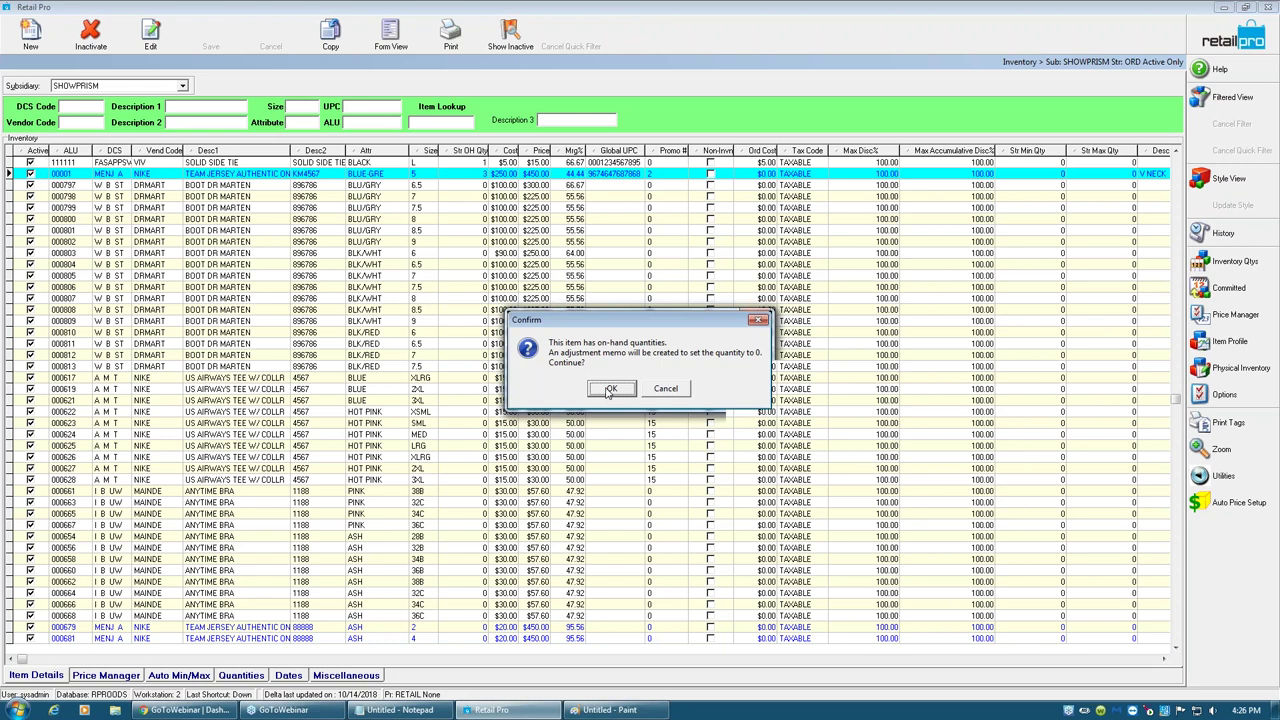
left_click(607, 392)
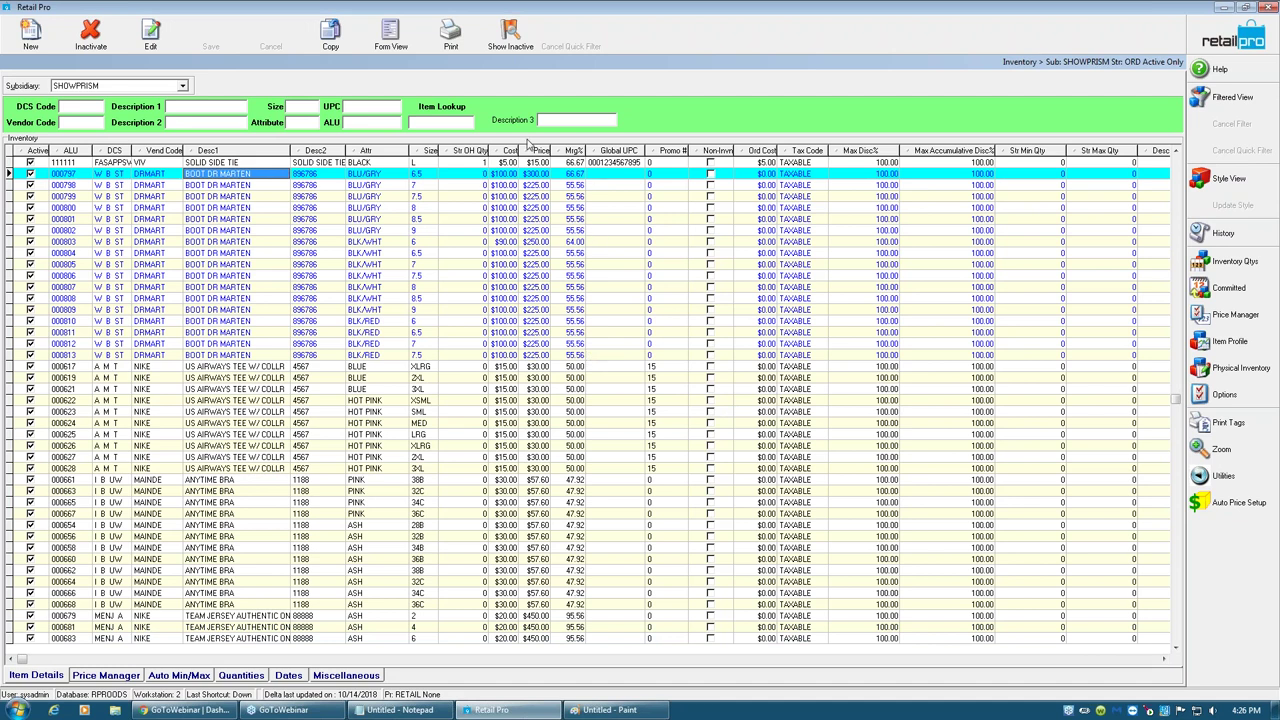
left_click(510, 40)
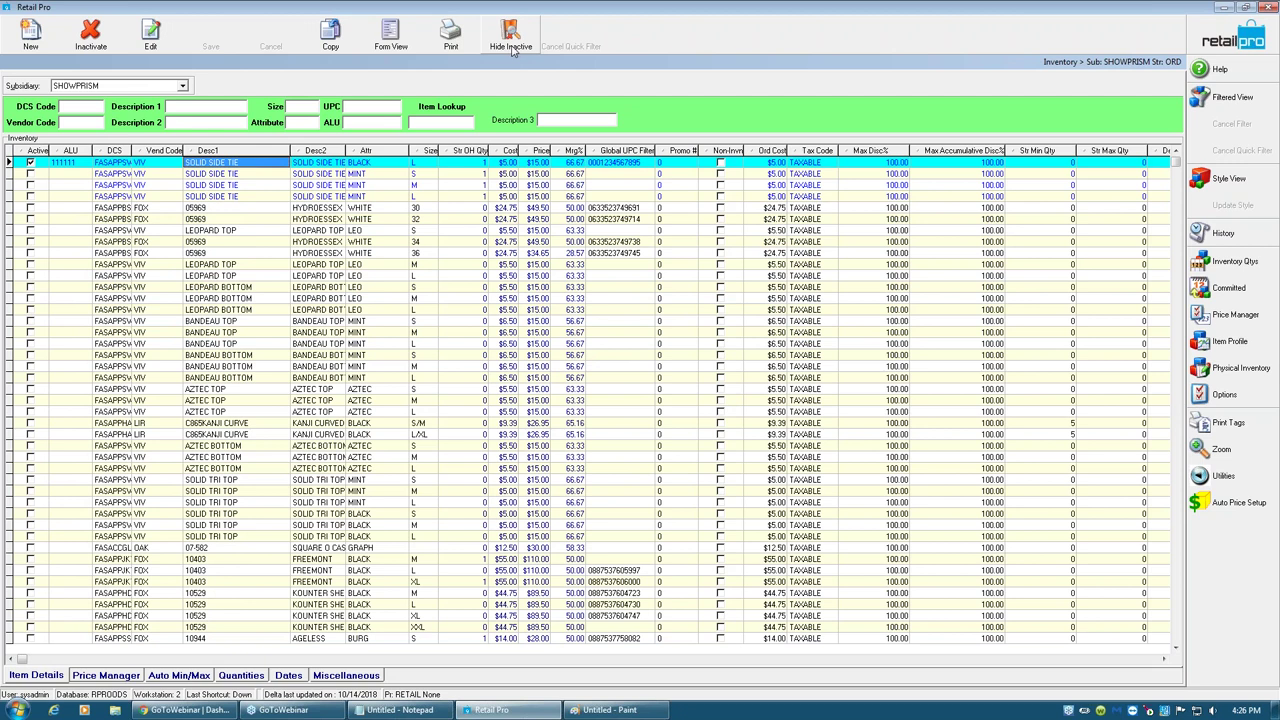
- Reactivate the MINT size S SOLID SIDE TIE, dismissing the price level error
left_click(122, 176)
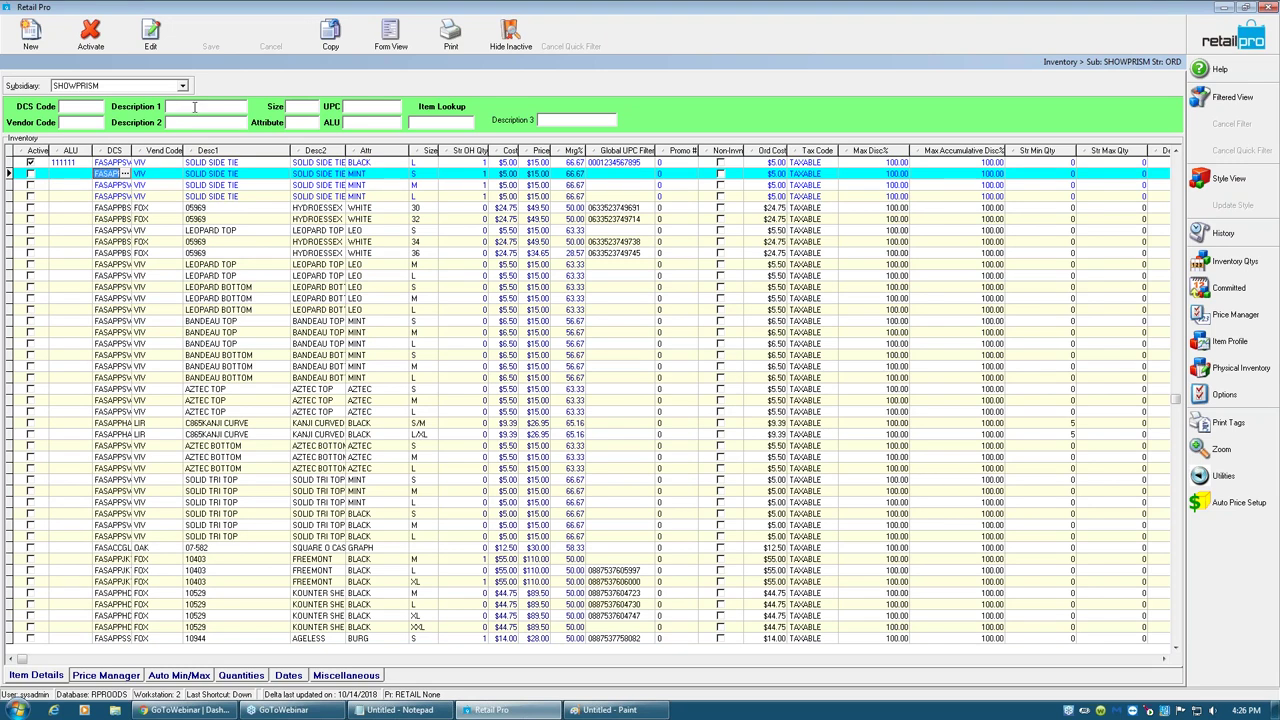
left_click(91, 38)
left_click(634, 388)
- Check the BLACK L and MINT L ties' on-hand and active flags, then return home
left_click(163, 163)
left_click(472, 164)
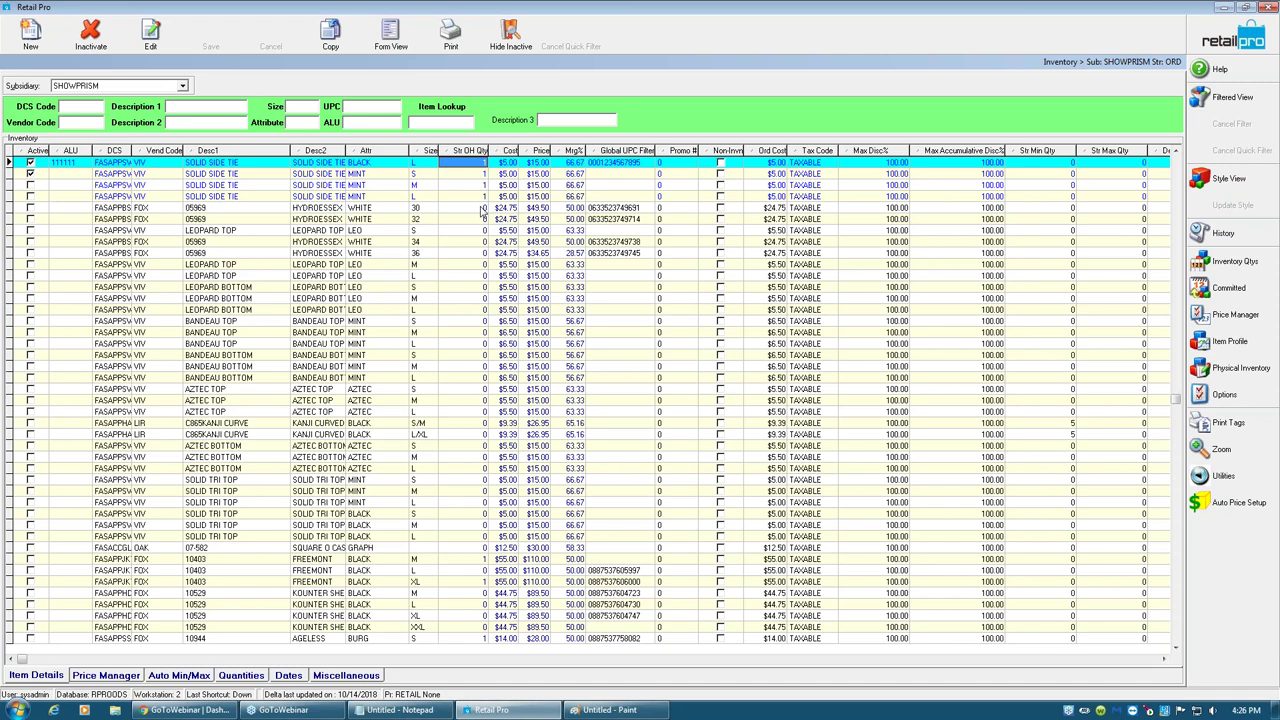
left_click(480, 197)
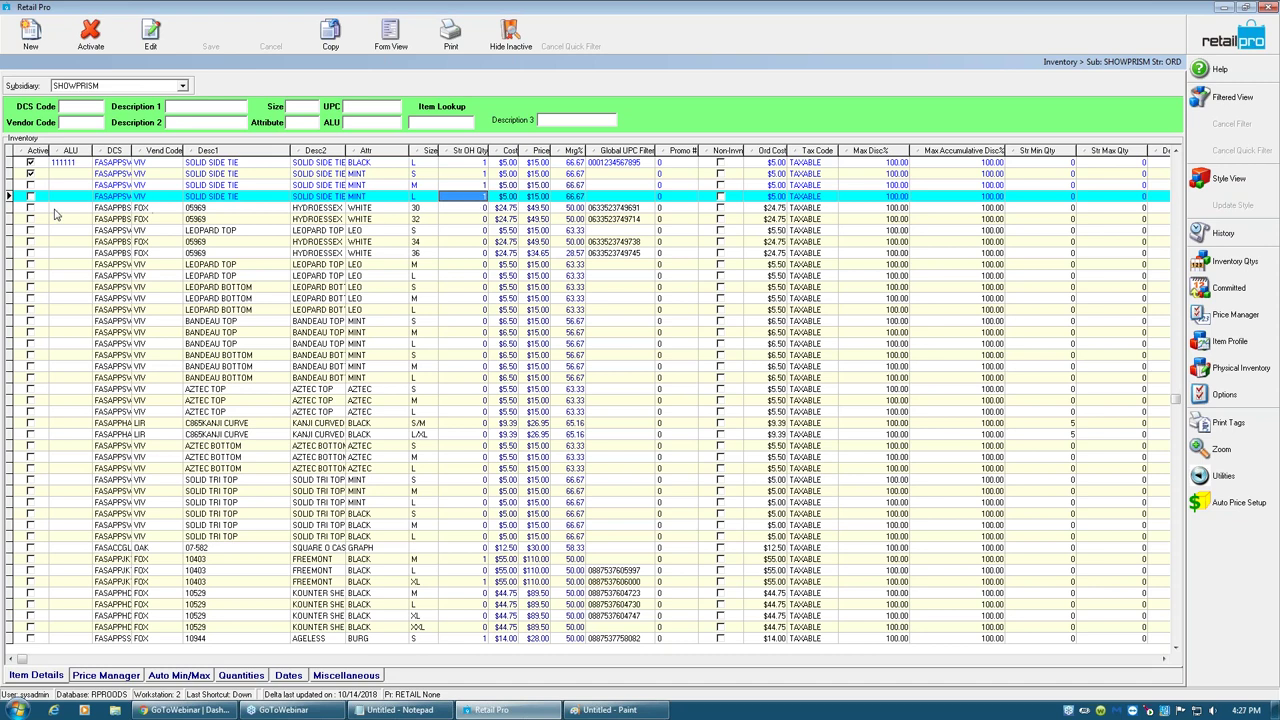
left_click(37, 200)
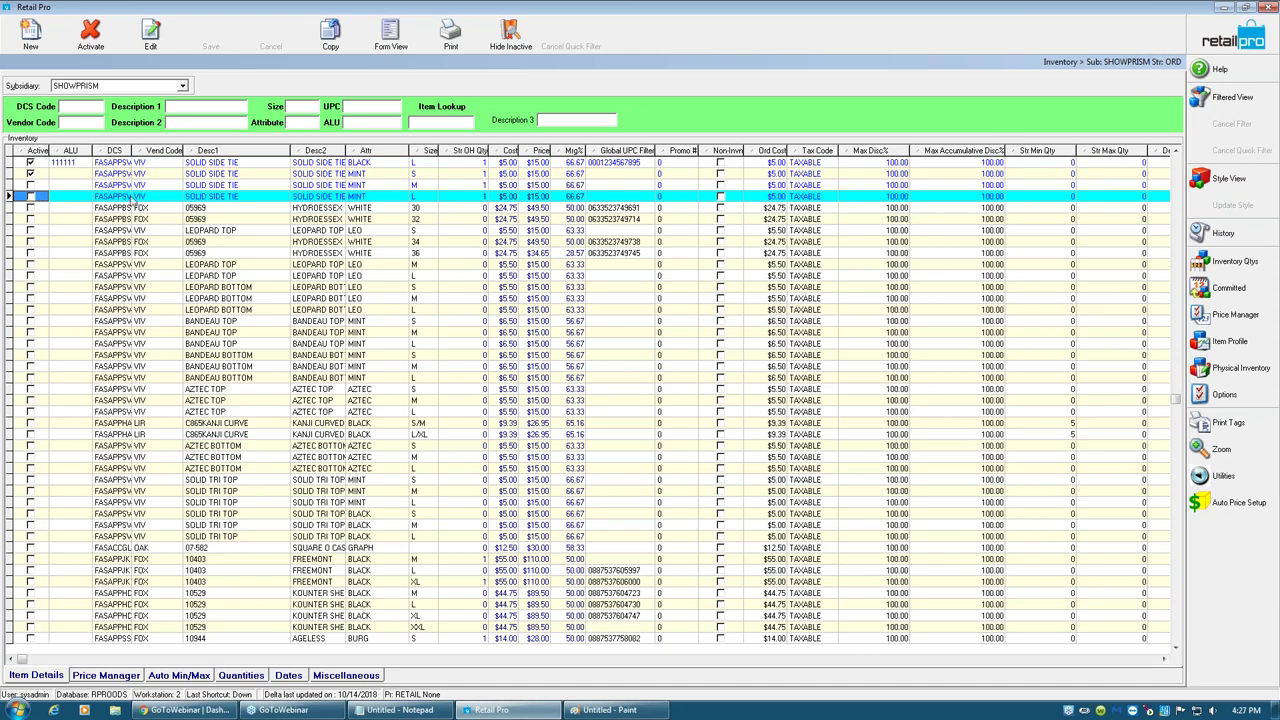
left_click(56, 164)
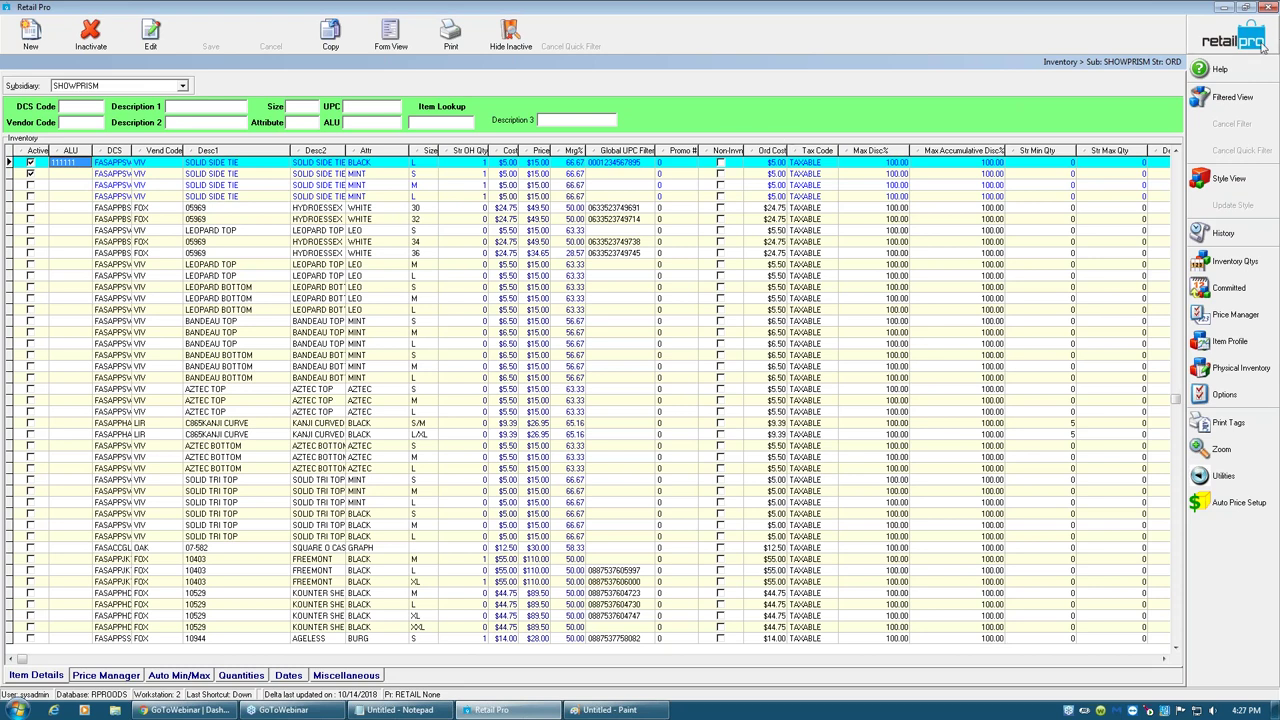
left_click(1234, 46)
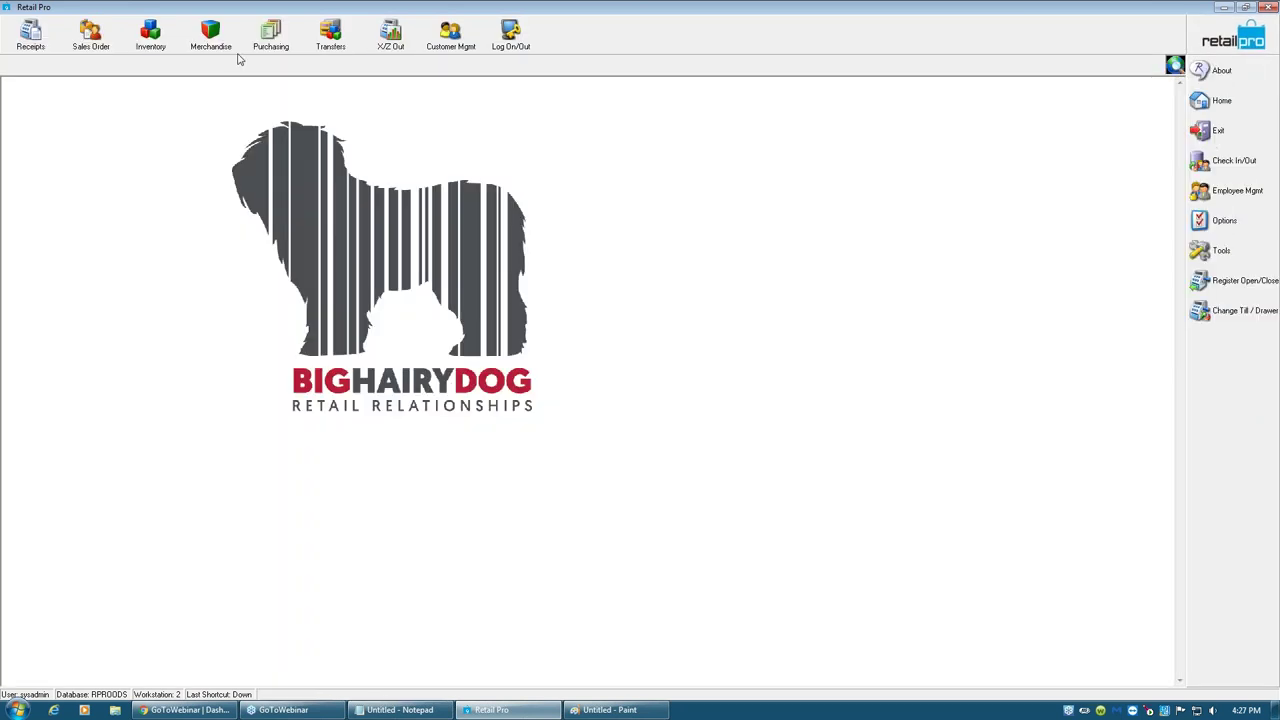
- Open Merchandise > Clean House, filter to ALU 111111, then clear the filter to list everything
left_click(211, 38)
left_click(212, 152)
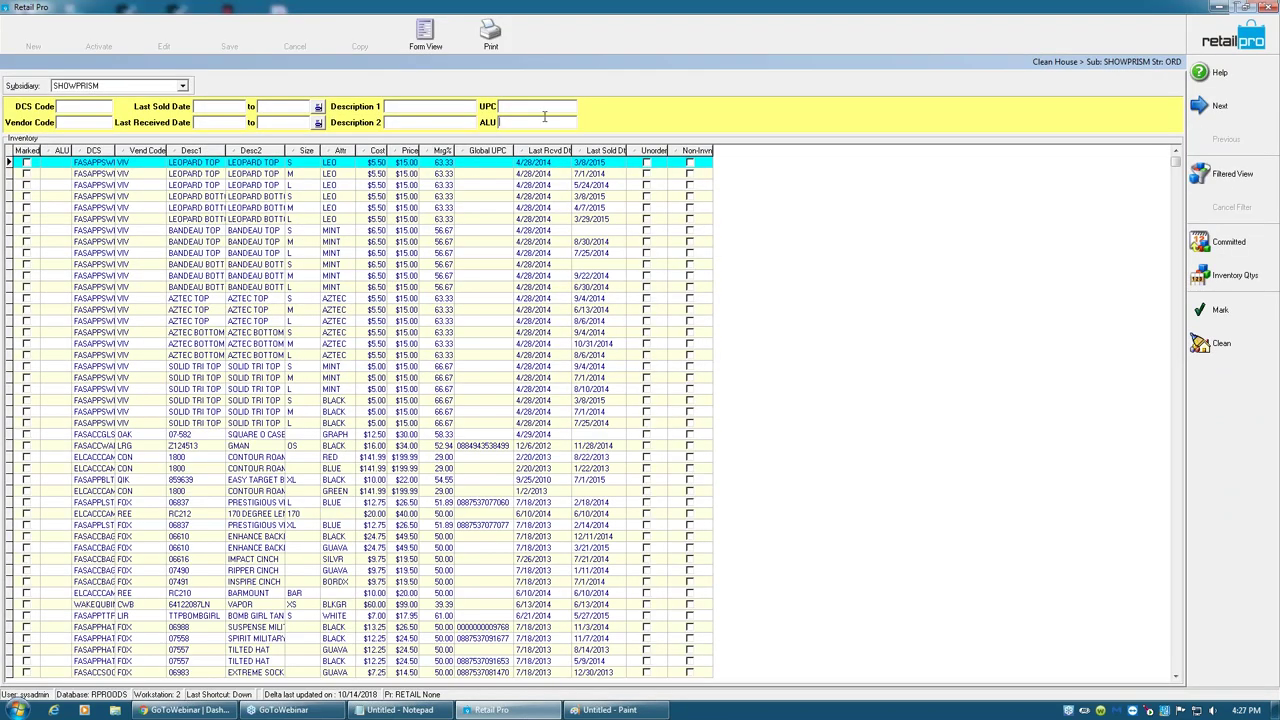
type("111111")
key("Return")
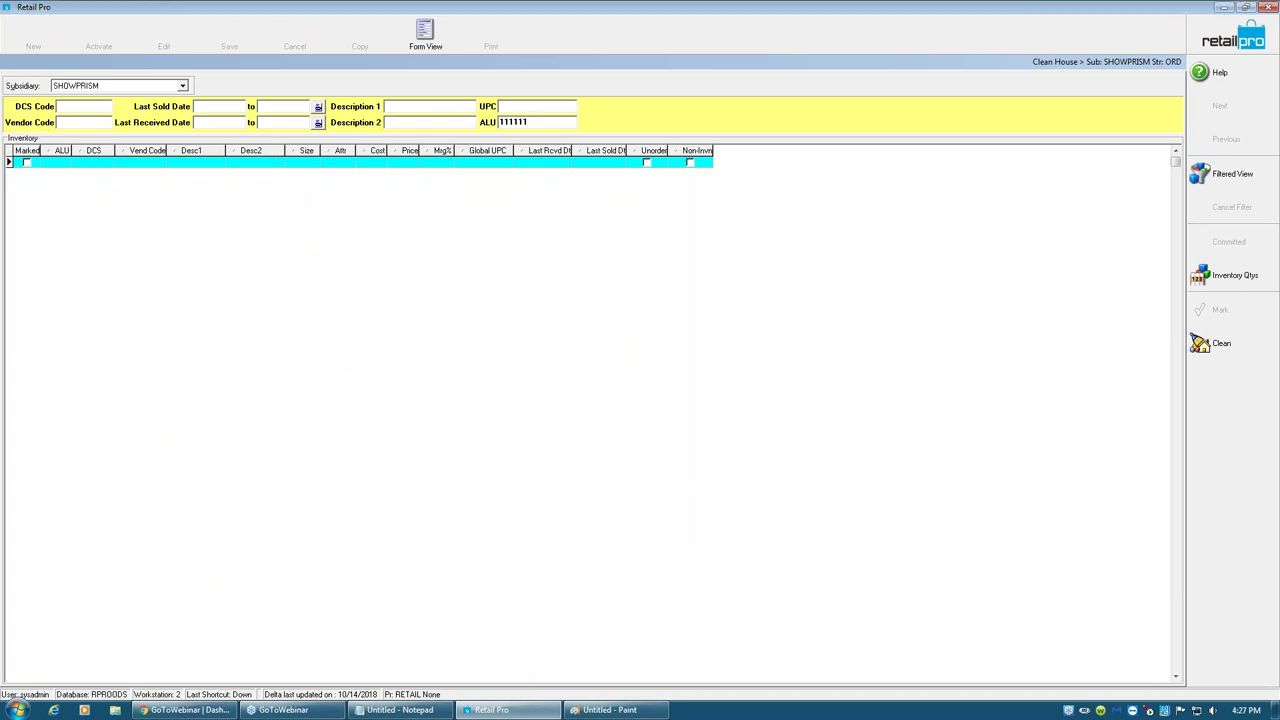
left_click_drag(540, 122, 445, 127)
key("BackSpace")
key("Return")
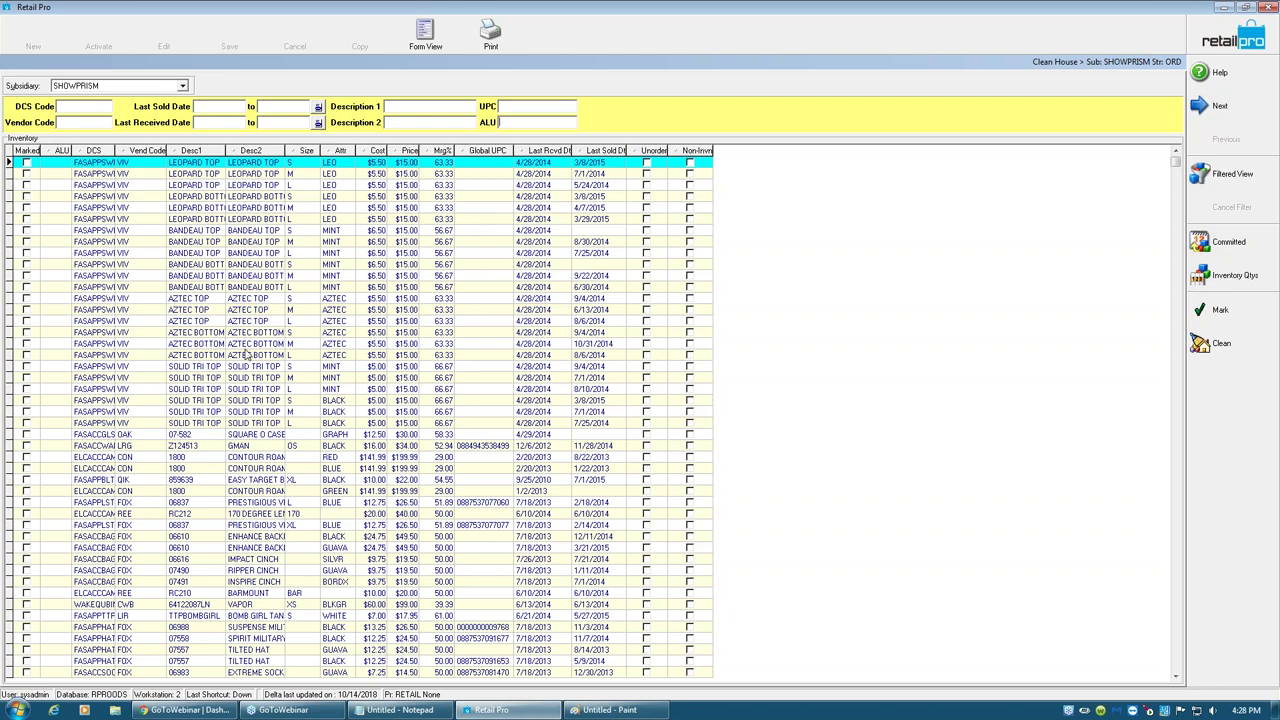
- Filter the Clean House list by vendor code VIV
left_click(134, 278)
left_click(134, 280)
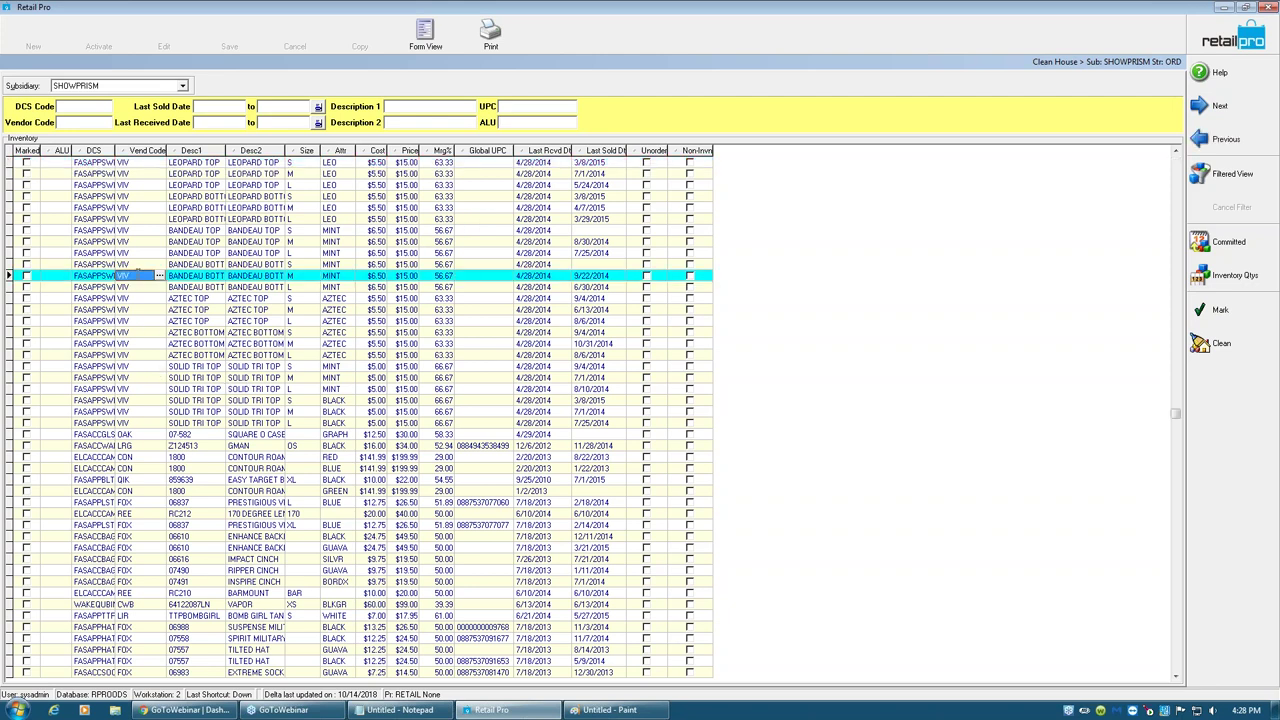
left_click(88, 122)
type("VIV")
- Mark all listed VIV items, run Clean, dismiss the completion message and return home
left_click(1240, 316)
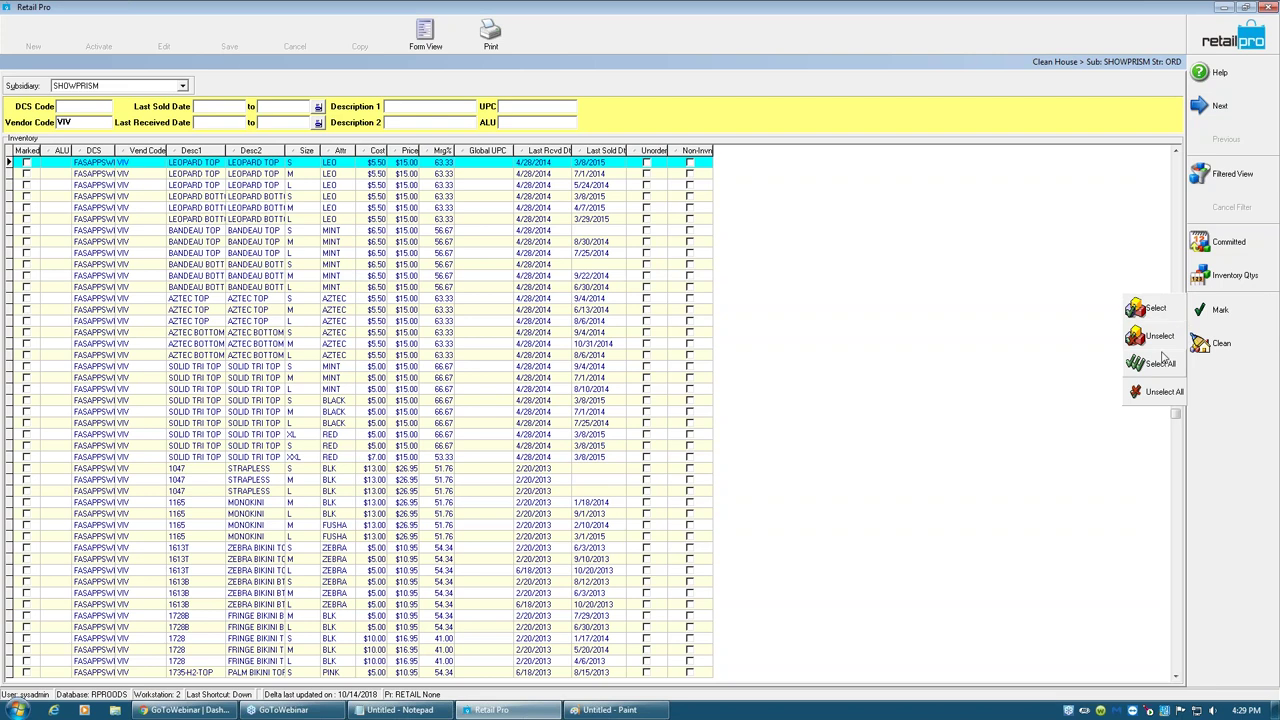
key("Return")
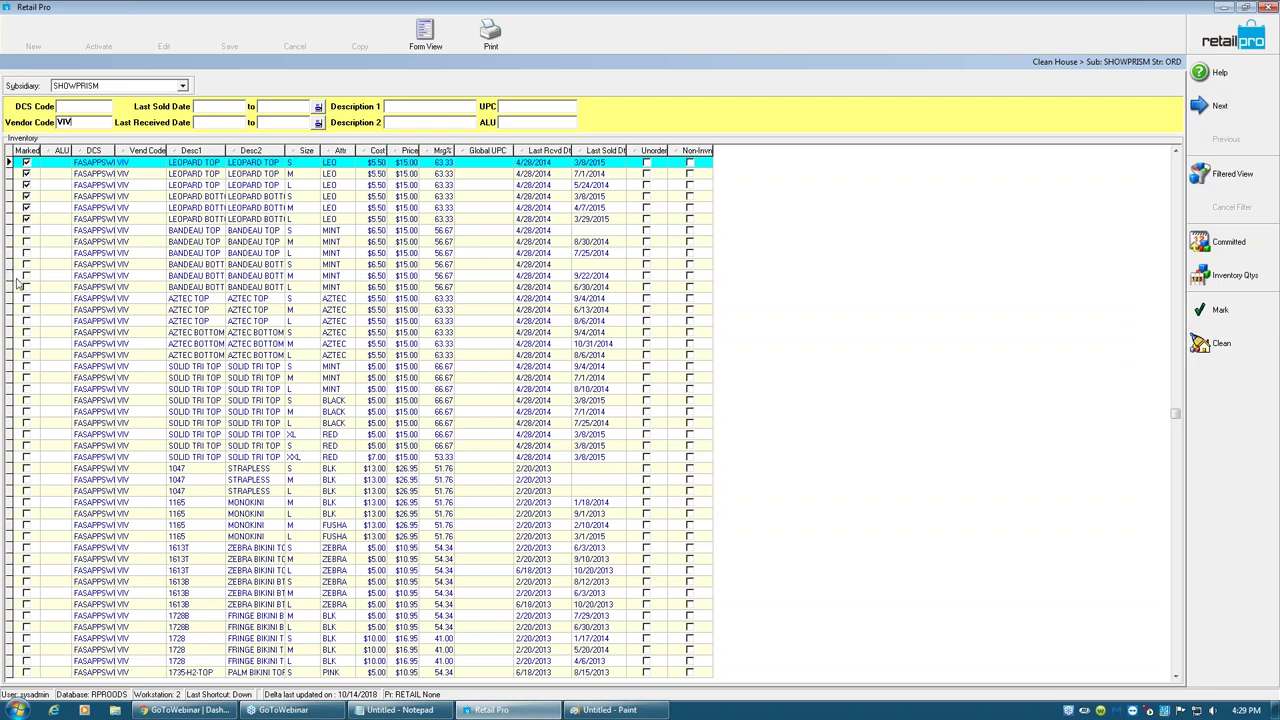
left_click(1215, 343)
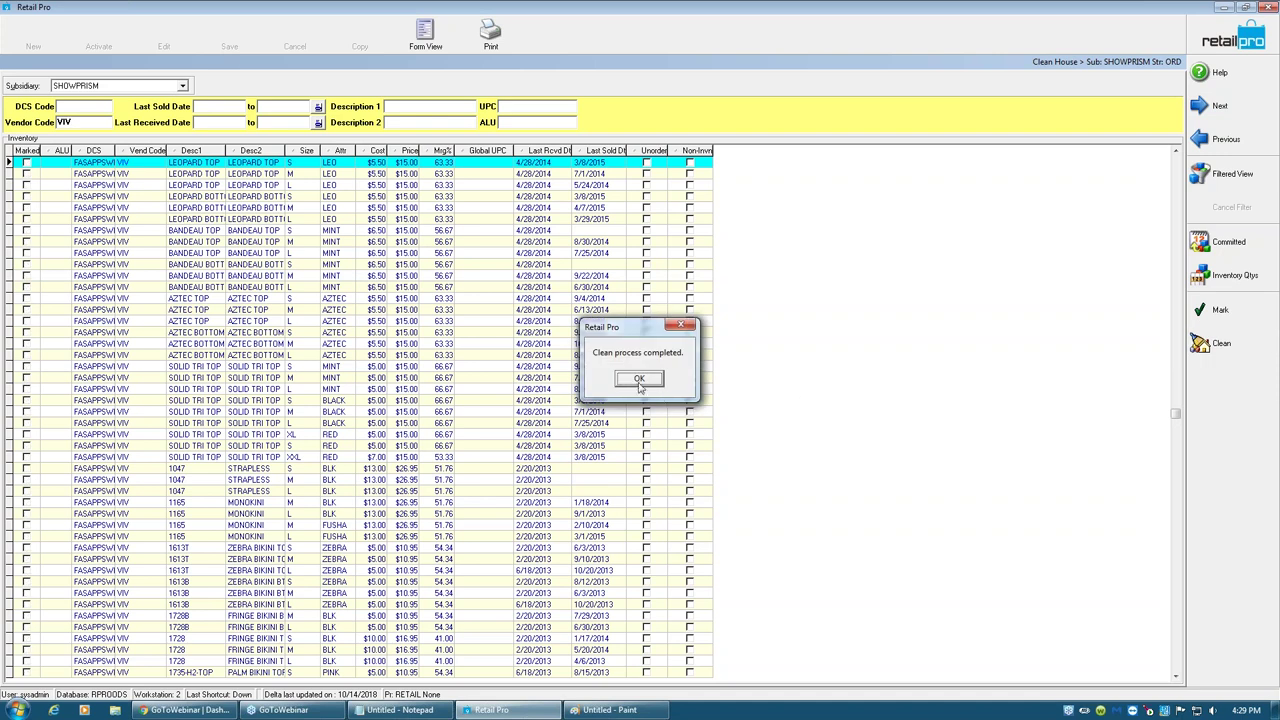
left_click(639, 379)
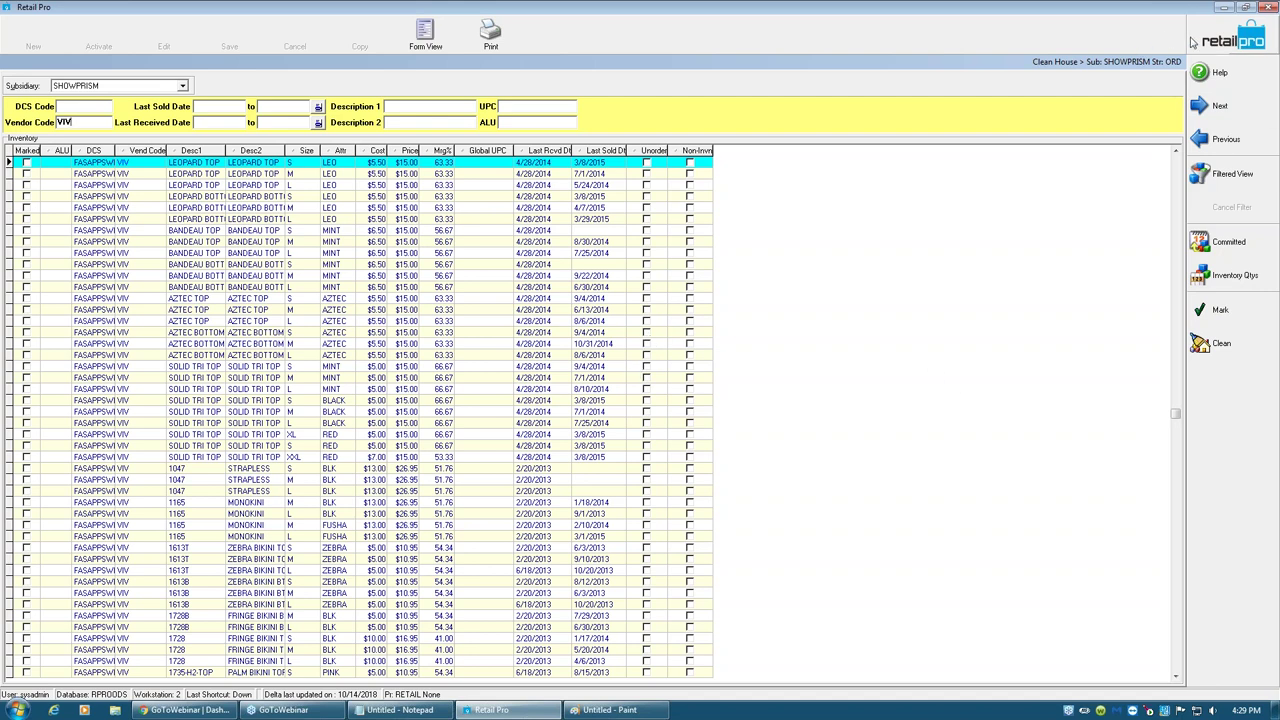
key("Escape")
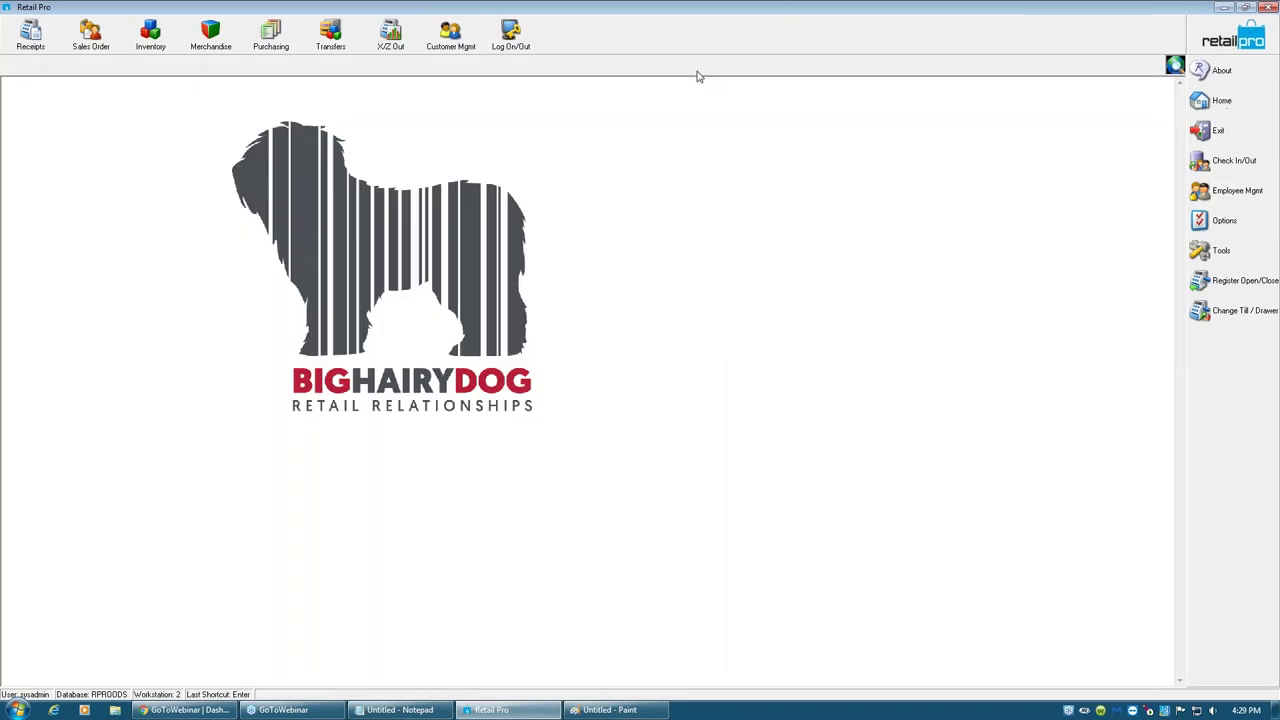
- Open Purchasing > Purchase Orders and its filter criteria, selecting the Order Date row
left_click(266, 46)
left_click(308, 127)
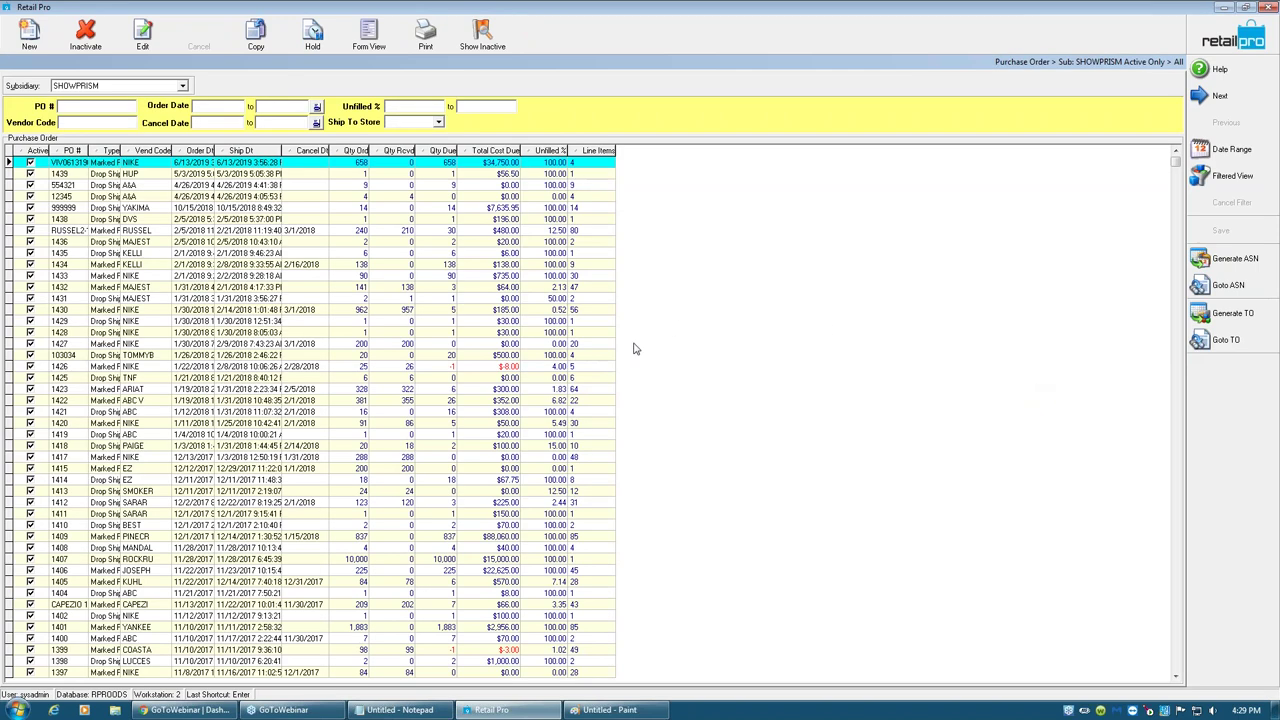
left_click(1222, 180)
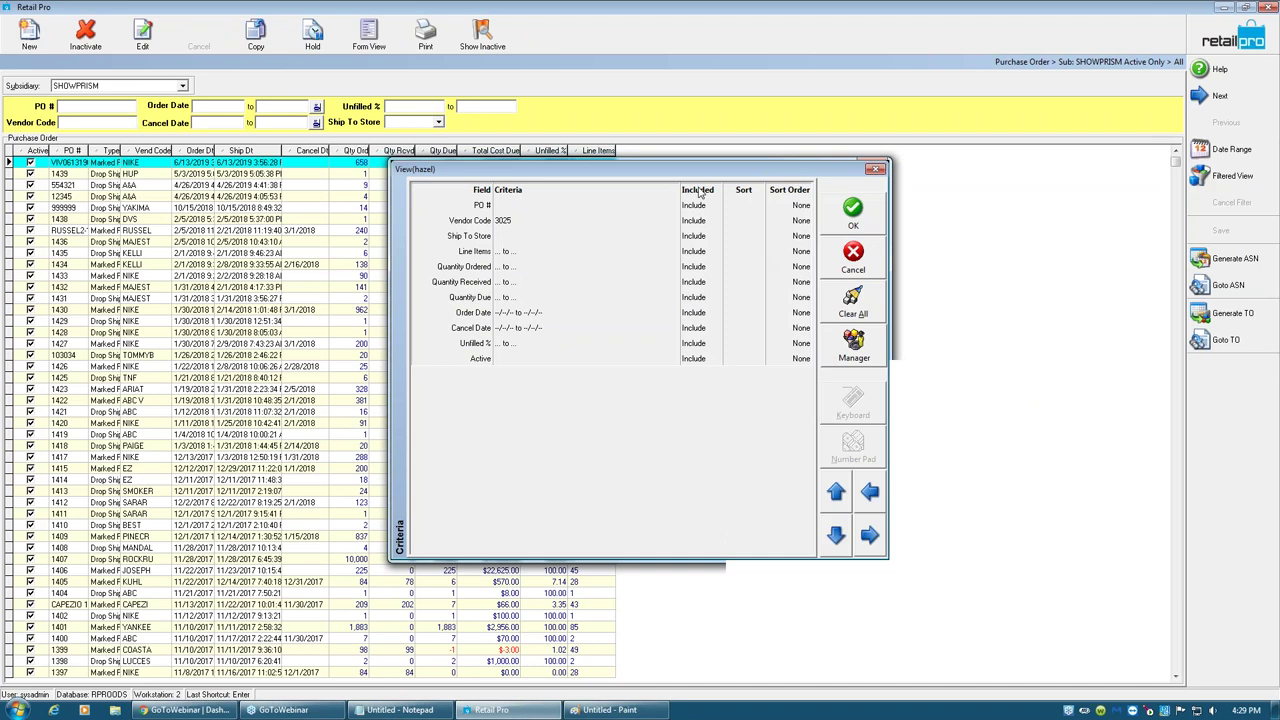
left_click_drag(688, 170, 571, 184)
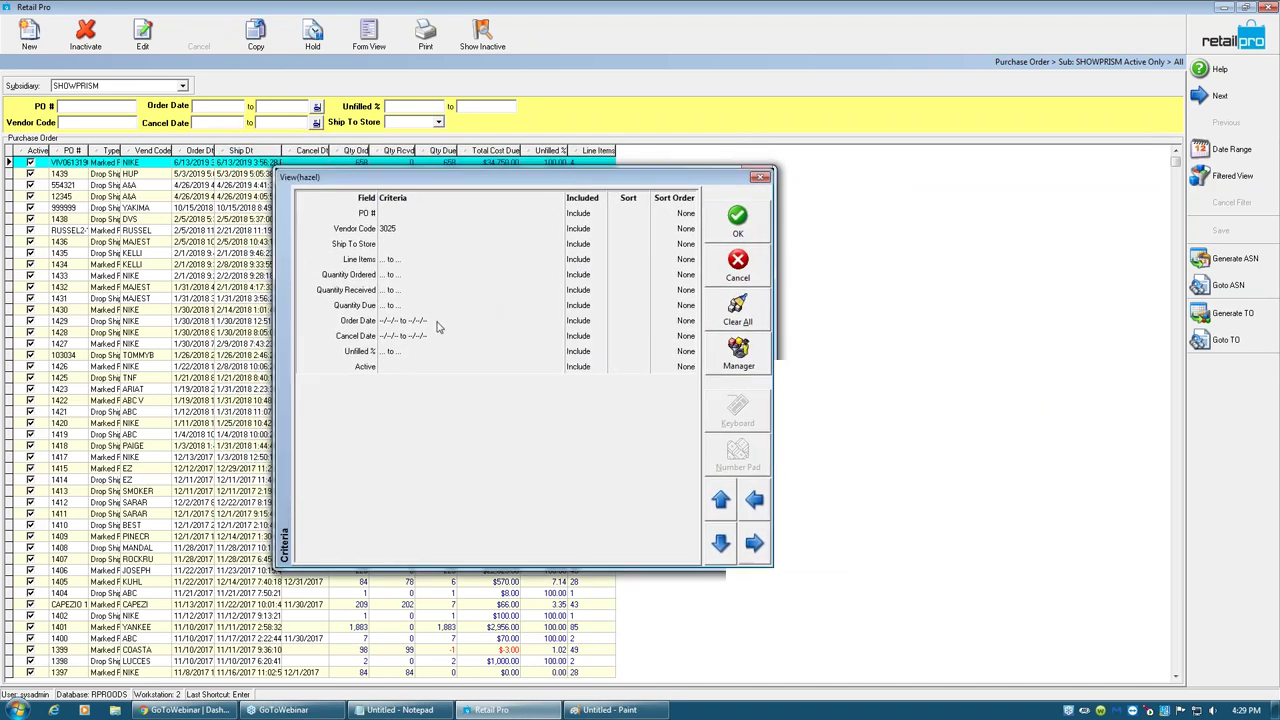
left_click(434, 247)
left_click(420, 318)
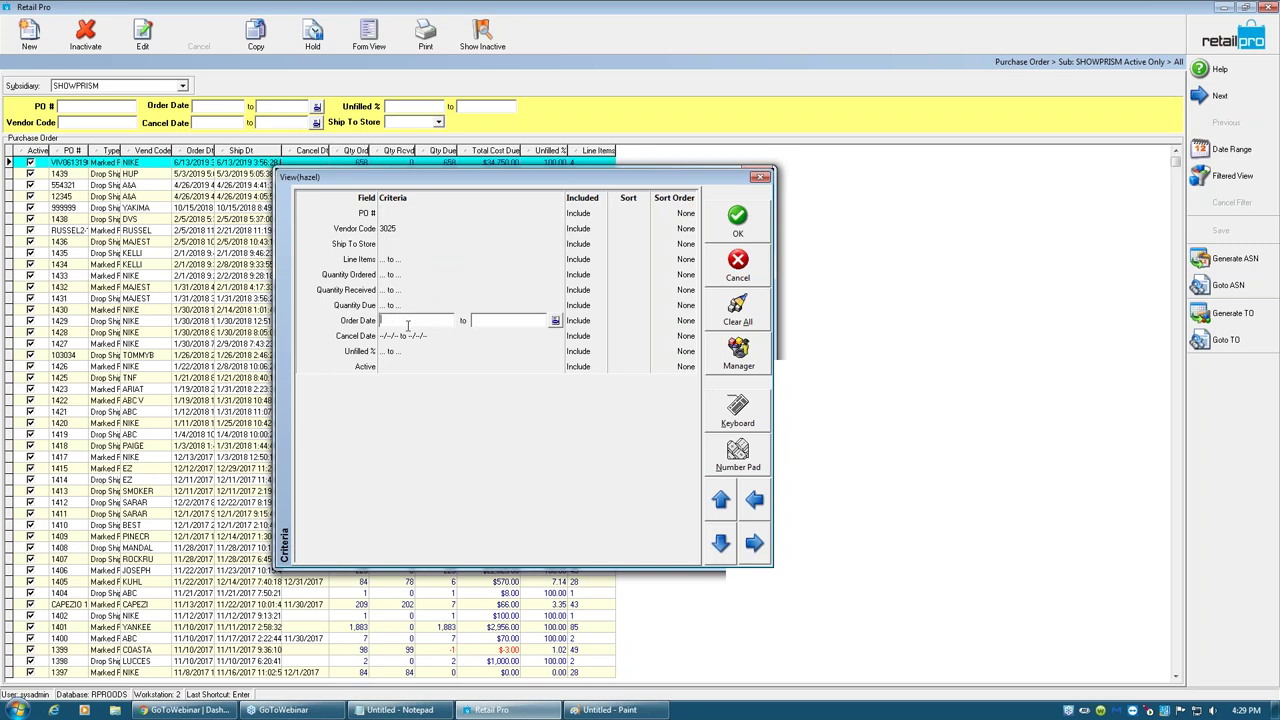
- In Filter Design, add Ship Date and place it just below Quantity Ordered
right_click(426, 308)
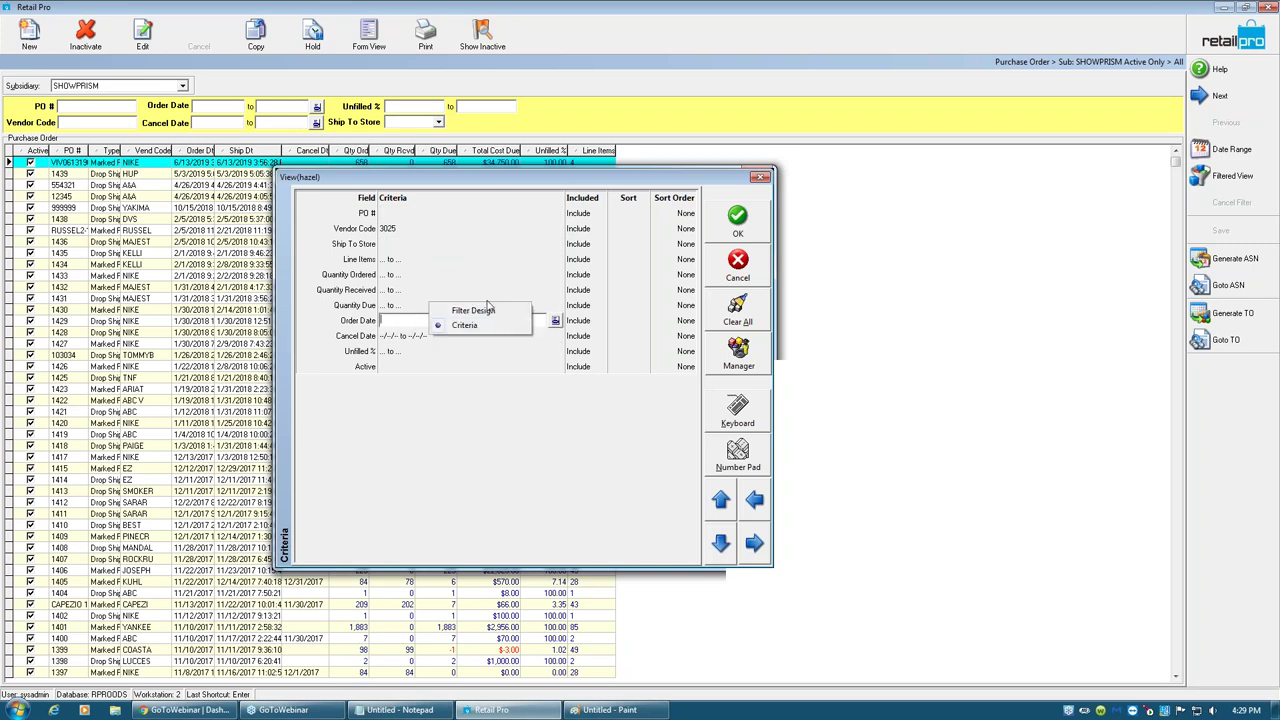
left_click(468, 310)
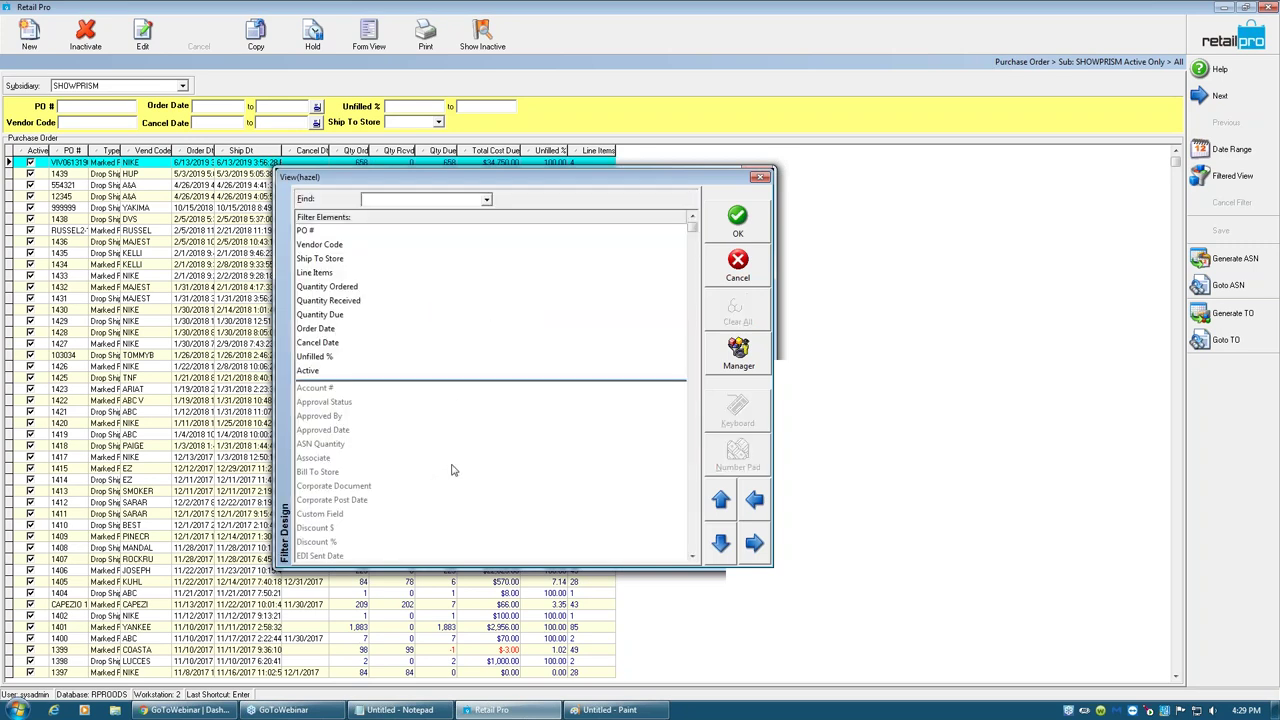
left_click(696, 537)
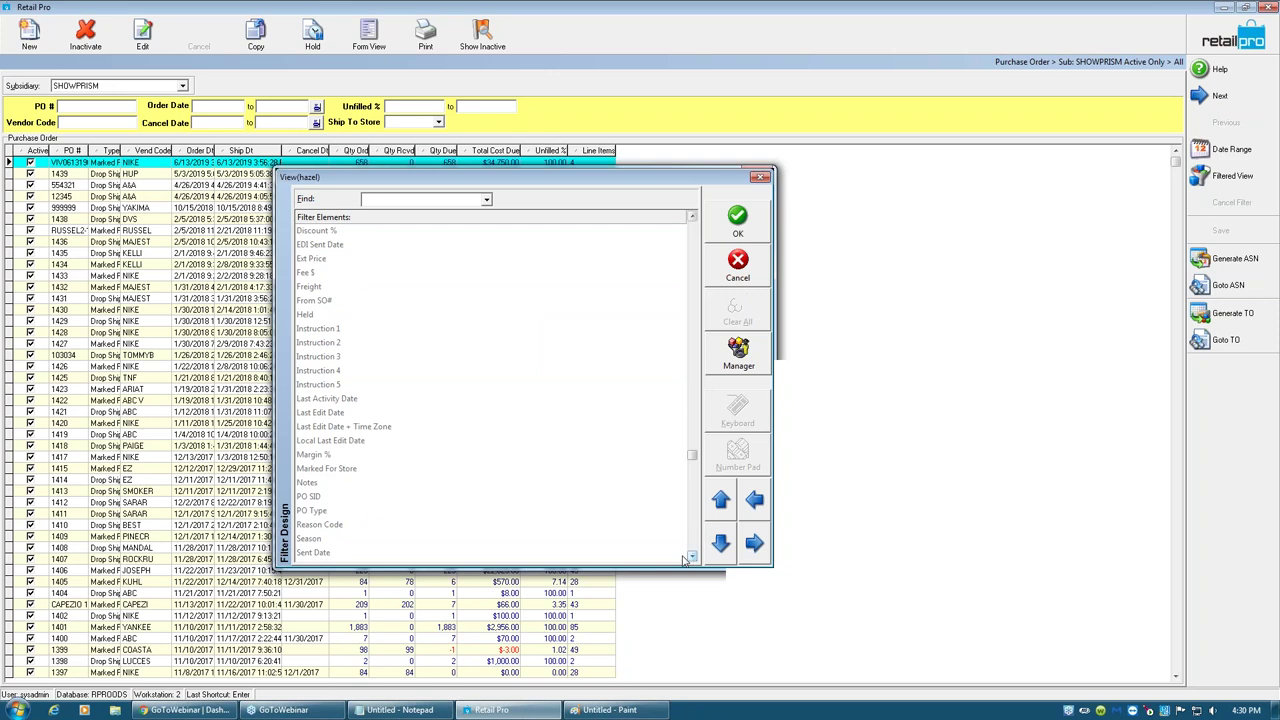
left_click(690, 556)
left_click(690, 556)
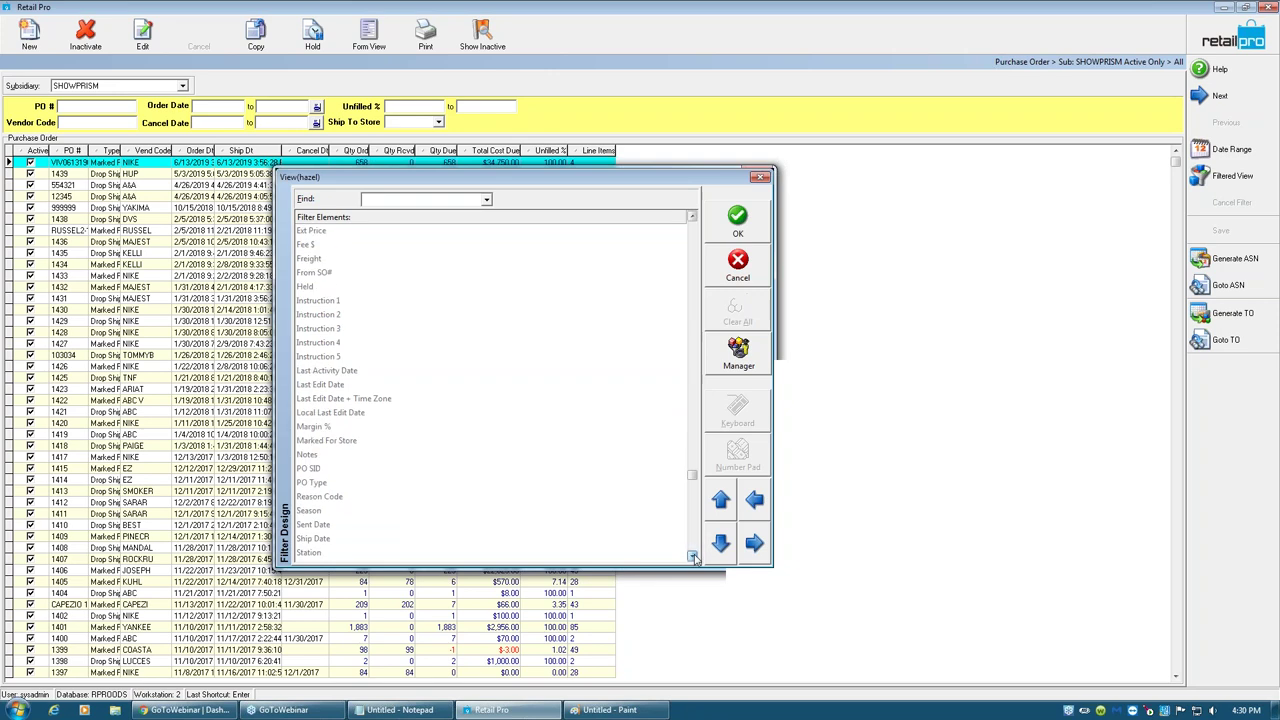
double_click(328, 540)
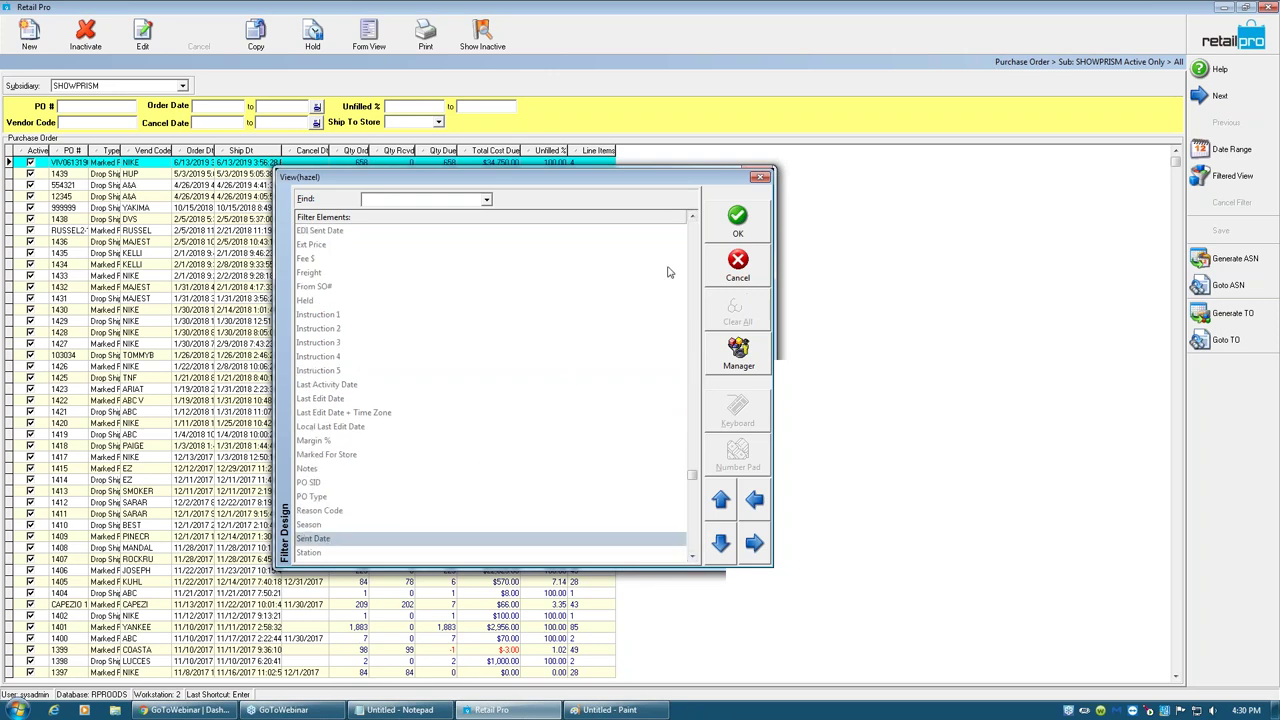
left_click(691, 246)
left_click_drag(318, 358, 395, 285)
right_click(415, 285)
- Clear all PO criteria, filter Ship Date from 01/01/2001 to today, then close the list
left_click(460, 305)
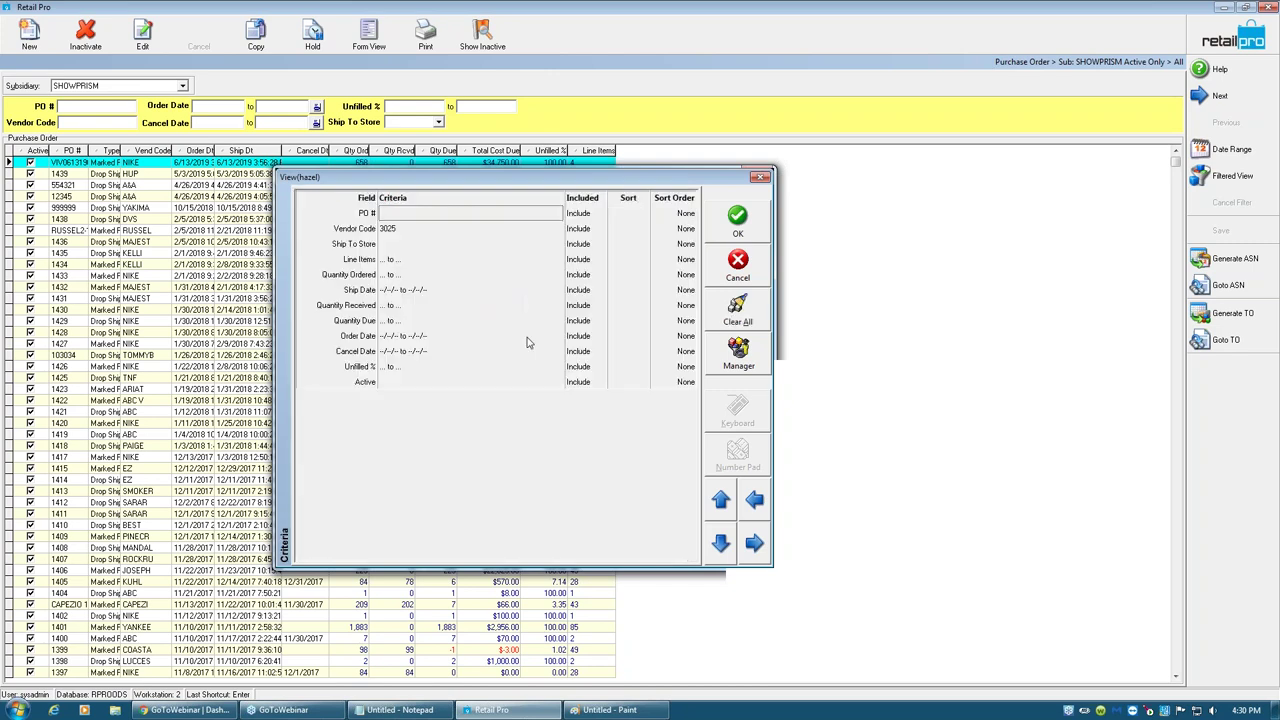
left_click(739, 310)
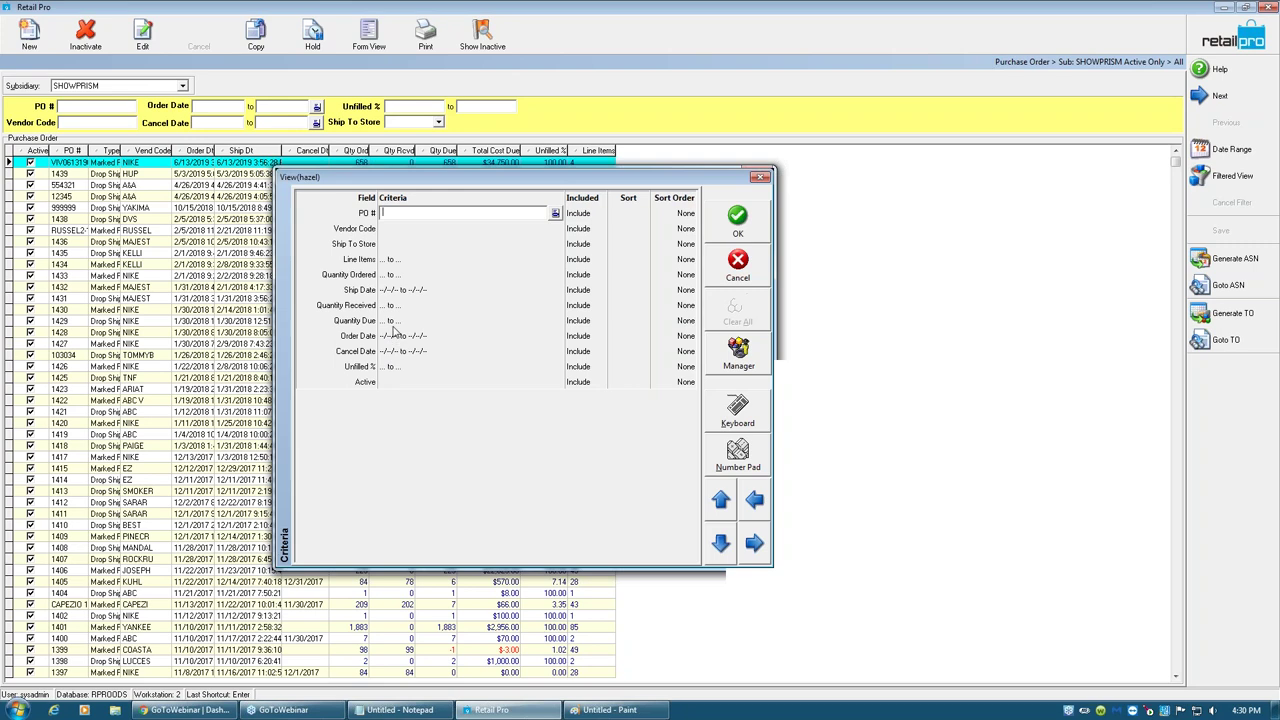
left_click(396, 292)
type("010101")
key("Tab")
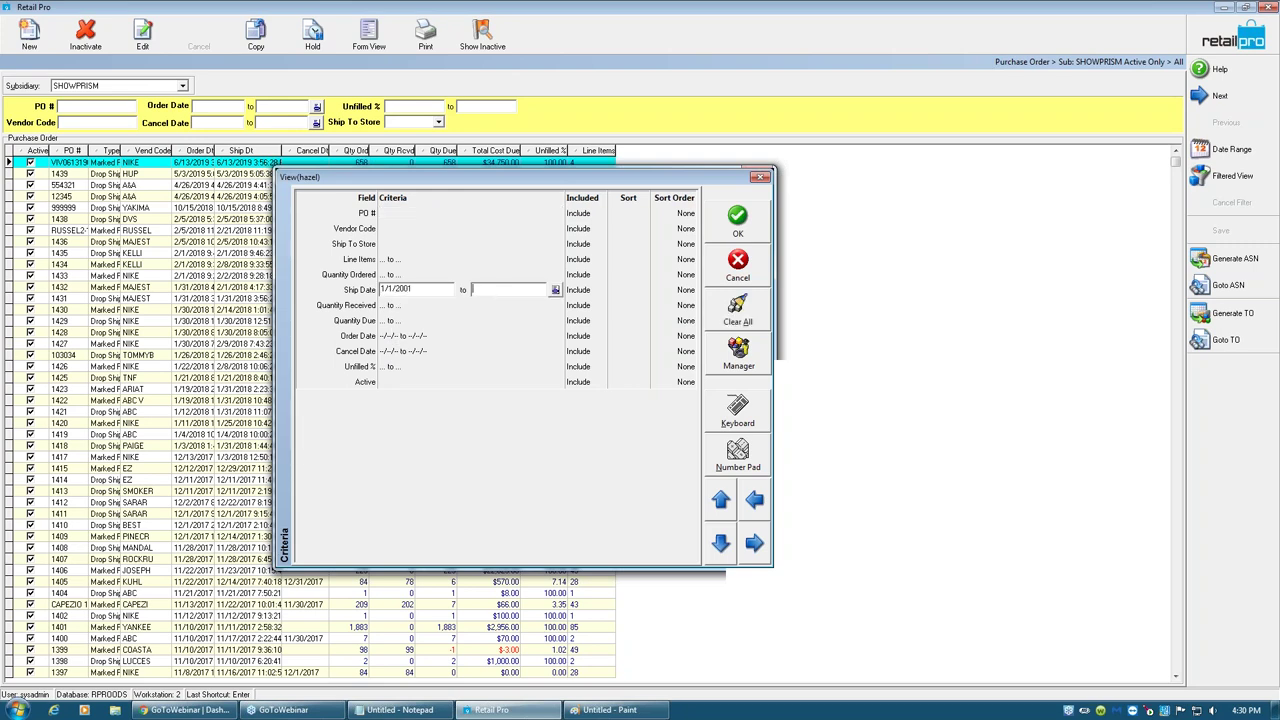
key("t")
left_click(739, 226)
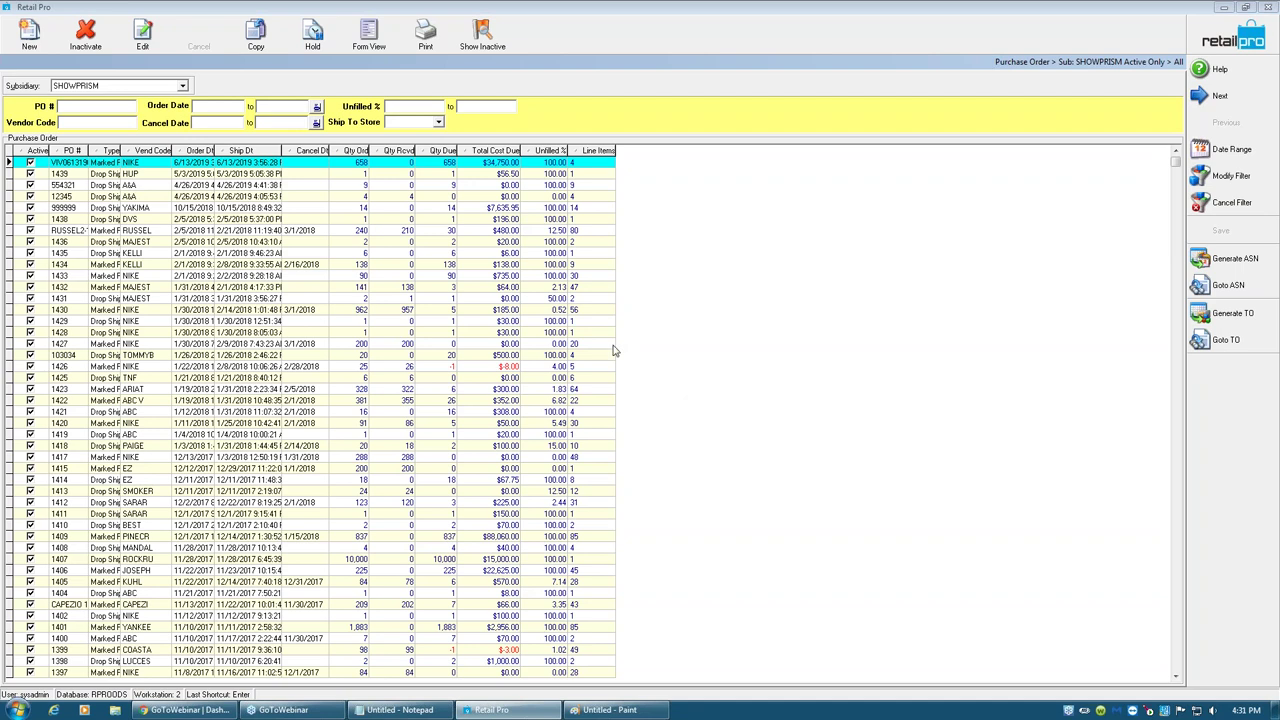
left_click(1206, 50)
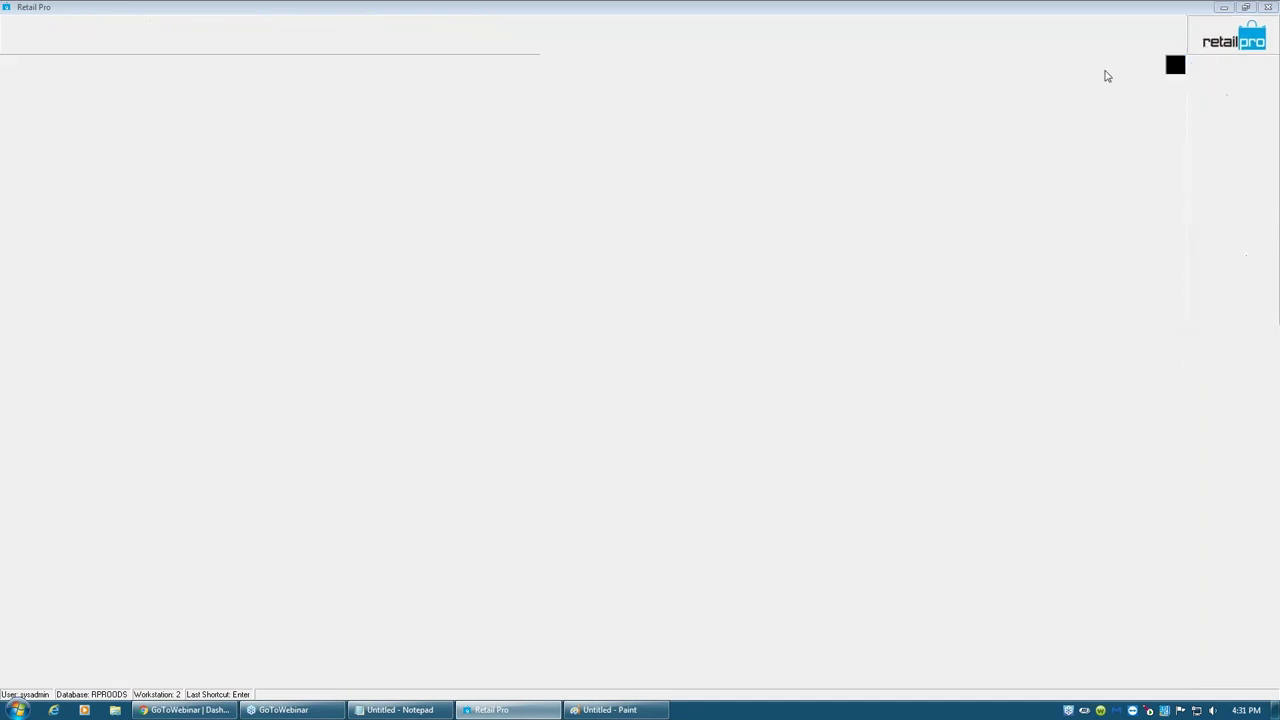
left_click(30, 35)
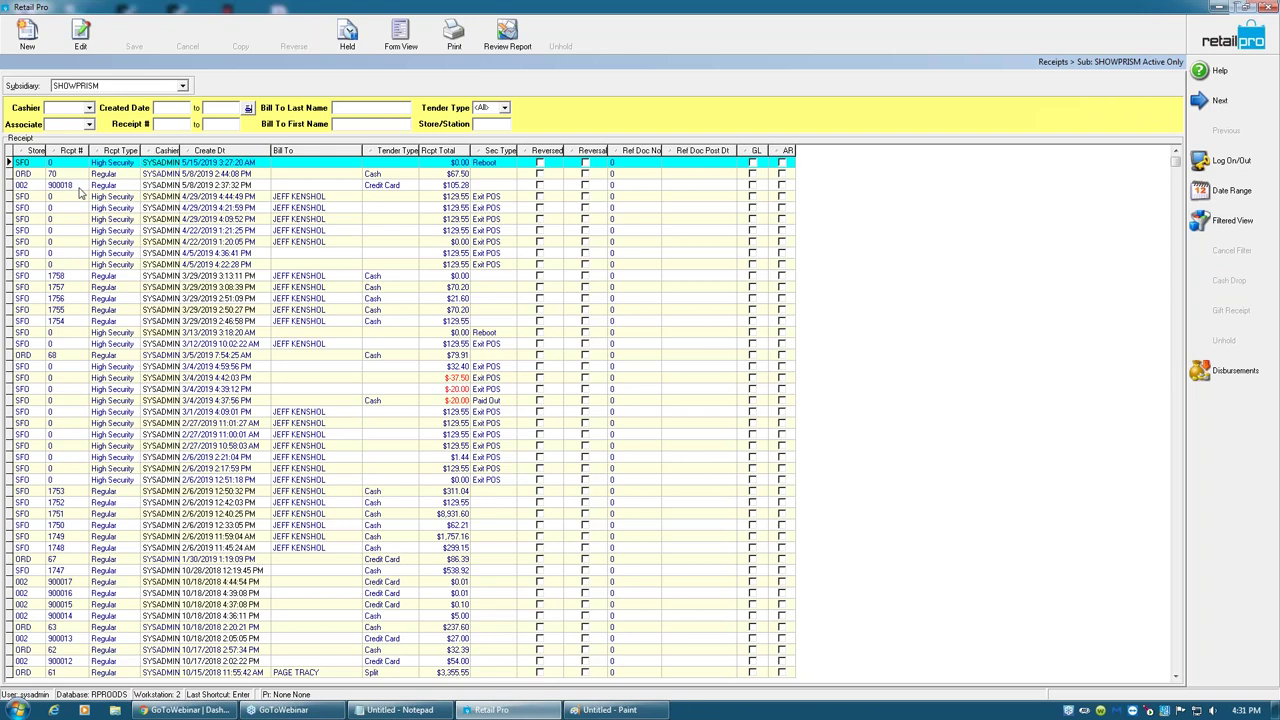
left_click(72, 186)
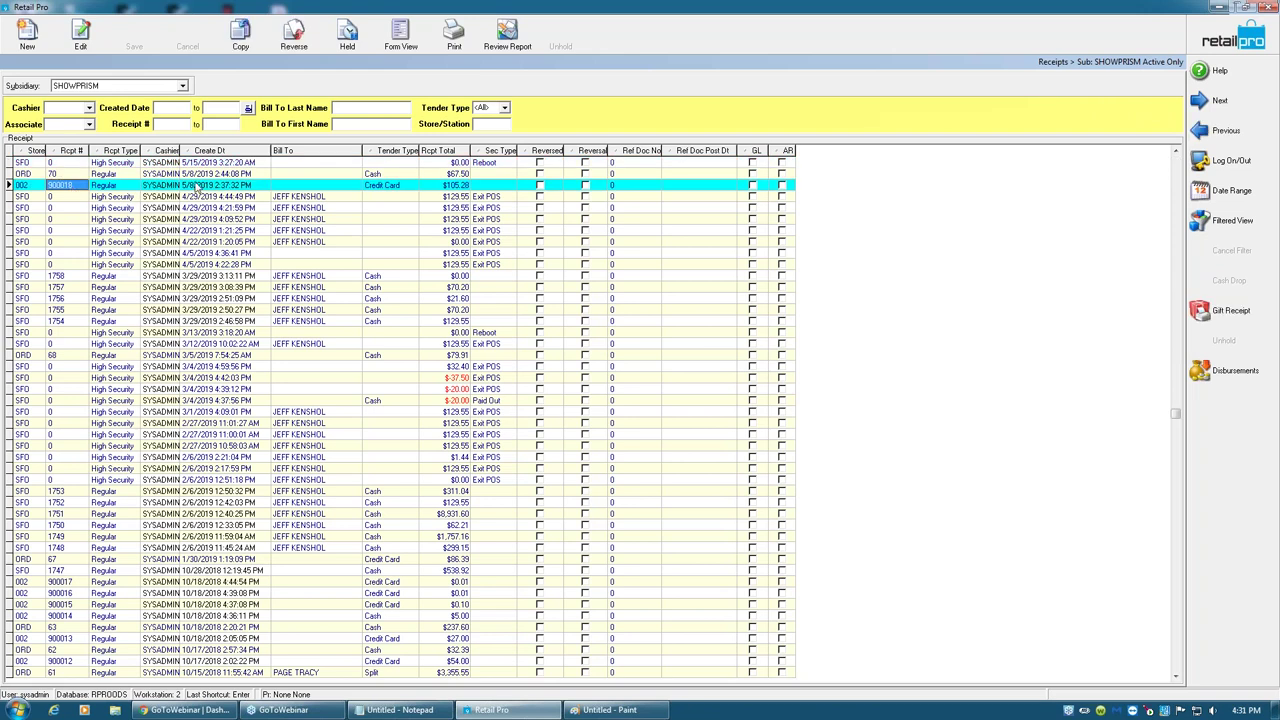
left_click(73, 175)
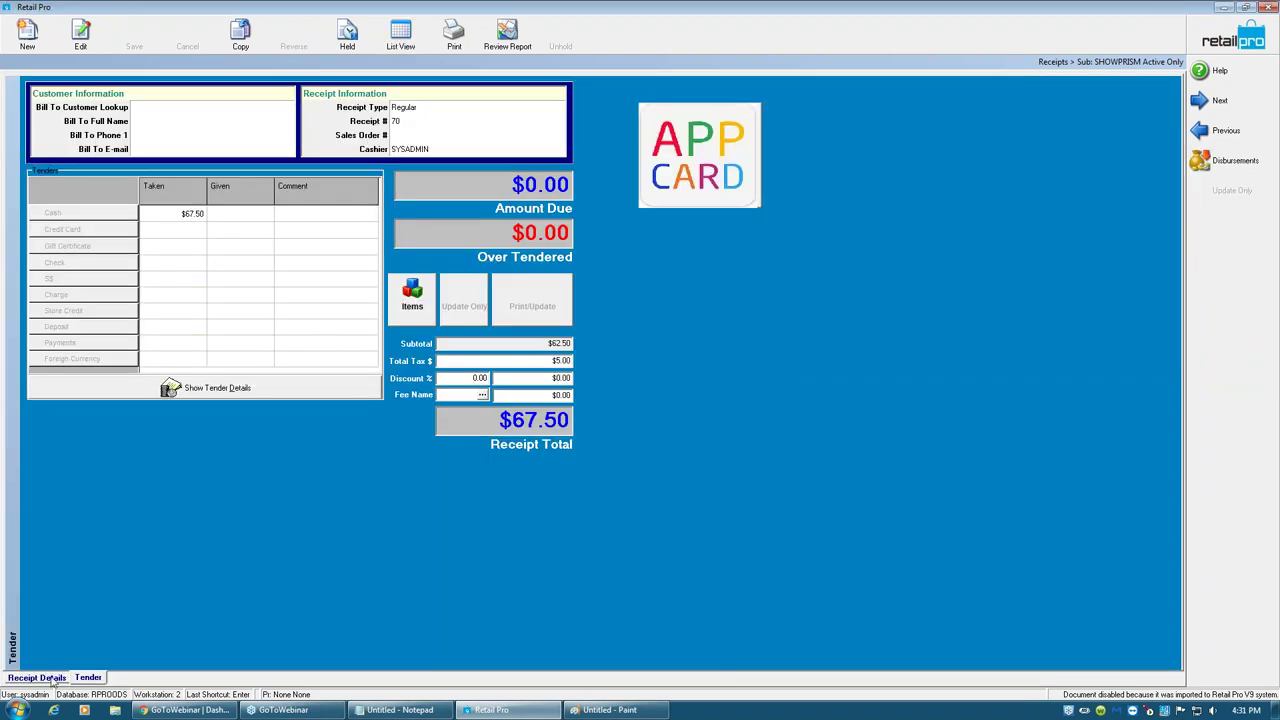
left_click(52, 679)
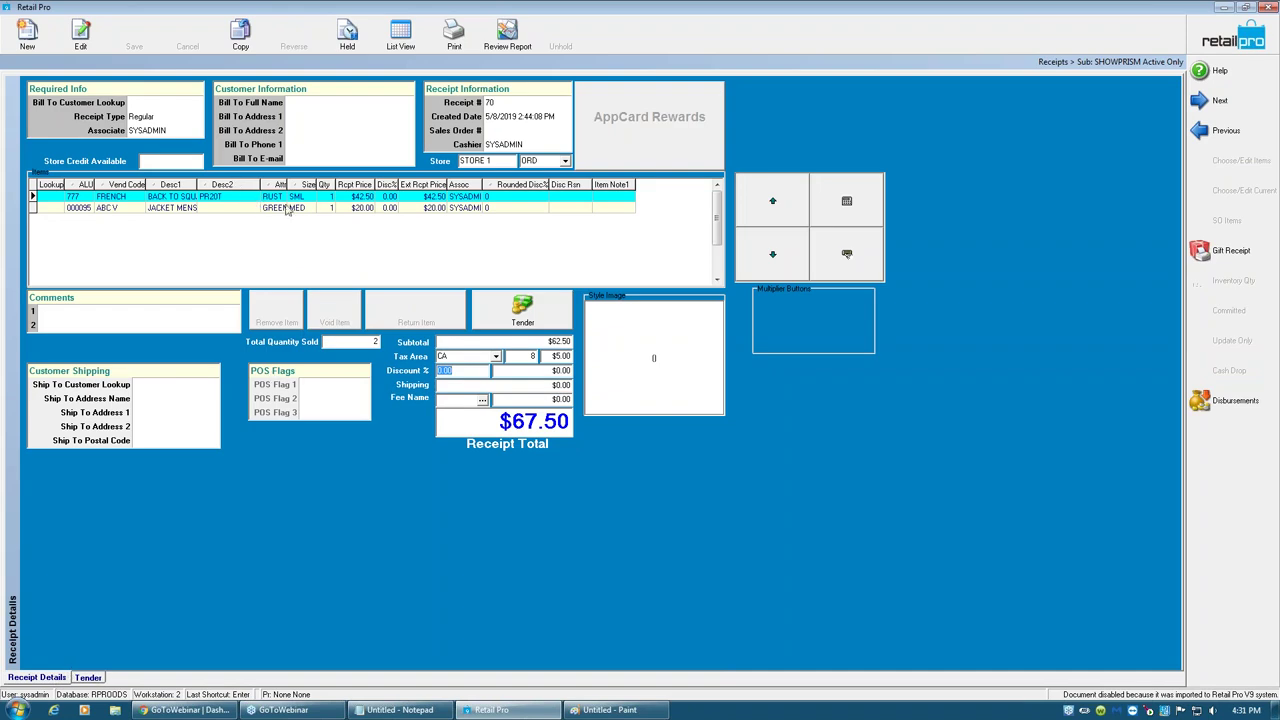
left_click(80, 199)
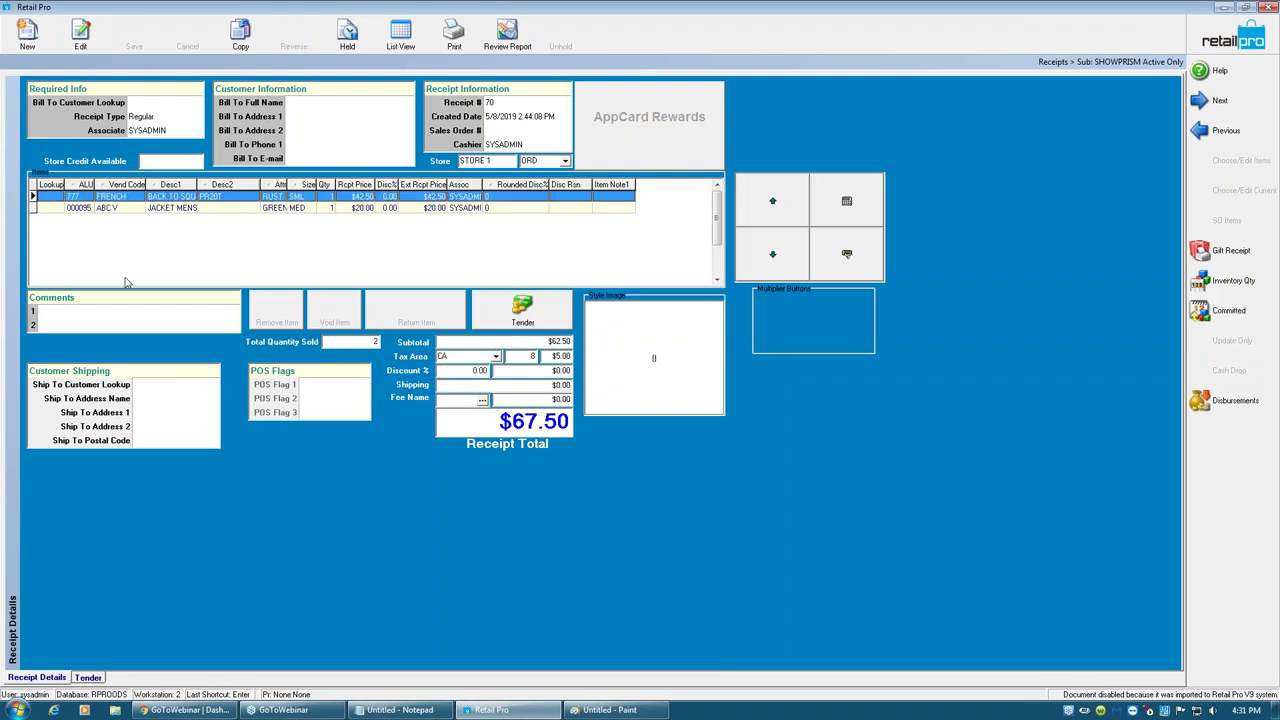
left_click(80, 200)
left_click(300, 199)
left_click(1203, 40)
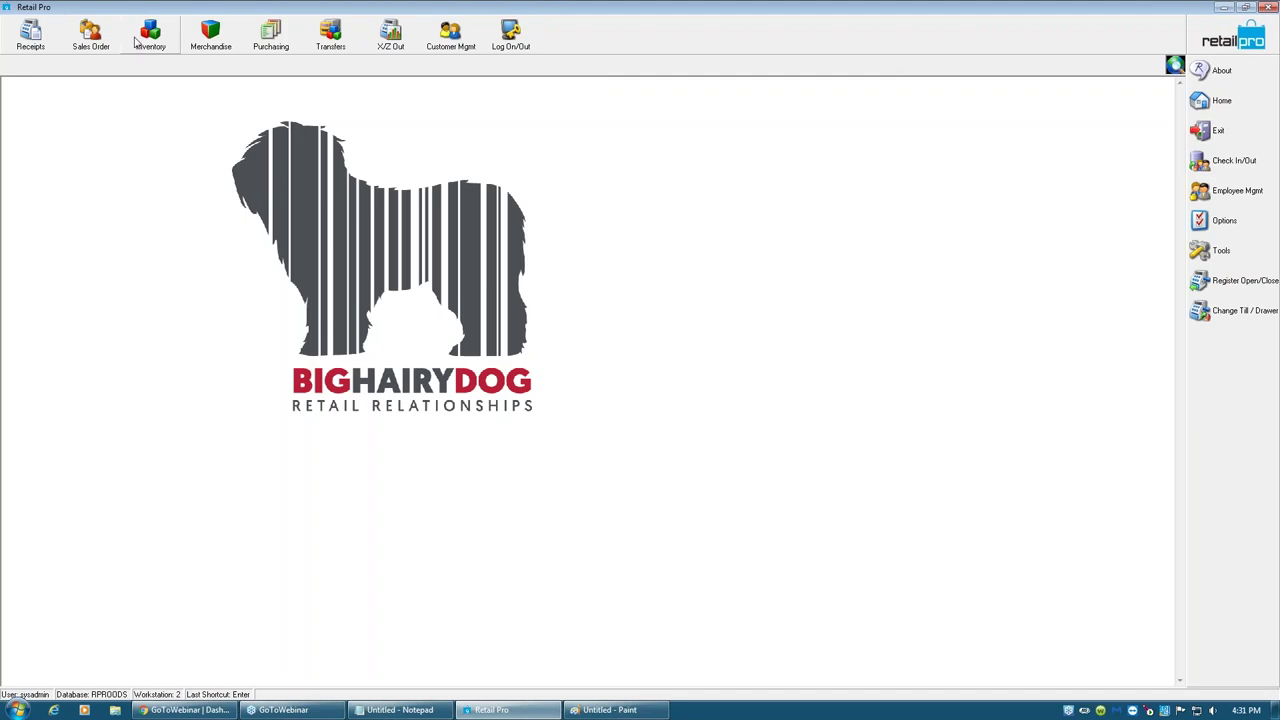
- Open the inventory list and quick-filter it to ALU 777
left_click(148, 38)
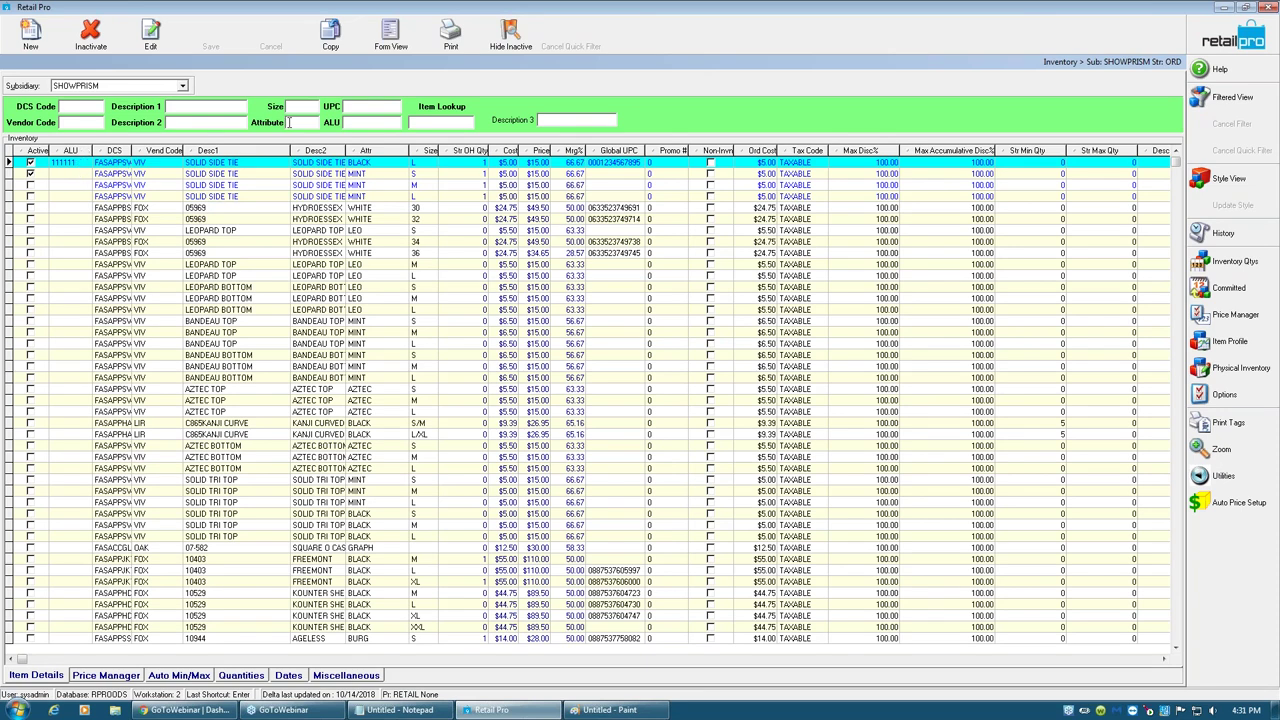
left_click(351, 122)
type("777")
key("Return")
- Add a quick filter for size SML to the inventory list
right_click(372, 124)
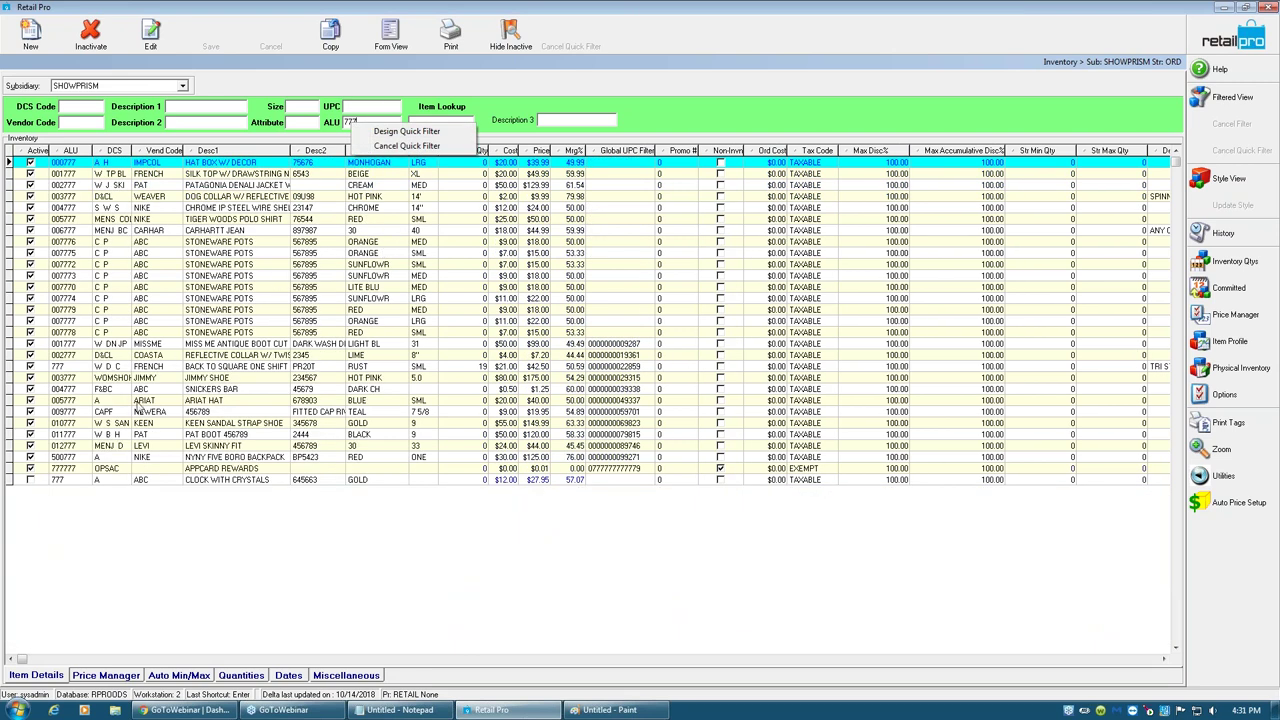
left_click(82, 370)
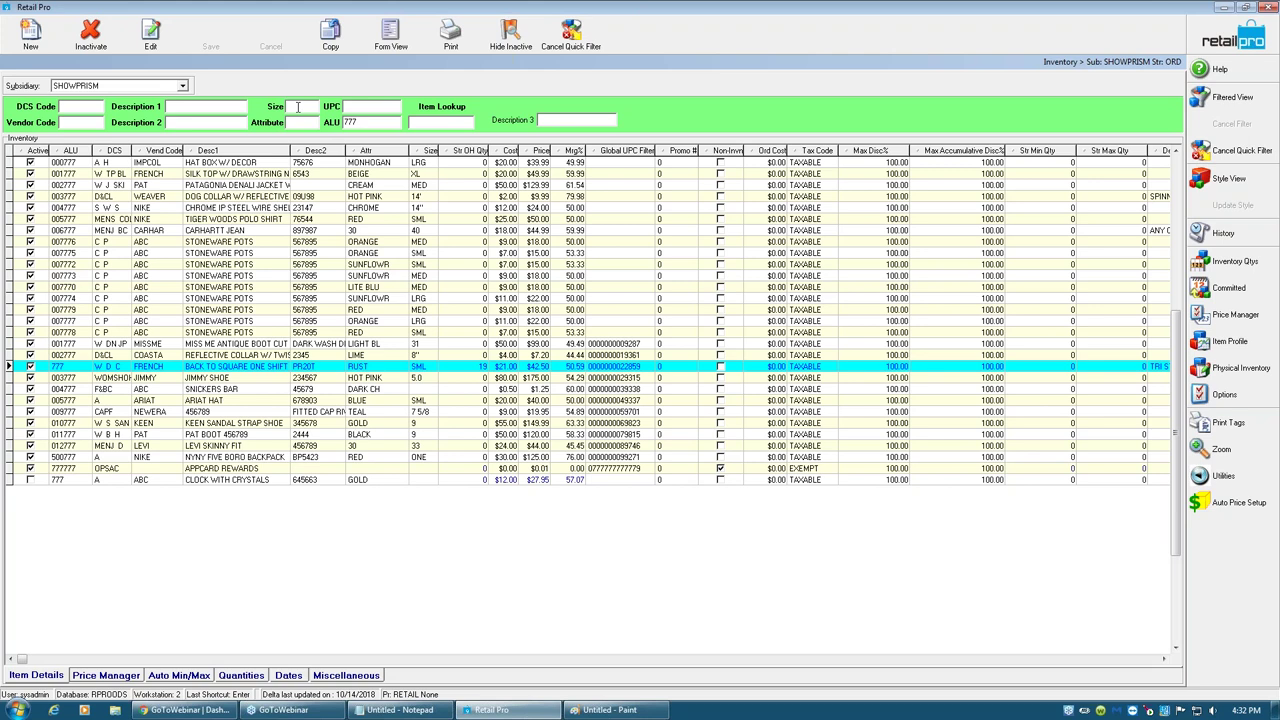
type("SML")
key("Return")
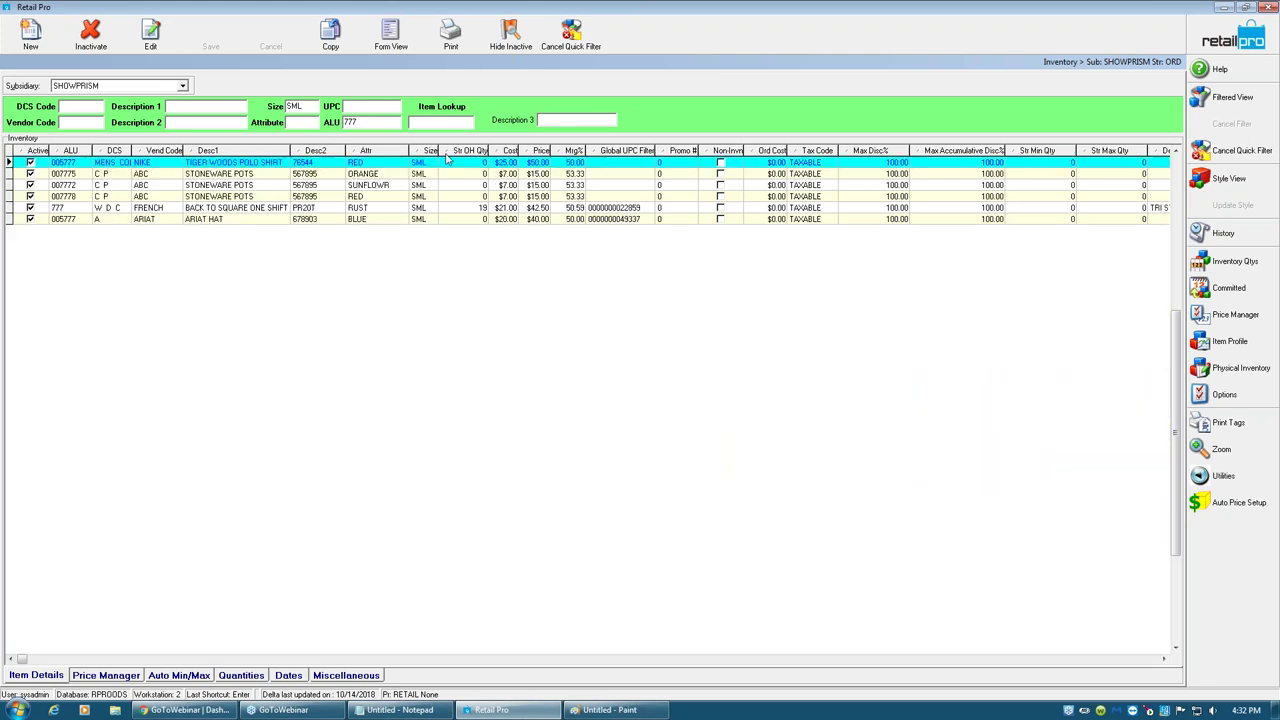
- Change the polo shirt and orange stoneware pots from size SML to S
left_click(428, 163)
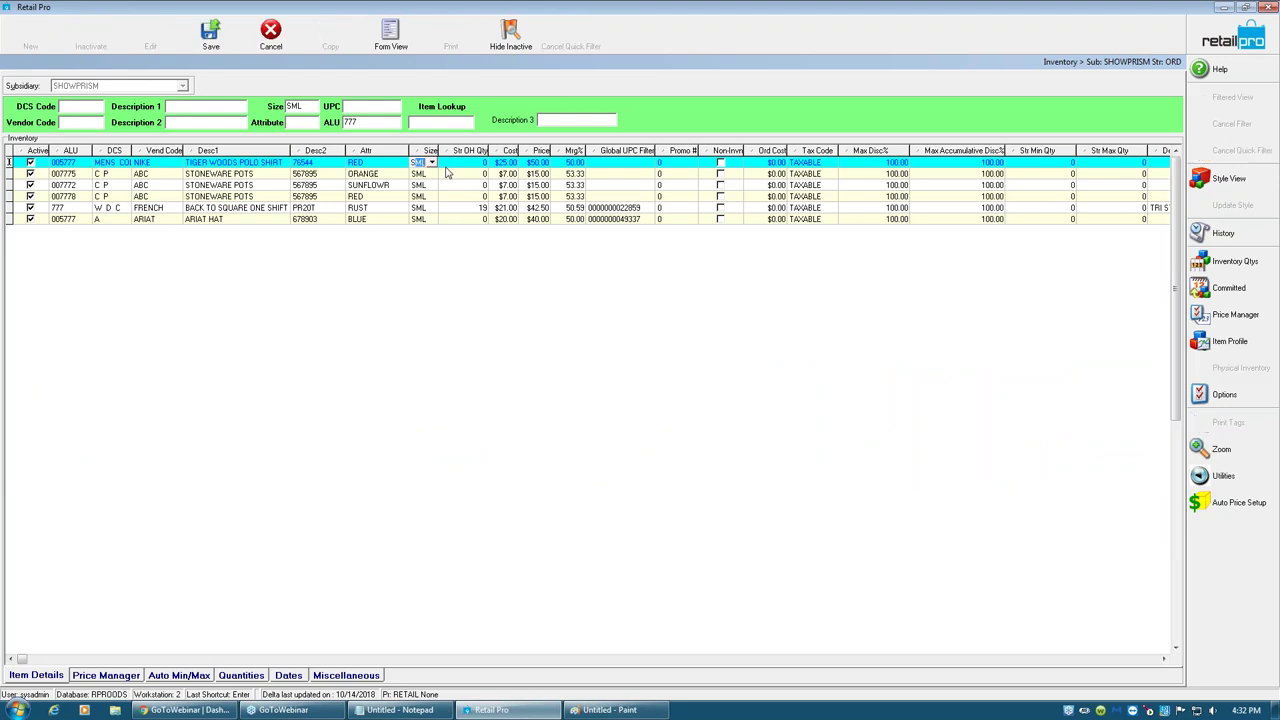
type("S")
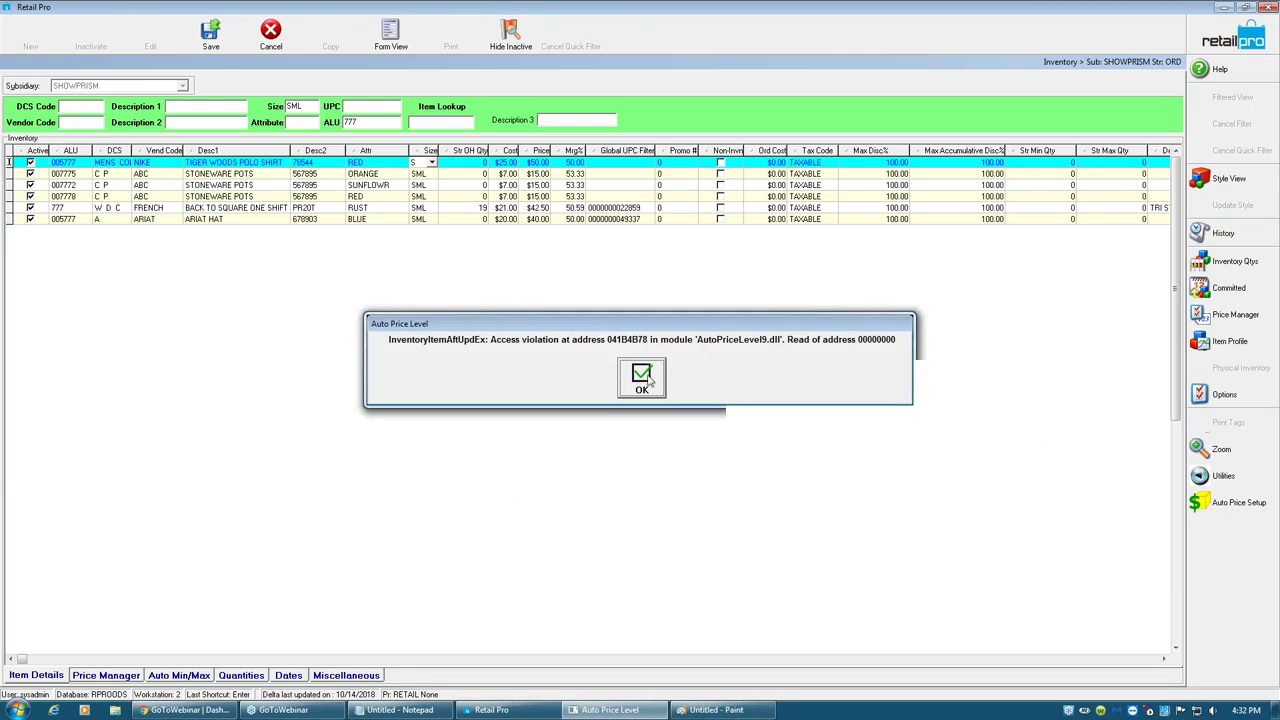
left_click(642, 378)
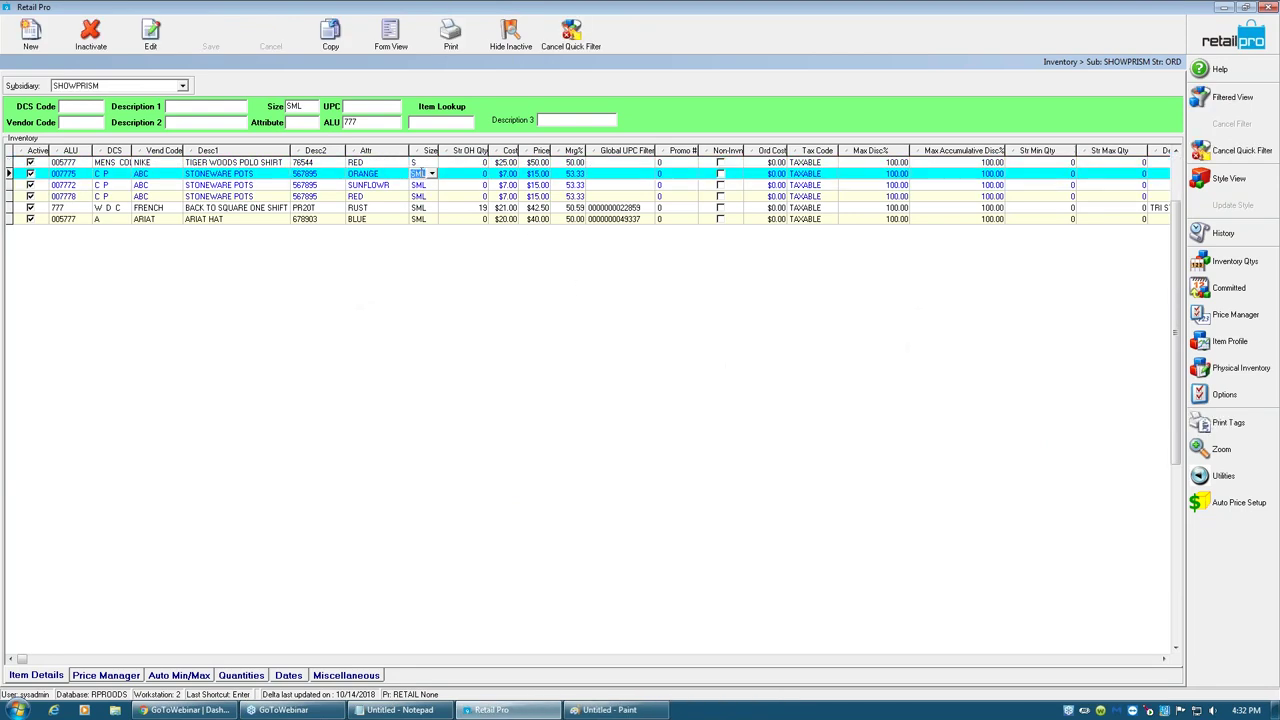
type("S")
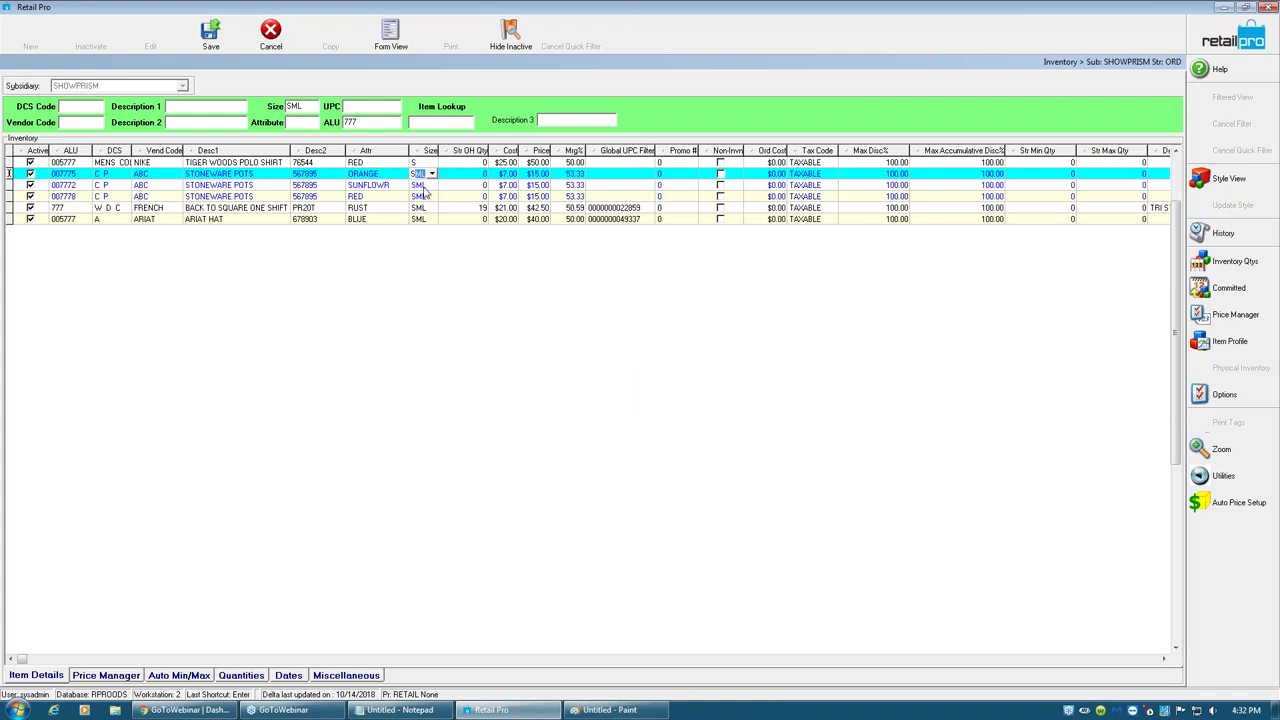
key("Delete")
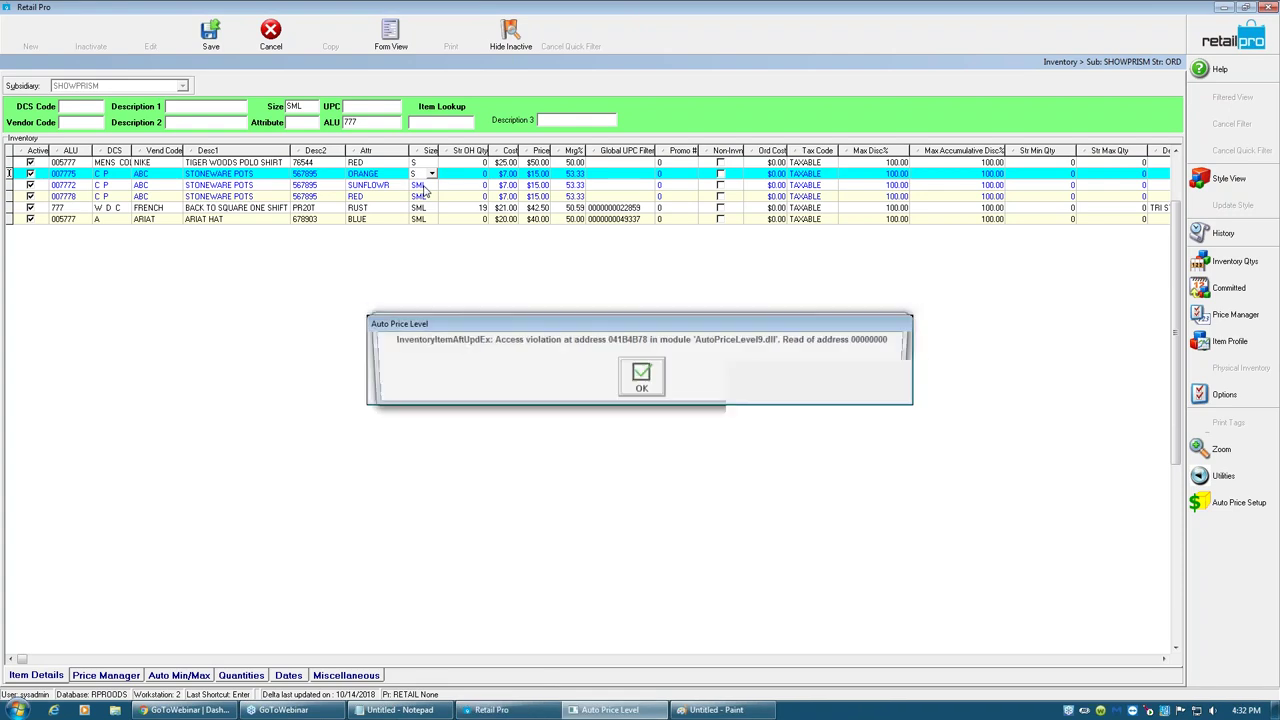
- Set the sunflower pots' size to S and save, dismissing the error messages
left_click(641, 378)
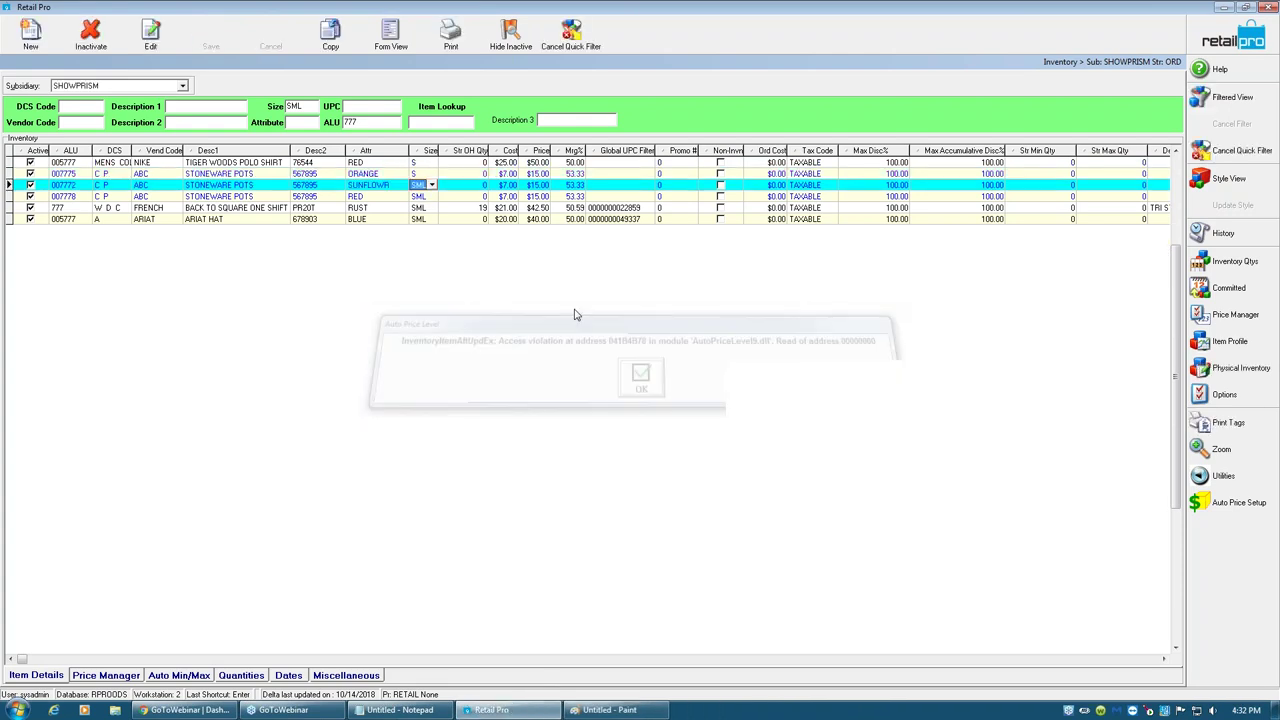
type("S")
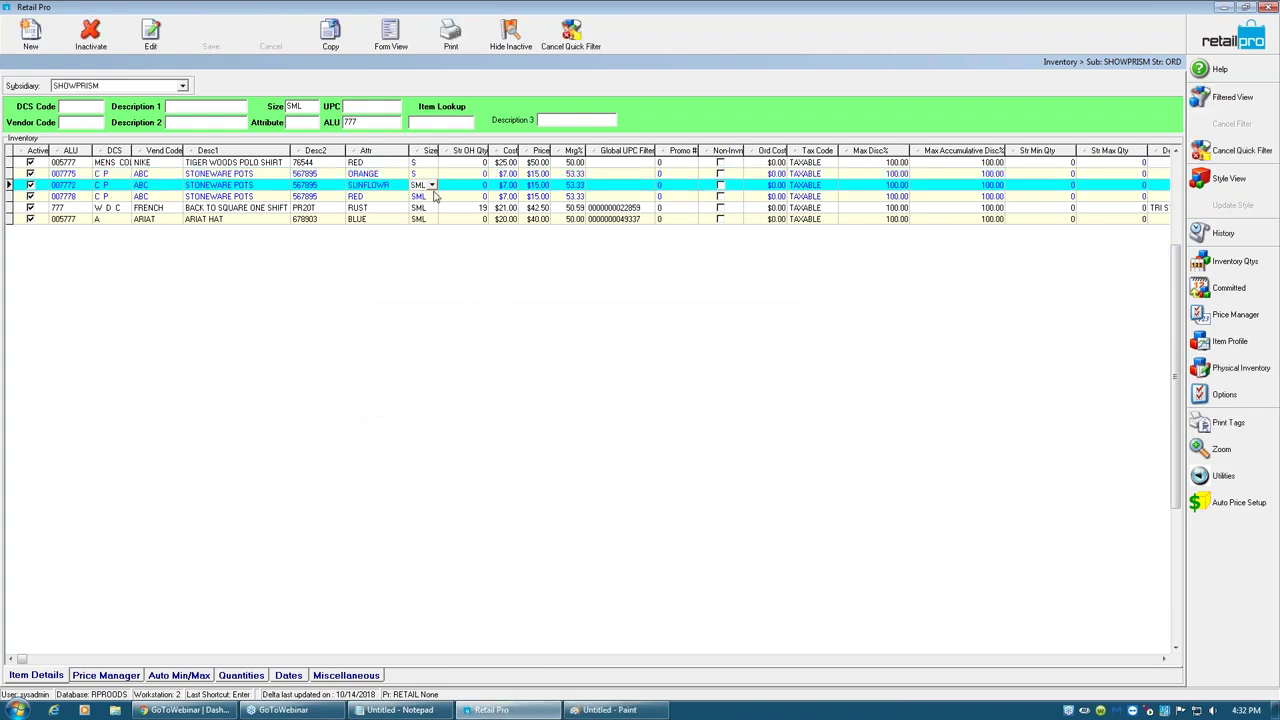
key("Tab")
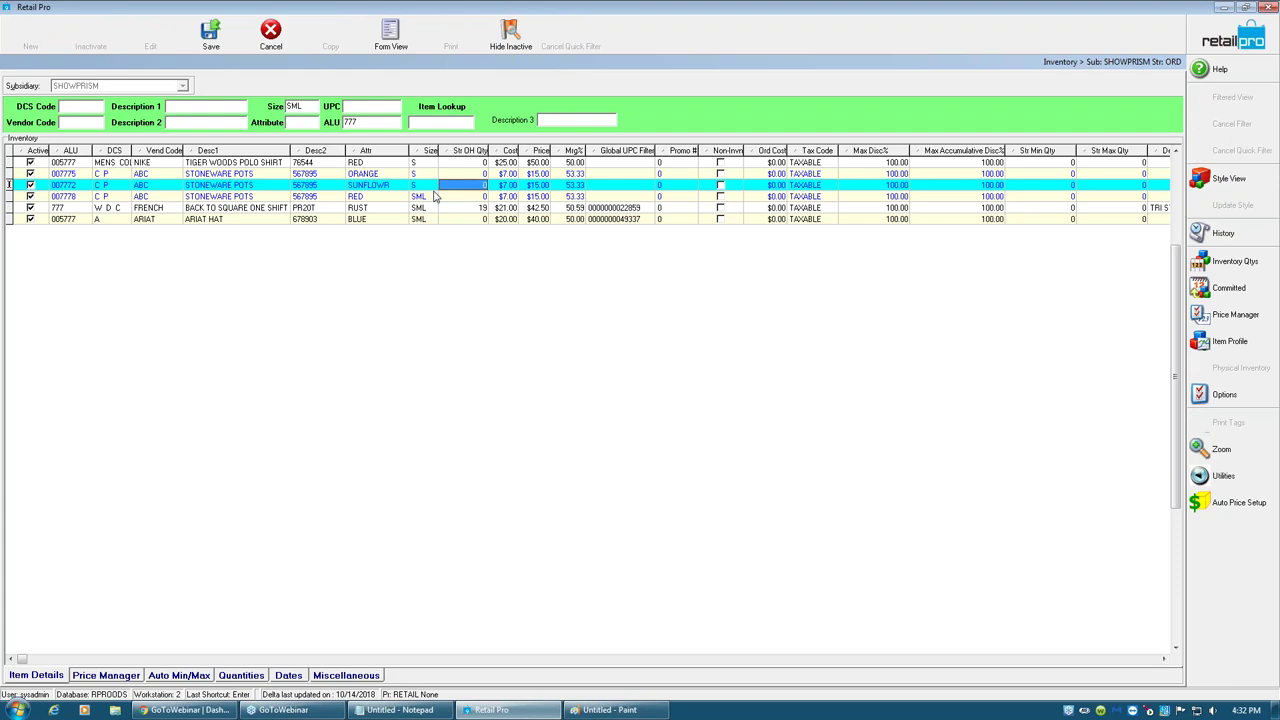
left_click(211, 35)
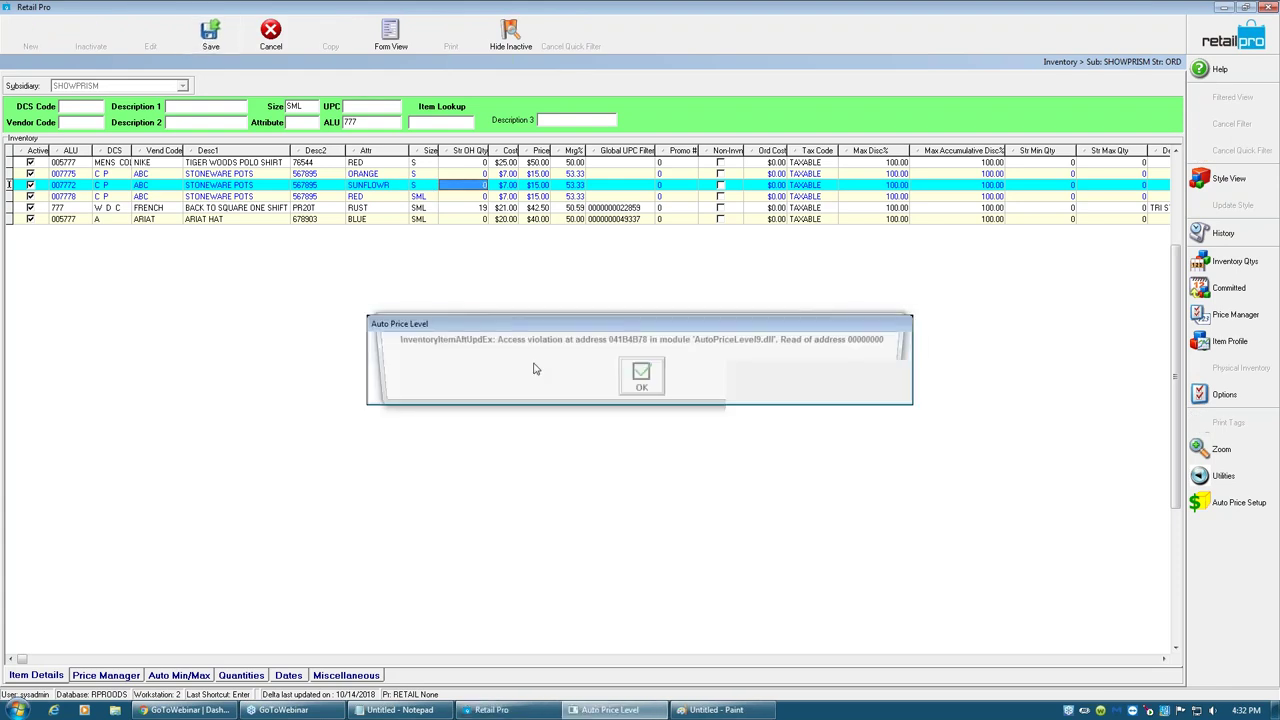
left_click(641, 380)
left_click(420, 196)
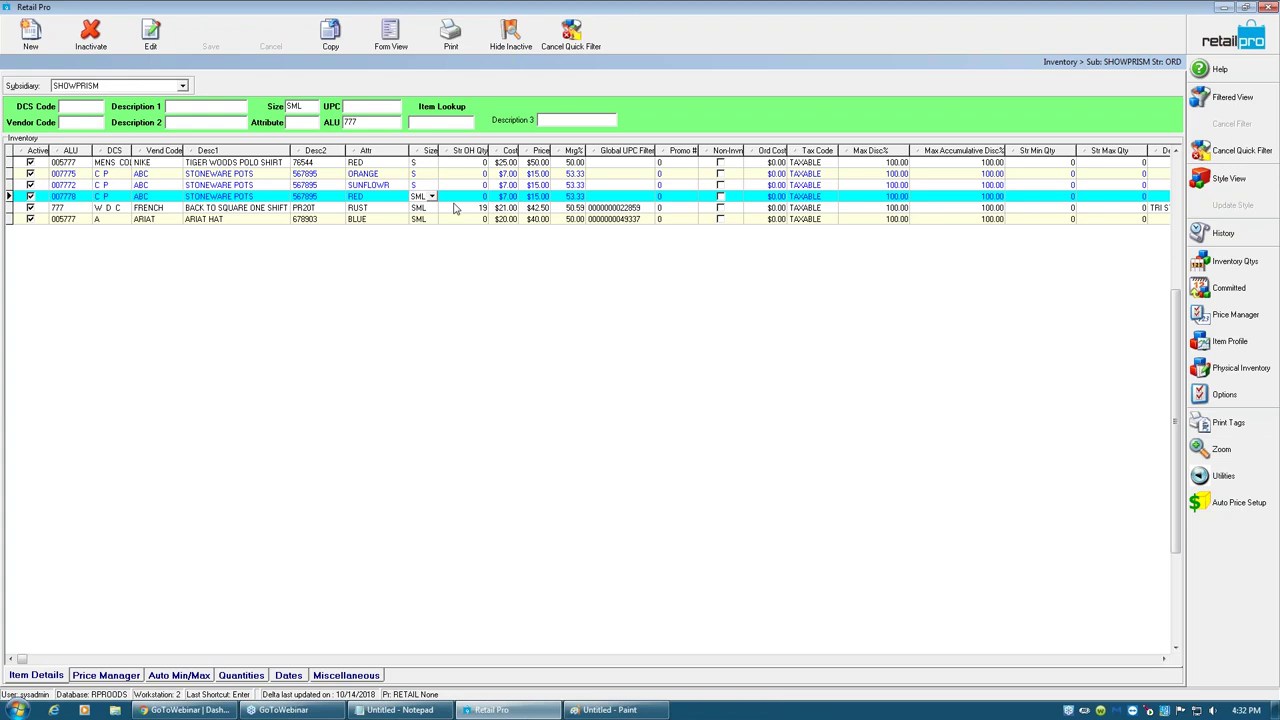
- Trim the red stoneware pots' size to S and save
key("BackSpace")
key("BackSpace")
key("Tab")
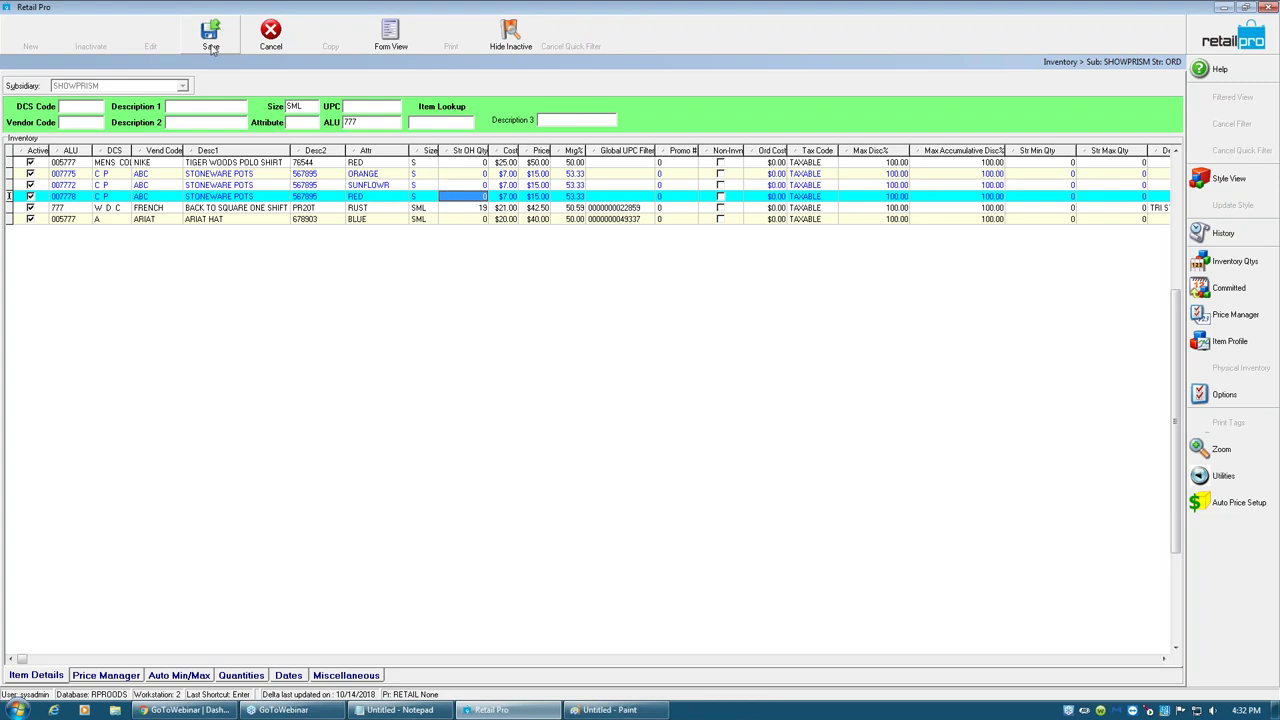
left_click(211, 35)
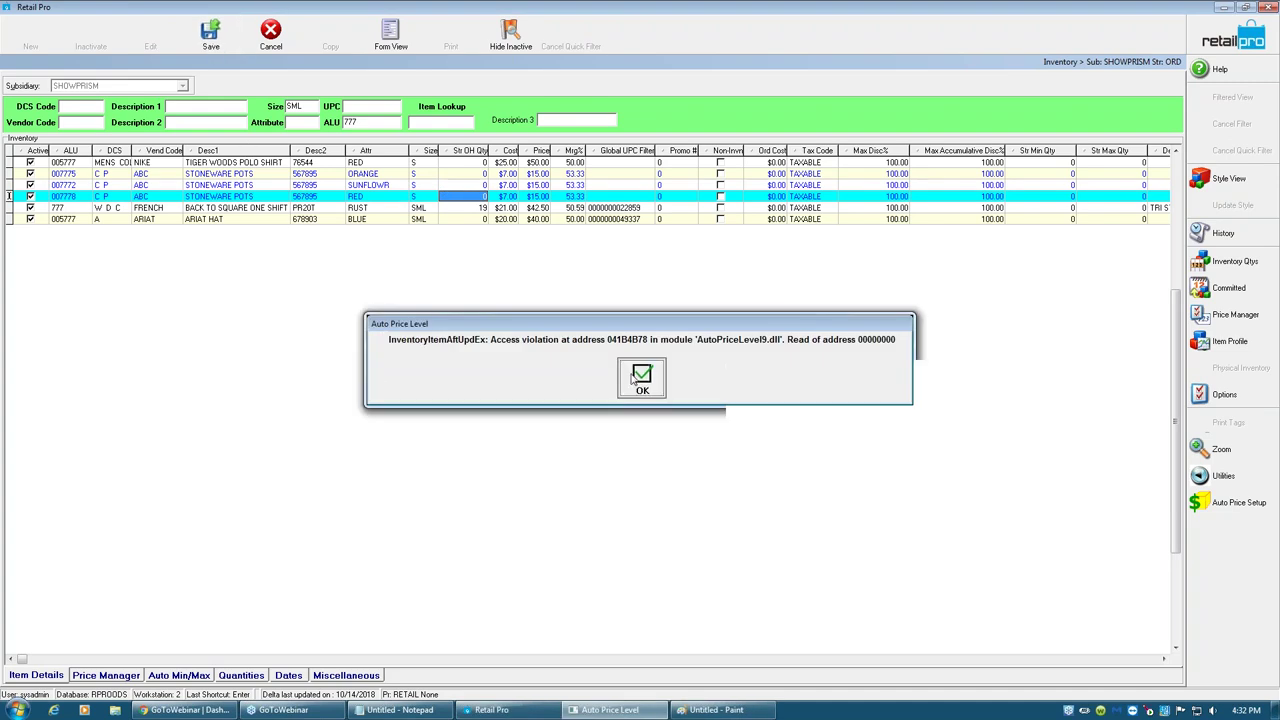
key("Return")
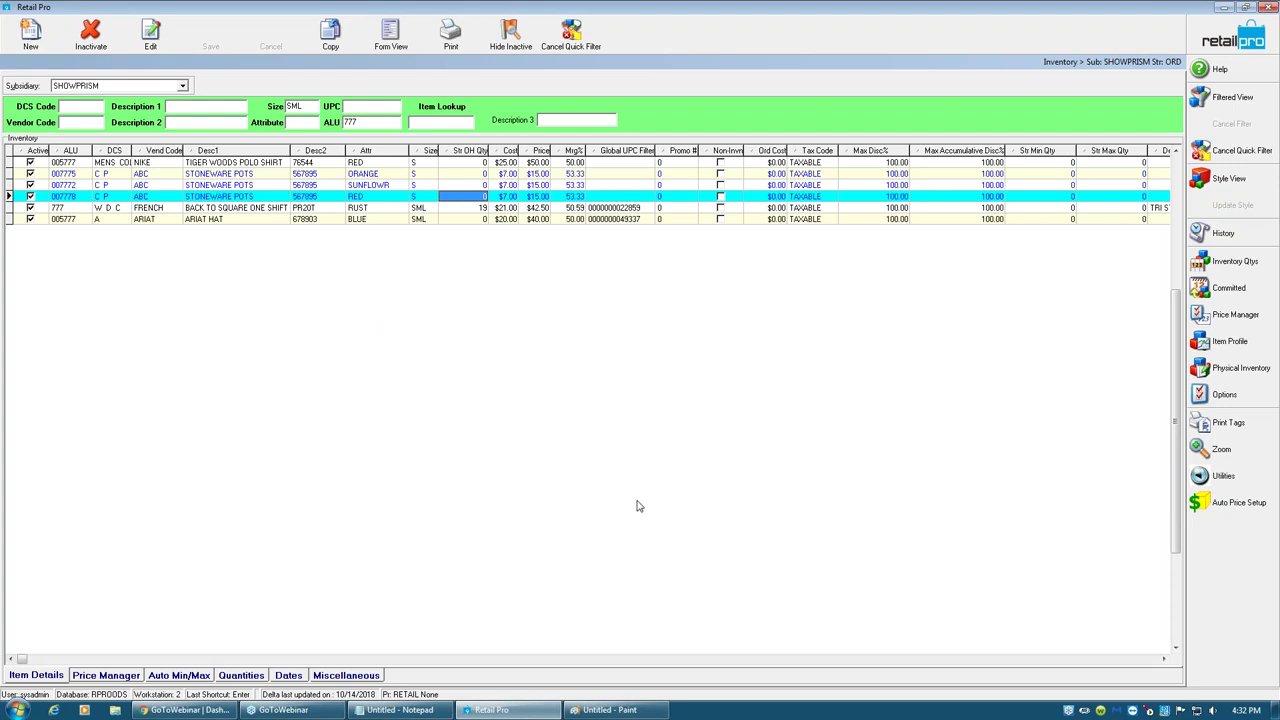
- Change item 777's size from SML to S
left_click(432, 208)
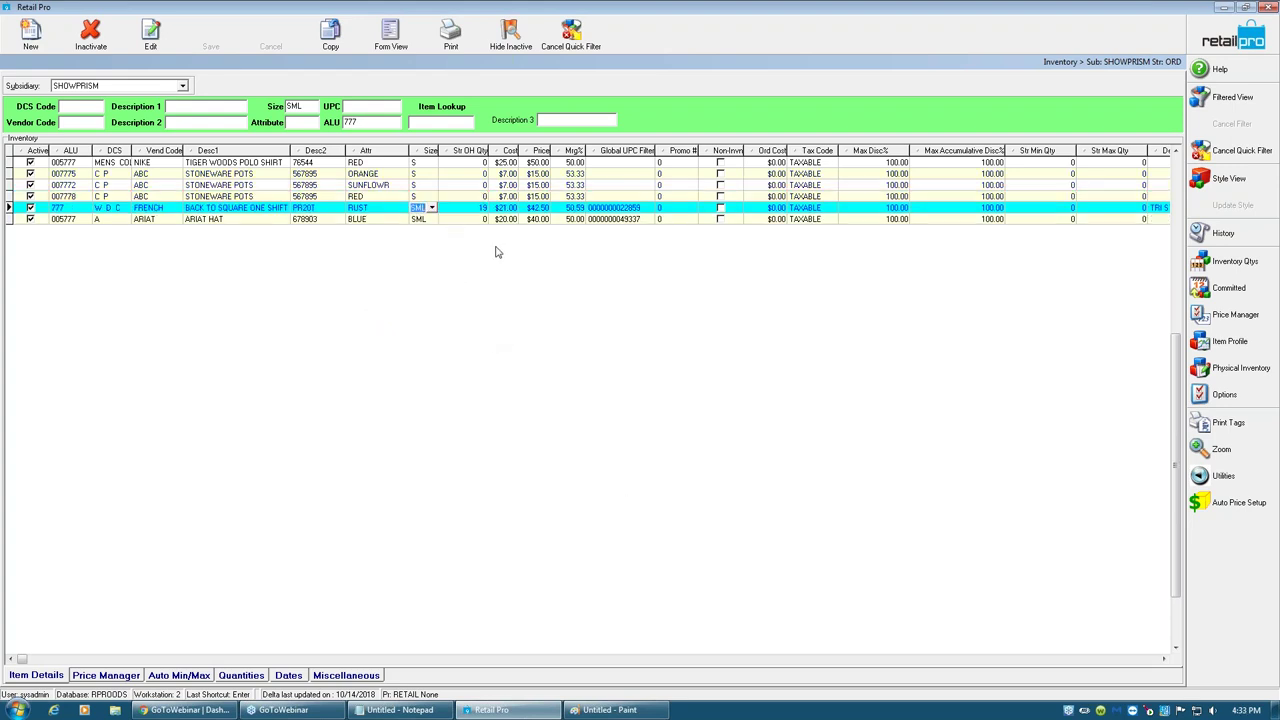
type("S")
key("BackSpace")
key("Tab")
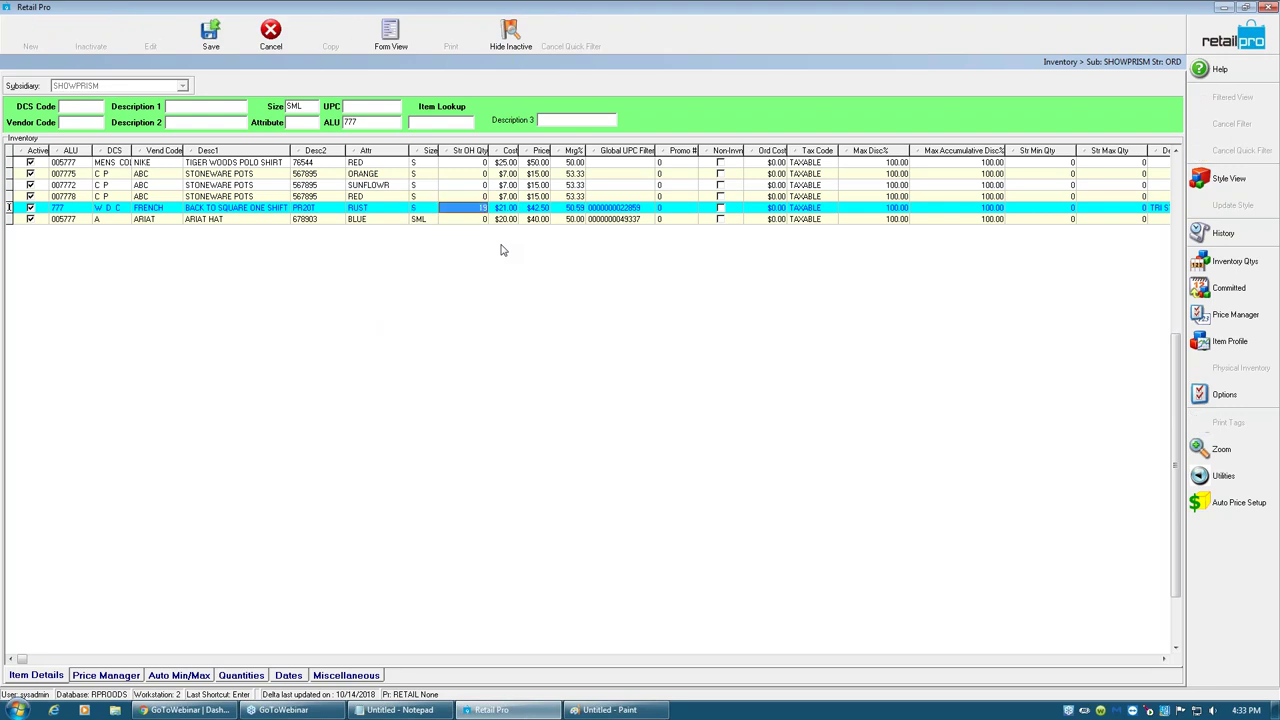
left_click(641, 380)
- Set the ARIAT HAT's size to S, save, and return to the home screen
left_click(425, 220)
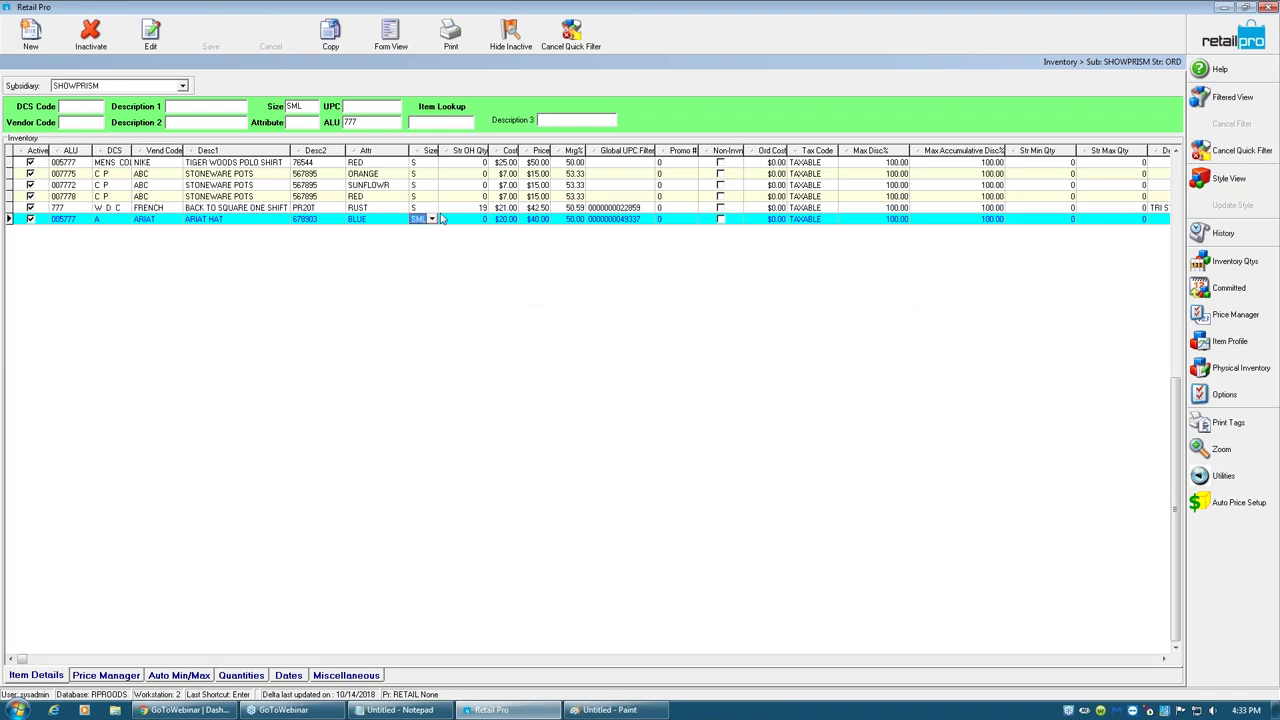
left_click(443, 219)
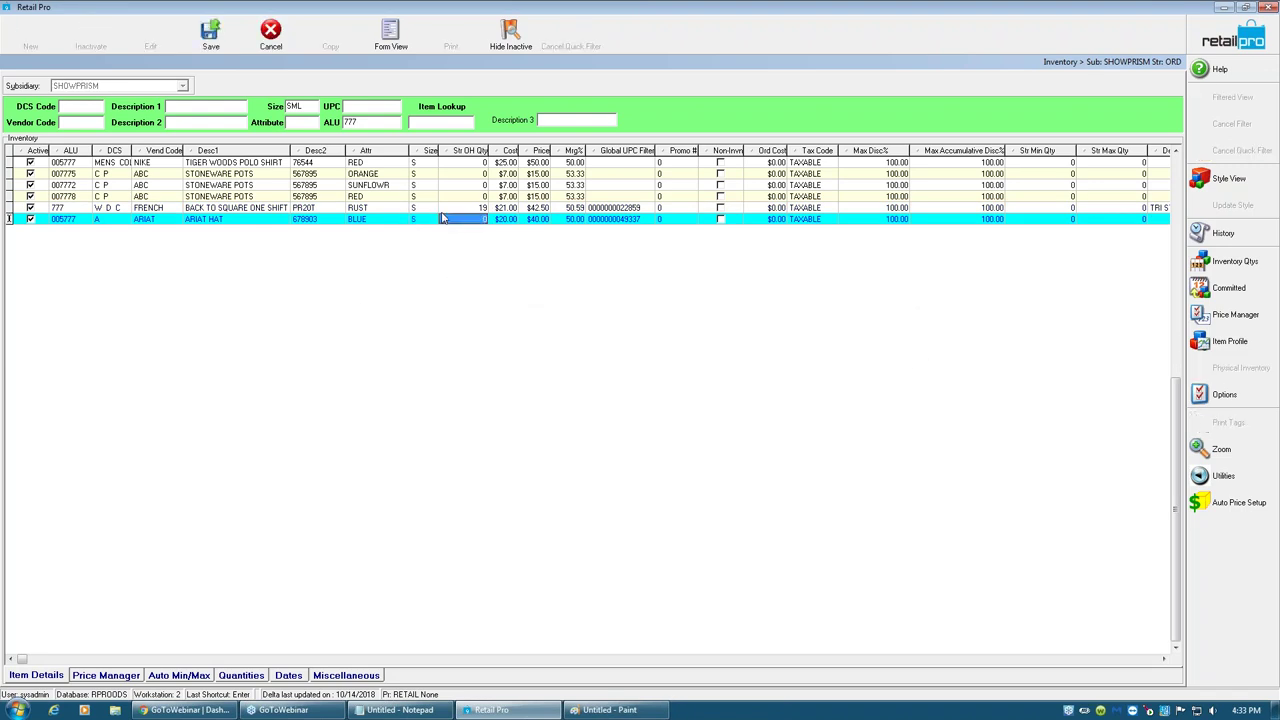
left_click(211, 32)
left_click(627, 378)
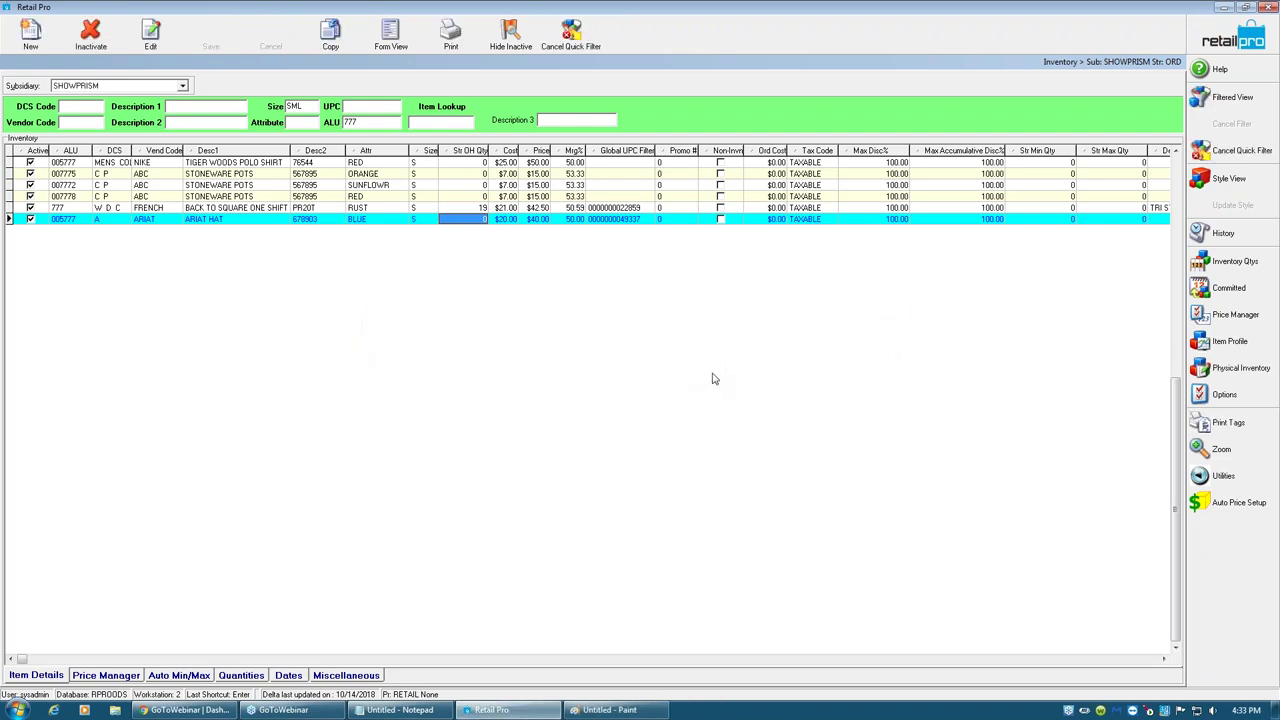
left_click(1235, 40)
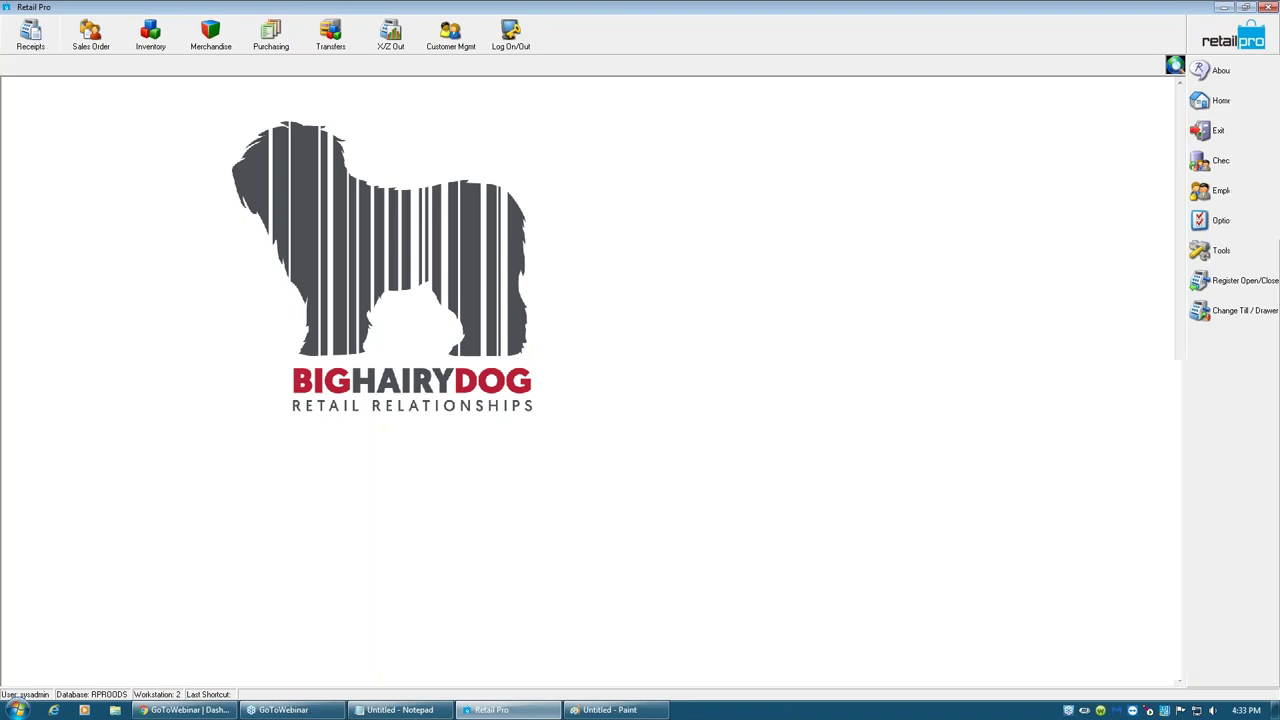
- Reopen receipt 70 ($67.50, two items), review its item lines, and return home
left_click(30, 35)
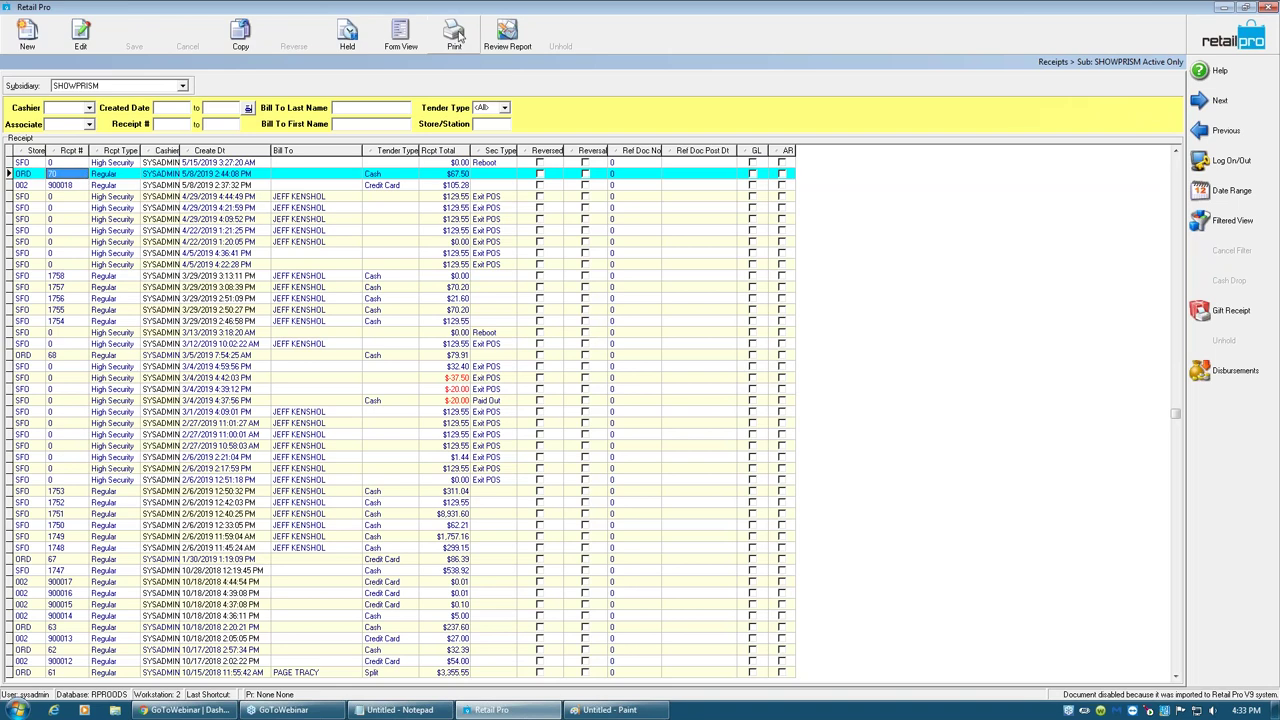
left_click(400, 38)
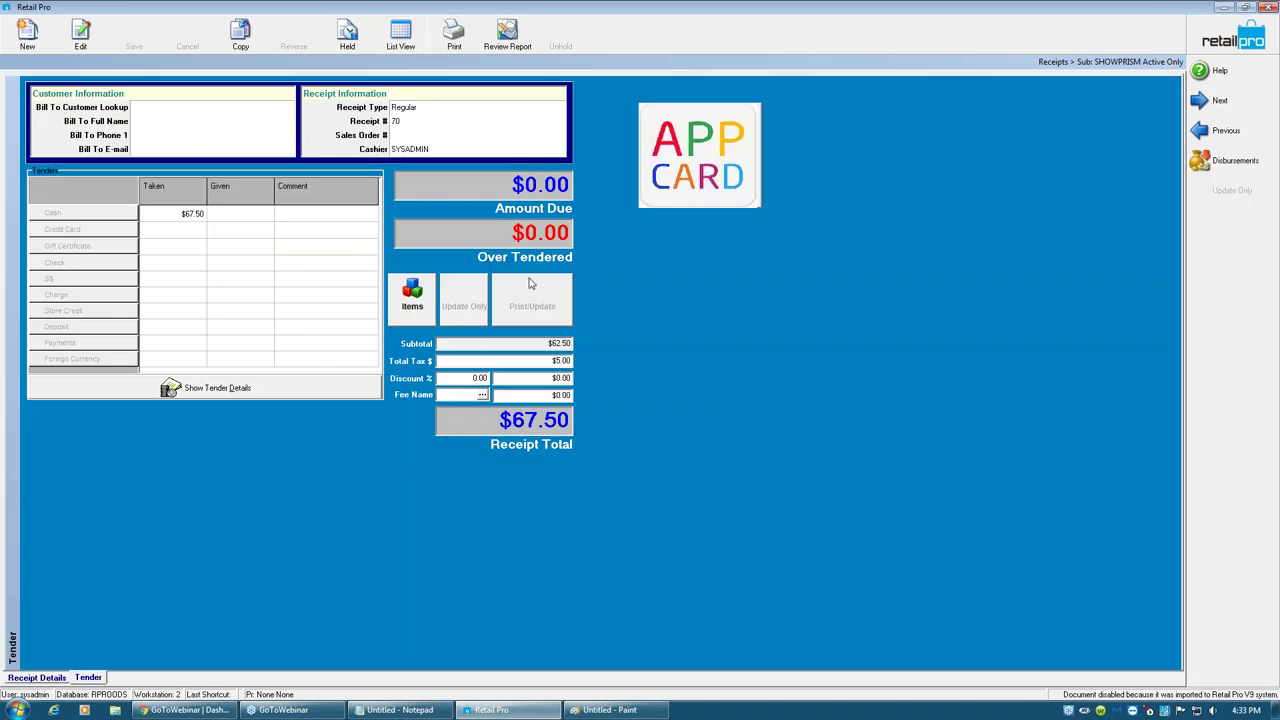
left_click(50, 680)
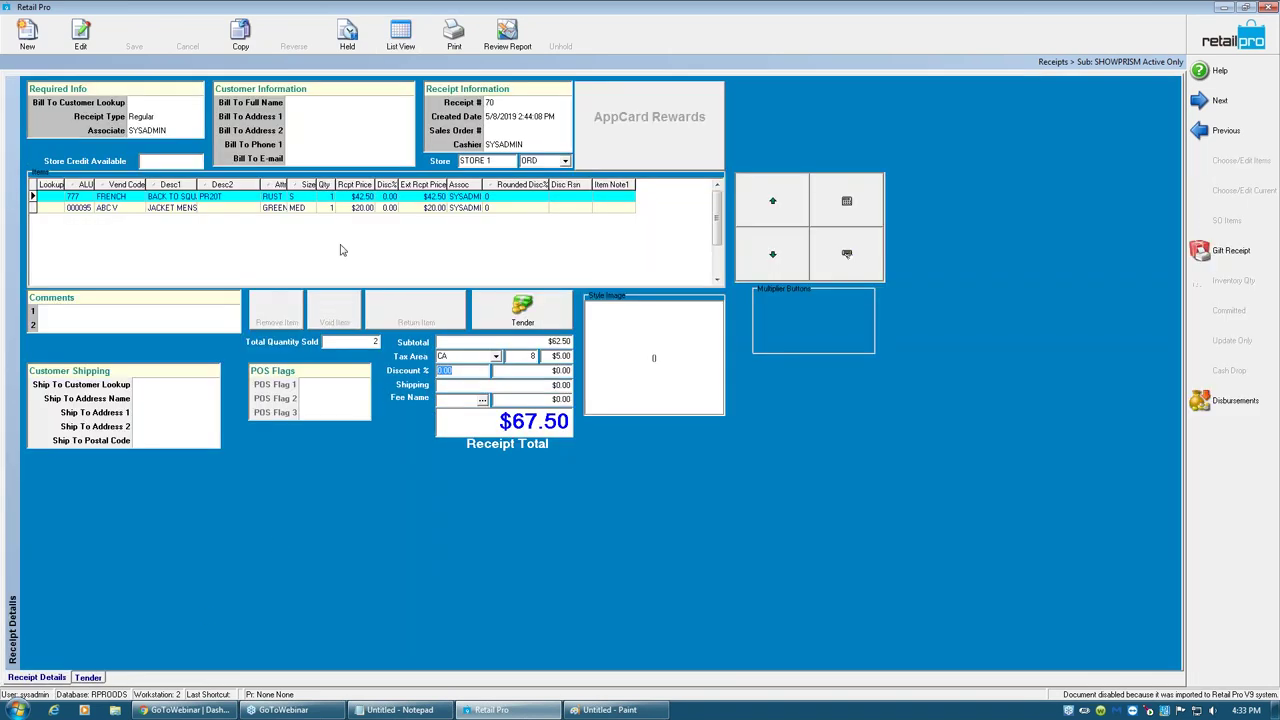
left_click(307, 198)
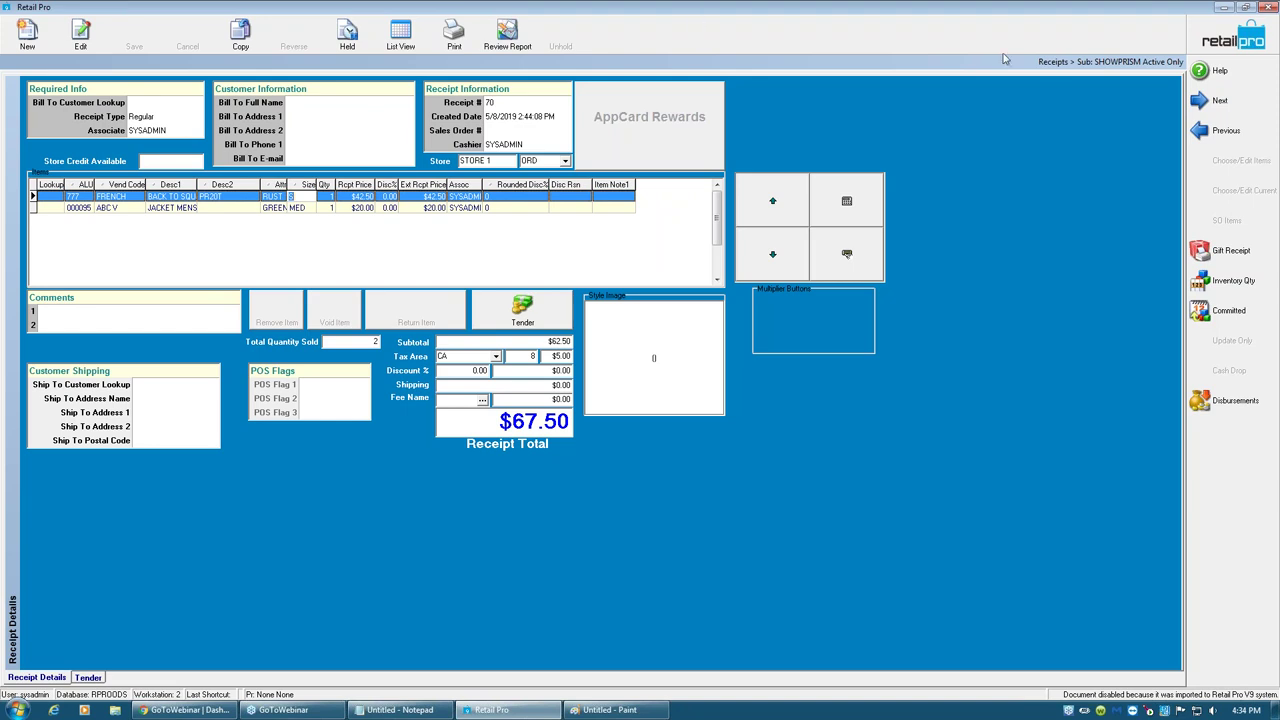
left_click(1206, 45)
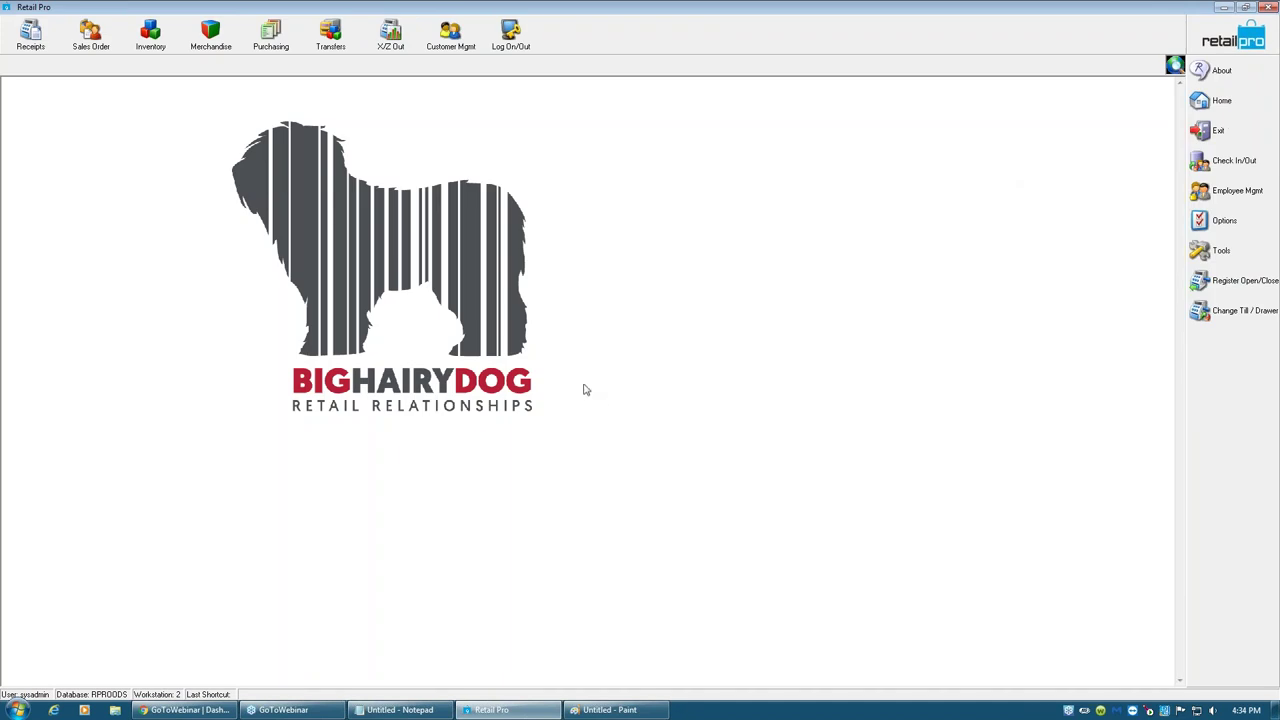
- Open the Purchasing > Purchase Orders list and bring up its filter criteria
left_click(288, 36)
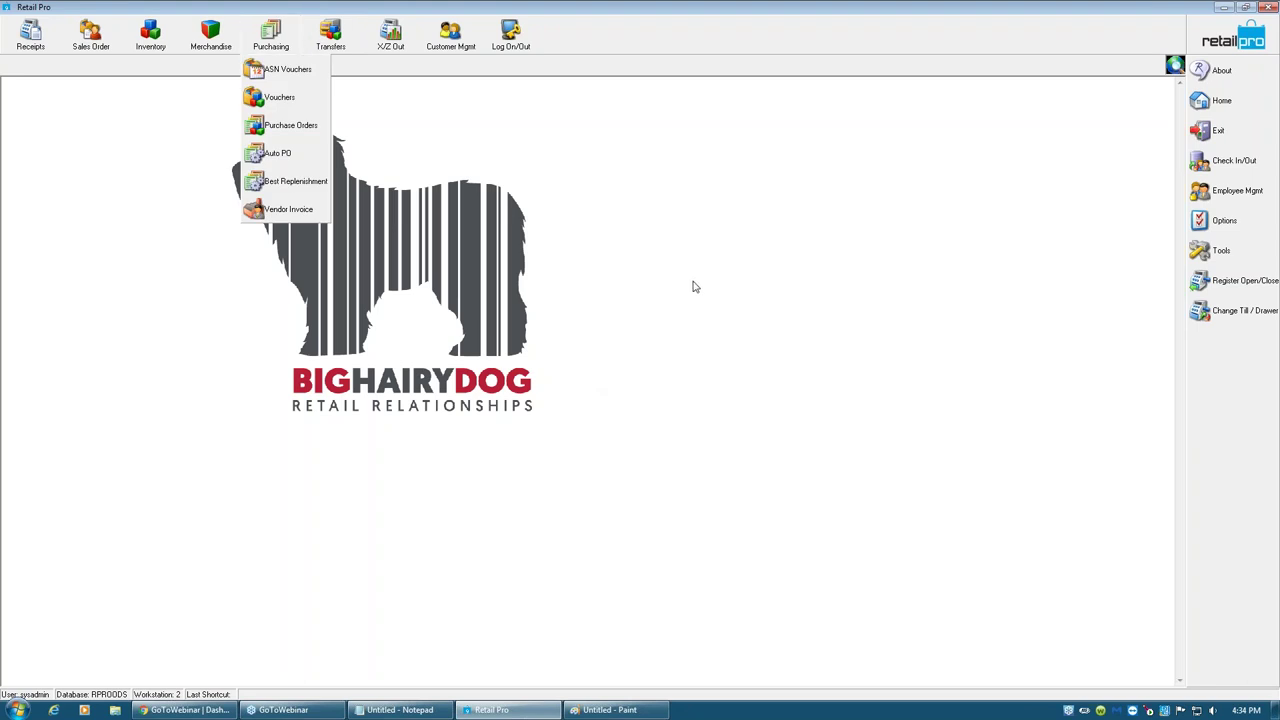
left_click(284, 127)
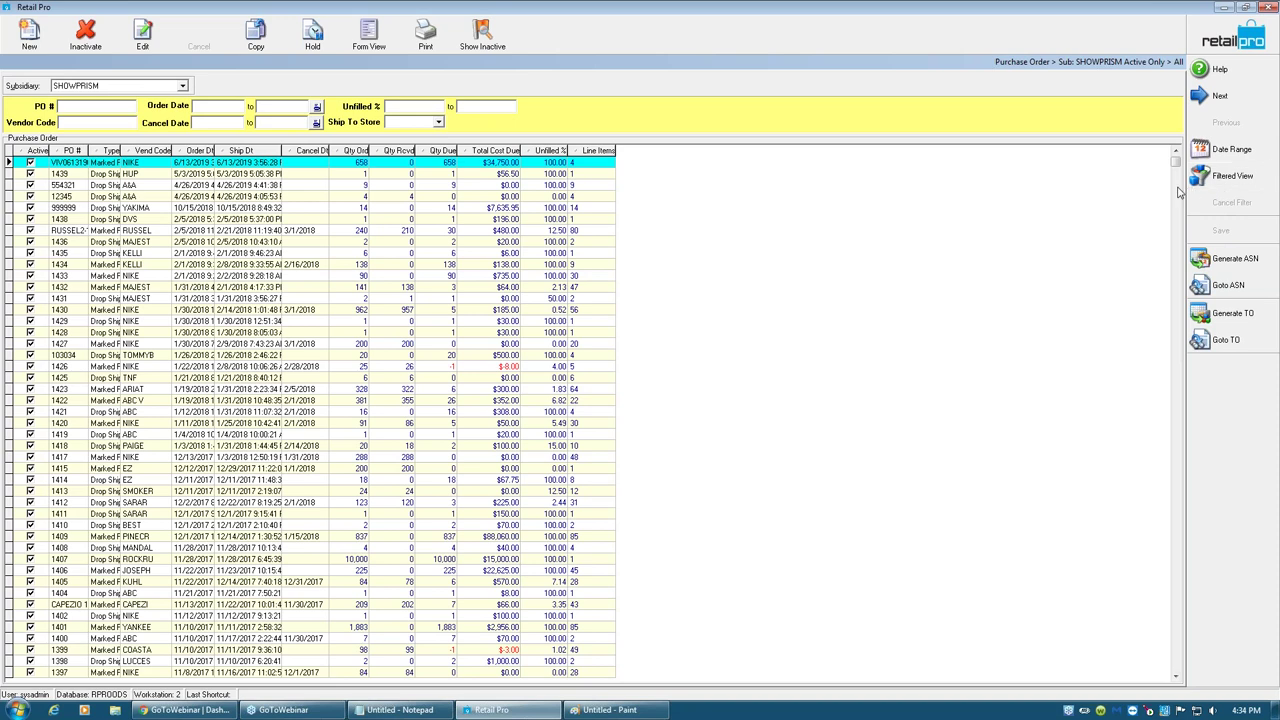
left_click(1219, 184)
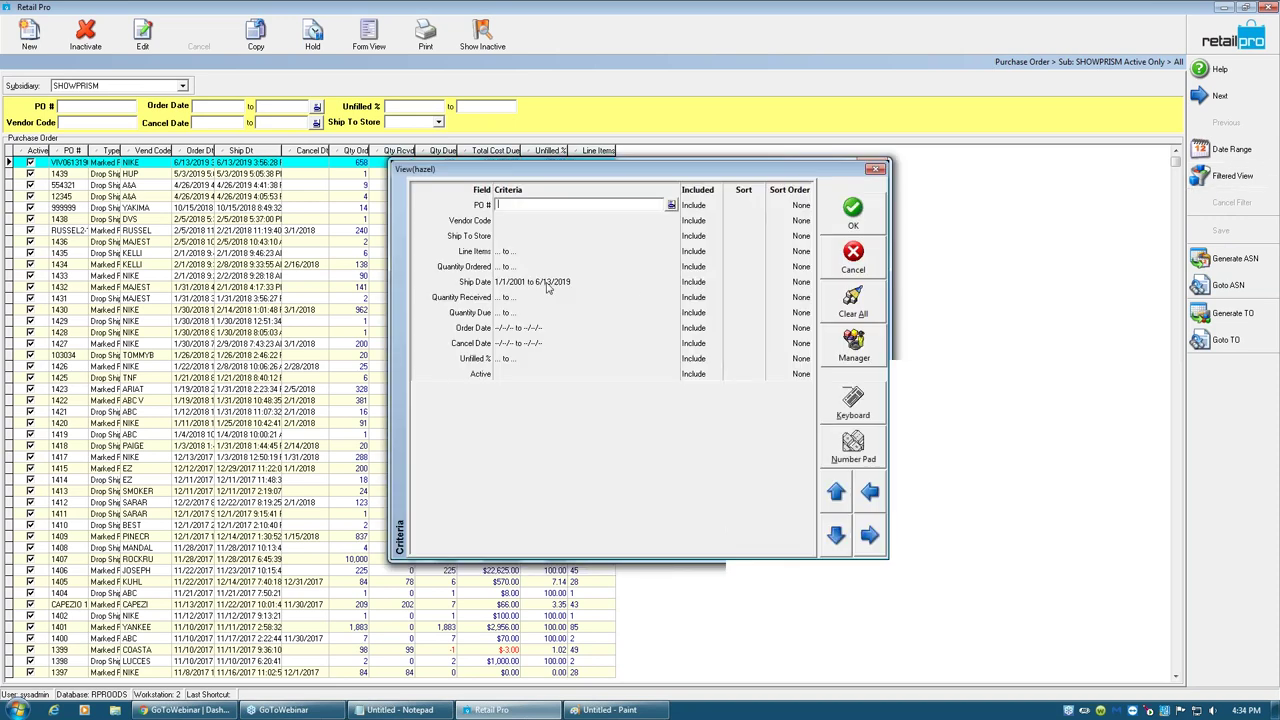
- Filter purchase orders to ship dates 1/1/2001–6/13/2019 and select the first NIKE order
left_click(546, 285)
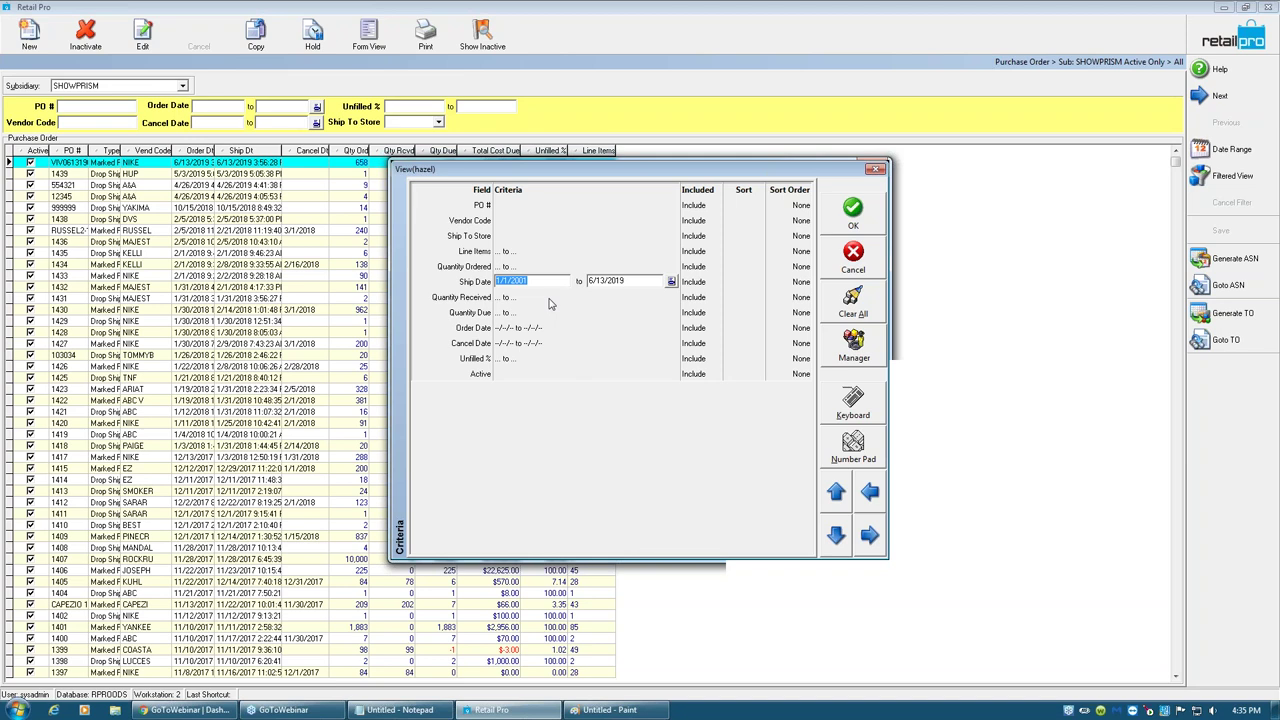
left_click(846, 222)
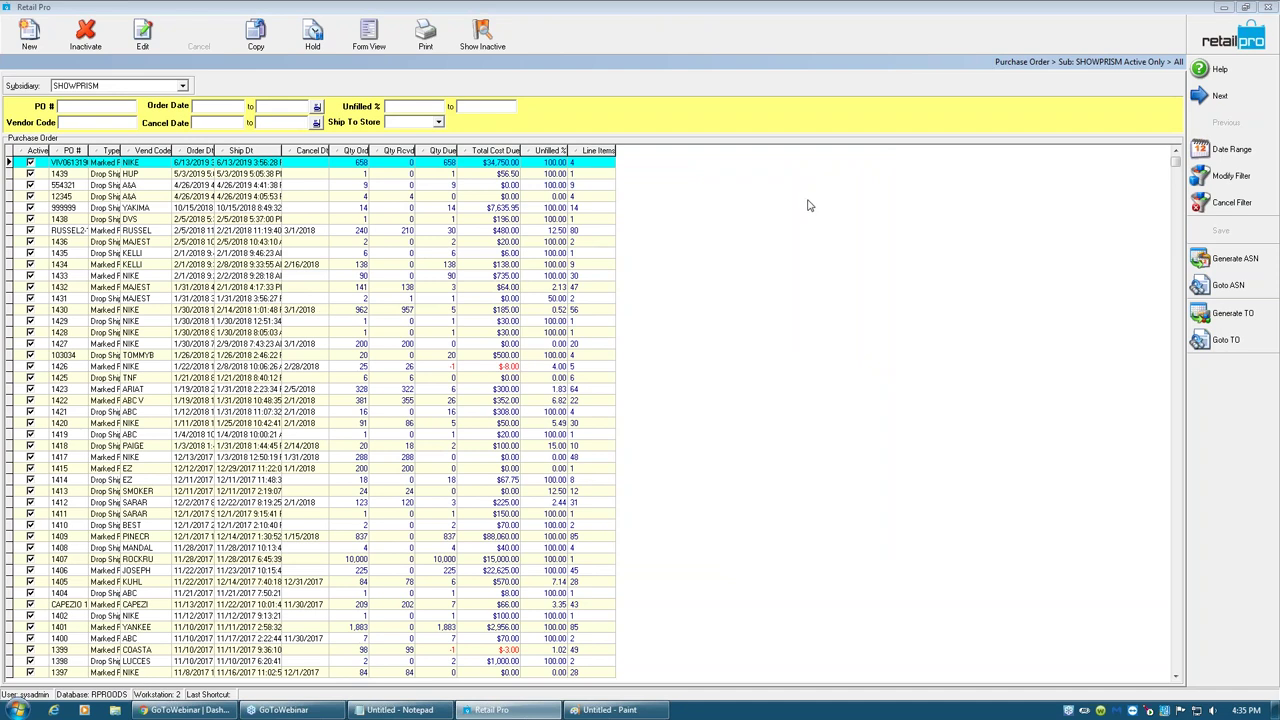
left_click(209, 164)
- Show the selected purchase order in Form View and page forward through two more orders
left_click(368, 36)
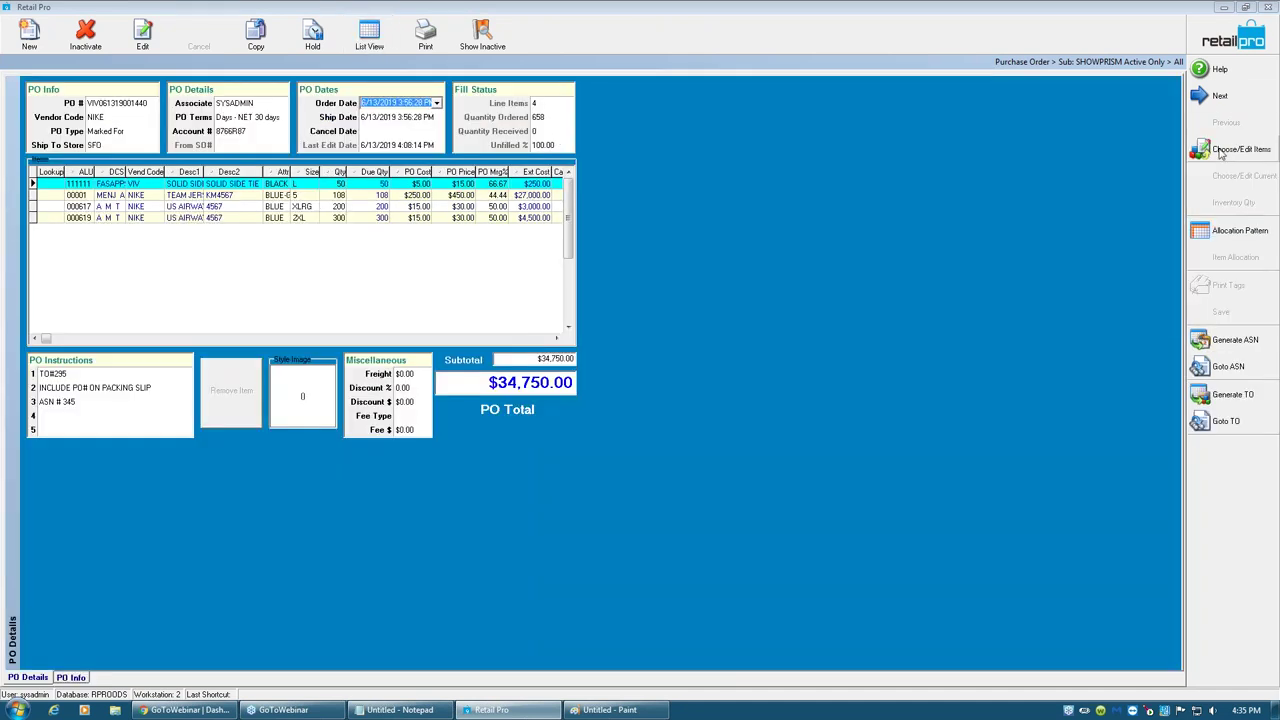
left_click(1218, 96)
left_click(1218, 96)
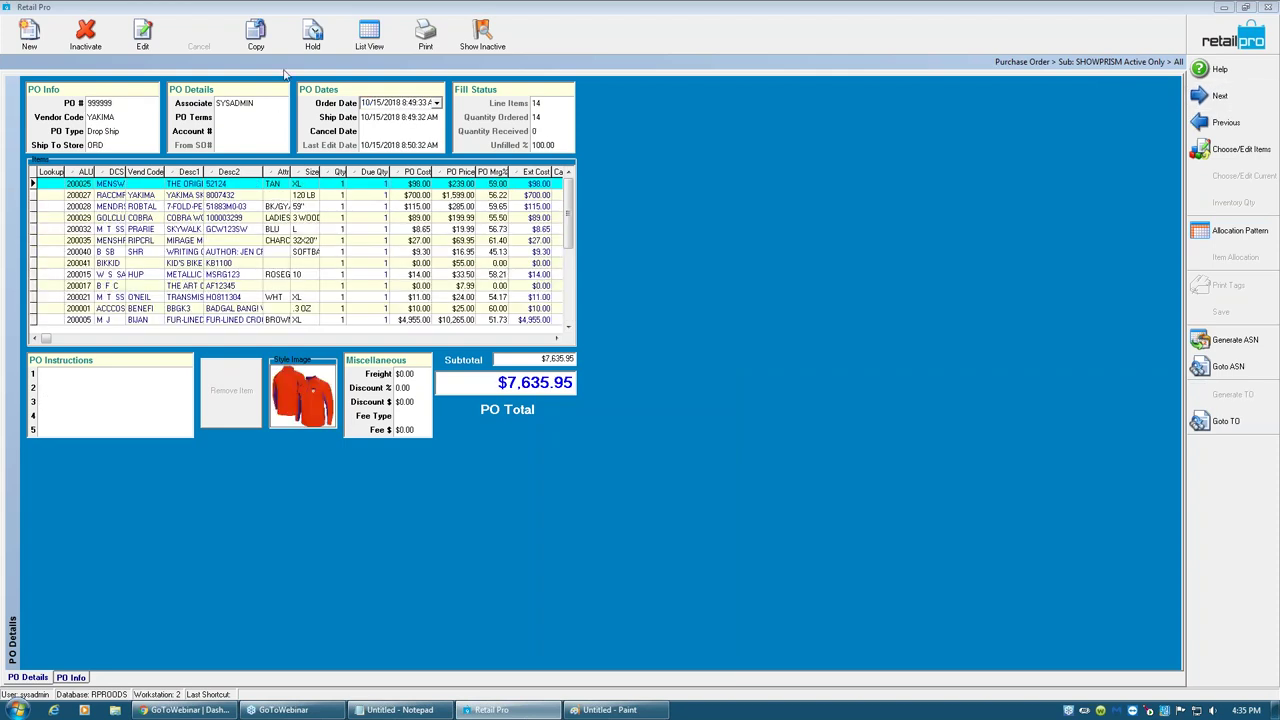
- Inactivate purchase order 999999, confirm the prompt, and close the Purchase Order screen
left_click(97, 40)
left_click(601, 387)
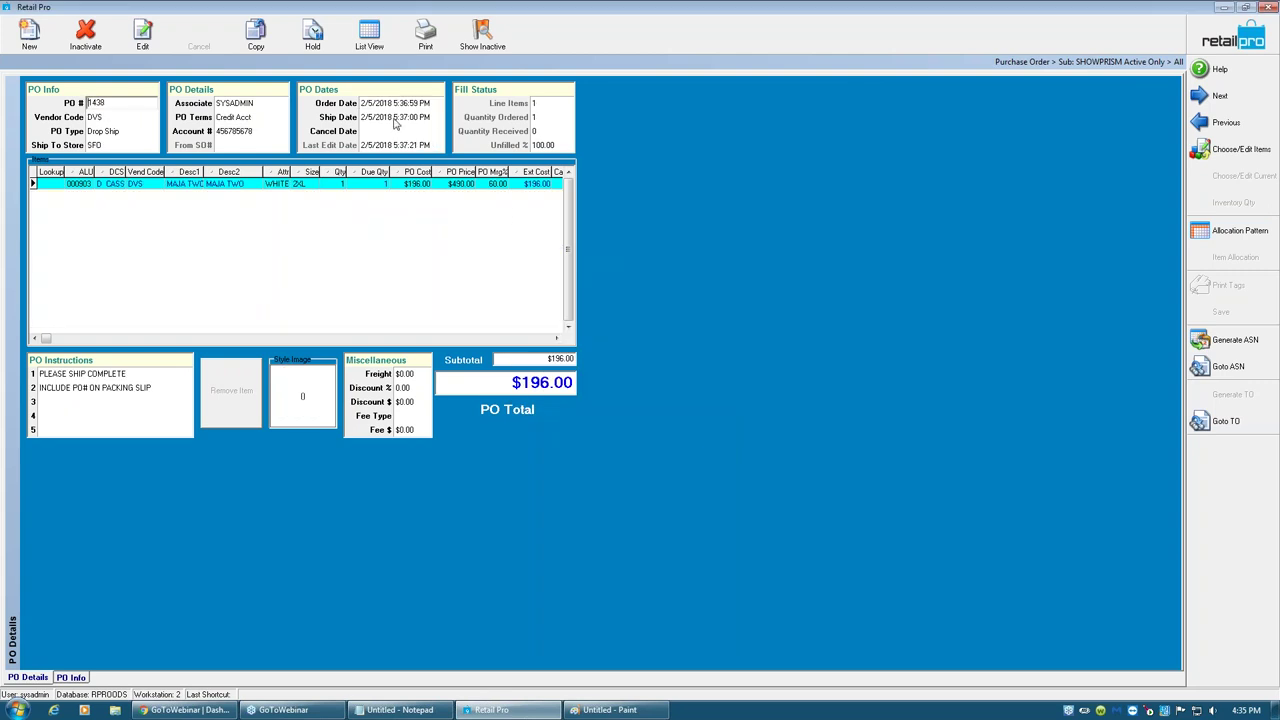
key("Tab")
key("Tab")
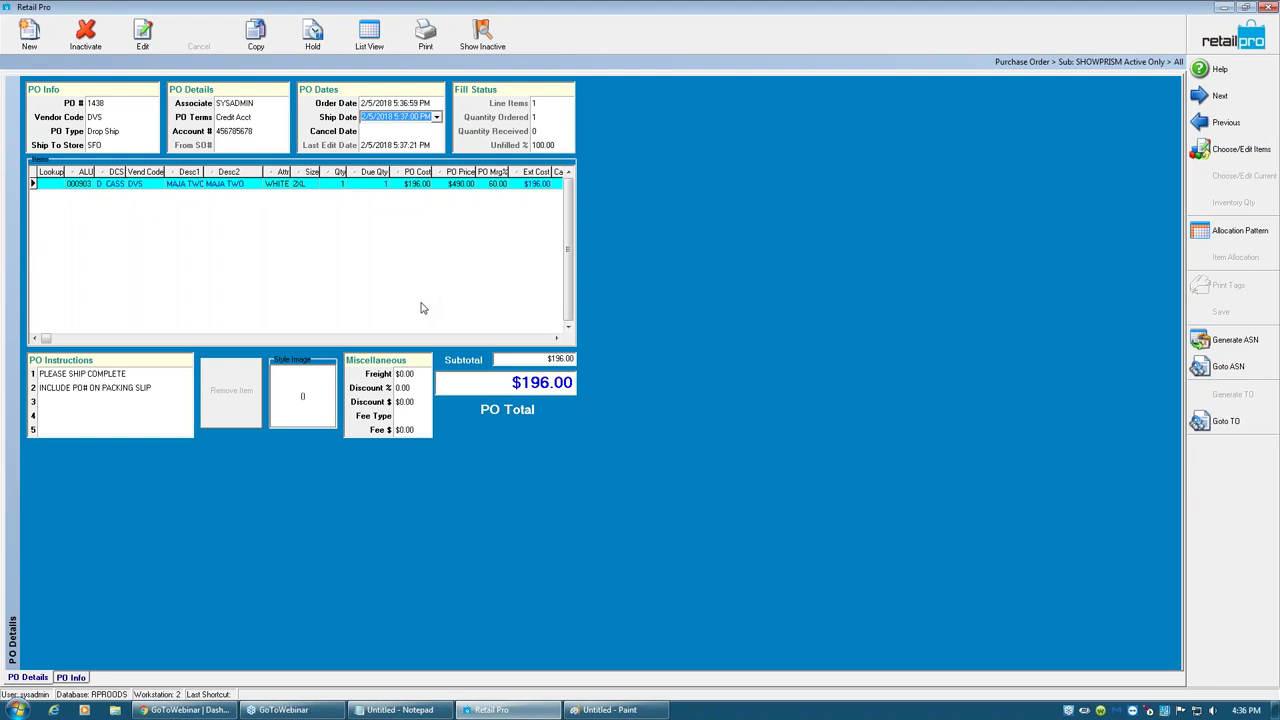
right_click(386, 188)
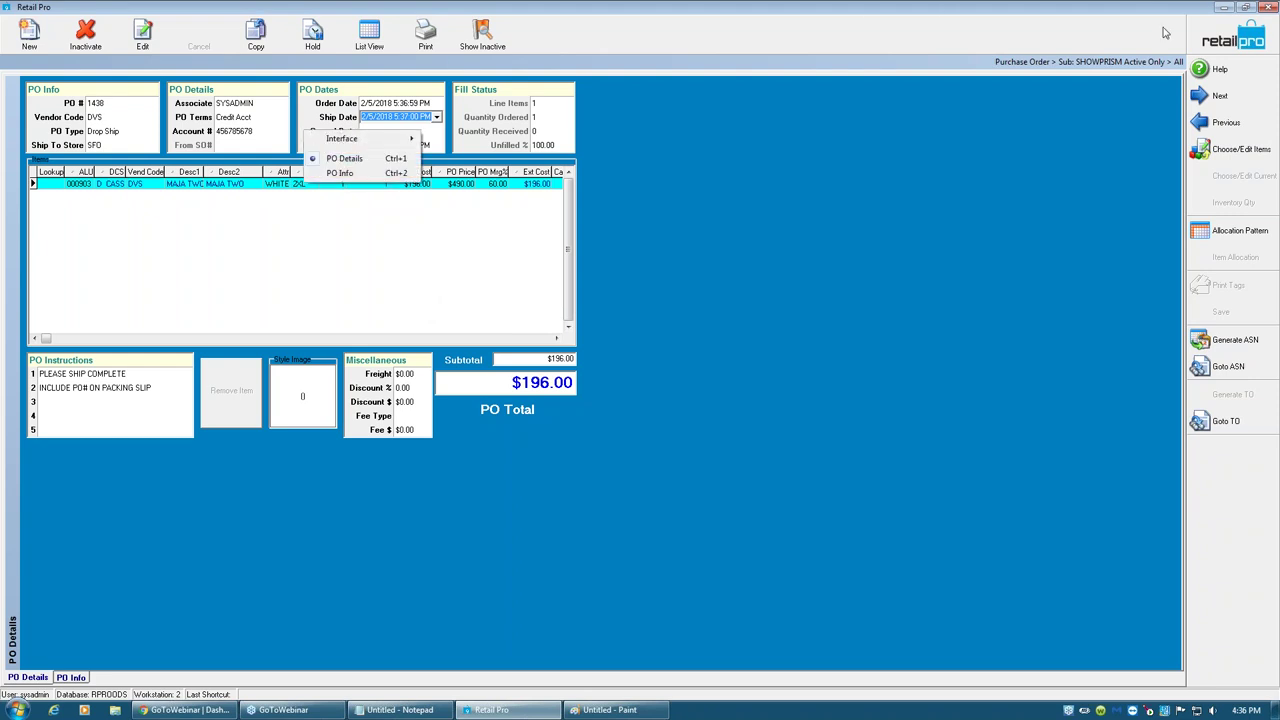
left_click(1210, 50)
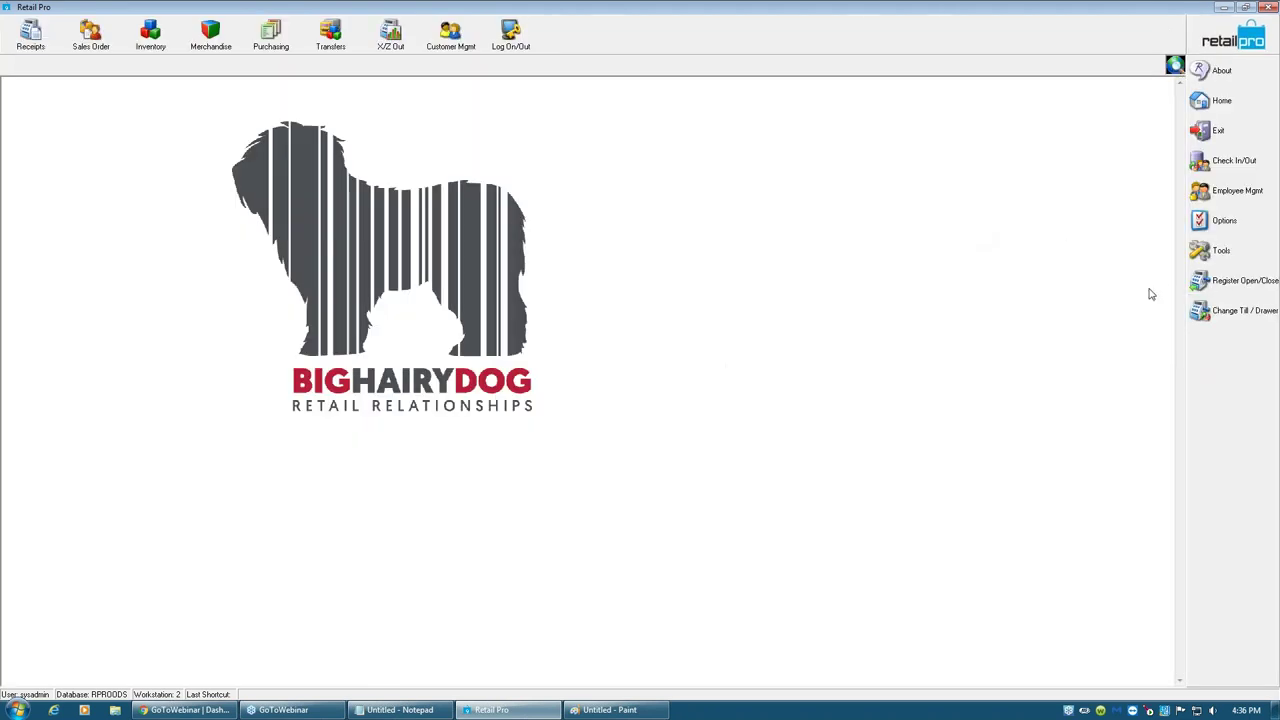
- Launch the Technicians Tool Kit, log on with the system password, and answer the purge prompt
left_click(1249, 252)
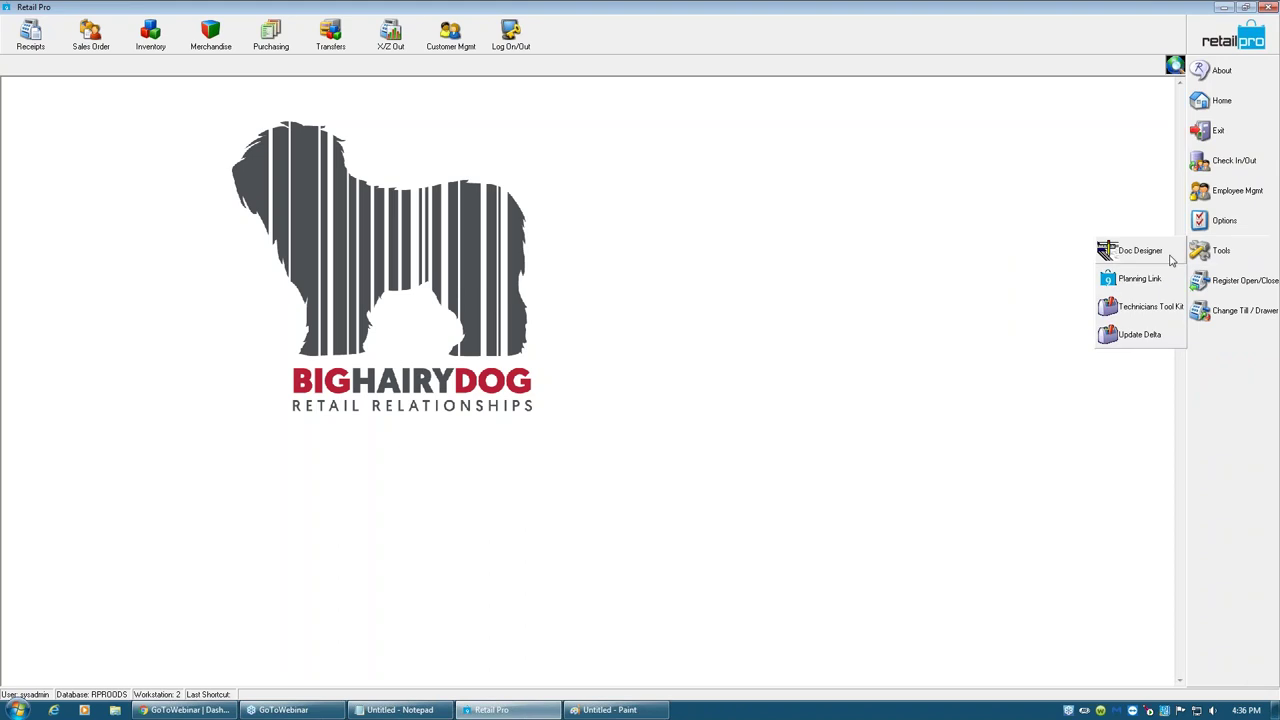
left_click(1150, 308)
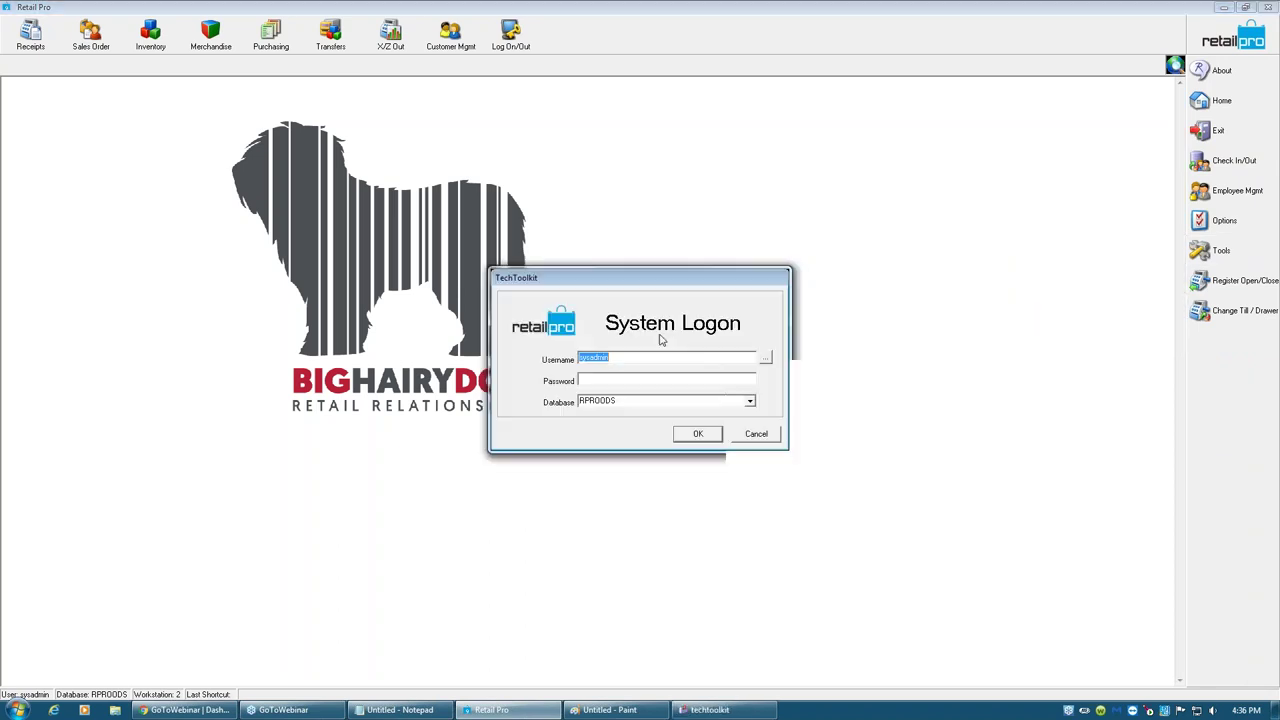
left_click(603, 381)
type("sys")
key("Return")
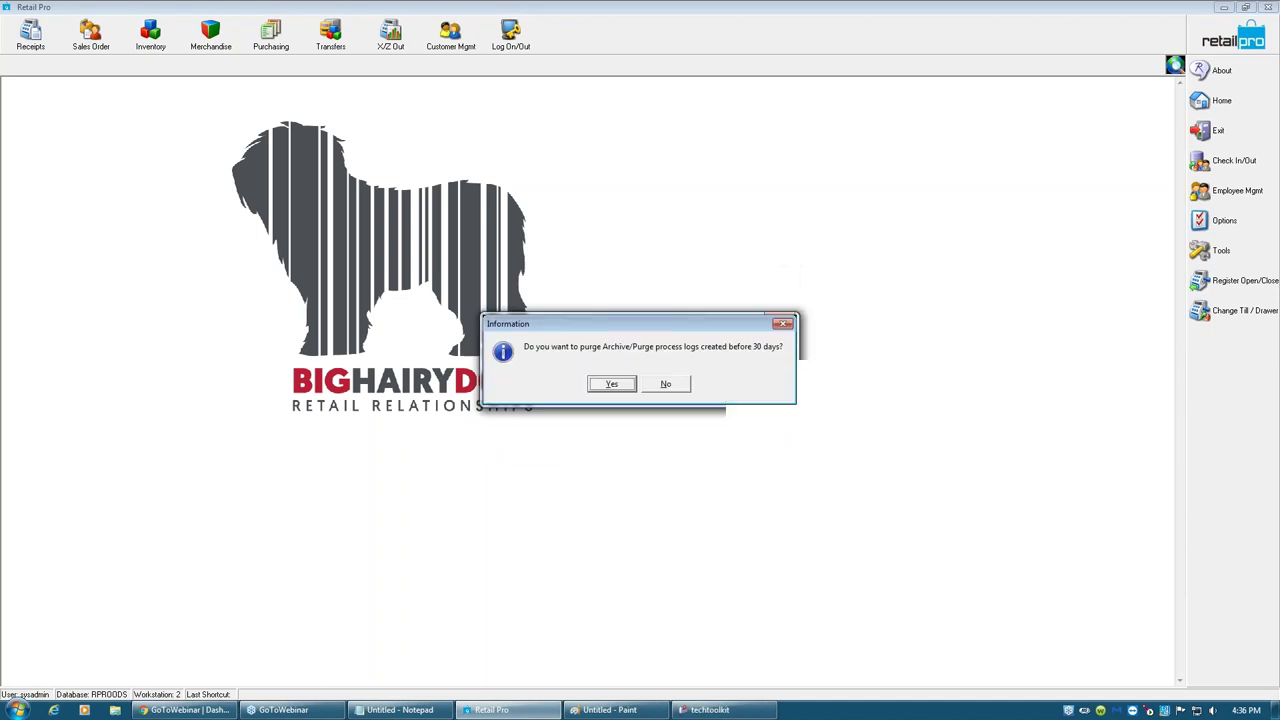
key("Return")
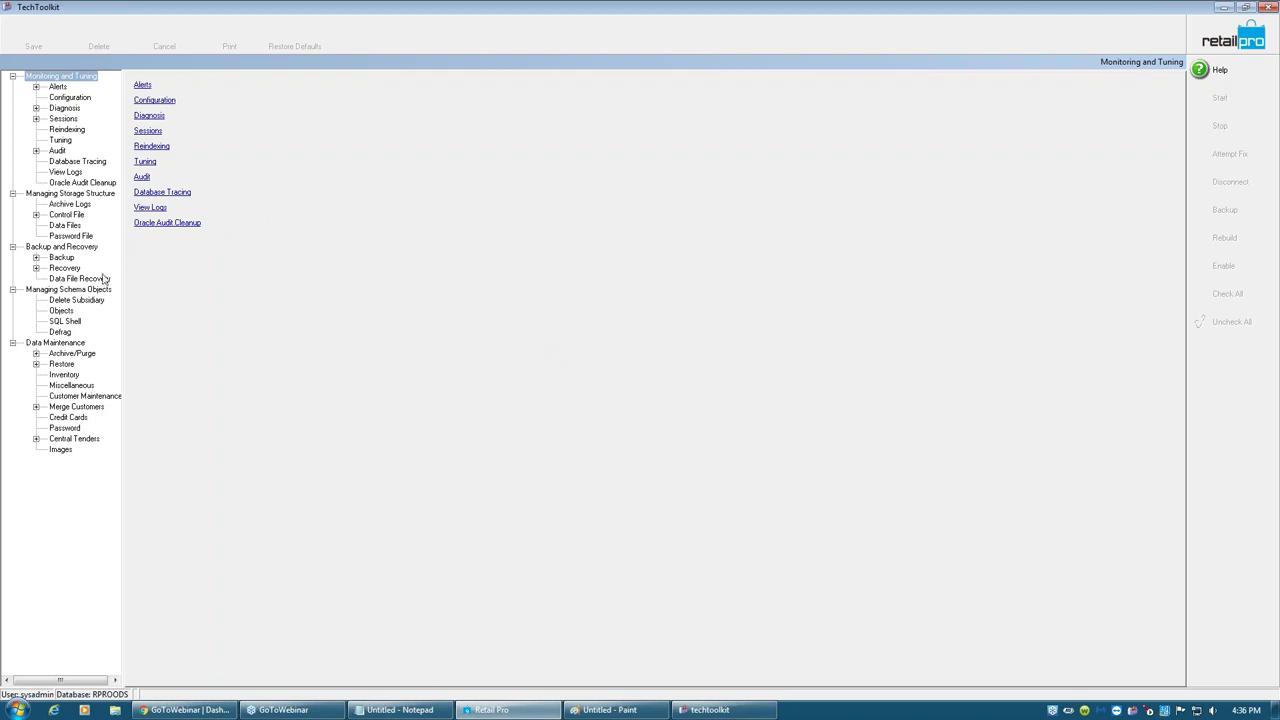
- In the SQL Shell, scroll the table list and load the INVN_SBS table's rows
left_click(66, 324)
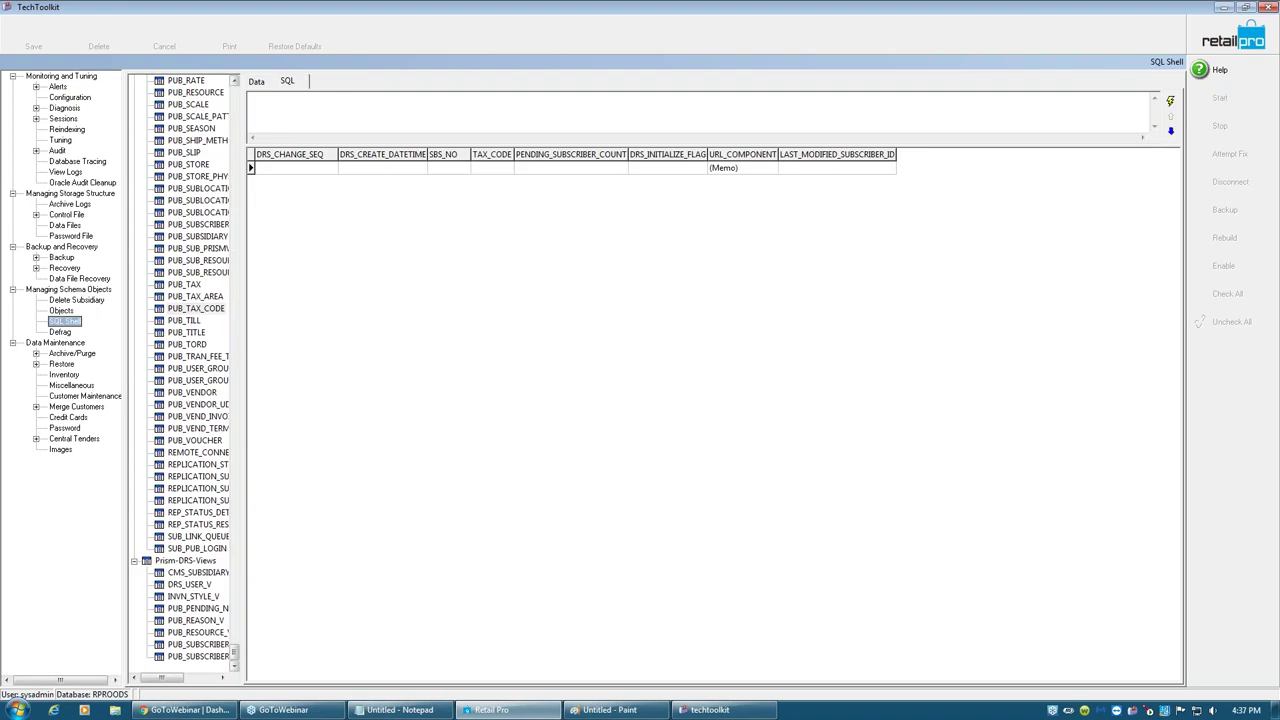
left_click_drag(234, 656, 248, 96)
left_click(236, 588)
left_click(236, 588)
left_click(236, 588)
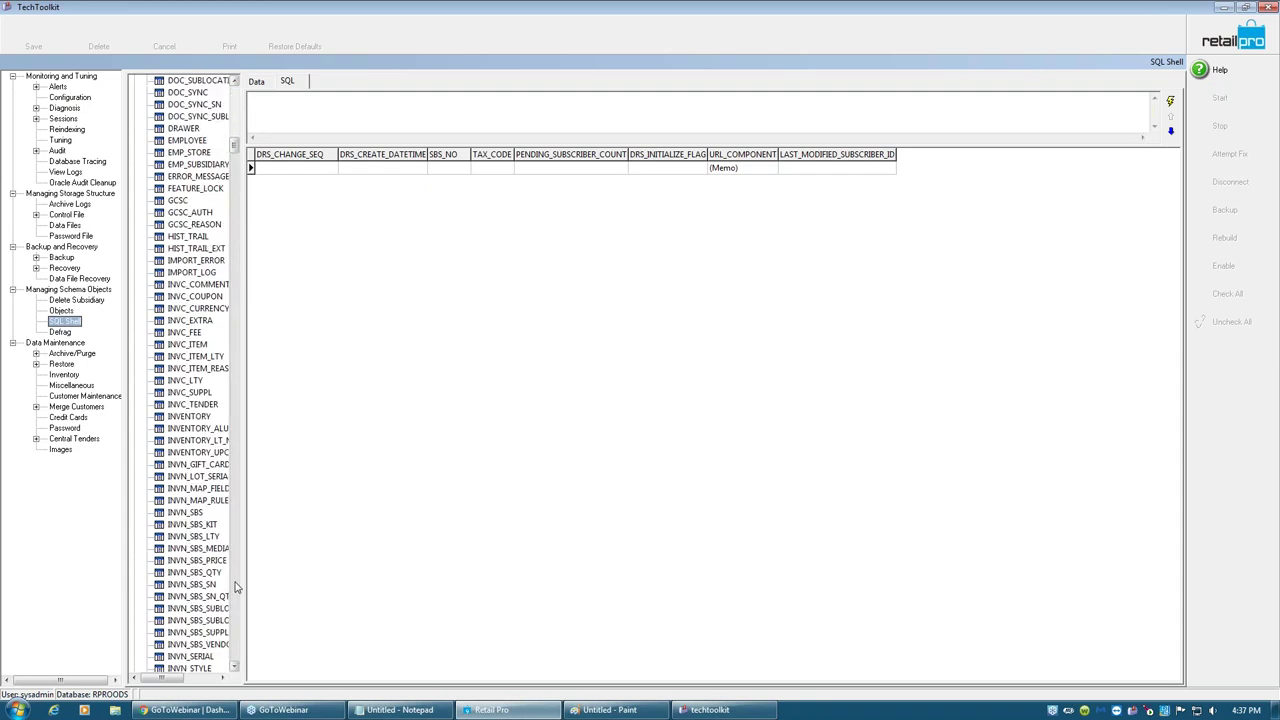
left_click(190, 513)
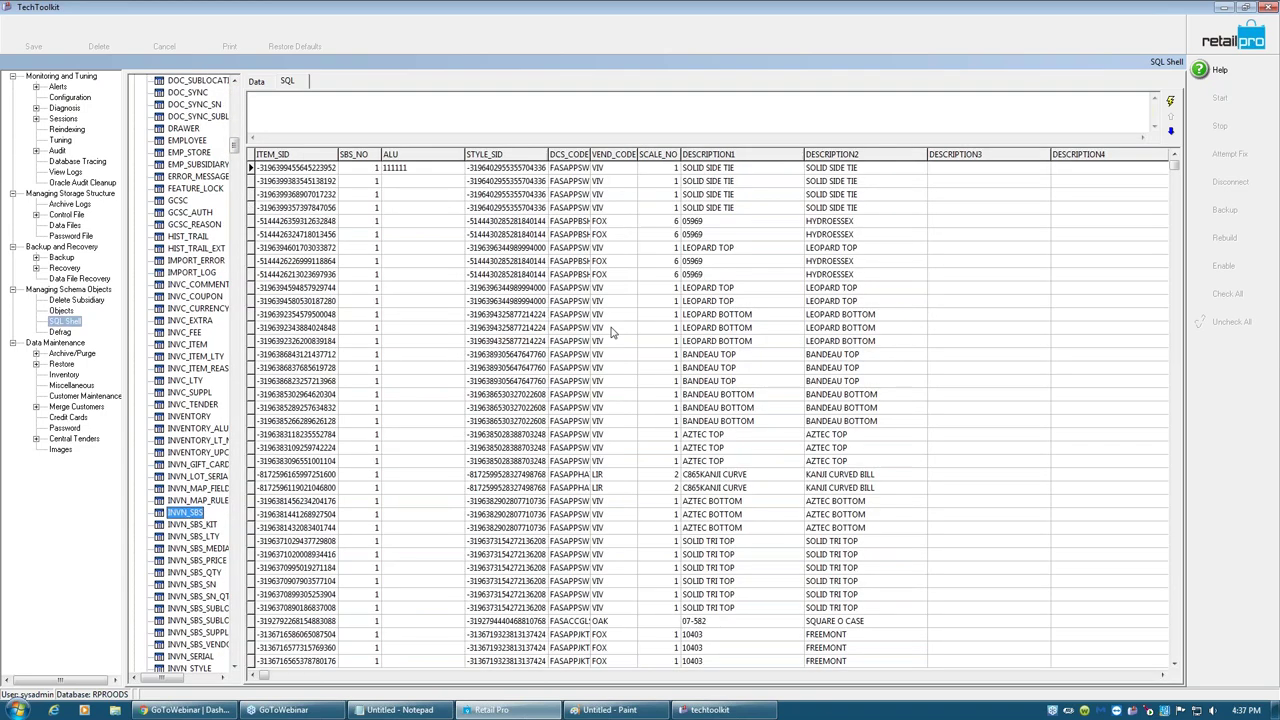
- Inspect the first item's DESCRIPTION1–3, ATTR BLACK and size L values in the grid
left_click(706, 170)
left_click(829, 170)
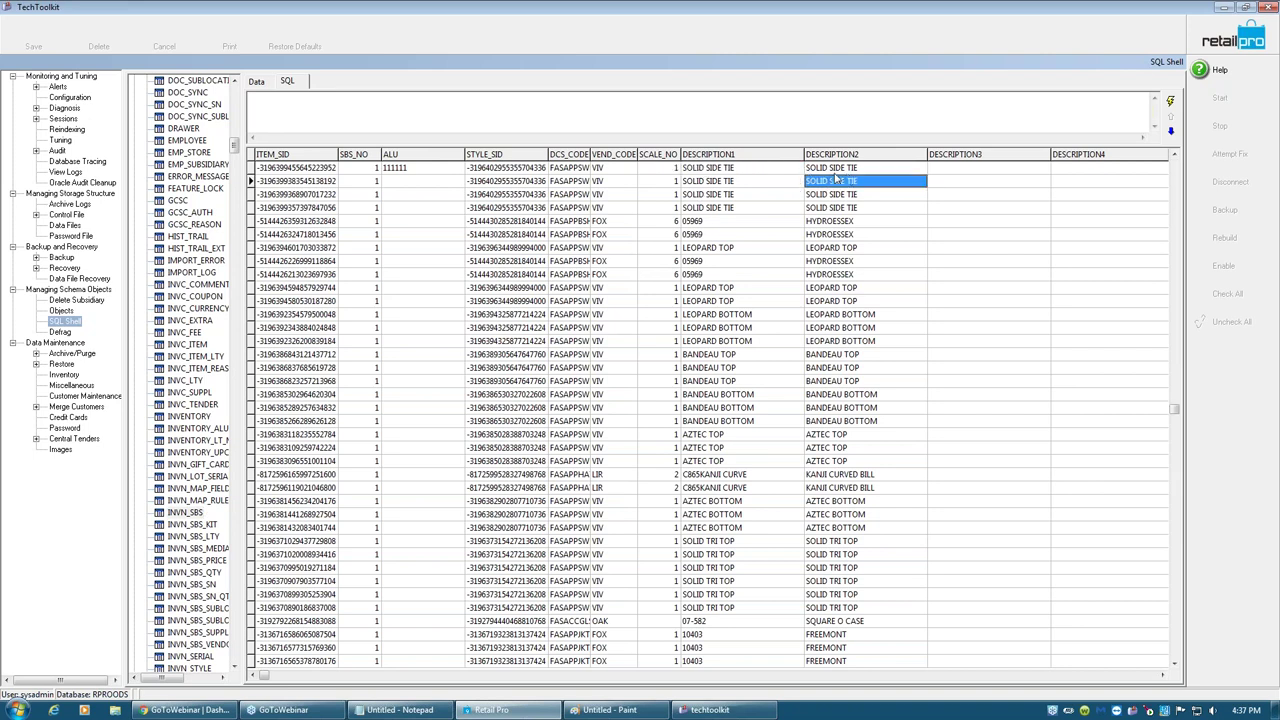
left_click(990, 170)
left_click(1112, 170)
left_click(1112, 170)
left_click(1133, 170)
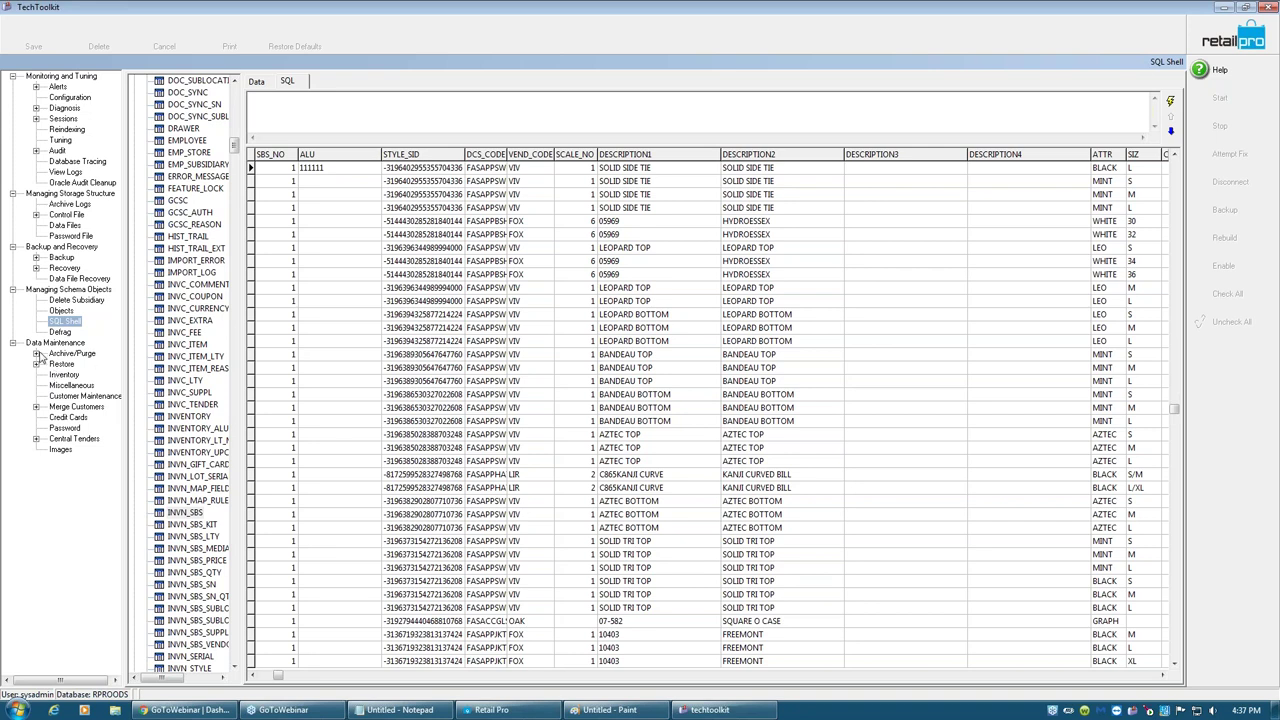
left_click(37, 354)
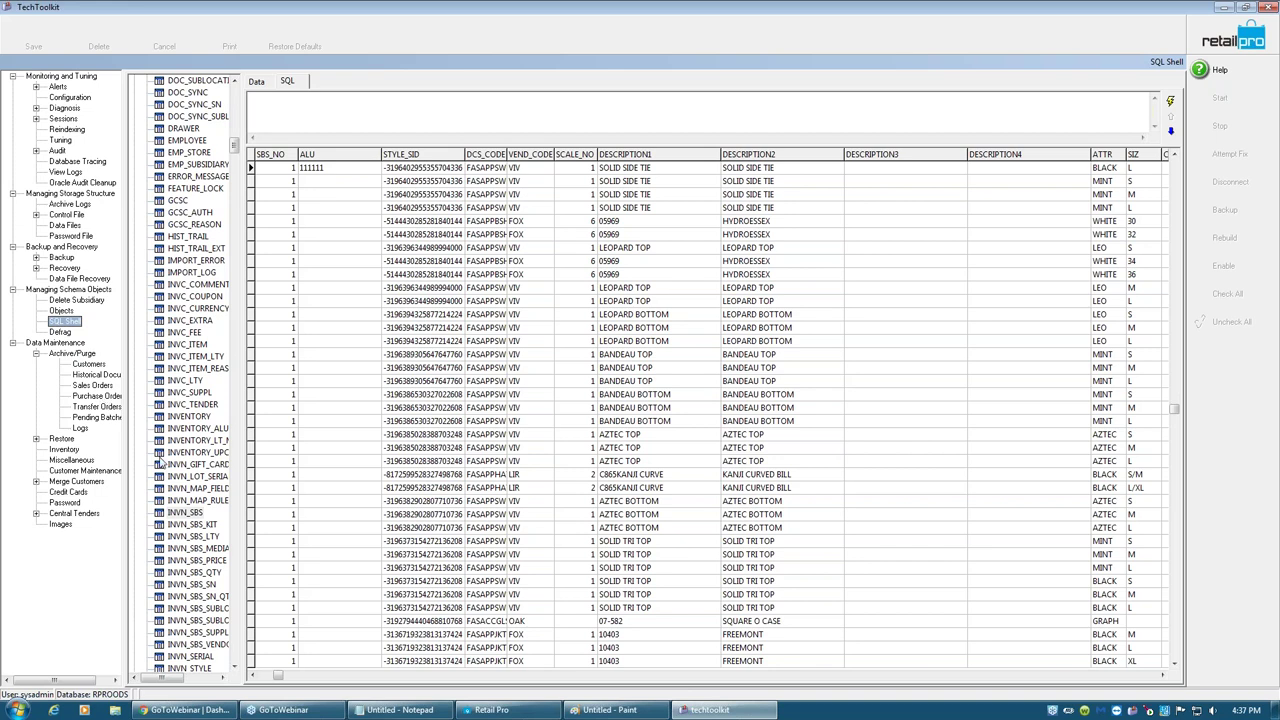
- Switch between the Inventory and Miscellaneous maintenance forms, ending on Inventory
left_click(62, 450)
left_click(66, 460)
left_click(64, 450)
left_click(66, 460)
left_click(64, 450)
left_click(66, 460)
left_click(64, 450)
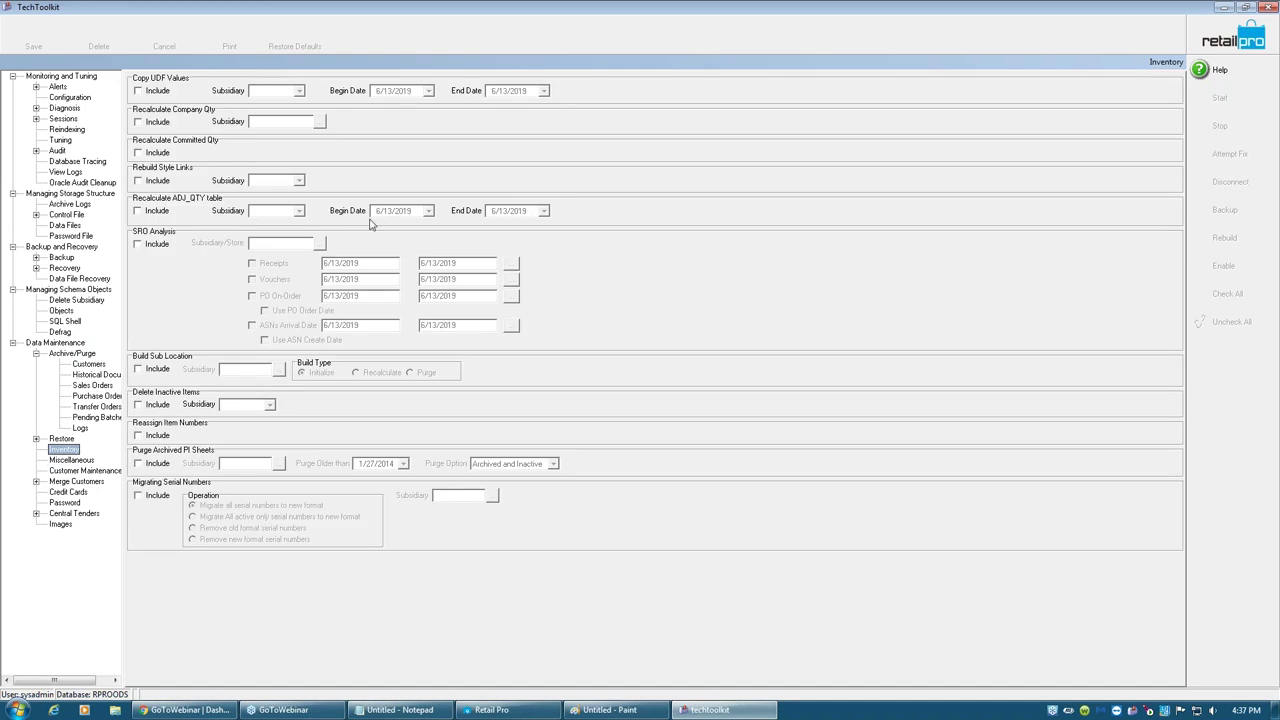
- Include Recalculate Committed Qty instead of Company Qty and start the process
left_click(138, 122)
left_click(142, 123)
left_click(139, 153)
left_click(65, 451)
left_click(1208, 97)
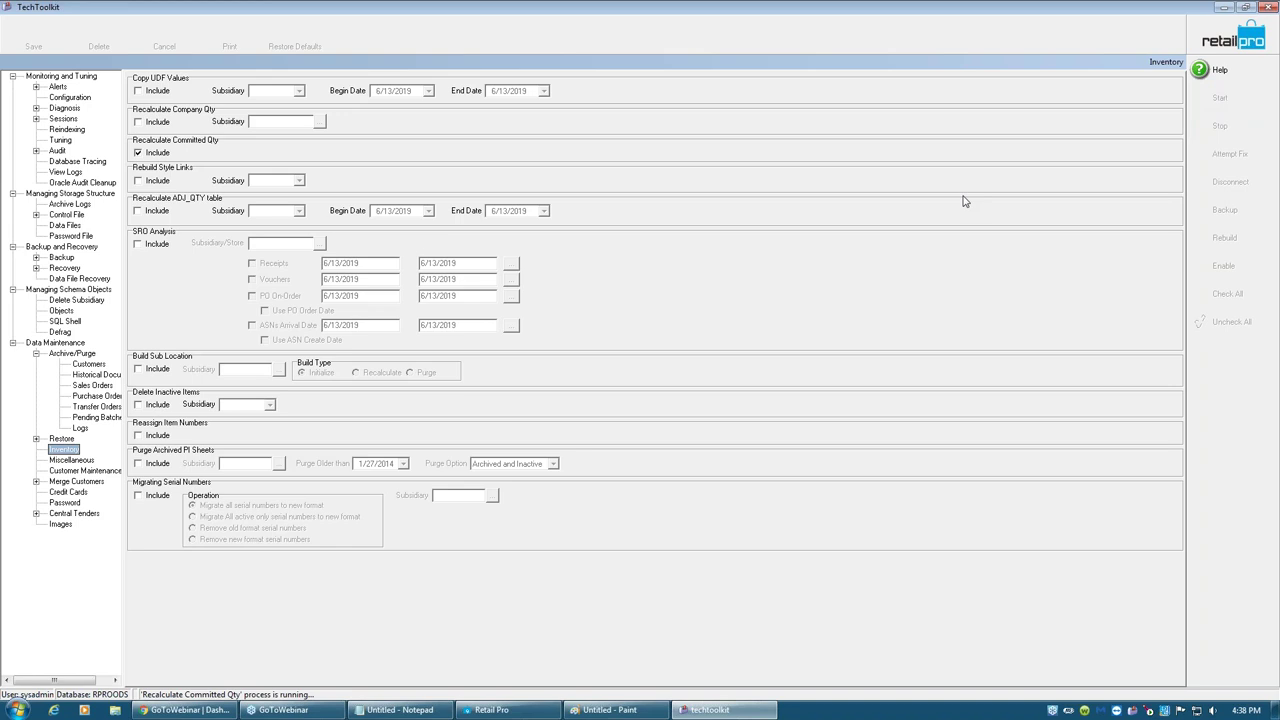